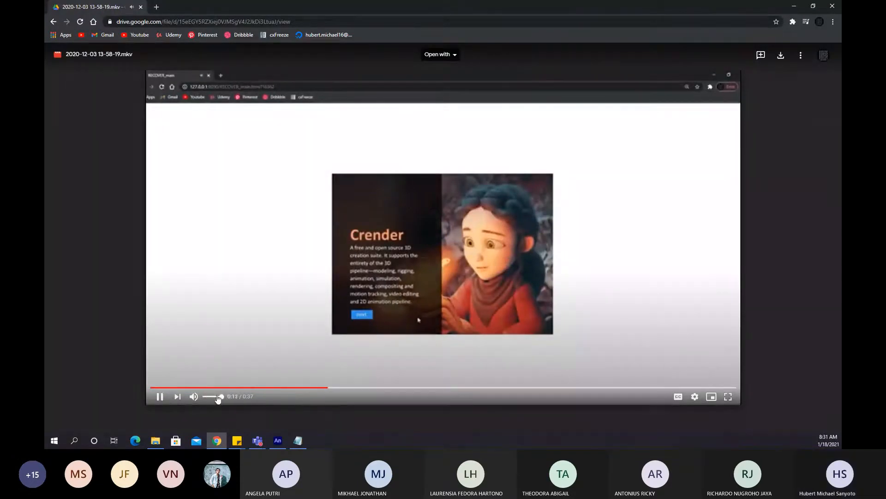
# Lower the reference video's volume and replay it from the beginning to examine the Crender project's start screen and video page.
pyautogui.moveTo(220, 396); pyautogui.dragTo(210, 398)
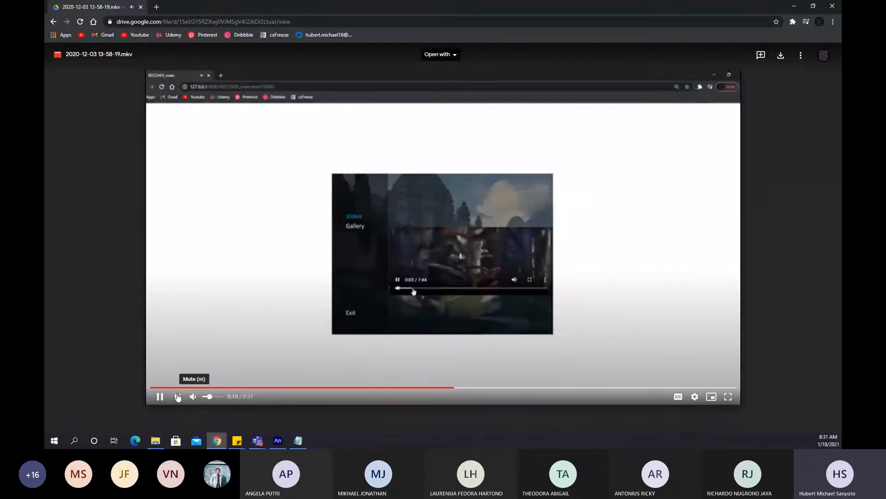
pyautogui.click(161, 388)
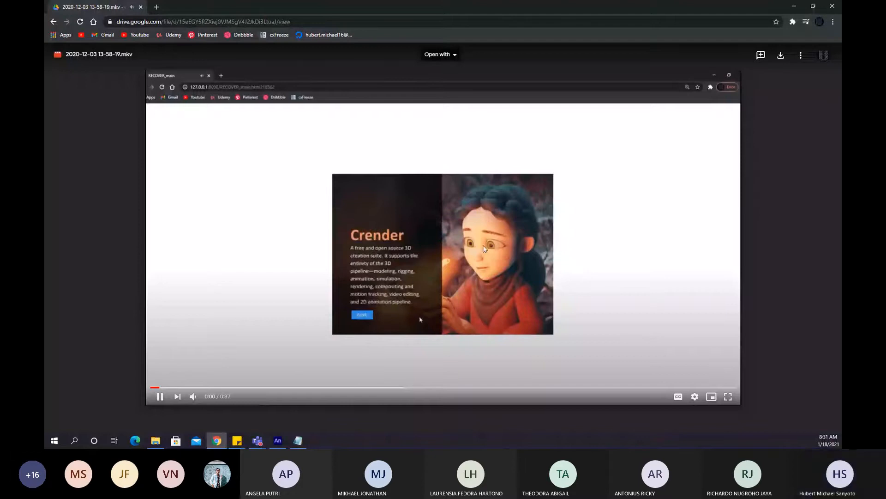
pyautogui.click(459, 265)
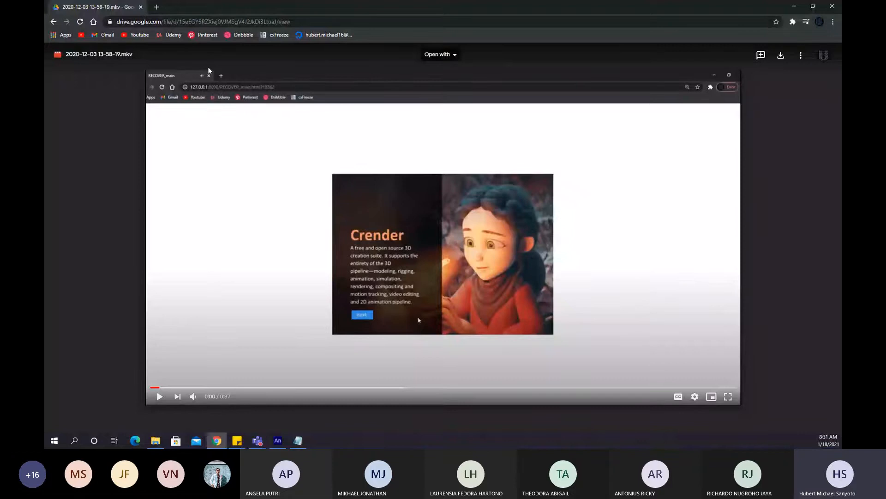
pyautogui.click(455, 244)
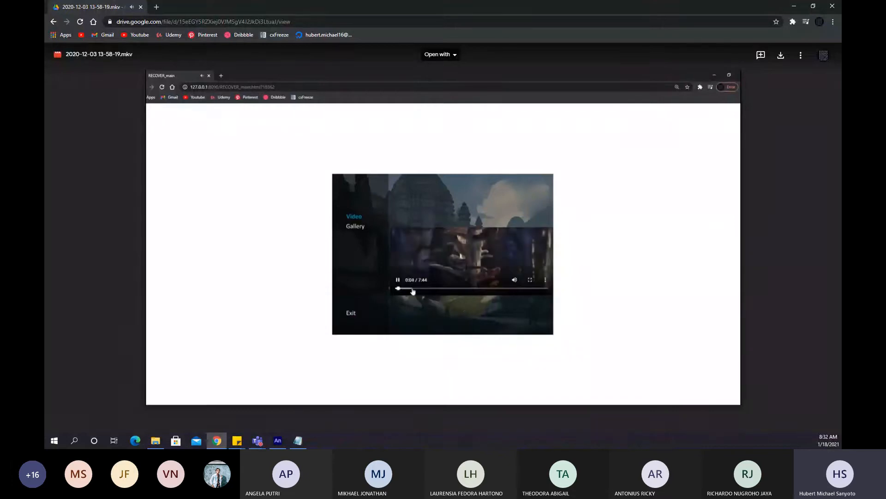
pyautogui.moveTo(421, 308)
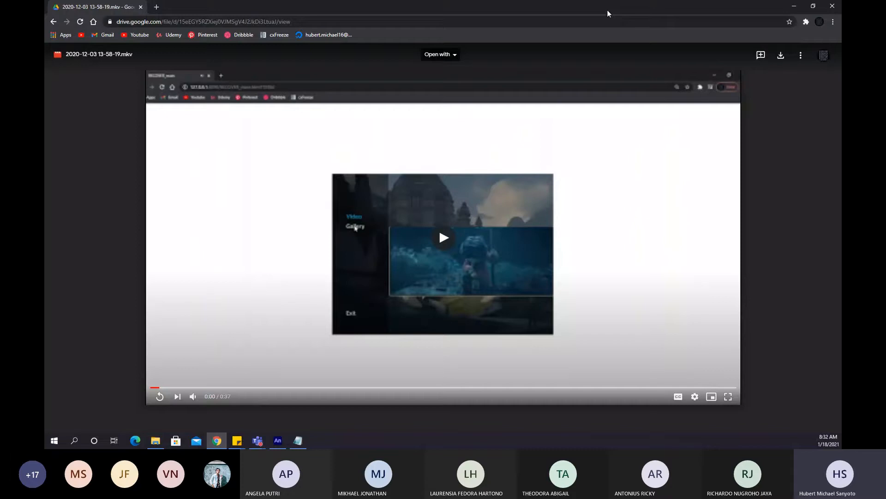
# Switch to the Final Exam Case folder in File Explorer and display its files as large icons.
pyautogui.moveTo(608, 11); pyautogui.dragTo(601, 447)
pyautogui.click(182, 185)
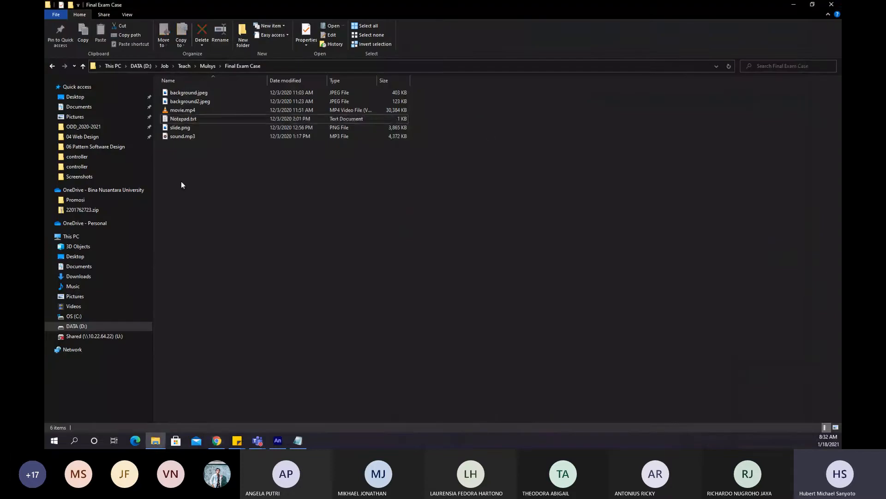
pyautogui.keyDown('ctrl'); pyautogui.scroll(3, 182, 185); pyautogui.keyUp('ctrl')
pyautogui.keyDown('ctrl'); pyautogui.scroll(2, 181, 185); pyautogui.keyUp('ctrl')
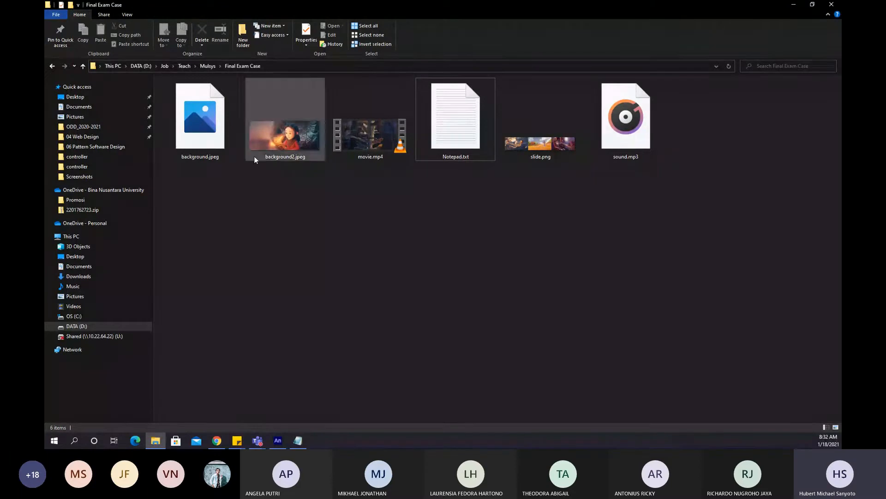
# View background.jpeg and compare it with the backgrounds in the reference video's opening frame and video page, closing the image when done.
pyautogui.click(202, 144)
pyautogui.doubleClick(202, 144)
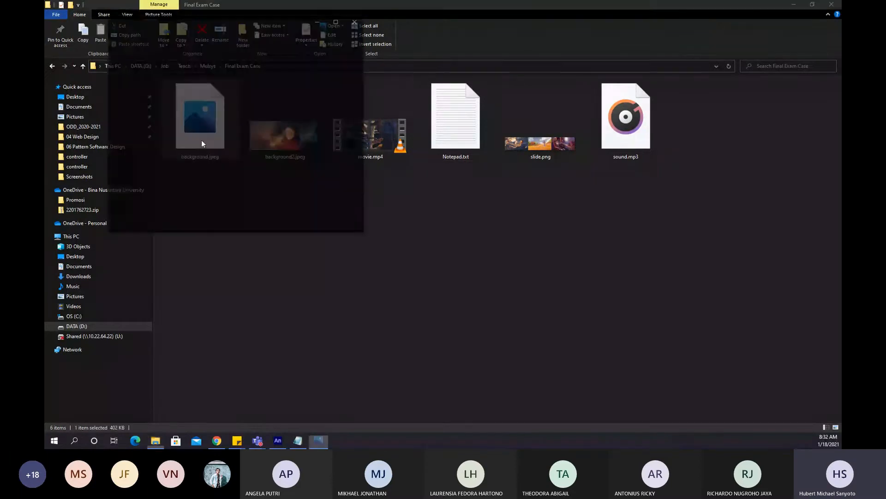
pyautogui.moveTo(207, 18); pyautogui.dragTo(353, 68)
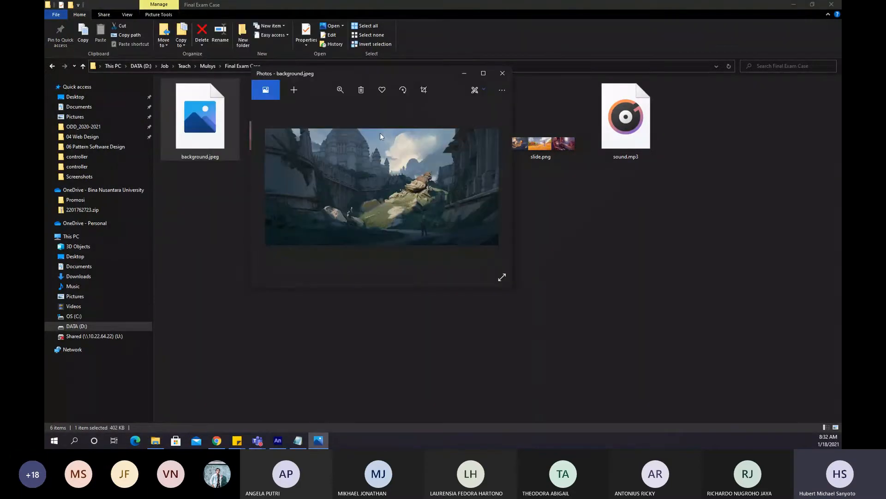
pyautogui.hotkey('alt', 'Tab')
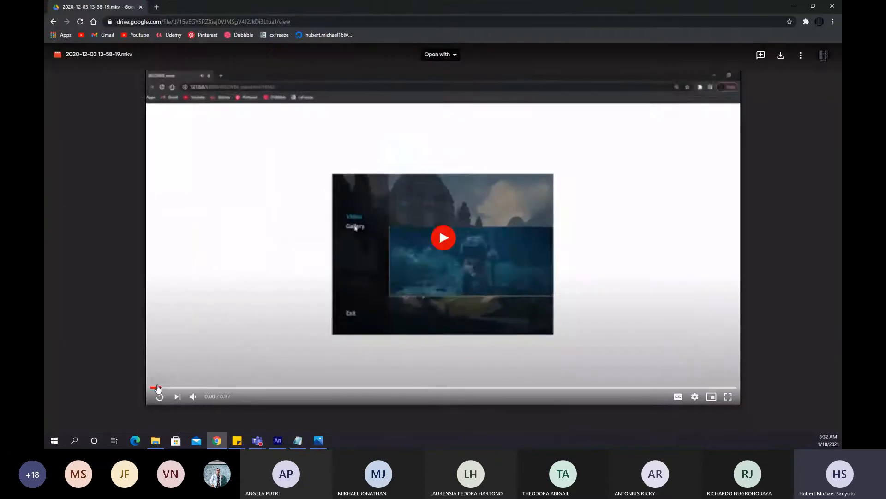
pyautogui.click(158, 388)
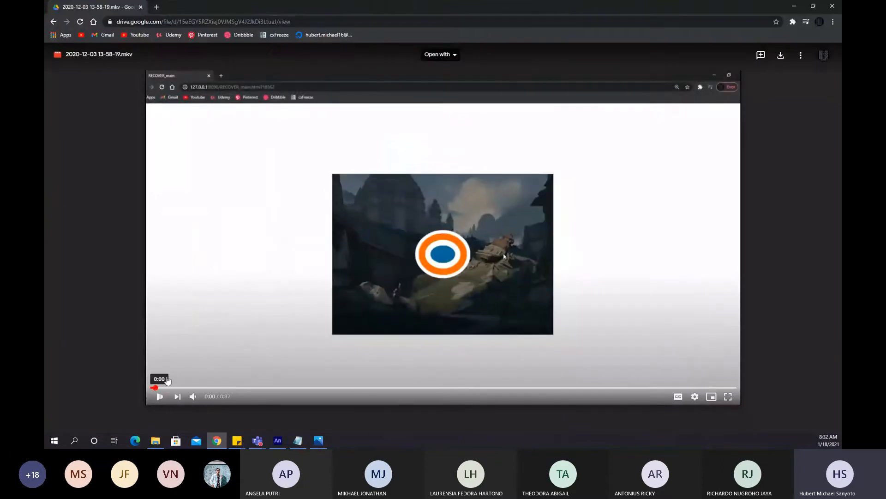
pyautogui.click(419, 388)
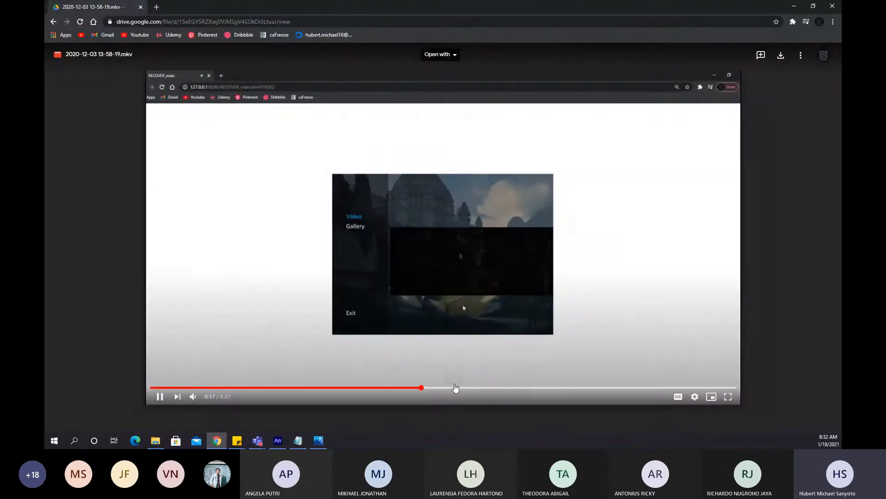
pyautogui.click(159, 396)
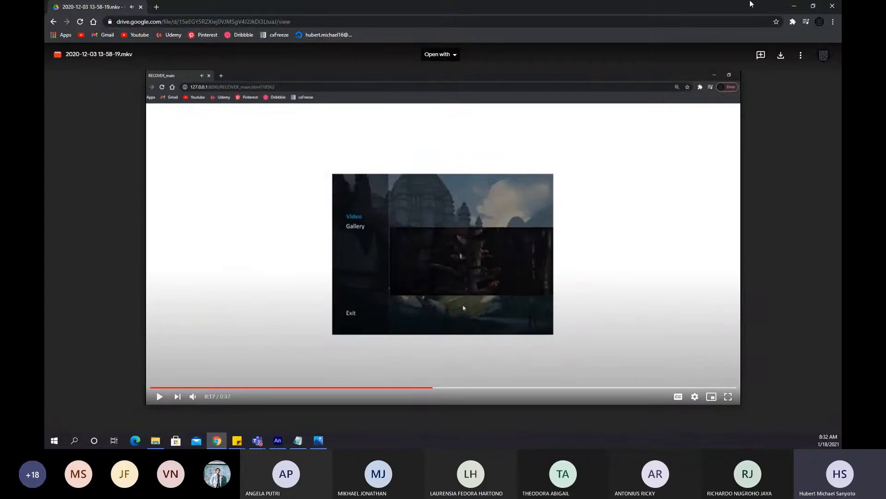
pyautogui.click(794, 6)
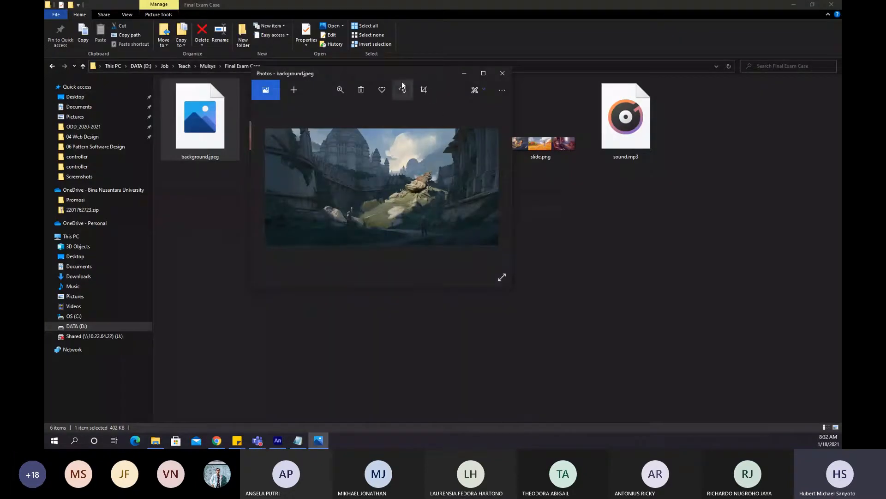
pyautogui.moveTo(367, 73); pyautogui.dragTo(403, 79)
pyautogui.click(538, 73)
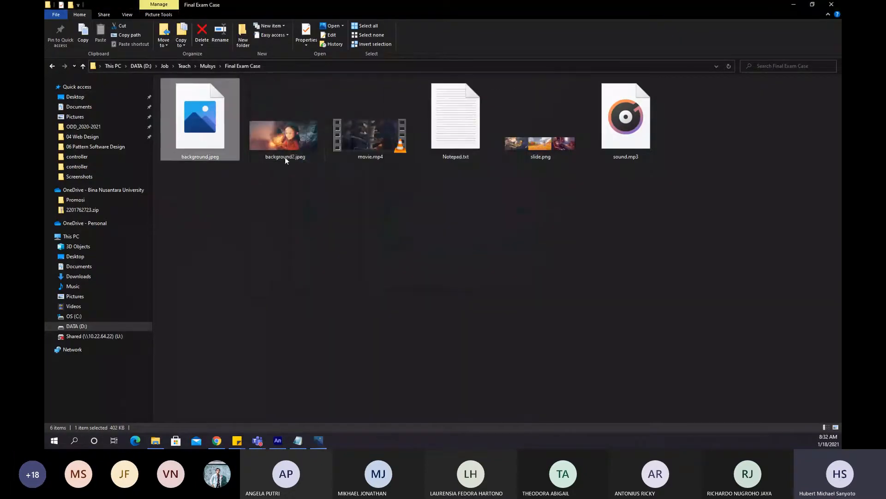
# Examine the intro panel, the Video page and the Gallery page in the reference video in Chrome.
pyautogui.click(273, 441)
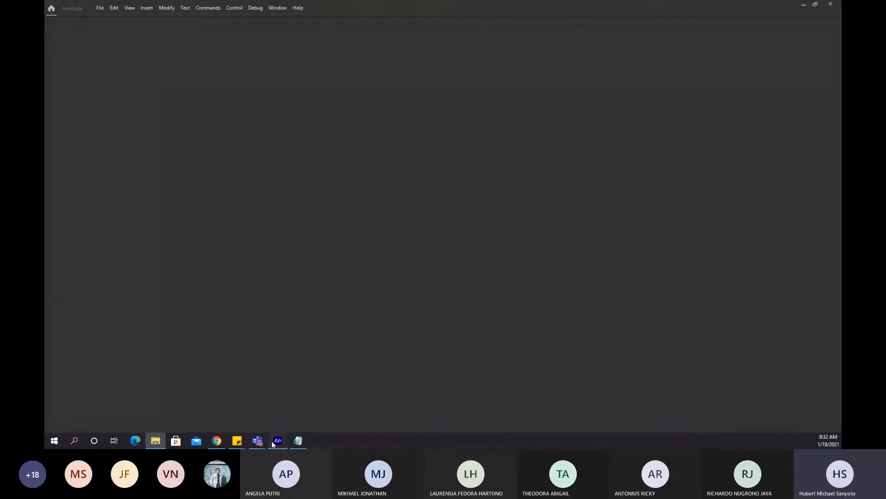
pyautogui.click(216, 441)
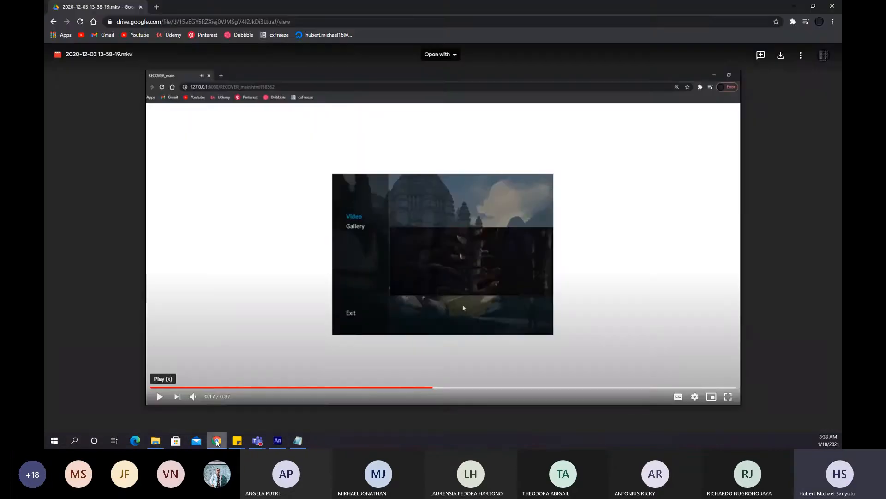
pyautogui.click(248, 388)
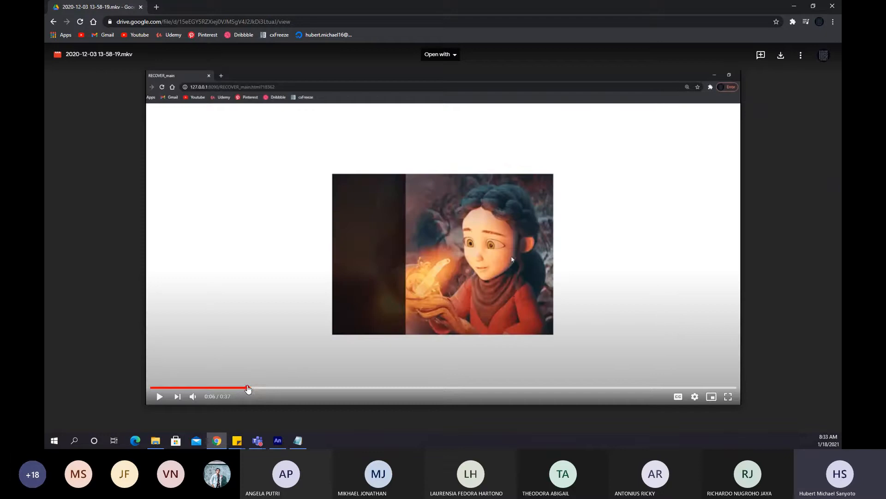
pyautogui.click(532, 388)
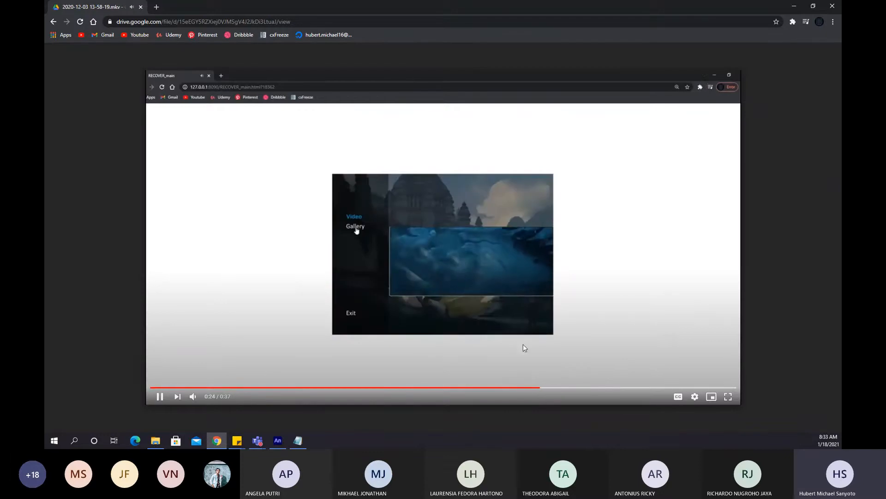
pyautogui.click(461, 240)
pyautogui.click(564, 358)
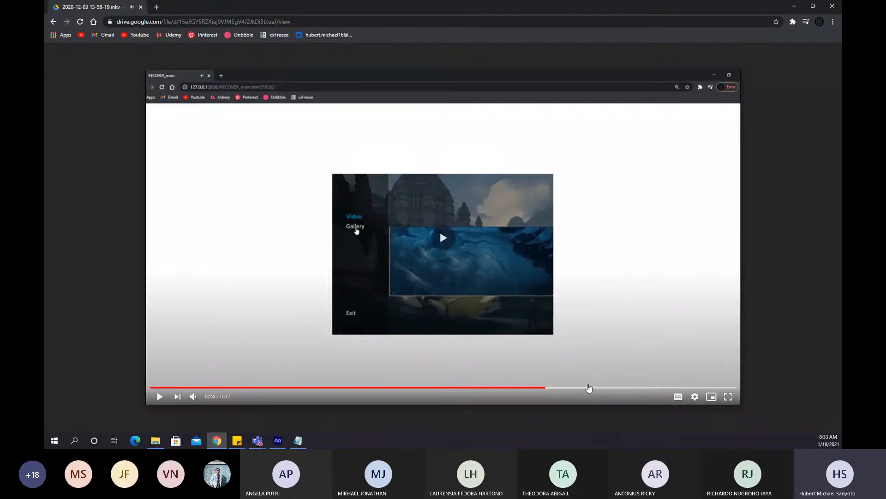
pyautogui.click(631, 388)
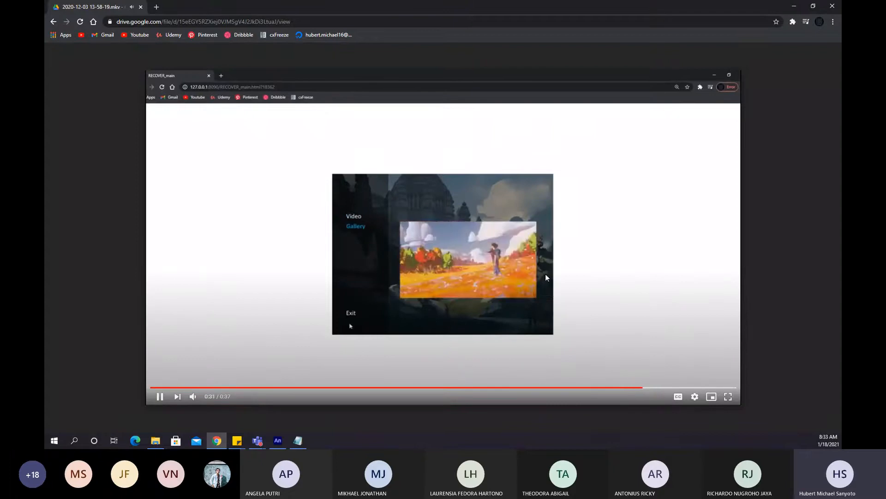
pyautogui.click(504, 277)
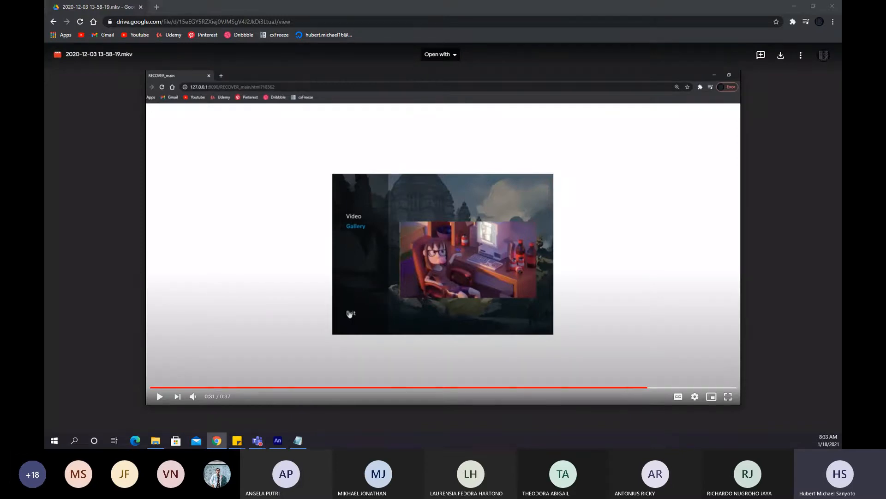
# Recheck the gallery images between 0:28 and 0:30 of the reference video, rewind it to the start and return to Animate.
pyautogui.hotkey('alt', 'Tab')
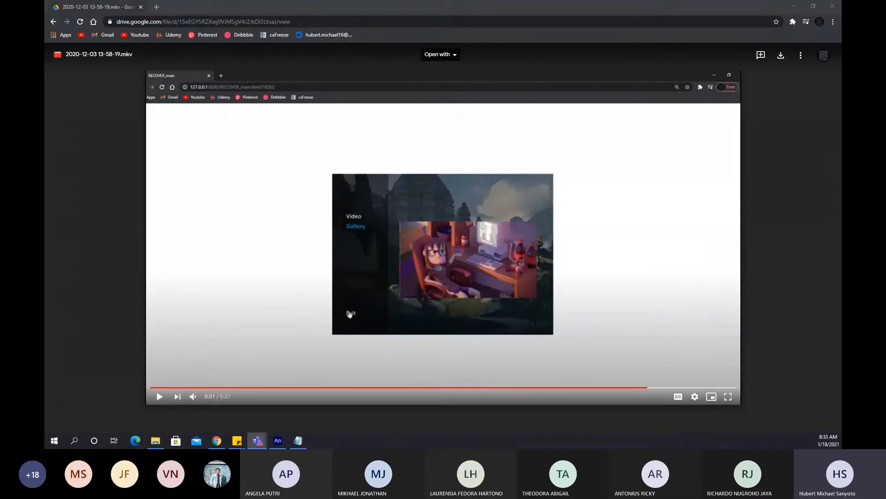
pyautogui.click(639, 387)
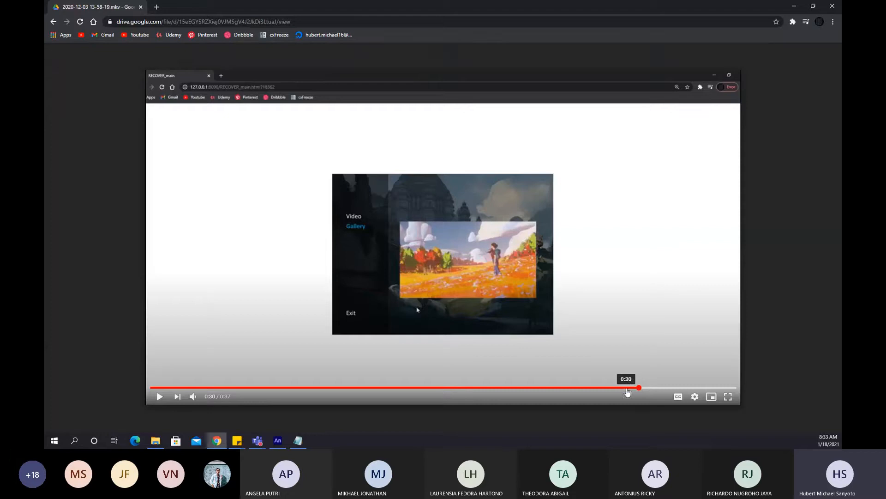
pyautogui.moveTo(627, 388); pyautogui.dragTo(598, 388)
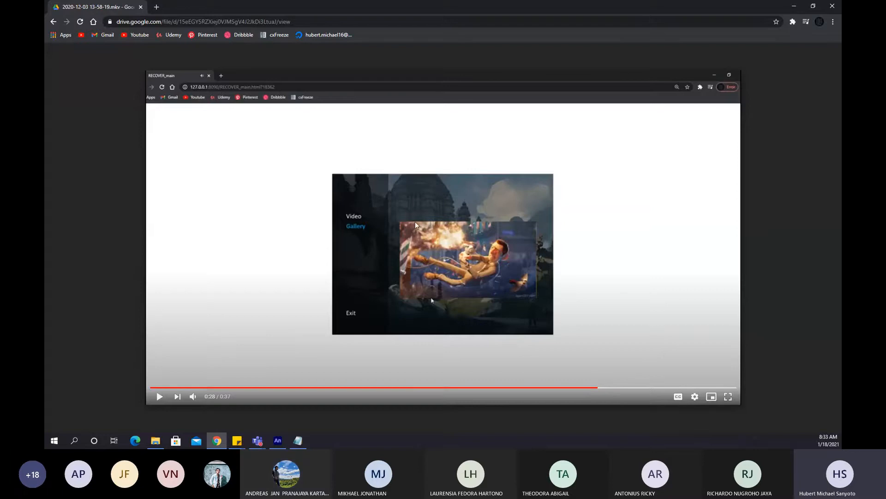
pyautogui.click(794, 6)
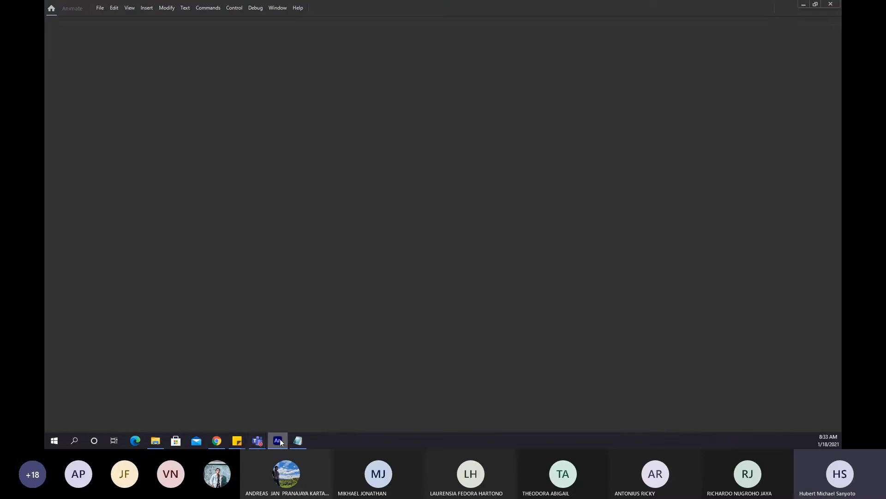
pyautogui.moveTo(258, 440)
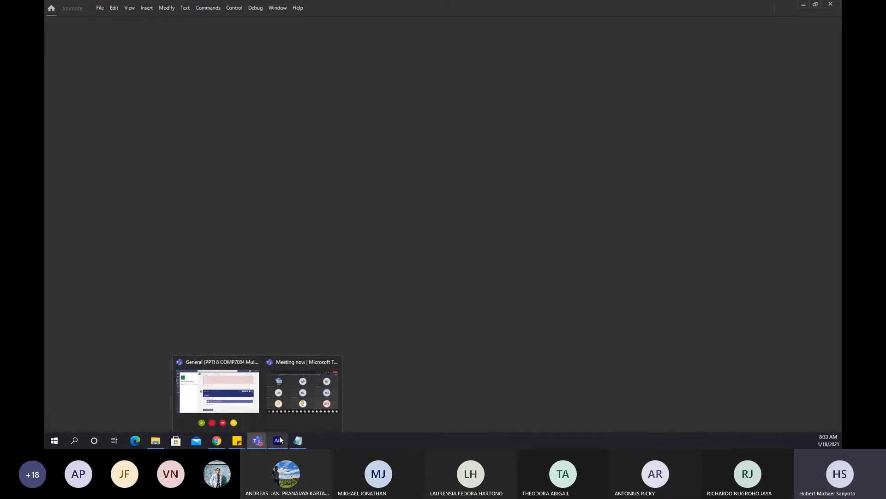
pyautogui.click(221, 440)
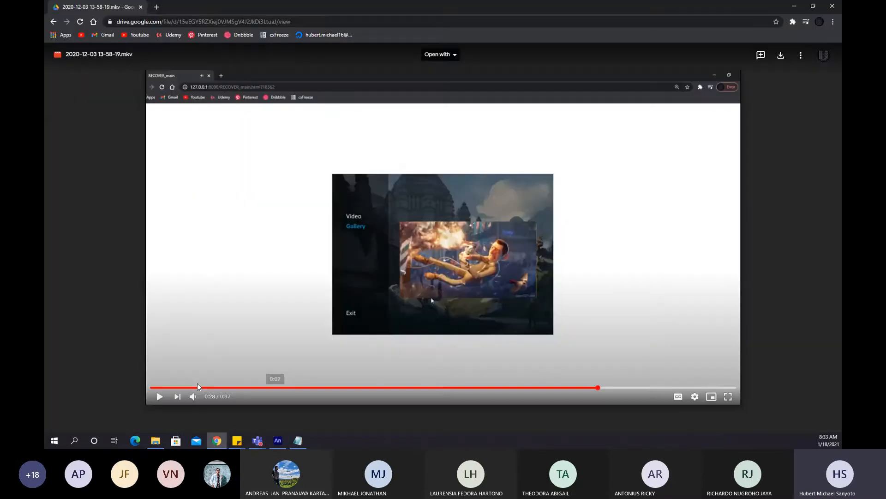
pyautogui.click(198, 386)
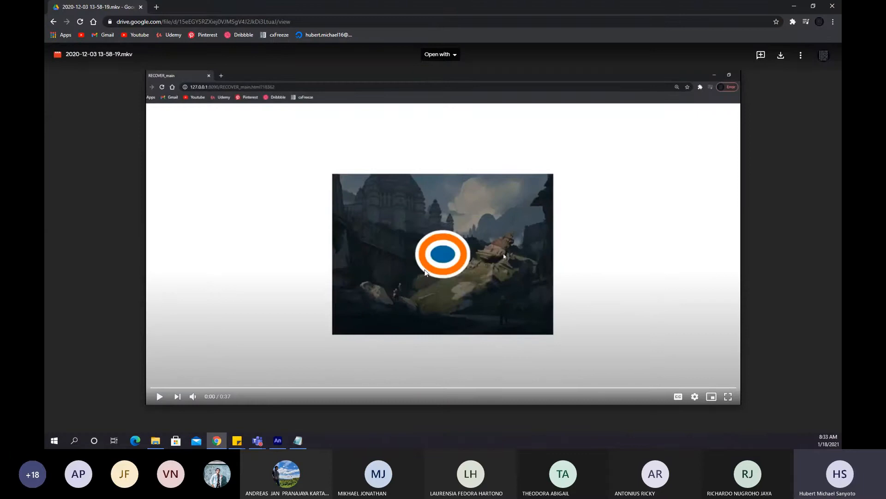
pyautogui.click(796, 10)
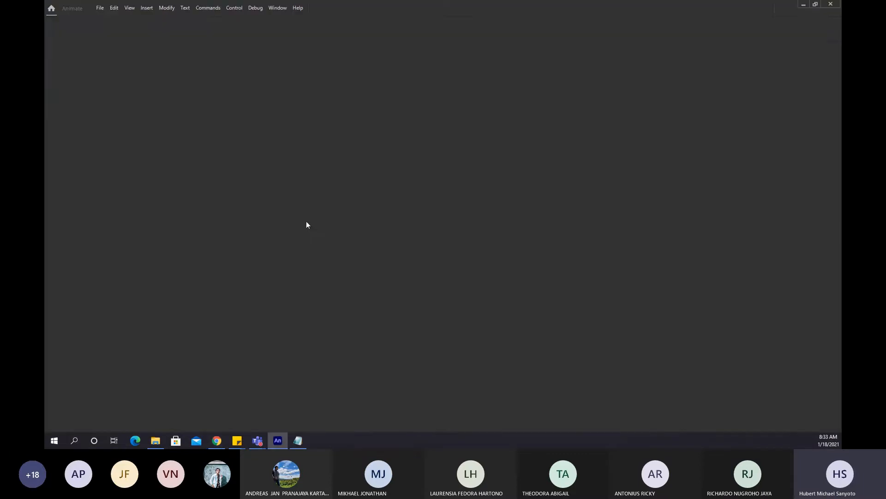
# Create a new 550 by 400 HTML5 Canvas document at 24 FPS and make the timeline area taller.
pyautogui.click(99, 7)
pyautogui.click(246, 22)
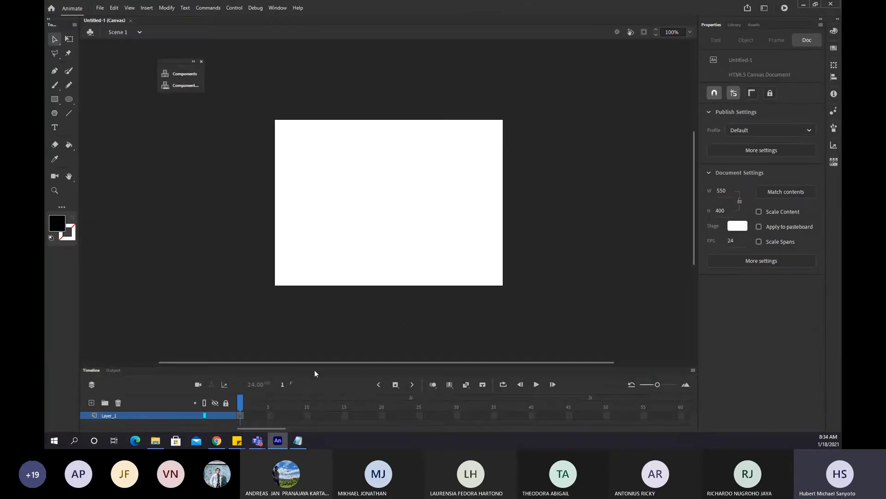
pyautogui.moveTo(315, 367); pyautogui.dragTo(316, 337)
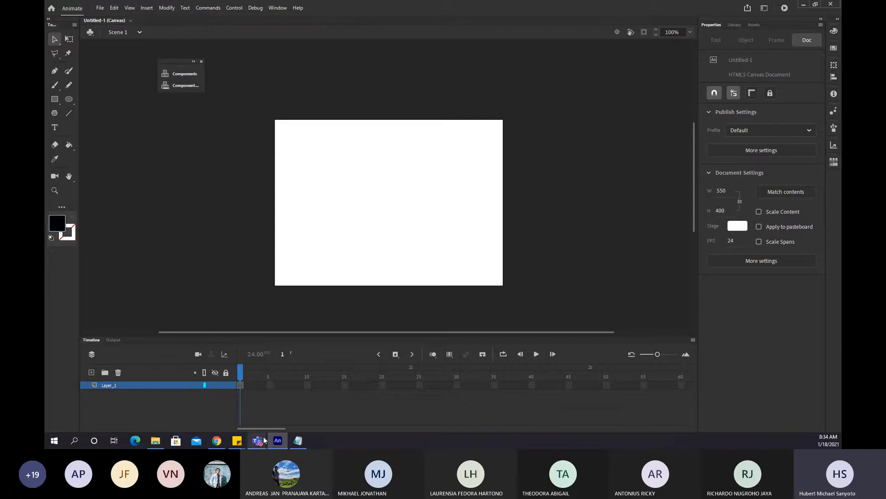
# Switch to Chrome and examine the circular logo and darkened background in the reference video's opening frame at 110% page zoom.
pyautogui.click(223, 441)
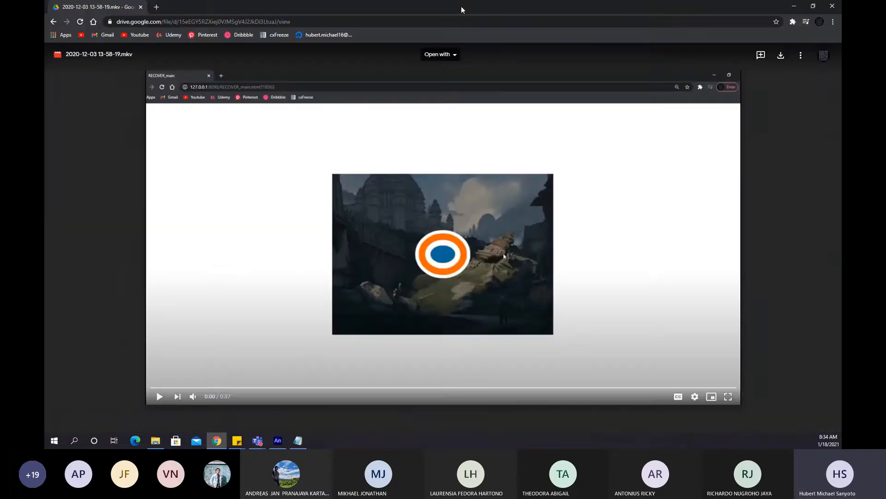
pyautogui.doubleClick(462, 6)
pyautogui.doubleClick(707, 99)
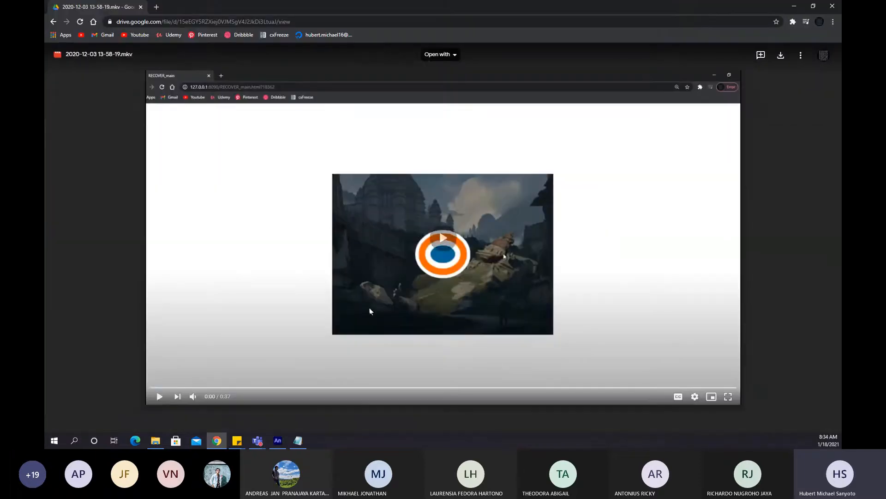
pyautogui.scroll(2, 401, 267)
pyautogui.scroll(-3, 402, 270)
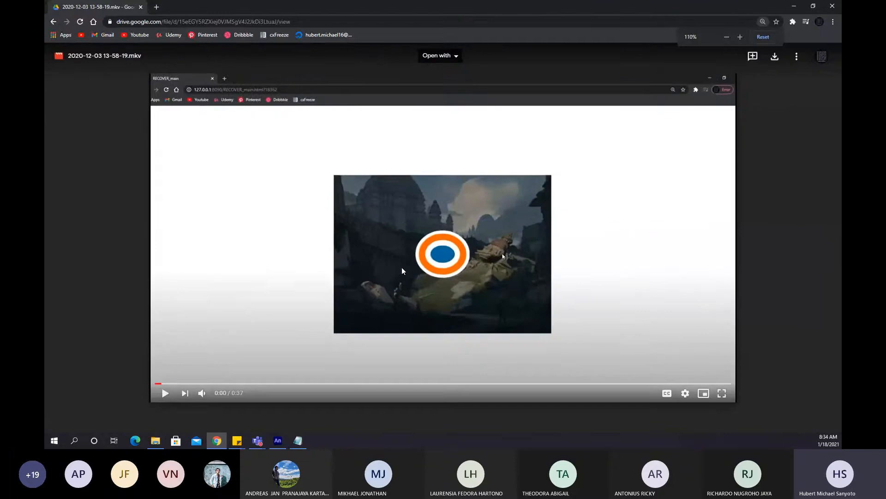
# Return to Animate and place background.jpeg from the Final Exam Case folder in File Explorer on the stage.
pyautogui.scroll(1, 402, 267)
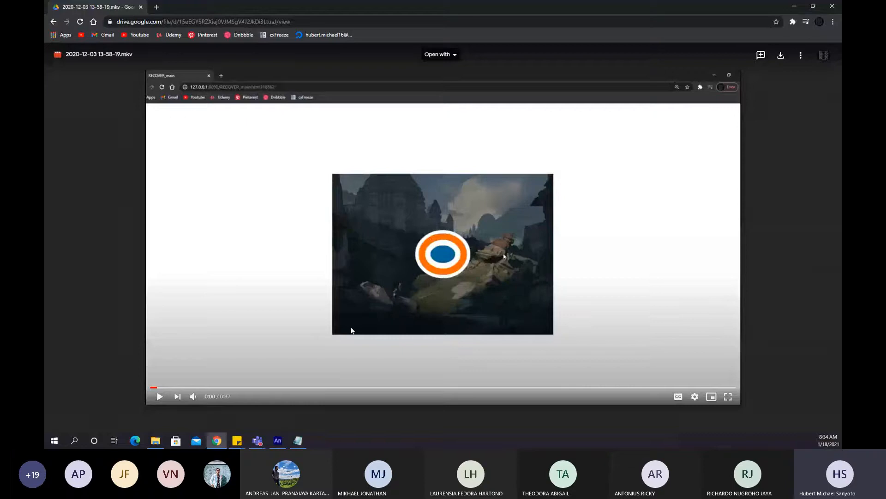
pyautogui.click(794, 5)
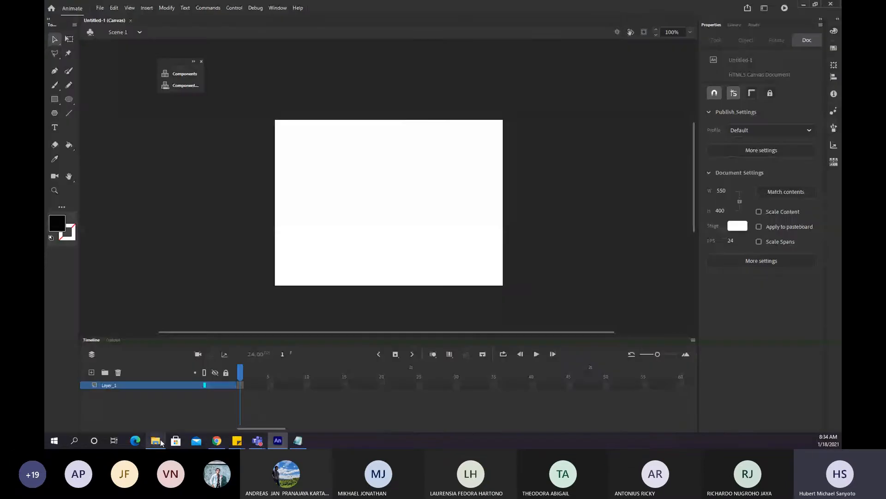
pyautogui.click(155, 440)
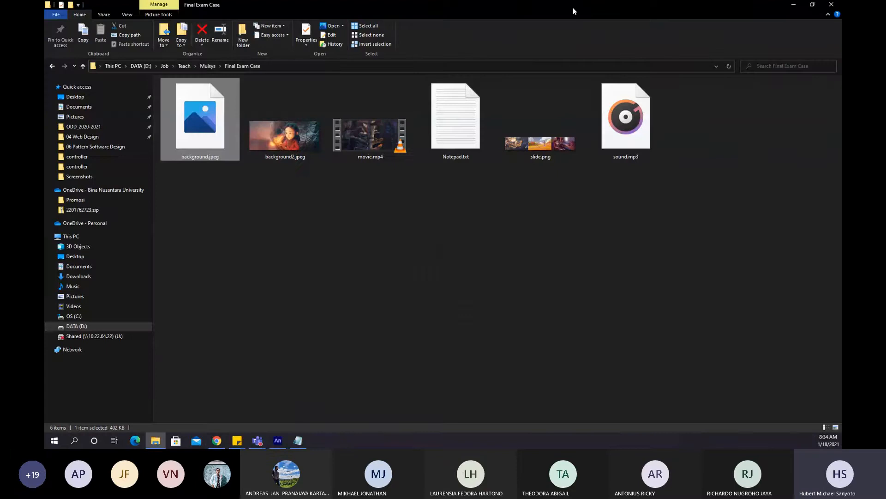
pyautogui.click(822, 6)
pyautogui.moveTo(768, 210); pyautogui.dragTo(368, 236)
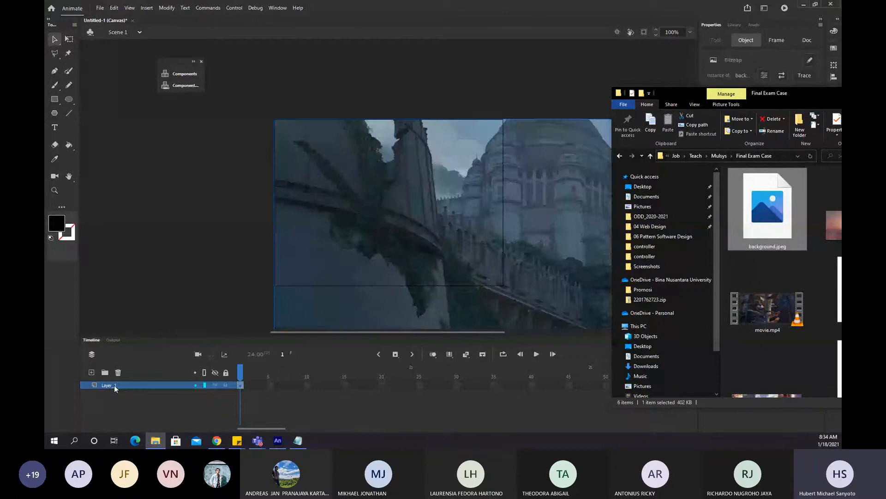
# Rename Layer_1 as main_background and make the timeline area slightly taller.
pyautogui.doubleClick(106, 387)
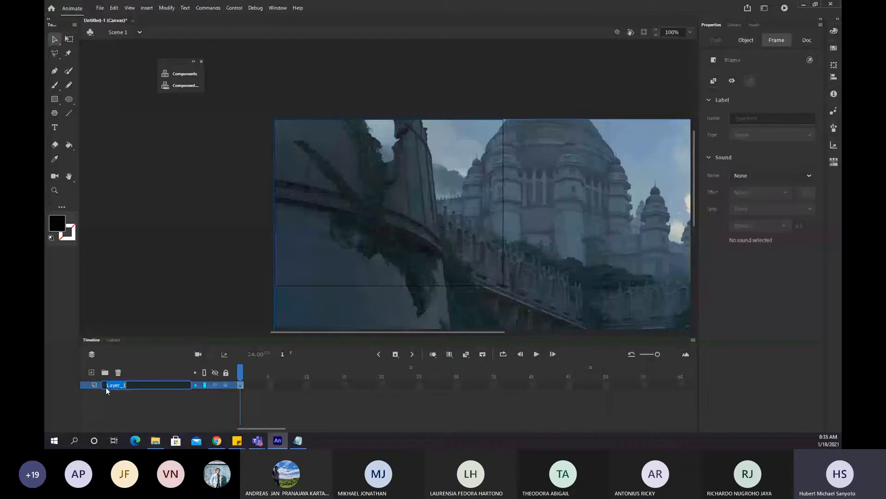
pyautogui.write('backgt')
pyautogui.press('BackSpace')
pyautogui.press('BackSpace')
pyautogui.press('BackSpace')
pyautogui.press('BackSpace')
pyautogui.press('BackSpace')
pyautogui.write('main_backgtou')
pyautogui.press('BackSpace')
pyautogui.press('BackSpace')
pyautogui.press('BackSpace')
pyautogui.write('round')
pyautogui.press('Return')
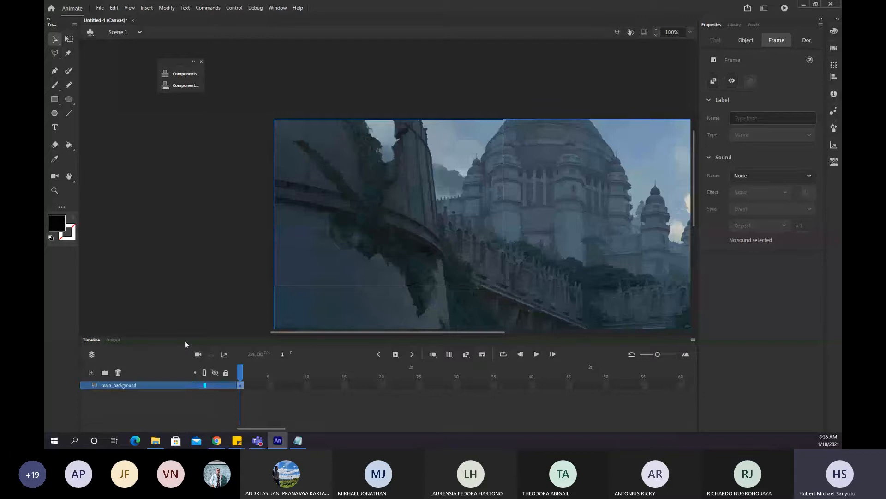
pyautogui.moveTo(189, 336); pyautogui.dragTo(190, 331)
# Move the background image so it surrounds the stage, at about X -487 and Y -197.
pyautogui.click(294, 254)
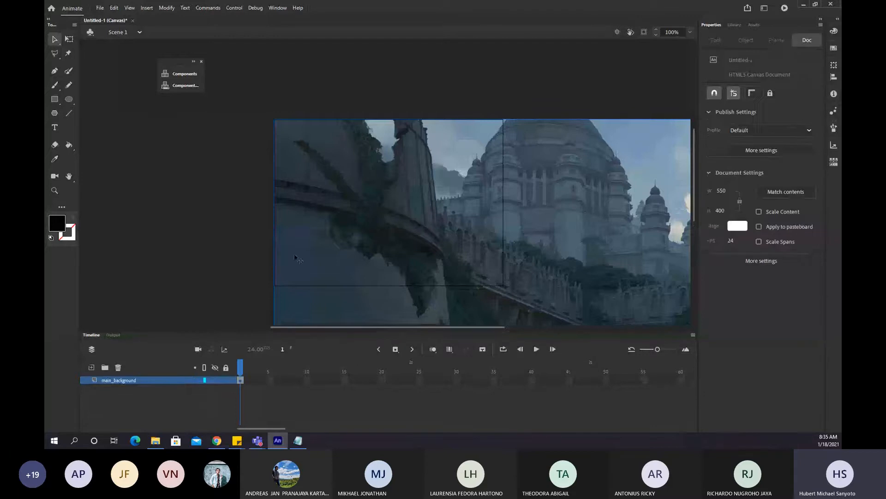
pyautogui.scroll(-5, 402, 231)
pyautogui.scroll(-2, 602, 195)
pyautogui.scroll(4, 602, 195)
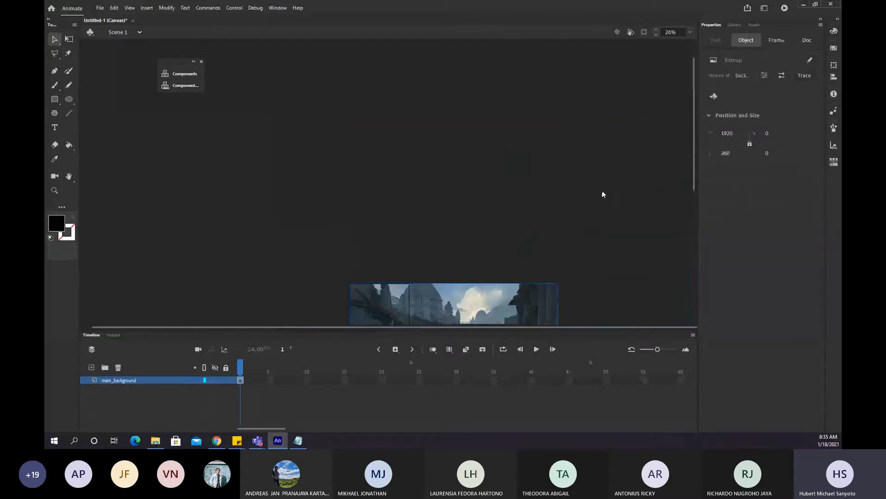
pyautogui.scroll(-5, 595, 203)
pyautogui.scroll(4, 588, 213)
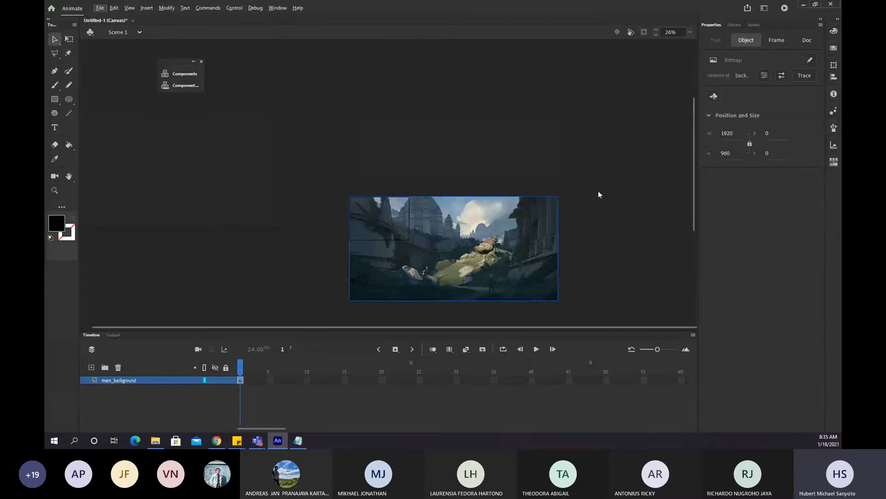
pyautogui.press('z')
pyautogui.click(584, 180)
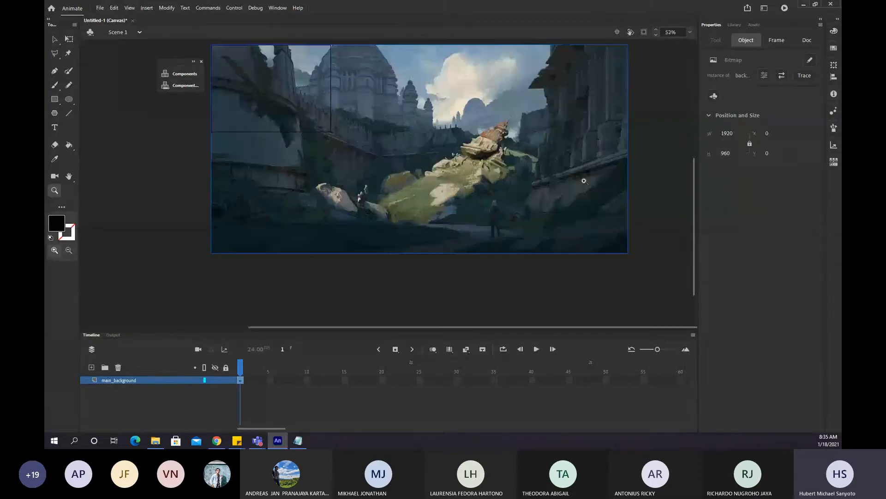
pyautogui.scroll(4, 695, 195)
pyautogui.moveTo(694, 193); pyautogui.dragTo(690, 209)
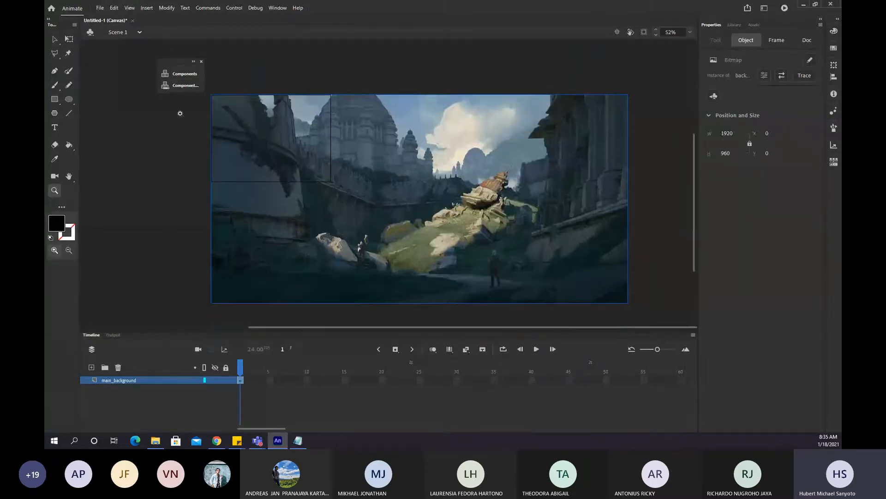
pyautogui.click(54, 39)
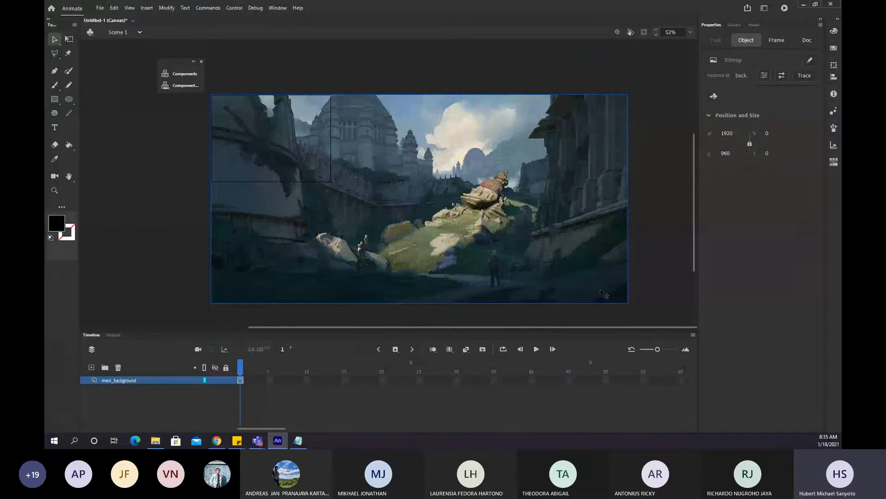
pyautogui.moveTo(600, 292); pyautogui.dragTo(486, 273)
pyautogui.scroll(1, 179, 150)
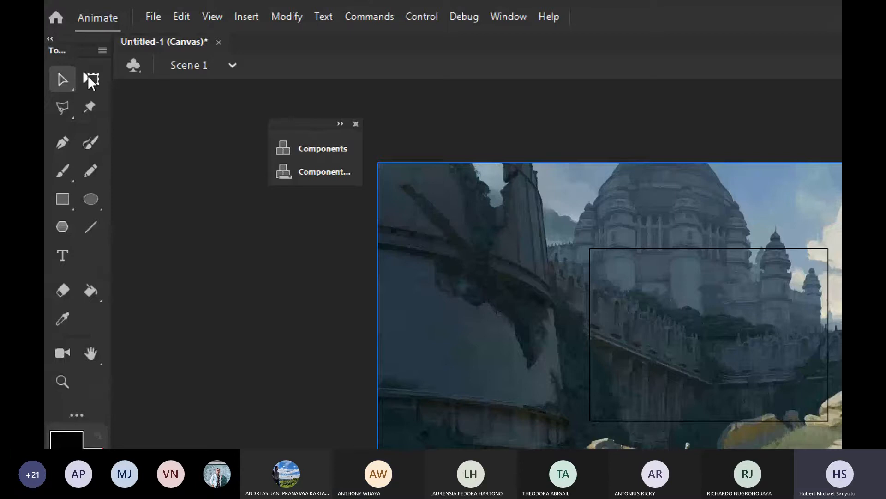
# Scale the background image down proportionally around its centre with Free Transform to about 1176 by 588.
pyautogui.click(91, 79)
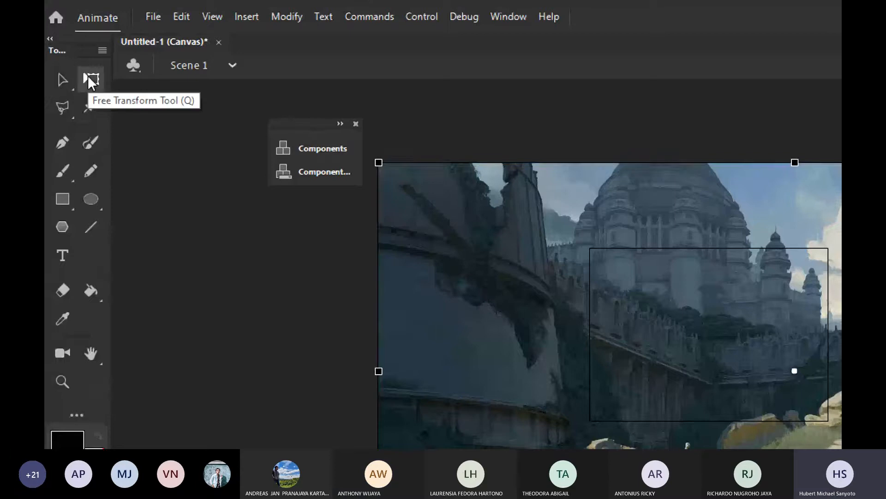
pyautogui.keyDown('ctrl'); pyautogui.scroll(-2, 645, 257); pyautogui.keyUp('ctrl')
pyautogui.scroll(-5, 645, 264)
pyautogui.scroll(4, 645, 264)
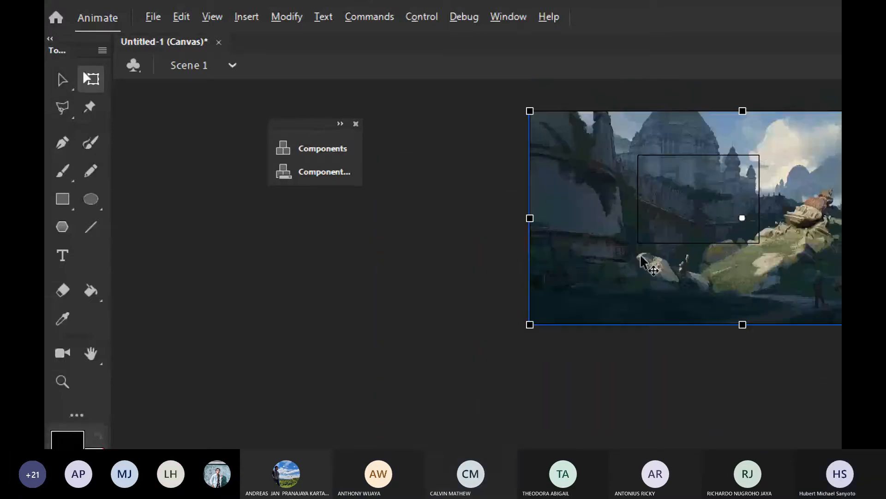
pyautogui.press('alt')
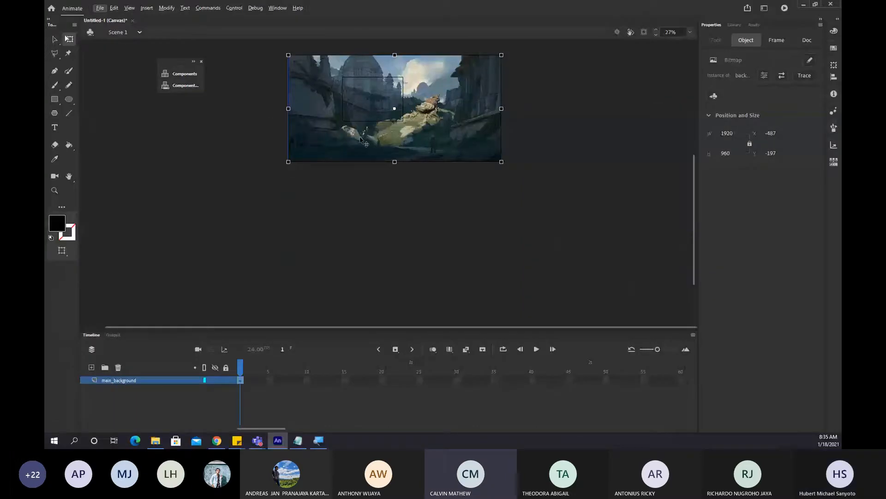
pyautogui.keyDown('ctrl'); pyautogui.scroll(3, 458, 201); pyautogui.keyUp('ctrl')
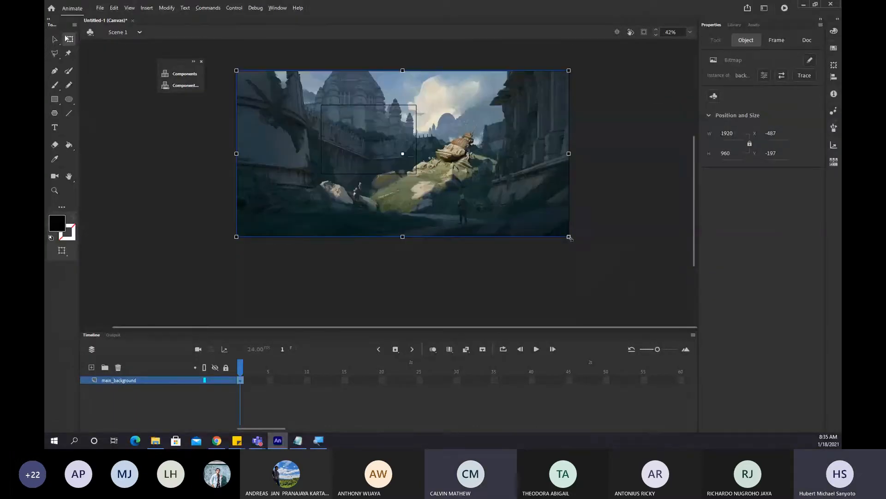
pyautogui.moveTo(570, 238)
pyautogui.mouseDown()
pyautogui.moveTo(519, 228)
pyautogui.moveTo(597, 249)
pyautogui.moveTo(593, 268)
pyautogui.moveTo(471, 187)
pyautogui.moveTo(421, 198)
pyautogui.moveTo(382, 153)
pyautogui.moveTo(462, 185)
pyautogui.moveTo(483, 209)
pyautogui.moveTo(465, 162)
pyautogui.moveTo(440, 192)
pyautogui.moveTo(447, 198)
pyautogui.moveTo(568, 238)
pyautogui.mouseUp()
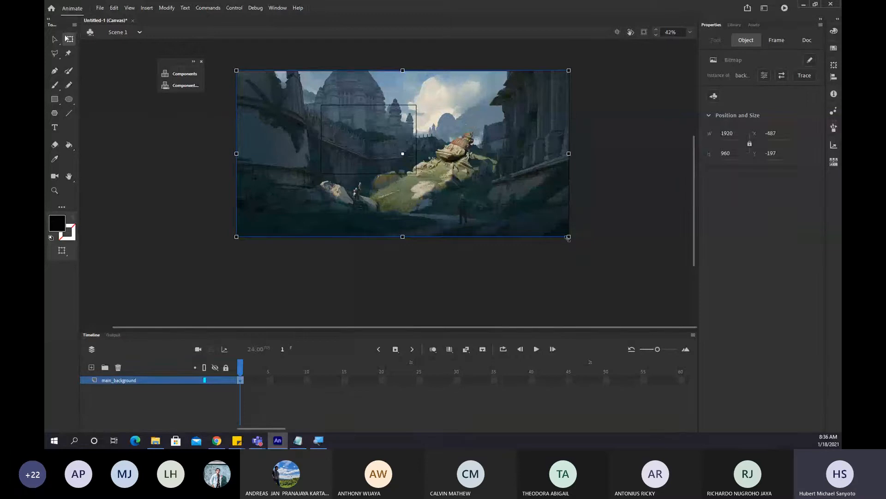
pyautogui.moveTo(568, 238); pyautogui.dragTo(501, 252)
pyautogui.scroll(2, 355, 131)
pyautogui.scroll(2, 356, 131)
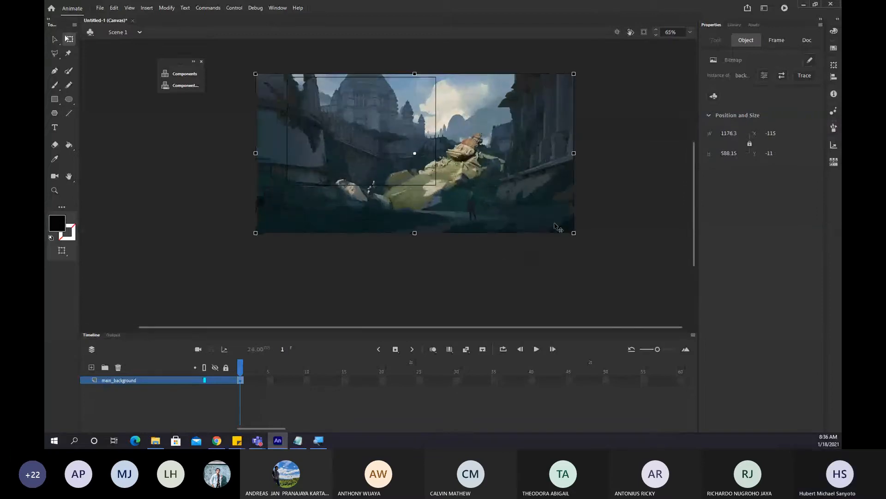
# Scale the background image down further to about 819 by 410 and move it to about X -75, Y 7.
pyautogui.moveTo(577, 237); pyautogui.dragTo(537, 245)
pyautogui.moveTo(483, 186); pyautogui.dragTo(446, 168)
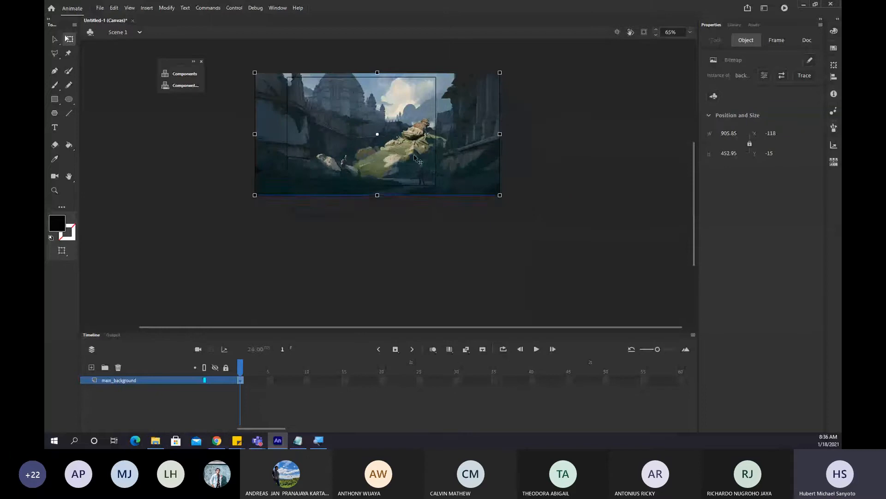
pyautogui.scroll(1, 415, 159)
pyautogui.scroll(1, 415, 159)
pyautogui.moveTo(553, 212); pyautogui.dragTo(535, 204)
pyautogui.scroll(3, 494, 235)
pyautogui.scroll(-1, 488, 239)
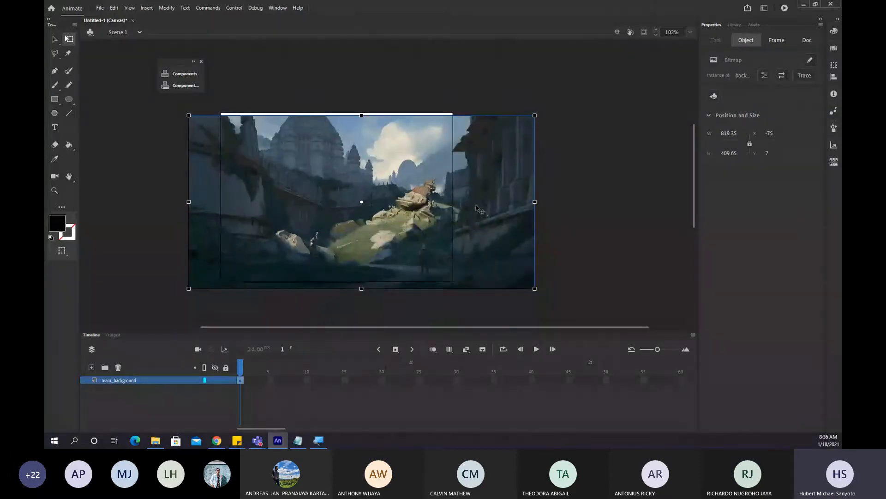
# Move the background image up to about Y -5 and enlarge it proportionally to about 861 by 430.
pyautogui.moveTo(478, 210); pyautogui.dragTo(480, 206)
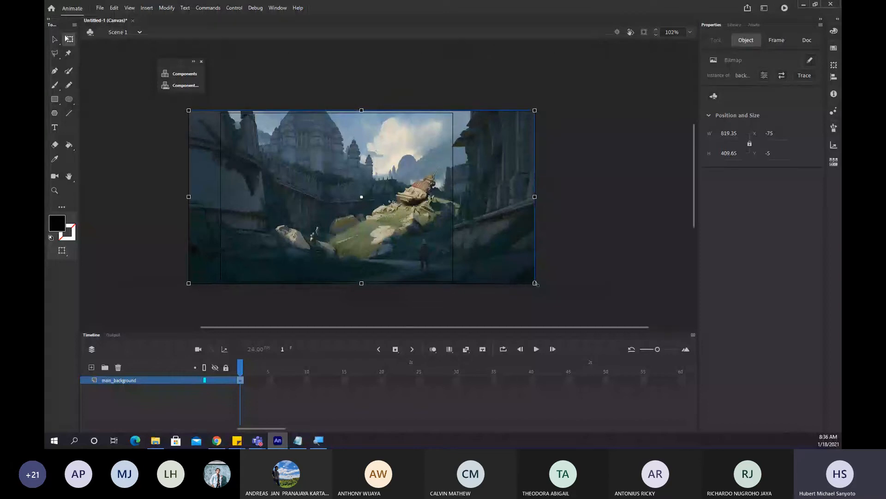
pyautogui.moveTo(535, 283)
pyautogui.mouseDown()
pyautogui.moveTo(491, 257)
pyautogui.moveTo(559, 309)
pyautogui.moveTo(455, 259)
pyautogui.moveTo(546, 315)
pyautogui.moveTo(544, 289)
pyautogui.moveTo(457, 261)
pyautogui.moveTo(539, 297)
pyautogui.mouseUp()
pyautogui.hotkey('ctrl', 'z')
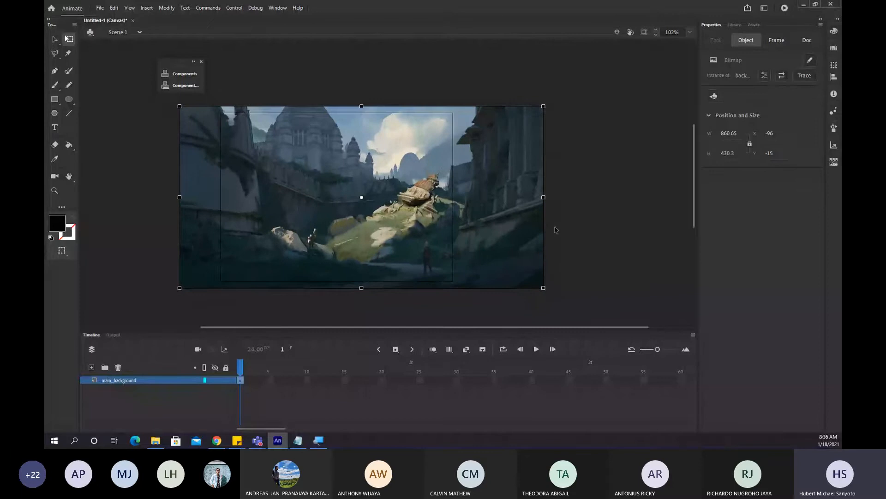
pyautogui.moveTo(543, 197)
pyautogui.mouseDown()
pyautogui.moveTo(386, 203)
pyautogui.moveTo(554, 203)
pyautogui.moveTo(438, 203)
pyautogui.moveTo(544, 204)
pyautogui.mouseUp()
pyautogui.moveTo(544, 197); pyautogui.dragTo(563, 237)
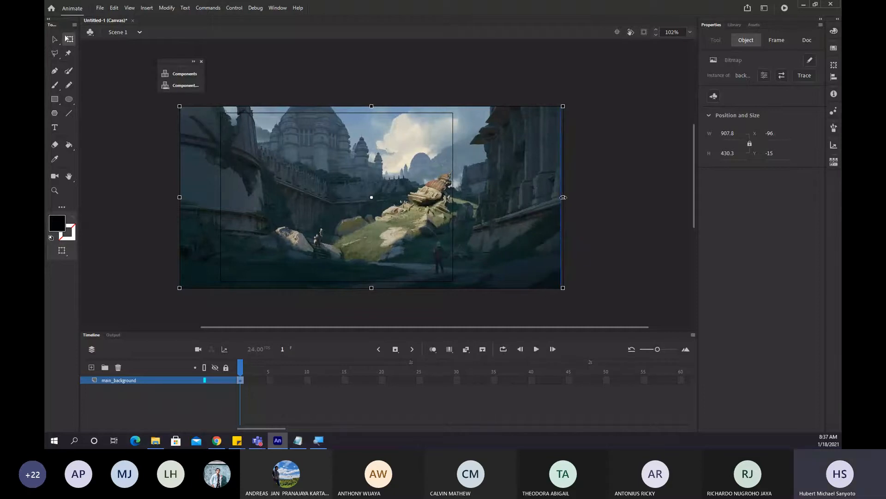
pyautogui.moveTo(563, 197); pyautogui.dragTo(544, 239)
pyautogui.moveTo(544, 201); pyautogui.dragTo(487, 215)
# Scale the background image proportionally to about 886 by 443 and move it to about X -133, Y -21.
pyautogui.moveTo(480, 288); pyautogui.dragTo(549, 291)
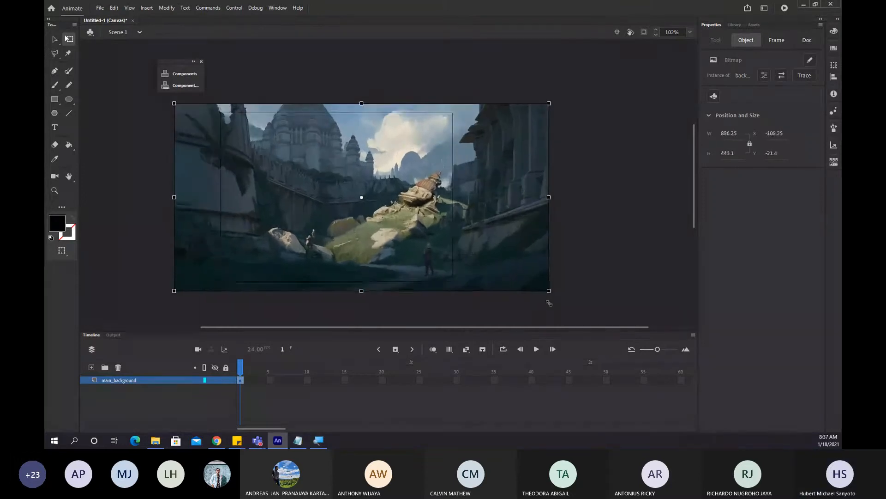
pyautogui.moveTo(549, 198); pyautogui.dragTo(486, 239)
pyautogui.hotkey('ctrl', 'z')
pyautogui.click(559, 181)
pyautogui.moveTo(500, 205); pyautogui.dragTo(488, 206)
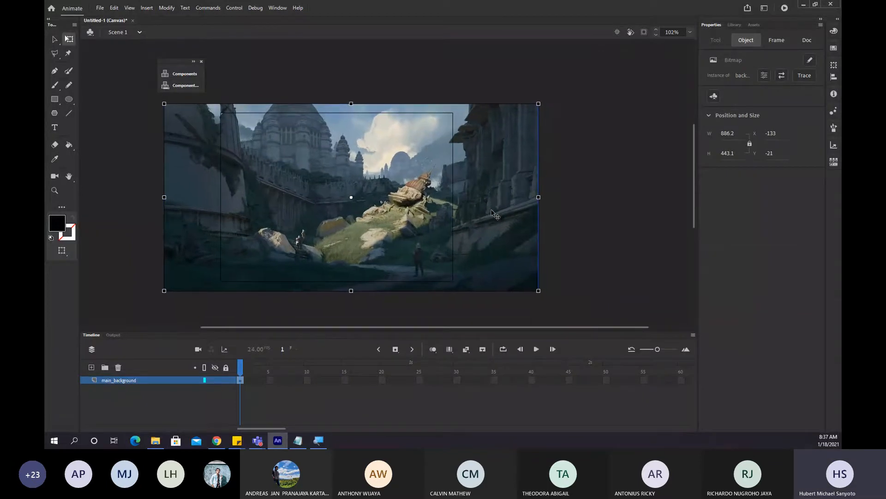
pyautogui.click(559, 214)
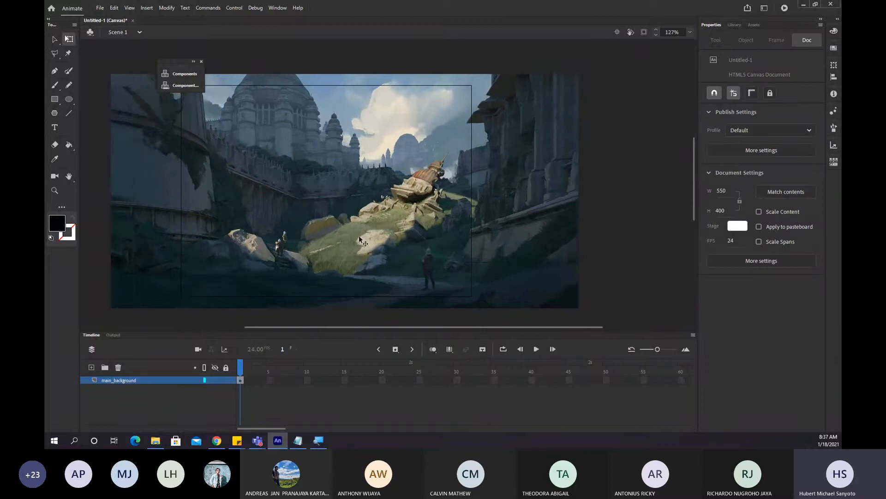
# Add a new layer above main_background and recheck the circular logo in the reference video in Chrome.
pyautogui.click(91, 368)
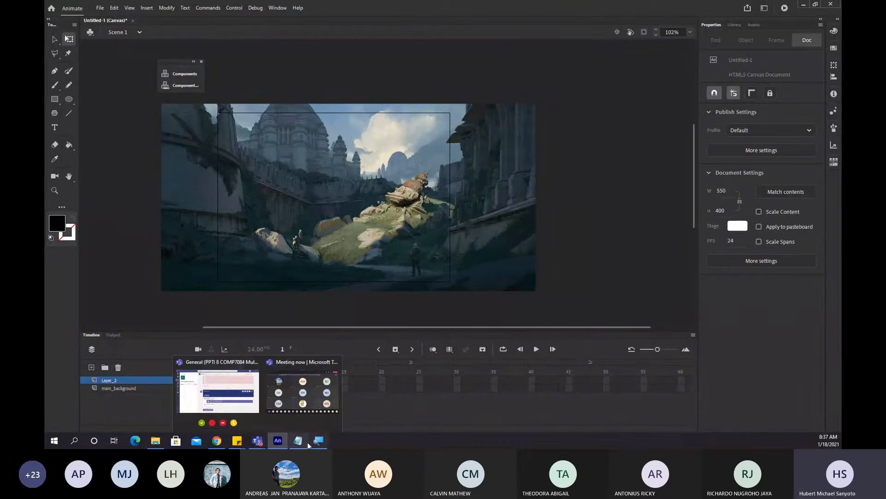
pyautogui.click(217, 441)
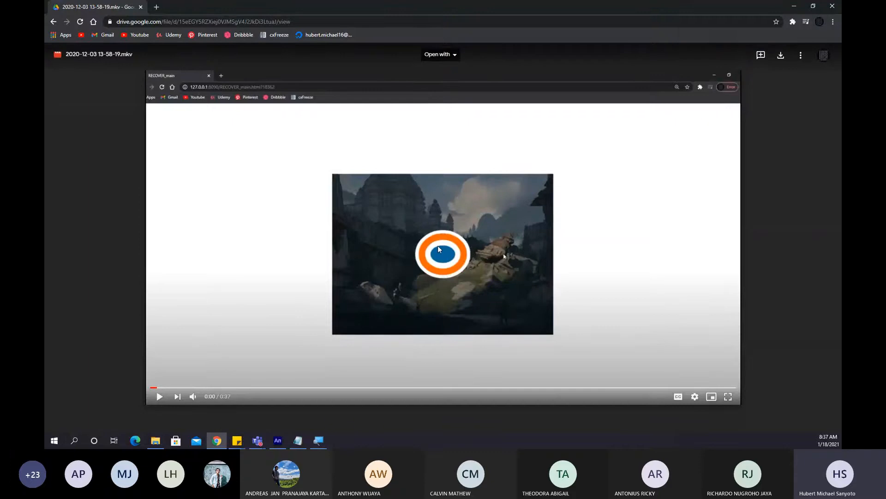
pyautogui.hotkey('ctrl', '-')
pyautogui.hotkey('ctrl', '+')
pyautogui.doubleClick(440, 249)
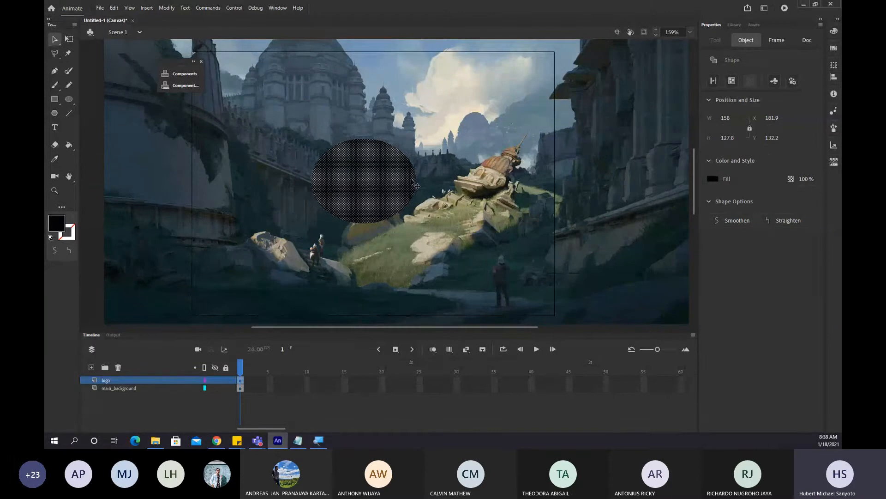
# Set the Oval tool's stroke colour to white and compare it with the logo in the reference video in Chrome.
pyautogui.click(67, 105)
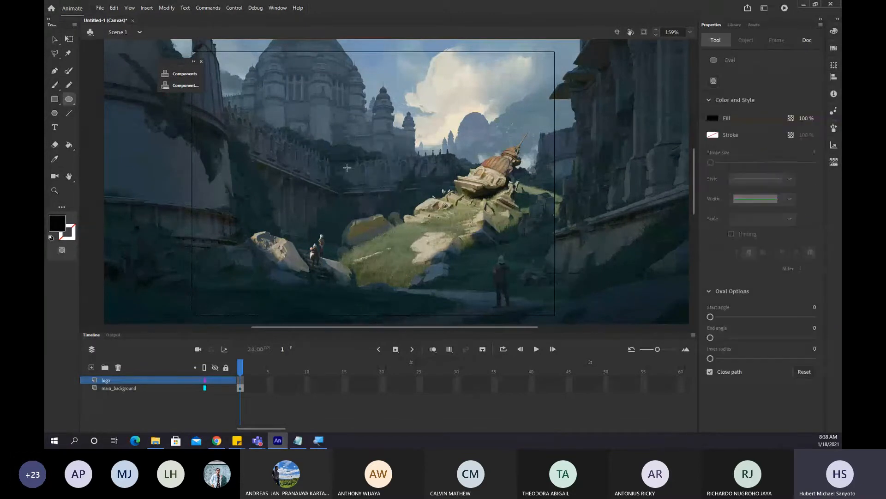
pyautogui.moveTo(342, 149); pyautogui.dragTo(392, 181)
pyautogui.hotkey('ctrl', 'z')
pyautogui.click(713, 135)
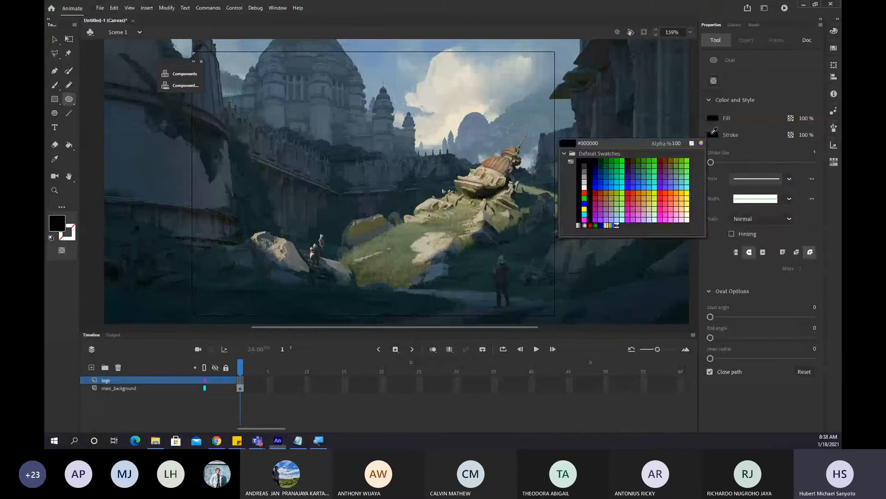
pyautogui.click(585, 187)
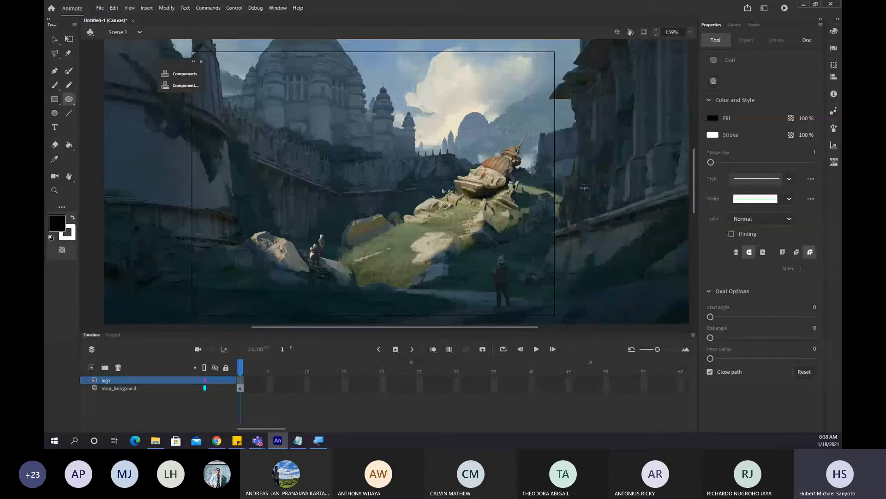
pyautogui.click(217, 441)
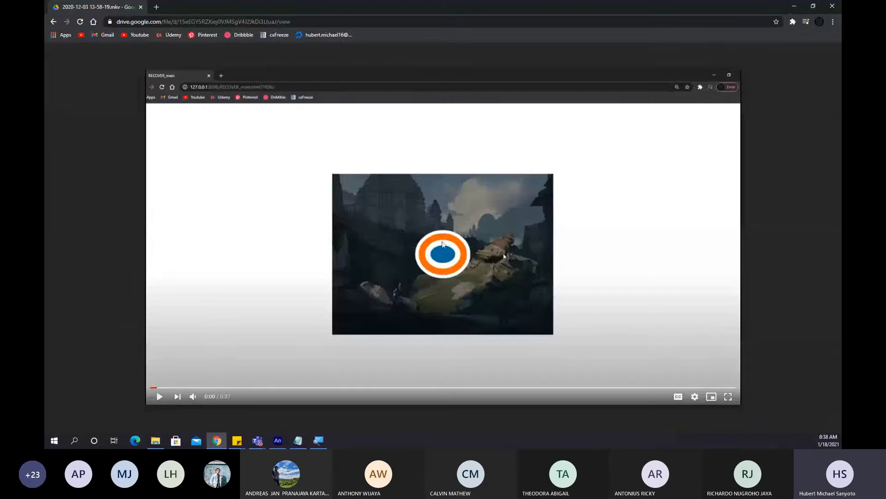
pyautogui.click(795, 7)
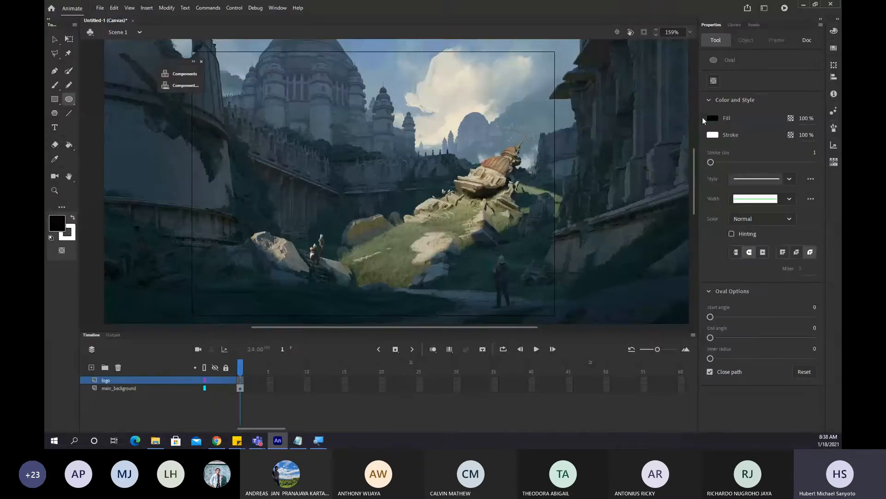
# Set the Oval tool's fill colour to orange #FF9900.
pyautogui.click(713, 118)
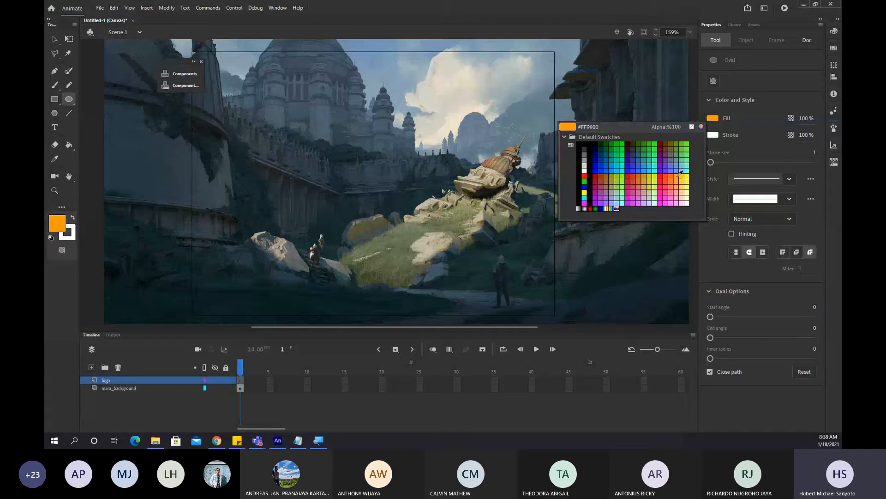
pyautogui.click(674, 175)
pyautogui.click(713, 118)
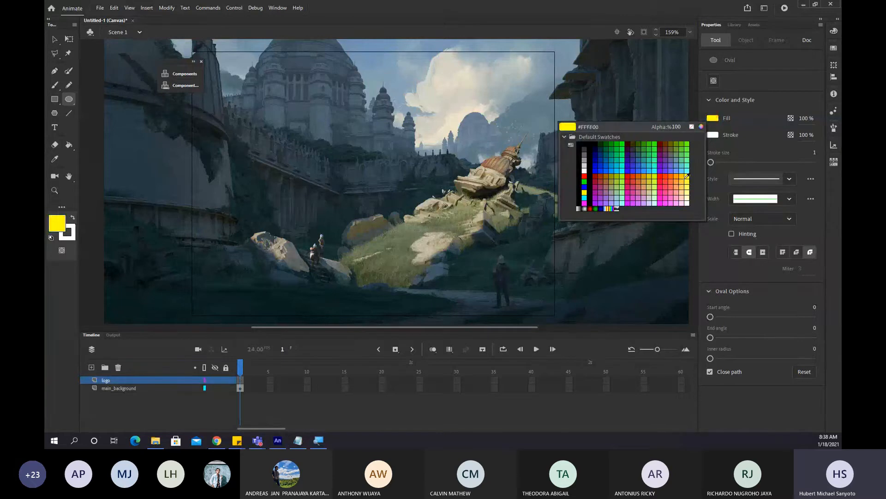
pyautogui.click(678, 172)
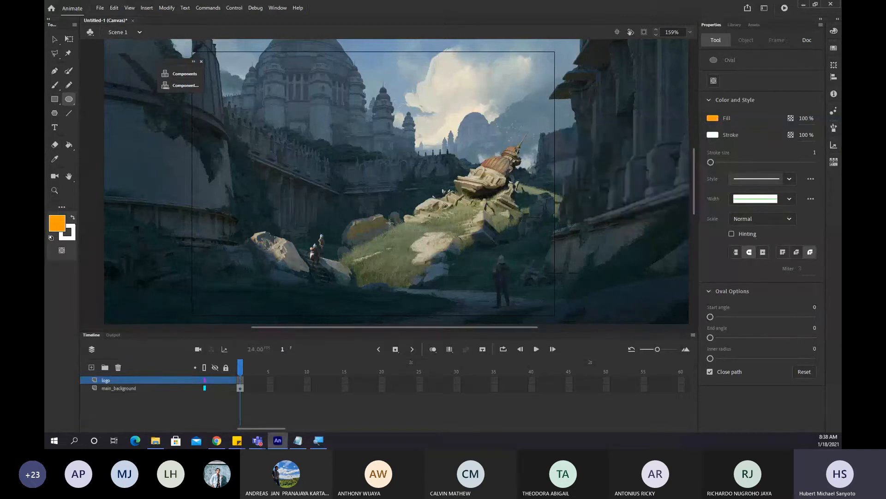
# Draw a trial orange oval, undo it, and redraw it at about 117 by 91 with a white stroke of size 11.
pyautogui.moveTo(348, 141); pyautogui.dragTo(446, 218)
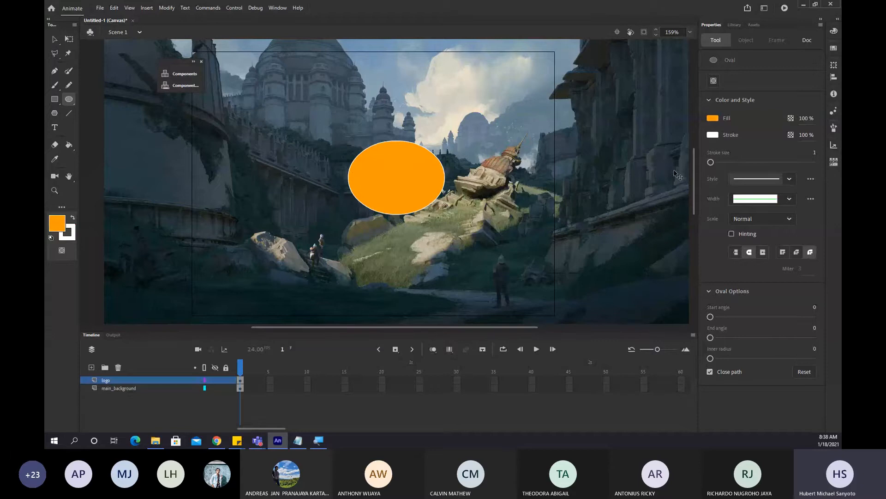
pyautogui.moveTo(711, 162); pyautogui.dragTo(716, 162)
pyautogui.hotkey('ctrl', 'z')
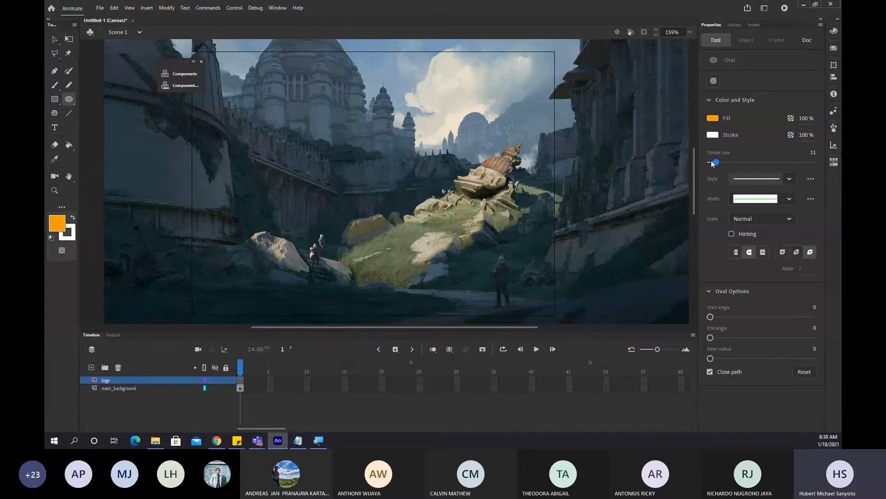
pyautogui.moveTo(361, 122)
pyautogui.mouseDown()
pyautogui.moveTo(459, 205)
pyautogui.moveTo(431, 172)
pyautogui.mouseUp()
# Move the orange oval together with its white outline to about X 221, Y 133.
pyautogui.click(54, 40)
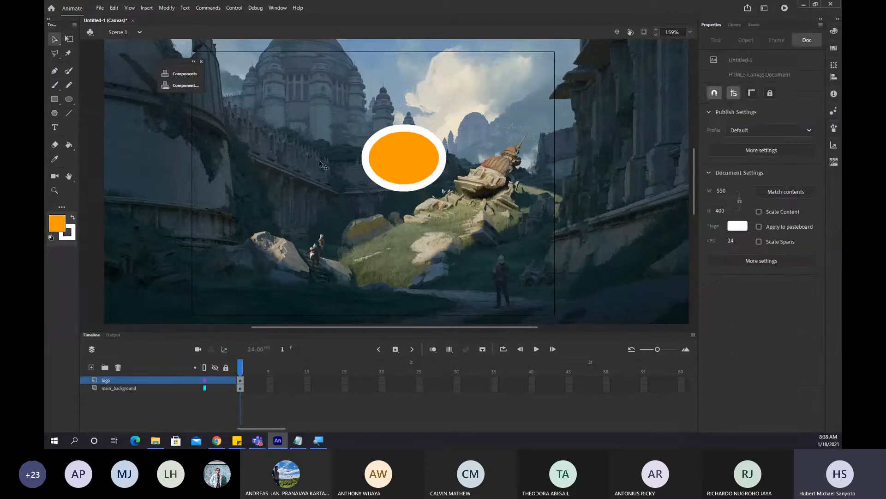
pyautogui.doubleClick(386, 164)
pyautogui.moveTo(400, 157); pyautogui.dragTo(372, 169)
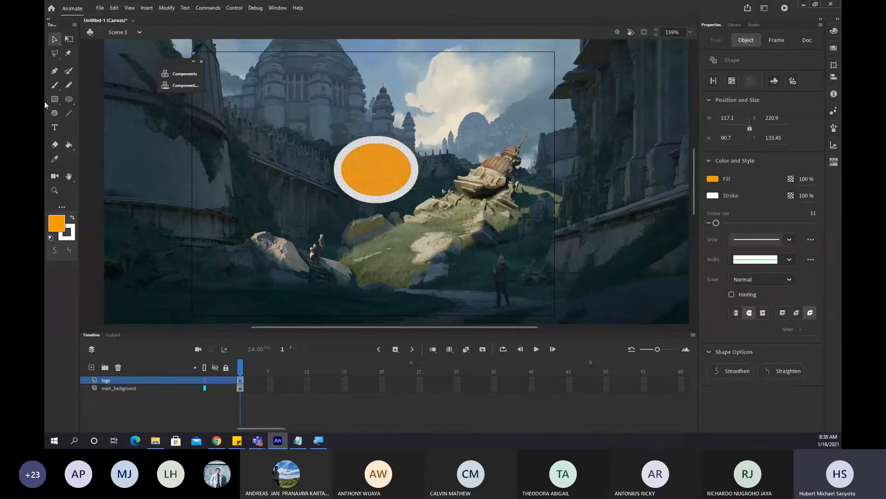
# Compare the oval with the logo's rings and centre in the reference video in Chrome, and return to Animate.
pyautogui.moveTo(216, 441)
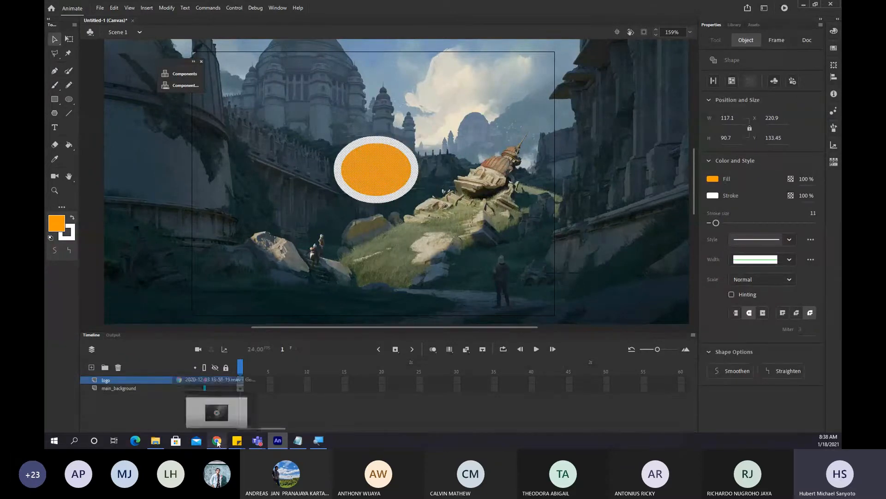
pyautogui.click(223, 414)
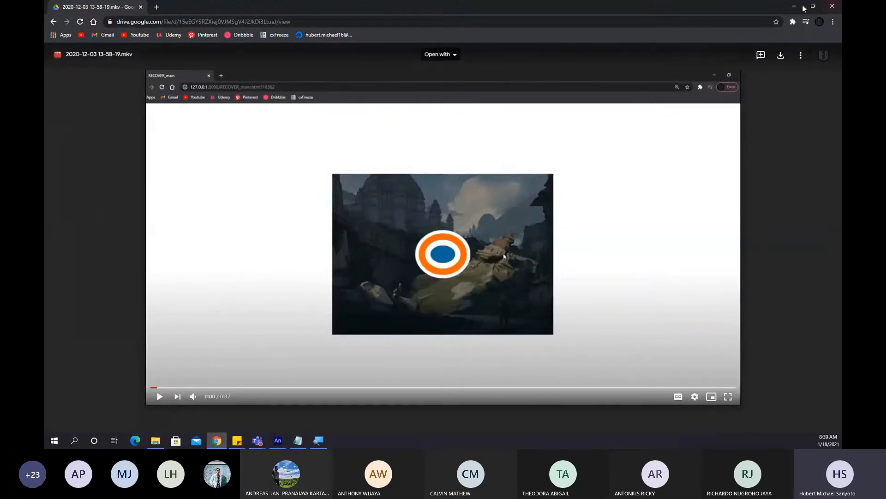
pyautogui.click(789, 8)
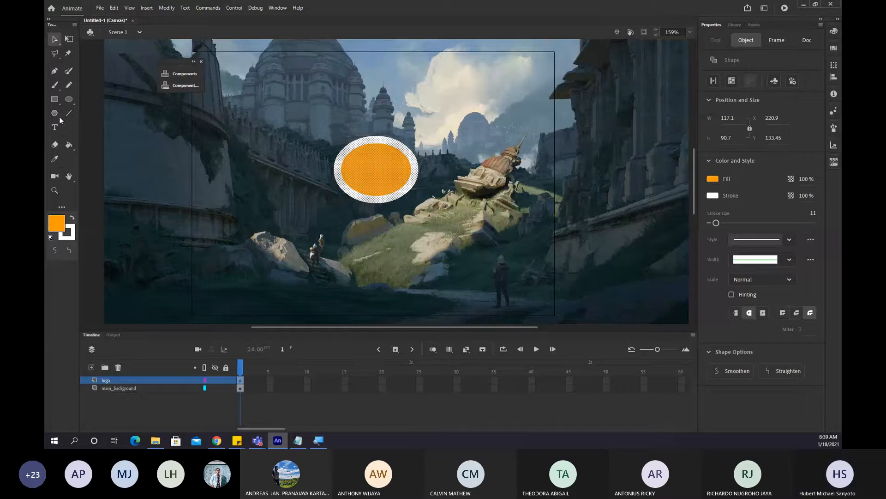
# Draw a blue oval about 64 by 46 with the same white stroke at the centre of the orange oval.
pyautogui.click(69, 99)
pyautogui.click(713, 118)
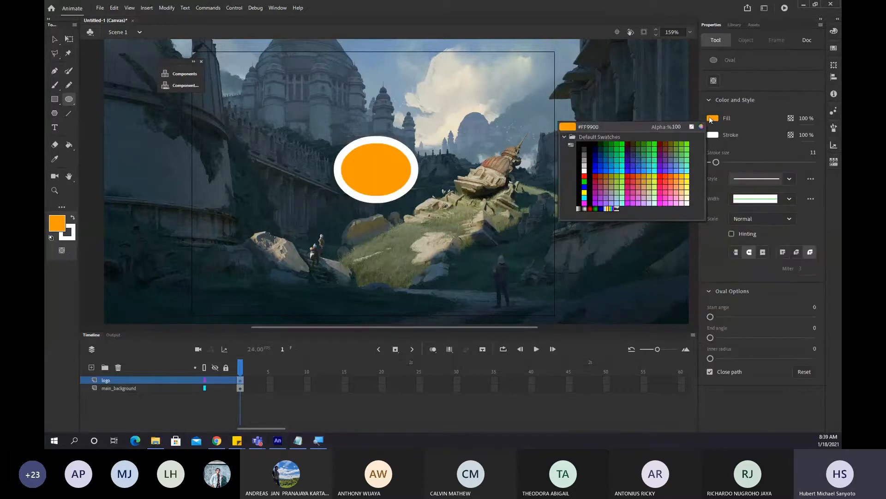
pyautogui.click(615, 162)
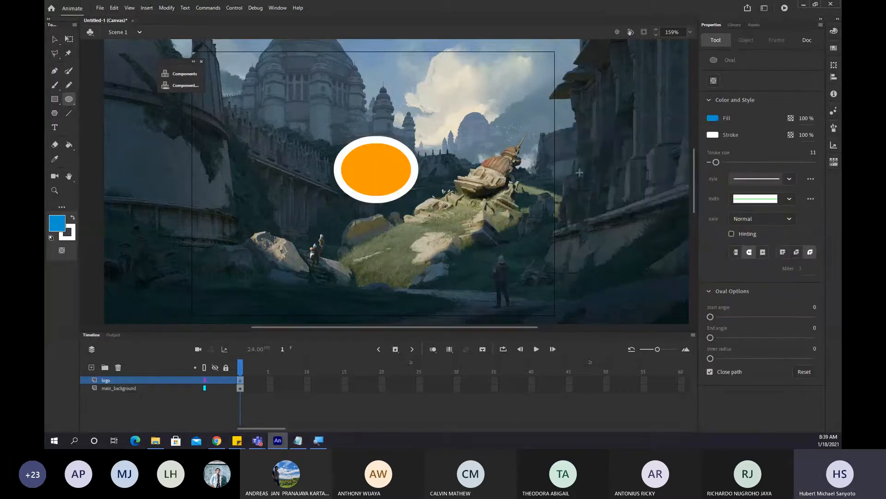
pyautogui.moveTo(353, 153); pyautogui.dragTo(395, 183)
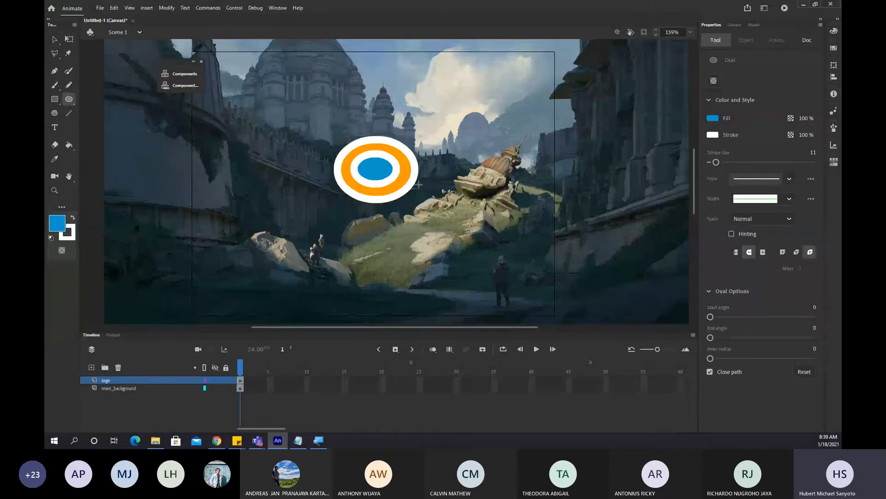
# Try to move the logo's blue centre fill out of its ring, undo the move and deselect everything.
pyautogui.click(54, 39)
pyautogui.click(218, 194)
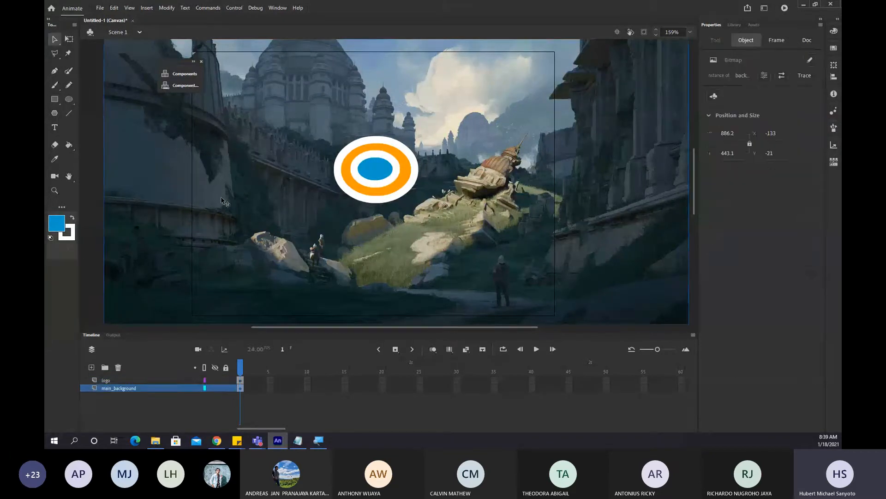
pyautogui.moveTo(380, 168); pyautogui.dragTo(401, 198)
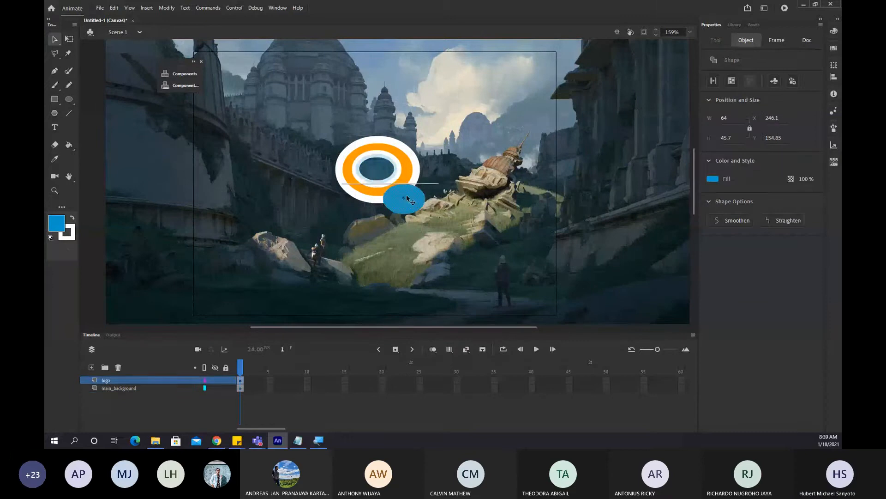
pyautogui.hotkey('ctrl', 'z')
pyautogui.click(312, 186)
pyautogui.scroll(-2, 312, 186)
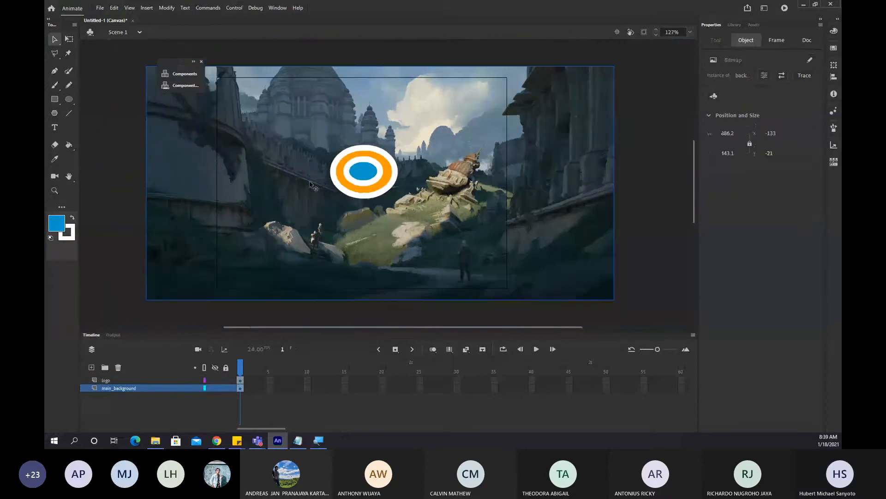
pyautogui.click(629, 205)
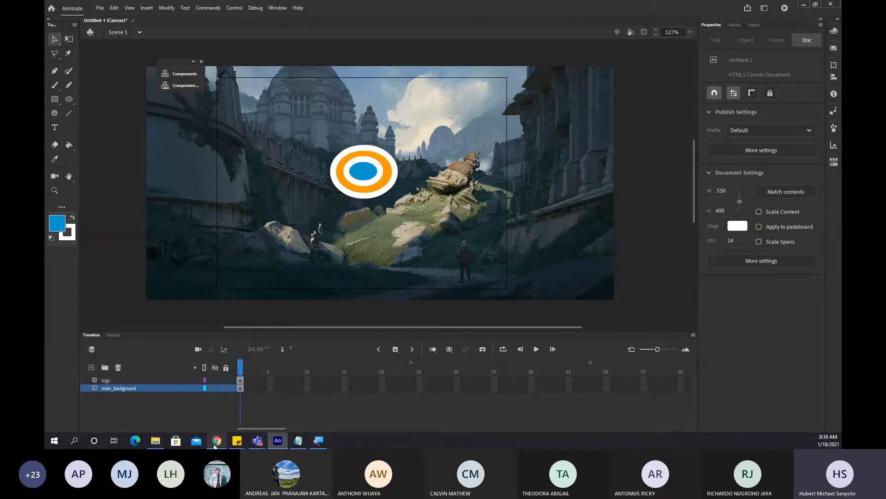
# Play the first three seconds of the reference video in Chrome and examine how the logo reacts to the pointer.
pyautogui.moveTo(217, 440)
pyautogui.click(209, 418)
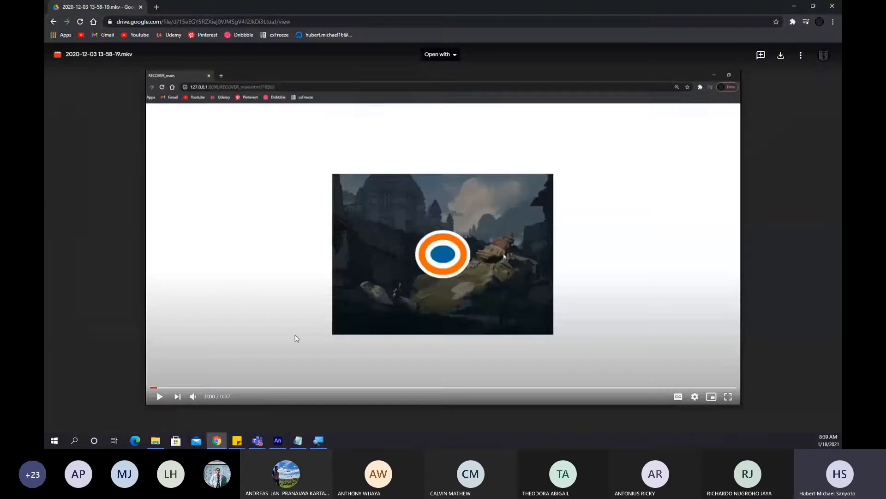
pyautogui.moveTo(193, 397)
pyautogui.press('space')
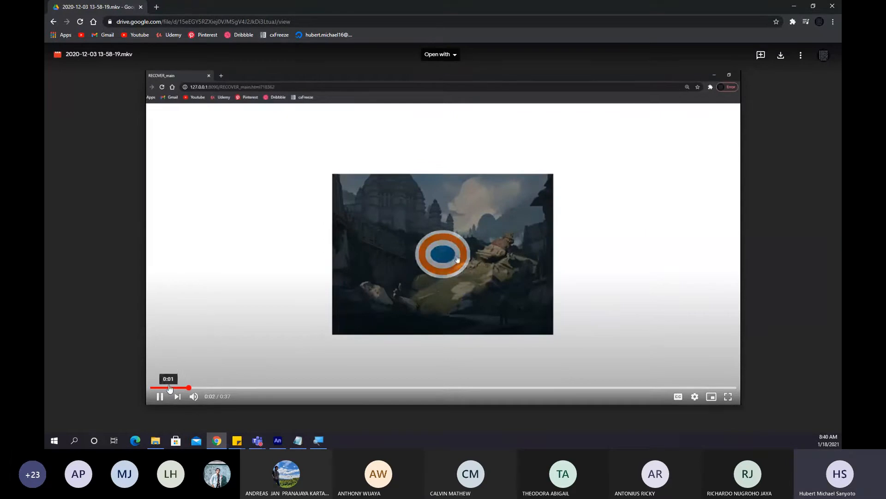
pyautogui.click(166, 387)
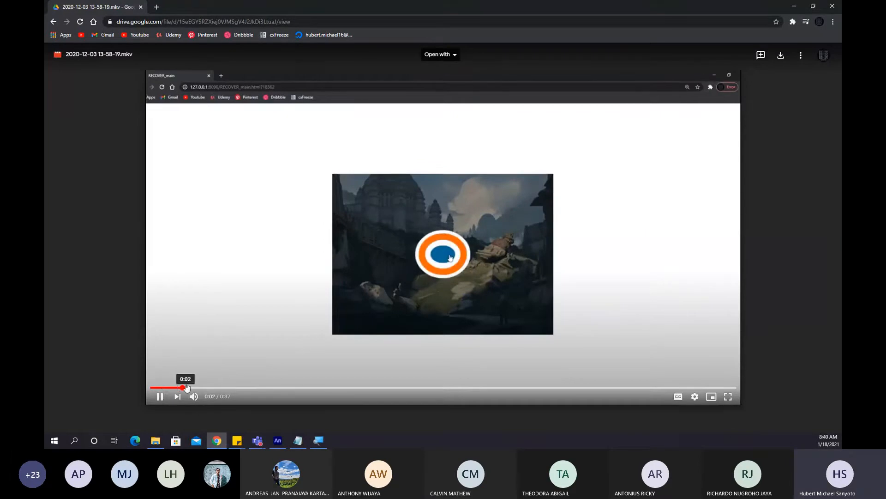
pyautogui.click(167, 388)
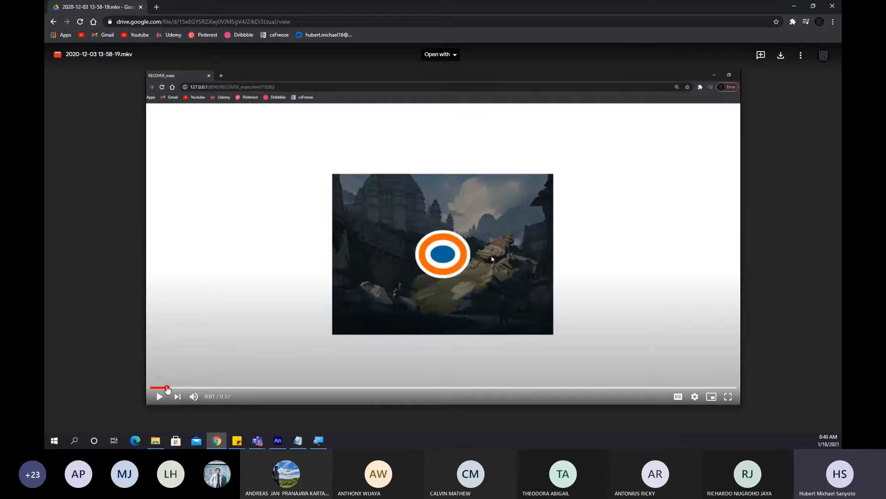
pyautogui.click(185, 387)
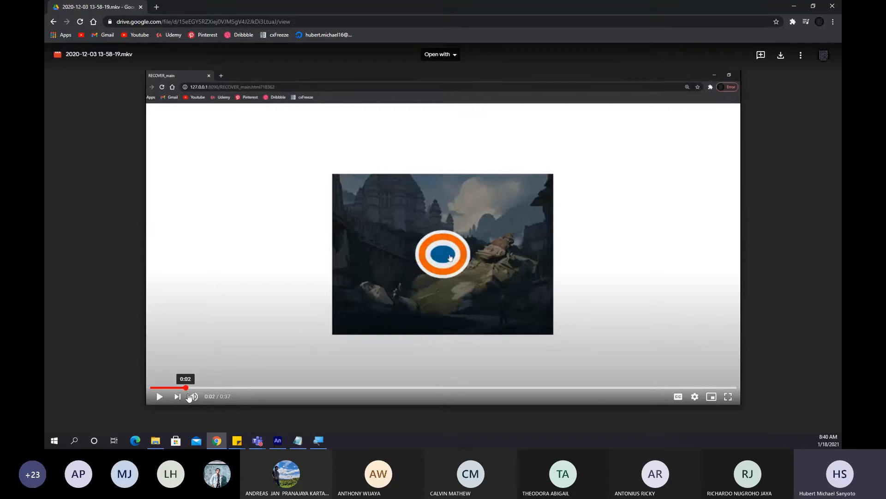
pyautogui.click(203, 387)
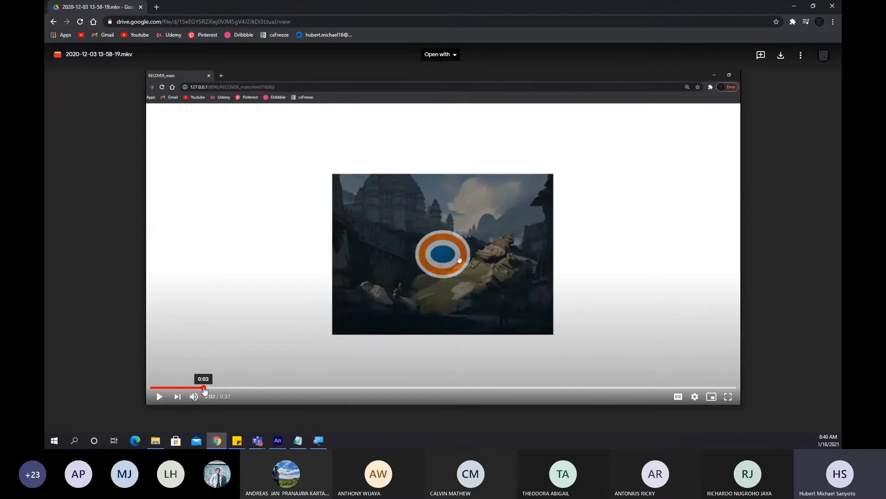
# Replay the reference video from the start, compare the logo's colours with and without the pointer over it, and return to Animate.
pyautogui.click(157, 387)
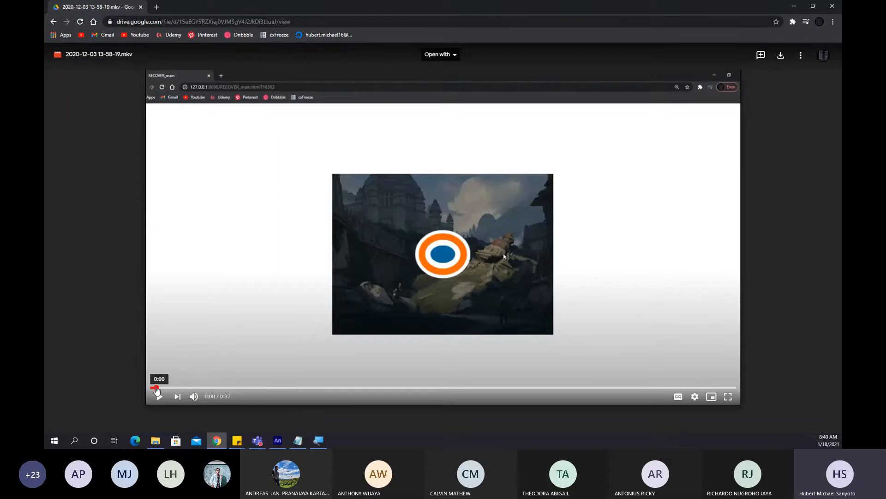
pyautogui.click(169, 388)
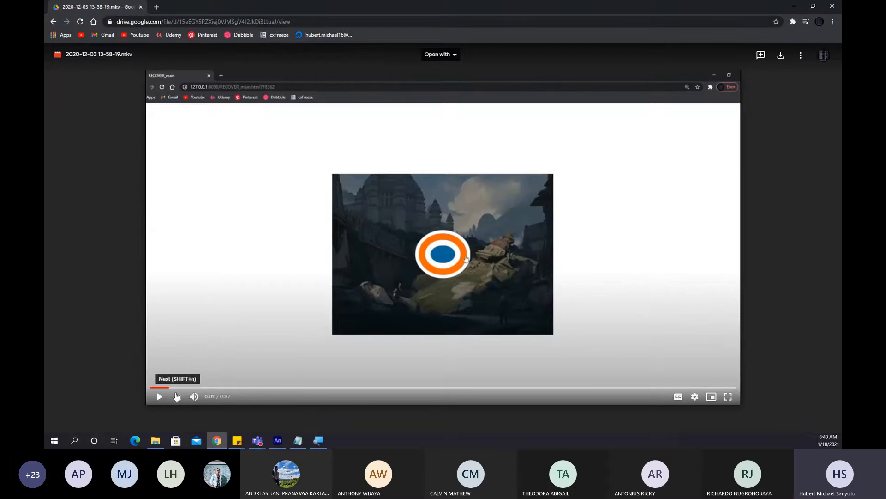
pyautogui.moveTo(176, 395); pyautogui.dragTo(303, 403)
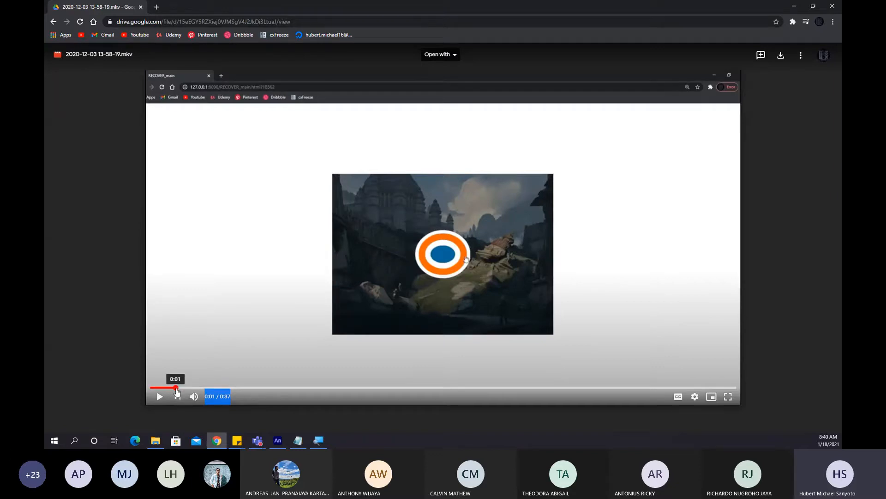
pyautogui.click(176, 388)
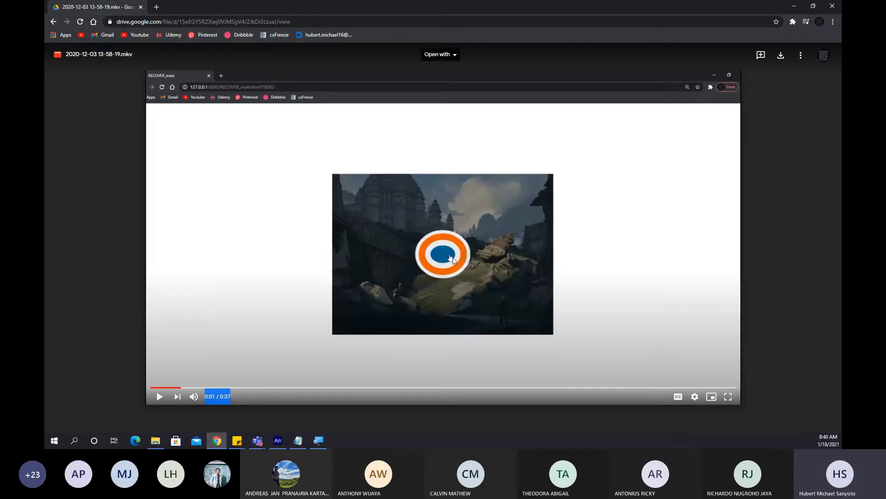
pyautogui.click(160, 397)
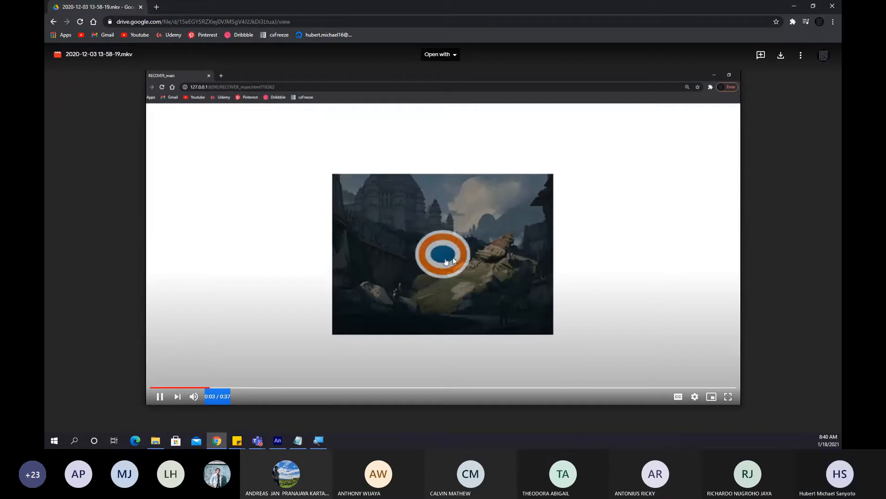
pyautogui.click(160, 396)
pyautogui.click(217, 388)
pyautogui.click(181, 388)
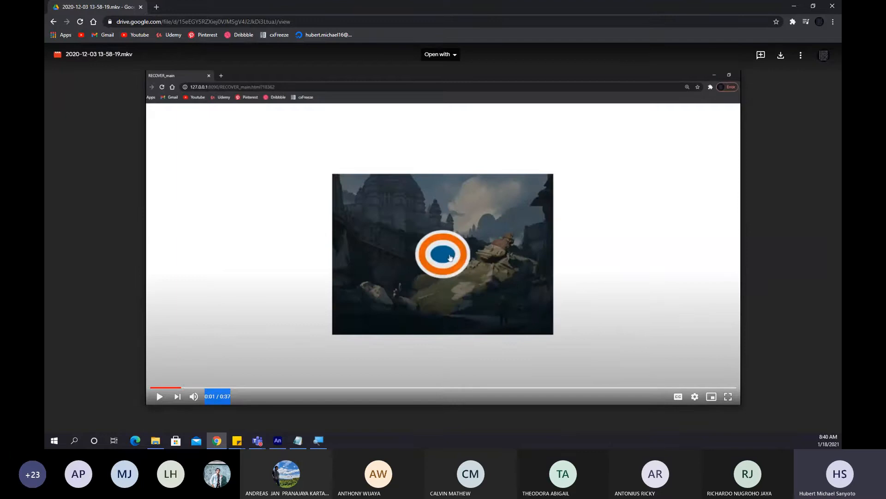
pyautogui.click(793, 6)
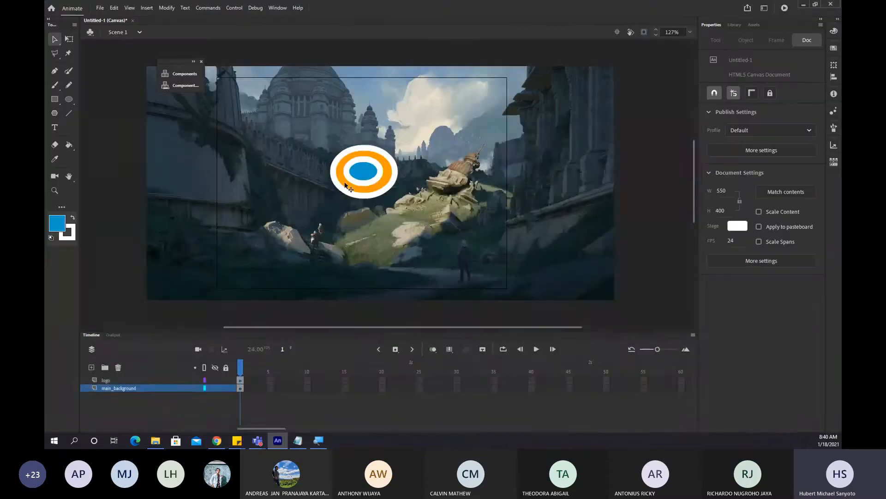
# Convert the whole circular logo into a Button symbol named Logo_Button.
pyautogui.click(363, 175)
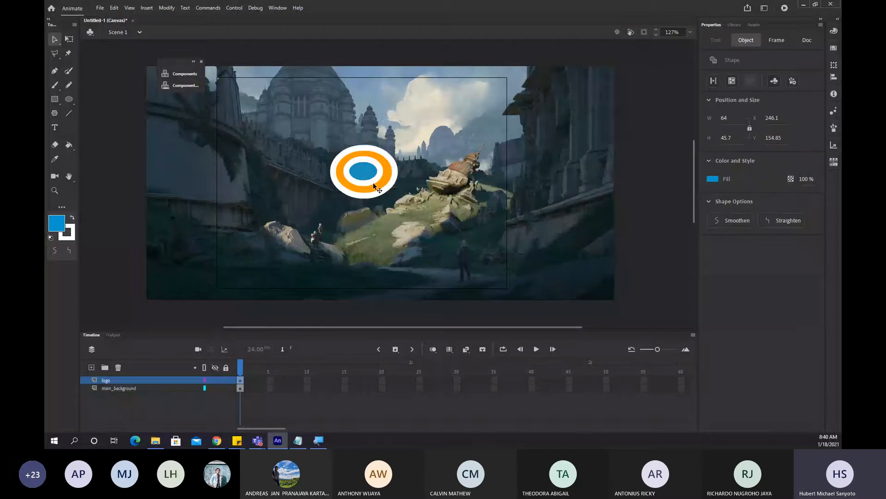
pyautogui.moveTo(589, 246); pyautogui.dragTo(310, 109)
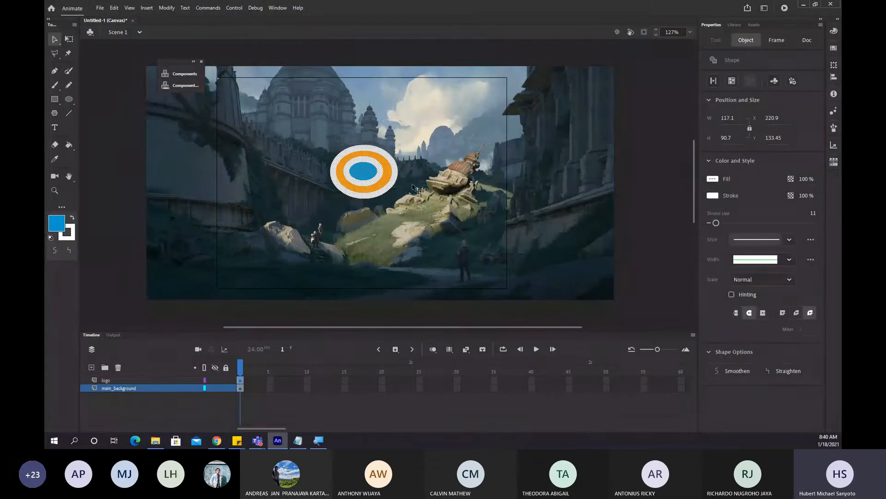
pyautogui.scroll(3, 382, 196)
pyautogui.scroll(-3, 383, 196)
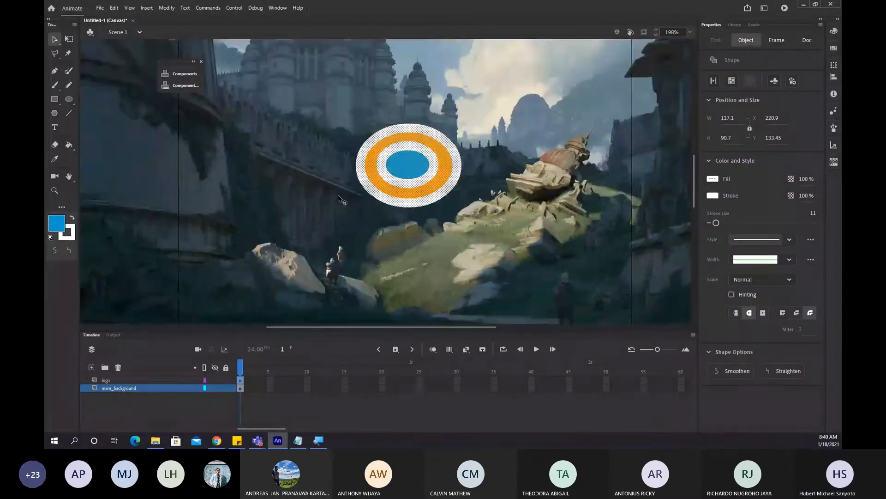
pyautogui.press('F8')
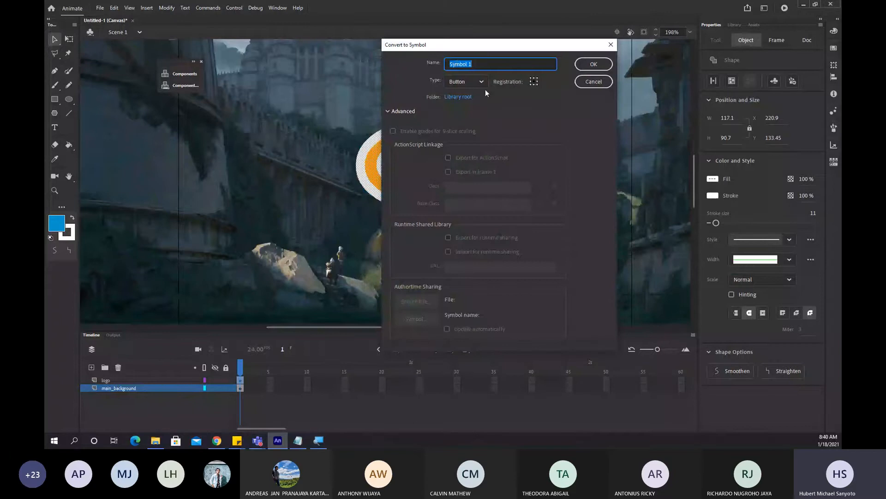
pyautogui.press('Tab')
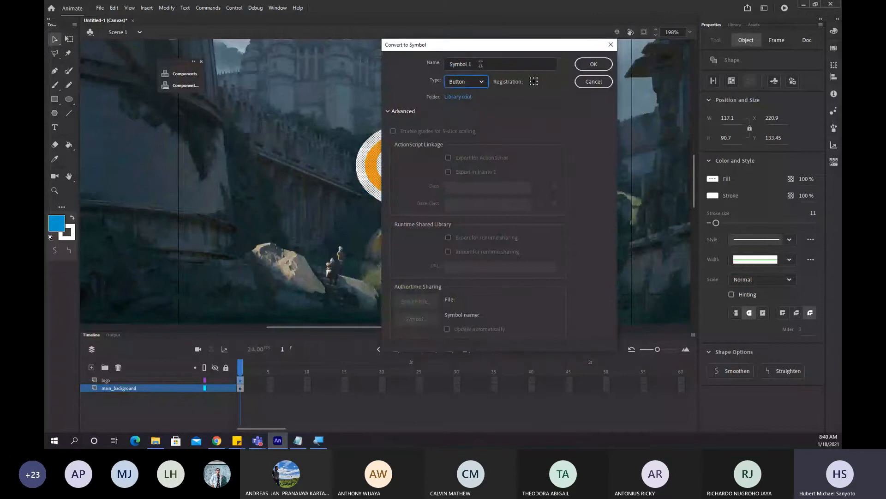
pyautogui.click(481, 63)
pyautogui.moveTo(481, 63); pyautogui.dragTo(445, 63)
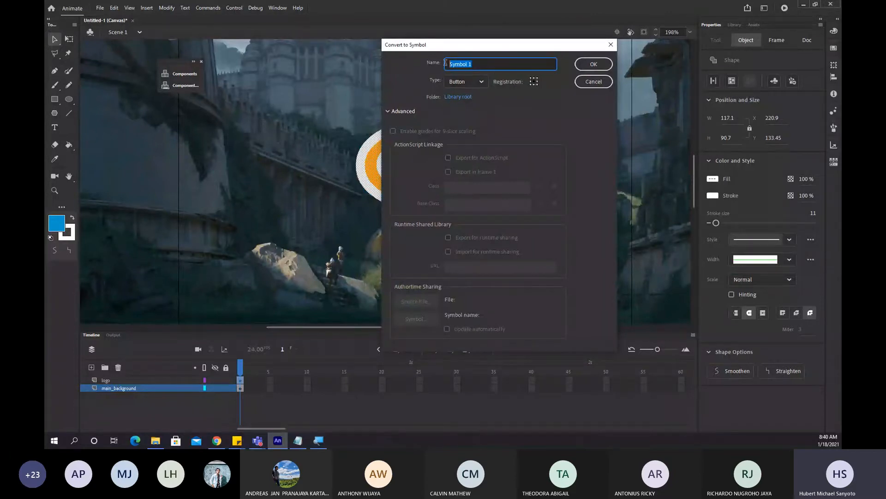
pyautogui.press('BackSpace')
pyautogui.write('Logo_Butto')
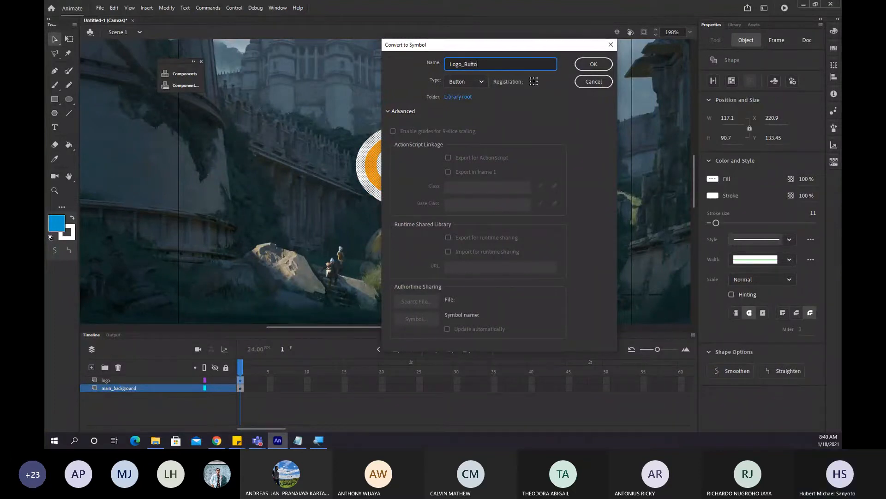
pyautogui.write('n')
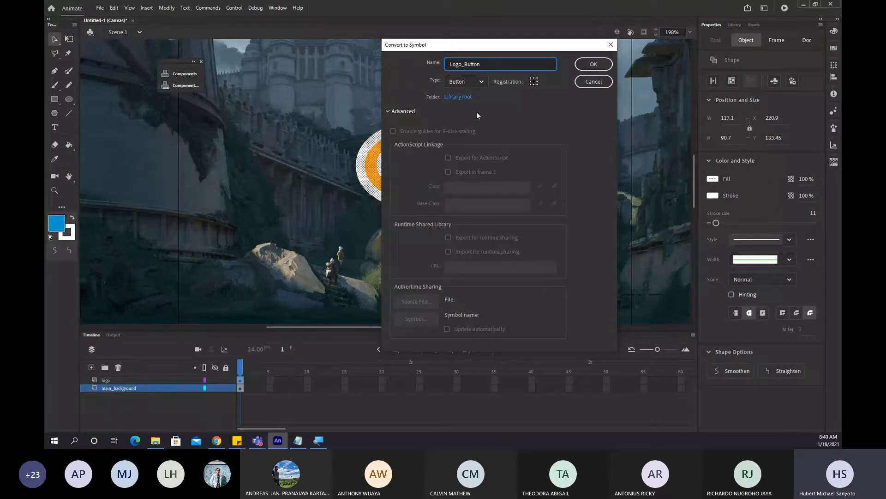
pyautogui.click(594, 65)
# Try moving the logo button, undo the move and open Logo_Button for editing at its Up state.
pyautogui.moveTo(445, 153); pyautogui.dragTo(366, 170)
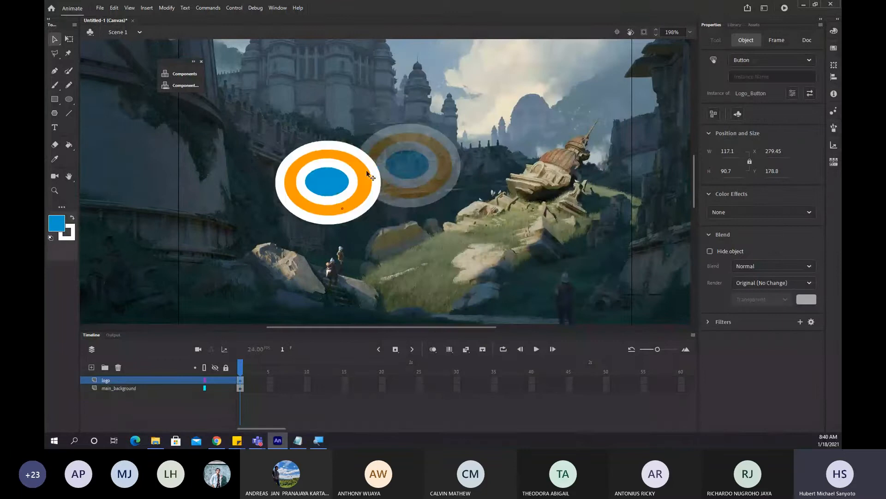
pyautogui.hotkey('ctrl', 'z')
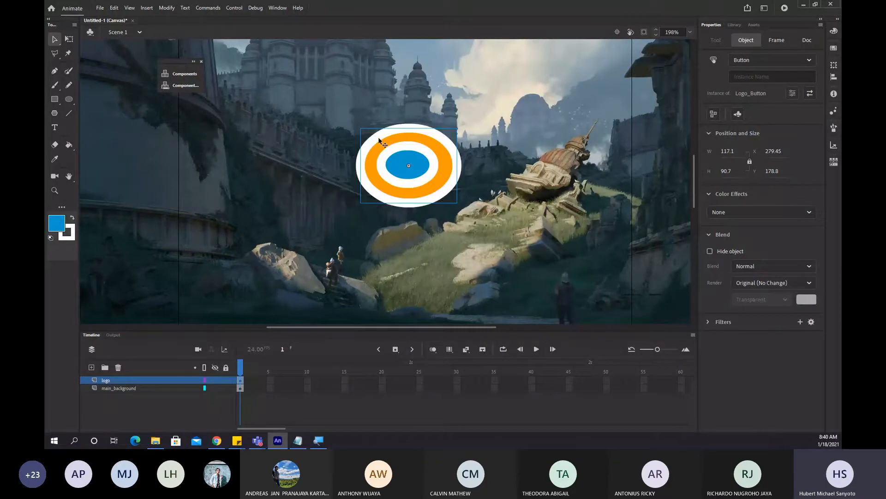
pyautogui.doubleClick(400, 174)
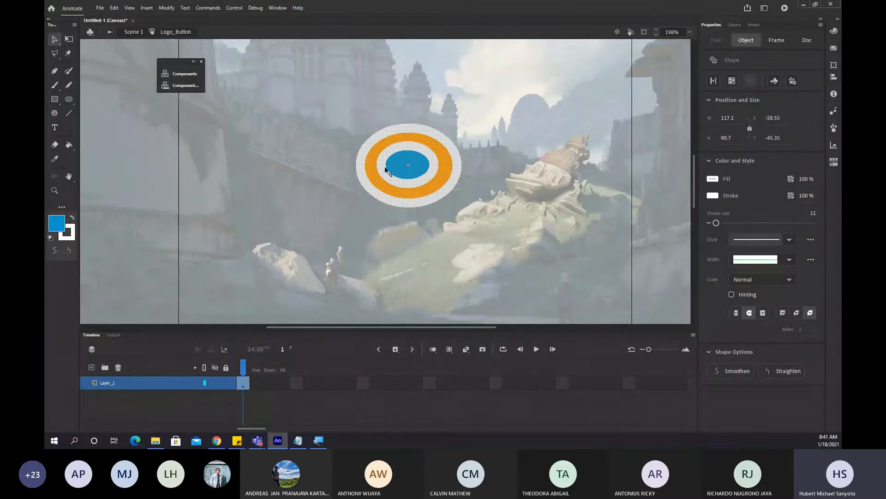
pyautogui.click(244, 369)
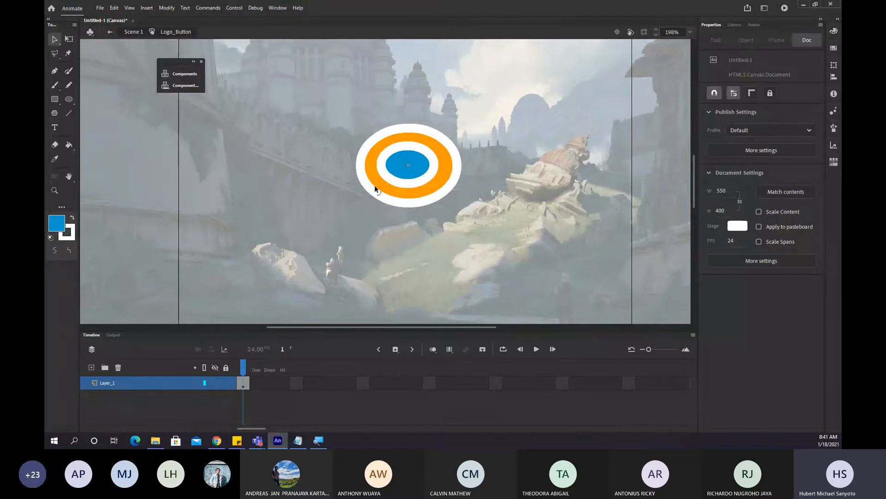
# Play the reference video in Chrome to about three seconds, examine the logo's hover effect and return to Animate.
pyautogui.click(225, 439)
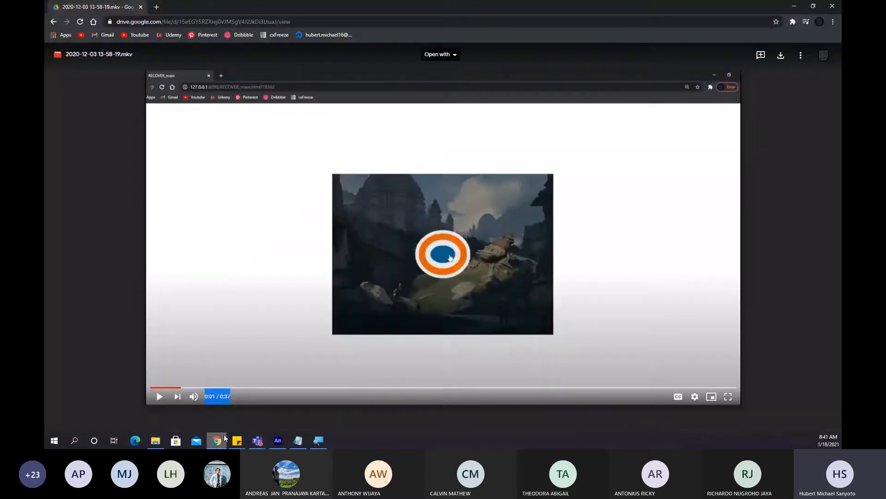
pyautogui.click(273, 309)
pyautogui.click(451, 248)
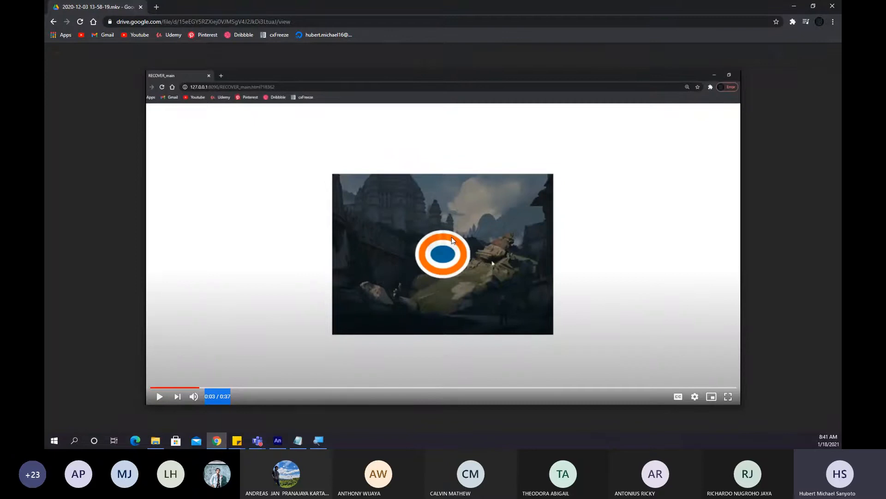
pyautogui.click(795, 7)
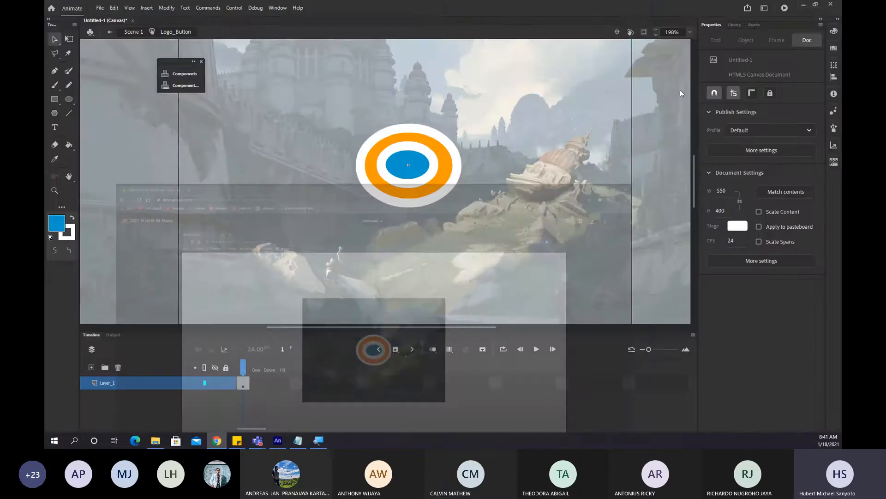
# Insert a keyframe for the Over state of Logo_Button and check the logo's orange and inner white rings separately.
pyautogui.click(254, 386)
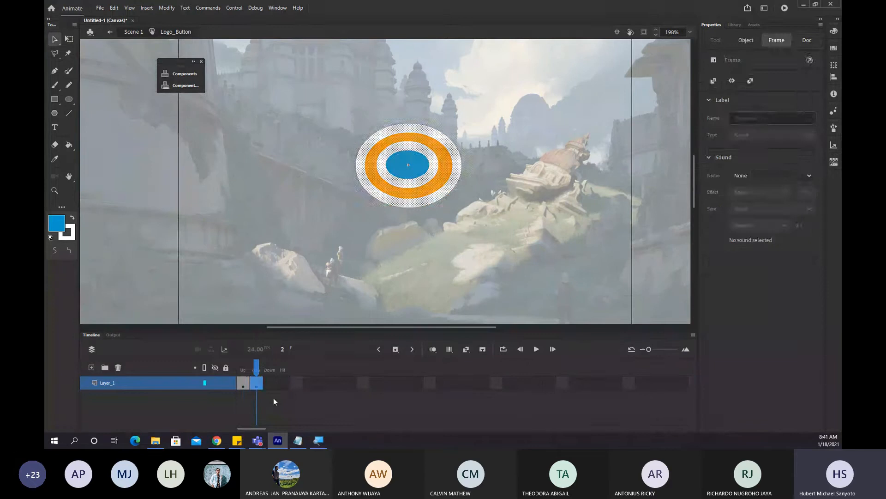
pyautogui.click(405, 232)
pyautogui.moveTo(258, 365)
pyautogui.mouseDown()
pyautogui.moveTo(245, 365)
pyautogui.moveTo(257, 366)
pyautogui.mouseUp()
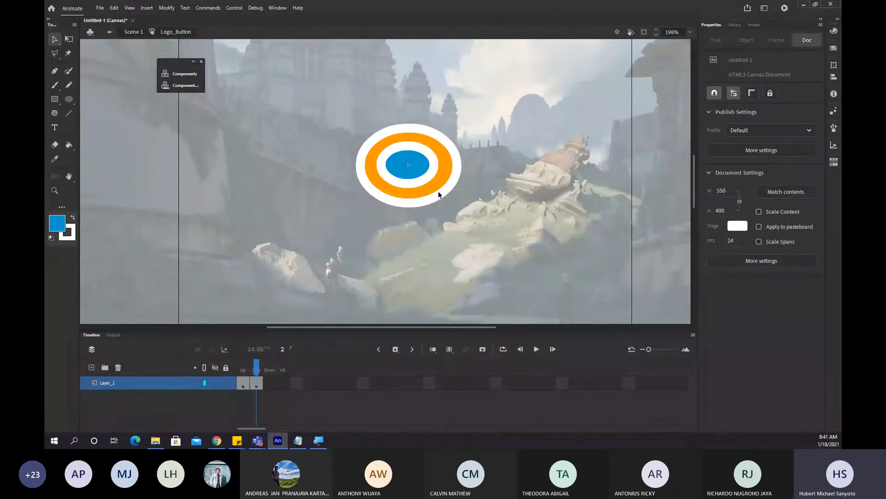
pyautogui.click(433, 162)
pyautogui.scroll(1, 432, 157)
pyautogui.scroll(1, 433, 158)
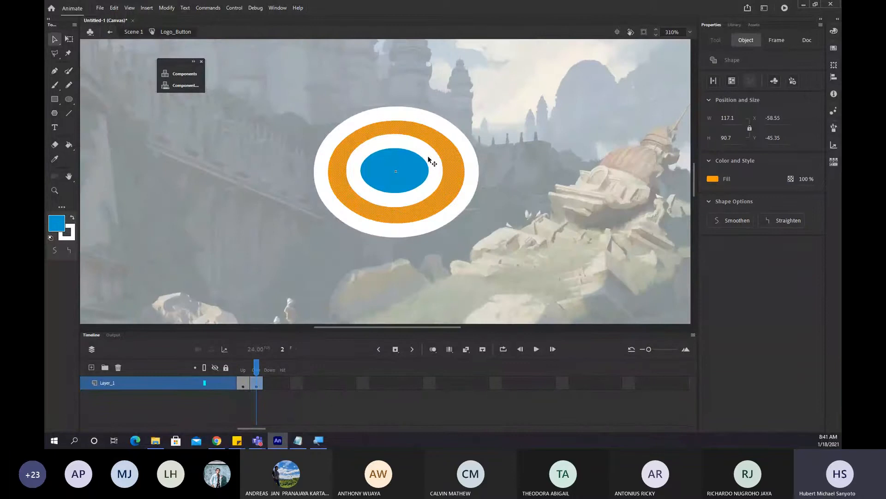
pyautogui.click(430, 159)
pyautogui.scroll(-2, 433, 168)
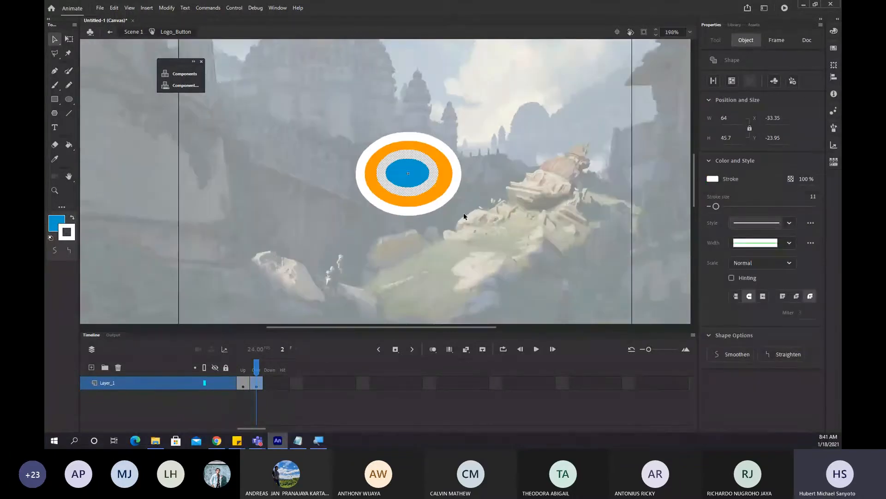
# Play the reference video in Chrome past the logo screen, pause at the dark transition around five seconds and return to Animate.
pyautogui.hotkey('alt', 'Tab')
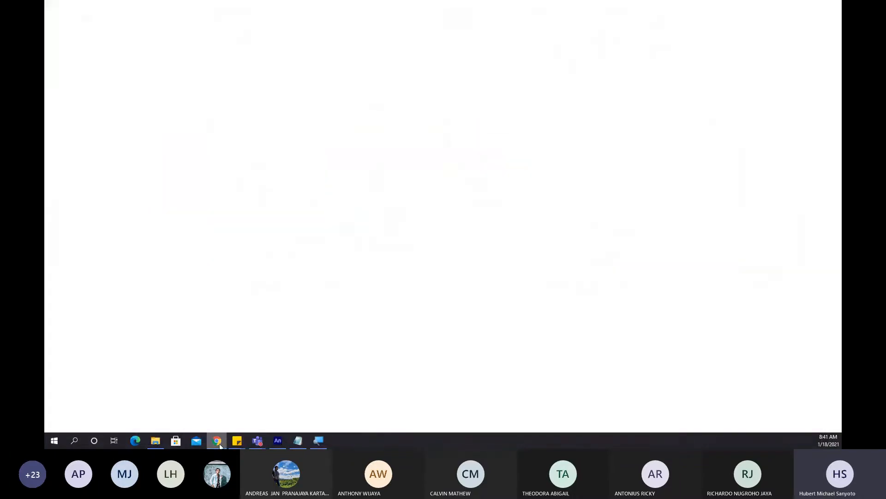
pyautogui.click(405, 311)
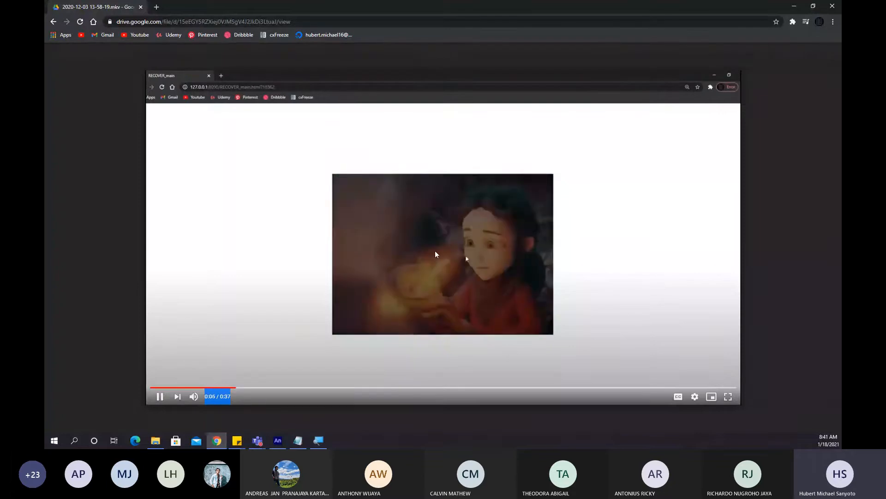
pyautogui.click(215, 388)
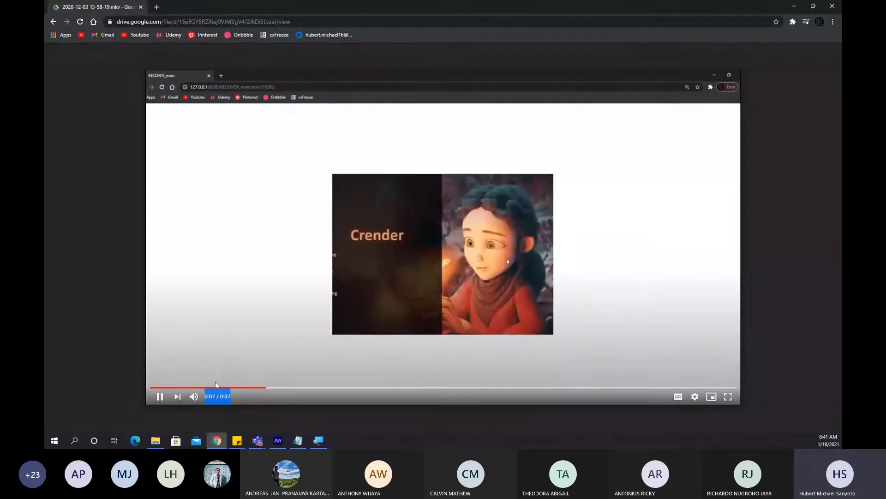
pyautogui.click(455, 258)
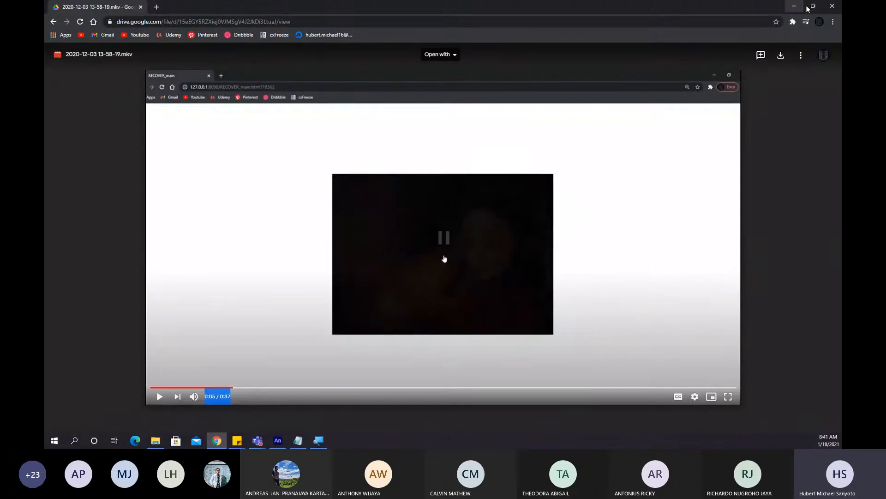
pyautogui.click(793, 7)
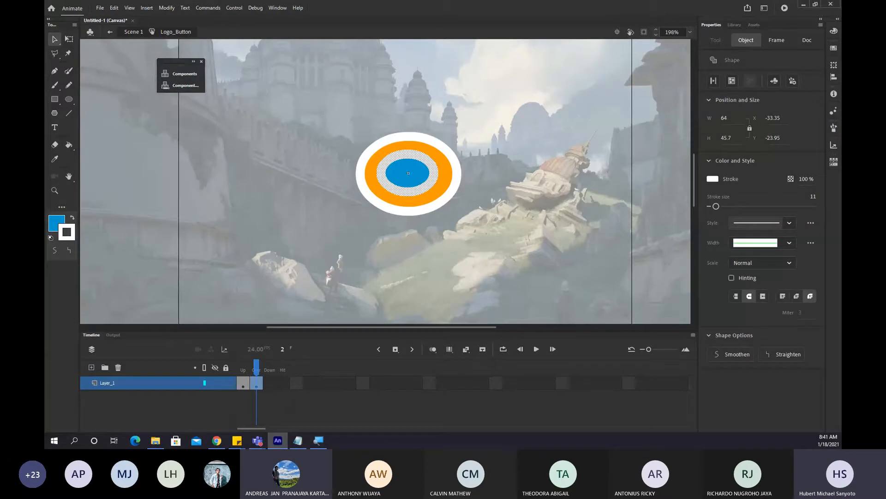
# Convert the entire logo in the Over state into a Movie Clip symbol named button_fade.
pyautogui.click(243, 365)
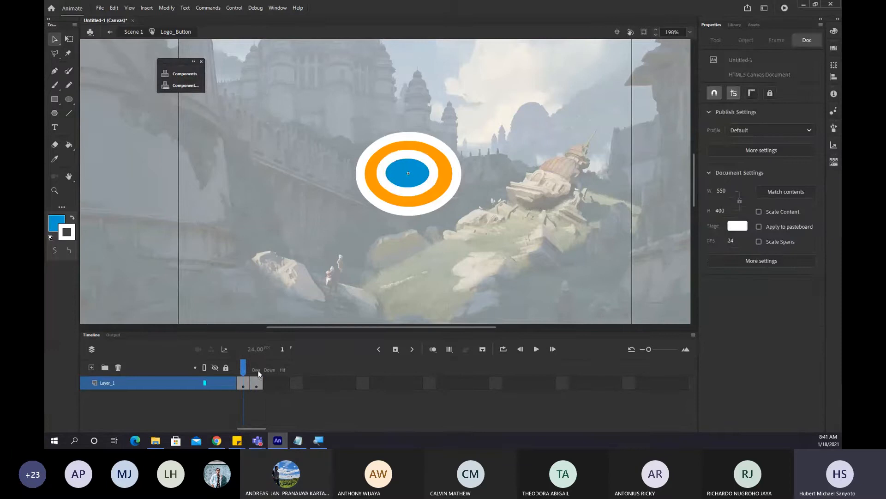
pyautogui.click(256, 368)
pyautogui.moveTo(499, 240); pyautogui.dragTo(331, 109)
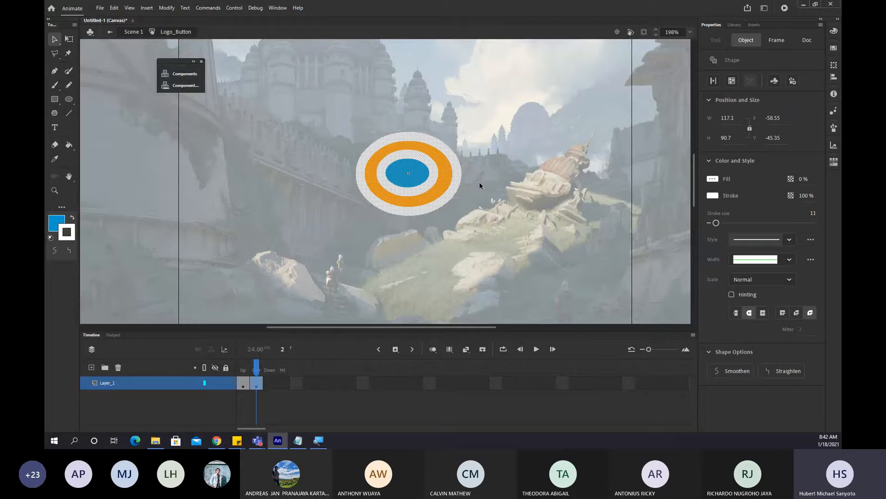
pyautogui.press('F8')
pyautogui.click(474, 79)
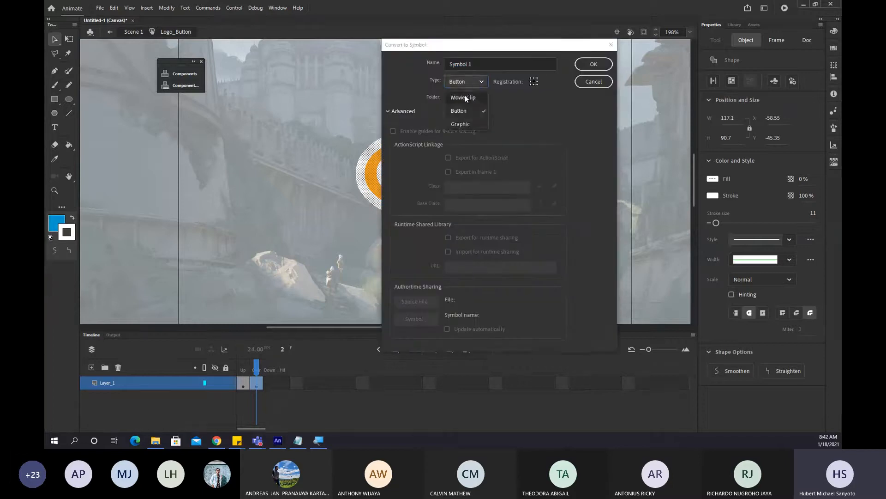
pyautogui.click(464, 95)
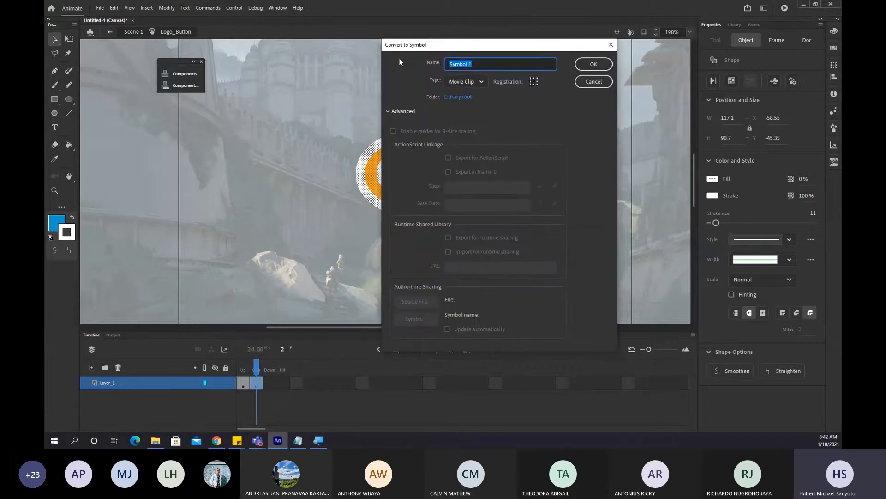
pyautogui.write('button_fade')
pyautogui.click(584, 63)
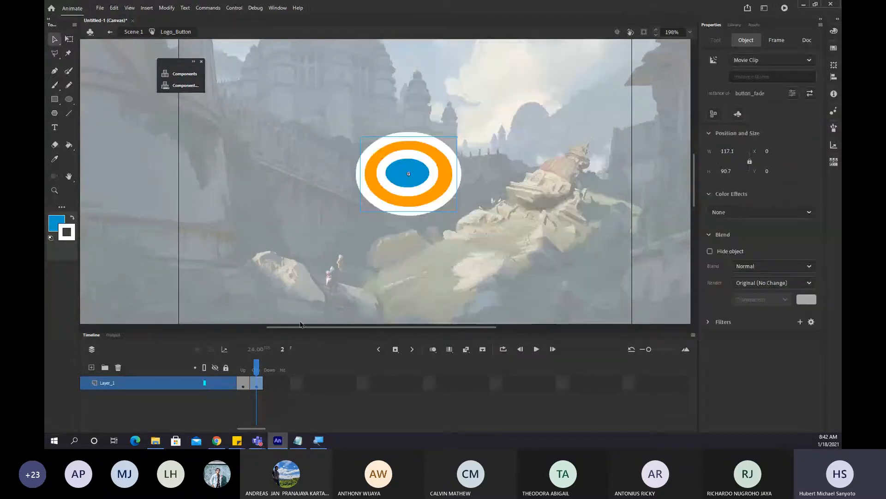
# Review the button's states and open the button_fade movie clip in the Over state for editing.
pyautogui.click(267, 364)
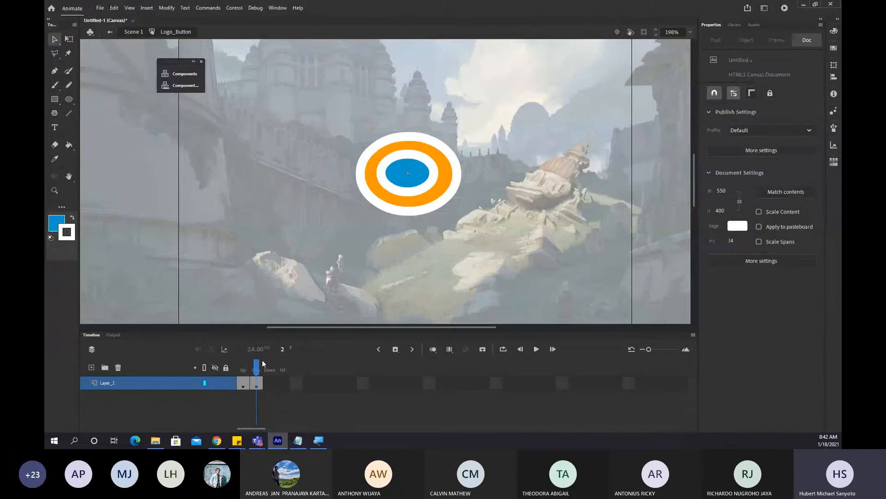
pyautogui.moveTo(245, 367); pyautogui.dragTo(281, 368)
pyautogui.moveTo(259, 368)
pyautogui.mouseDown()
pyautogui.moveTo(243, 368)
pyautogui.moveTo(258, 368)
pyautogui.mouseUp()
pyautogui.click(428, 184)
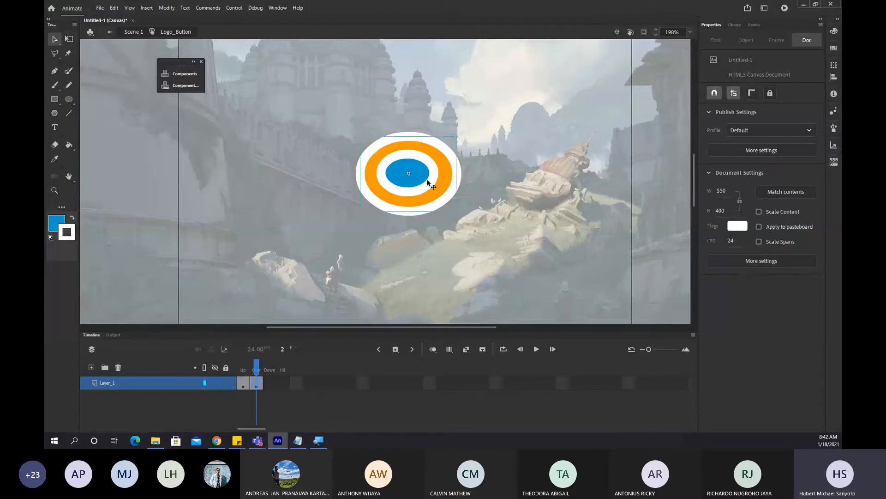
pyautogui.doubleClick(428, 183)
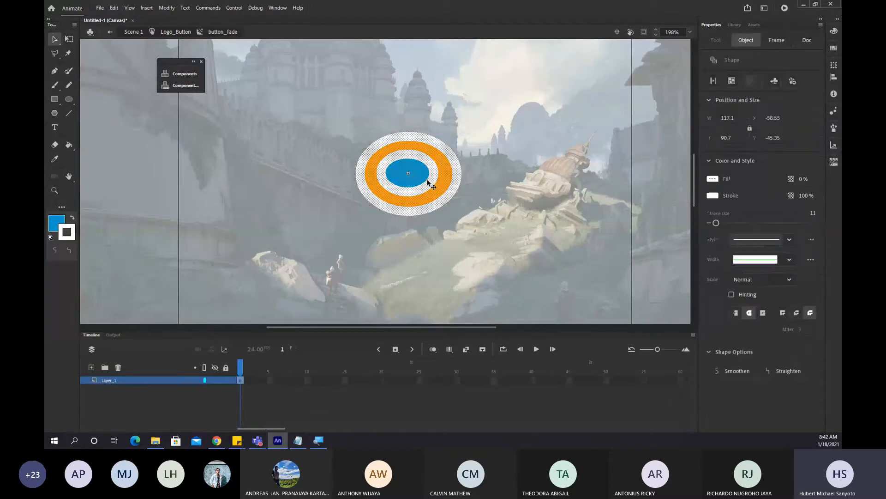
# Insert keyframes at frames 10 and 20 of the button_fade timeline.
pyautogui.click(307, 380)
pyautogui.press('F5')
pyautogui.click(383, 380)
pyautogui.press('F6')
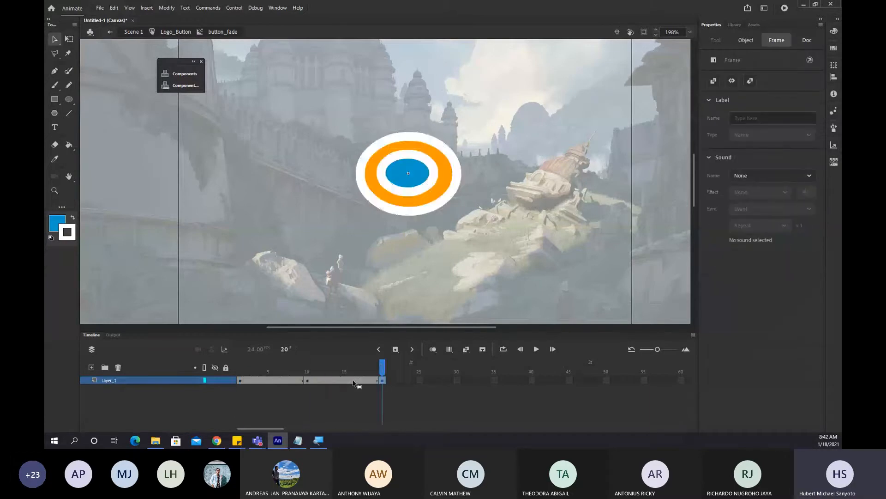
# At frame 10, select the whole logo, lower its fill opacity to nearly zero and set its stroke opacity to 0%.
pyautogui.moveTo(381, 368); pyautogui.dragTo(310, 376)
pyautogui.click(309, 379)
pyautogui.moveTo(355, 139); pyautogui.dragTo(497, 233)
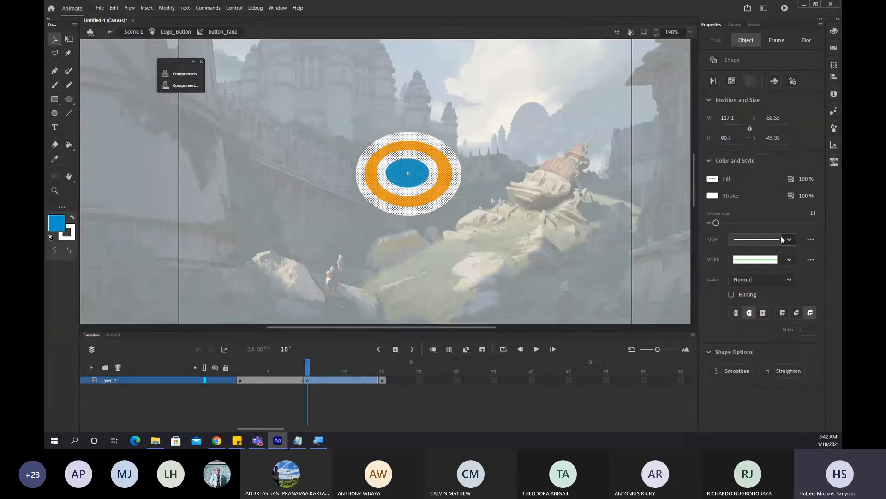
pyautogui.moveTo(808, 180); pyautogui.dragTo(755, 181)
pyautogui.moveTo(805, 197); pyautogui.dragTo(748, 194)
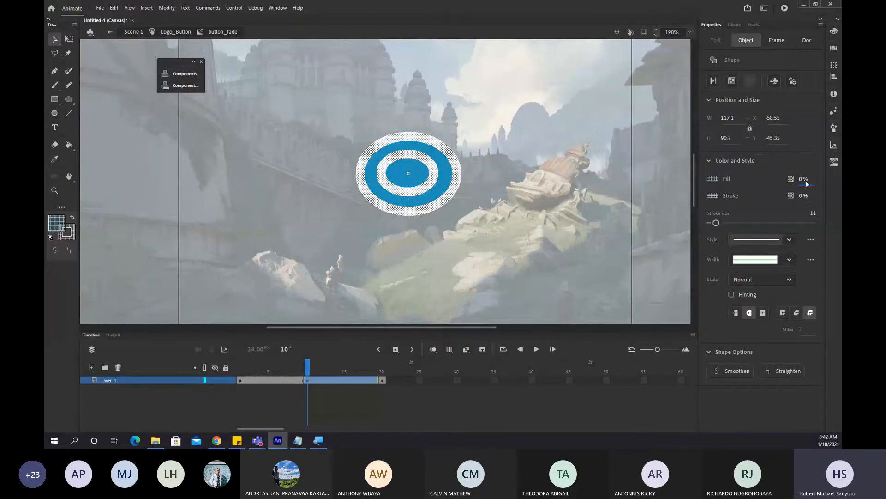
# Make the logo's fill fully transparent at frame 10 and create a classic tween from frame 1 to frame 10.
pyautogui.moveTo(805, 180); pyautogui.dragTo(777, 184)
pyautogui.click(523, 193)
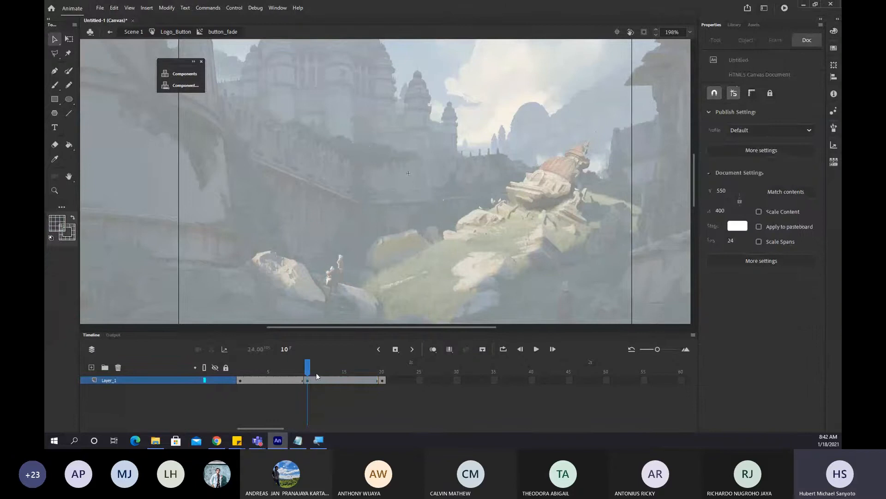
pyautogui.click(271, 380)
pyautogui.rightClick(268, 381)
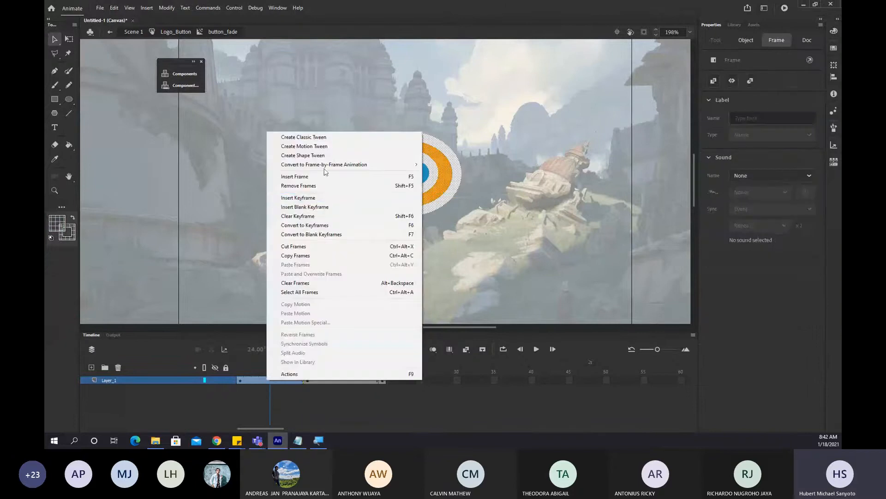
pyautogui.click(315, 139)
pyautogui.click(482, 243)
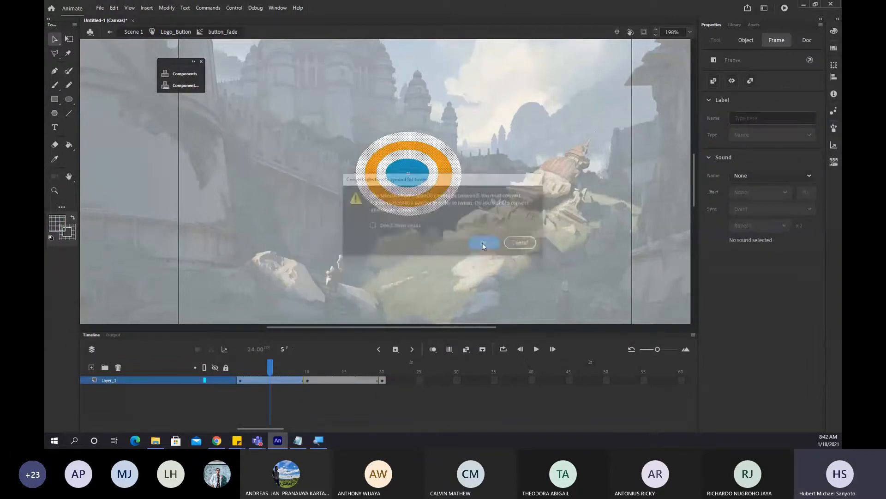
# Create a classic tween from frame 10 to frame 20, converting the content to a symbol, and scrub back to check the fade.
pyautogui.click(330, 380)
pyautogui.rightClick(333, 380)
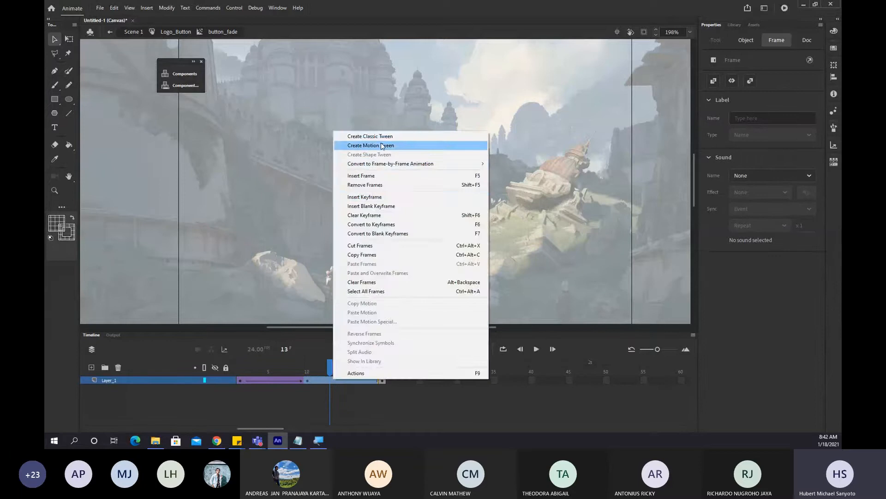
pyautogui.click(369, 136)
pyautogui.click(485, 243)
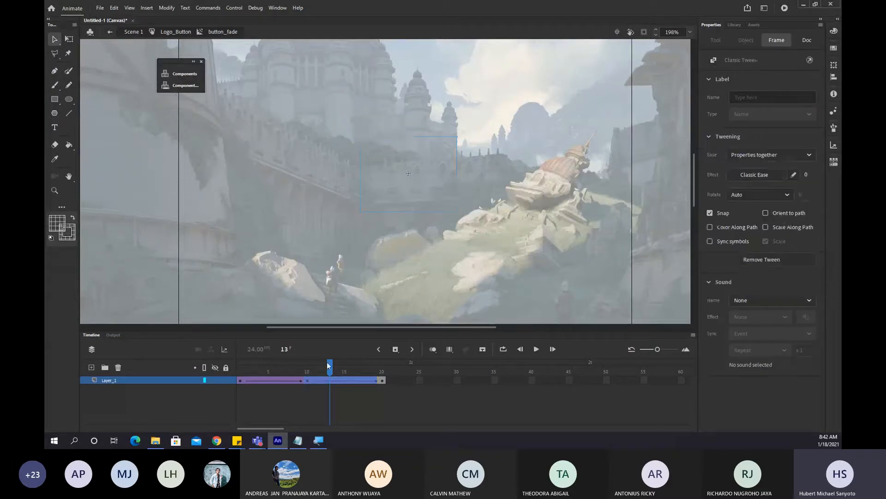
pyautogui.moveTo(328, 364); pyautogui.dragTo(300, 379)
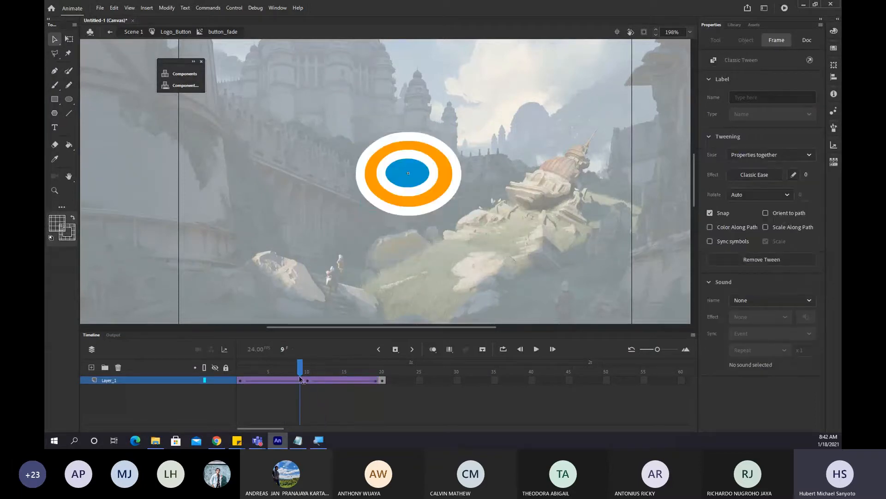
# Undo both classic tweens and the logo's opacity changes at frame 10.
pyautogui.hotkey('ctrl', 'z')
pyautogui.hotkey('ctrl', 'z')
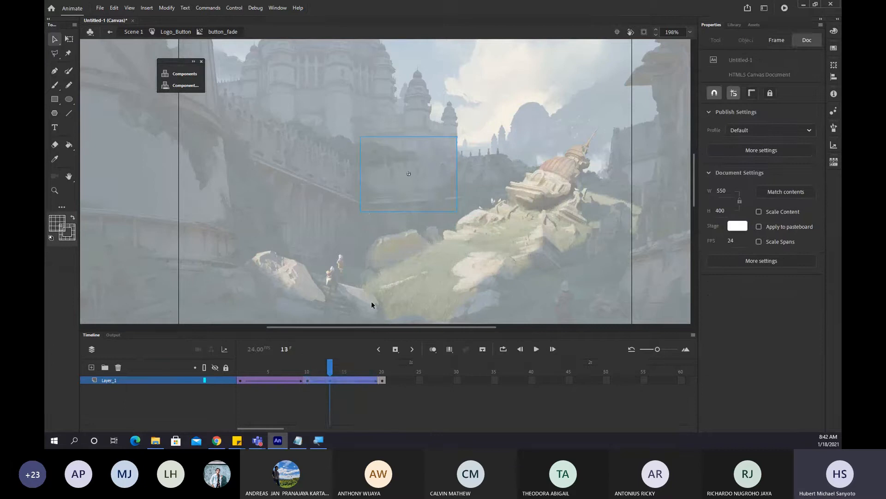
pyautogui.hotkey('ctrl', 'z')
pyautogui.hotkey('ctrl', 'z')
pyautogui.hotkey('ctrl', 'z')
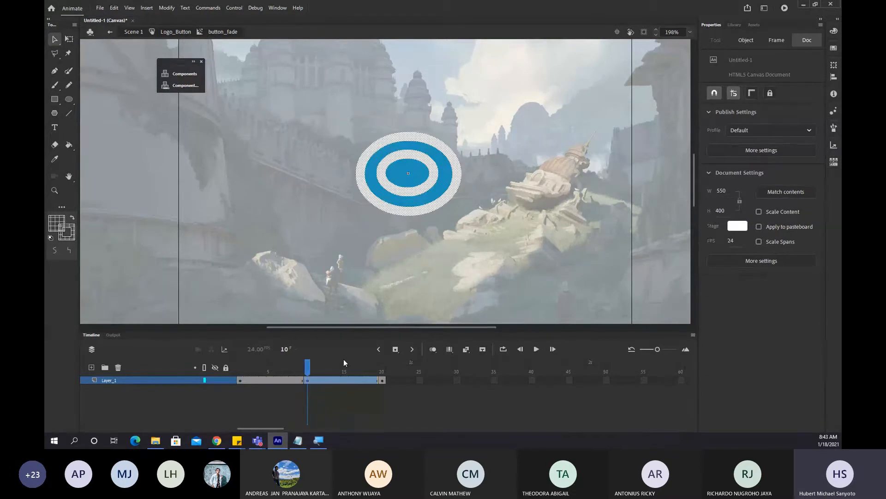
pyautogui.hotkey('ctrl', 'z')
pyautogui.click(356, 263)
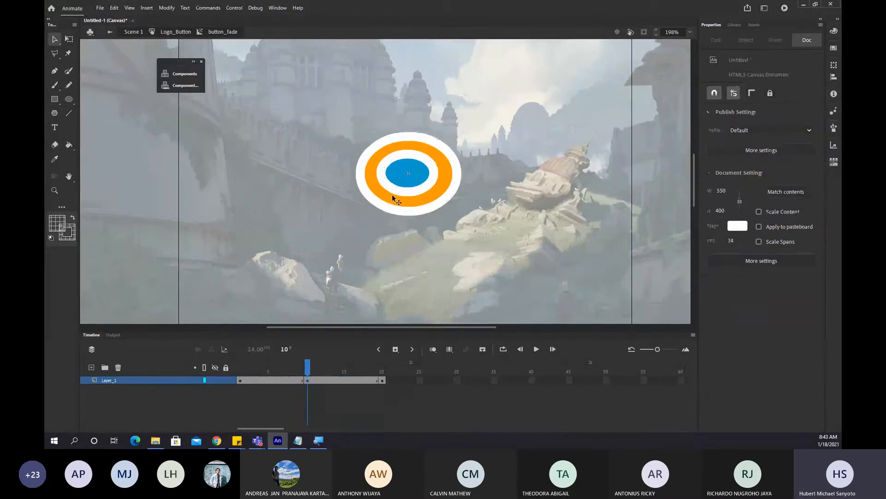
# Create classic tweens on the frame 1–10 and 10–20 spans of button_fade, converting the frame content to symbols.
pyautogui.rightClick(279, 376)
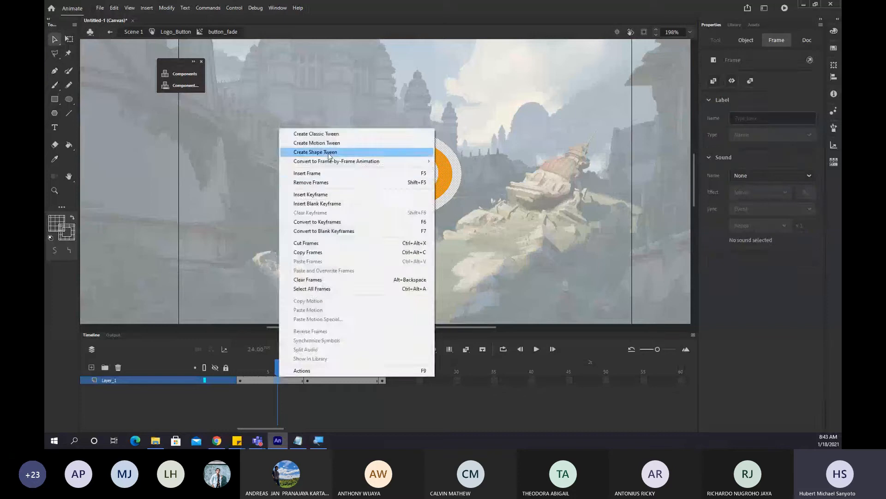
pyautogui.click(323, 151)
pyautogui.press('Return')
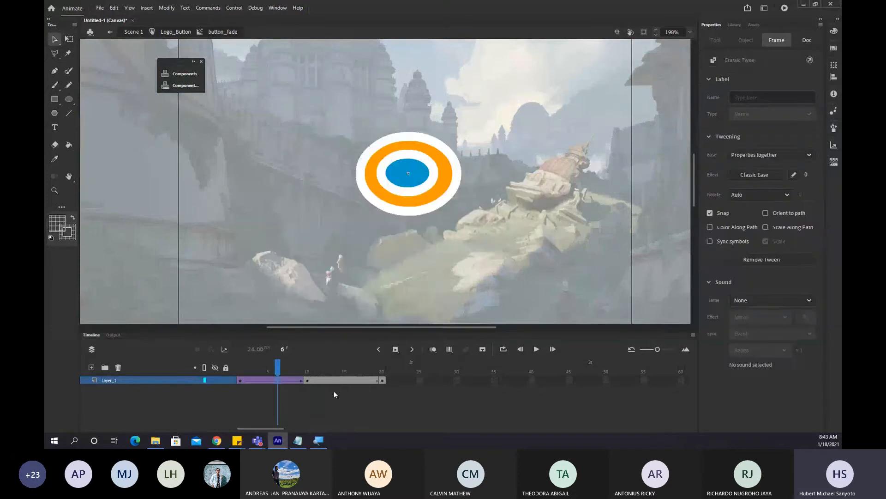
pyautogui.rightClick(329, 380)
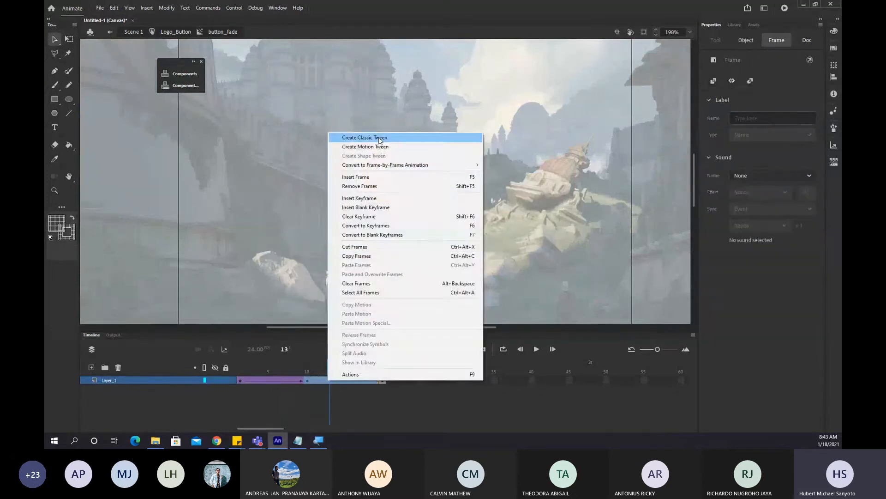
pyautogui.click(351, 138)
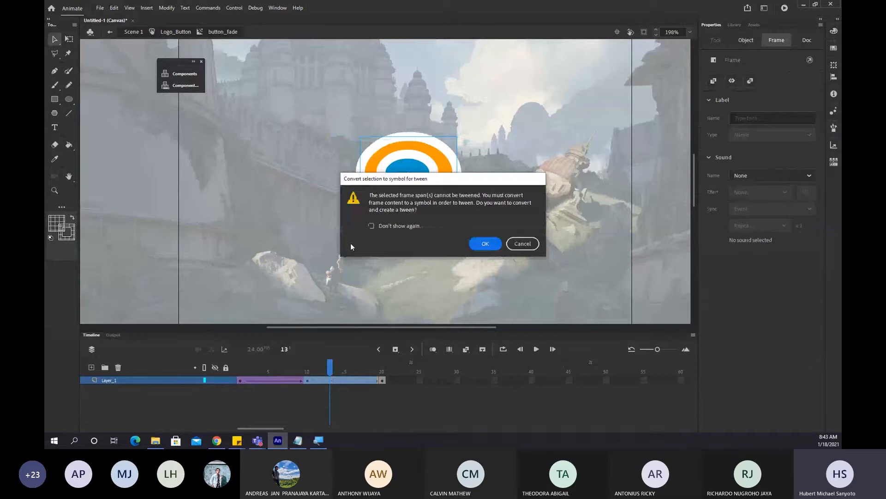
pyautogui.press('Return')
# At frame 10, give the logo instance an Alpha color effect of 32%.
pyautogui.click(309, 372)
pyautogui.click(408, 180)
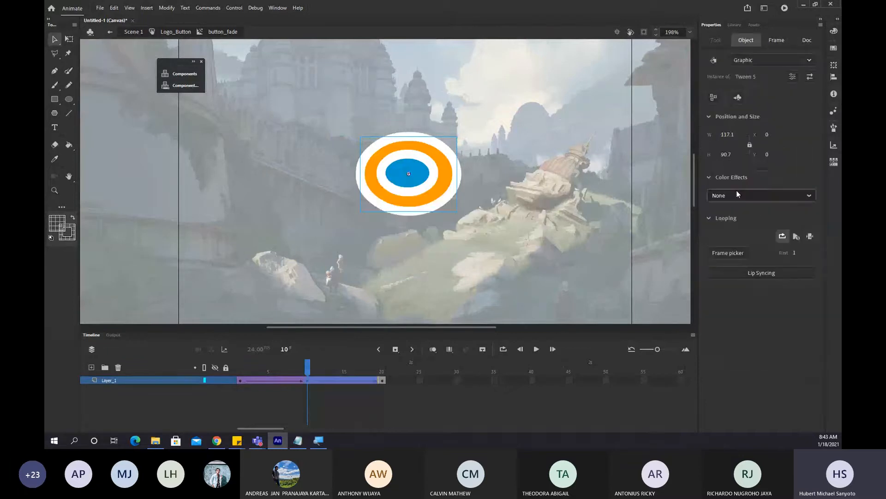
pyautogui.click(737, 194)
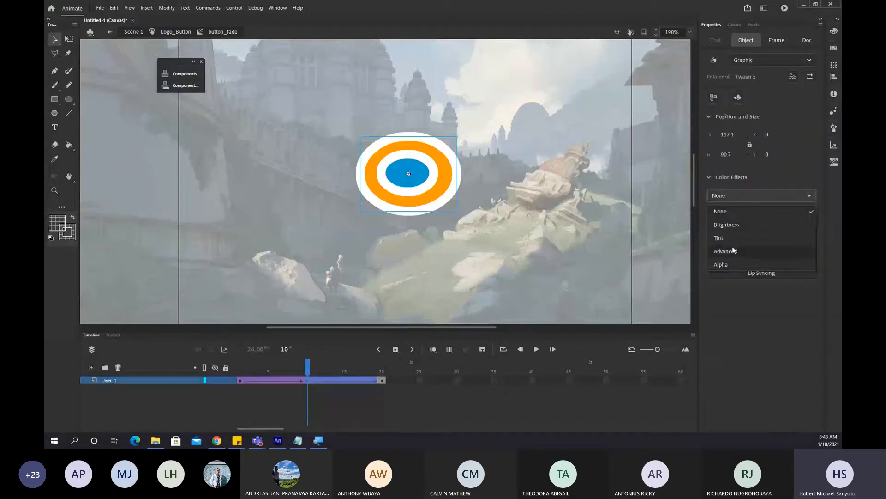
pyautogui.click(719, 264)
pyautogui.moveTo(777, 219); pyautogui.dragTo(743, 220)
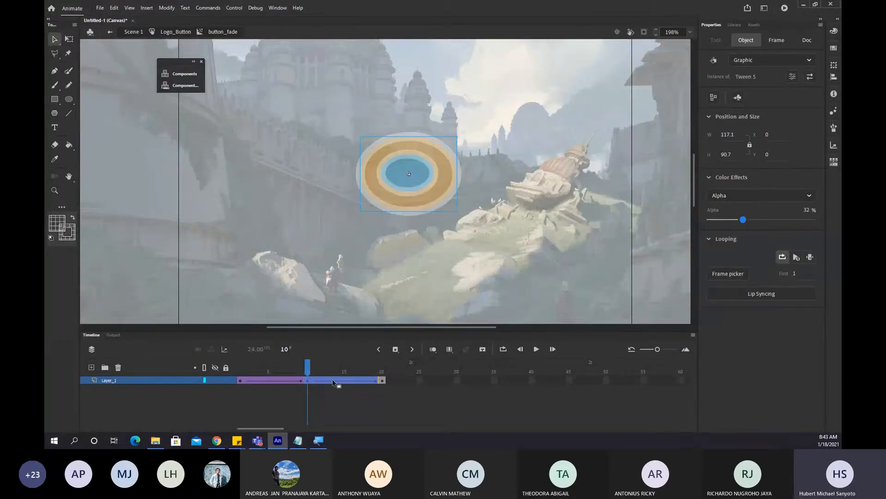
pyautogui.moveTo(308, 368); pyautogui.dragTo(311, 387)
pyautogui.click(454, 206)
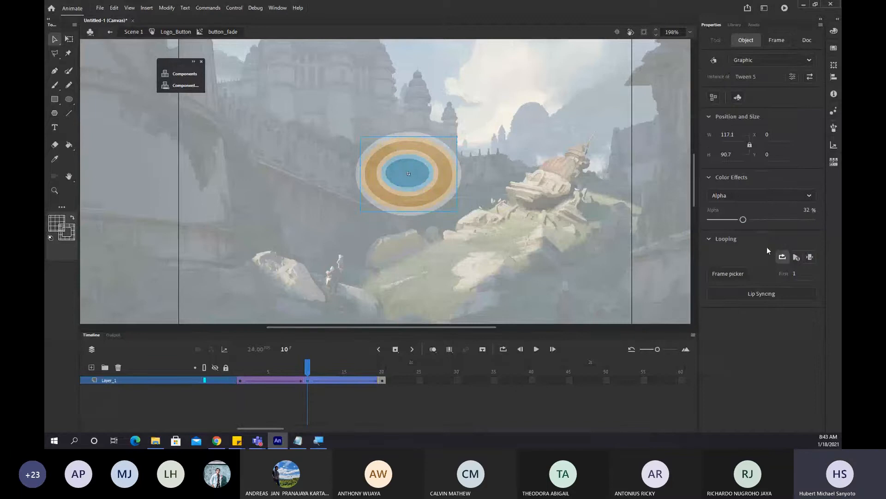
pyautogui.click(538, 239)
# Save the document as Week13 in the COMP7084 - Multimedia System folder.
pyautogui.hotkey('ctrl', 's')
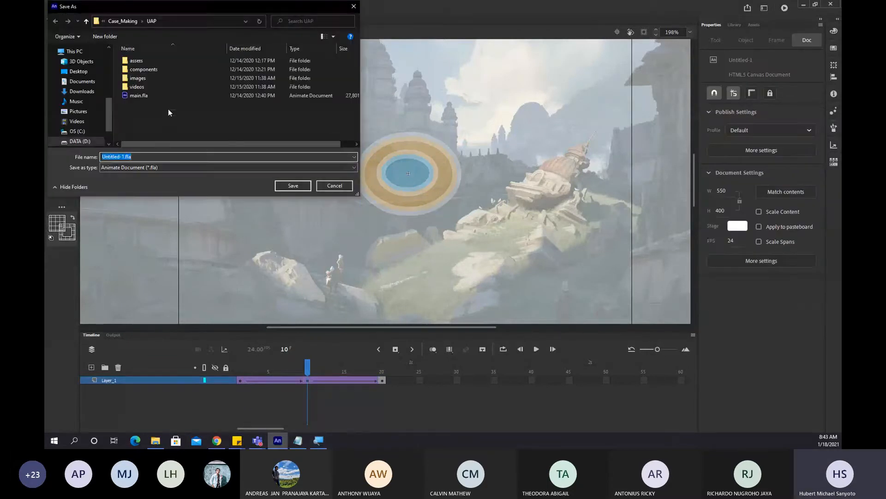
pyautogui.click(122, 21)
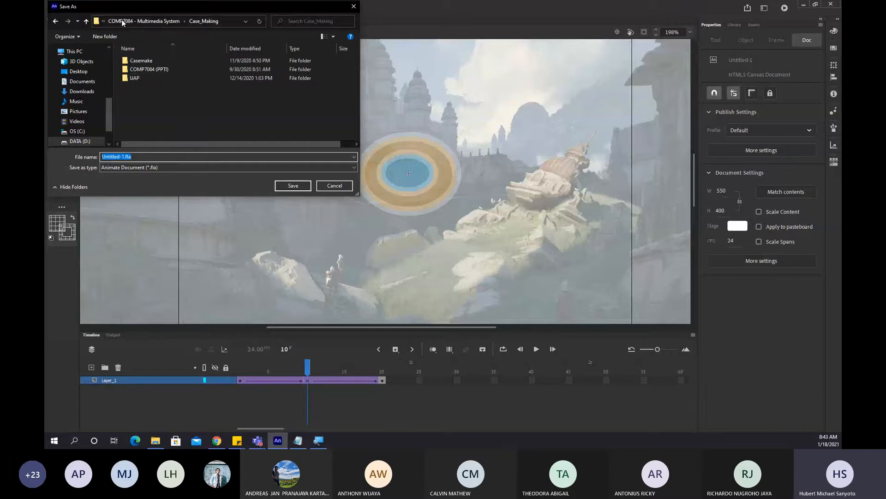
pyautogui.click(139, 21)
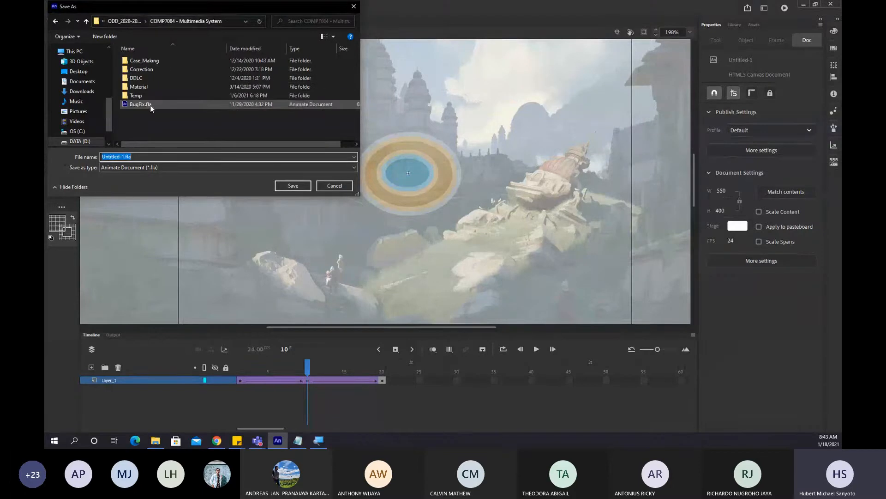
pyautogui.press('BackSpace')
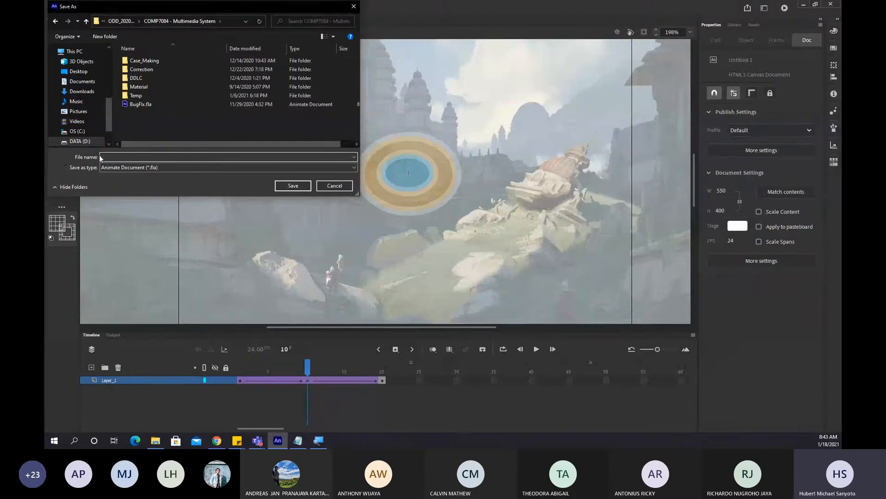
pyautogui.write('P')
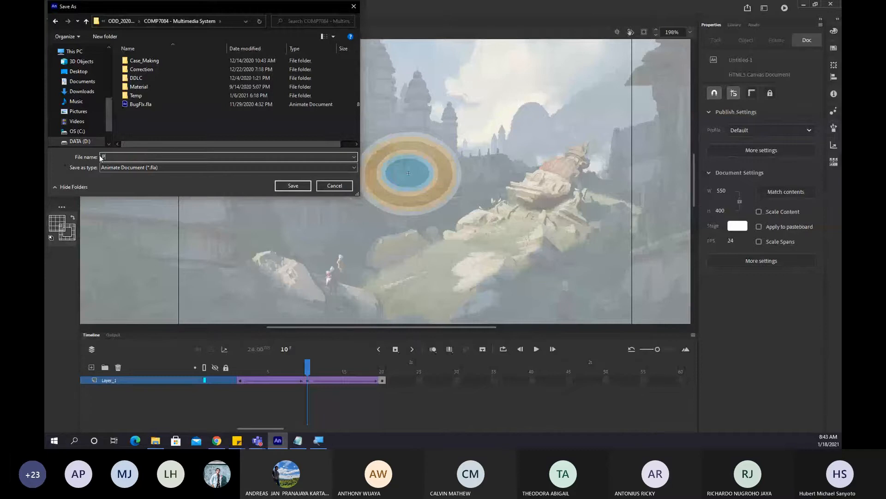
pyautogui.press('BackSpace')
pyautogui.write('Week13')
pyautogui.click(305, 186)
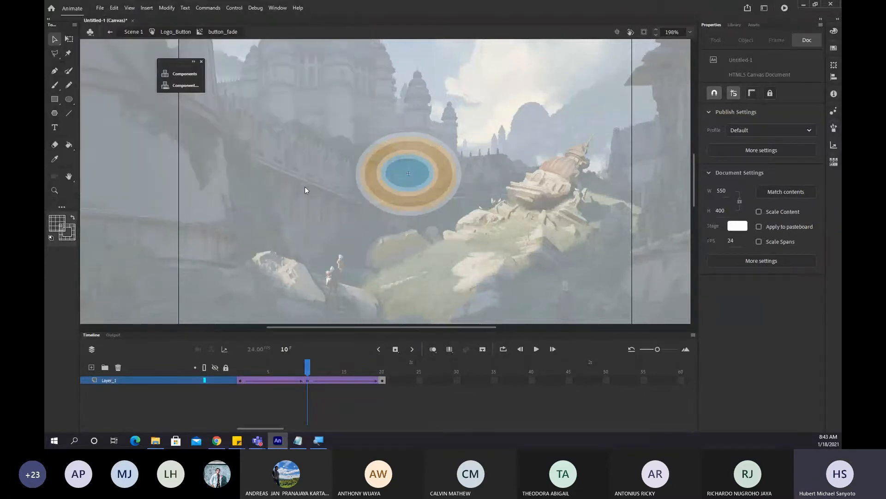
# Test the movie in the browser and compare the button's hover fade and stage placement with the reference video.
pyautogui.hotkey('ctrl', 'Return')
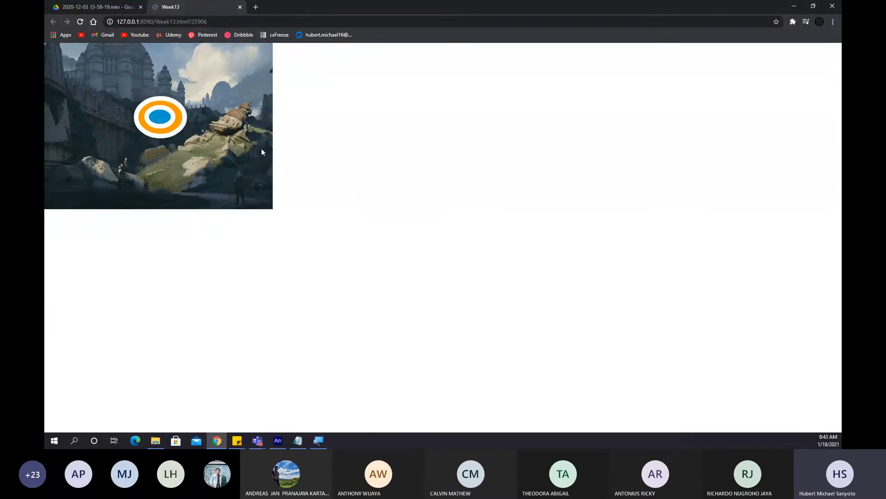
pyautogui.click(162, 123)
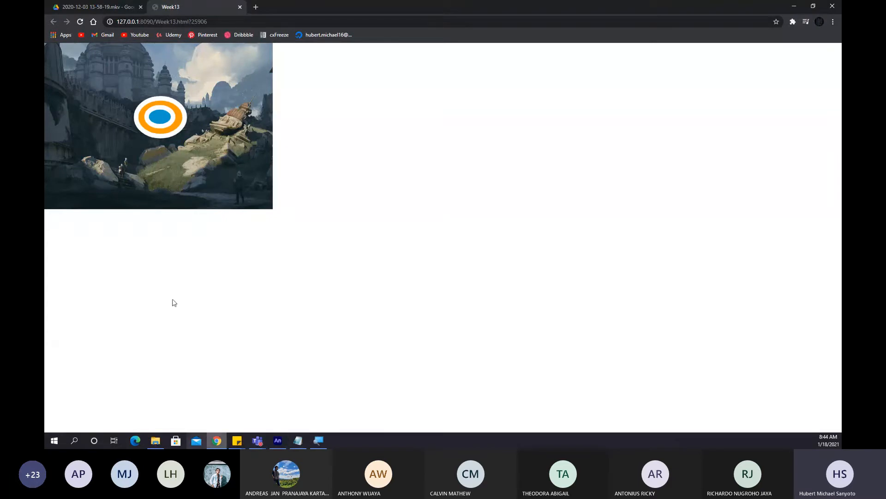
pyautogui.click(107, 7)
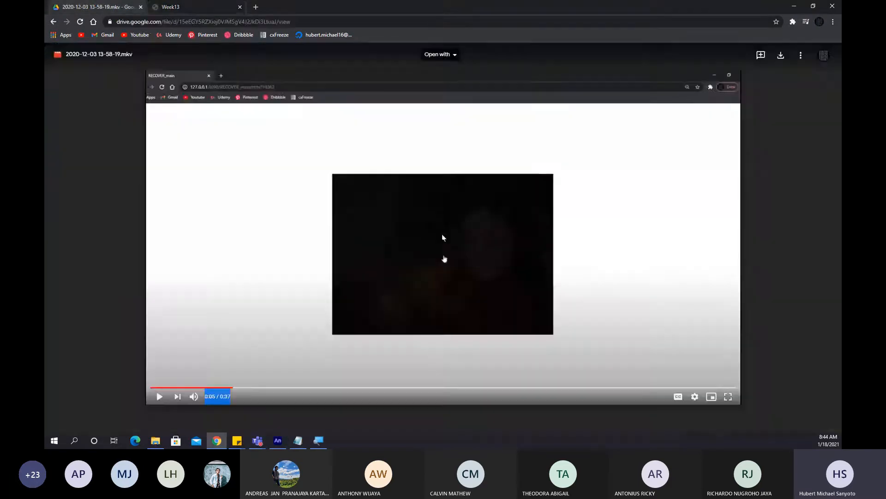
pyautogui.click(173, 12)
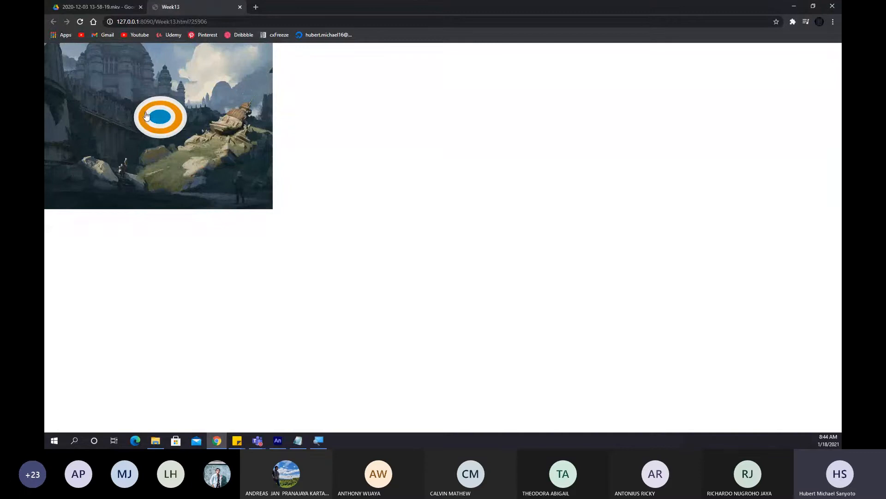
pyautogui.click(108, 8)
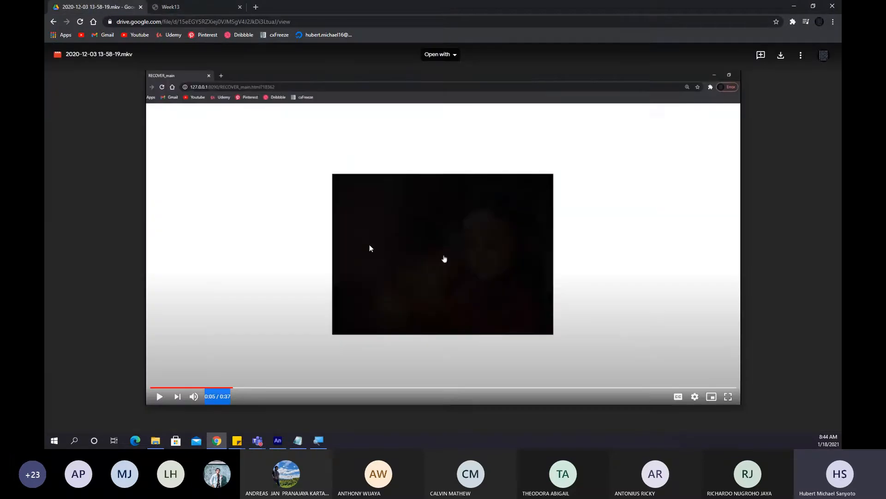
pyautogui.click(228, 10)
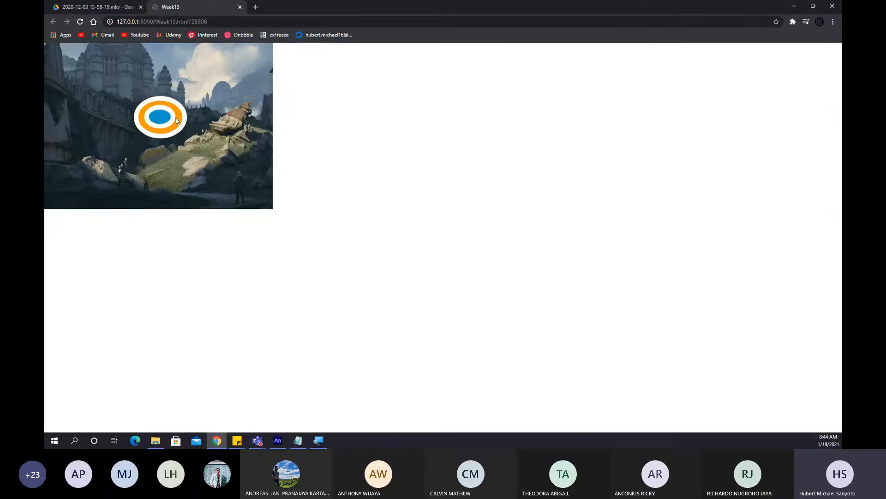
pyautogui.click(793, 6)
# Enable Center stage with the Both option in the publish settings and publish the movie for a fresh browser preview.
pyautogui.click(91, 334)
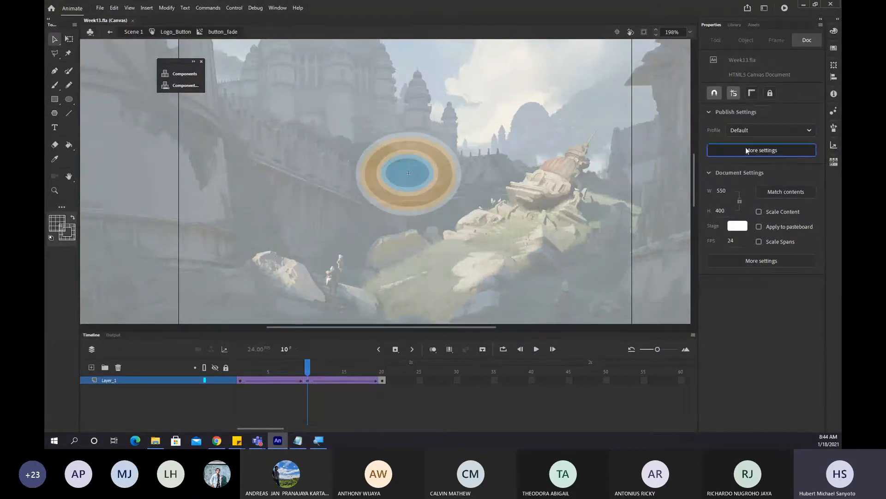
pyautogui.click(762, 150)
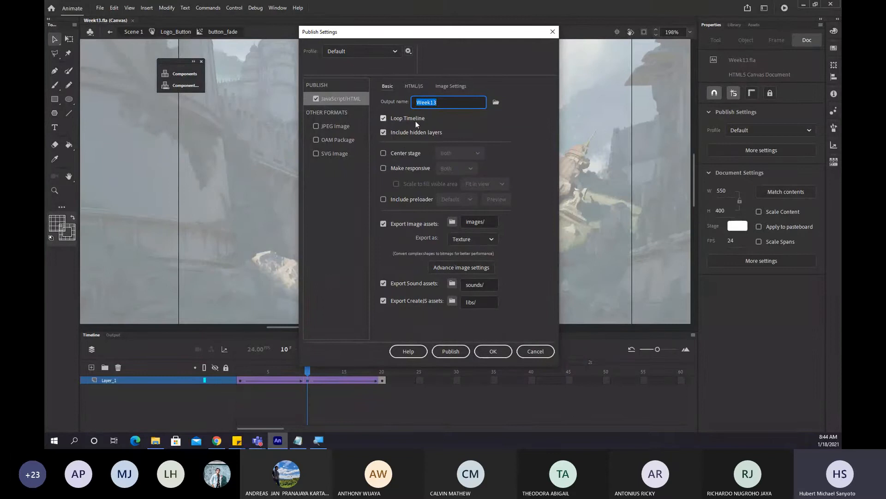
pyautogui.click(385, 153)
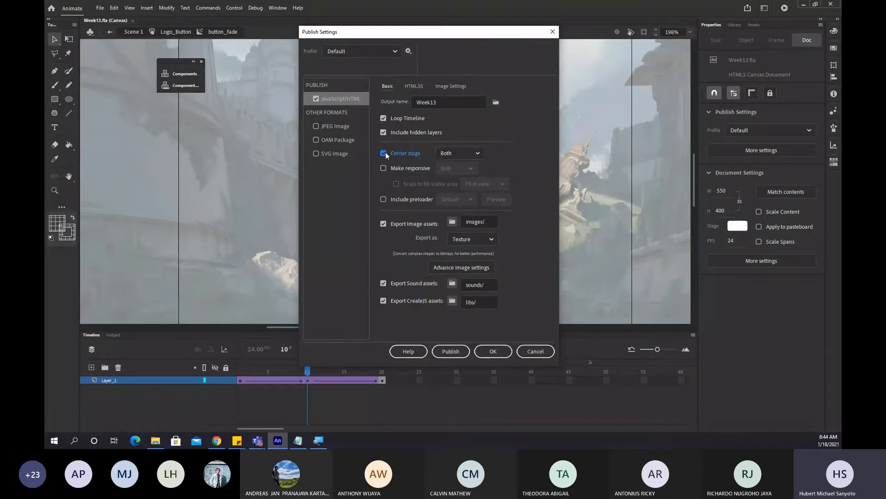
pyautogui.click(473, 153)
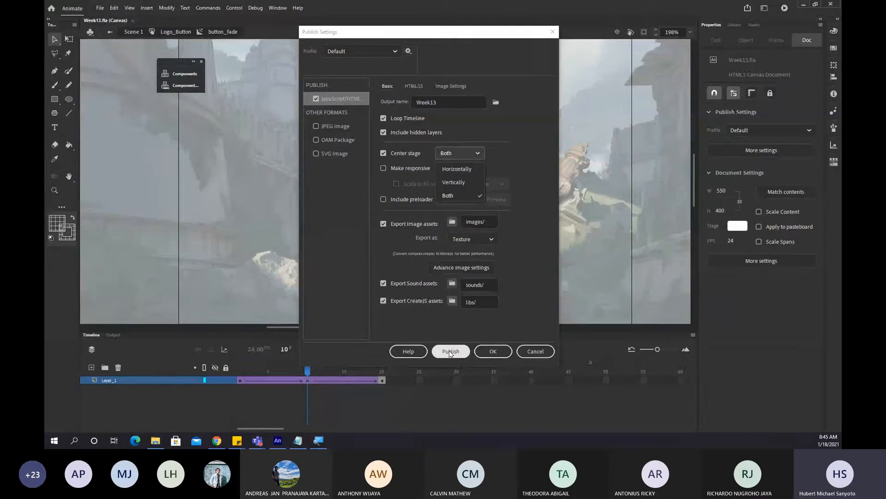
pyautogui.click(450, 351)
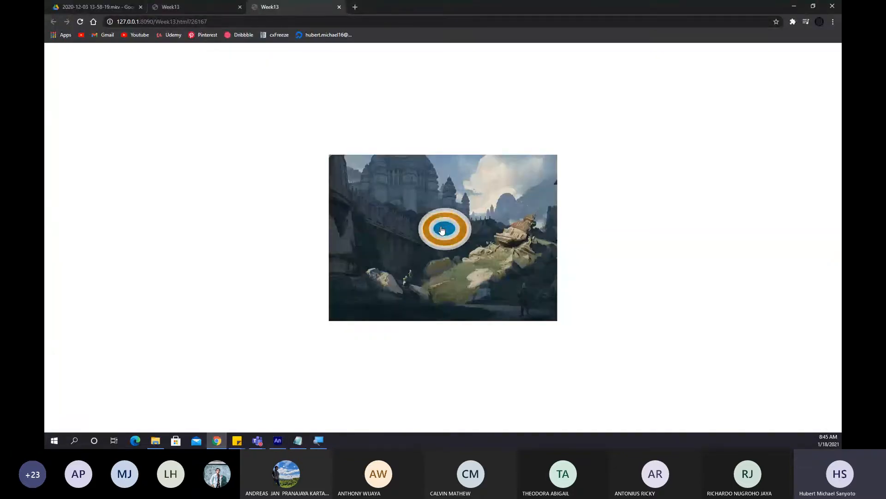
pyautogui.hotkey('ctrl', 'w')
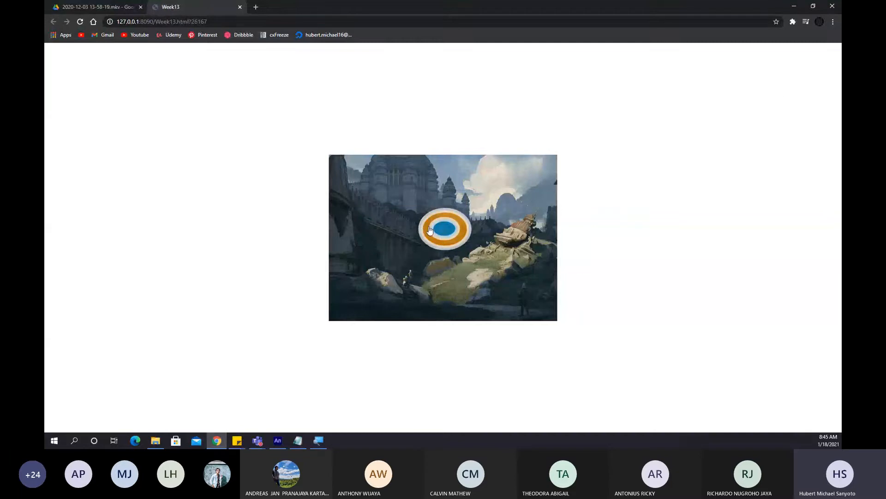
# Change the publish output name to Crender in the publish settings and preview the movie in the browser.
pyautogui.click(795, 6)
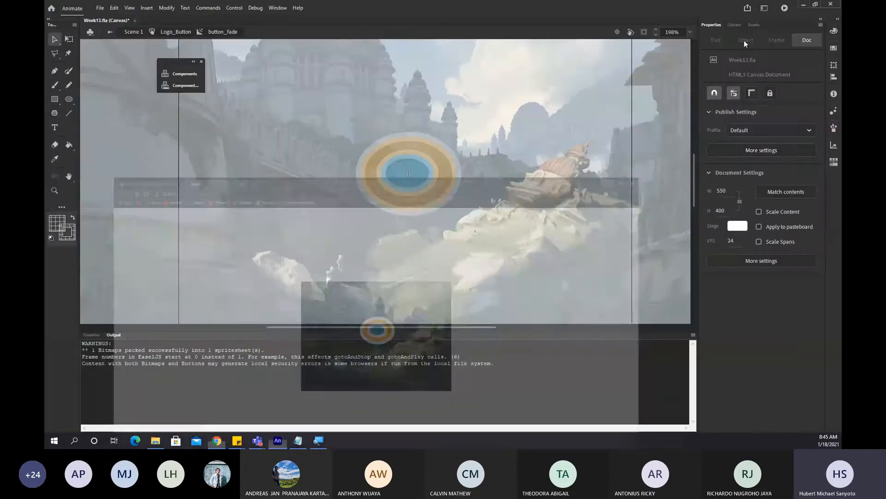
pyautogui.click(785, 150)
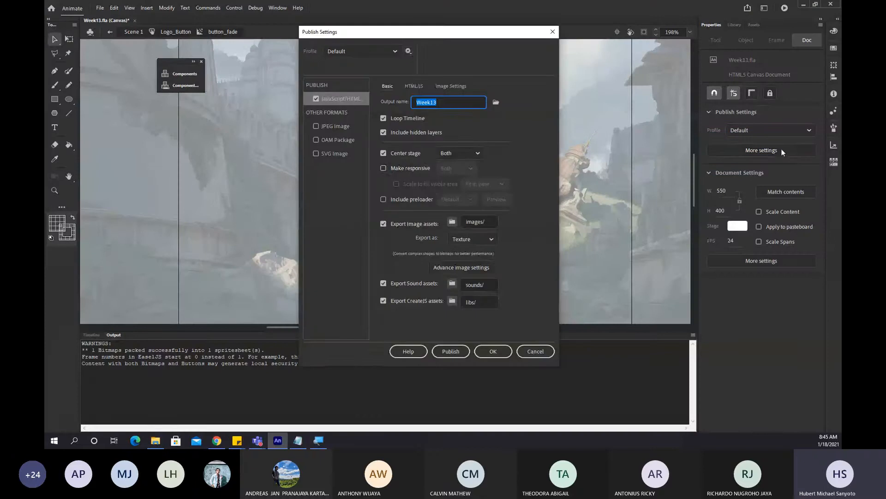
pyautogui.click(443, 102)
pyautogui.doubleClick(439, 102)
pyautogui.write('Crender')
pyautogui.click(496, 351)
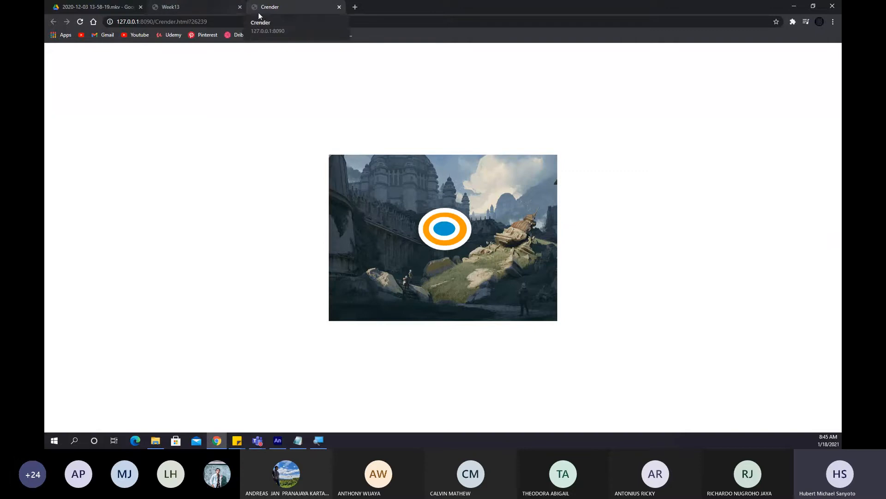
pyautogui.click(794, 6)
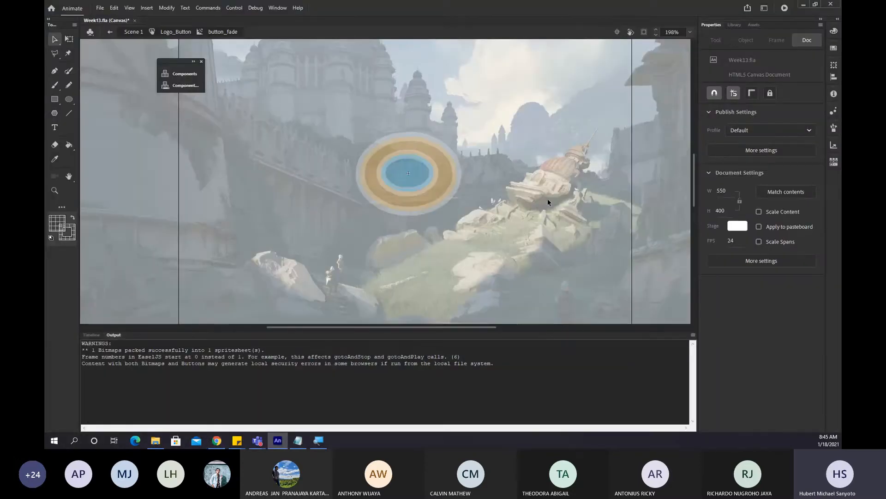
# Review the output name in the publish settings again.
pyautogui.click(747, 153)
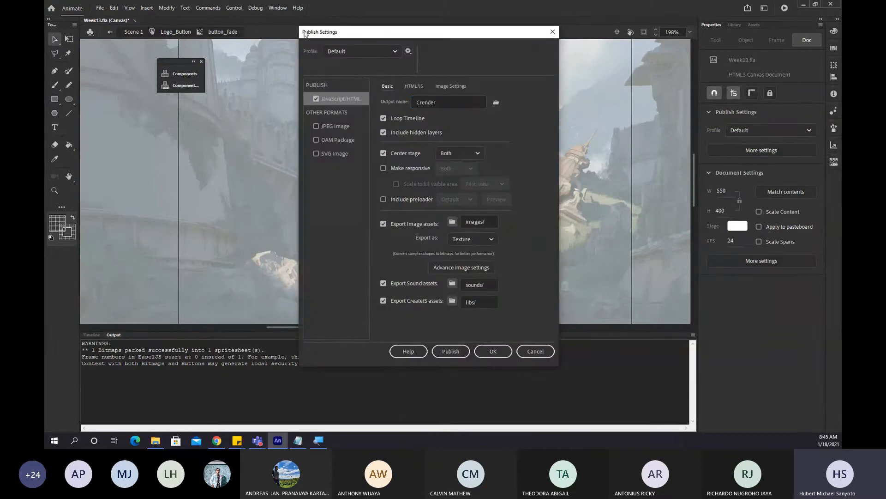
pyautogui.doubleClick(434, 101)
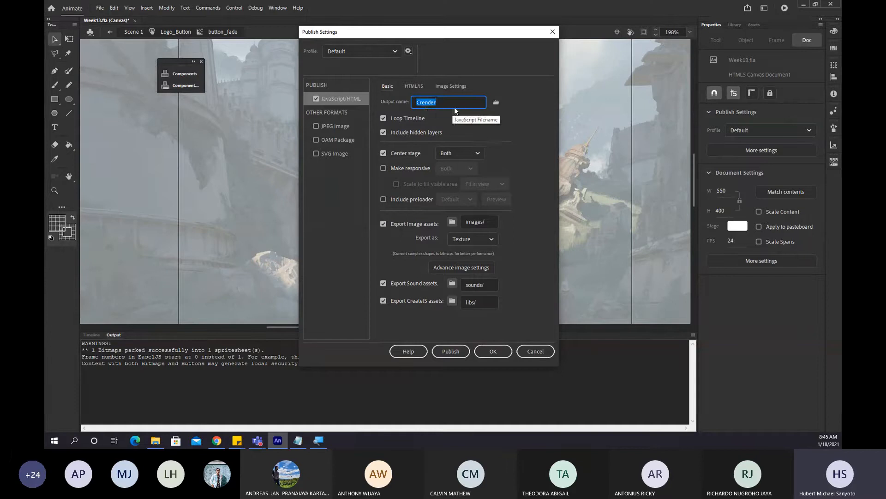
pyautogui.click(465, 123)
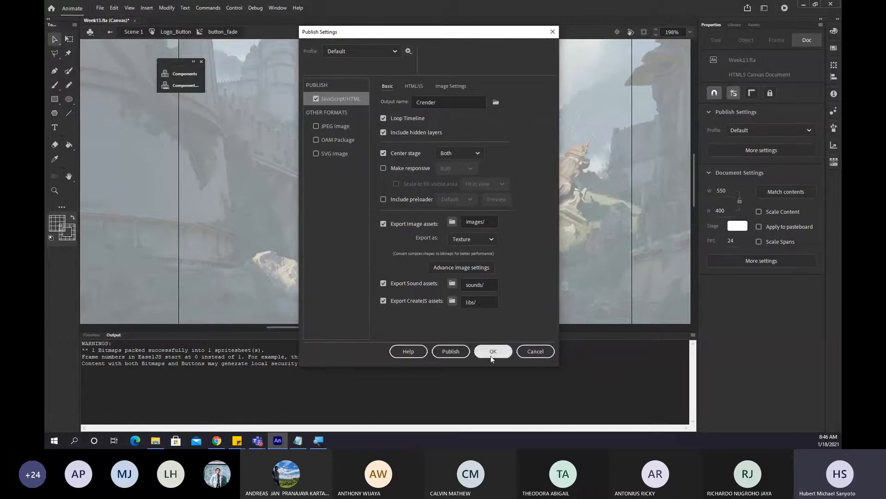
pyautogui.click(494, 350)
# Bring back the timeline and leave the button_fade and Logo_Button symbols for Scene 1.
pyautogui.click(82, 335)
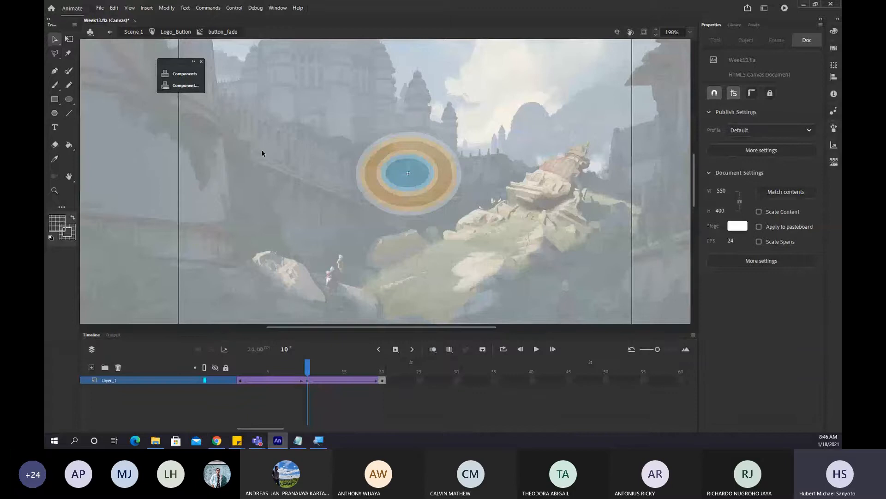
pyautogui.click(170, 32)
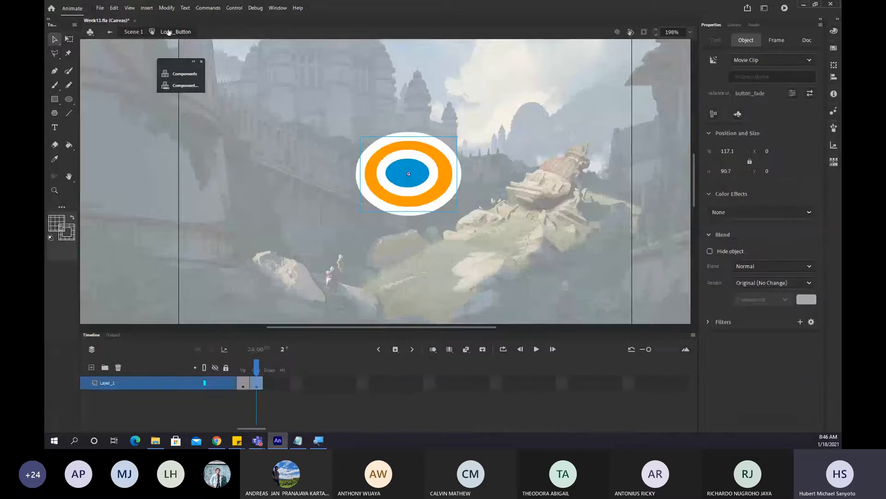
pyautogui.click(133, 33)
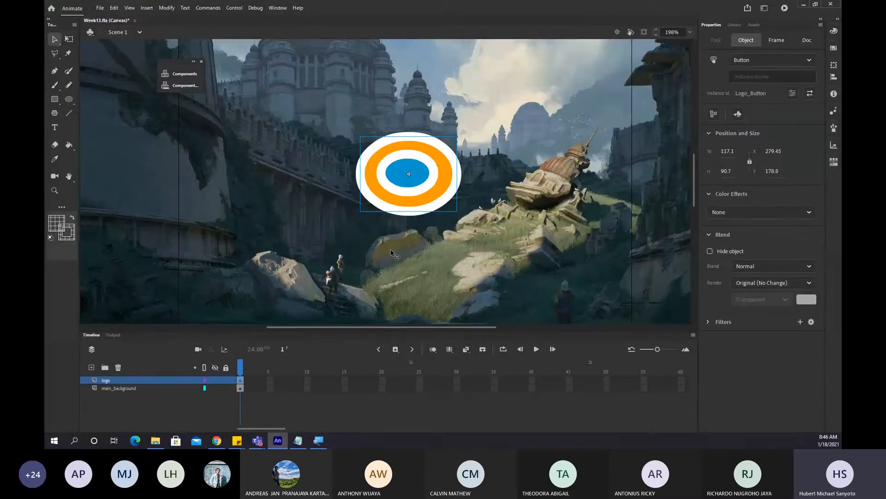
pyautogui.scroll(-3, 391, 253)
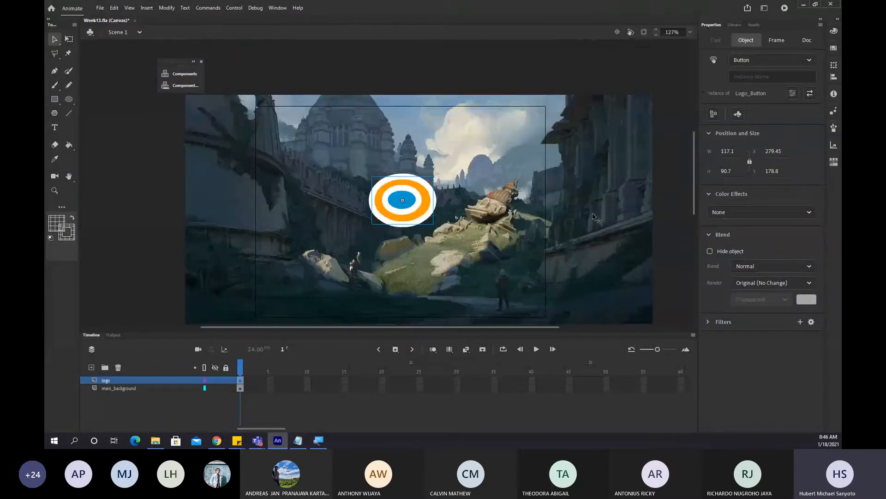
pyautogui.moveTo(695, 196); pyautogui.dragTo(689, 200)
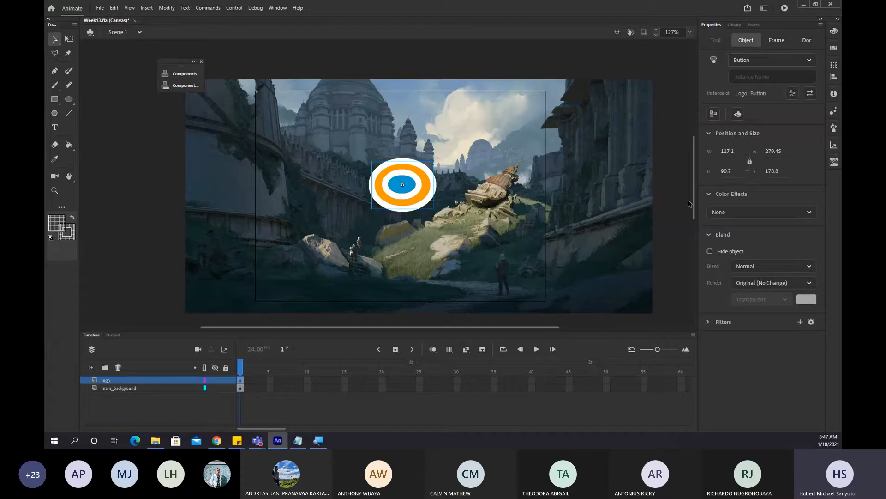
# Add the static text "test" in 42 pt Algerian on the stage below the logo.
pyautogui.click(55, 127)
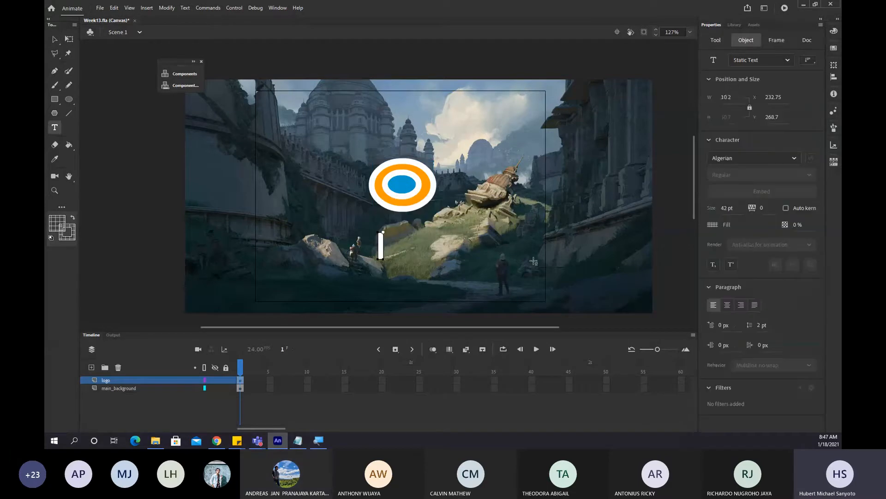
pyautogui.write('test')
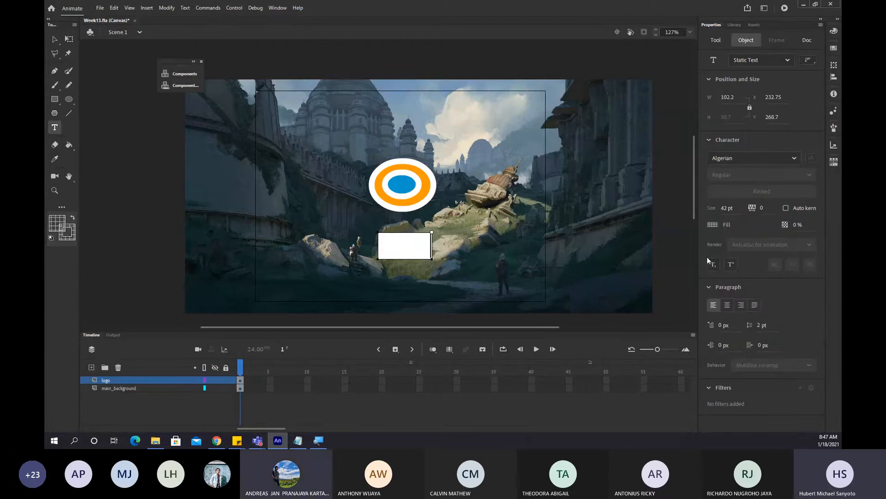
pyautogui.hotkey('ctrl', 'a')
# Try fill colors on the test text, ending with purple #6633CC at 100% alpha.
pyautogui.click(713, 225)
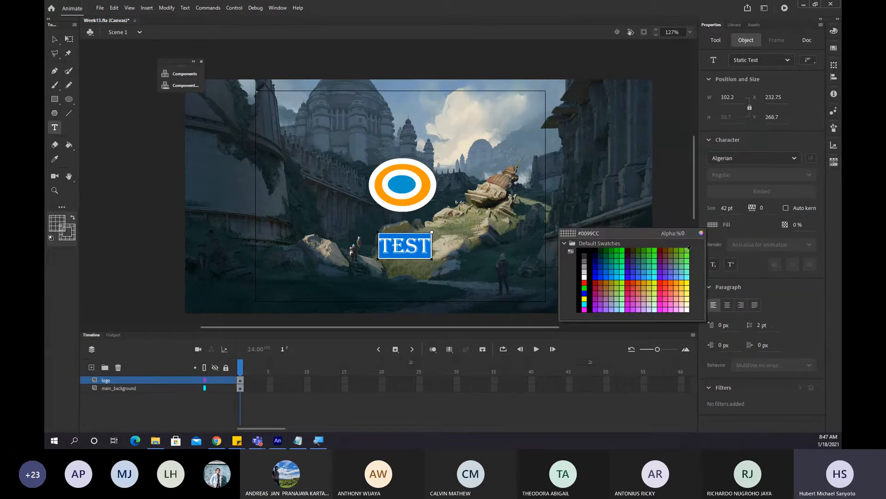
pyautogui.click(686, 252)
pyautogui.click(399, 244)
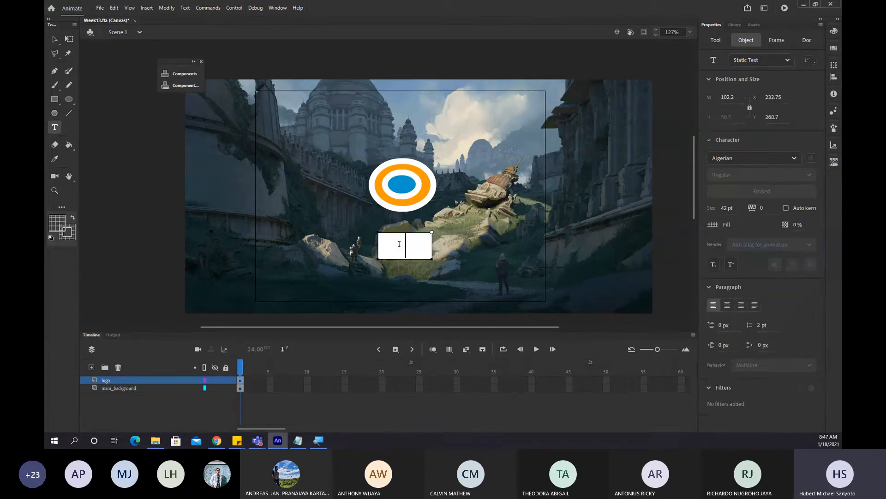
pyautogui.doubleClick(400, 244)
pyautogui.click(713, 224)
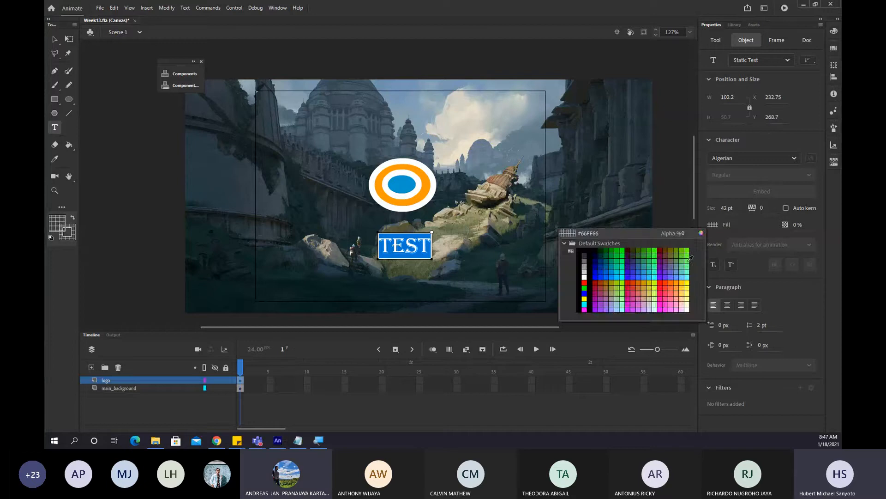
pyautogui.click(668, 273)
pyautogui.click(713, 225)
pyautogui.moveTo(682, 235); pyautogui.dragTo(731, 235)
pyautogui.click(540, 190)
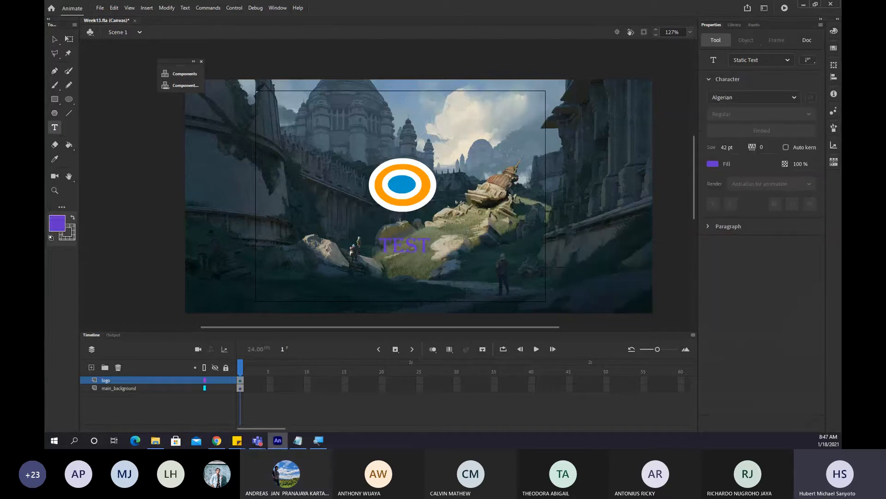
# Change the fill color of the test text to white.
pyautogui.click(407, 253)
pyautogui.doubleClick(407, 253)
pyautogui.click(713, 224)
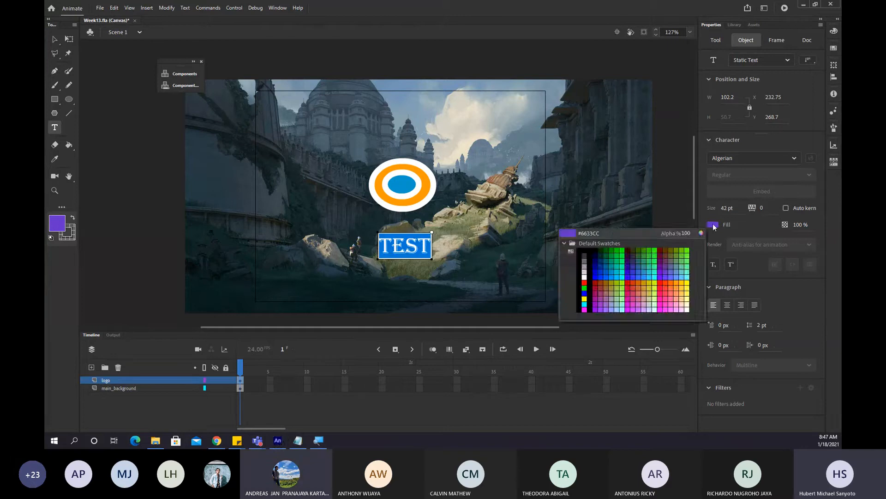
pyautogui.click(578, 278)
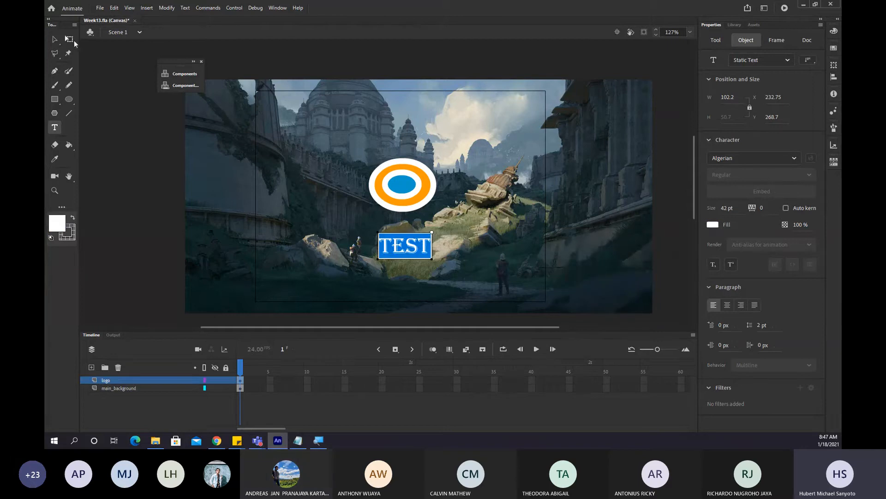
# Move the test text up closer beneath the logo and test the movie.
pyautogui.click(55, 40)
pyautogui.click(112, 129)
pyautogui.hotkey('ctrl', 's')
pyautogui.moveTo(415, 248); pyautogui.dragTo(412, 237)
pyautogui.hotkey('ctrl', 'Return')
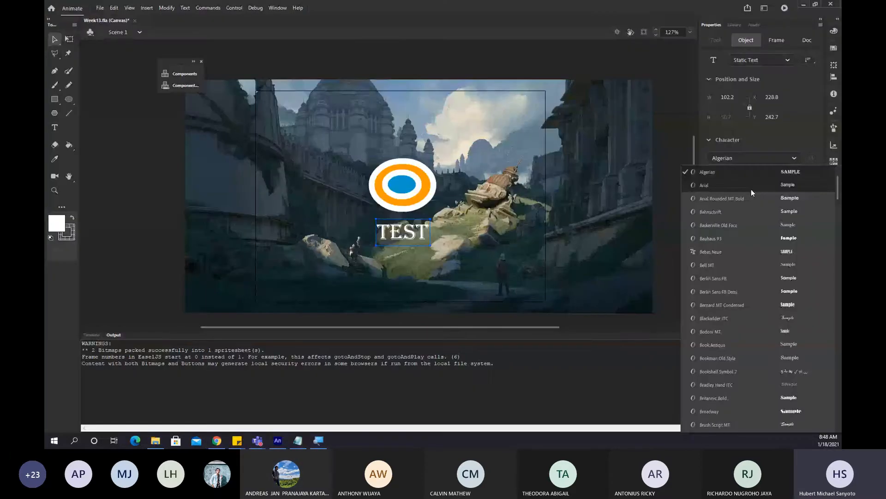
pyautogui.click(404, 235)
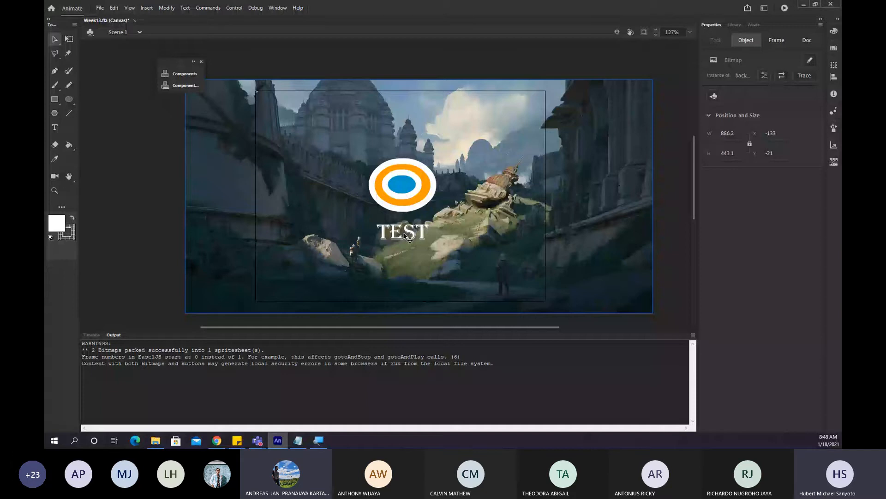
pyautogui.click(405, 235)
pyautogui.doubleClick(400, 234)
pyautogui.doubleClick(397, 231)
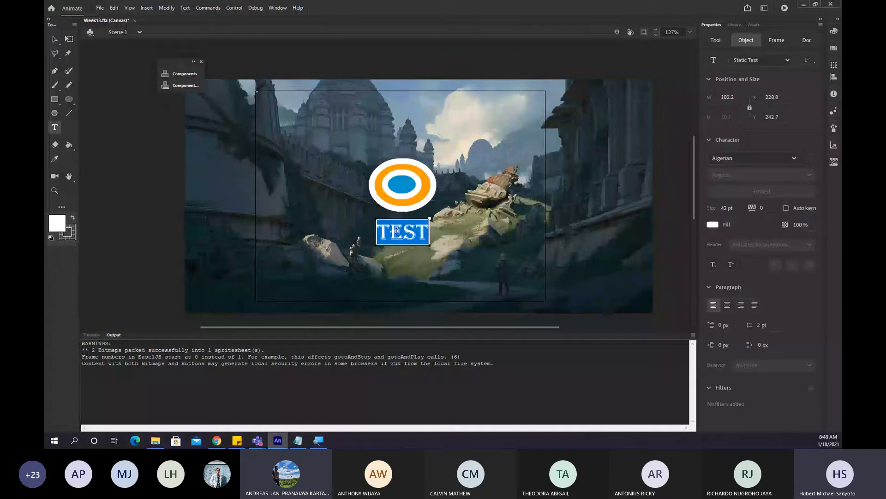
# Break the test text apart twice to turn its letters into editable shapes.
pyautogui.click(52, 40)
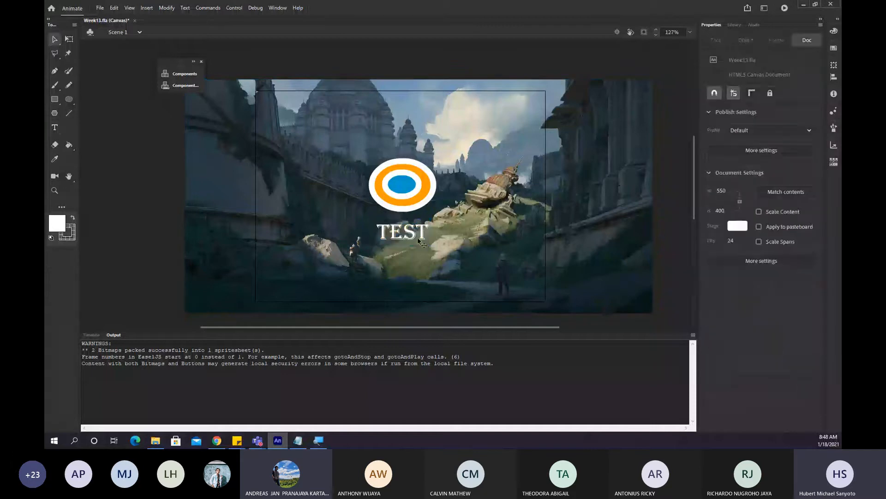
pyautogui.click(405, 239)
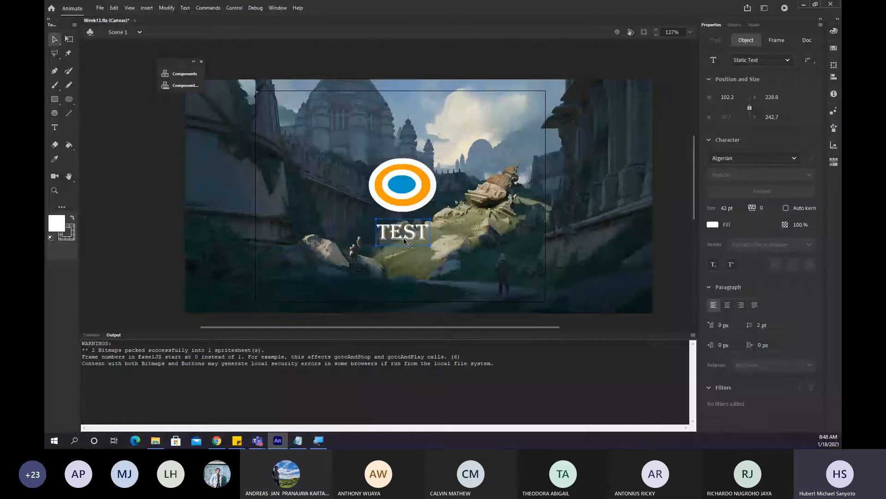
pyautogui.hotkey('ctrl', 'b')
pyautogui.hotkey('ctrl', 'b')
pyautogui.hotkey('ctrl', 'z')
pyautogui.hotkey('ctrl', 'z')
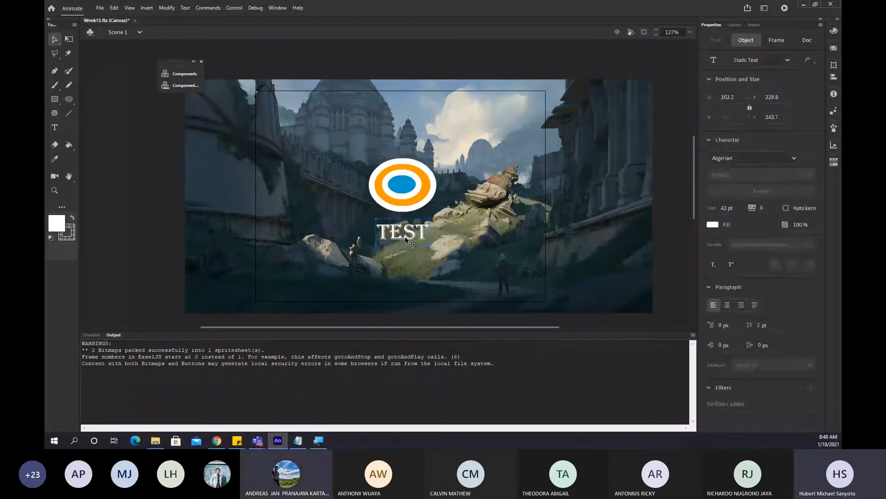
pyautogui.hotkey('ctrl', 'b')
pyautogui.hotkey('ctrl', 'b')
pyautogui.moveTo(405, 240); pyautogui.dragTo(406, 238)
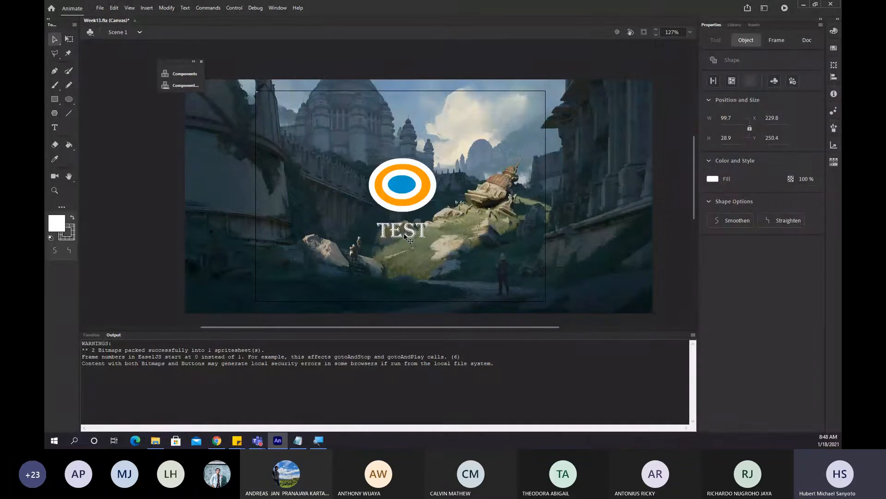
# Examine the separate shapes that make up the broken-apart letters under the logo.
pyautogui.click(409, 51)
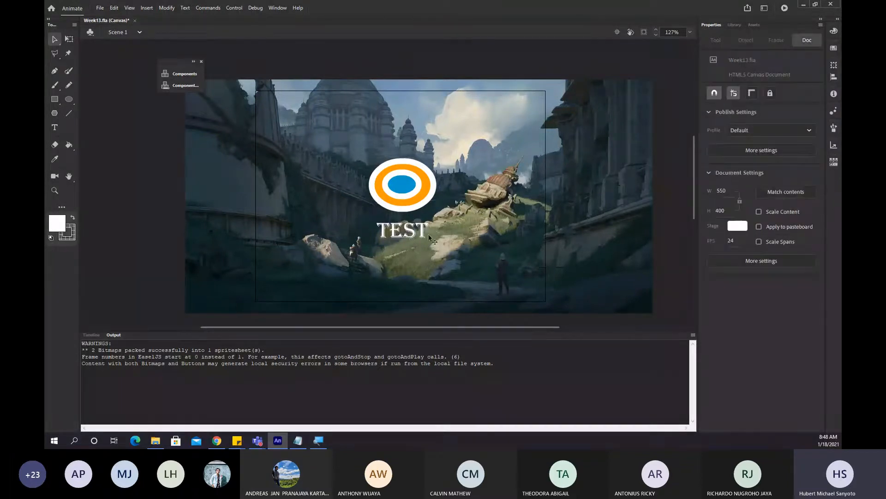
pyautogui.click(418, 236)
pyautogui.click(410, 236)
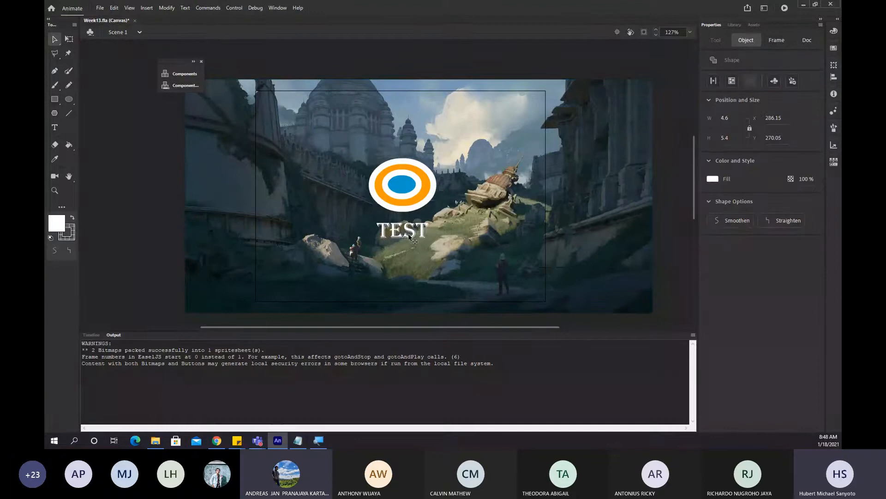
pyautogui.click(411, 236)
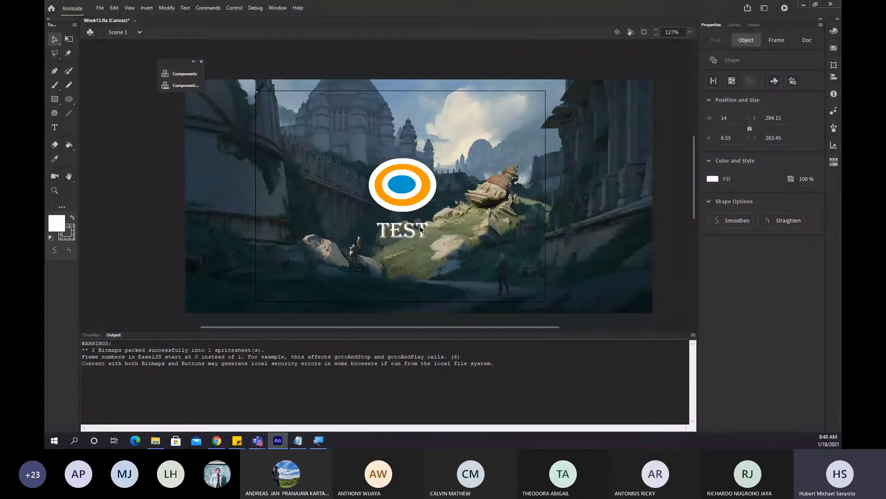
pyautogui.click(421, 234)
pyautogui.scroll(6, 421, 235)
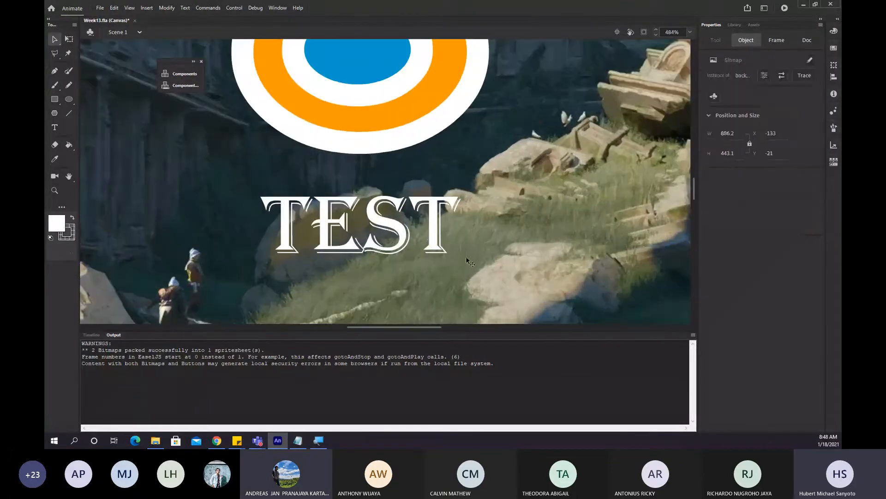
pyautogui.click(435, 237)
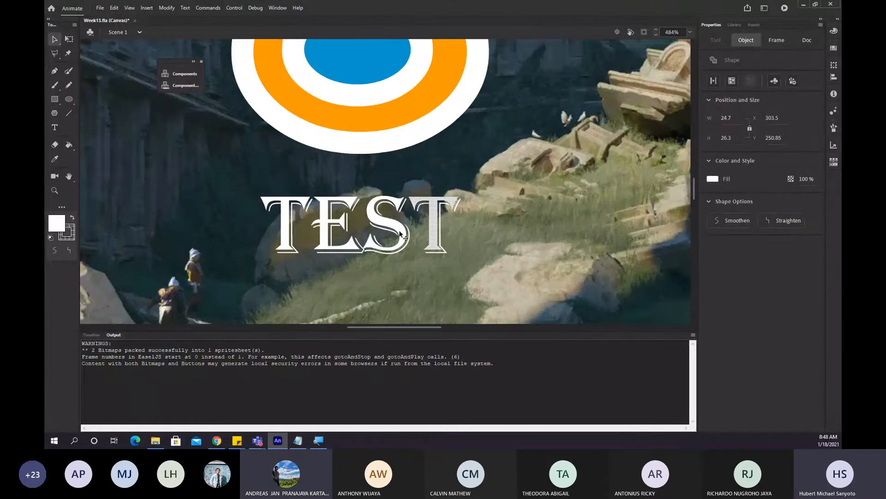
pyautogui.scroll(-8, 399, 233)
# Delete all the broken-apart text shapes under the logo and bring the timeline back into view.
pyautogui.moveTo(456, 306); pyautogui.dragTo(353, 225)
pyautogui.scroll(4, 368, 213)
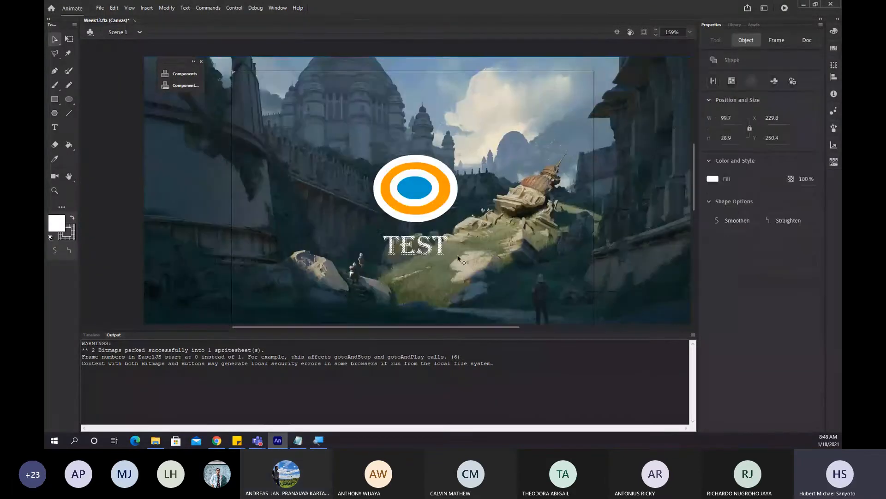
pyautogui.press('Delete')
pyautogui.scroll(-4, 458, 257)
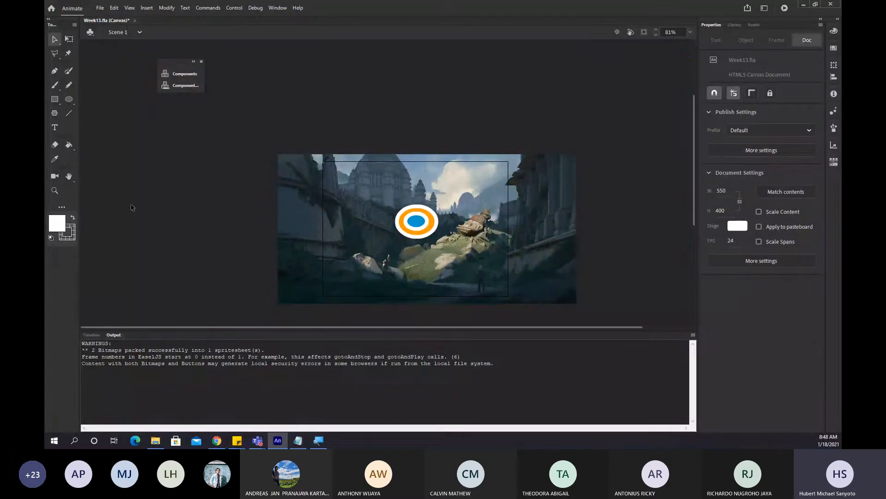
pyautogui.click(91, 335)
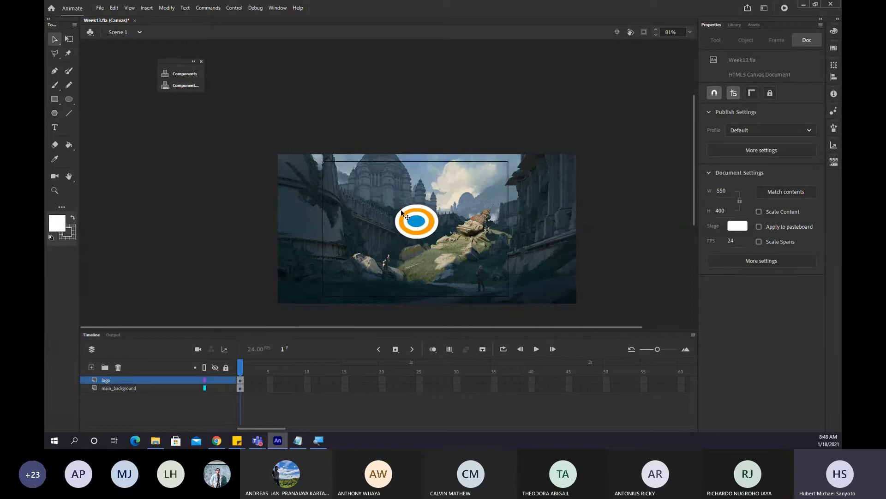
# Save the document as Week13.fla in the Final Exam Case folder under Job > Teach > Mulsys on the D: drive.
pyautogui.click(99, 8)
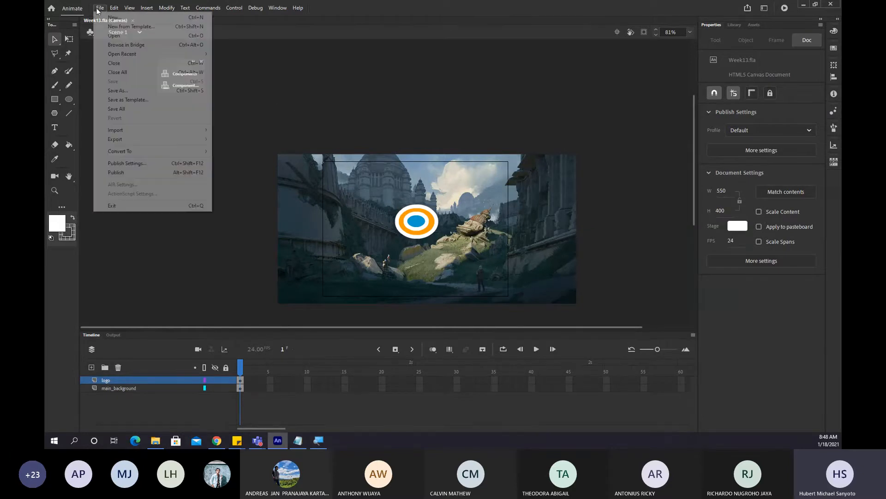
pyautogui.click(118, 90)
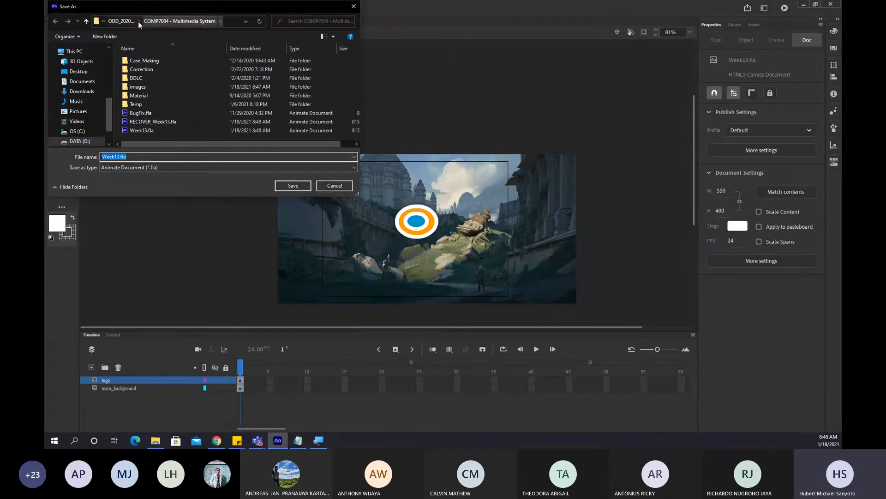
pyautogui.click(126, 21)
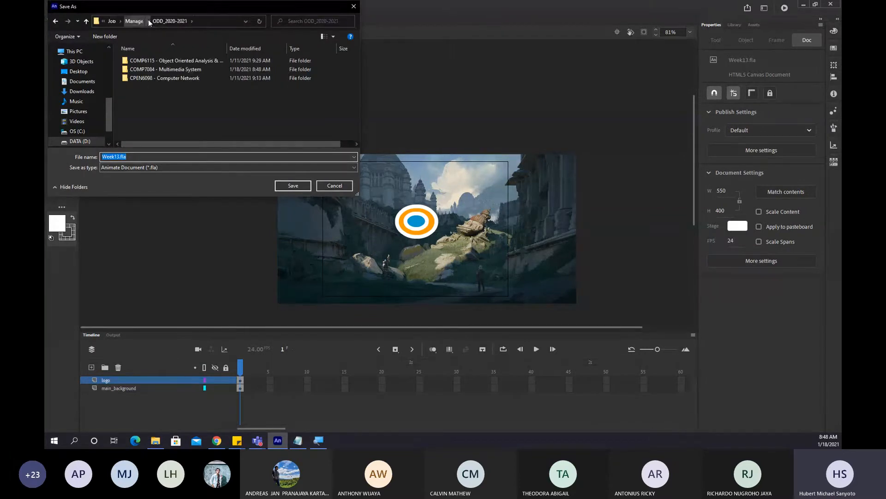
pyautogui.click(112, 20)
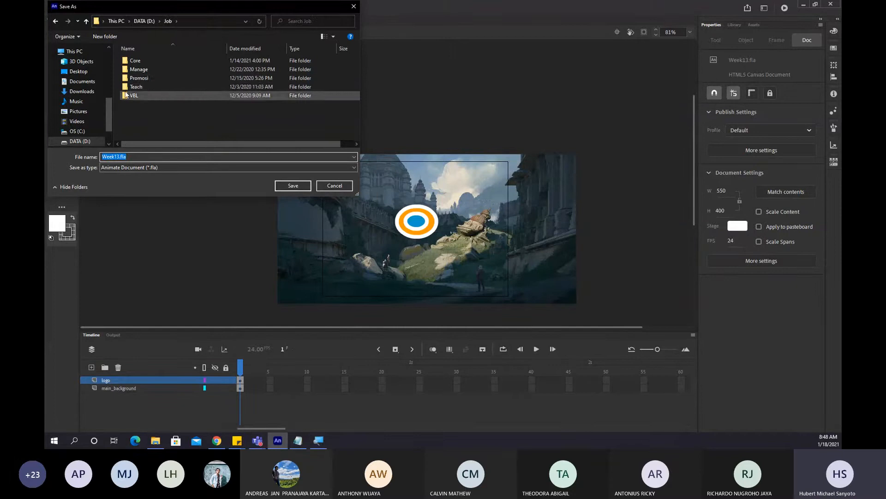
pyautogui.doubleClick(129, 85)
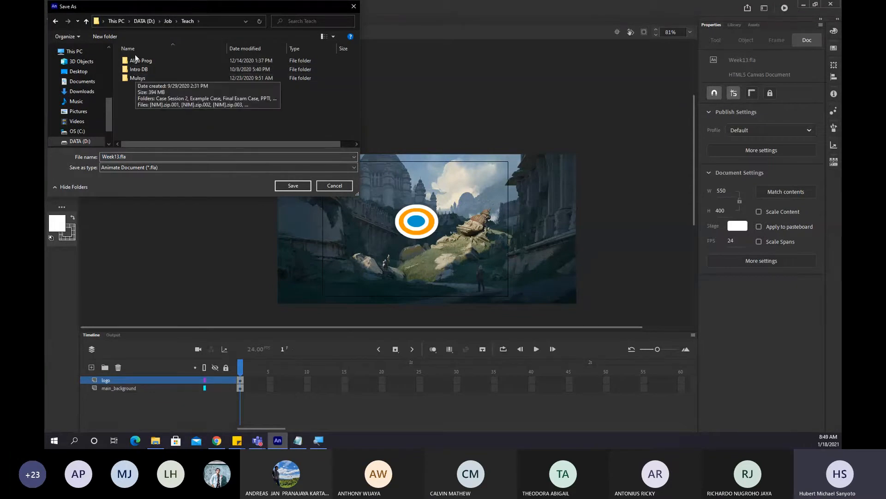
pyautogui.click(138, 78)
pyautogui.doubleClick(136, 78)
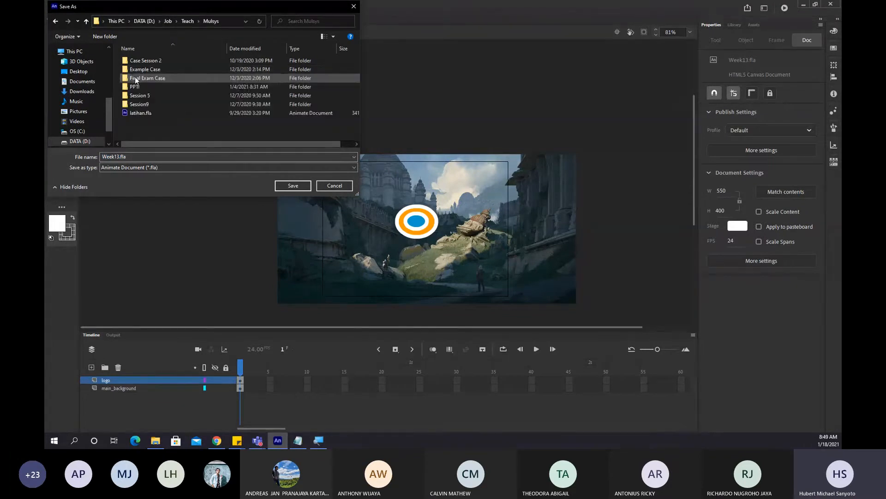
pyautogui.doubleClick(143, 78)
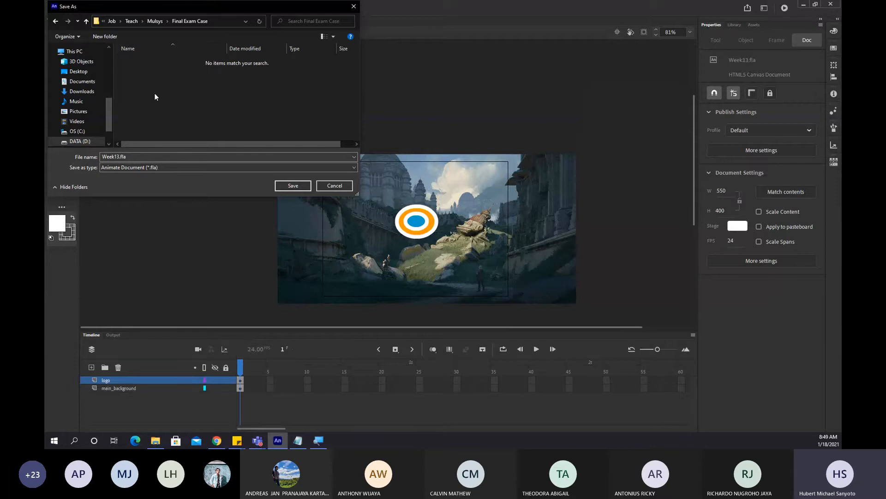
pyautogui.click(294, 185)
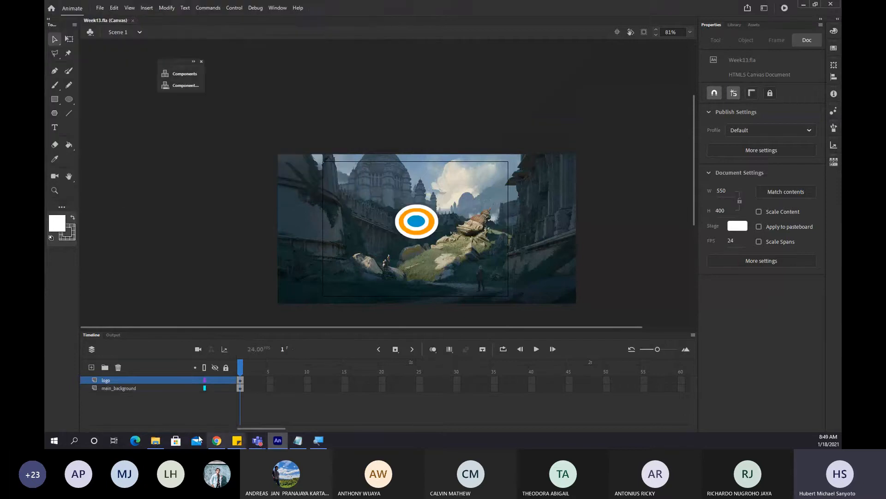
# Look through the project assets in the Final Exam Case folder in File Explorer and return to Animate.
pyautogui.click(157, 443)
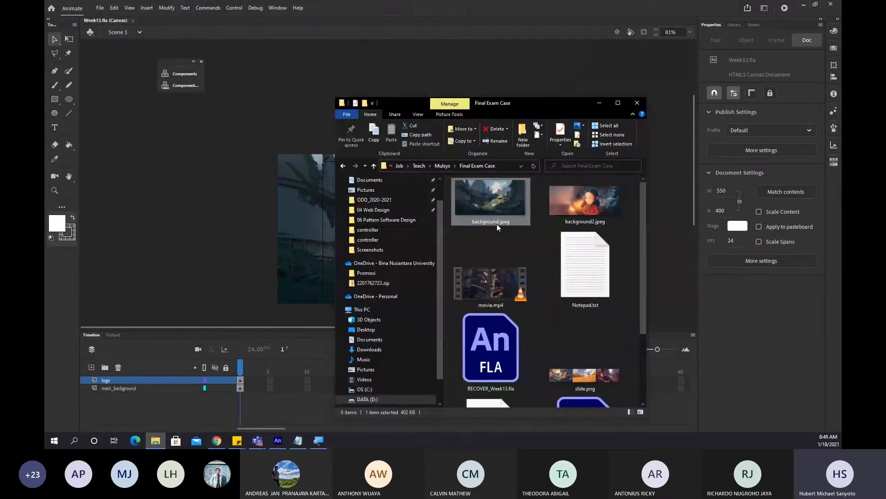
pyautogui.moveTo(520, 106); pyautogui.dragTo(452, 42)
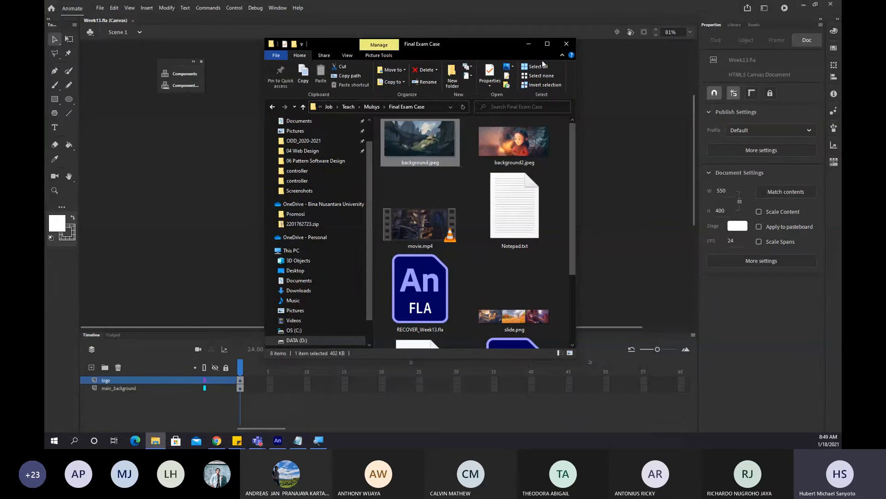
pyautogui.click(544, 40)
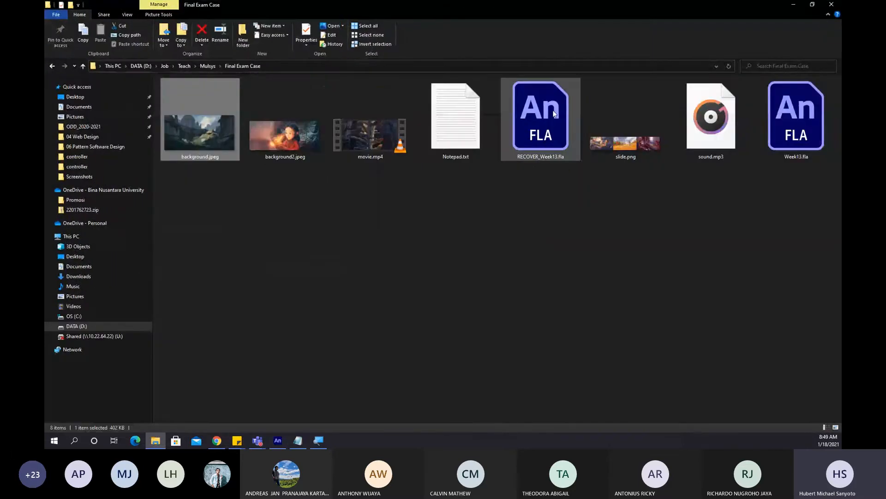
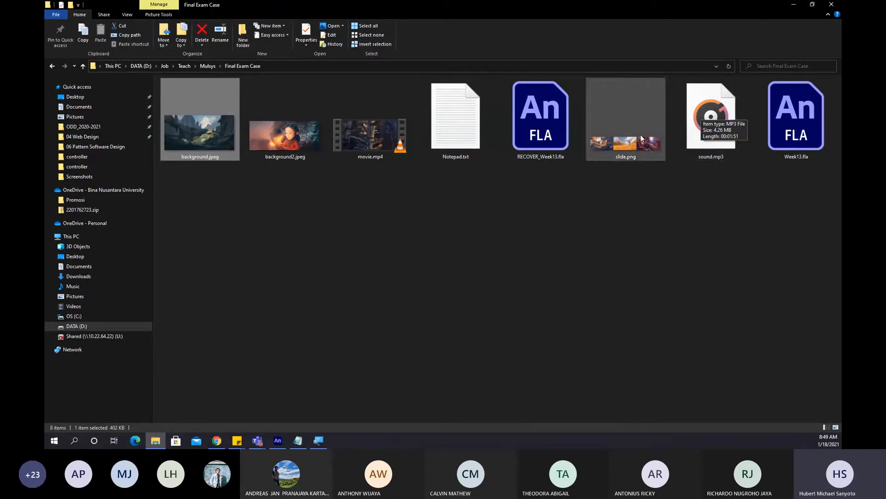
pyautogui.click(813, 5)
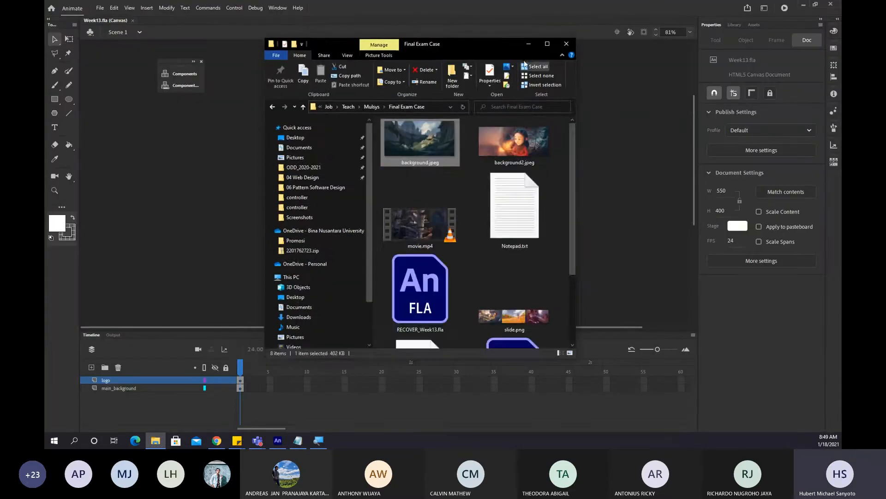
pyautogui.click(529, 43)
pyautogui.click(409, 230)
pyautogui.scroll(3, 410, 230)
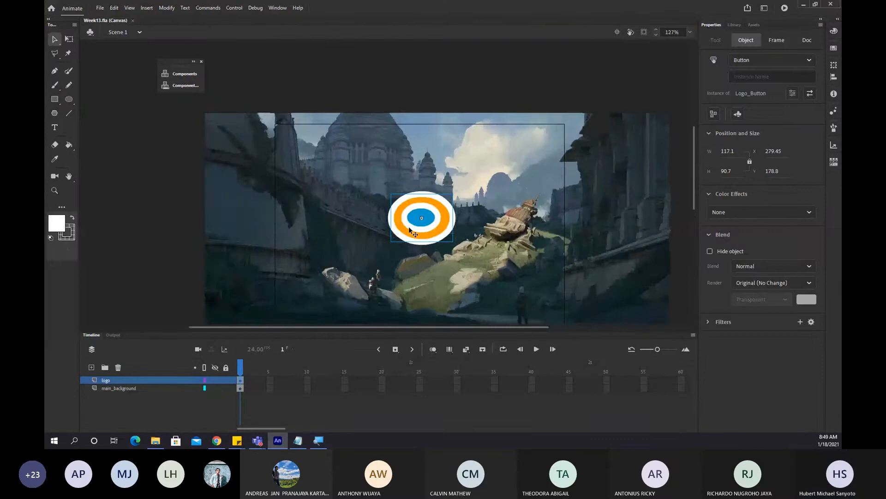
pyautogui.scroll(-2, 409, 230)
pyautogui.moveTo(409, 229); pyautogui.dragTo(321, 217)
pyautogui.hotkey('ctrl', 'z')
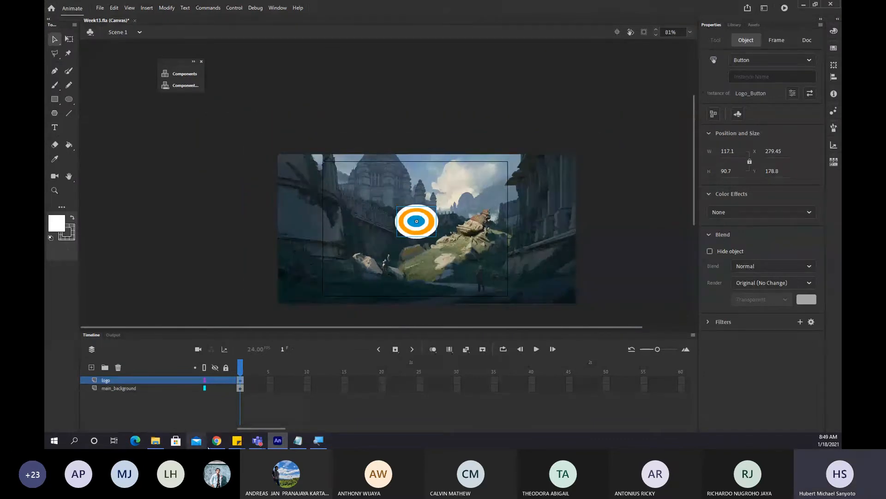
# Switch to the reference video in Chrome and replay the transition from the logo scene to the Crender description page.
pyautogui.moveTo(217, 441)
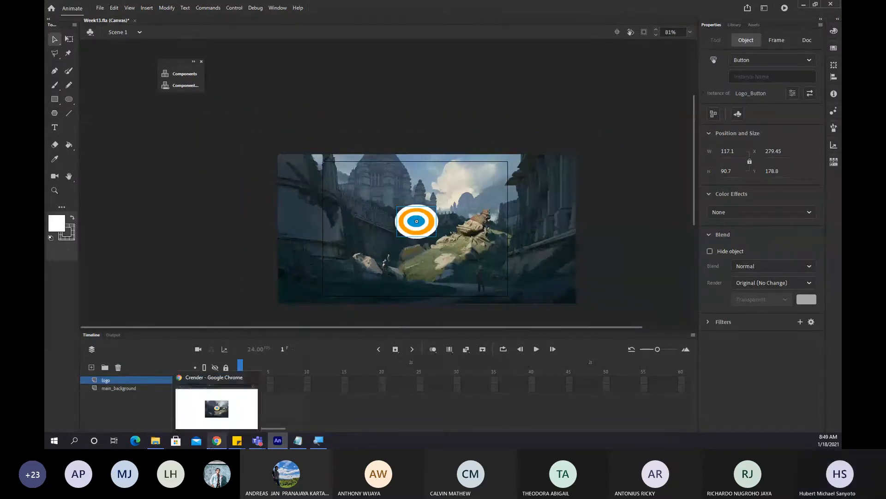
pyautogui.click(216, 409)
pyautogui.click(283, 12)
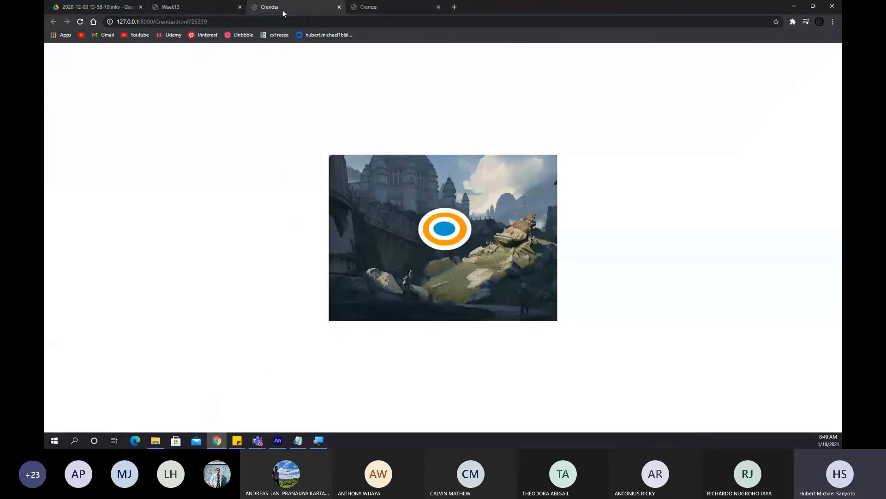
pyautogui.click(92, 9)
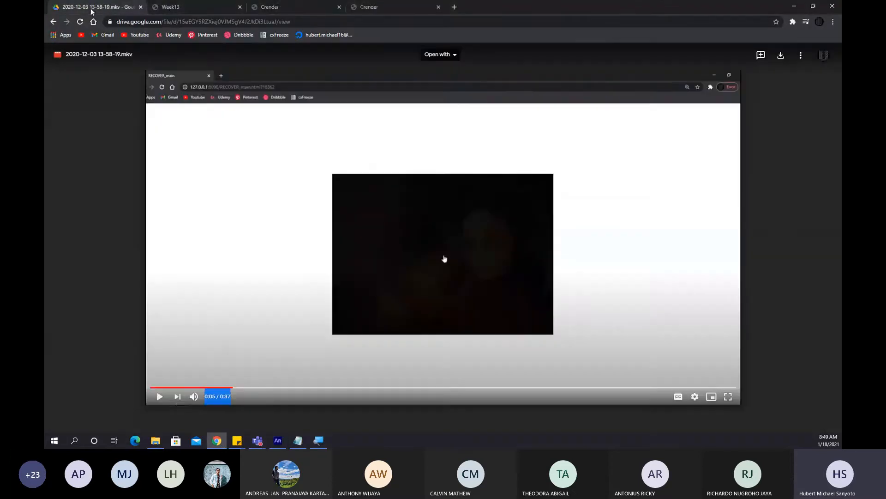
pyautogui.click(160, 396)
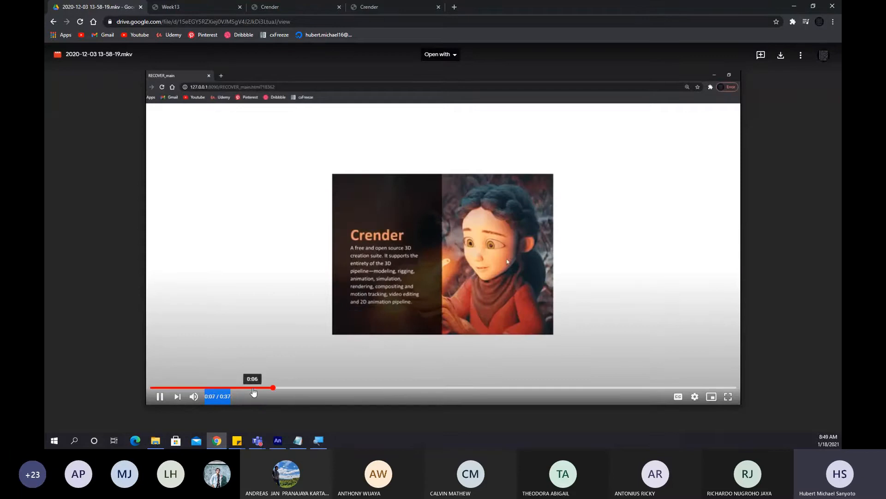
pyautogui.click(246, 387)
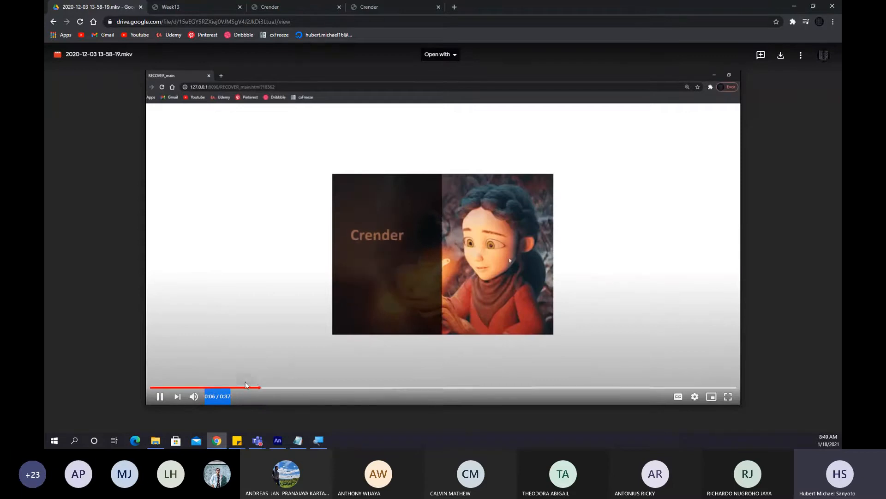
pyautogui.click(233, 387)
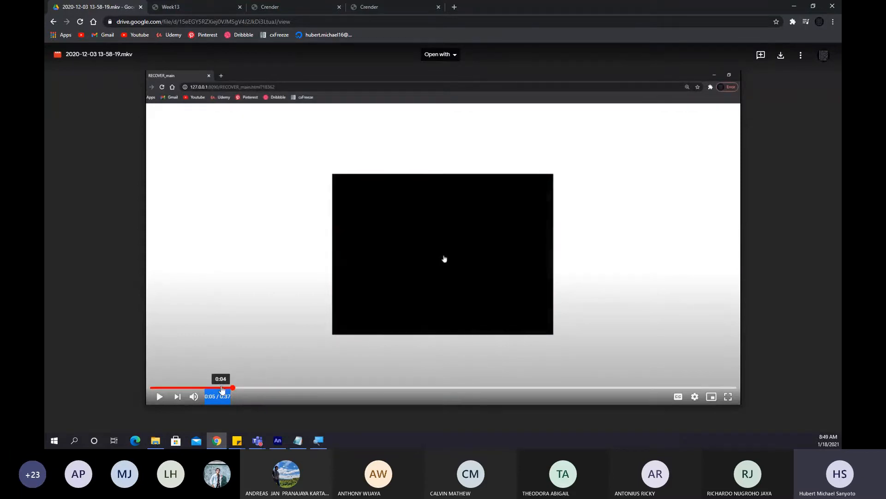
pyautogui.click(159, 397)
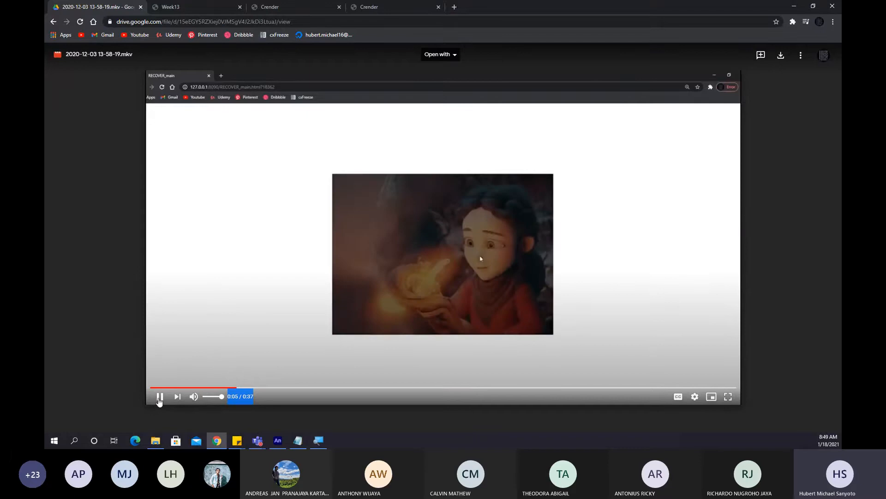
pyautogui.click(233, 387)
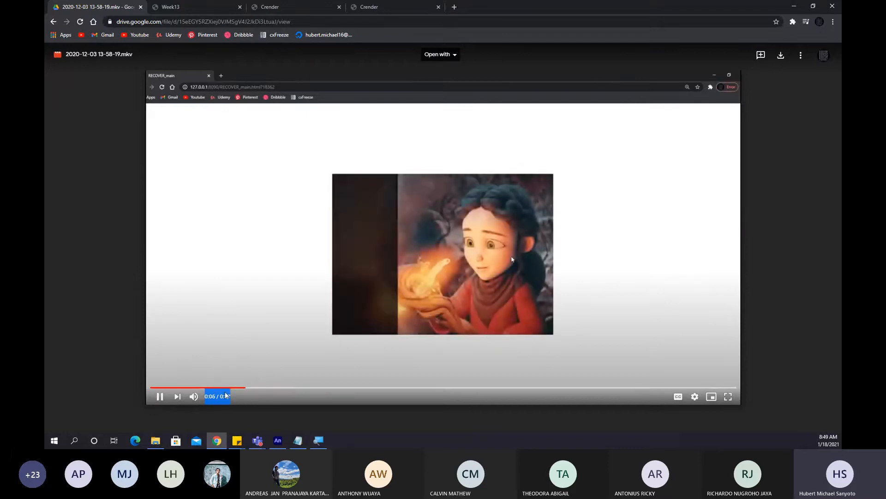
pyautogui.click(223, 387)
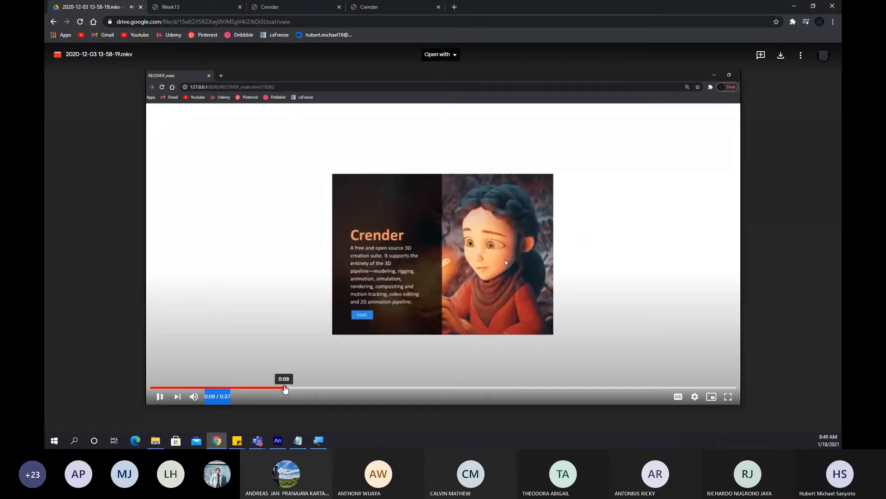
# Play and pause the reference video to study how the dark panel, Crender title and description text animate in.
pyautogui.moveTo(276, 392); pyautogui.dragTo(235, 388)
pyautogui.click(160, 396)
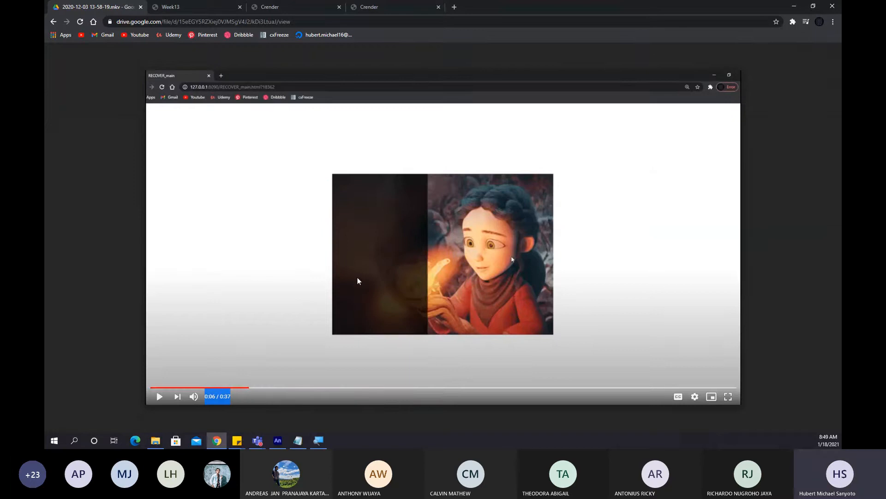
pyautogui.click(159, 397)
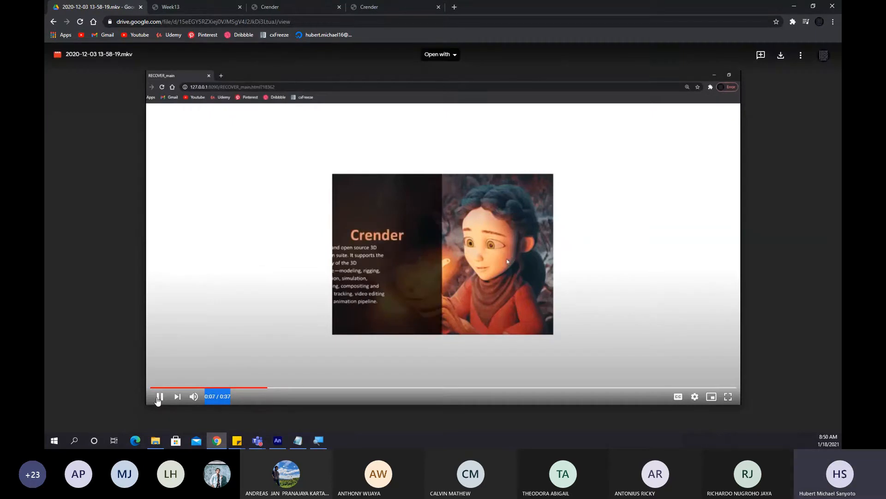
pyautogui.click(160, 397)
pyautogui.click(160, 397)
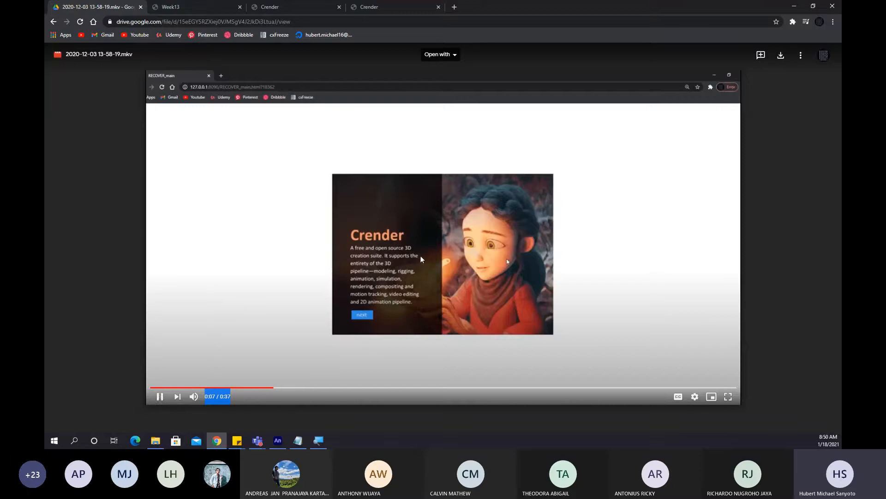
pyautogui.click(160, 397)
# Scrub the reference video between the logo scene's fade-out and the dark panel's slide over the second background.
pyautogui.click(271, 388)
pyautogui.moveTo(271, 388); pyautogui.dragTo(223, 388)
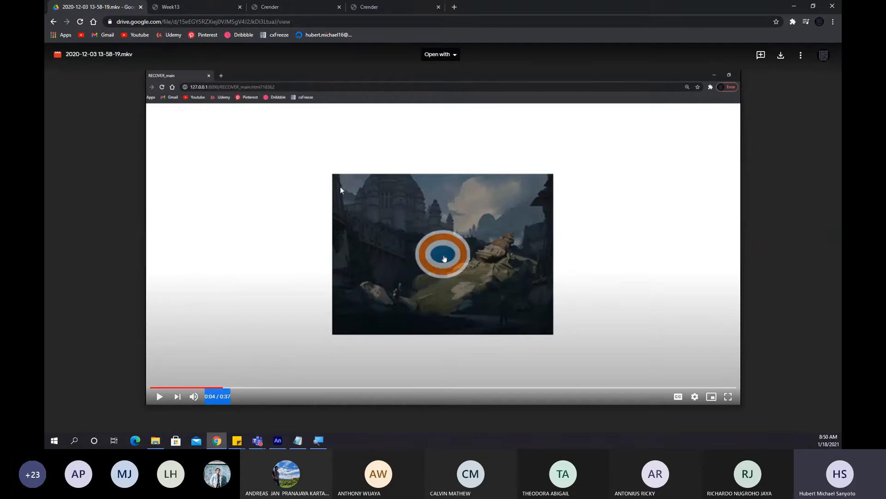
pyautogui.click(257, 388)
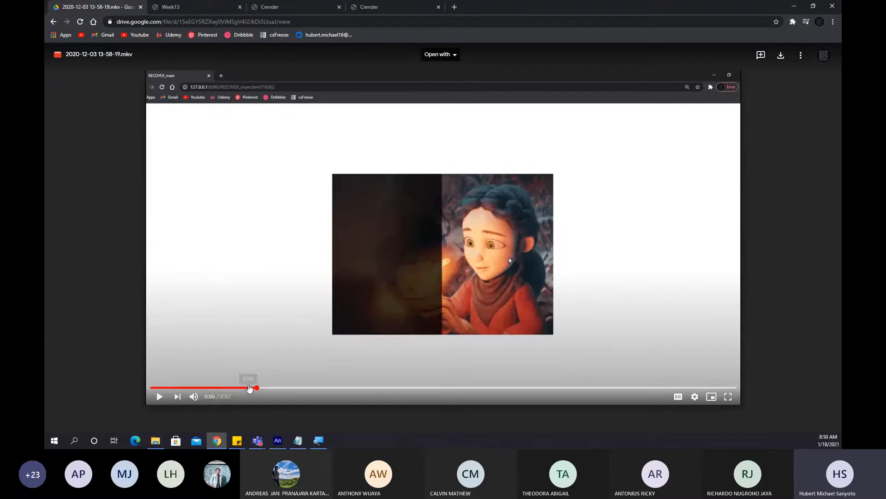
pyautogui.click(240, 389)
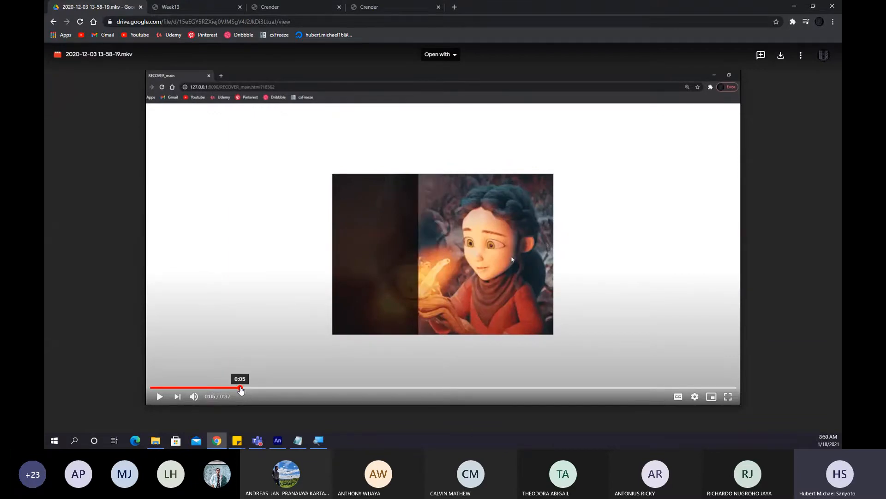
pyautogui.click(240, 389)
pyautogui.click(242, 388)
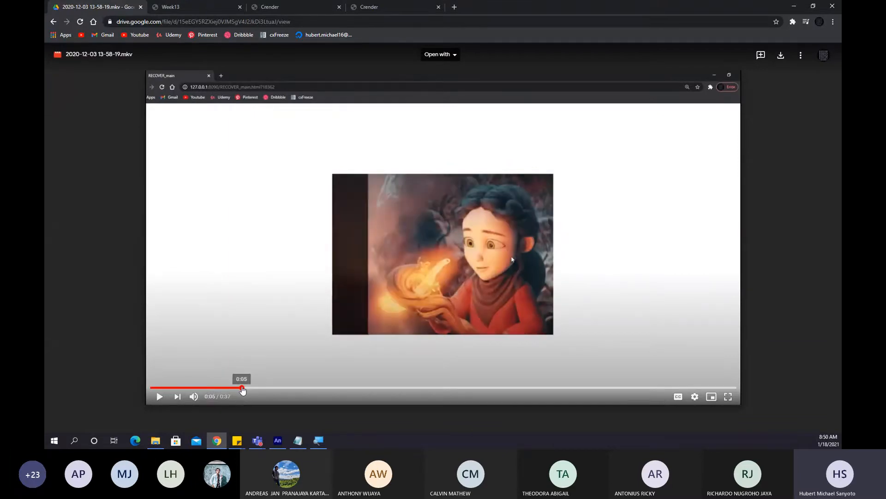
# Switch back to Animate, add a new layer and move it above the logo layer.
pyautogui.click(283, 439)
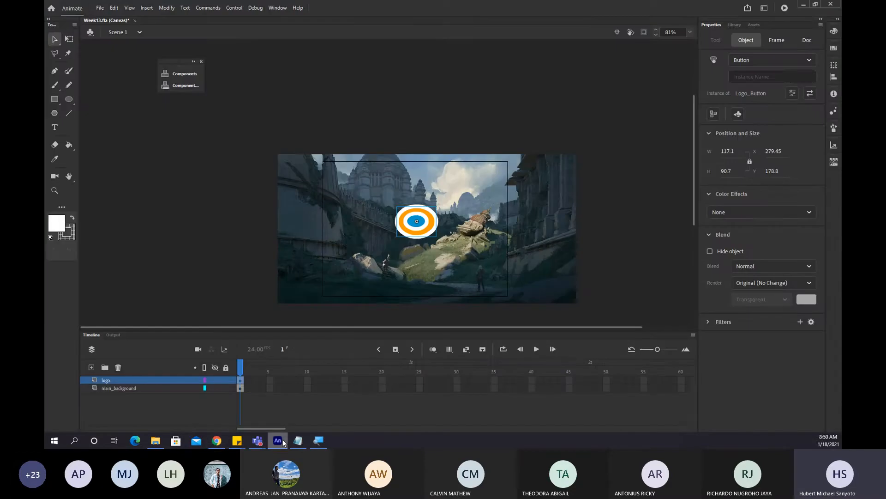
pyautogui.click(232, 400)
pyautogui.click(247, 390)
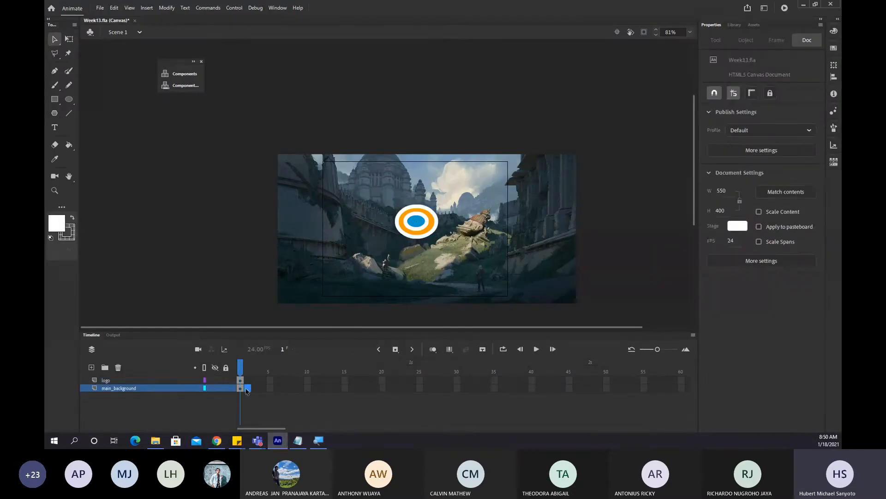
pyautogui.click(92, 367)
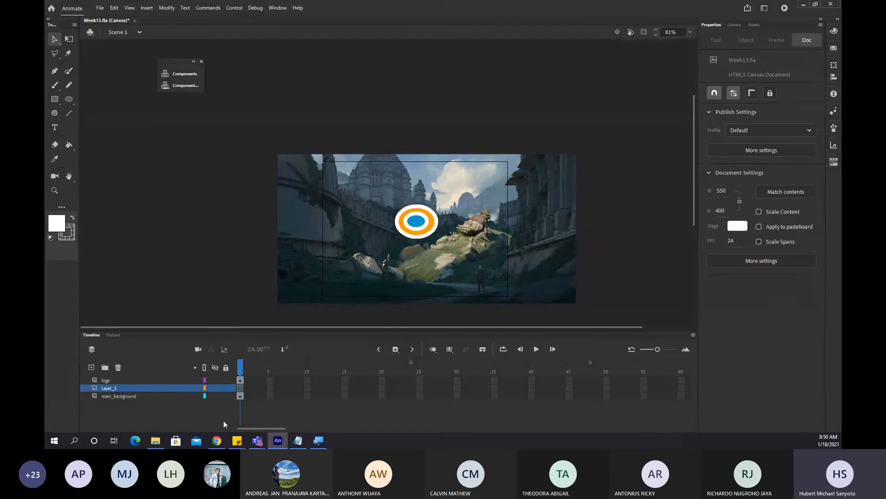
pyautogui.moveTo(133, 388); pyautogui.dragTo(131, 377)
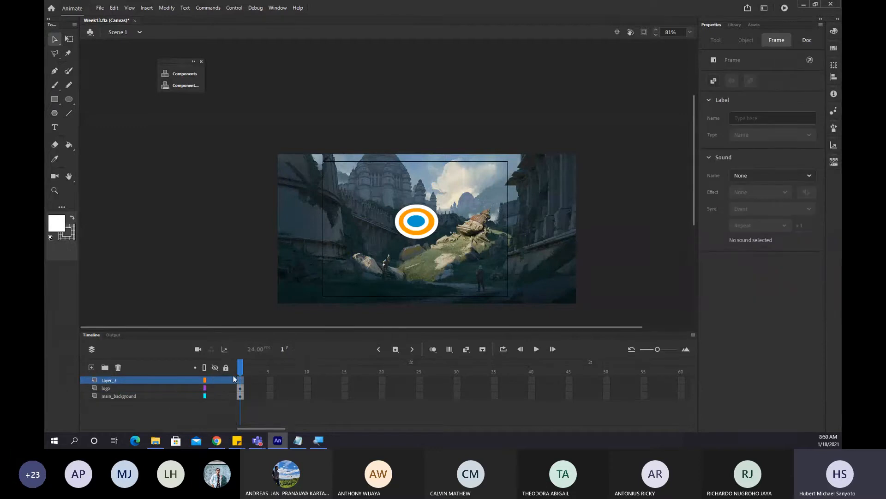
pyautogui.click(249, 380)
pyautogui.click(92, 367)
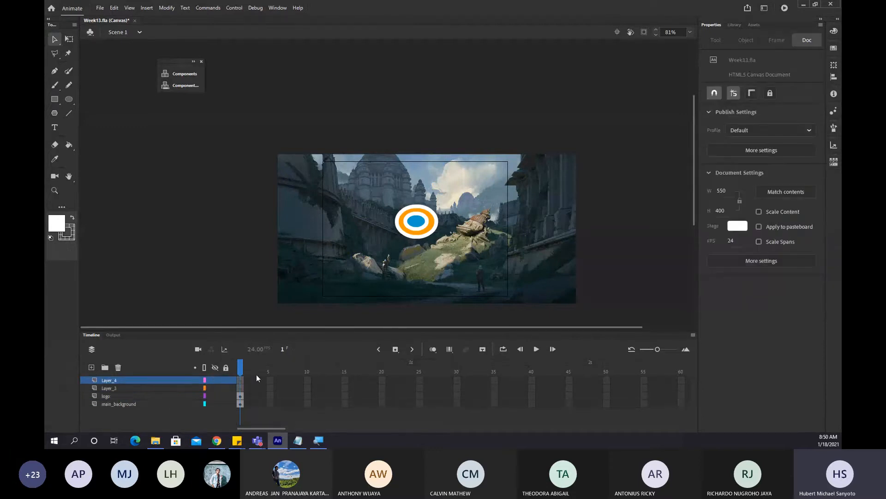
pyautogui.hotkey('ctrl', 'z')
# Rename the new layer above the logo layer as desc_background.
pyautogui.doubleClick(115, 380)
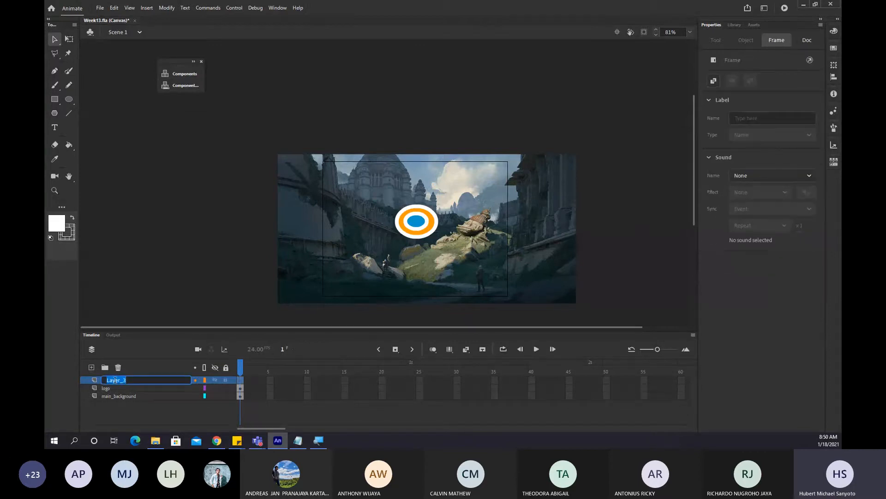
pyautogui.write('des')
pyautogui.press('BackSpace')
pyautogui.write('_background')
pyautogui.press('Return')
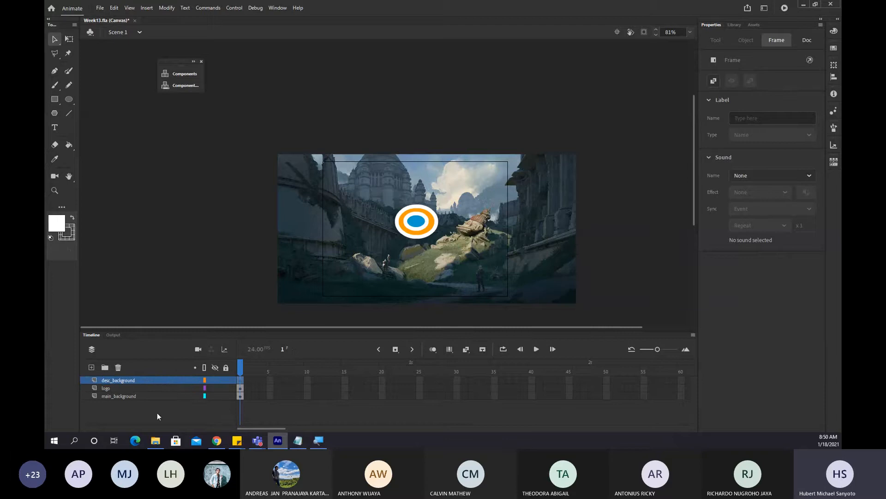
# Try to bring background2.jpeg from the Final Exam Case folder onto the stage and move it over the canvas area.
pyautogui.moveTo(163, 440)
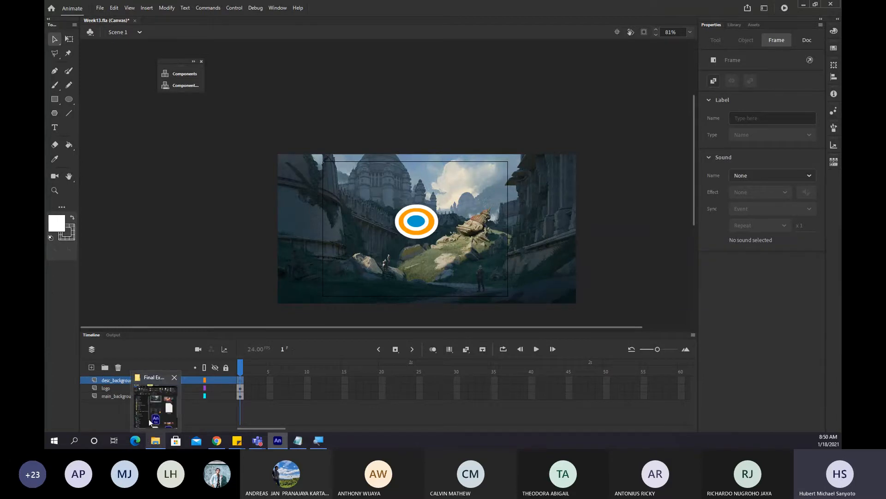
pyautogui.click(149, 419)
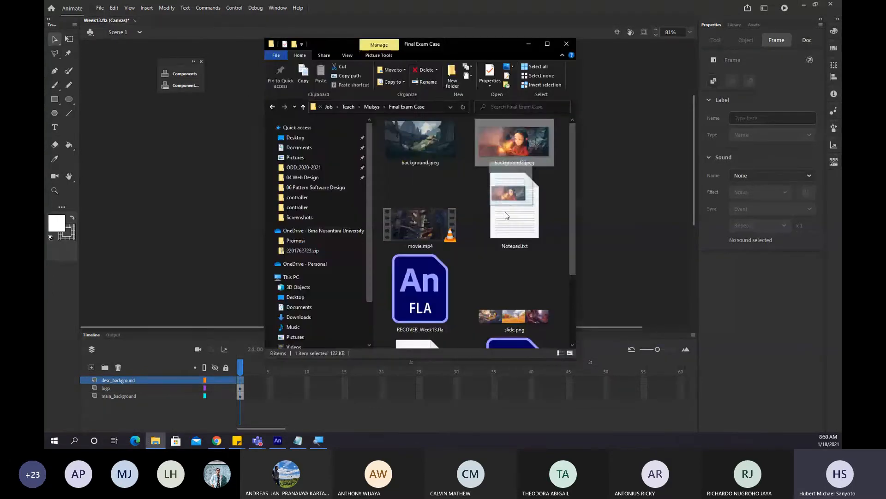
pyautogui.moveTo(514, 143); pyautogui.dragTo(657, 171)
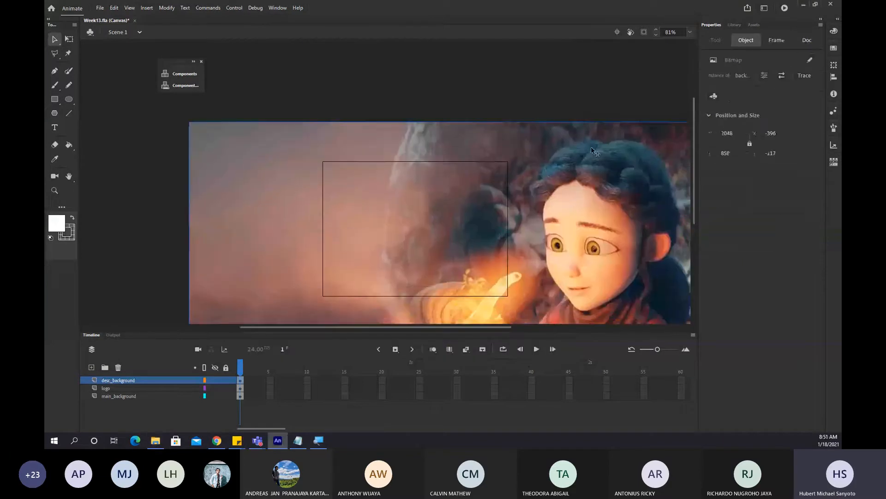
pyautogui.moveTo(555, 153); pyautogui.dragTo(536, 130)
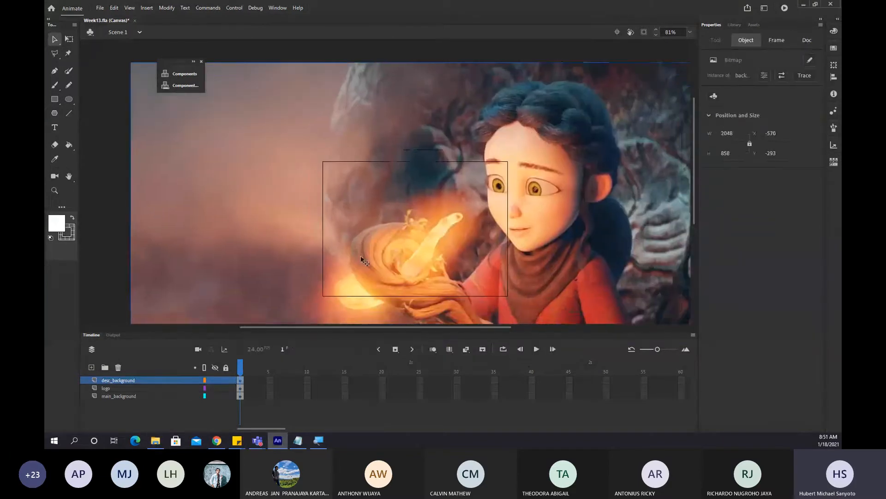
pyautogui.click(113, 379)
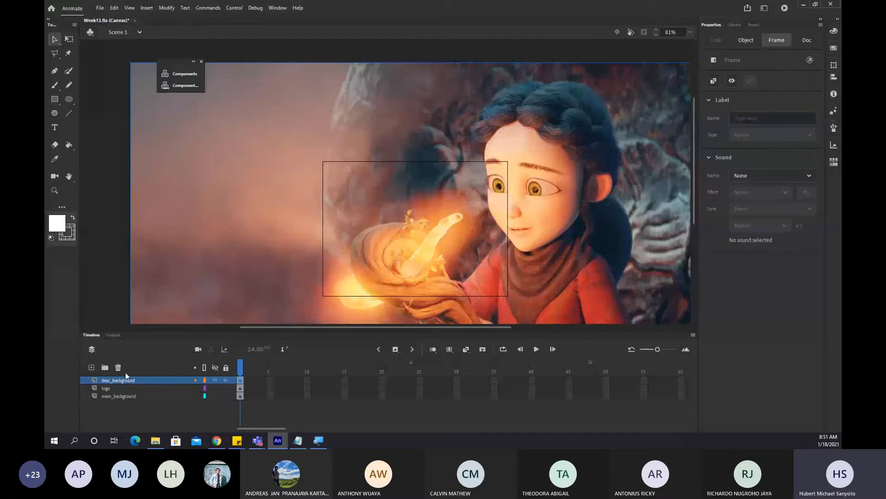
pyautogui.hotkey('ctrl', 'z')
pyautogui.hotkey('ctrl', 'z')
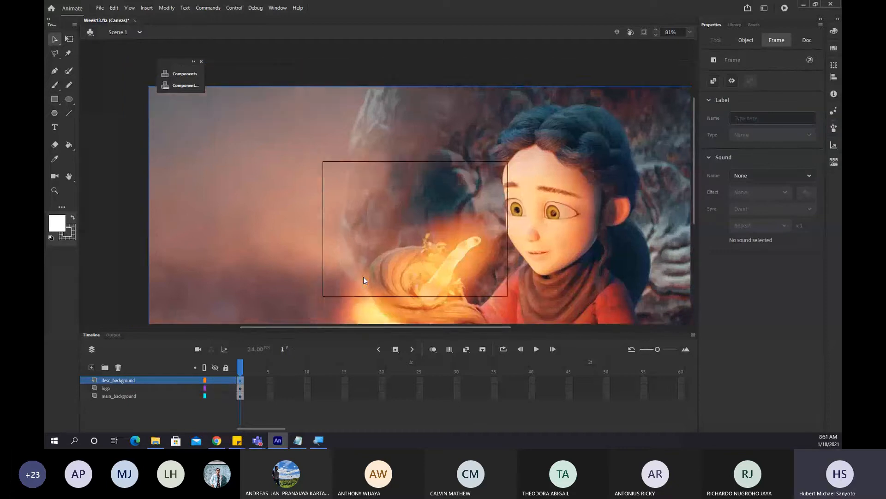
pyautogui.hotkey('ctrl', 'z')
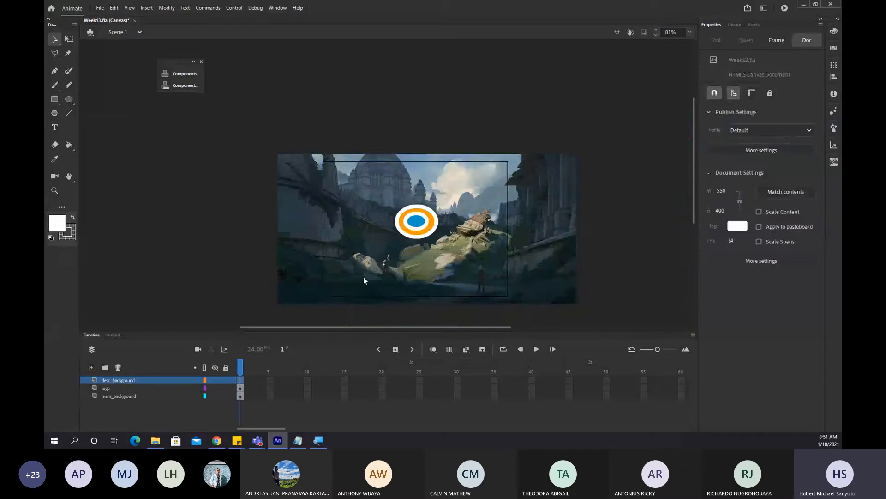
# Select the desc_background, logo and main_background layers in turn to check what each one contains.
pyautogui.click(117, 383)
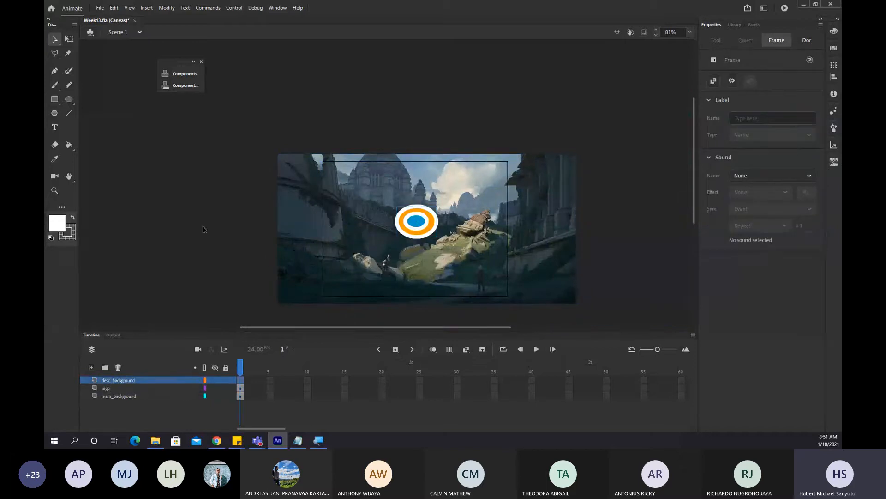
pyautogui.click(126, 389)
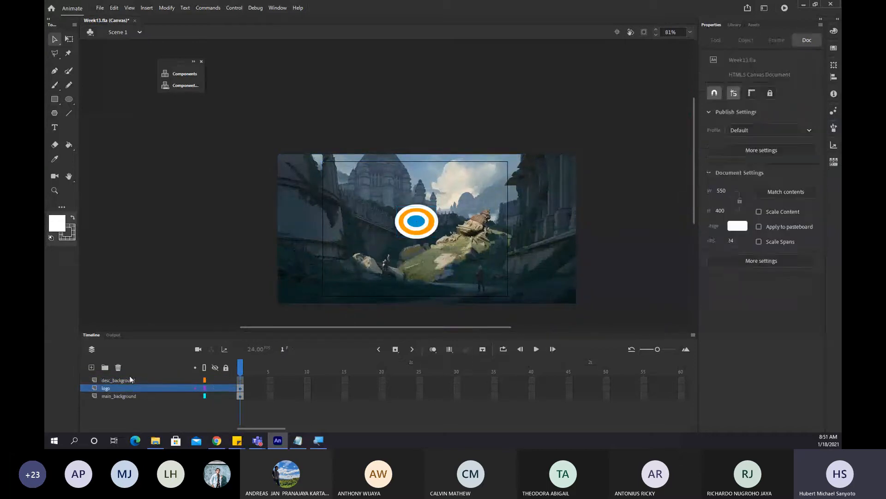
pyautogui.click(129, 380)
pyautogui.click(123, 389)
pyautogui.click(121, 395)
pyautogui.click(118, 390)
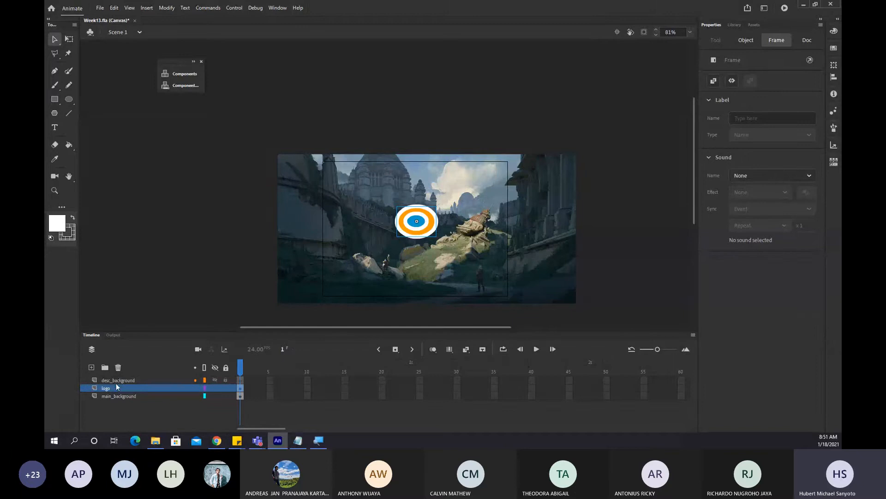
# Bring background2.jpeg from the exam folder onto the stage and transfer it to the desc_background layer.
pyautogui.click(156, 441)
pyautogui.moveTo(527, 148); pyautogui.dragTo(665, 228)
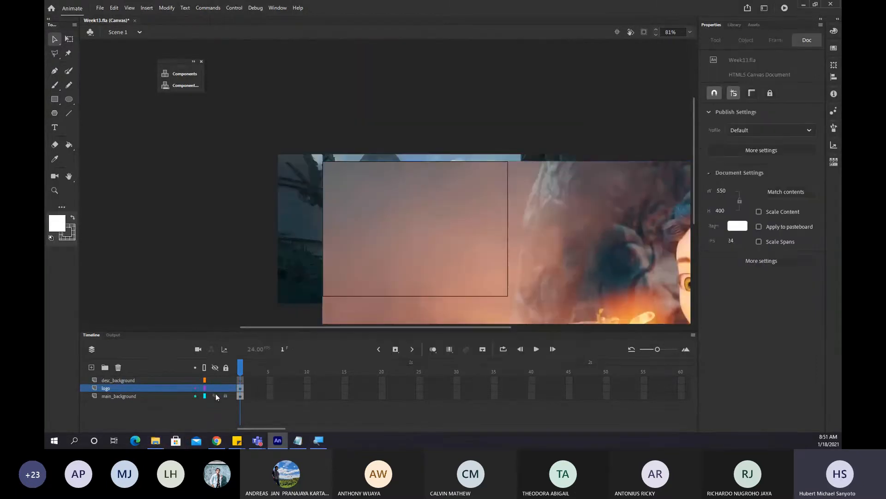
pyautogui.click(492, 287)
pyautogui.press('Delete')
pyautogui.click(109, 381)
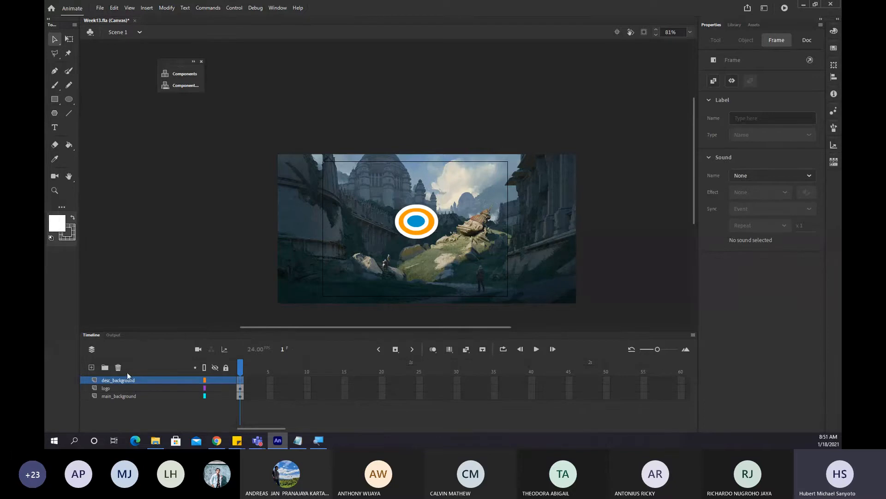
pyautogui.click(122, 395)
pyautogui.click(118, 380)
pyautogui.click(264, 197)
pyautogui.hotkey('ctrl', 'v')
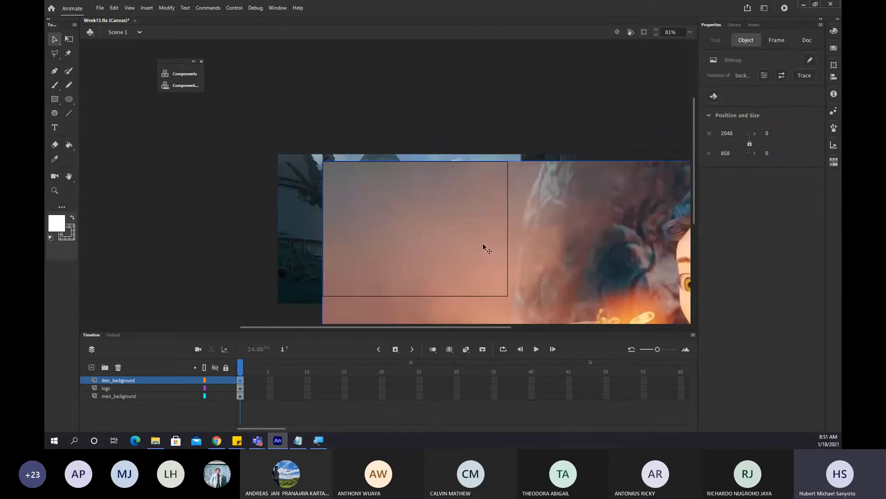
# Scale the second background image down to about 1037 by 434 px and position it so that it covers the stage.
pyautogui.moveTo(583, 268); pyautogui.dragTo(373, 154)
pyautogui.scroll(-3, 384, 213)
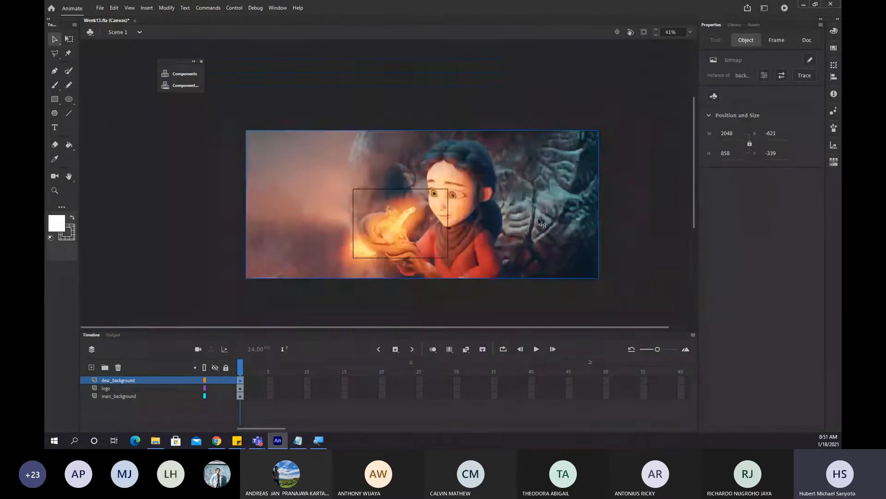
pyautogui.scroll(1, 517, 212)
pyautogui.moveTo(515, 198)
pyautogui.mouseDown()
pyautogui.moveTo(507, 227)
pyautogui.moveTo(510, 207)
pyautogui.mouseUp()
pyautogui.press('q')
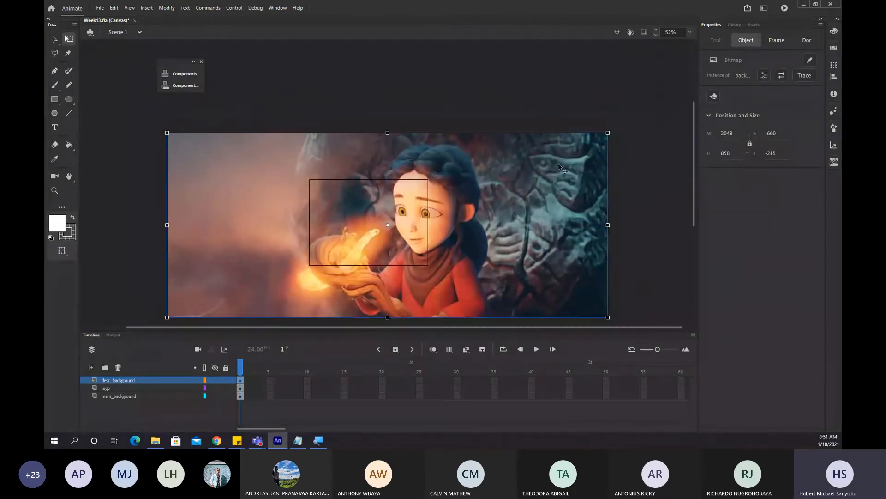
pyautogui.moveTo(602, 135); pyautogui.dragTo(499, 177)
pyautogui.moveTo(459, 221); pyautogui.dragTo(447, 215)
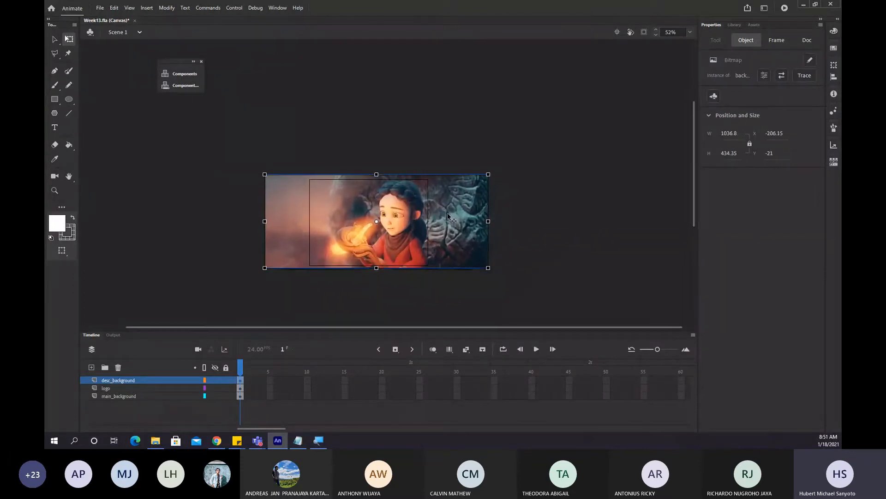
# Nudge the second background image slightly to the left over the stage and save the document.
pyautogui.scroll(2, 402, 266)
pyautogui.click(408, 280)
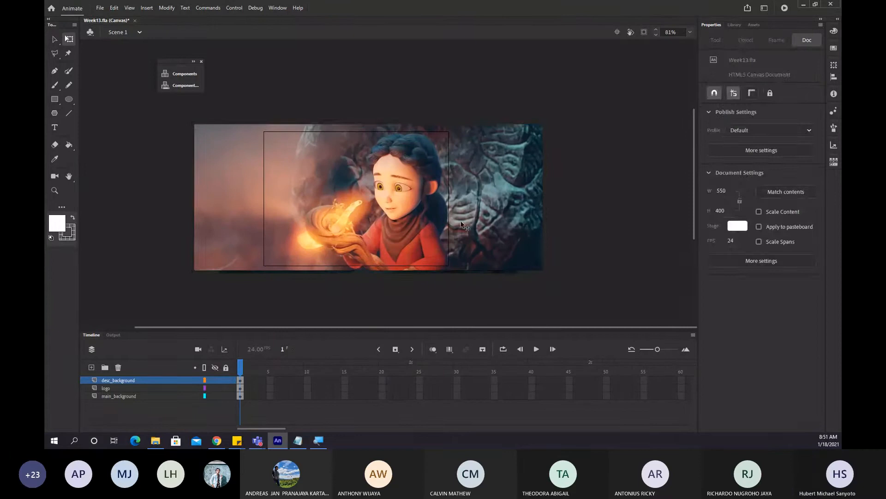
pyautogui.moveTo(464, 228); pyautogui.dragTo(461, 228)
pyautogui.click(451, 281)
pyautogui.hotkey('ctrl', 's')
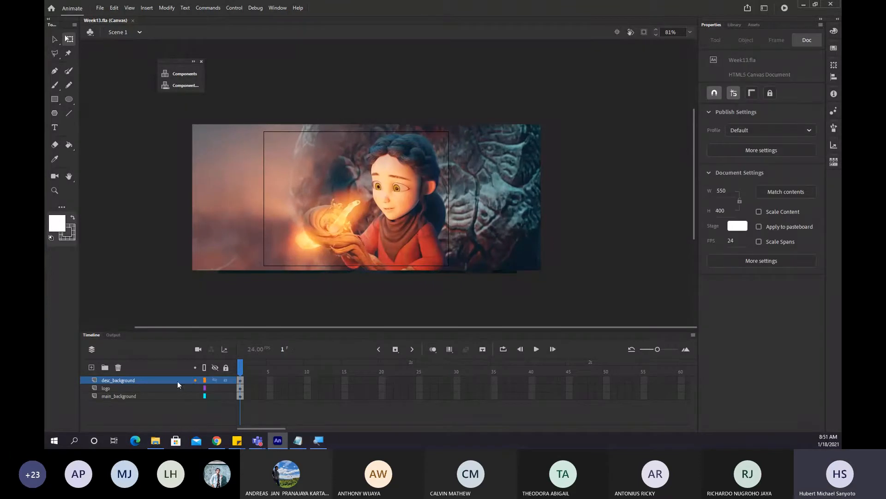
# Move the desc_background keyframe from frame 1 to frame 2.
pyautogui.click(241, 380)
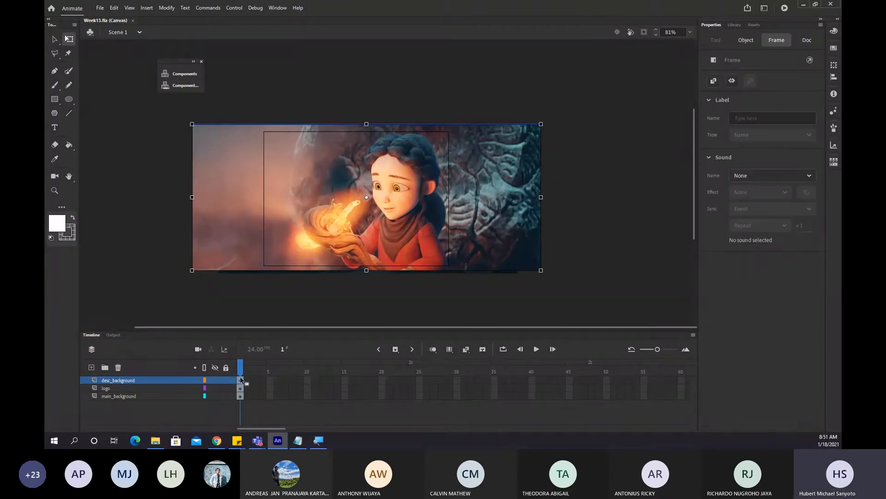
pyautogui.moveTo(249, 384); pyautogui.dragTo(248, 384)
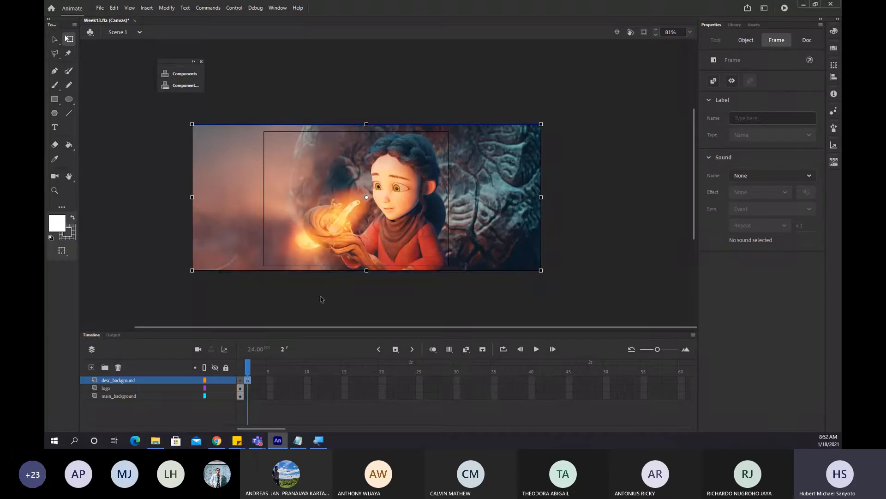
pyautogui.click(247, 397)
pyautogui.click(248, 379)
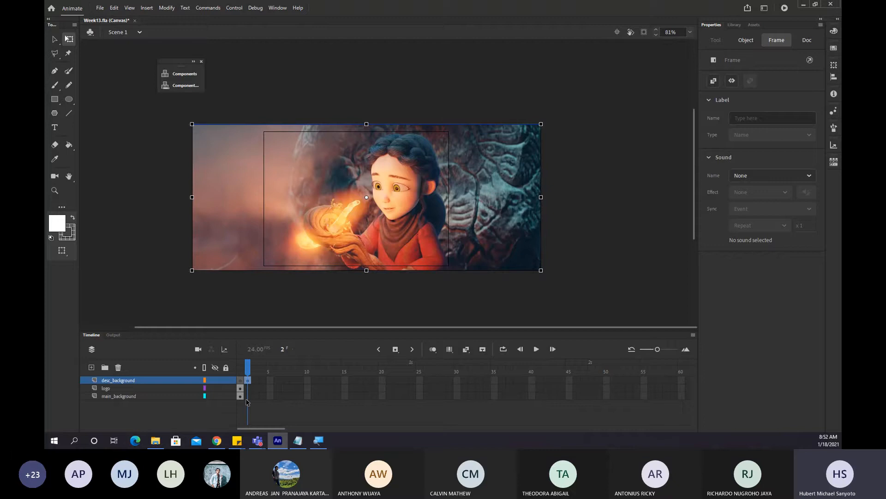
# Test the movie in the browser, try the logo, close the preview and return to Animate.
pyautogui.click(242, 367)
pyautogui.hotkey('ctrl', 'Return')
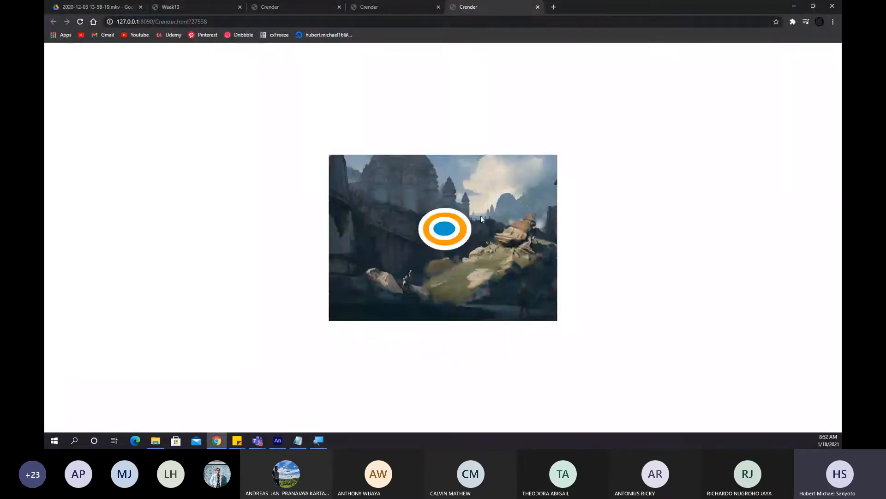
pyautogui.click(446, 232)
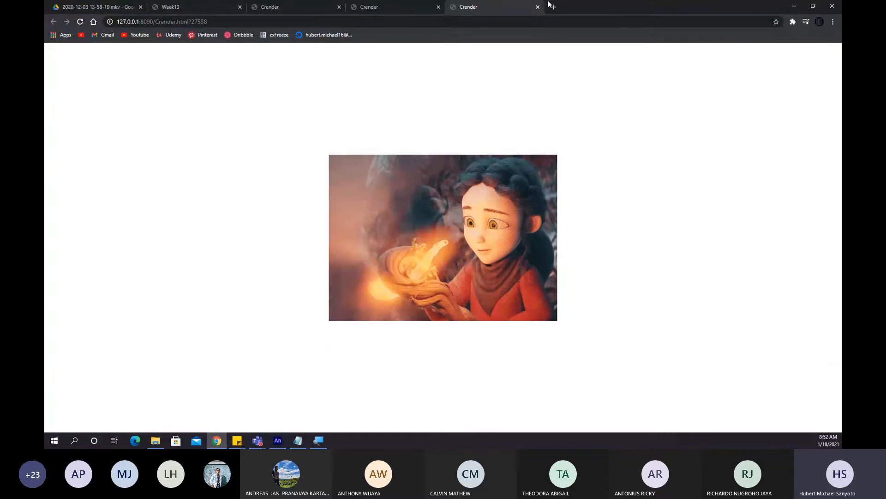
pyautogui.click(538, 7)
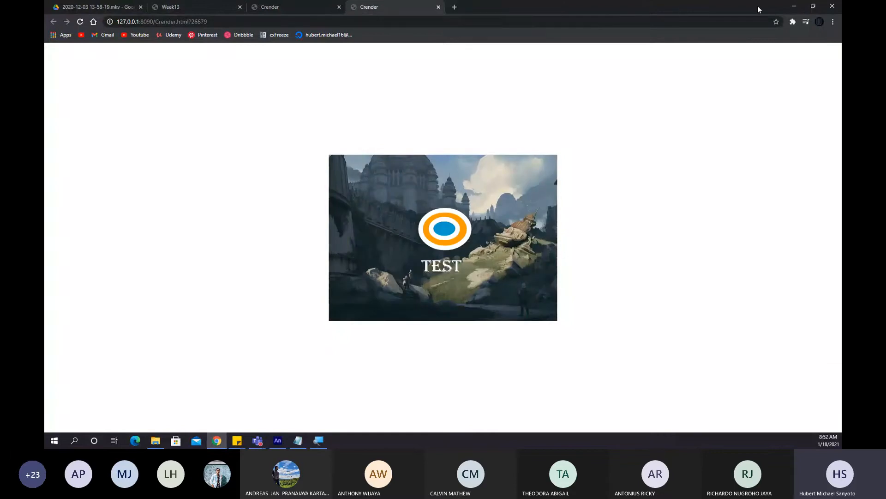
pyautogui.click(794, 6)
pyautogui.click(97, 336)
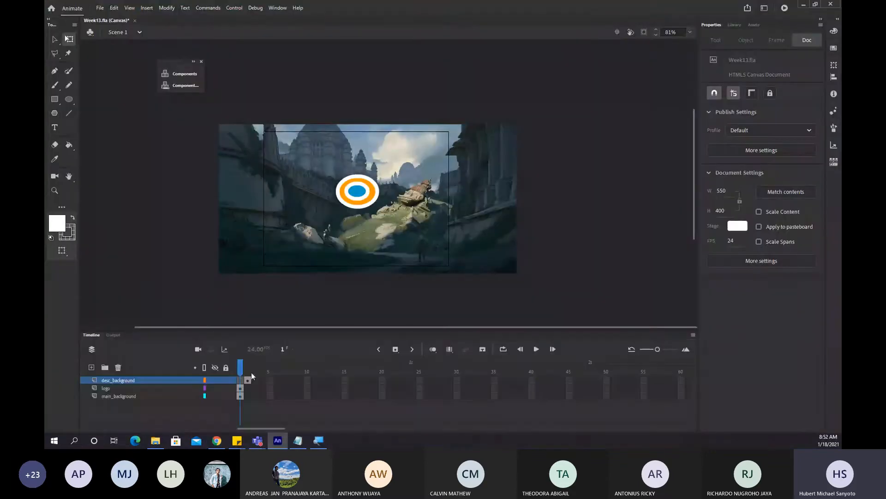
# Add a layer named script above desc_background and enlarge the timeline area.
pyautogui.click(90, 367)
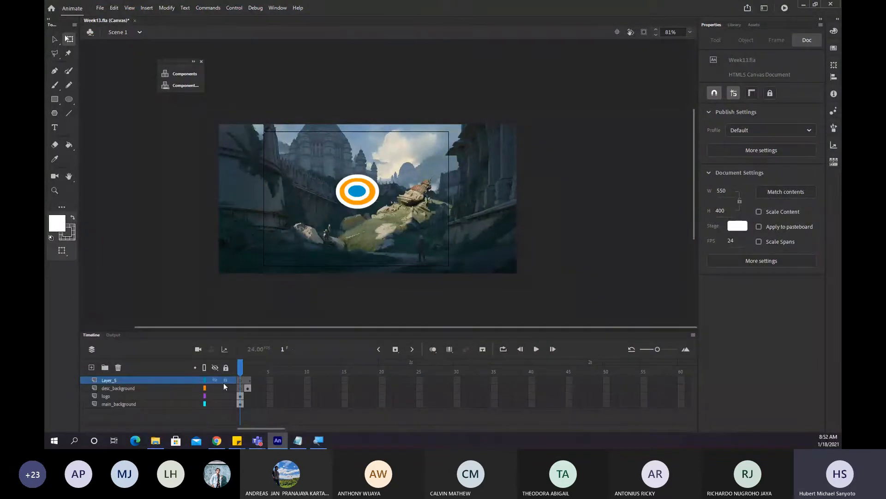
pyautogui.doubleClick(111, 380)
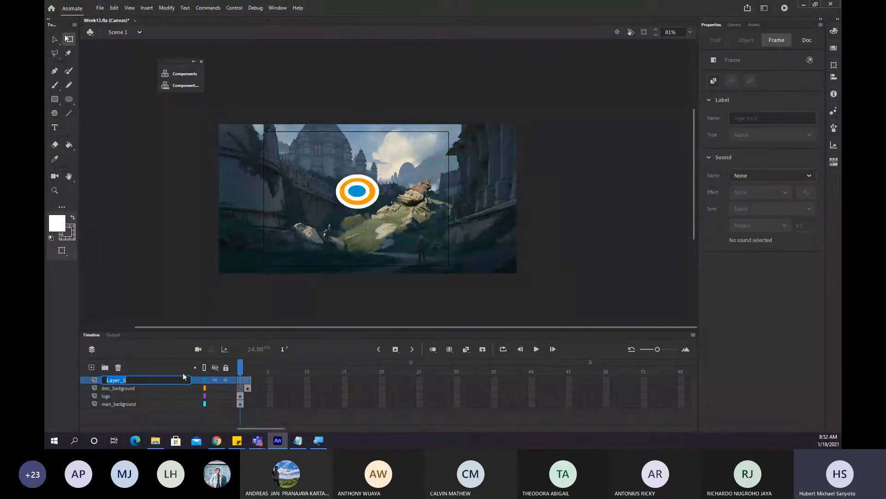
pyautogui.click(210, 299)
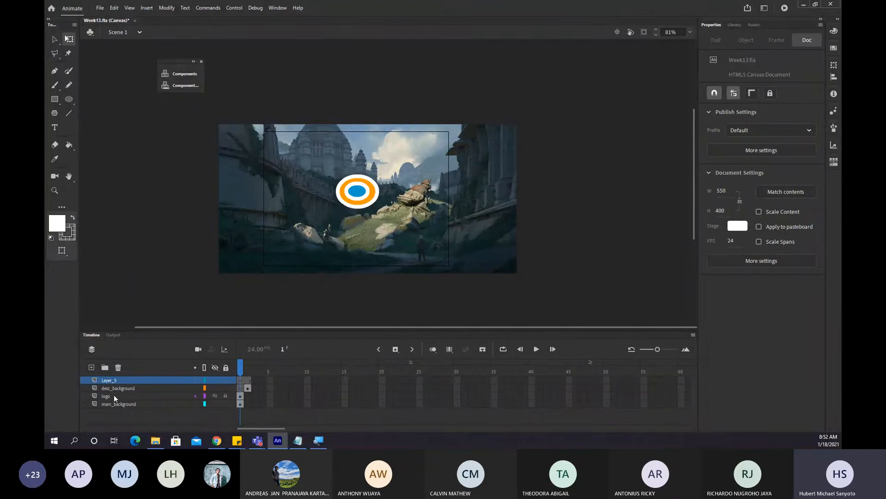
pyautogui.moveTo(229, 327); pyautogui.dragTo(238, 289)
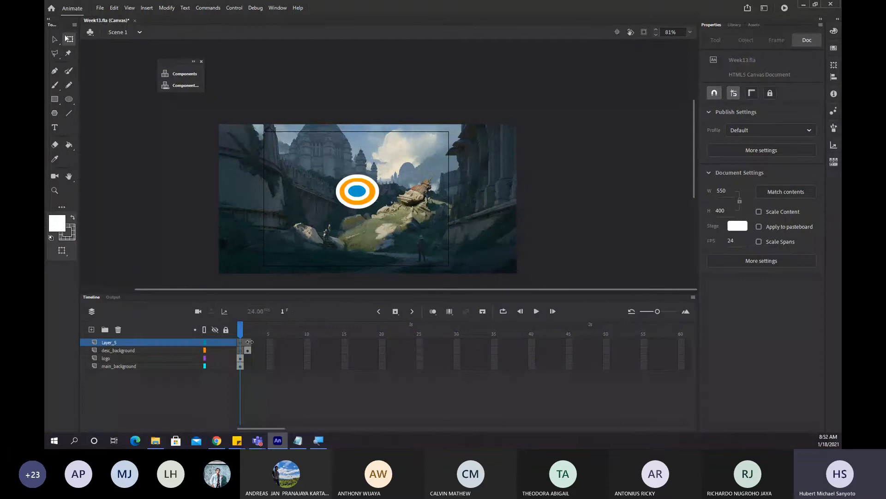
pyautogui.click(103, 342)
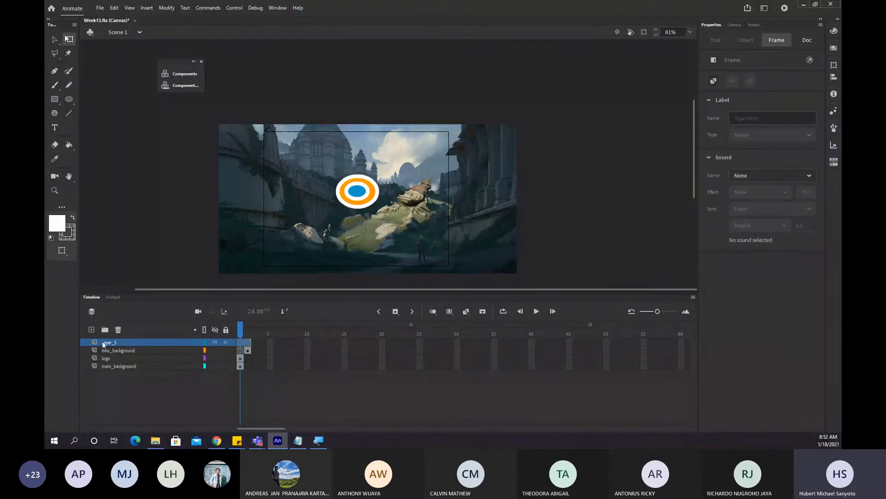
pyautogui.doubleClick(103, 343)
pyautogui.write('sc')
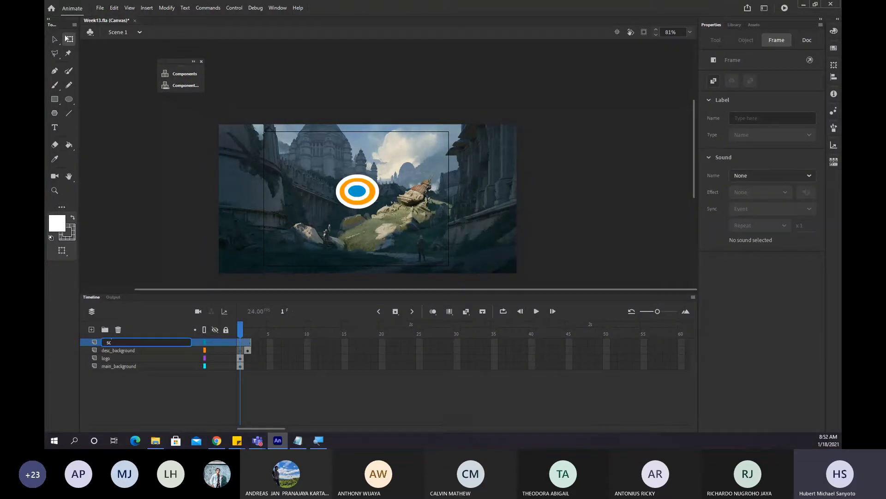
pyautogui.write('ript')
pyautogui.press('Return')
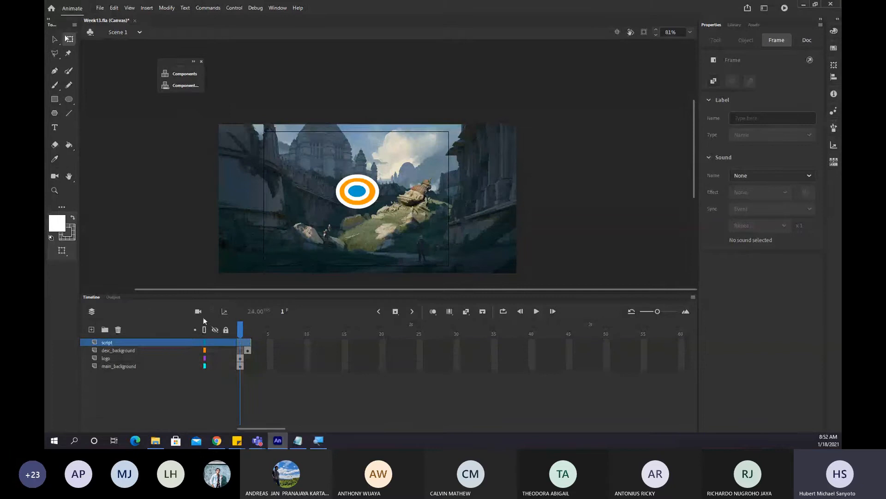
# Add the action this.stop(); to frame 1 of the script layer.
pyautogui.click(248, 350)
pyautogui.click(151, 342)
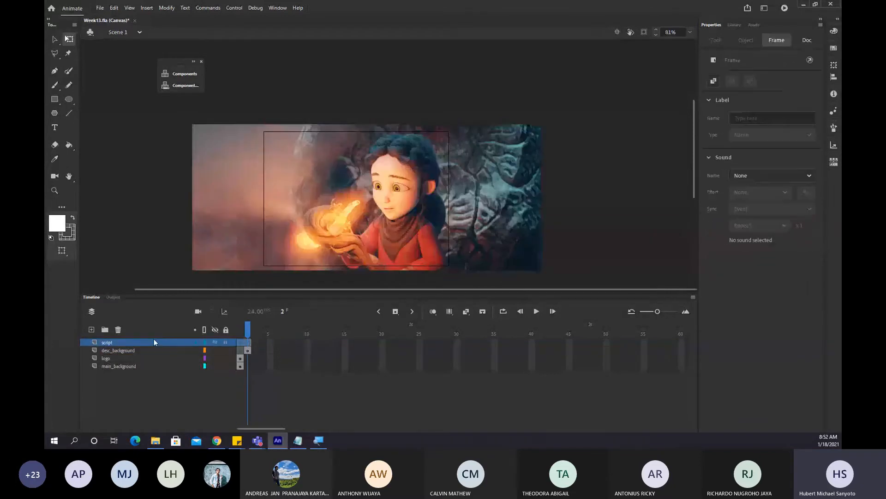
pyautogui.click(243, 342)
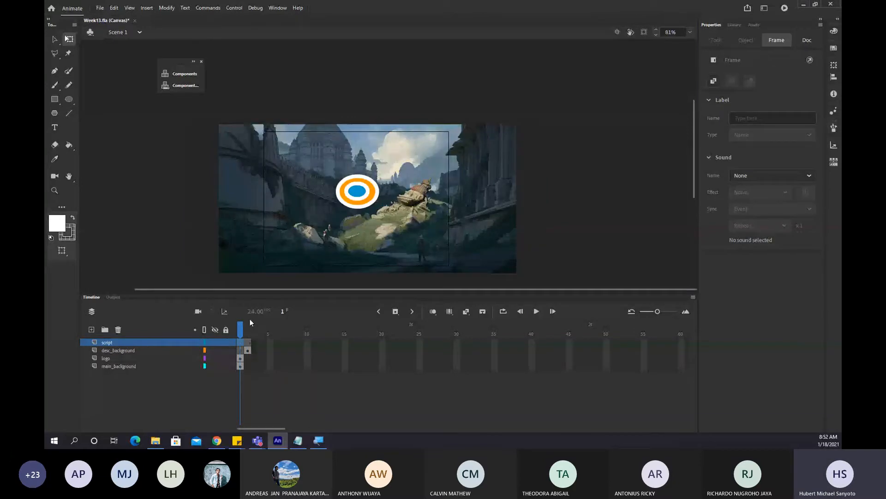
pyautogui.press('F9')
pyautogui.moveTo(374, 48); pyautogui.dragTo(204, 94)
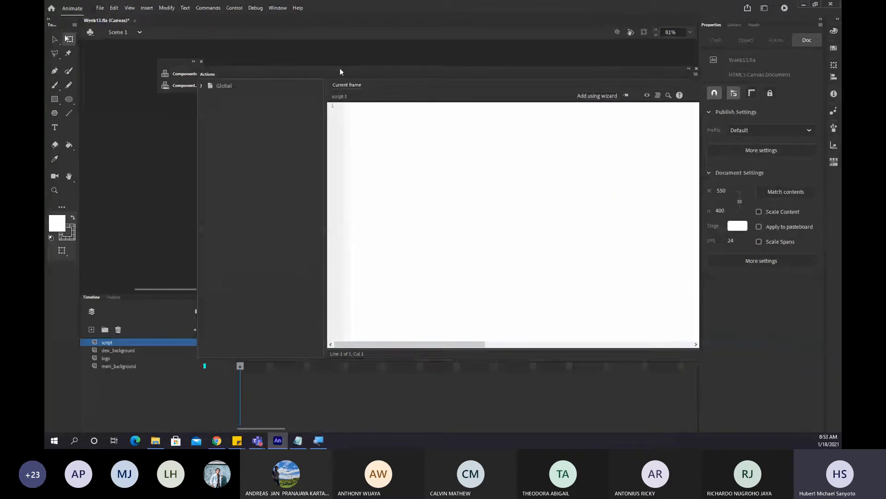
pyautogui.moveTo(340, 68); pyautogui.dragTo(326, 64)
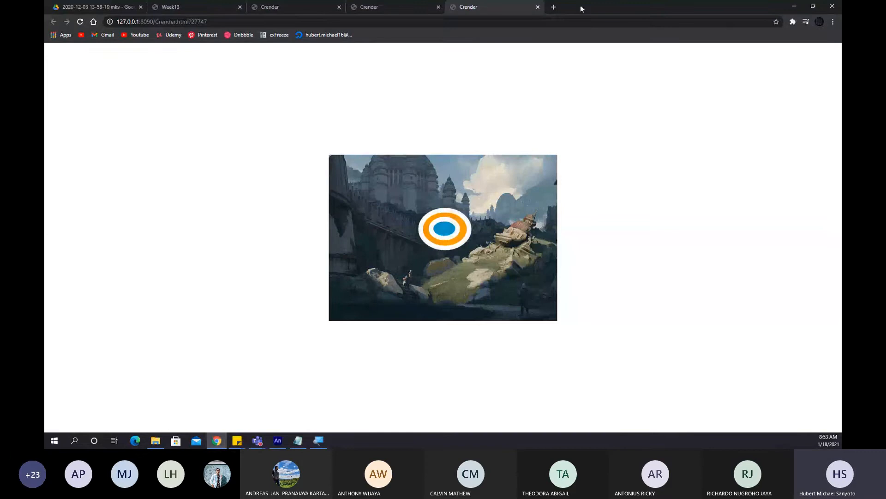
# Close the newest Crender browser preview, return to Animate, and close the Actions window to show the timeline again.
pyautogui.click(538, 7)
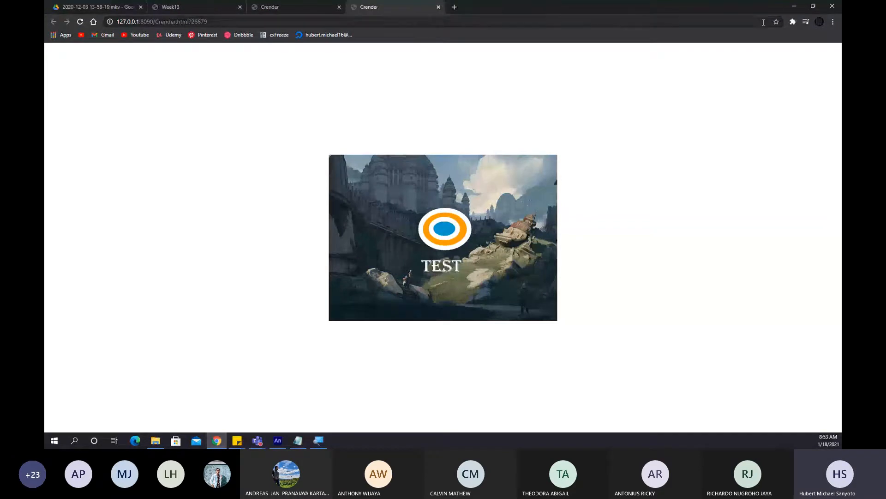
pyautogui.click(794, 6)
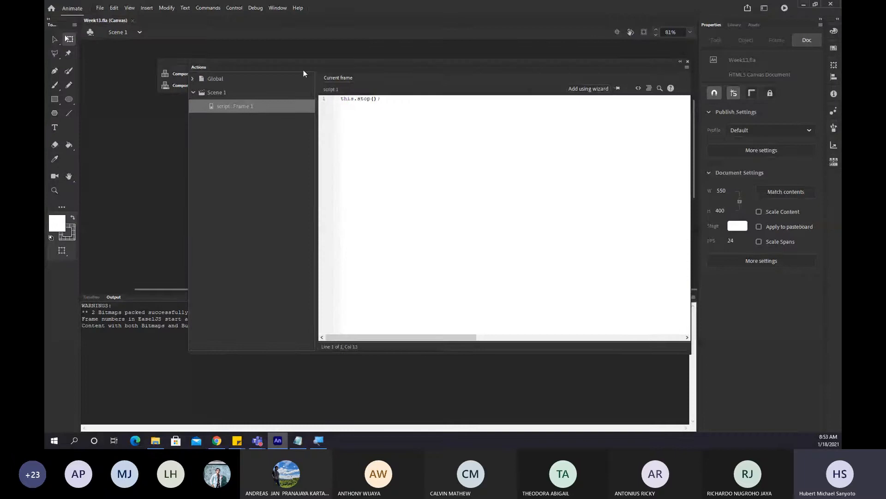
pyautogui.moveTo(304, 70); pyautogui.dragTo(311, 258)
pyautogui.click(360, 194)
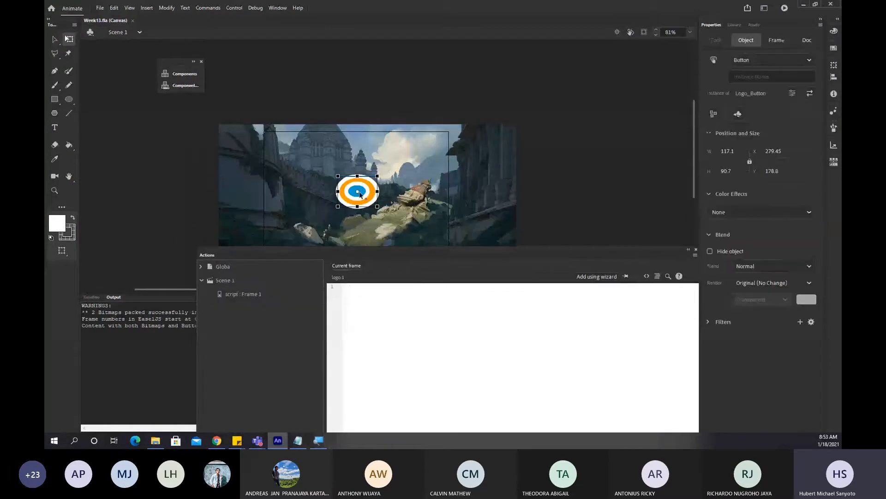
pyautogui.moveTo(516, 262); pyautogui.dragTo(650, 153)
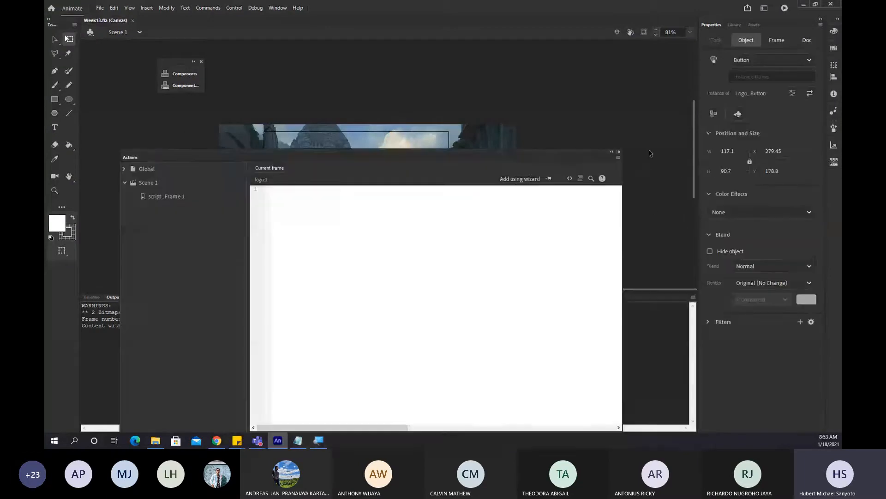
pyautogui.click(620, 153)
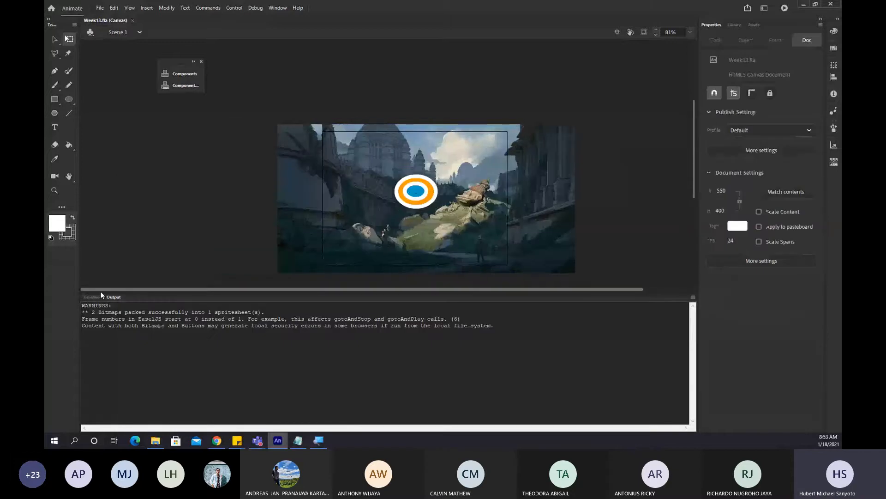
pyautogui.click(101, 295)
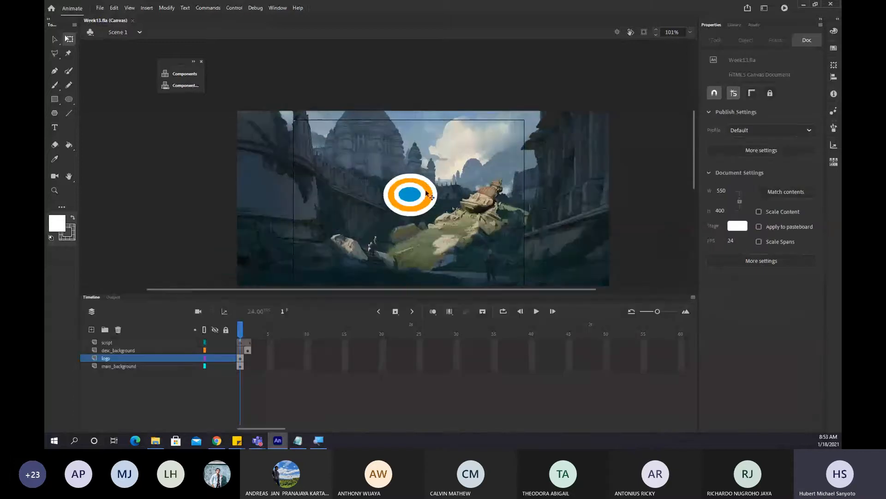
pyautogui.click(414, 193)
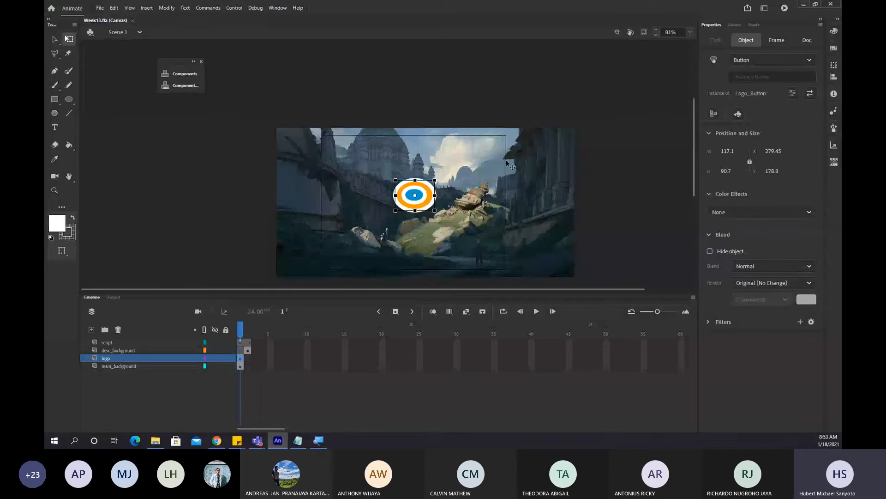
pyautogui.moveTo(410, 197); pyautogui.dragTo(388, 209)
pyautogui.hotkey('ctrl', 'z')
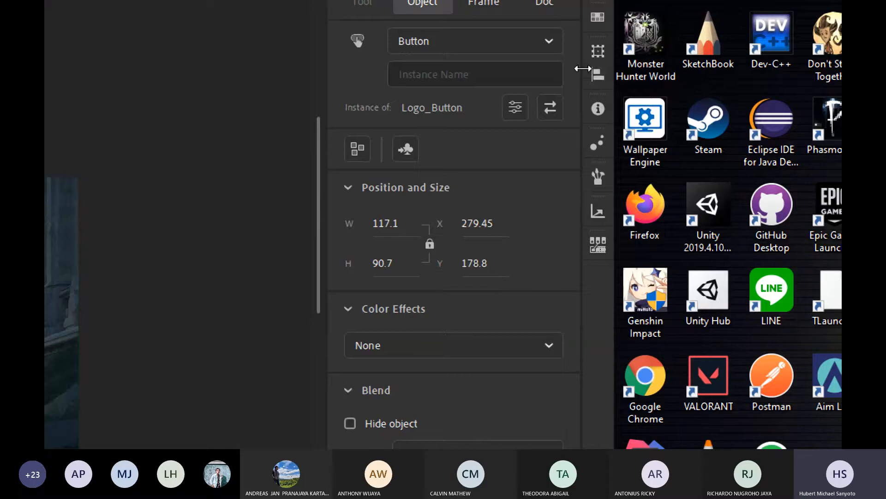
# Align the logo button vertically to the stage centre, turn off Align to stage, and move the logo to X 375.1, Y 92.45.
pyautogui.click(595, 73)
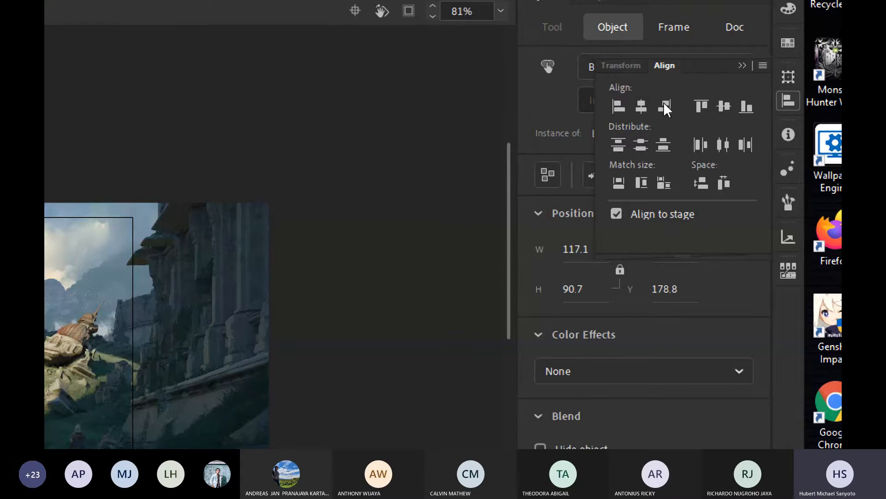
pyautogui.click(723, 106)
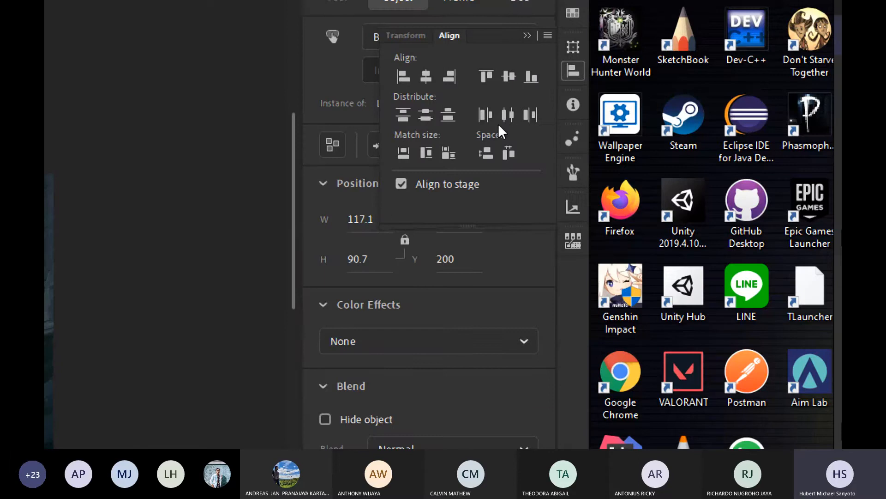
pyautogui.click(71, 184)
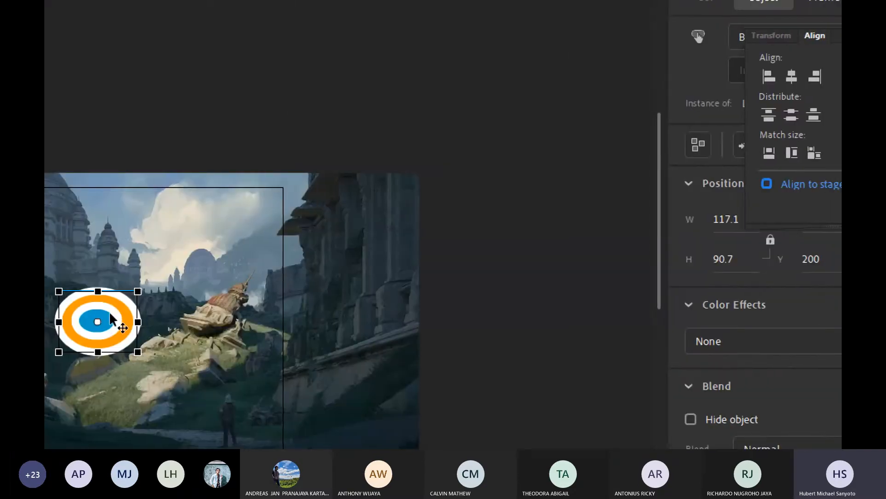
pyautogui.moveTo(111, 318); pyautogui.dragTo(182, 241)
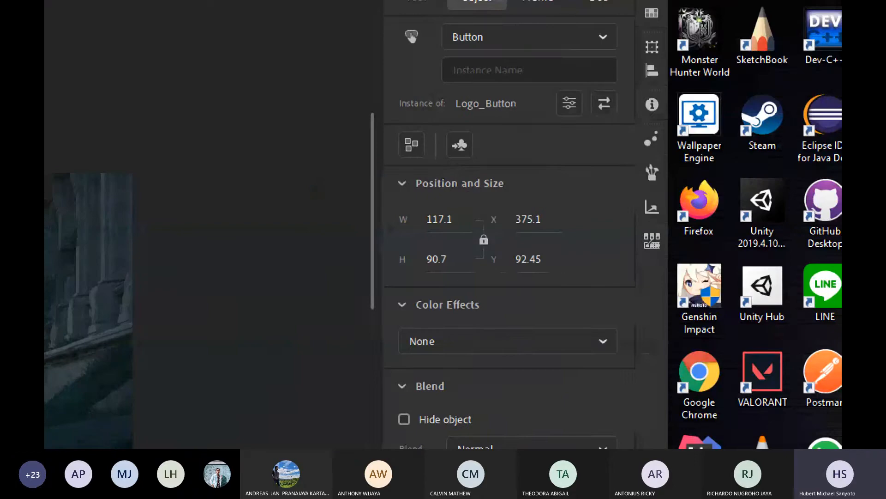
# Turn on Align to stage, centre the logo button horizontally and vertically on the stage, and save the document.
pyautogui.click(652, 70)
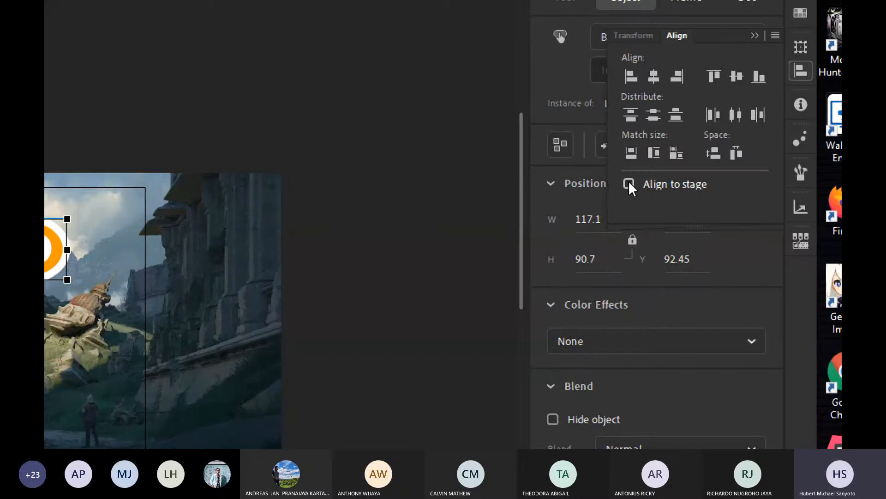
pyautogui.click(629, 183)
pyautogui.click(654, 76)
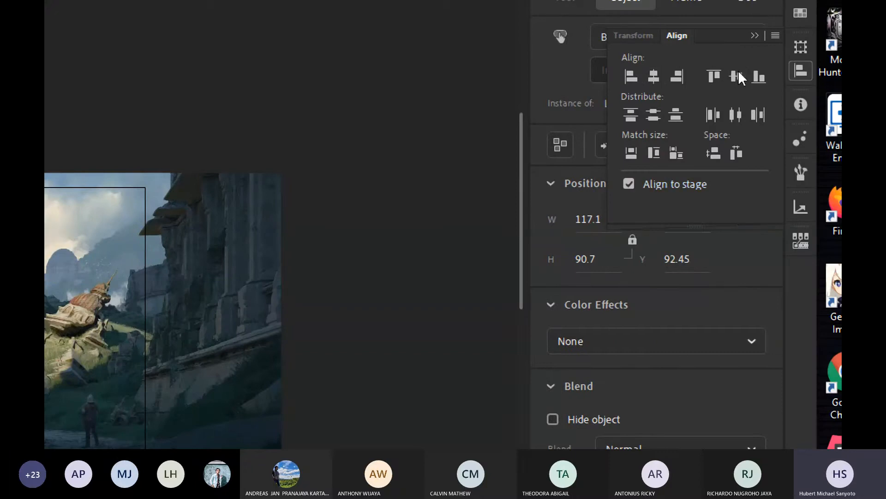
pyautogui.click(737, 77)
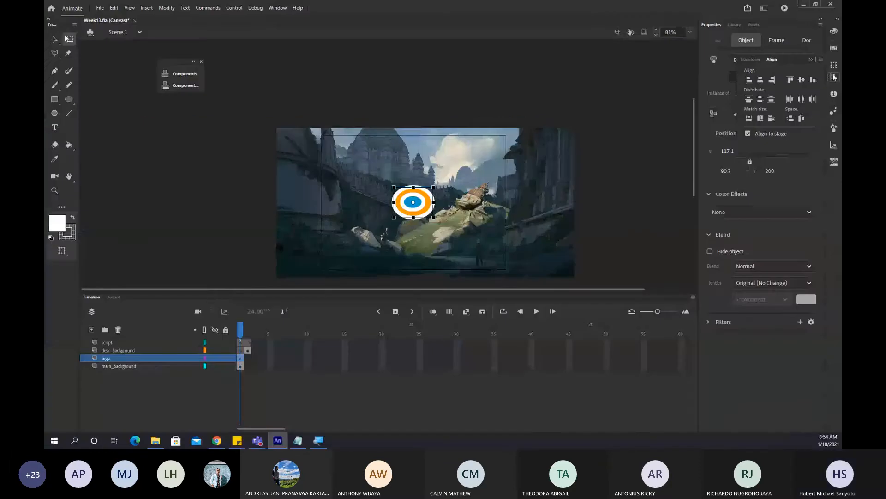
pyautogui.click(836, 78)
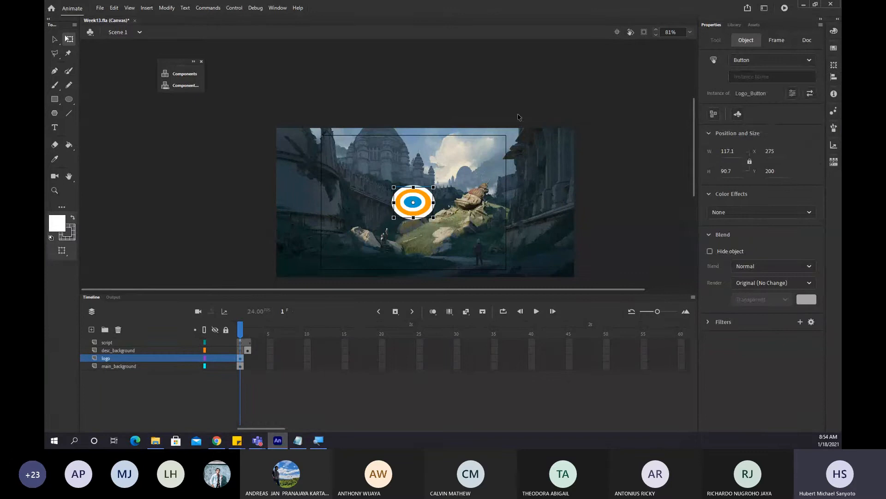
pyautogui.click(515, 95)
pyautogui.hotkey('ctrl', 's')
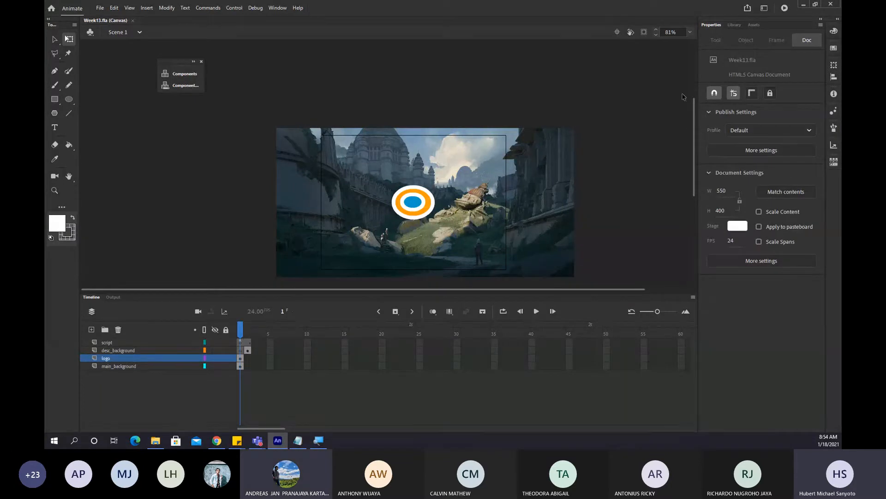
# Review the alignment options with the logo button selected and with nothing selected.
pyautogui.click(407, 198)
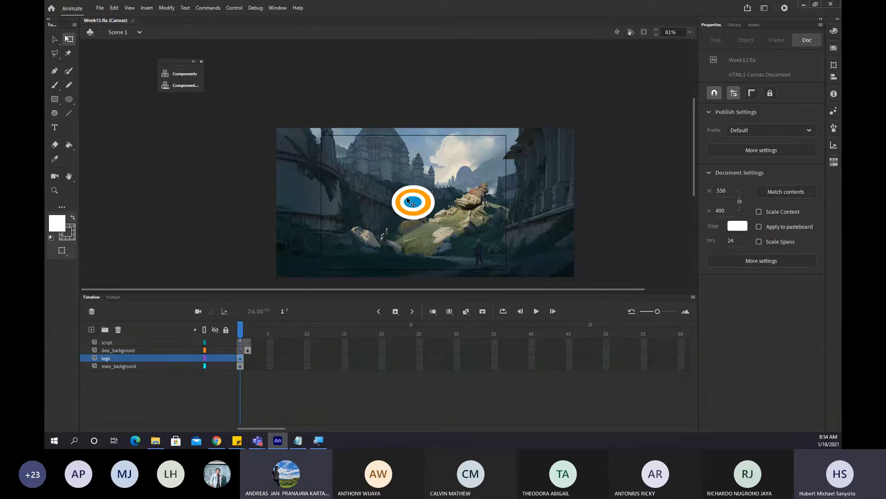
pyautogui.click(833, 78)
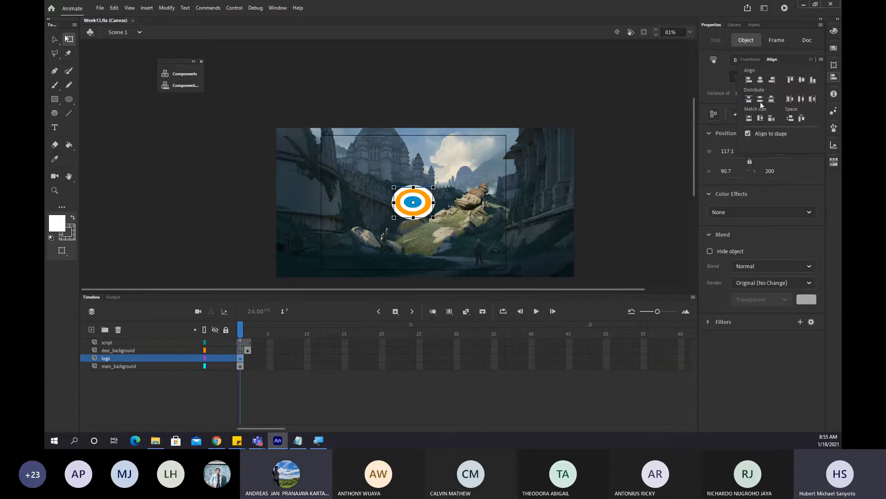
pyautogui.click(615, 97)
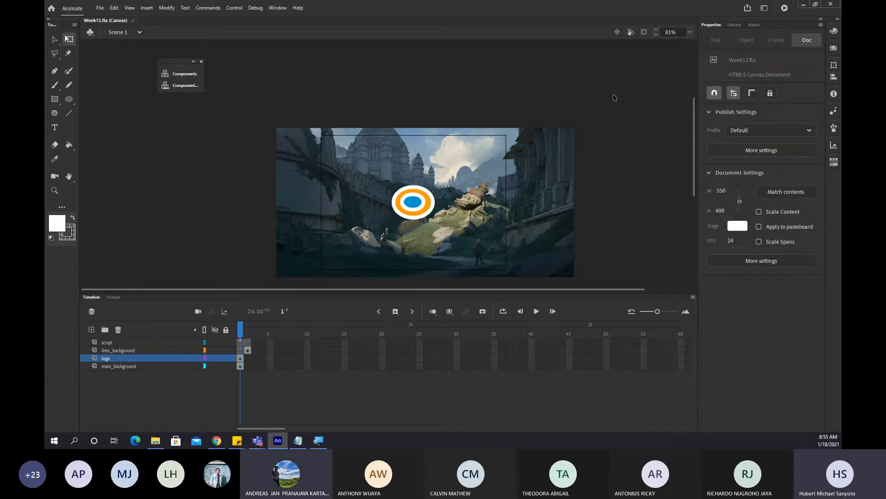
pyautogui.click(833, 77)
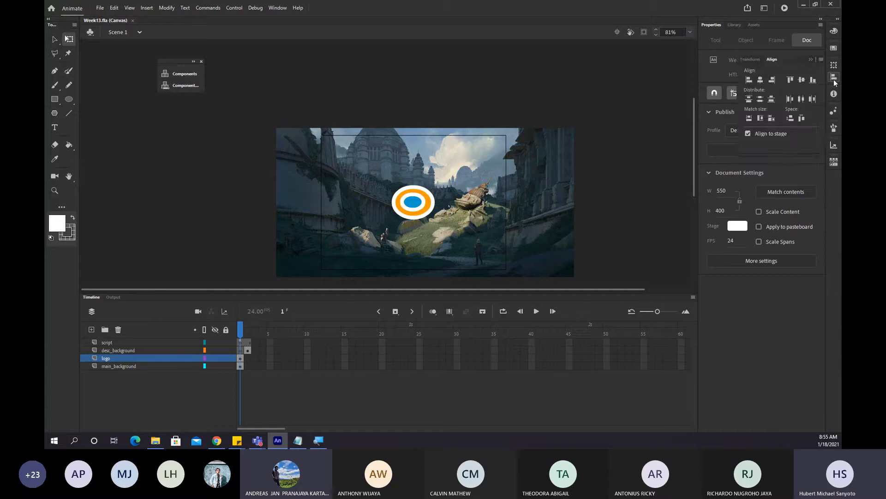
pyautogui.click(551, 83)
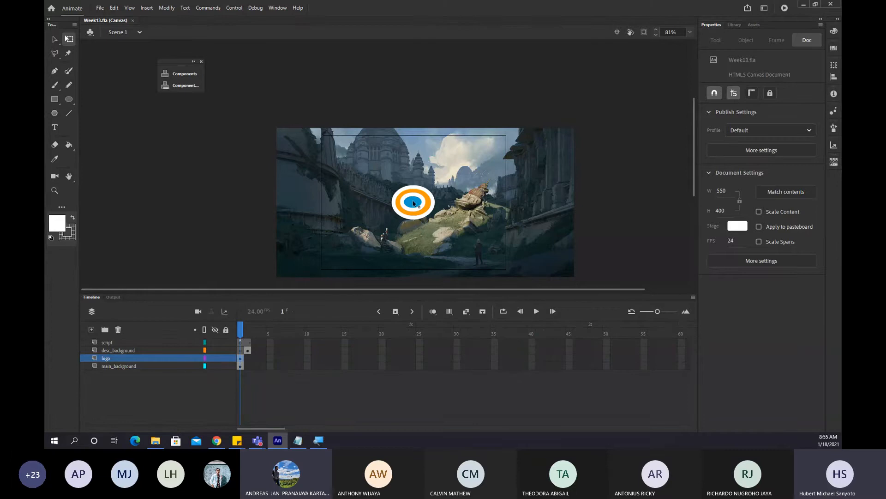
pyautogui.click(415, 204)
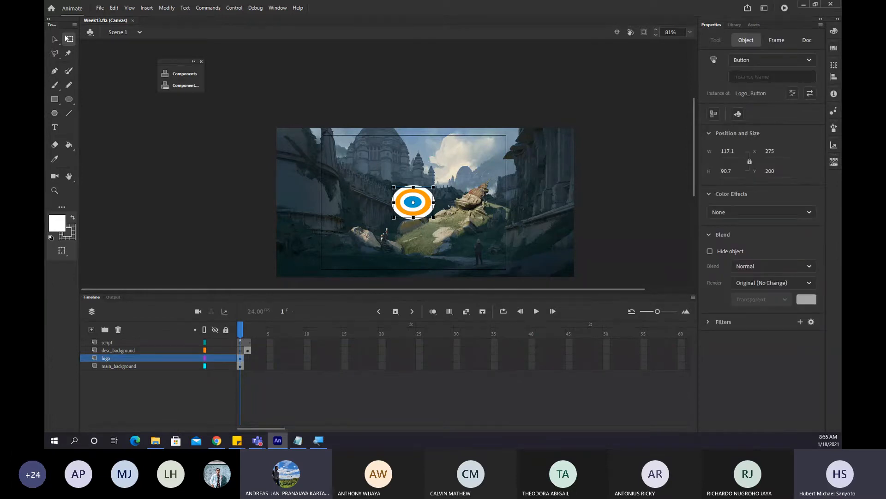
pyautogui.click(833, 77)
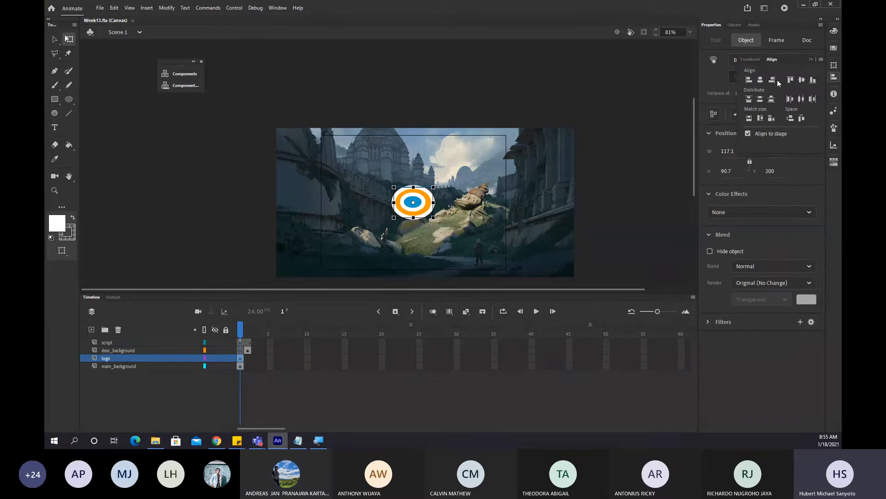
pyautogui.click(527, 104)
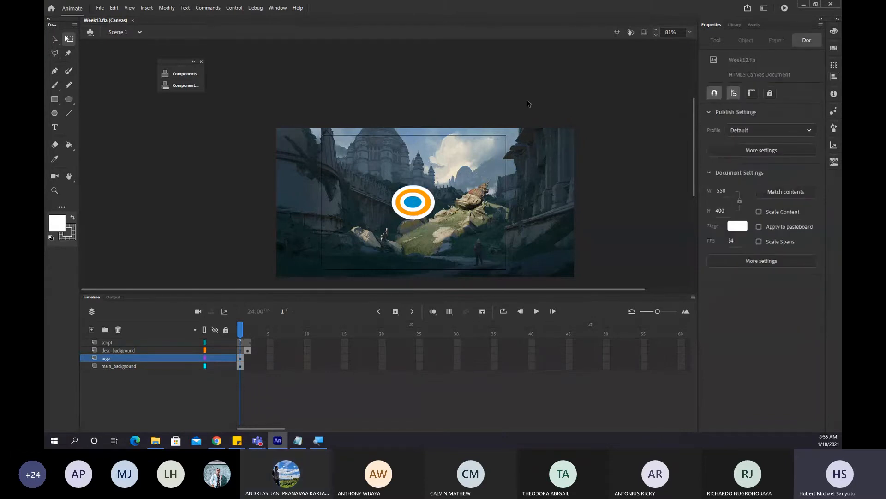
pyautogui.click(418, 200)
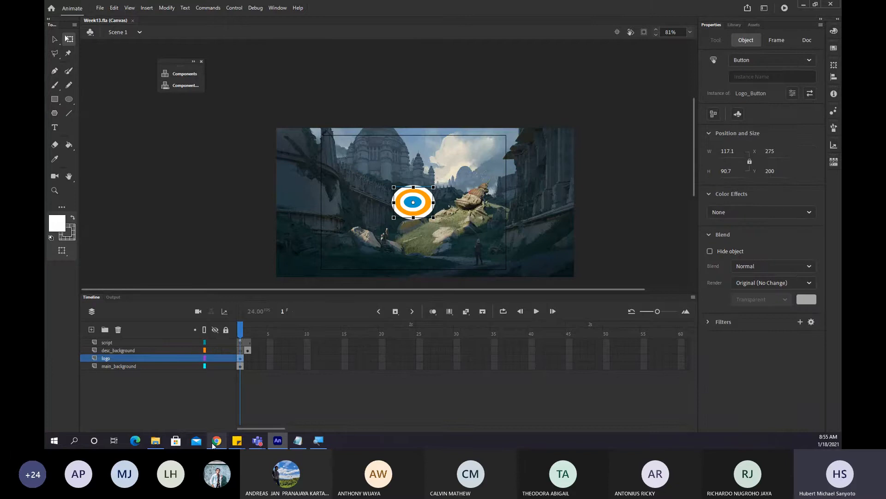
pyautogui.moveTo(217, 441)
pyautogui.click(213, 241)
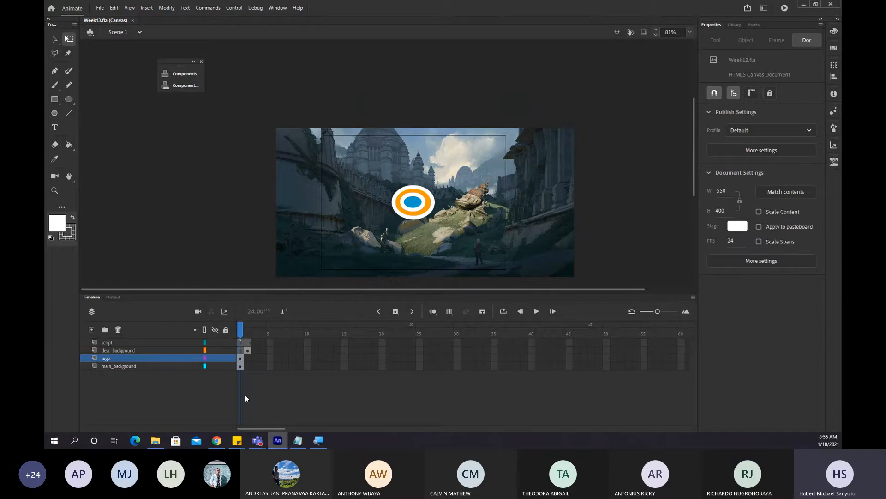
pyautogui.scroll(-3, 363, 185)
pyautogui.scroll(3, 363, 185)
# Check the description background on frame 2, and return to frame 1 of the script layer.
pyautogui.click(249, 328)
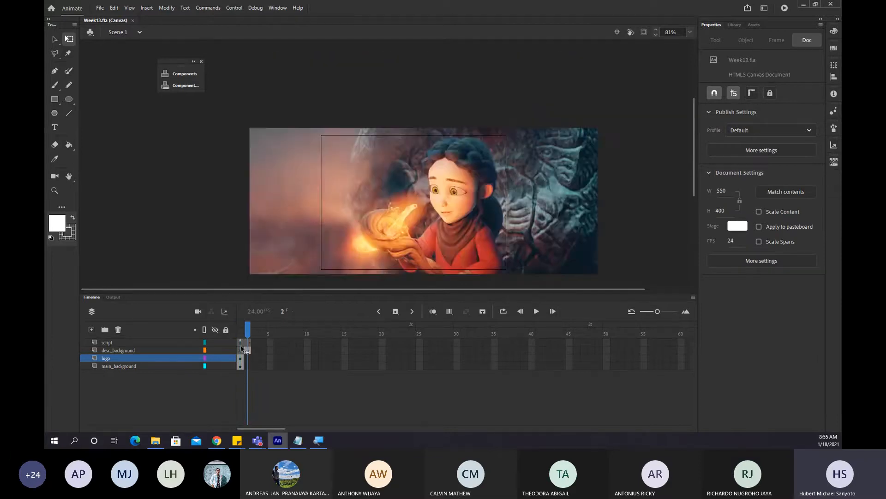
pyautogui.click(241, 330)
pyautogui.click(240, 343)
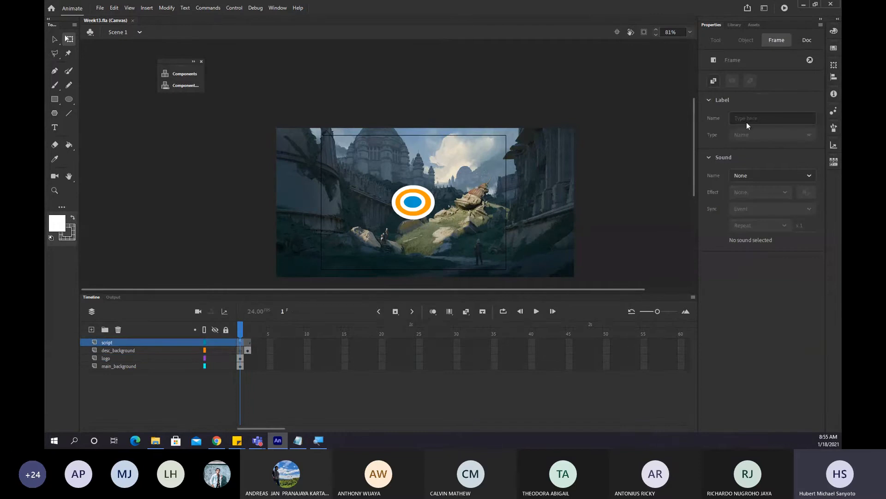
# Give the logo button on the stage the instance name btn_logo and save the document.
pyautogui.click(404, 211)
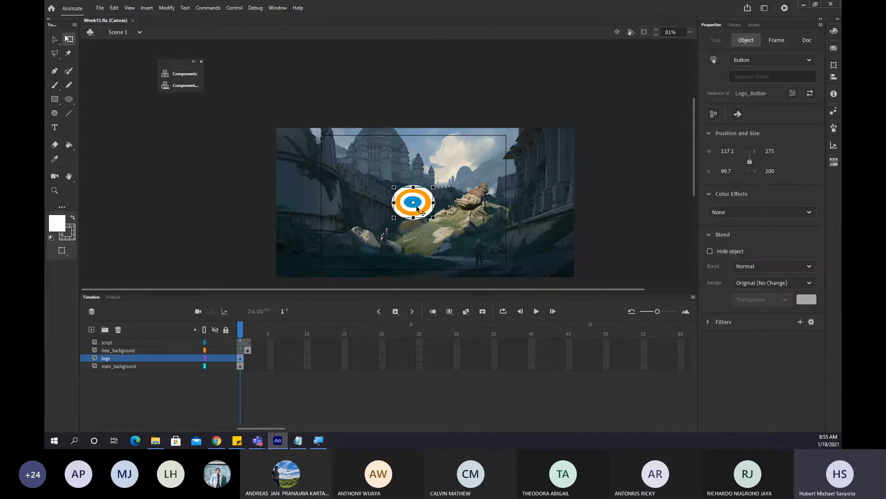
pyautogui.click(749, 74)
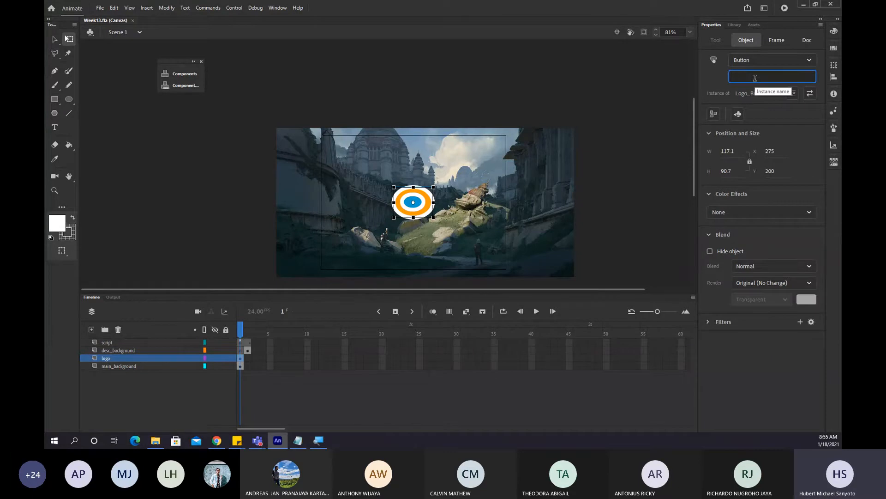
pyautogui.click(630, 108)
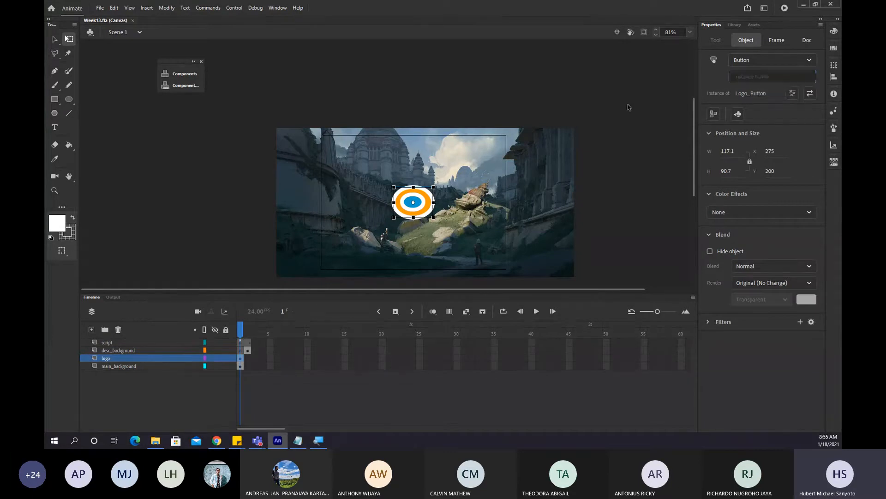
pyautogui.click(411, 203)
pyautogui.click(744, 77)
pyautogui.write('btn')
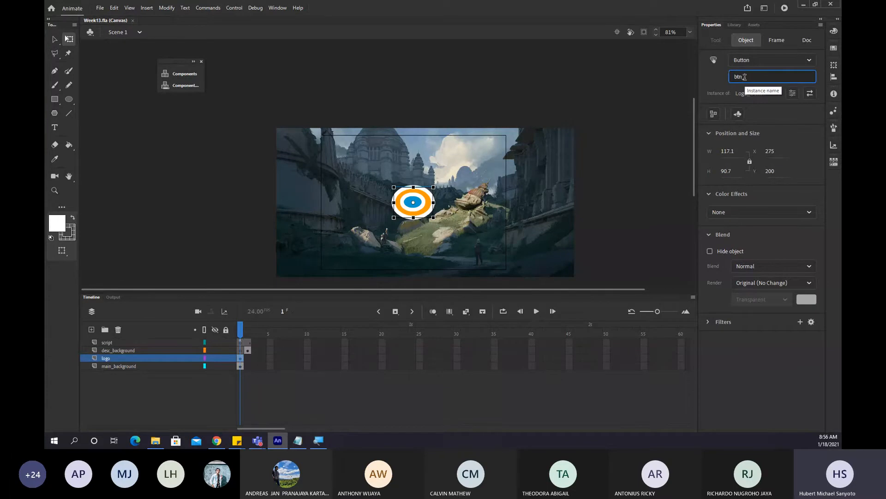
pyautogui.write('_logo')
pyautogui.click(463, 193)
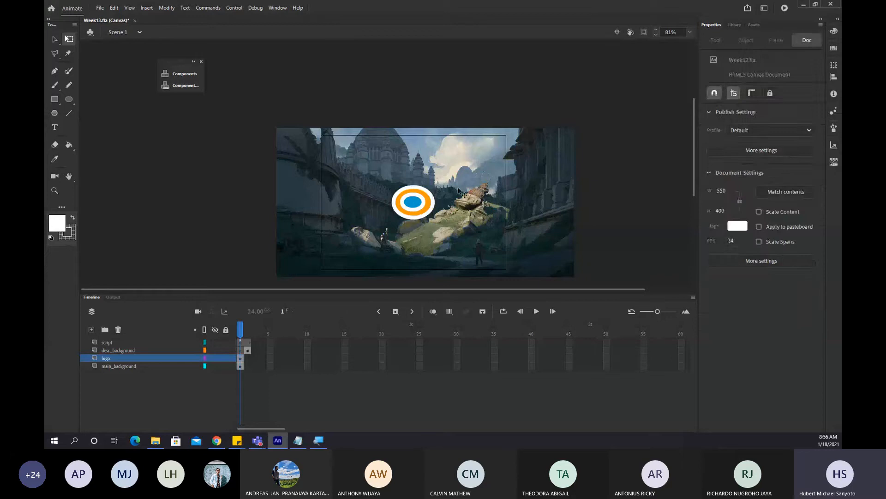
pyautogui.click(414, 216)
pyautogui.hotkey('ctrl', 's')
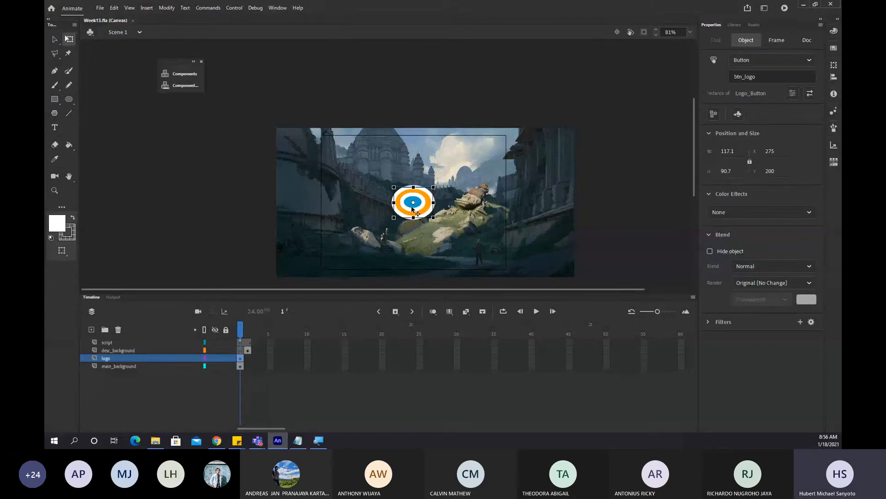
# In the script layer's frame 1 actions, add this.btn_logo.addEventListener('click', ) below this.stop(); with the handler argument left blank, and save.
pyautogui.click(240, 342)
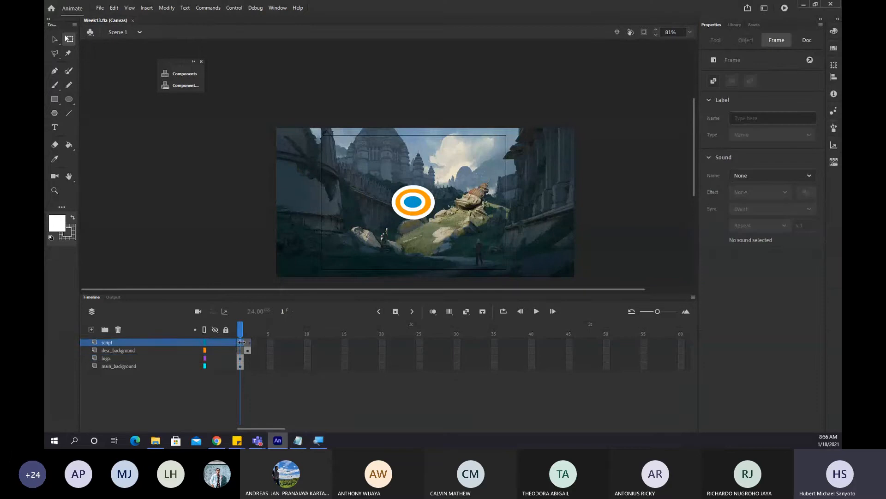
pyautogui.press('F9')
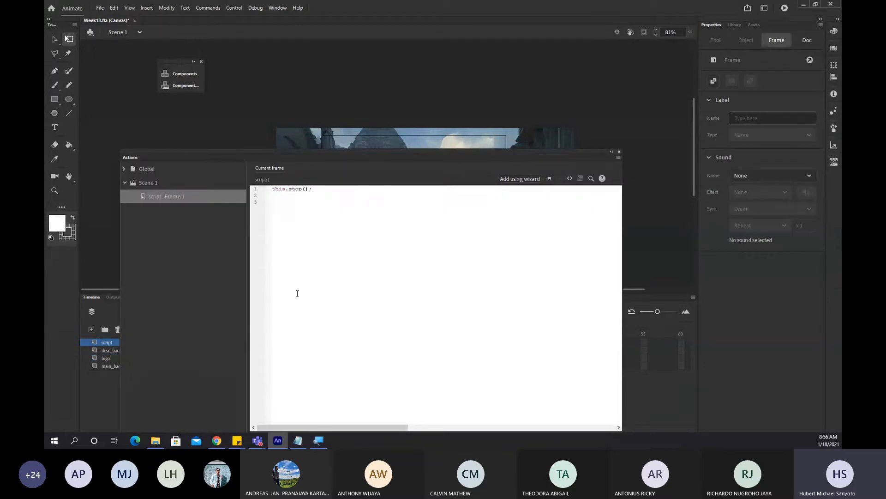
pyautogui.write('btn')
pyautogui.press('BackSpace')
pyautogui.press('BackSpace')
pyautogui.press('BackSpace')
pyautogui.press('BackSpace')
pyautogui.write('this.')
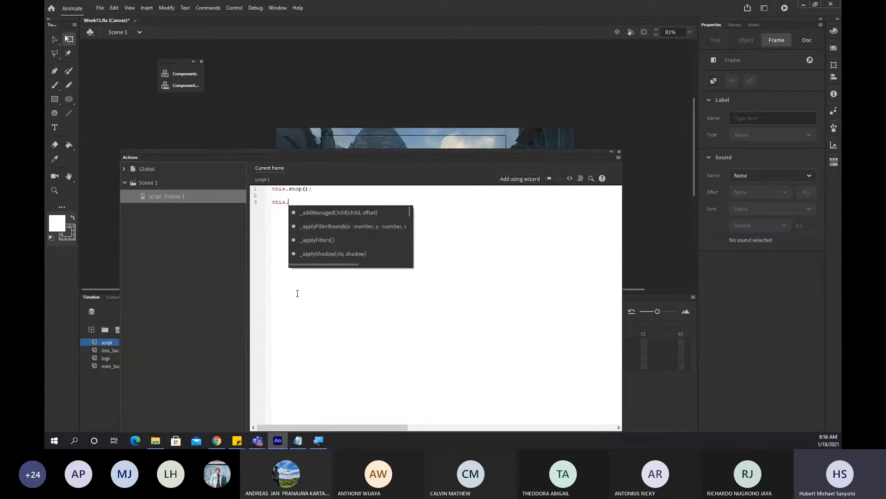
pyautogui.write("btn_logo.addEventListener('cli")
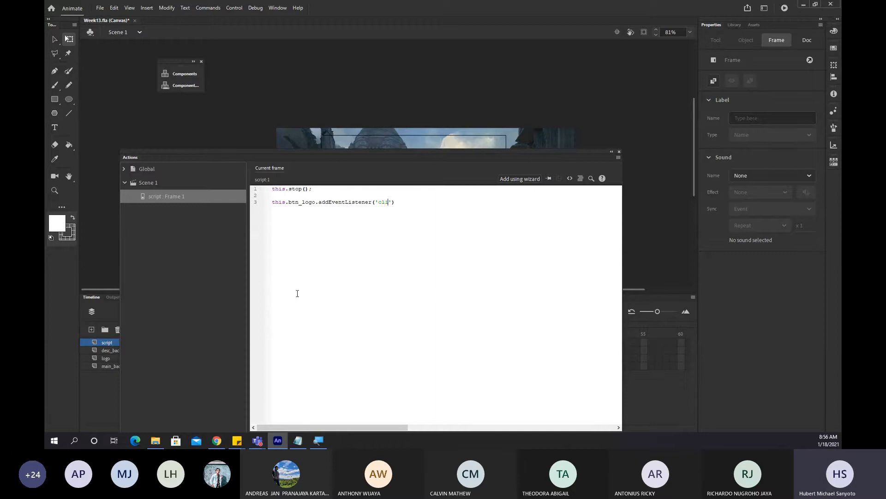
pyautogui.press('BackSpace')
pyautogui.press('BackSpace')
pyautogui.write("'click',")
pyautogui.hotkey('ctrl', 's')
# Insert an empty function gotoDesc() { } between this.stop(); and the btn_logo click listener, and save the document.
pyautogui.press('Right')
pyautogui.press('Return')
pyautogui.press('Return')
pyautogui.press('Return')
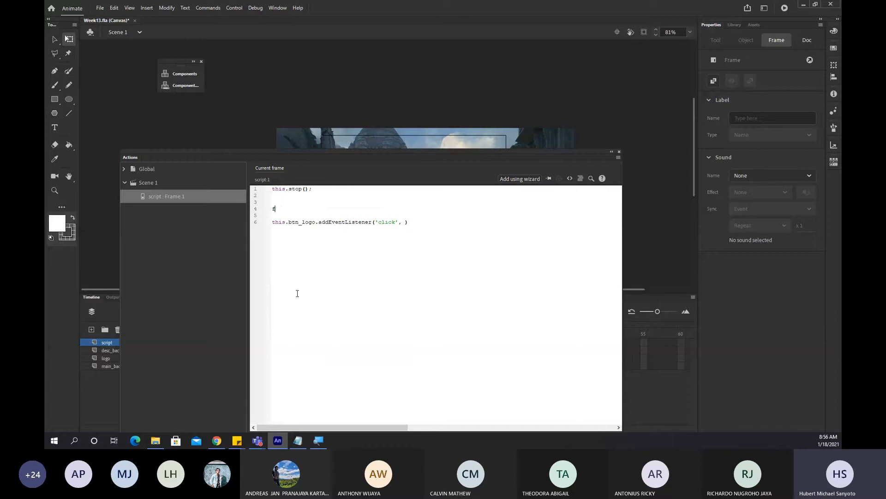
pyautogui.press('BackSpace')
pyautogui.press('BackSpace')
pyautogui.write('fu')
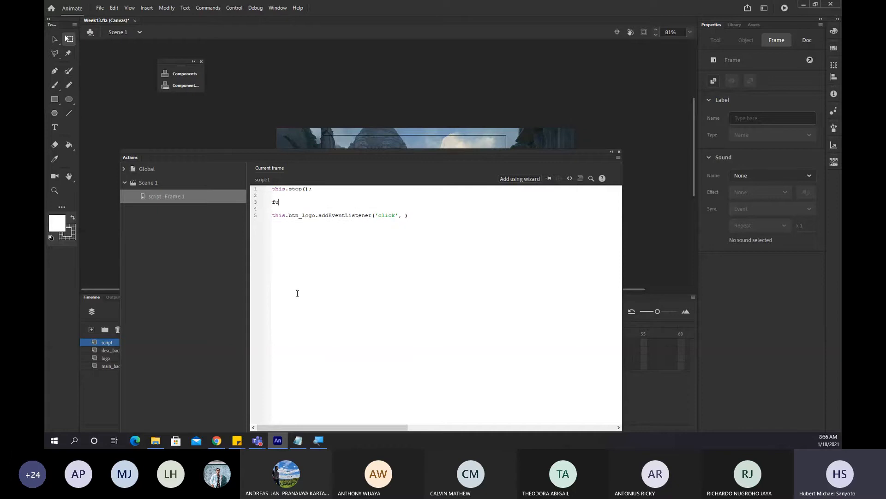
pyautogui.write('nction gotoDesc() {')
pyautogui.press('Return')
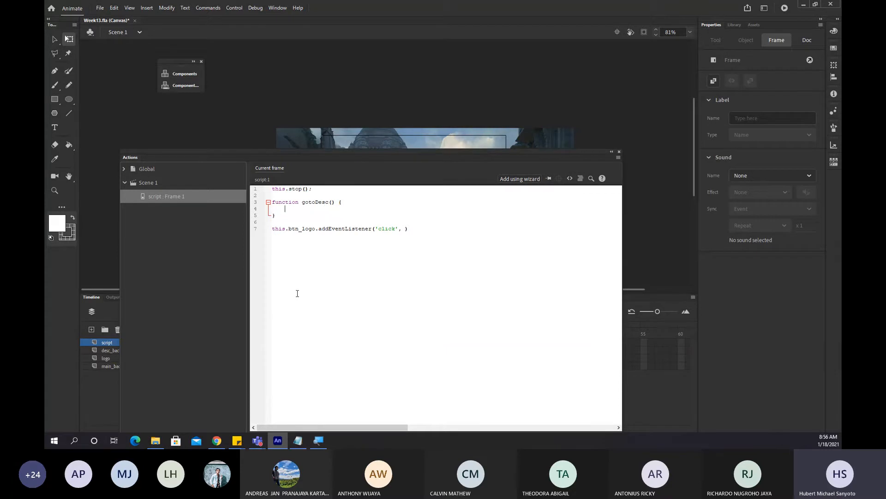
pyautogui.hotkey('ctrl', 's')
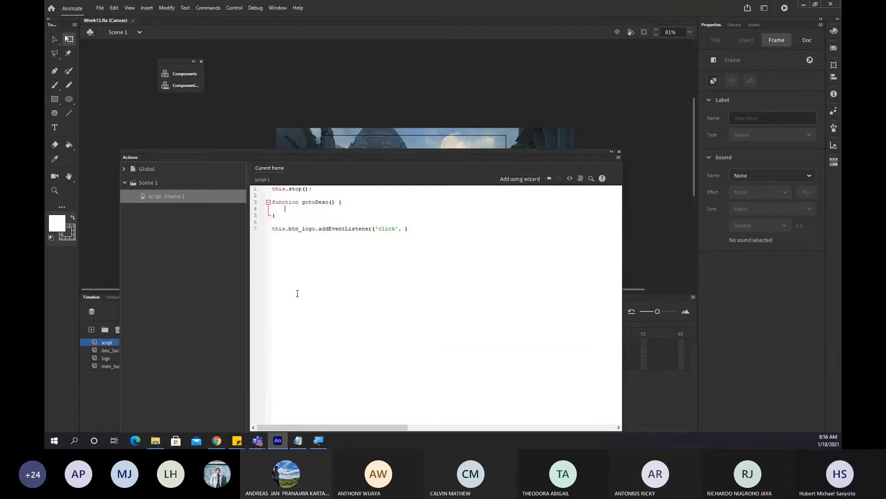
# Make the gotoDesc function in the frame 1 script call this.play(); and save the document.
pyautogui.write('this')
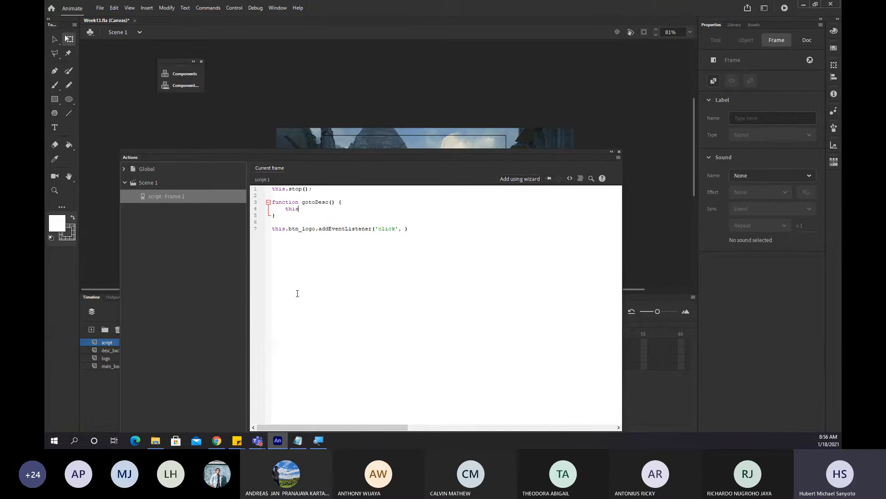
pyautogui.write('.pla()')
pyautogui.press('BackSpace')
pyautogui.press('BackSpace')
pyautogui.write('y();')
pyautogui.hotkey('ctrl', 's')
# Complete the btn_logo click listener with gotoDesc.bind(this) as its handler and close the script editor.
pyautogui.hotkey('ctrl', 'End')
pyautogui.press('Up')
pyautogui.press('Up')
pyautogui.click(404, 229)
pyautogui.write('t')
pyautogui.press('BackSpace')
pyautogui.write('gotoDesc.')
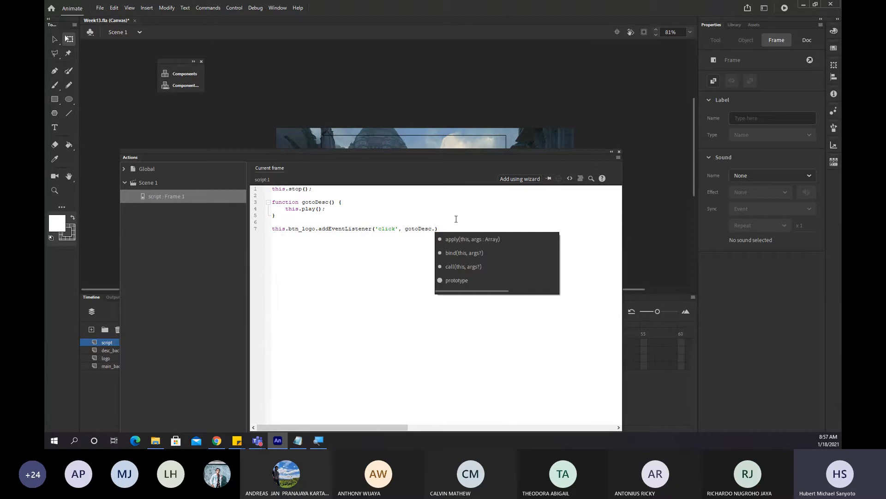
pyautogui.press('Down')
pyautogui.press('Return')
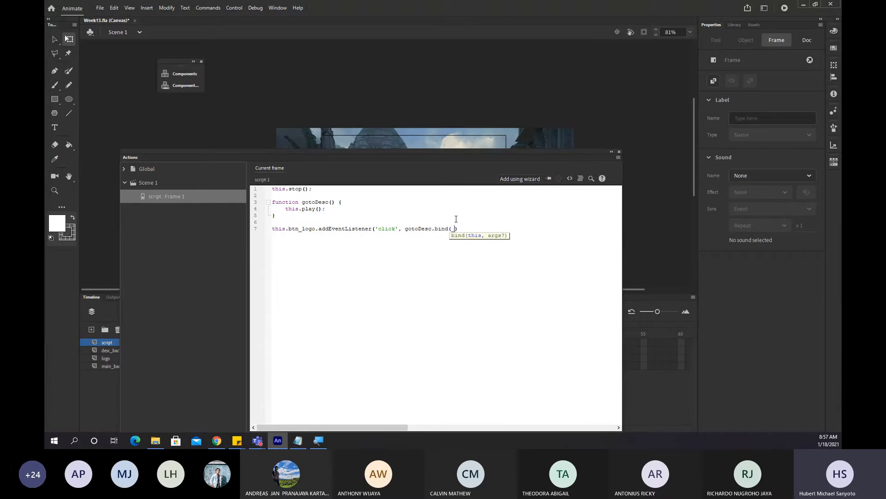
pyautogui.write(')this')
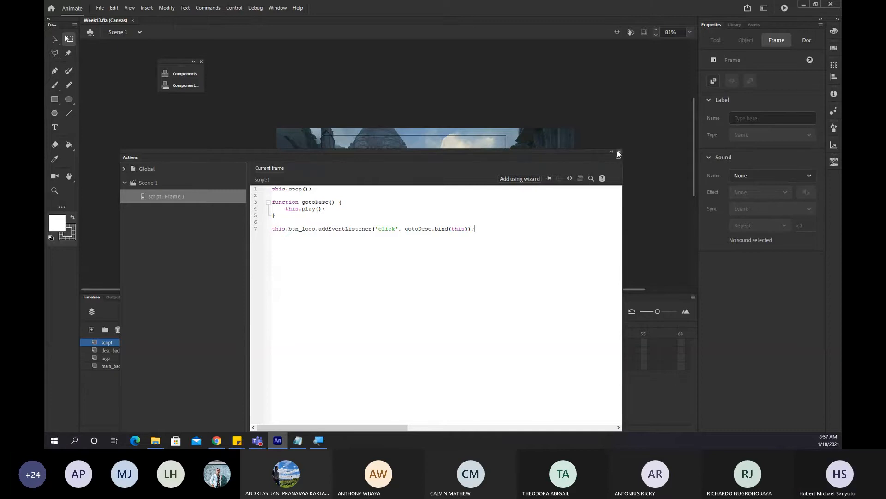
pyautogui.press('F9')
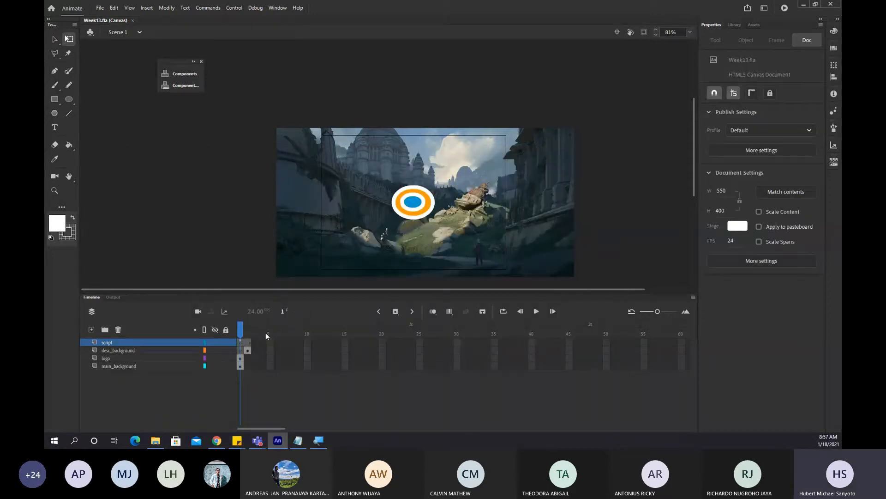
# Examine frames 1 and 2 on the timeline to compare the main screen with the description background.
pyautogui.click(248, 350)
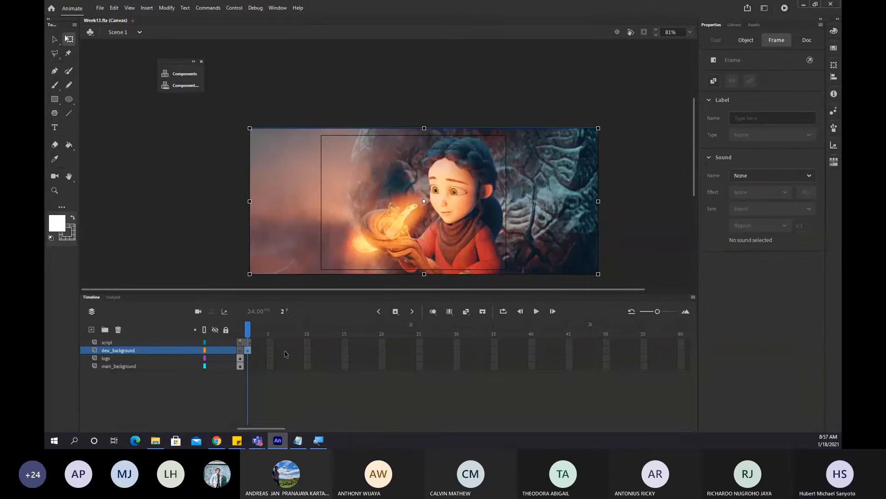
pyautogui.click(345, 351)
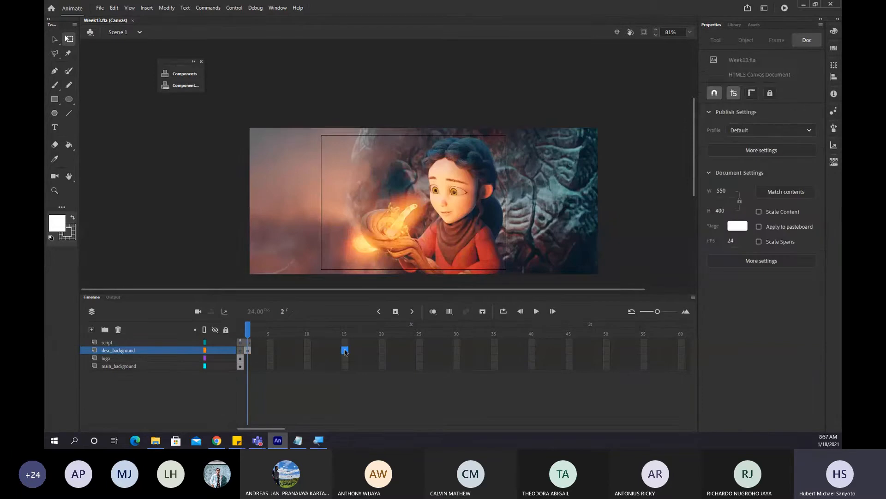
pyautogui.moveTo(249, 336); pyautogui.dragTo(240, 335)
pyautogui.click(249, 335)
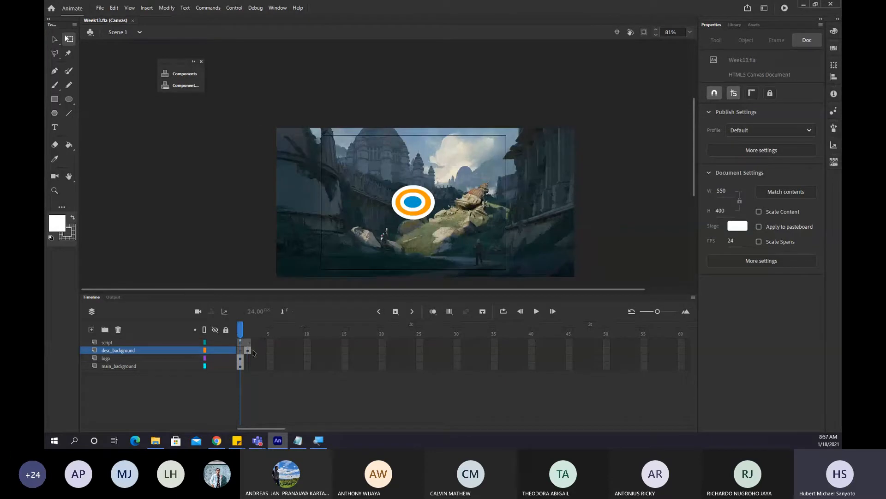
pyautogui.click(249, 333)
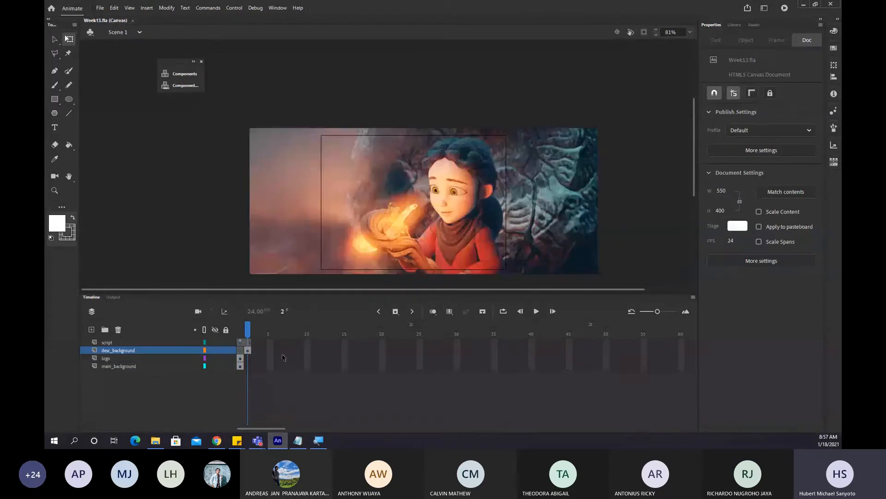
pyautogui.moveTo(249, 331)
pyautogui.mouseDown()
pyautogui.moveTo(240, 334)
pyautogui.moveTo(250, 333)
pyautogui.mouseUp()
pyautogui.click(239, 331)
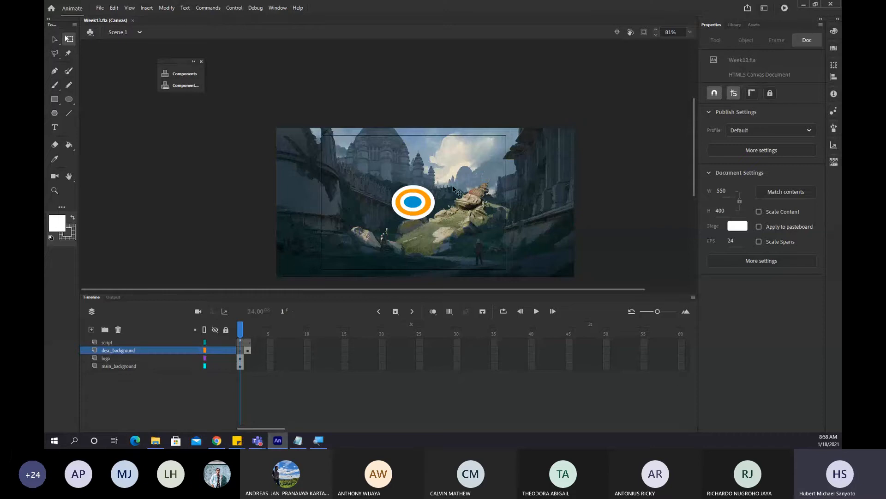
pyautogui.moveTo(241, 336); pyautogui.dragTo(250, 336)
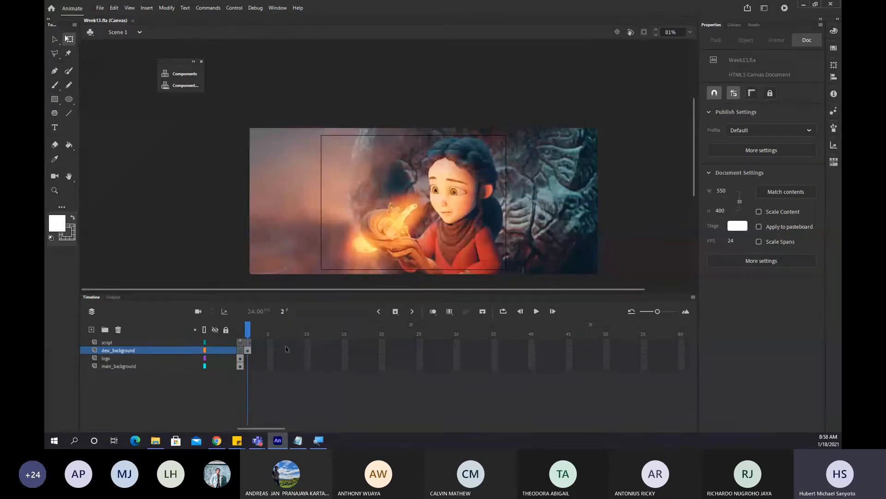
# Extend the desc_background layer's frames to frame 10 and return the playhead to frame 1.
pyautogui.click(308, 350)
pyautogui.press('F5')
pyautogui.click(240, 334)
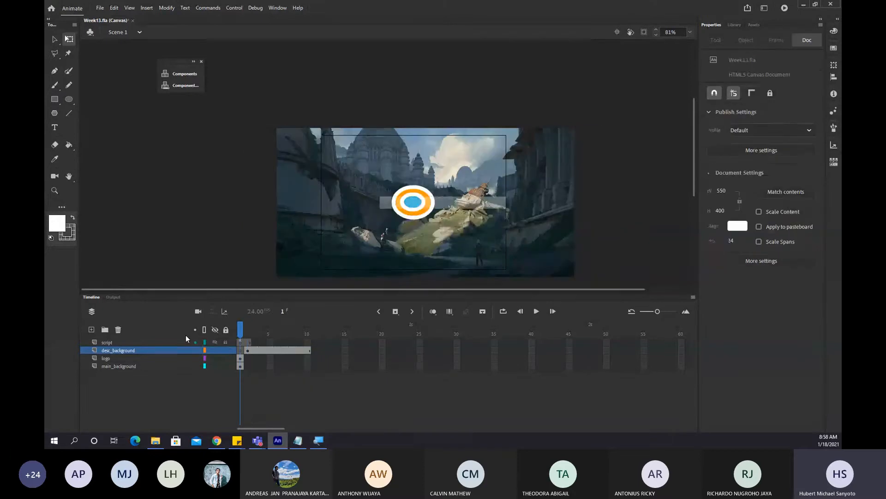
# Test the movie in the browser by activating the logo button, and return to Animate.
pyautogui.hotkey('ctrl', 'Return')
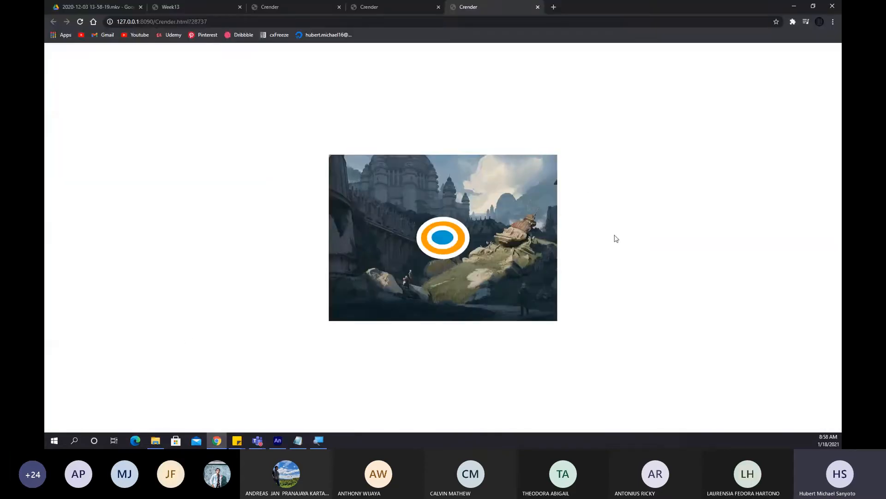
pyautogui.click(442, 247)
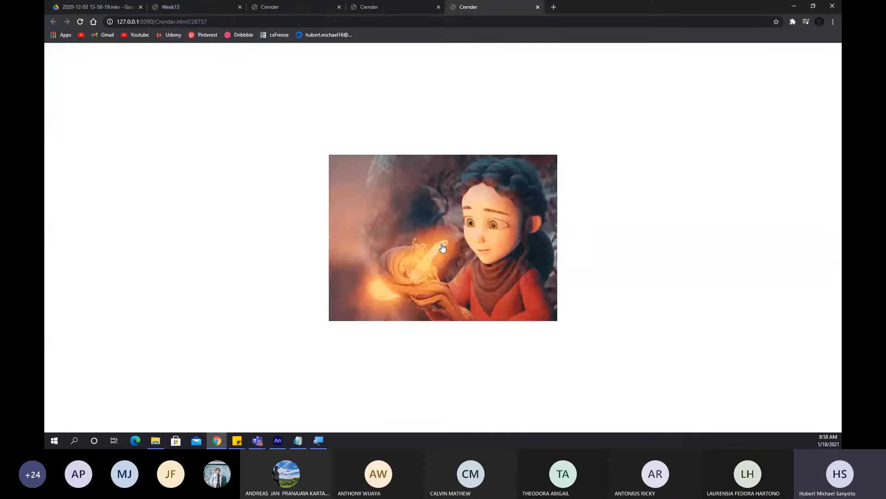
pyautogui.click(442, 247)
pyautogui.click(794, 6)
pyautogui.click(92, 298)
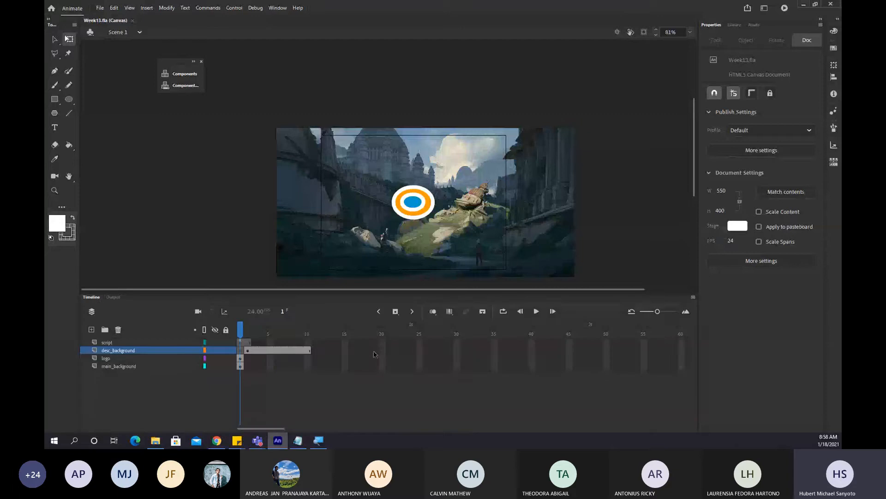
# Add a keyframe at frame 10 of the script layer, give it the script this.stop(); and save.
pyautogui.click(307, 343)
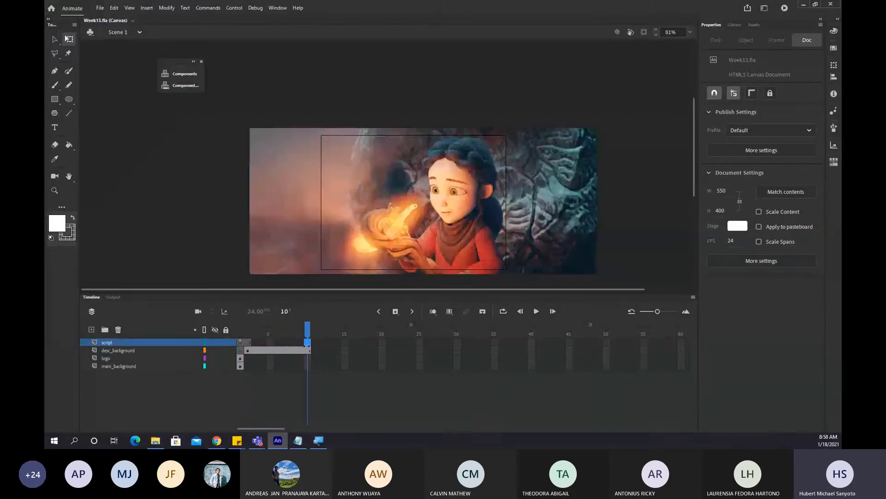
pyautogui.press('F5')
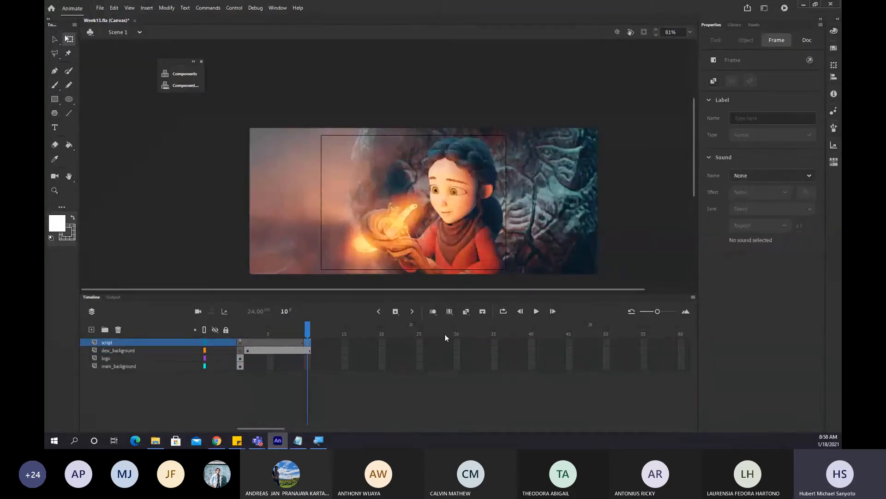
pyautogui.press('F9')
pyautogui.write('this,stop()')
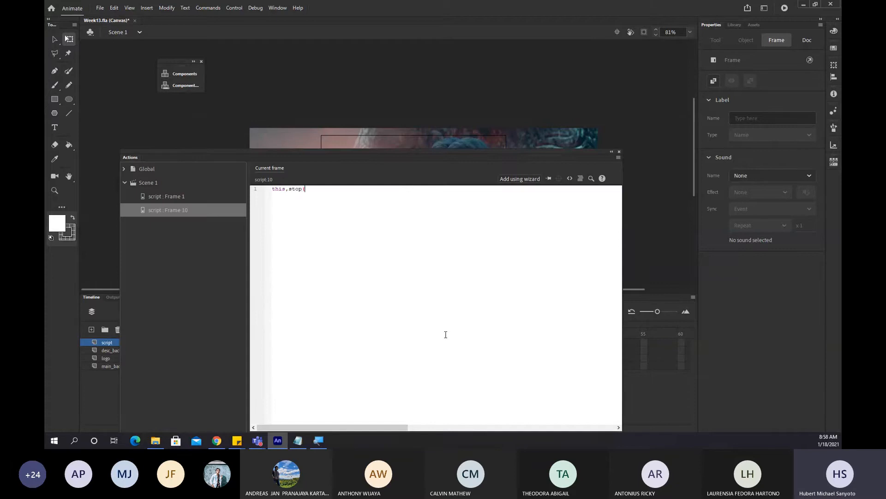
pyautogui.press('BackSpace')
pyautogui.press('BackSpace')
pyautogui.press('BackSpace')
pyautogui.press('BackSpace')
pyautogui.press('BackSpace')
pyautogui.press('BackSpace')
pyautogui.press('BackSpace')
pyautogui.write('.stop();')
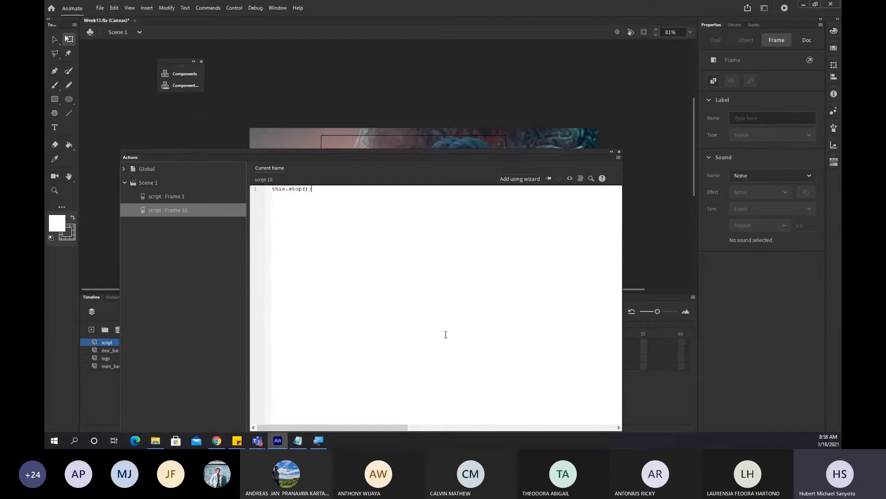
pyautogui.hotkey('ctrl', 's')
pyautogui.moveTo(377, 152); pyautogui.dragTo(683, 84)
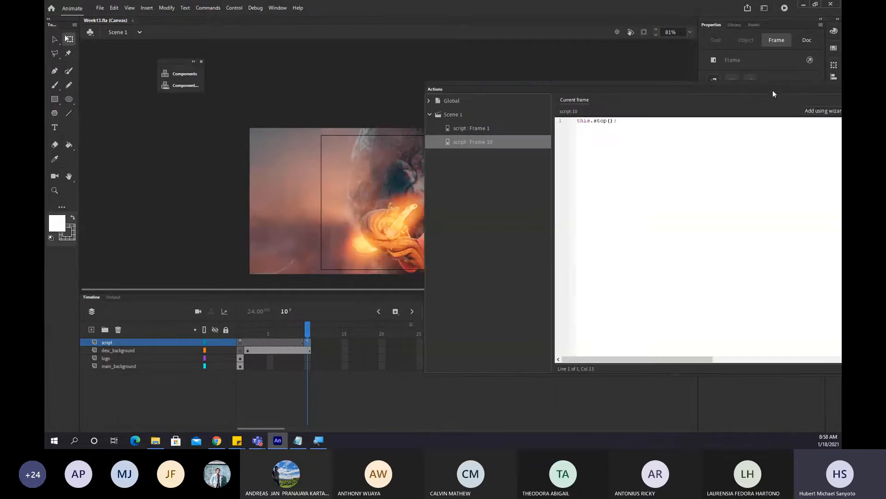
pyautogui.moveTo(774, 94); pyautogui.dragTo(791, 47)
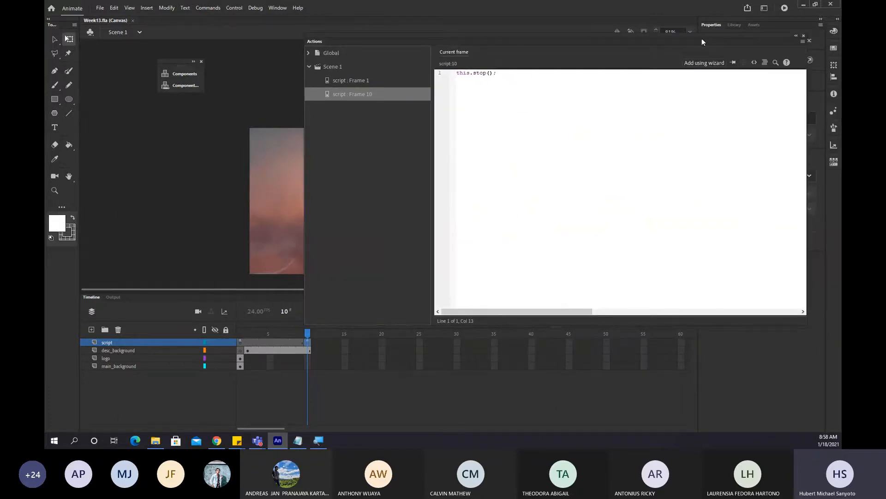
pyautogui.moveTo(702, 37); pyautogui.dragTo(755, 57)
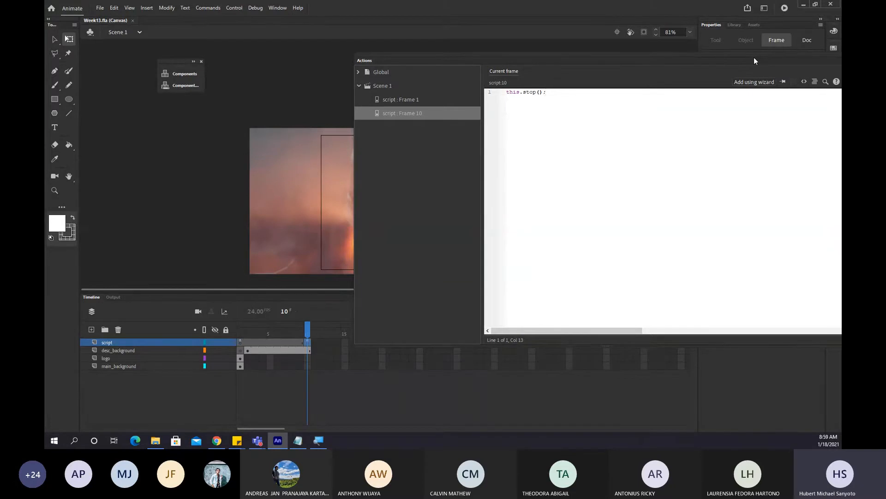
pyautogui.moveTo(755, 58); pyautogui.dragTo(659, 68)
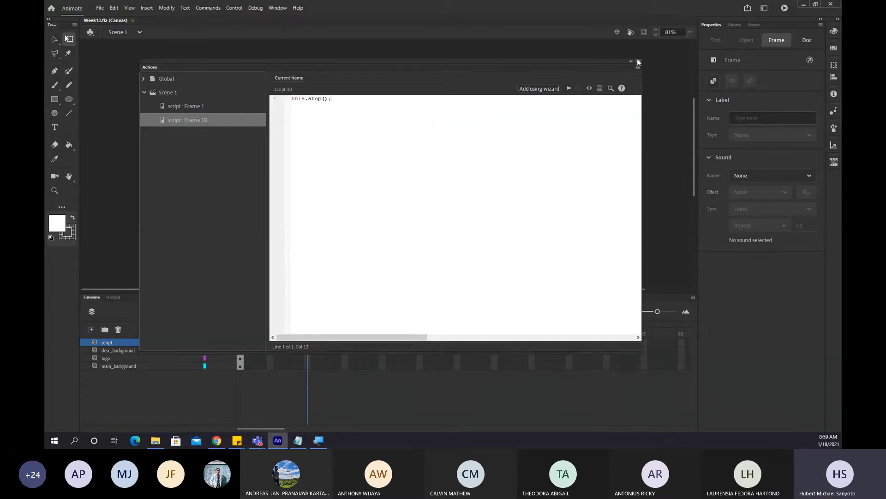
# Close the script editor, test the logo button again in the browser, close that preview and return to Animate.
pyautogui.click(639, 61)
pyautogui.hotkey('ctrl', 'Return')
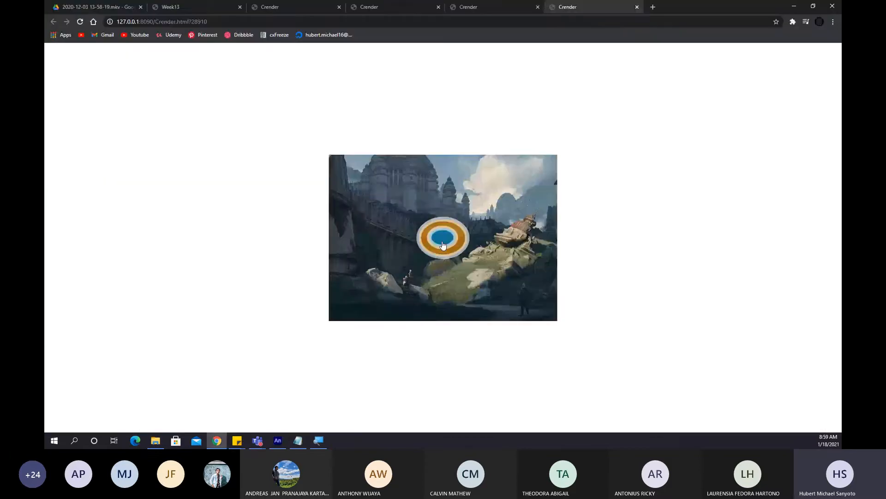
pyautogui.click(443, 244)
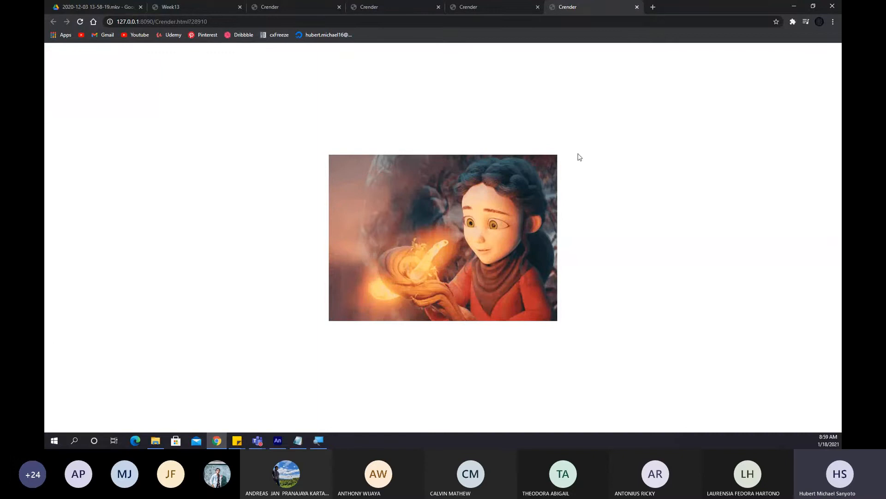
pyautogui.click(638, 6)
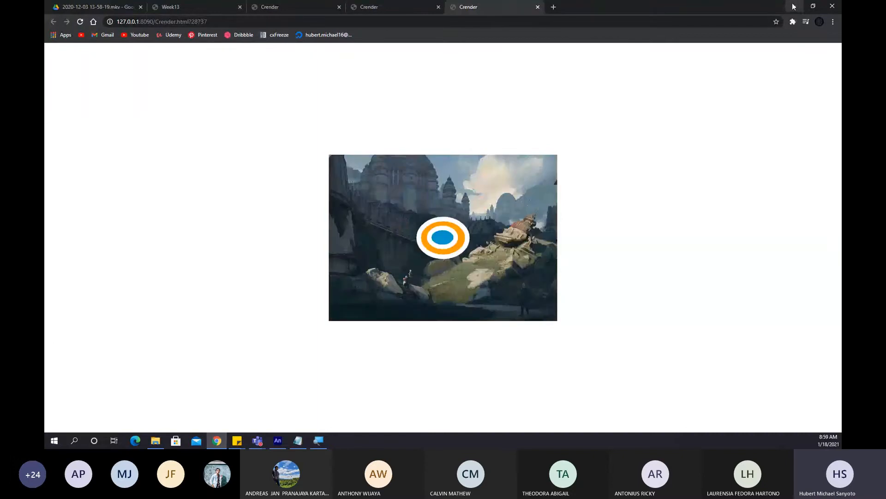
pyautogui.click(794, 6)
pyautogui.click(83, 297)
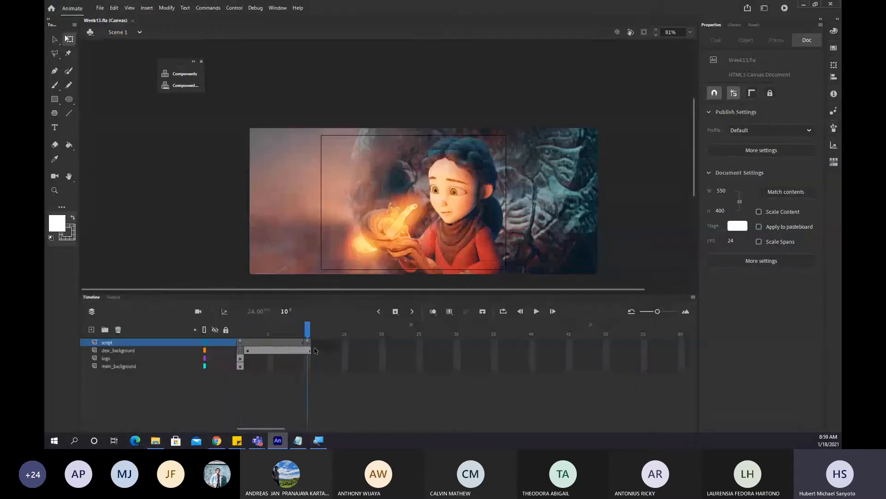
# Open the script on frame 1 of the script layer and highlight the play() call inside gotoDesc.
pyautogui.moveTo(268, 333); pyautogui.dragTo(308, 332)
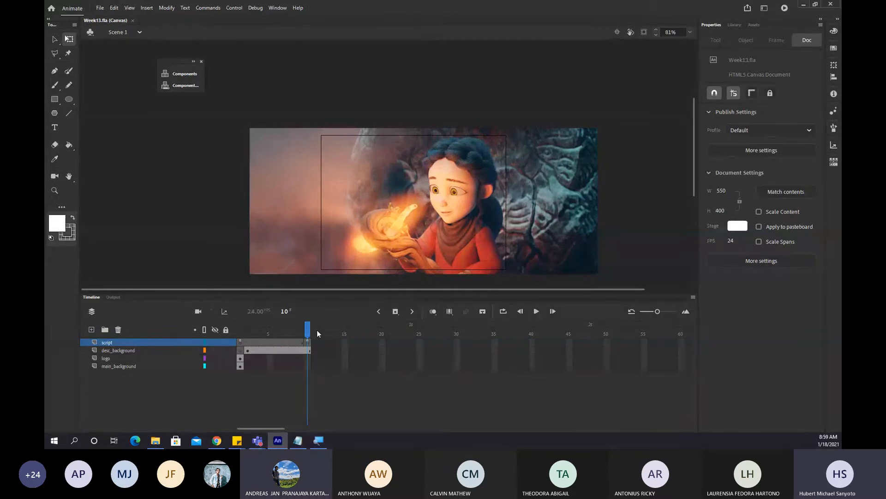
pyautogui.click(240, 333)
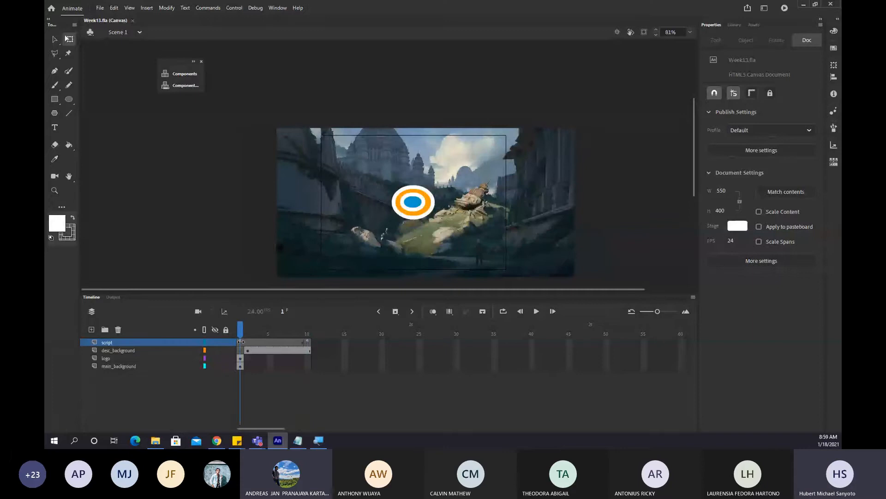
pyautogui.click(241, 342)
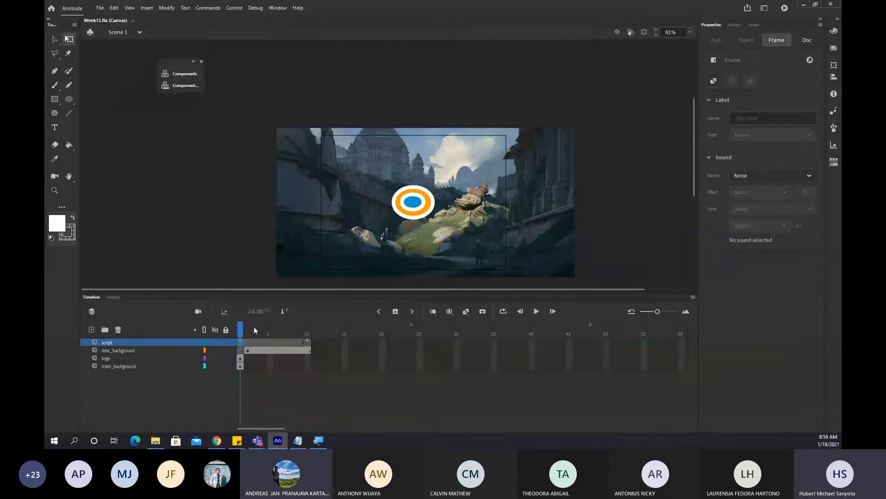
pyautogui.press('F9')
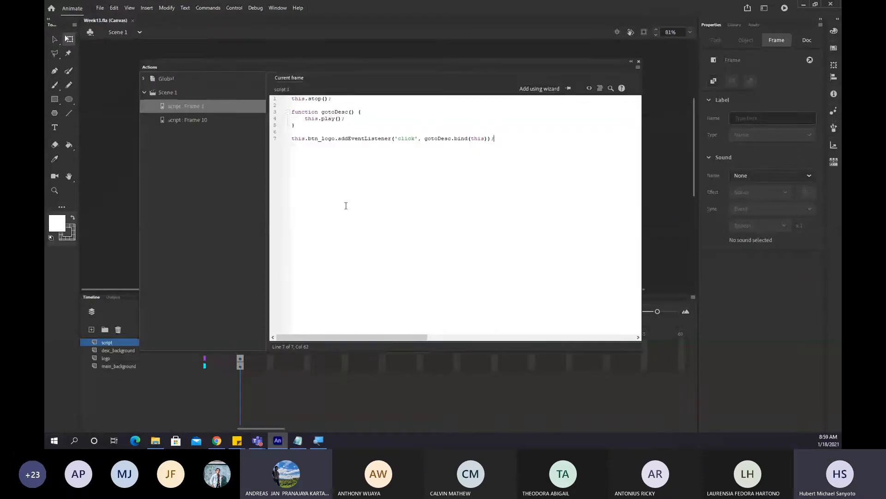
pyautogui.moveTo(349, 119); pyautogui.dragTo(337, 119)
pyautogui.click(345, 119)
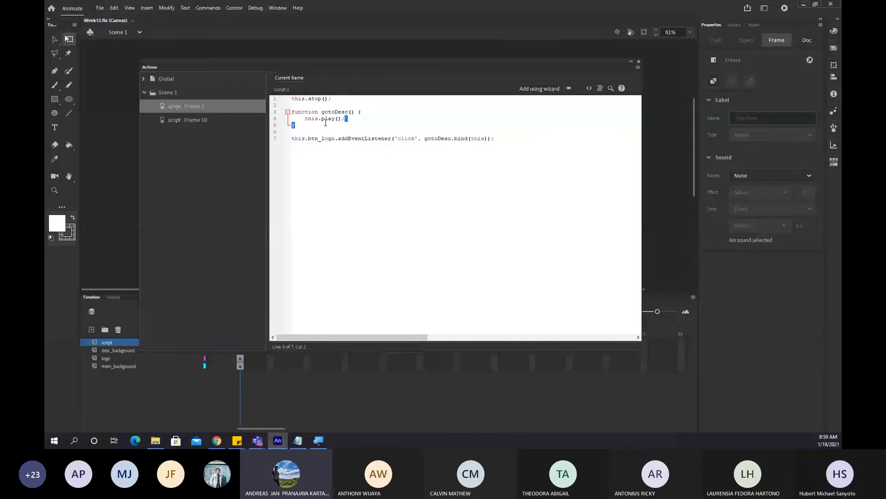
pyautogui.keyDown('shift'); pyautogui.click(323, 121); pyautogui.keyUp('shift')
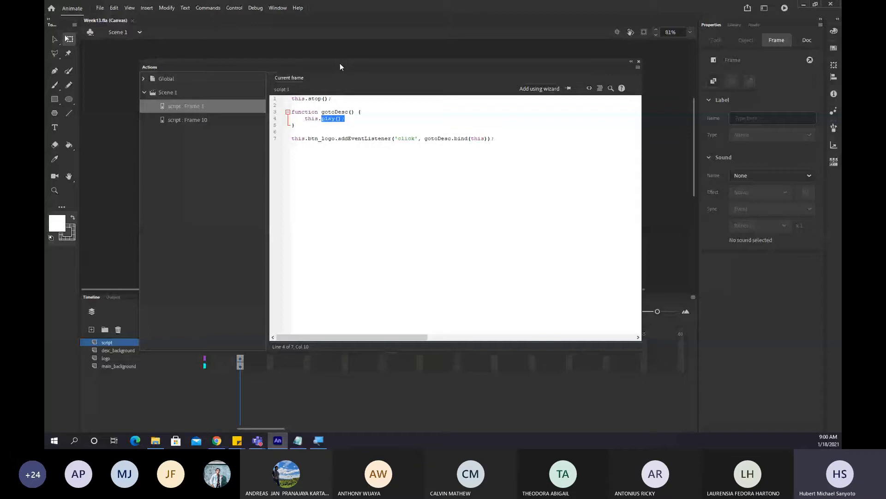
pyautogui.moveTo(340, 63); pyautogui.dragTo(555, 30)
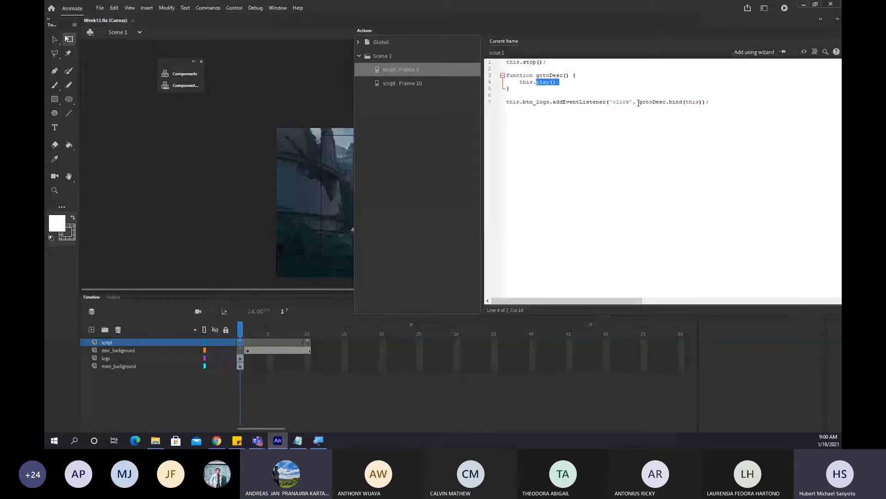
pyautogui.click(714, 103)
pyautogui.write('this.')
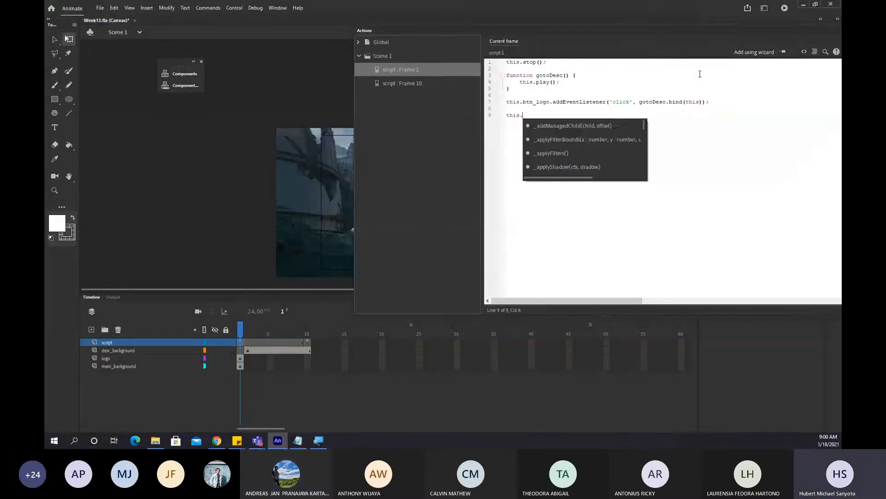
pyautogui.write('gotoAnd')
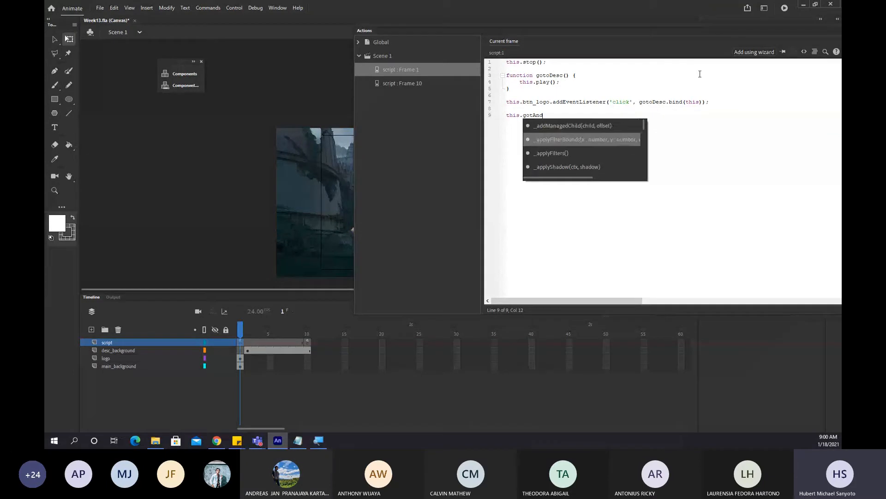
pyautogui.moveTo(545, 116); pyautogui.dragTo(507, 109)
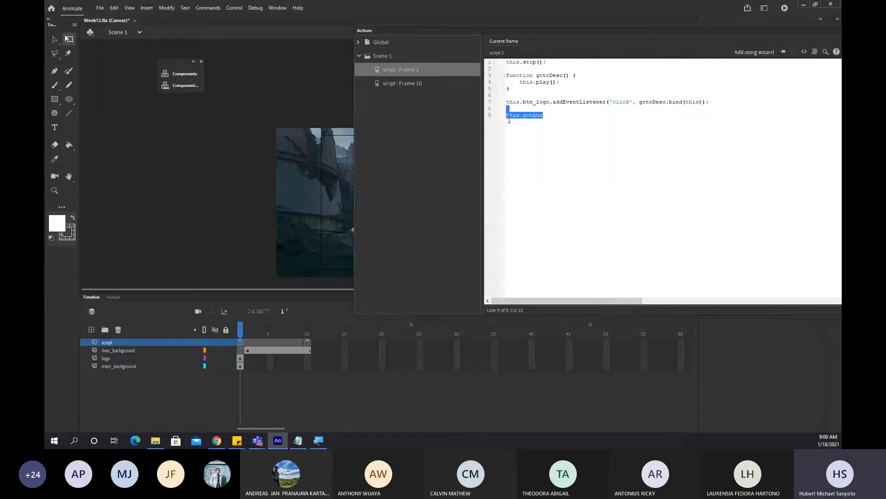
pyautogui.press('BackSpace')
pyautogui.press('BackSpace')
# Try adding the line this.gotoAndPlay(14) below the click listener in the frame 1 script.
pyautogui.press('Return')
pyautogui.press('Return')
pyautogui.write('this.go')
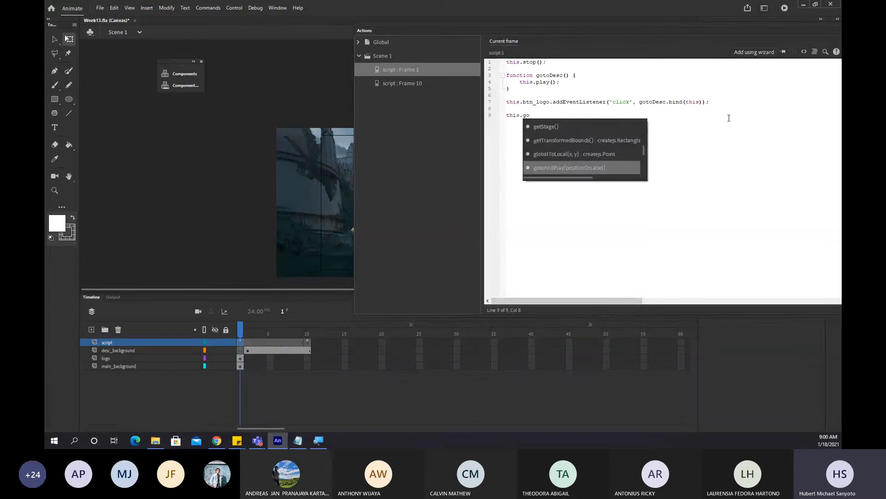
pyautogui.press('Return')
pyautogui.write('()')
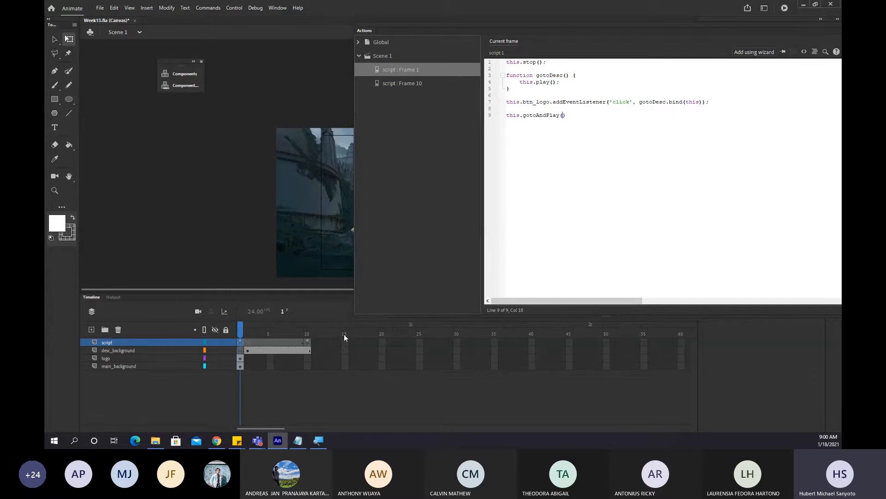
pyautogui.write('14')
pyautogui.press('End')
pyautogui.click(489, 116)
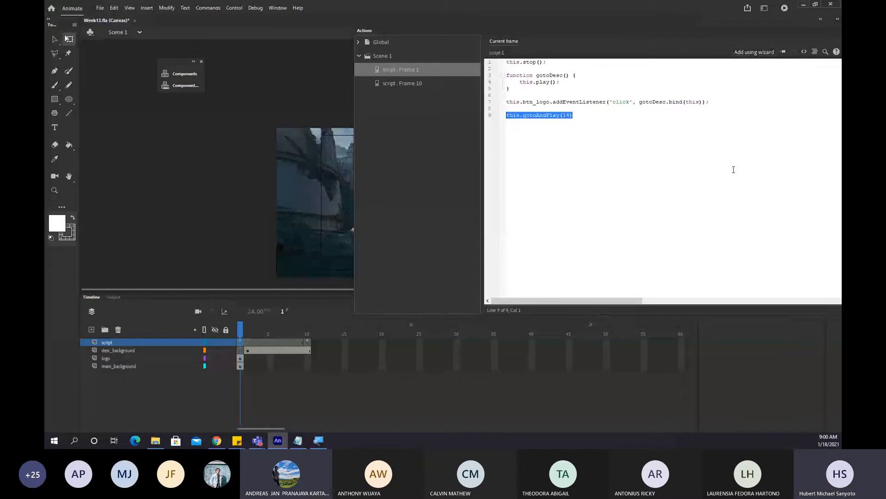
# Delete the gotoAndPlay line from the frame 1 script, save the document and close the script editor.
pyautogui.press('BackSpace')
pyautogui.press('BackSpace')
pyautogui.hotkey('ctrl', 's')
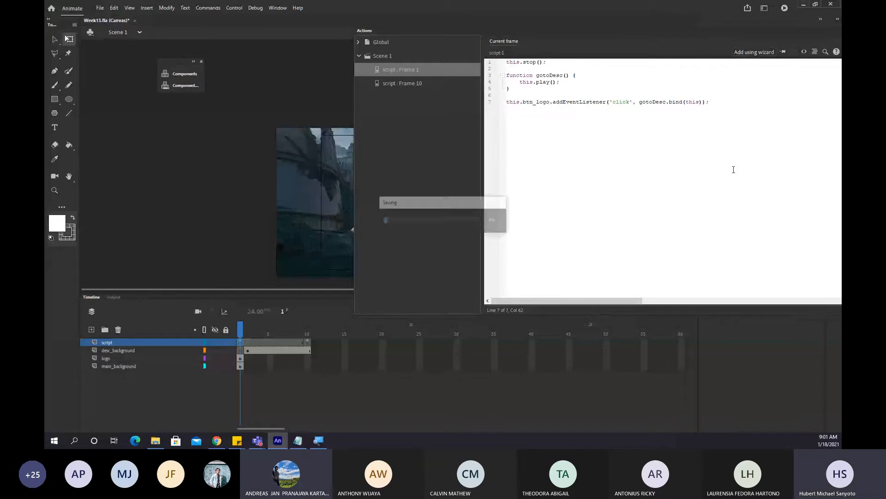
pyautogui.click(817, 18)
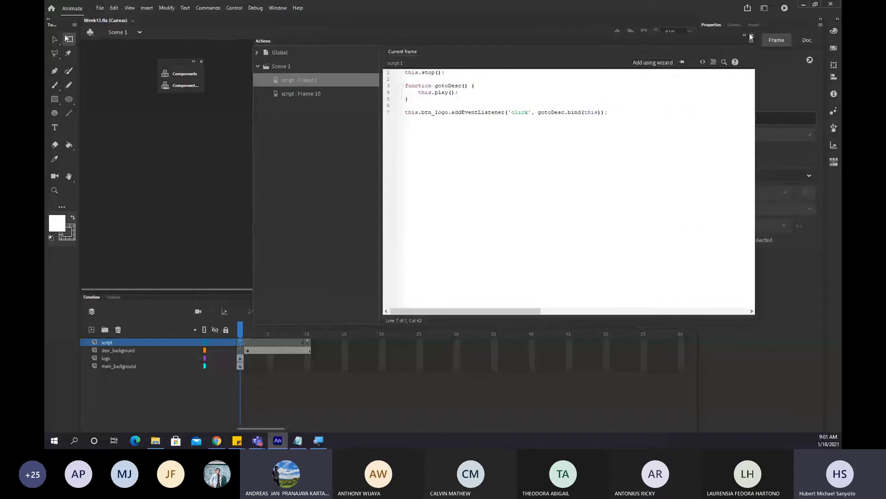
pyautogui.click(750, 35)
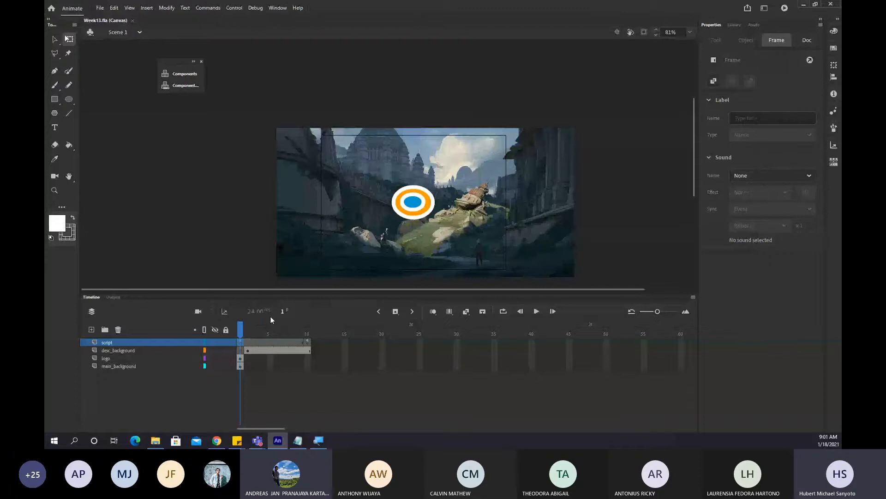
# Switch to Chrome and replay the reference video around 0:05 to 0:07 to examine how the dark box, title and description appear.
pyautogui.moveTo(253, 329)
pyautogui.mouseDown()
pyautogui.moveTo(240, 329)
pyautogui.moveTo(301, 330)
pyautogui.moveTo(240, 329)
pyautogui.mouseUp()
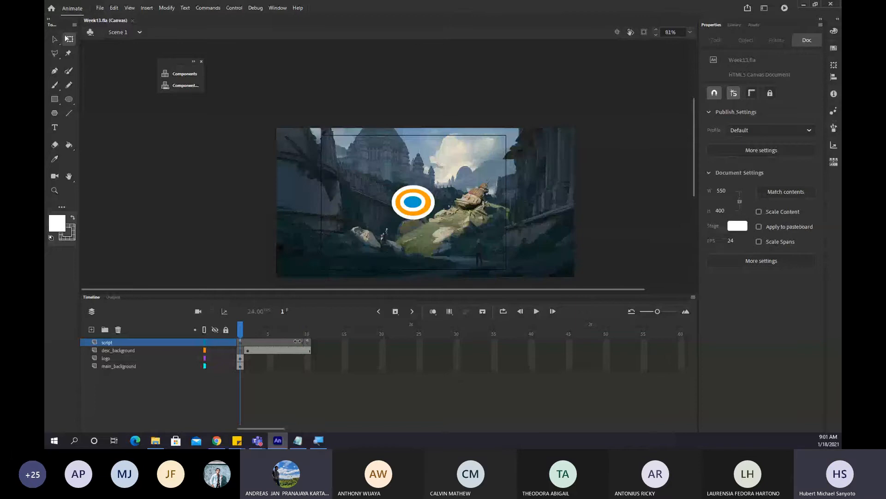
pyautogui.moveTo(241, 330); pyautogui.dragTo(223, 336)
pyautogui.hotkey('alt', 'Tab')
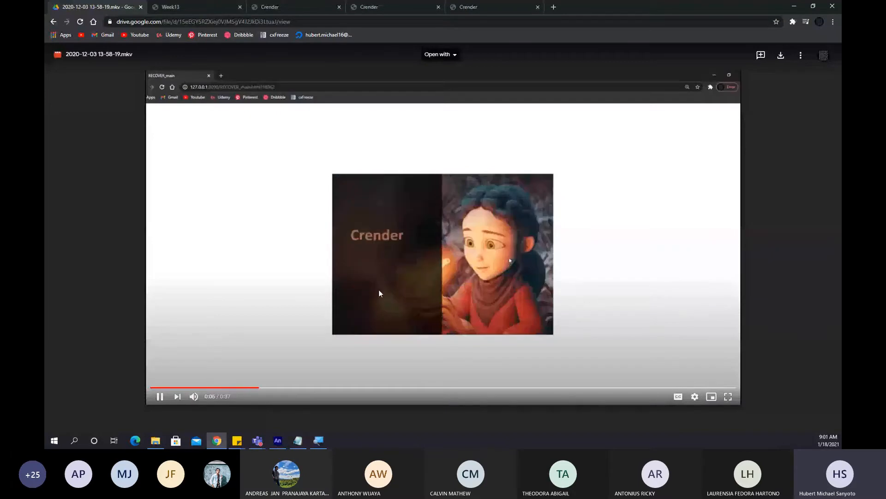
pyautogui.moveTo(267, 388); pyautogui.dragTo(233, 388)
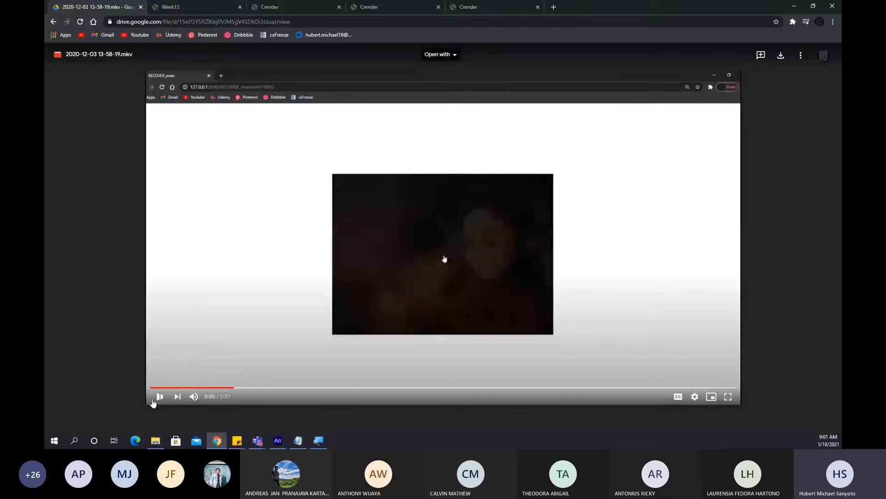
pyautogui.click(156, 399)
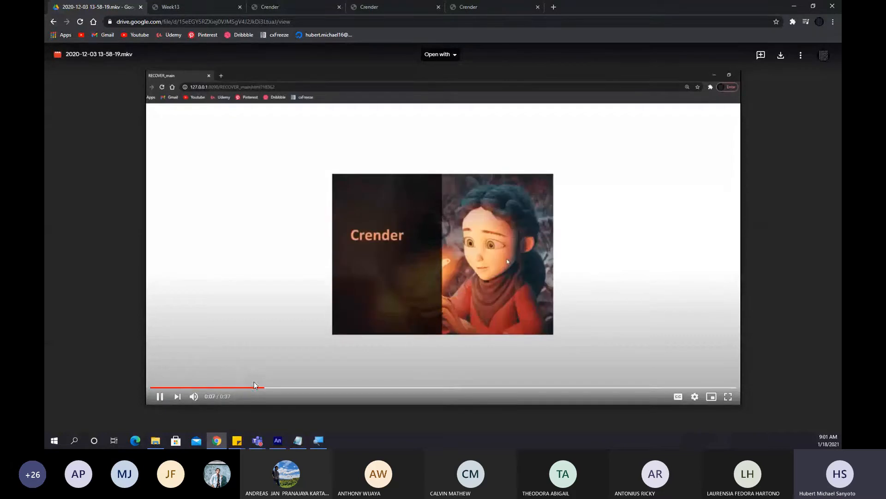
pyautogui.click(241, 389)
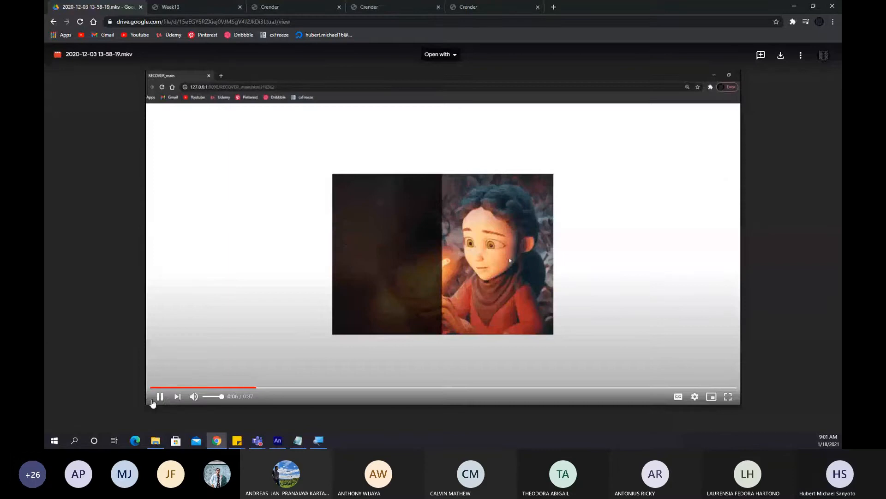
pyautogui.click(407, 226)
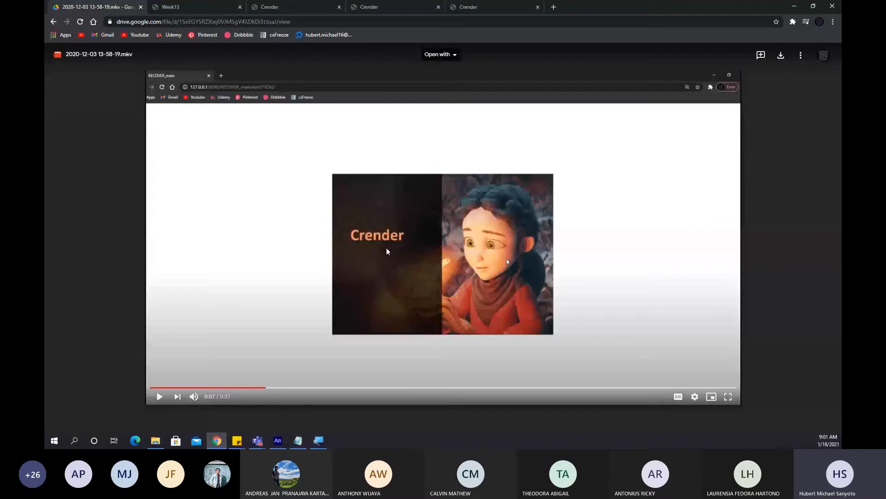
pyautogui.click(262, 388)
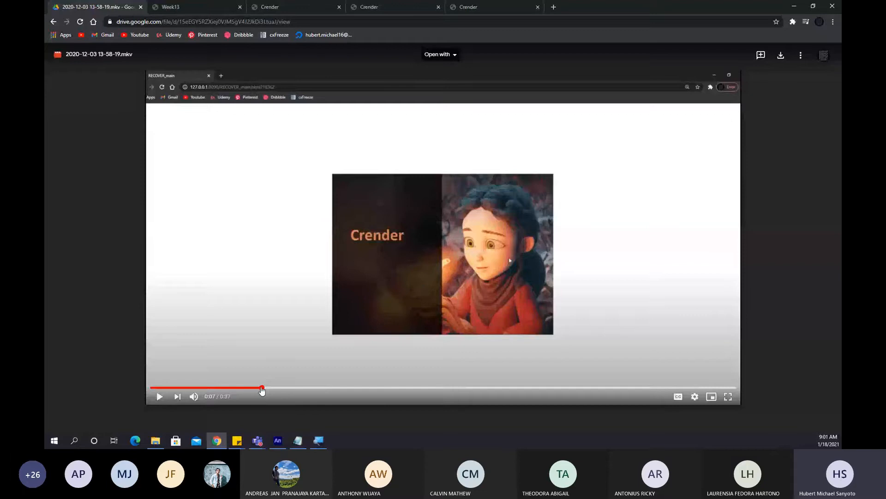
pyautogui.click(160, 397)
pyautogui.click(160, 396)
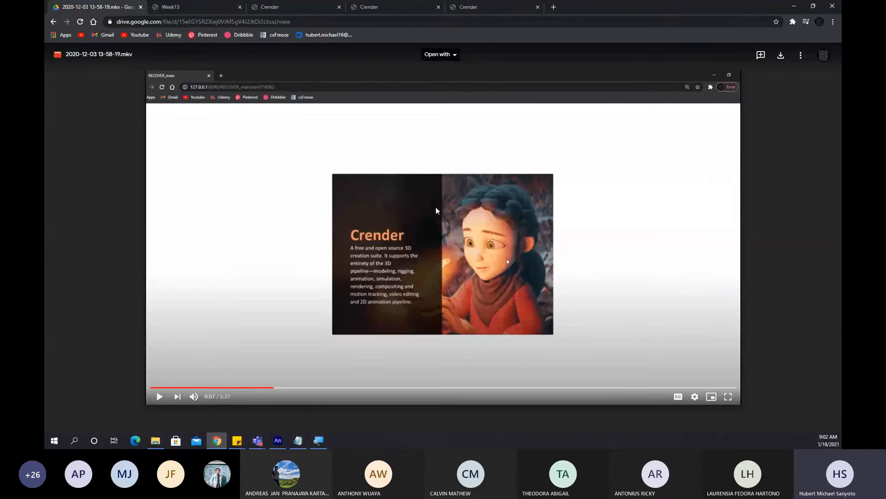
# Return to Animate, add a new layer above the script layer and move the playhead to frame 6.
pyautogui.click(793, 5)
pyautogui.moveTo(257, 329); pyautogui.dragTo(311, 325)
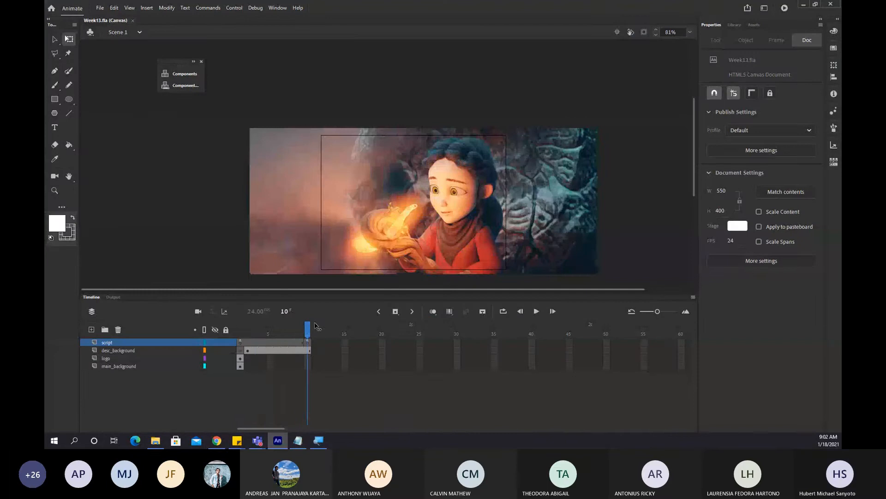
pyautogui.moveTo(256, 328); pyautogui.dragTo(277, 331)
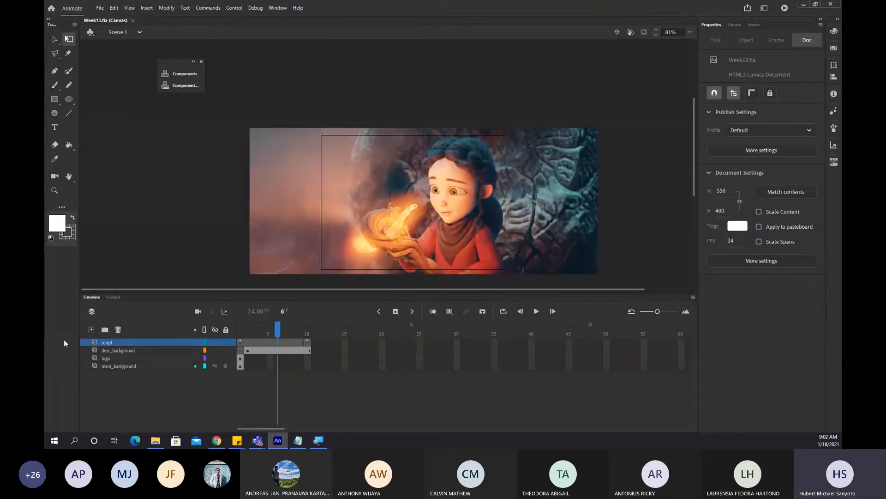
pyautogui.click(91, 329)
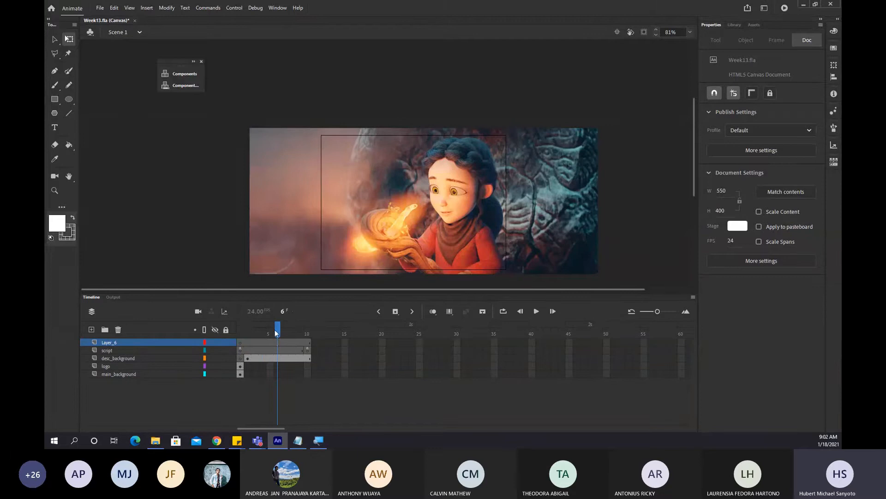
pyautogui.click(240, 342)
pyautogui.moveTo(237, 327); pyautogui.dragTo(276, 330)
# Rename the new layer as detail_box.
pyautogui.doubleClick(112, 345)
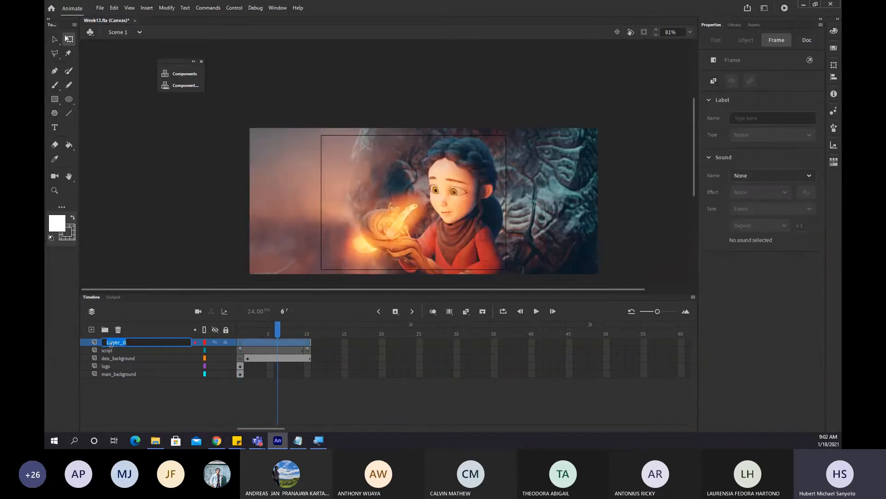
pyautogui.write('detail-box')
pyautogui.press('BackSpace')
pyautogui.press('BackSpace')
pyautogui.press('BackSpace')
pyautogui.press('BackSpace')
pyautogui.write('_box')
pyautogui.press('Return')
pyautogui.click(278, 336)
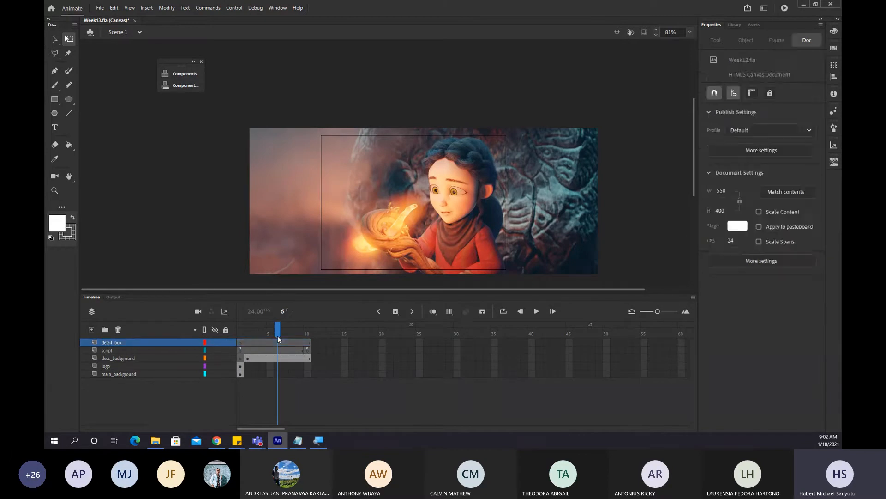
pyautogui.click(277, 341)
pyautogui.press('F6')
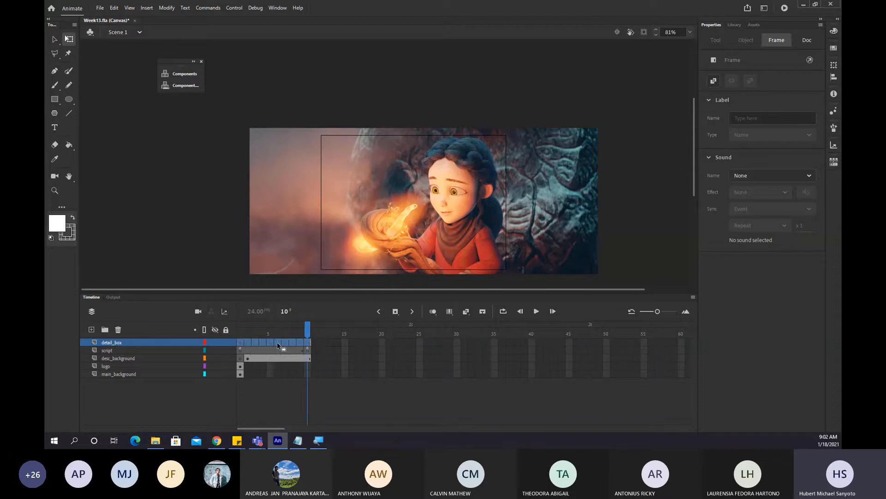
pyautogui.click(276, 341)
pyautogui.click(285, 373)
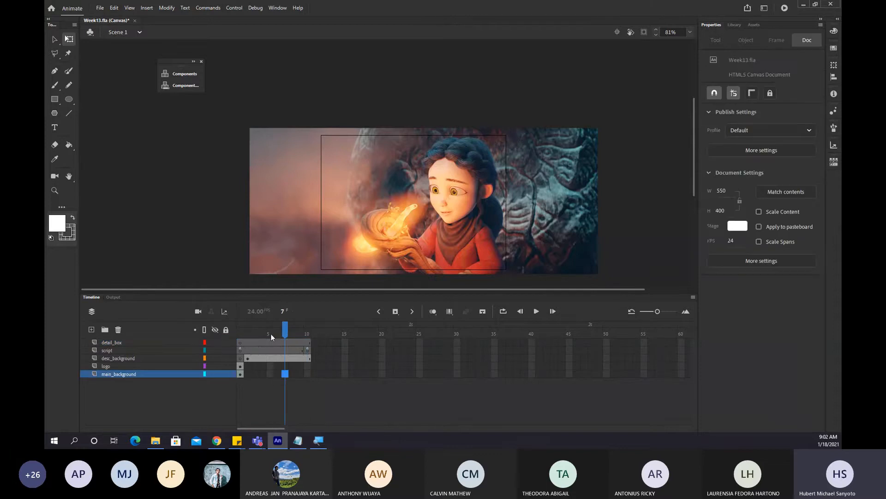
# Insert a keyframe at frame 6 of the detail_box layer.
pyautogui.click(278, 328)
pyautogui.click(272, 343)
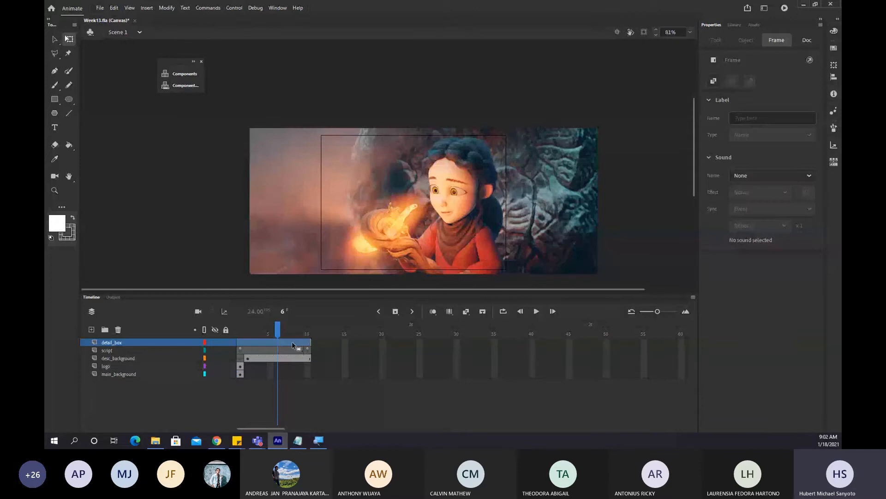
pyautogui.press('F6')
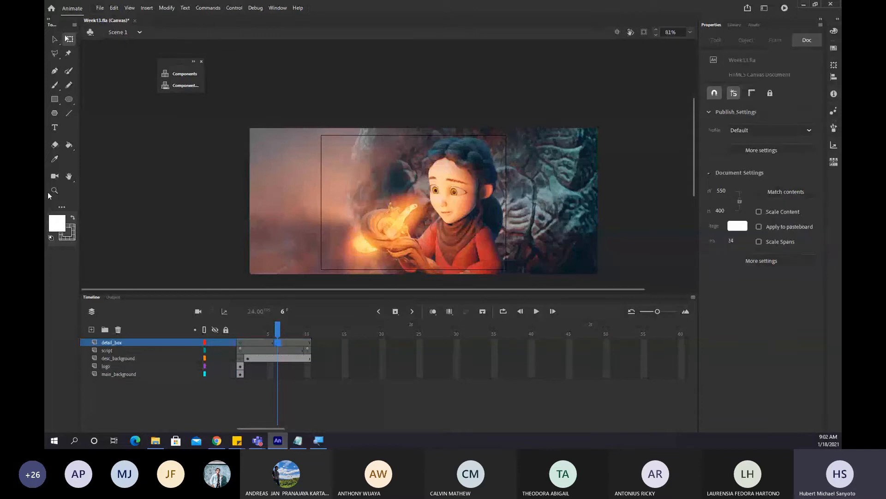
# Draw a white rectangle about 270 by 397 px over the left half of the stage on the detail_box layer.
pyautogui.click(57, 100)
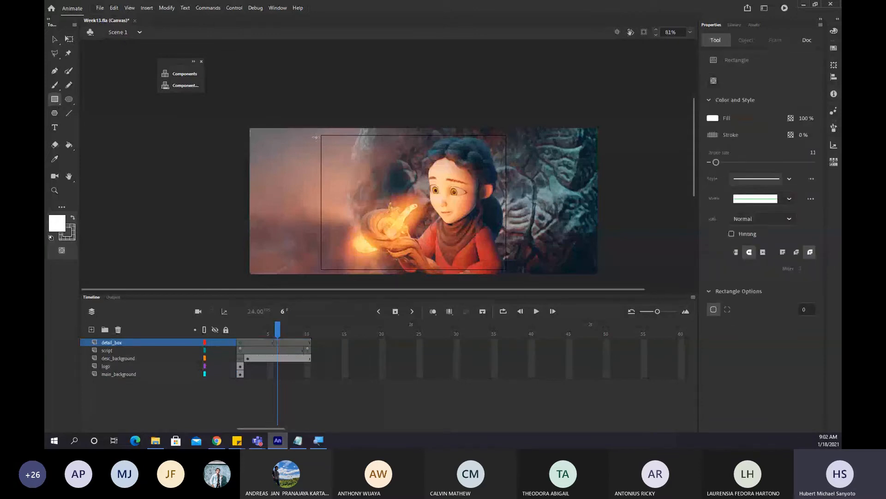
pyautogui.moveTo(321, 135); pyautogui.dragTo(415, 267)
pyautogui.scroll(2, 437, 228)
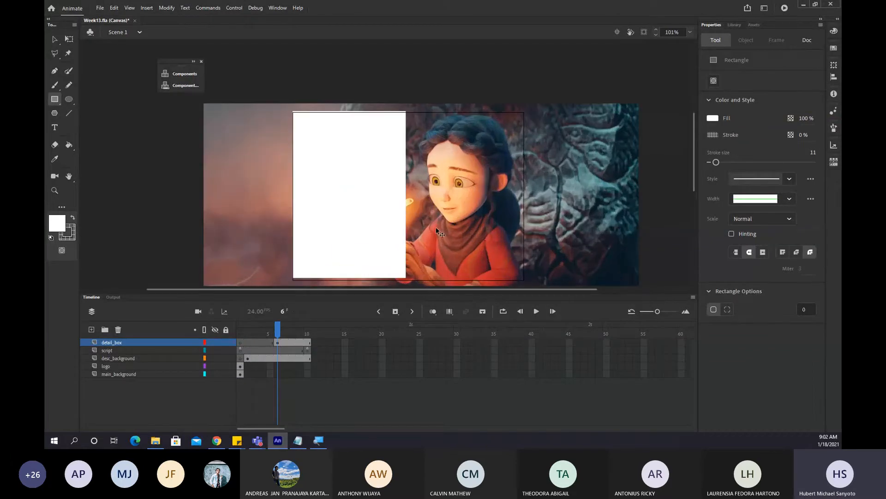
# Change the rectangle's fill to black and lower its fill alpha to 45%.
pyautogui.click(55, 39)
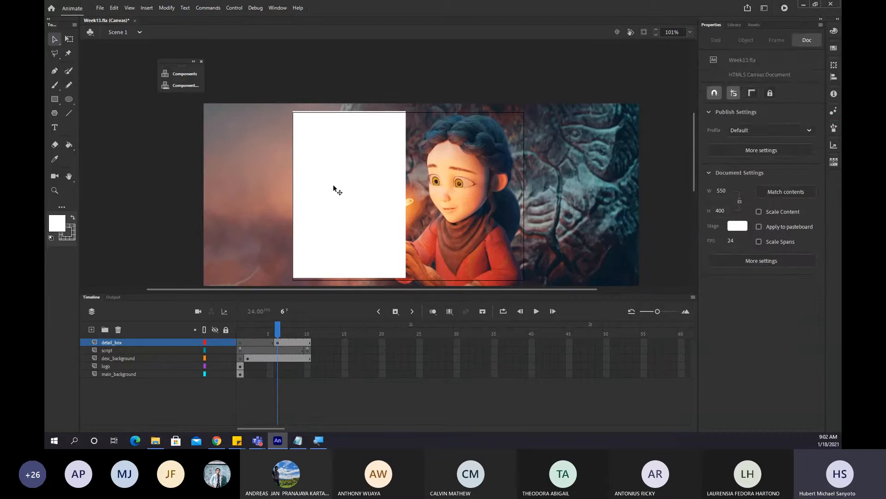
pyautogui.click(334, 188)
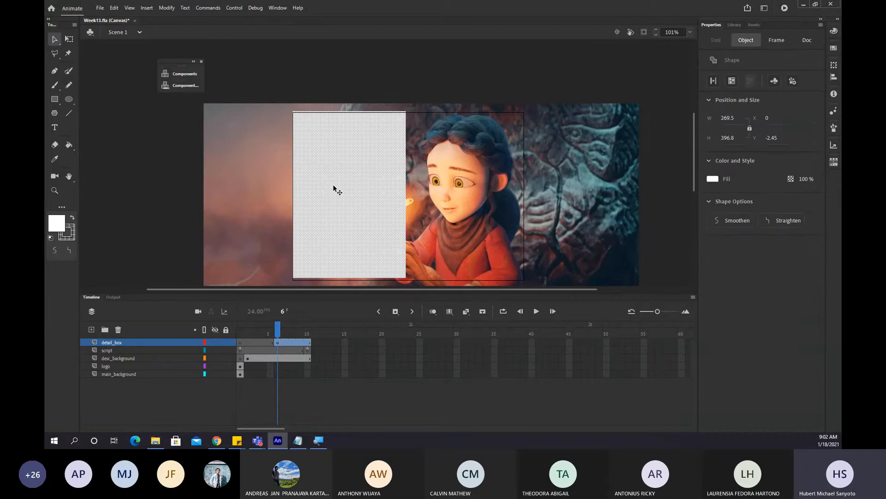
pyautogui.click(716, 179)
pyautogui.click(585, 206)
pyautogui.click(510, 71)
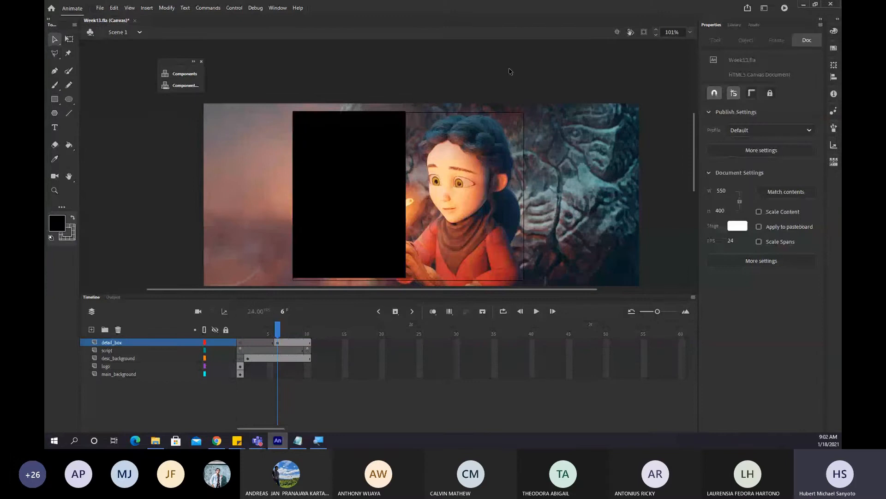
pyautogui.click(349, 194)
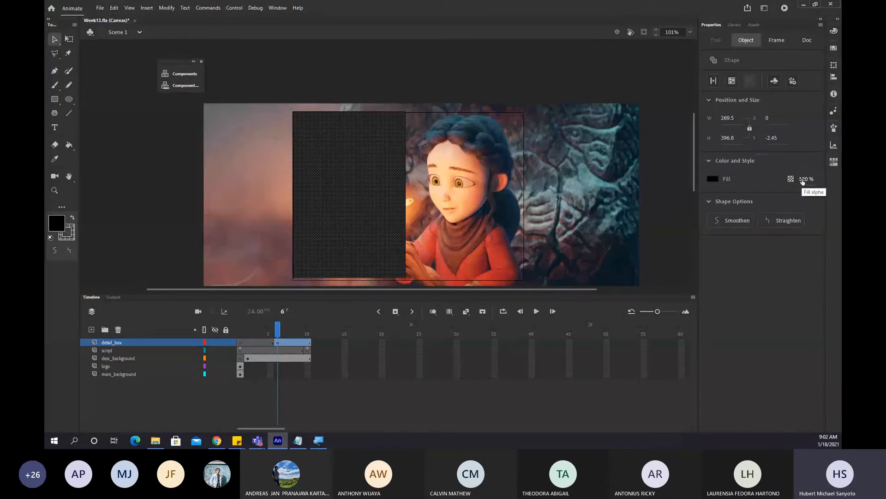
pyautogui.moveTo(803, 181); pyautogui.dragTo(779, 181)
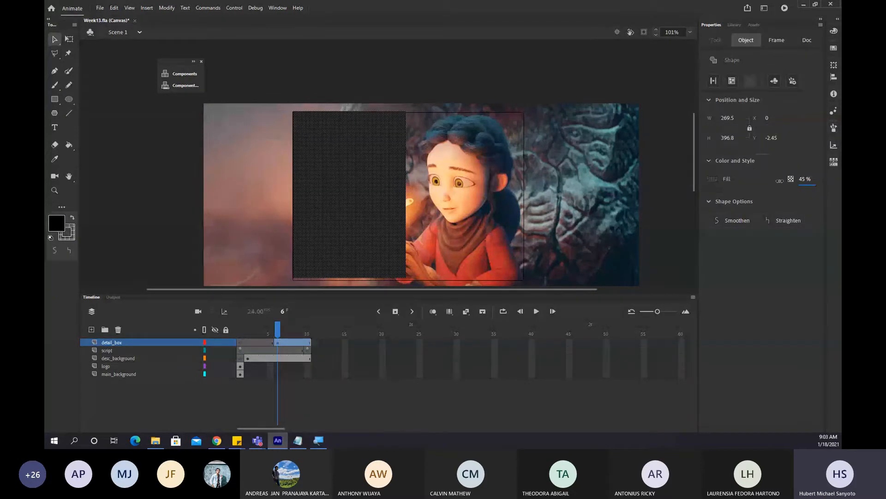
pyautogui.click(476, 63)
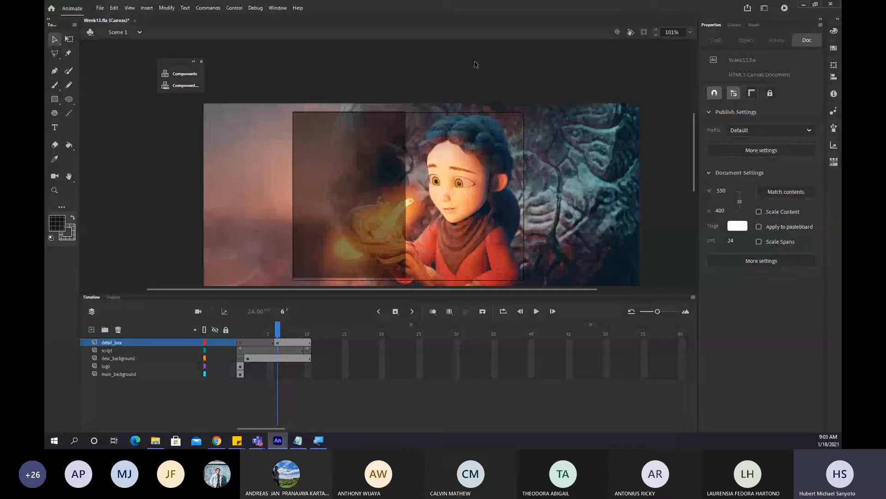
# Raise the black rectangle's fill alpha to 75%.
pyautogui.click(390, 206)
pyautogui.moveTo(804, 179); pyautogui.dragTo(812, 180)
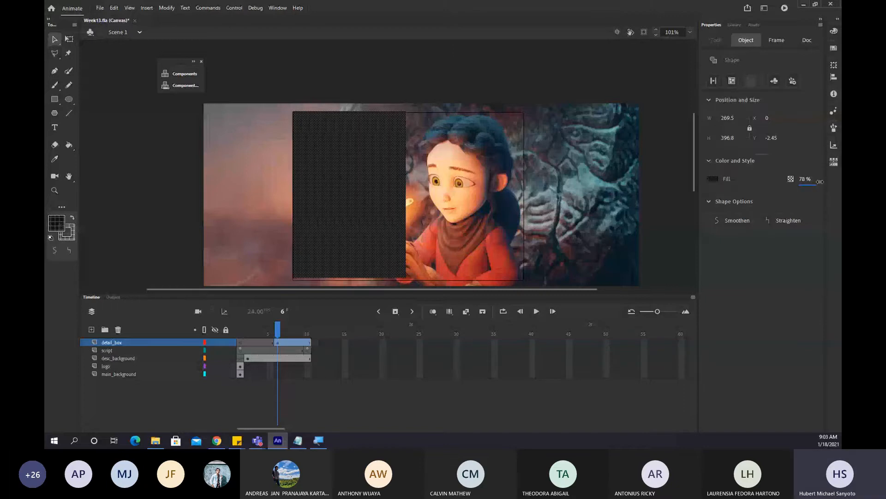
pyautogui.click(485, 94)
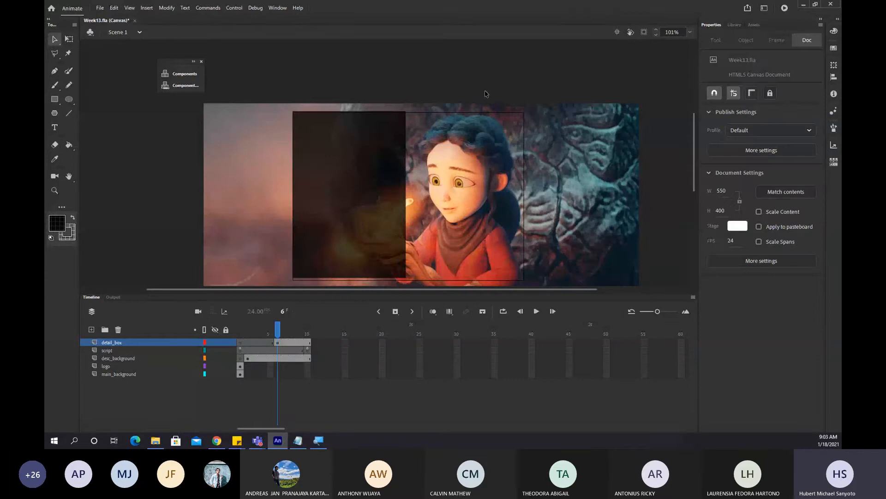
pyautogui.click(370, 211)
pyautogui.moveTo(371, 211); pyautogui.dragTo(373, 210)
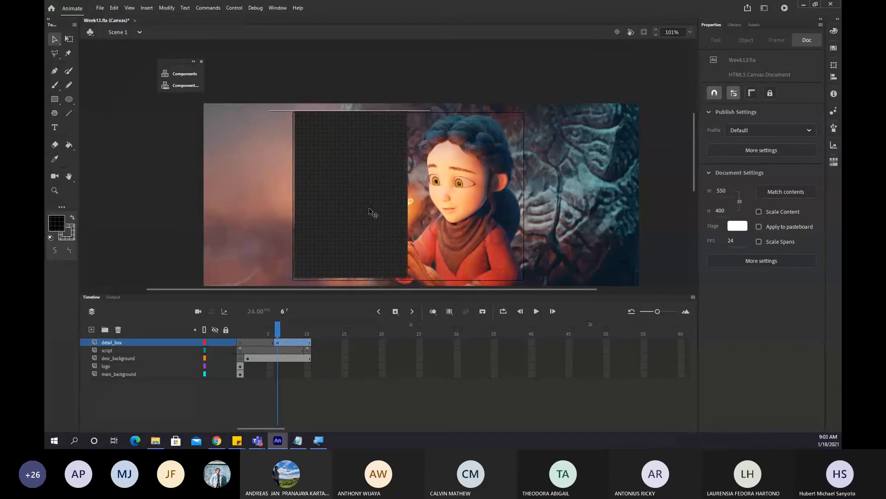
pyautogui.moveTo(370, 164); pyautogui.dragTo(367, 165)
pyautogui.hotkey('ctrl', 'shift', 'a')
# Stretch the rectangle downward with Free Transform to a height of about 412 px, past the stage's lower edge.
pyautogui.click(355, 236)
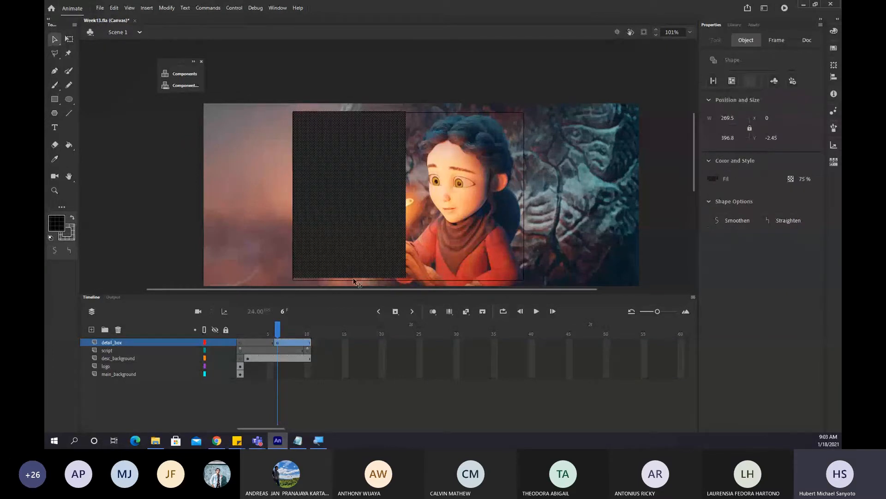
pyautogui.press('q')
pyautogui.moveTo(349, 280); pyautogui.dragTo(350, 284)
pyautogui.hotkey('ctrl', 'z')
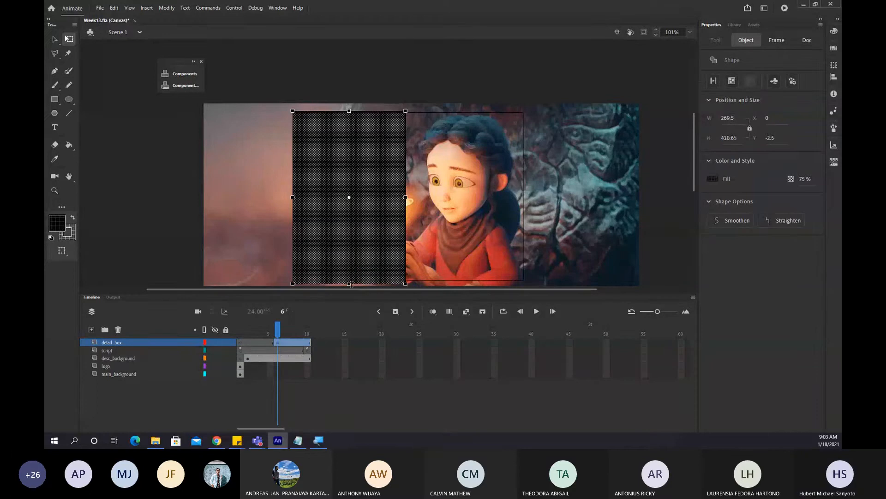
pyautogui.moveTo(351, 282); pyautogui.dragTo(350, 289)
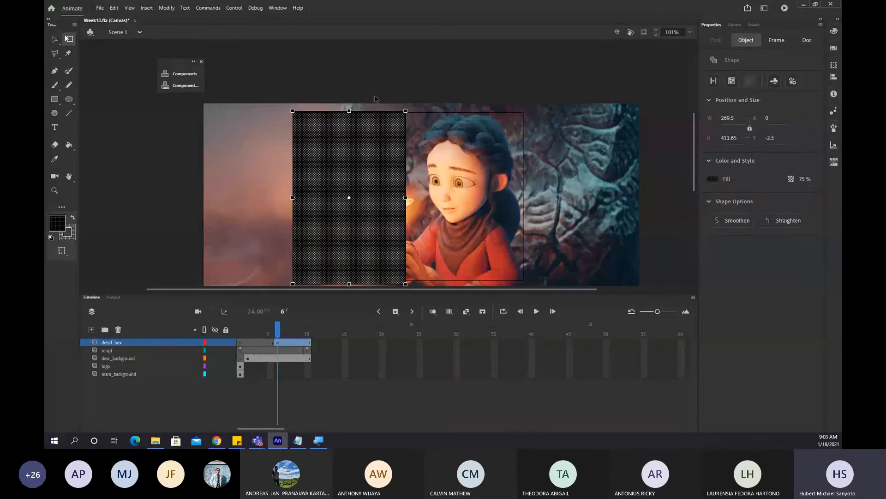
pyautogui.click(375, 98)
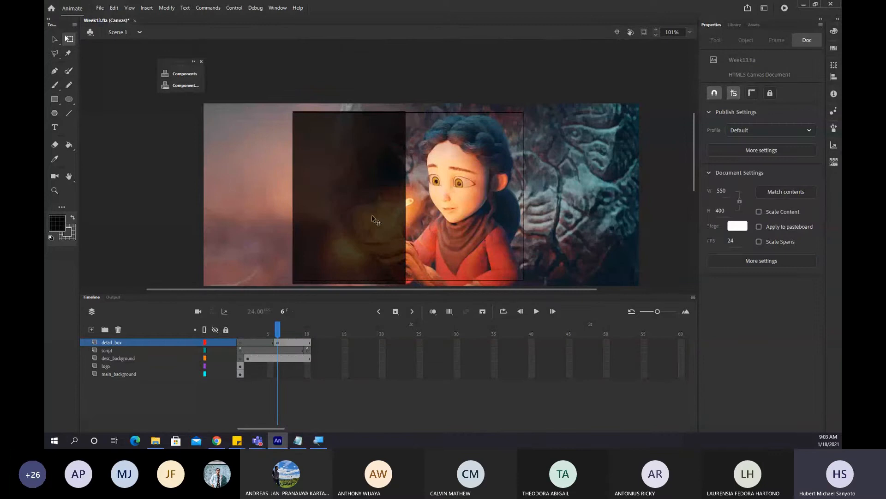
# Shift the rectangle slightly upward to Y -5.45 so it overlaps the stage's upper and lower edges, and save the document.
pyautogui.click(374, 220)
pyautogui.moveTo(374, 220); pyautogui.dragTo(374, 218)
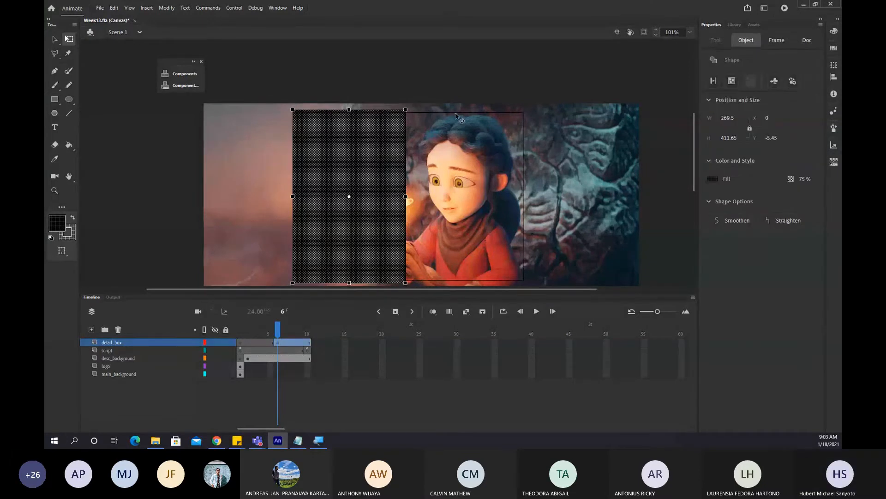
pyautogui.click(413, 55)
pyautogui.hotkey('ctrl', 's')
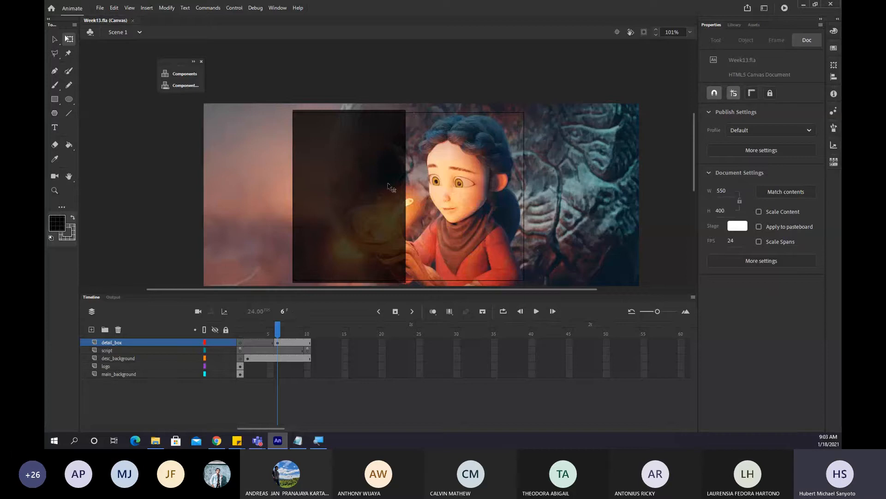
# Try moving the rectangle off the stage's left side, undoing the moves.
pyautogui.hotkey('ctrl', 'z')
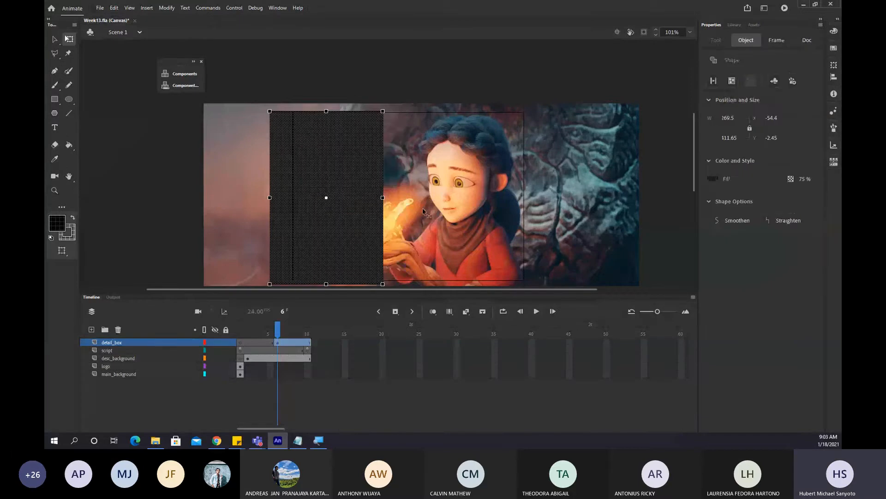
pyautogui.hotkey('ctrl', 'y')
pyautogui.click(433, 85)
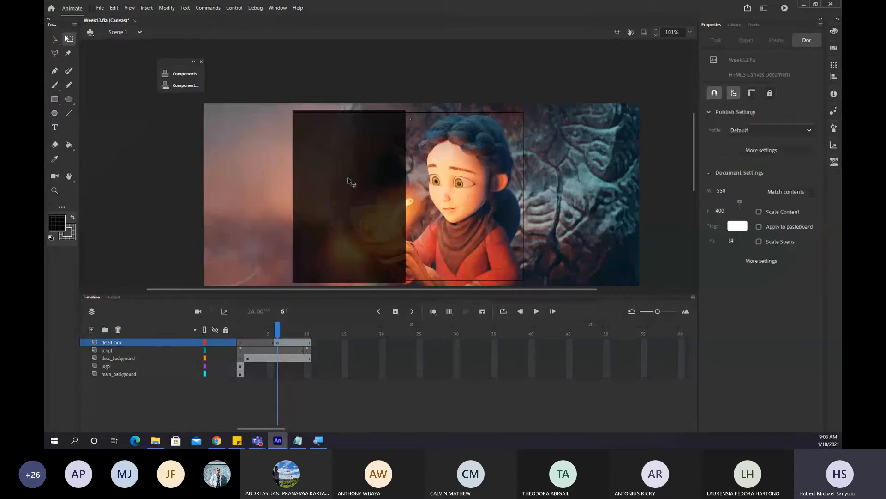
pyautogui.click(374, 217)
pyautogui.moveTo(374, 217); pyautogui.dragTo(249, 219)
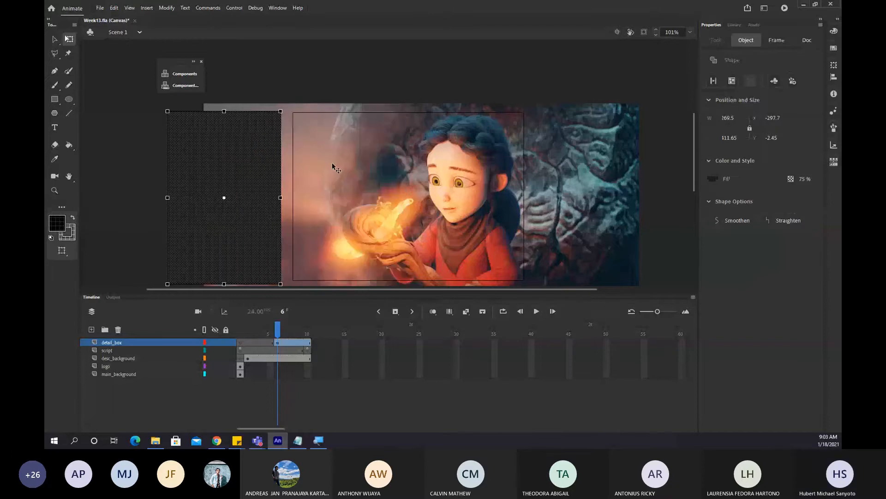
pyautogui.hotkey('ctrl', 'z')
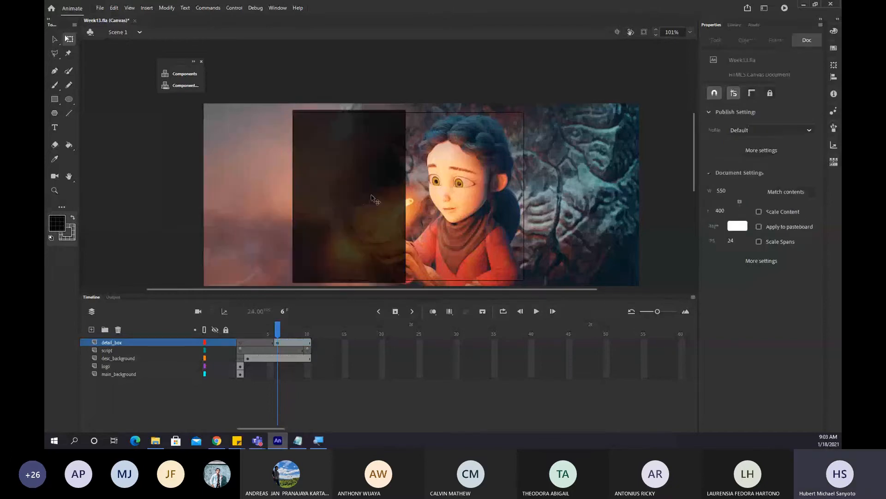
pyautogui.moveTo(373, 199); pyautogui.dragTo(335, 205)
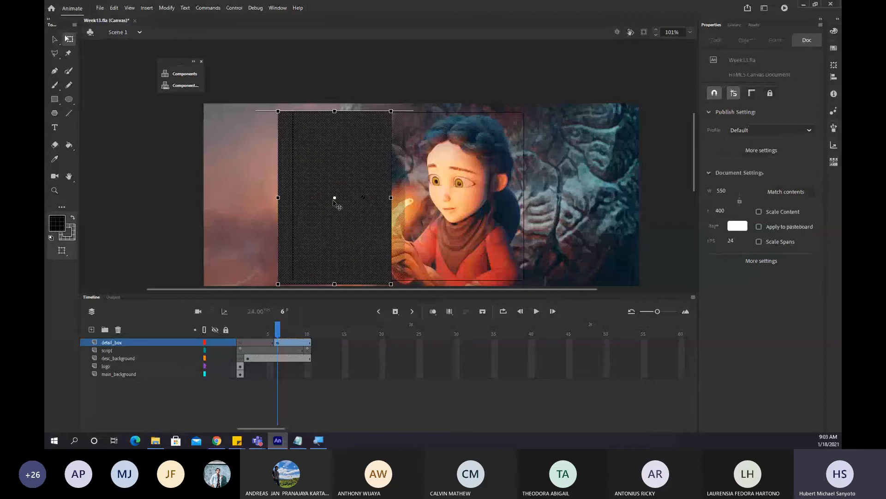
# Insert a keyframe at frame 10 of detail_box and move the frame 6 rectangle off the stage's left side, to about X -279.
pyautogui.click(307, 342)
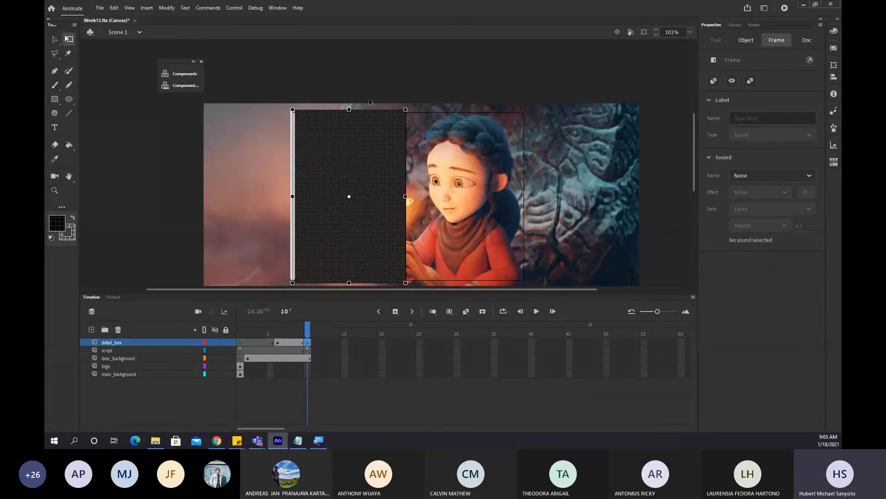
pyautogui.click(364, 80)
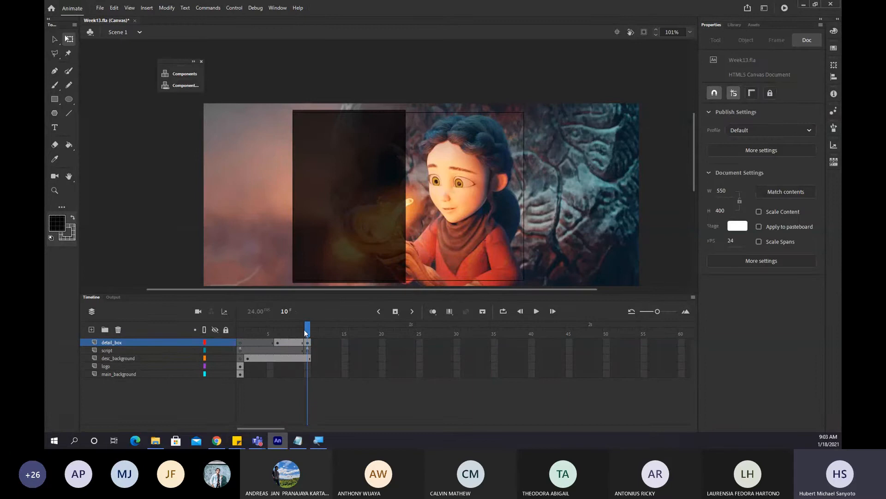
pyautogui.click(278, 342)
pyautogui.moveTo(365, 198); pyautogui.dragTo(240, 209)
pyautogui.click(387, 73)
pyautogui.click(242, 209)
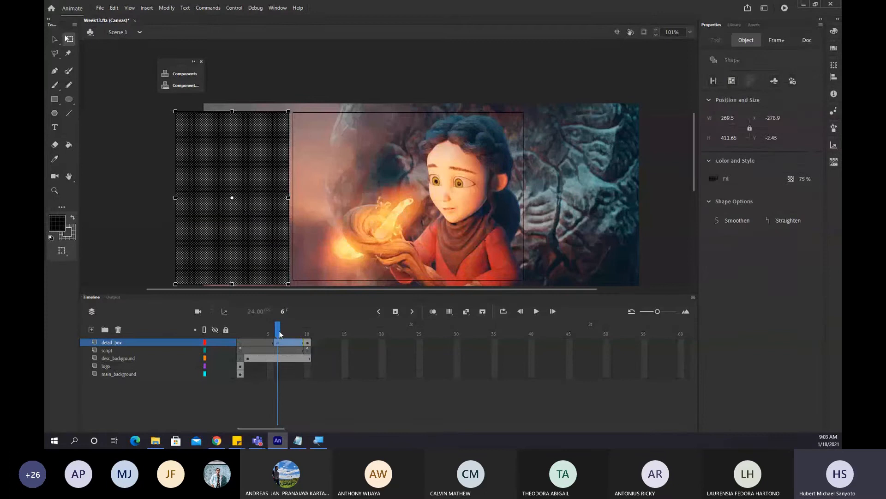
# Create a classic tween between frames 6 and 10 of detail_box, converting the shape to a symbol, and preview the slide-in.
pyautogui.click(288, 343)
pyautogui.rightClick(288, 343)
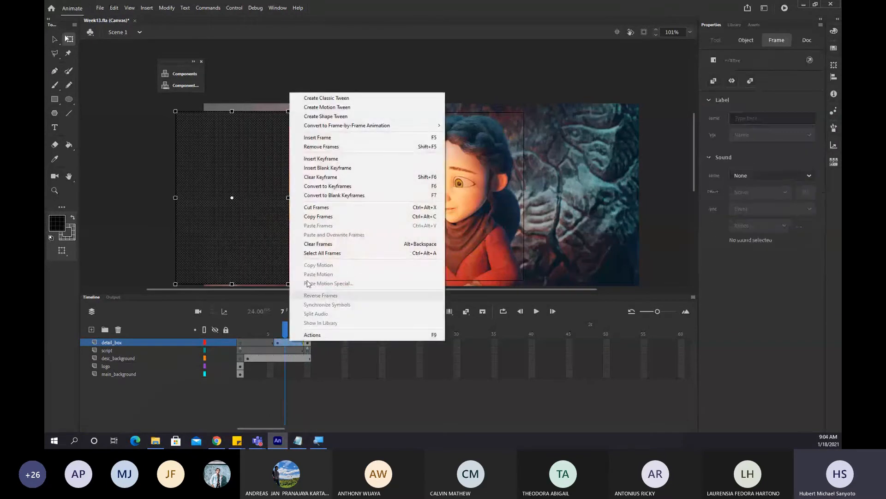
pyautogui.click(326, 98)
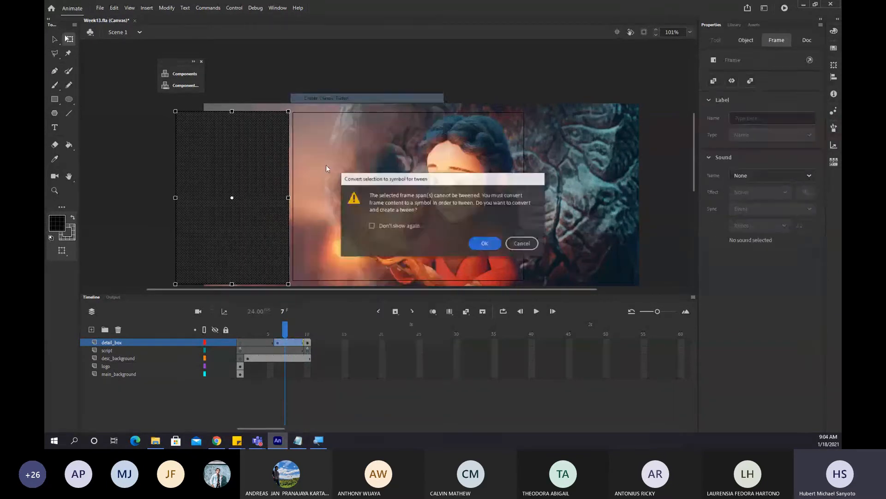
pyautogui.click(485, 244)
pyautogui.click(280, 329)
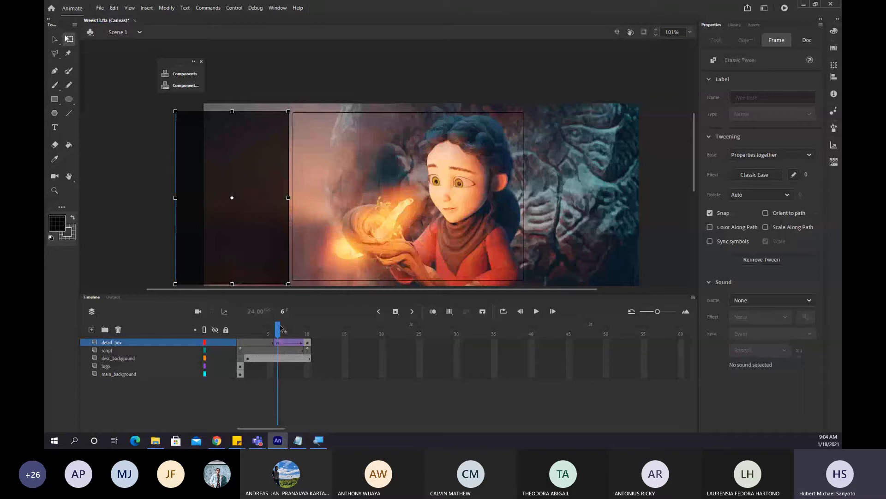
pyautogui.moveTo(280, 329); pyautogui.dragTo(308, 330)
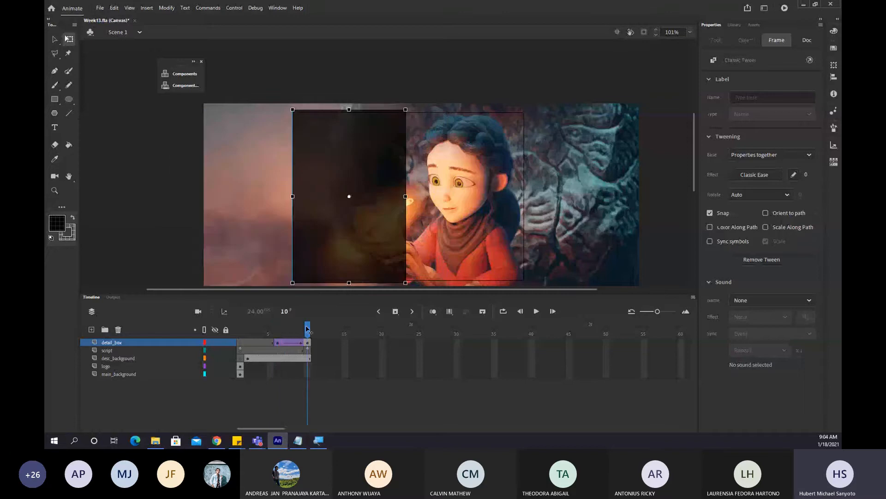
# Save the document and place the detail_box layer below the script layer.
pyautogui.click(307, 358)
pyautogui.click(322, 358)
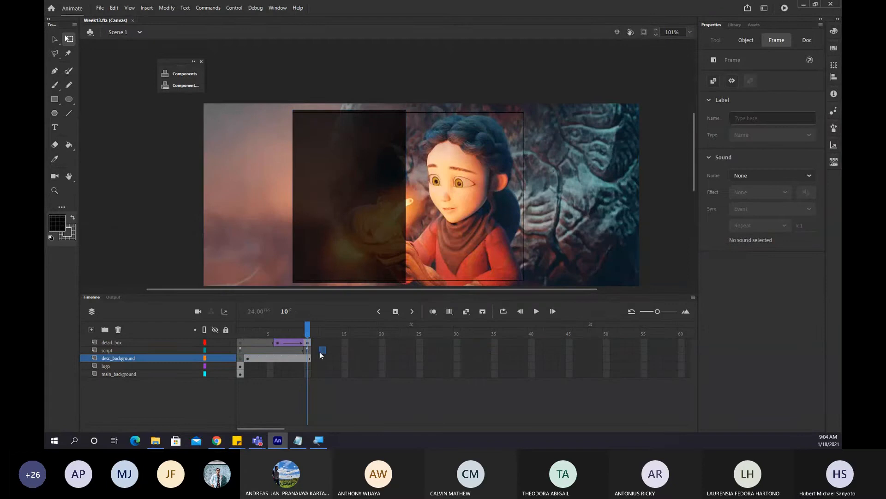
pyautogui.click(322, 350)
pyautogui.hotkey('ctrl', 's')
pyautogui.moveTo(126, 344); pyautogui.dragTo(115, 356)
pyautogui.click(382, 358)
# Lengthen the detail_box tween by moving its end keyframe from frame 10 to frame 15.
pyautogui.click(307, 351)
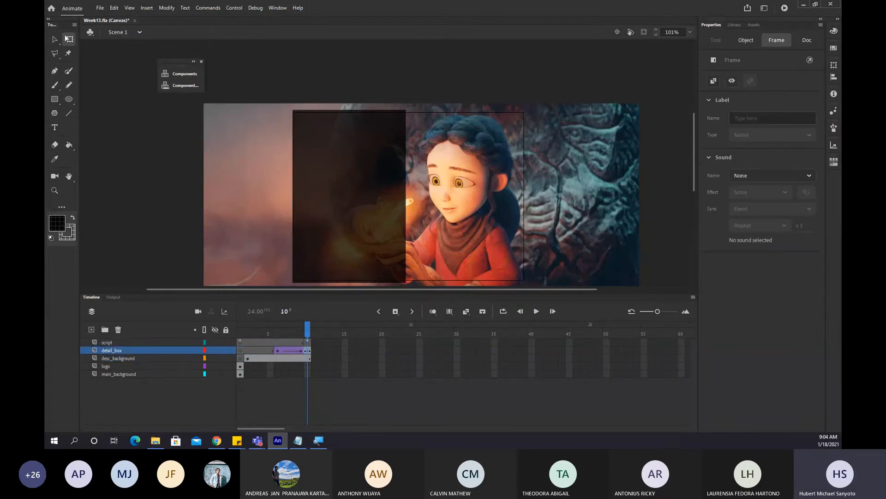
pyautogui.click(305, 361)
pyautogui.click(345, 350)
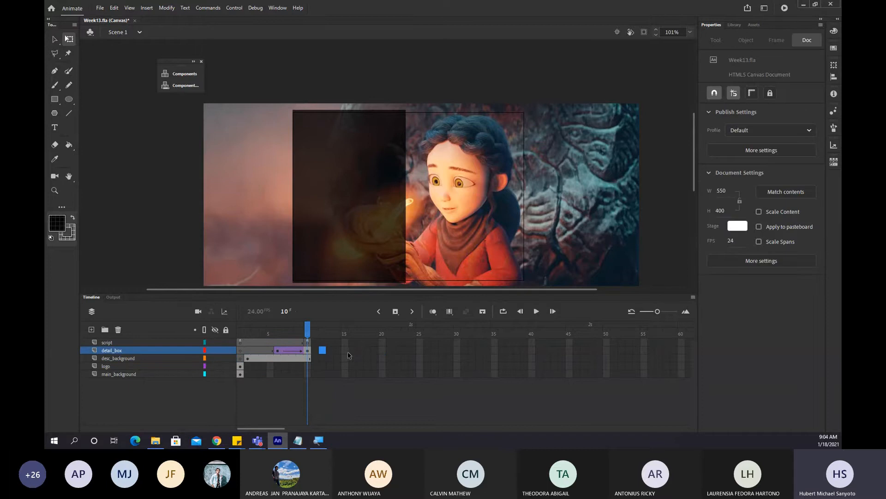
pyautogui.click(291, 350)
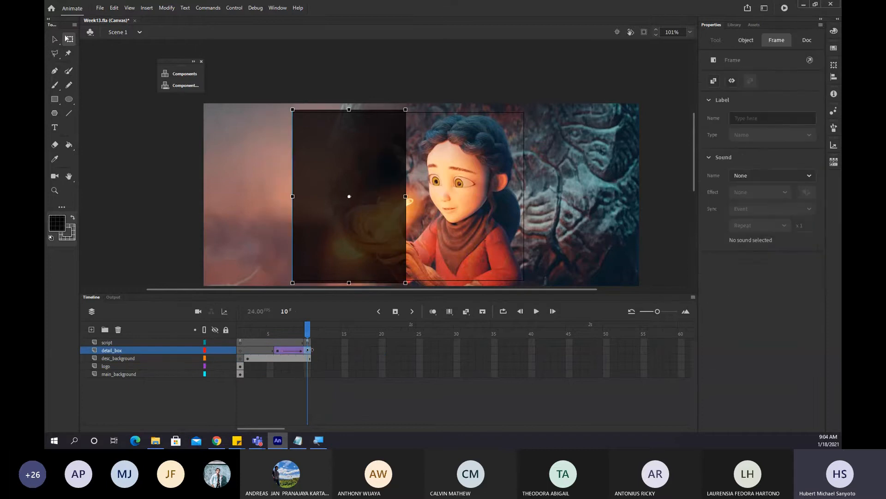
pyautogui.moveTo(309, 351); pyautogui.dragTo(343, 351)
pyautogui.click(344, 350)
# Extend the desc_background layer's frames to frame 15.
pyautogui.click(345, 374)
pyautogui.click(344, 359)
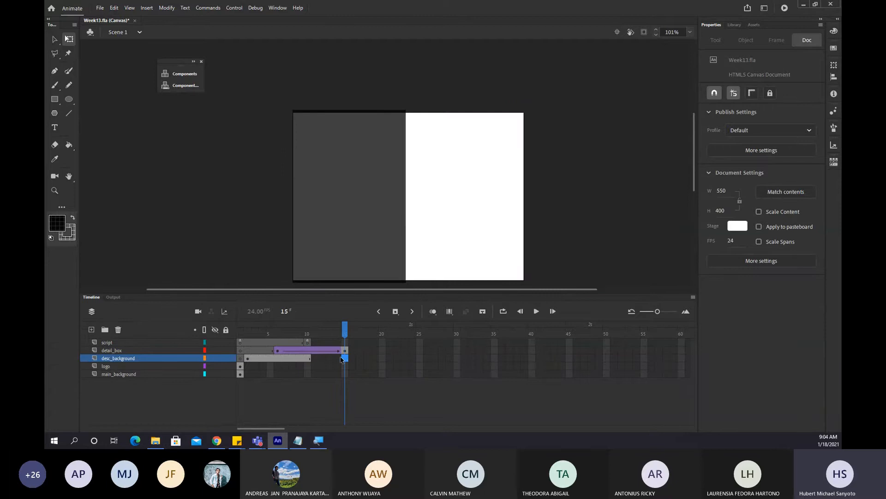
pyautogui.press('F5')
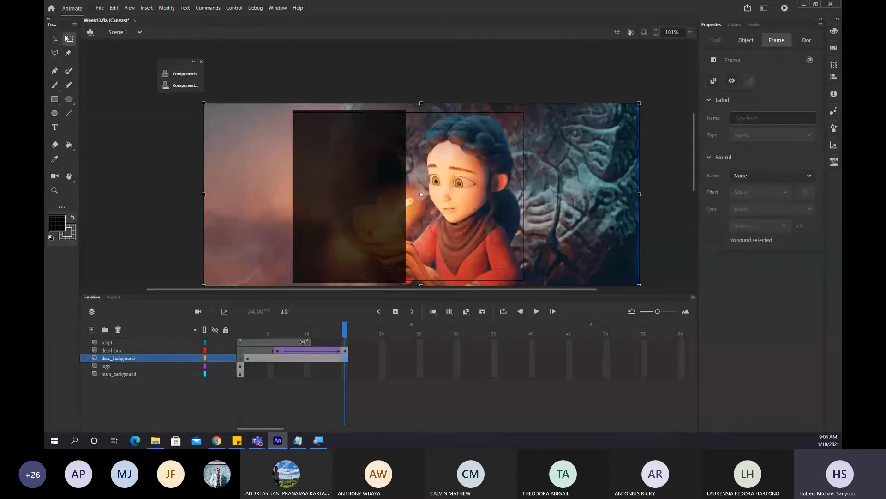
# Move the script layer's frame 10 keyframe to frame 15 and clear the leftover keyframe at frame 10.
pyautogui.moveTo(304, 342); pyautogui.dragTo(344, 342)
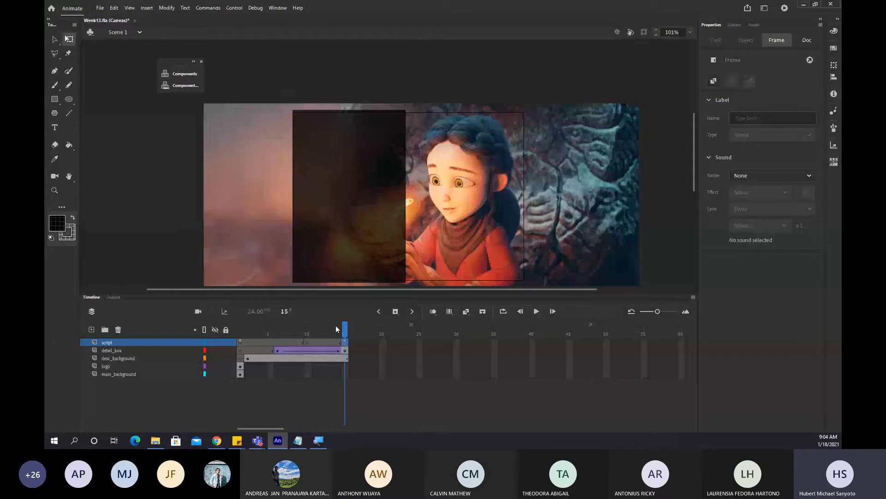
pyautogui.rightClick(306, 342)
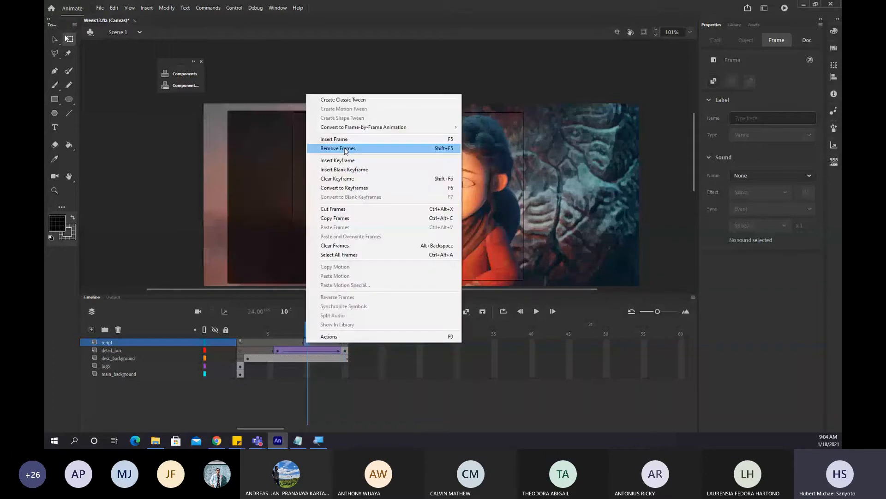
pyautogui.click(344, 179)
pyautogui.moveTo(308, 330); pyautogui.dragTo(346, 335)
# Save the document and test the movie in the browser.
pyautogui.hotkey('ctrl', 's')
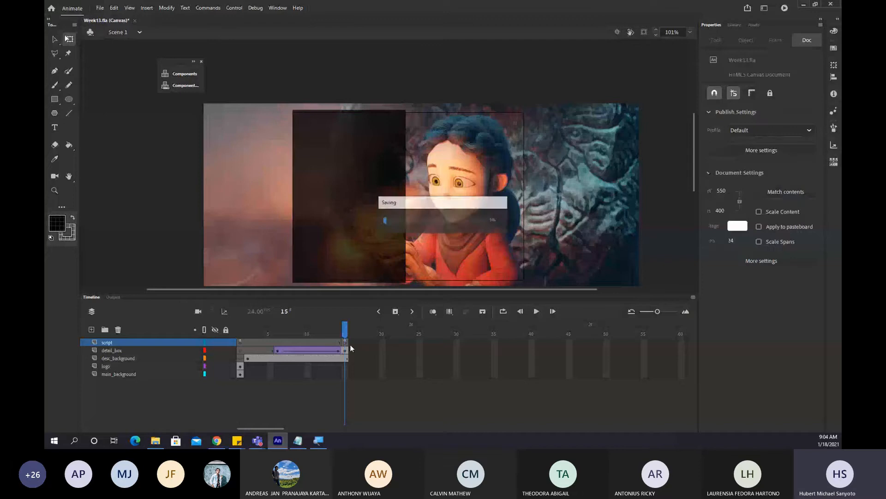
pyautogui.hotkey('ctrl', 'Return')
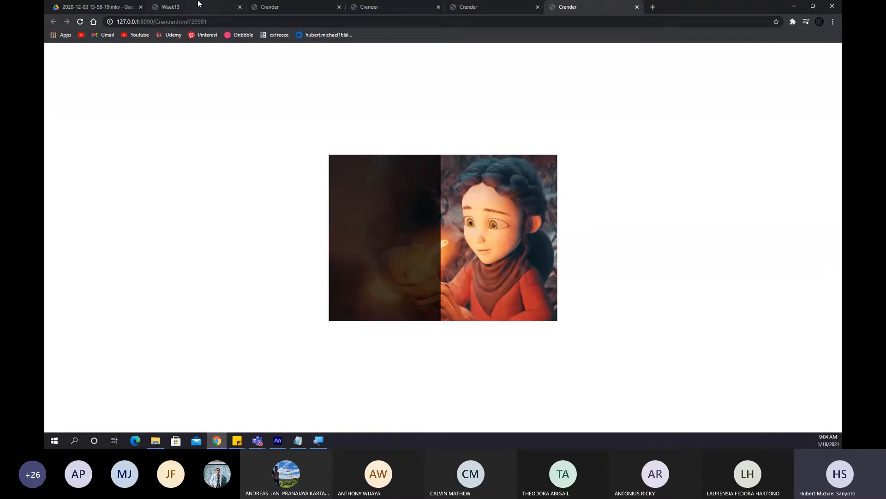
# Replay the detail box slide-in in the reference video and compare it with the tested Crender page.
pyautogui.hotkey('ctrl', '1')
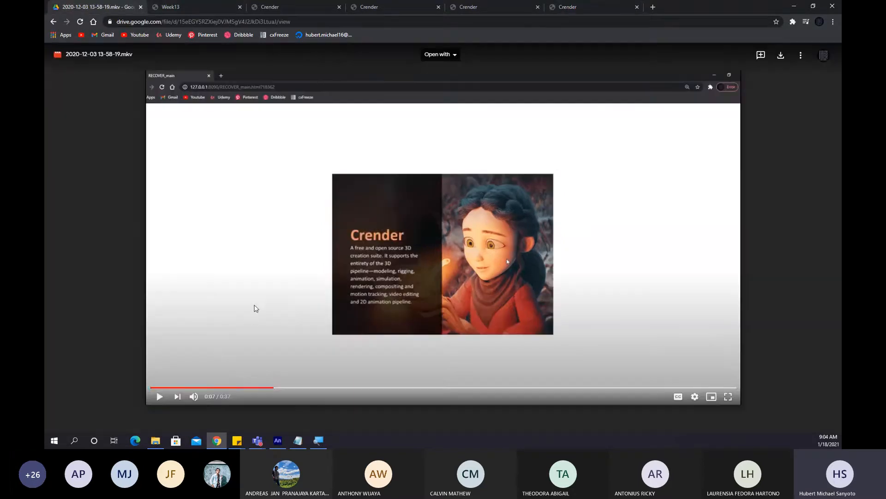
pyautogui.click(234, 387)
pyautogui.click(159, 396)
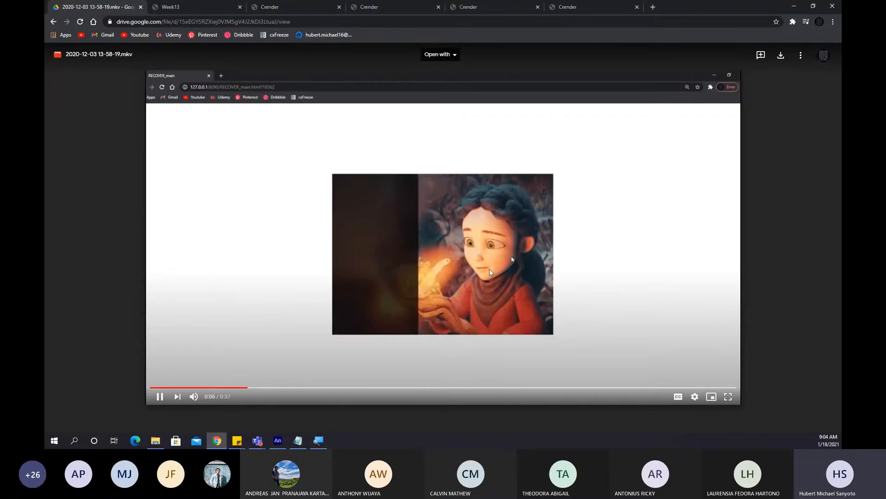
pyautogui.click(245, 387)
pyautogui.click(223, 387)
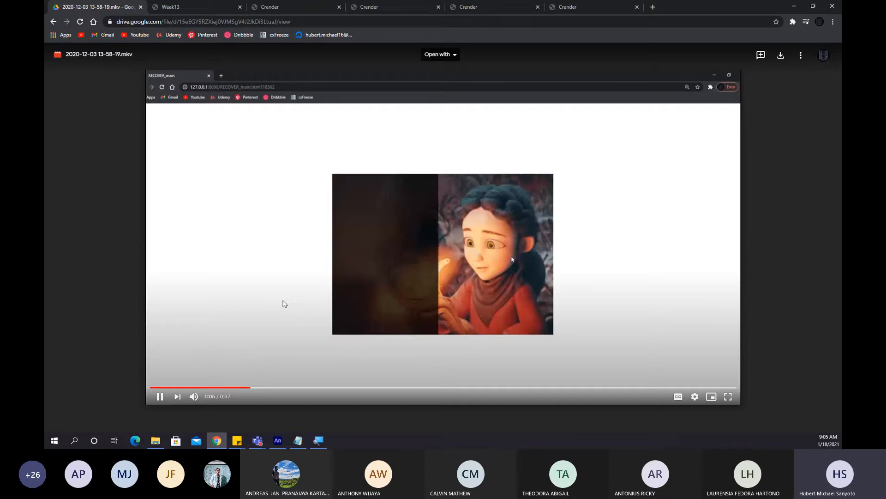
pyautogui.click(589, 7)
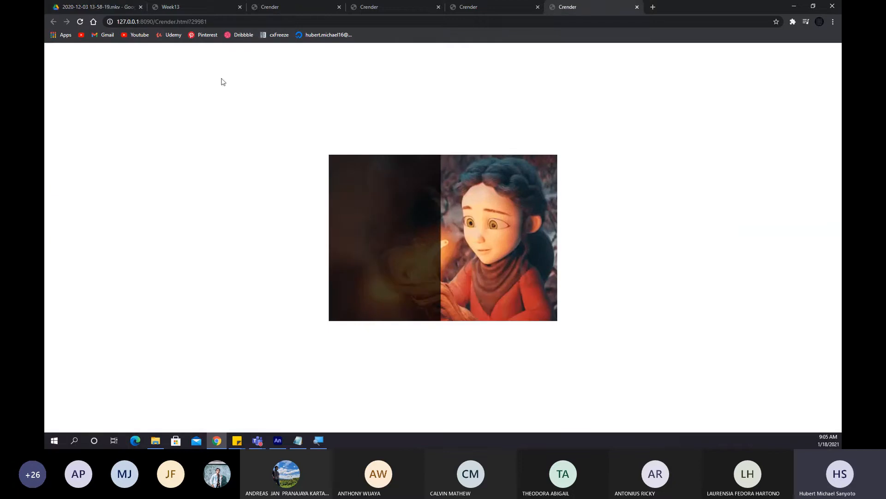
# Reload the Crender test page and close the outdated Week13 and duplicate Crender tabs in the browser.
pyautogui.click(79, 23)
pyautogui.click(80, 22)
pyautogui.click(176, 9)
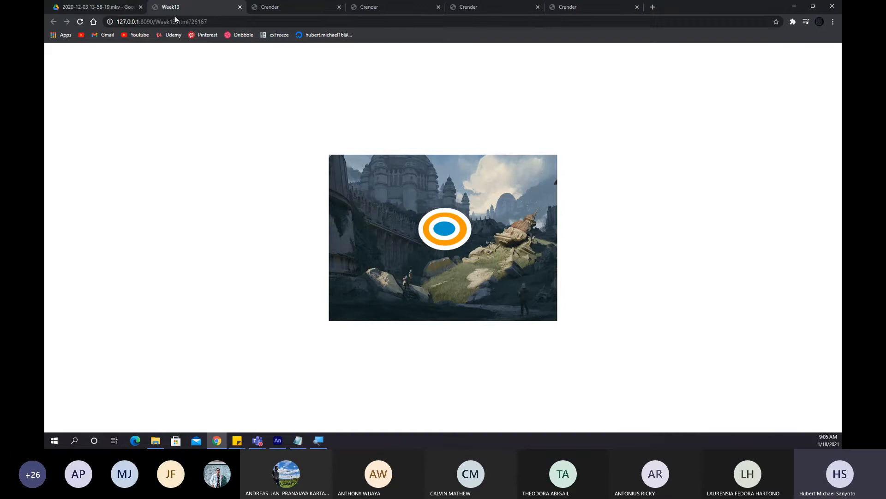
pyautogui.click(97, 10)
pyautogui.click(240, 8)
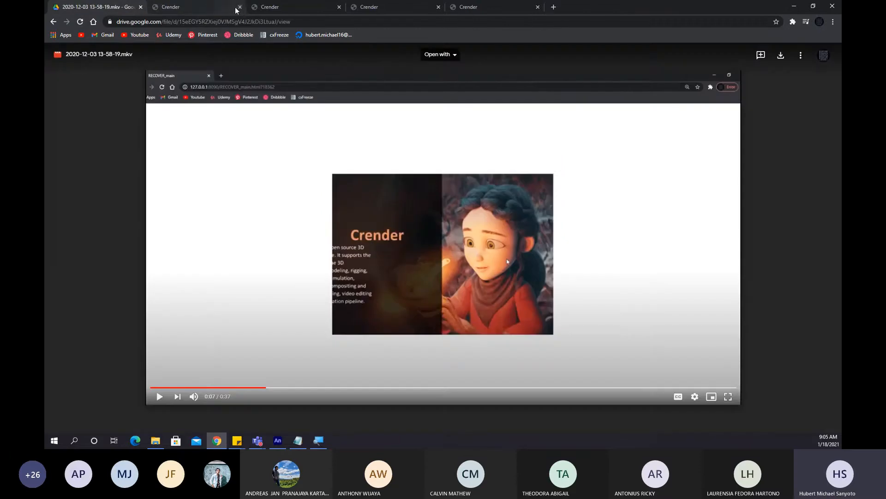
pyautogui.click(241, 8)
pyautogui.click(239, 7)
pyautogui.click(240, 8)
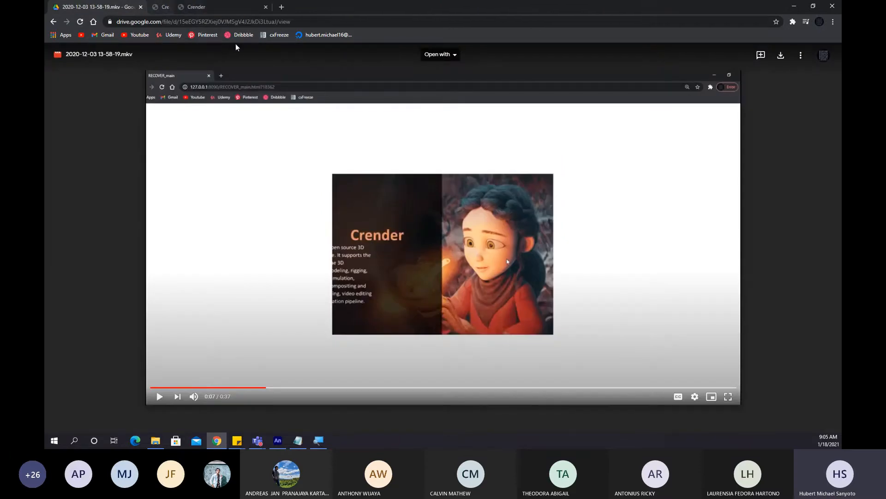
# Replay the reference video from 0:04 to watch the detail box slide in.
pyautogui.click(232, 387)
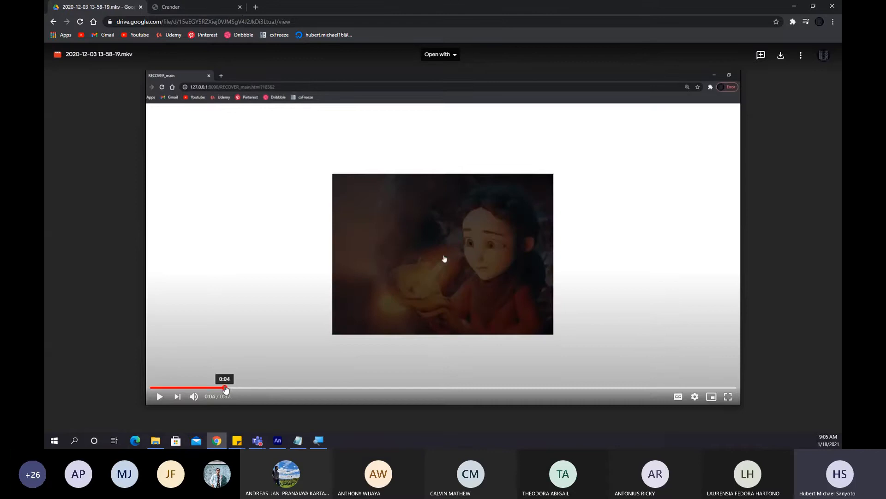
pyautogui.click(225, 388)
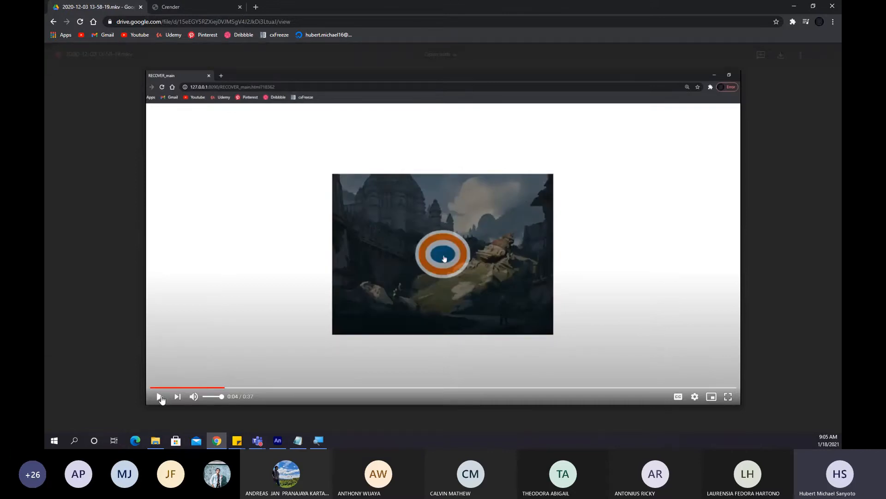
pyautogui.click(160, 396)
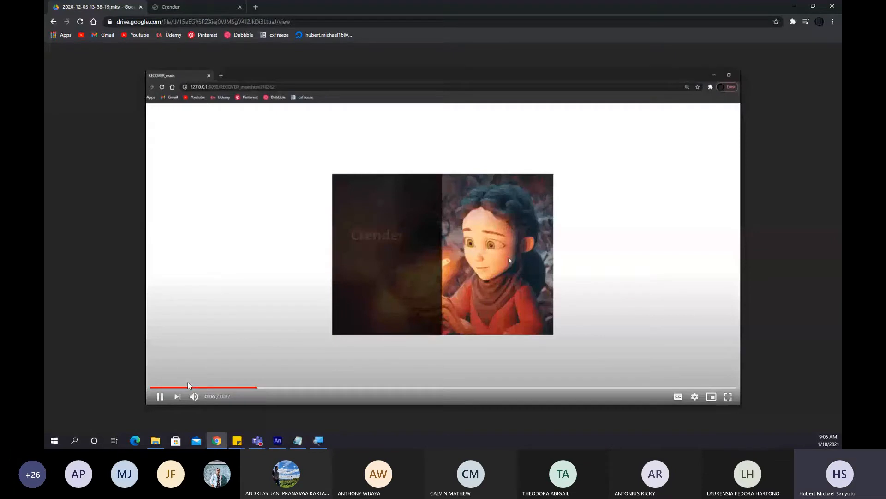
# Place the reference video and the Crender test page side by side and replay both slide-ins.
pyautogui.moveTo(94, 7); pyautogui.dragTo(45, 221)
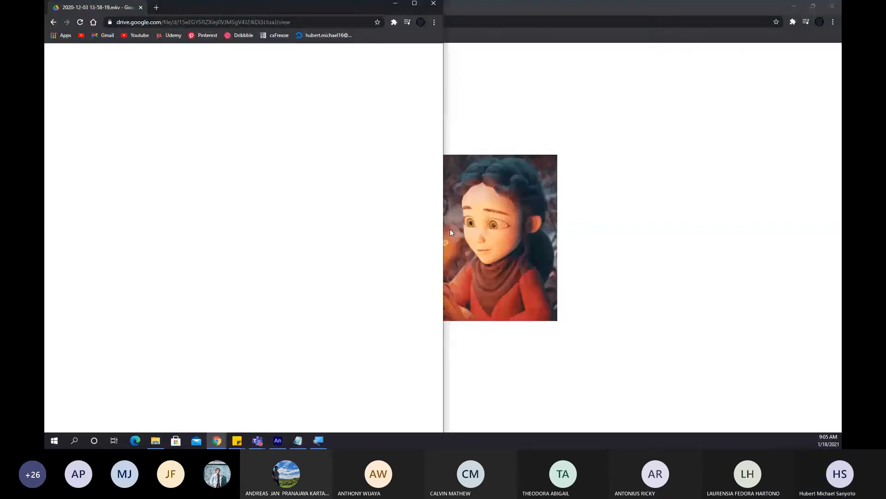
pyautogui.click(450, 228)
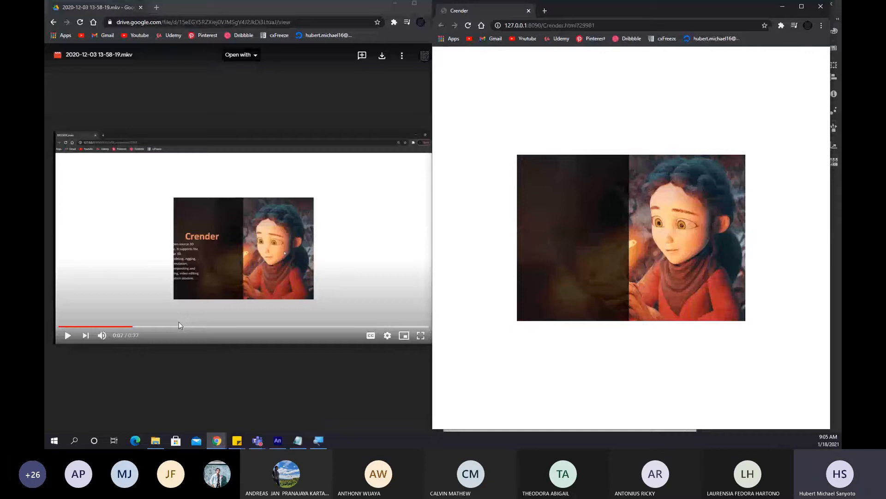
pyautogui.click(113, 325)
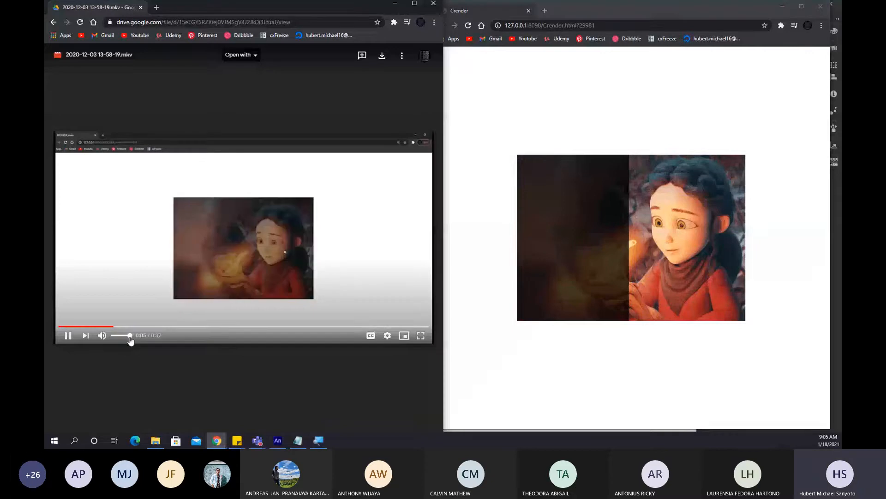
pyautogui.click(591, 249)
pyautogui.click(624, 231)
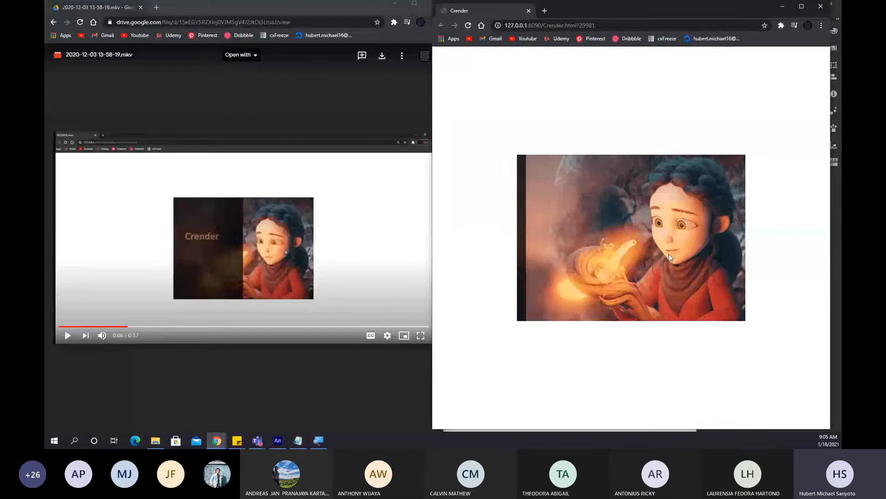
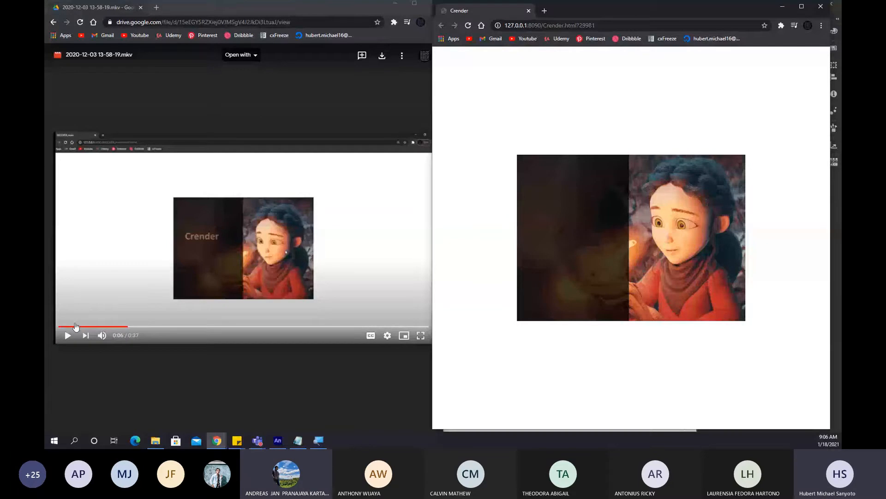
# Replay the reference video from the logo transition through the detail box slide-in, pausing on the full description text.
pyautogui.click(104, 327)
pyautogui.click(104, 327)
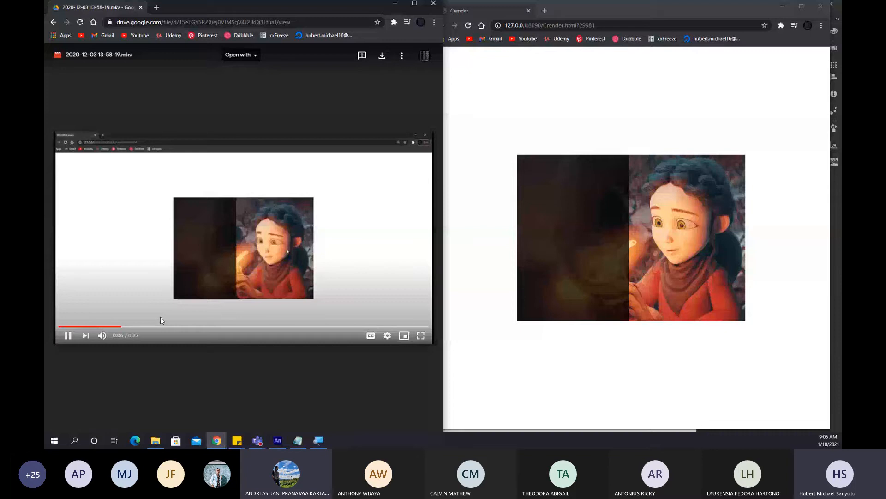
pyautogui.click(74, 337)
pyautogui.click(113, 327)
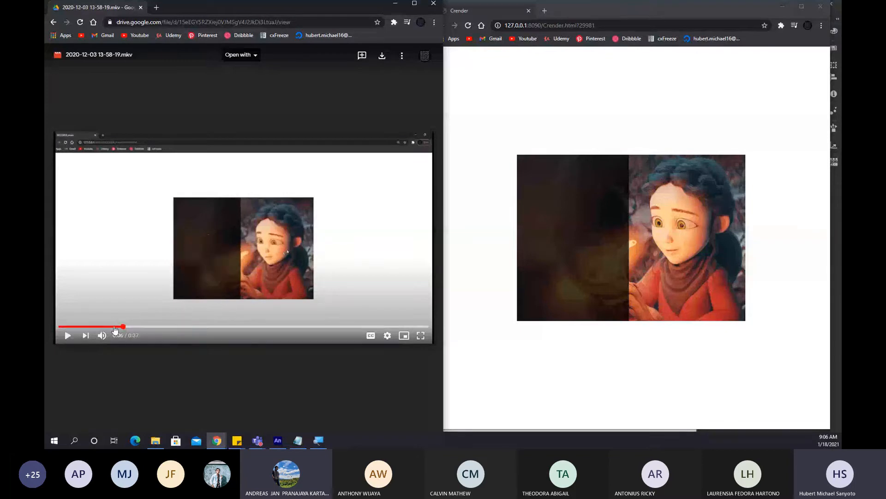
pyautogui.click(109, 327)
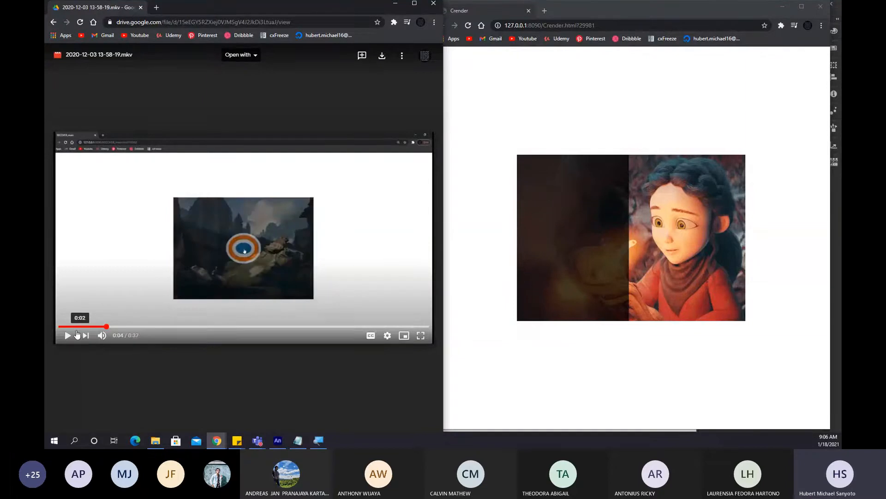
pyautogui.click(200, 287)
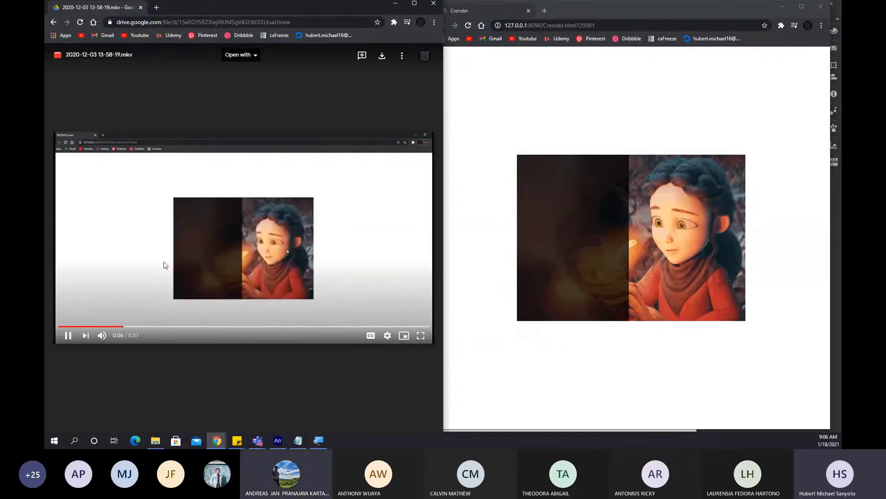
pyautogui.click(68, 335)
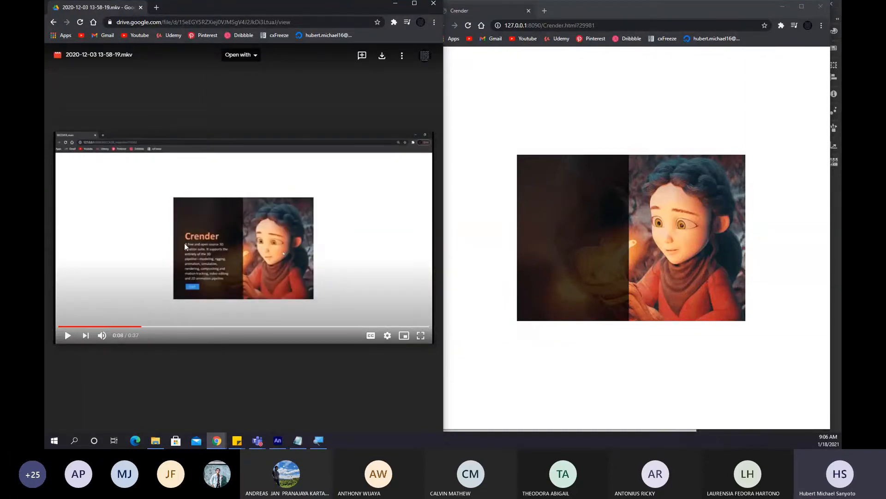
# Reload the Crender test page and replay the reference video, comparing how the box, title and description text enter.
pyautogui.click(647, 75)
pyautogui.click(611, 240)
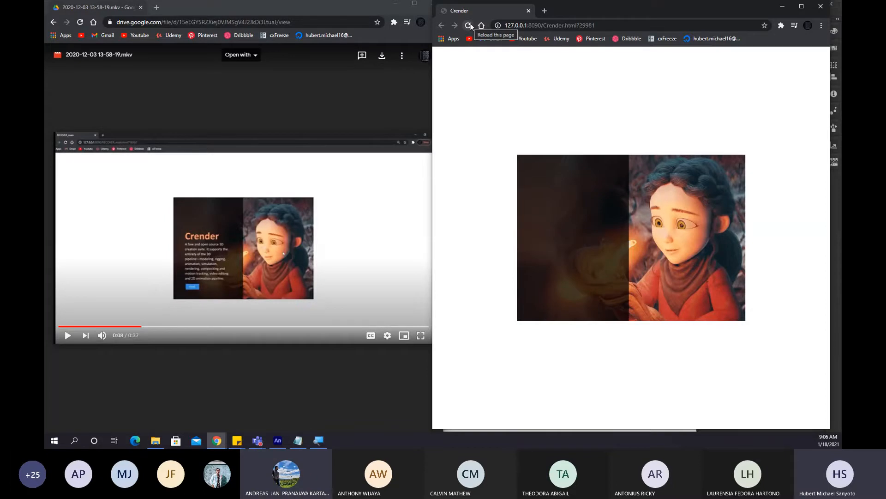
pyautogui.click(126, 327)
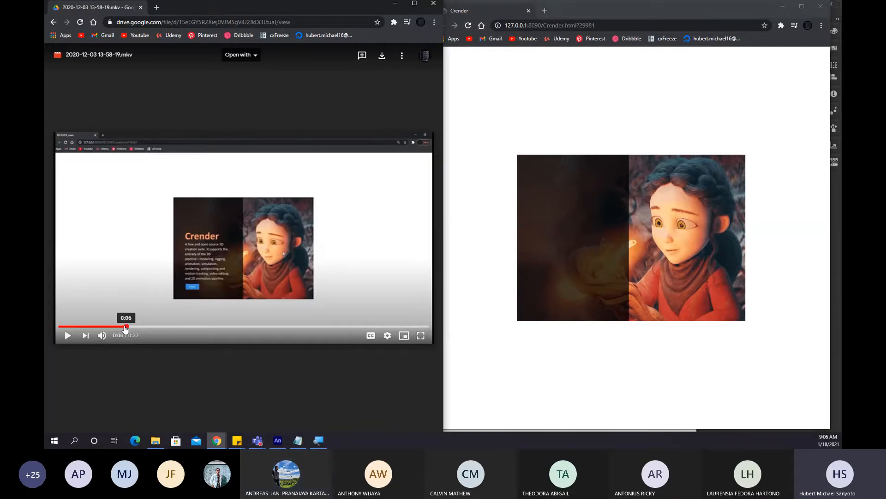
pyautogui.click(111, 327)
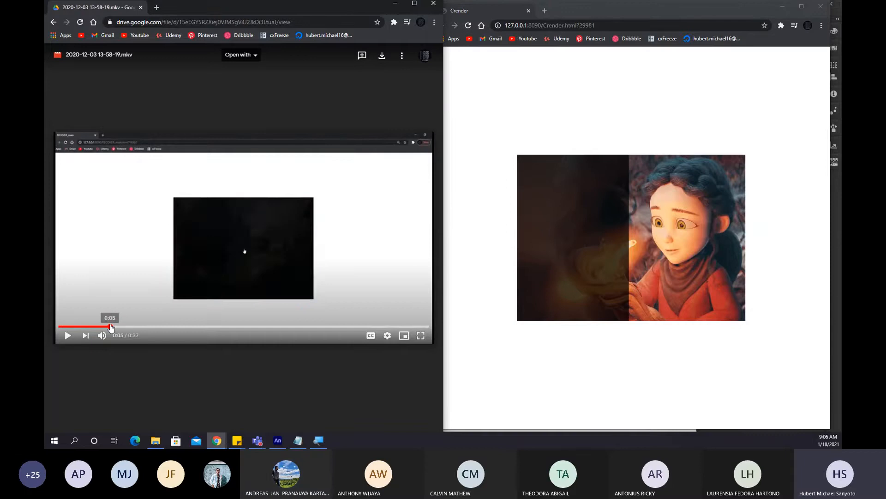
pyautogui.click(68, 335)
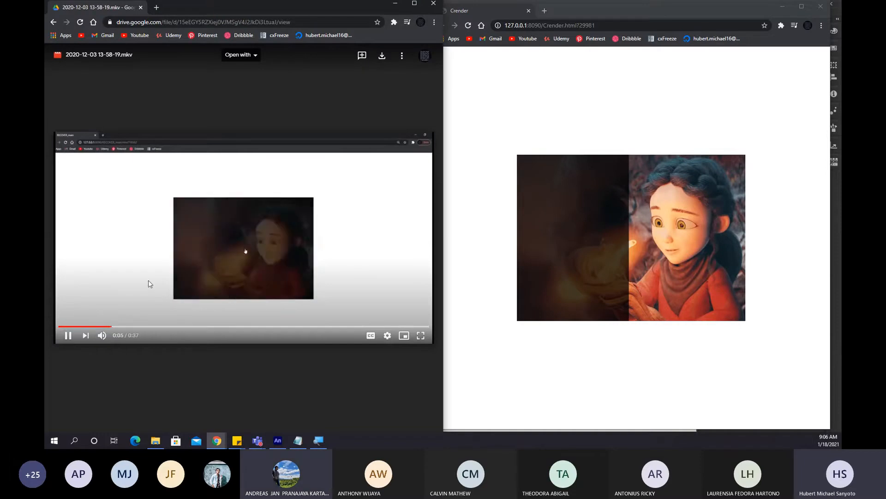
pyautogui.click(65, 336)
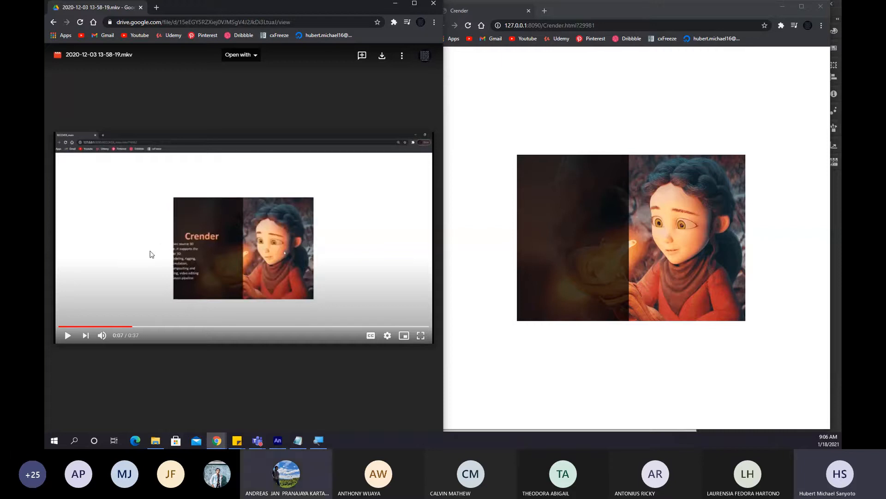
pyautogui.click(525, 199)
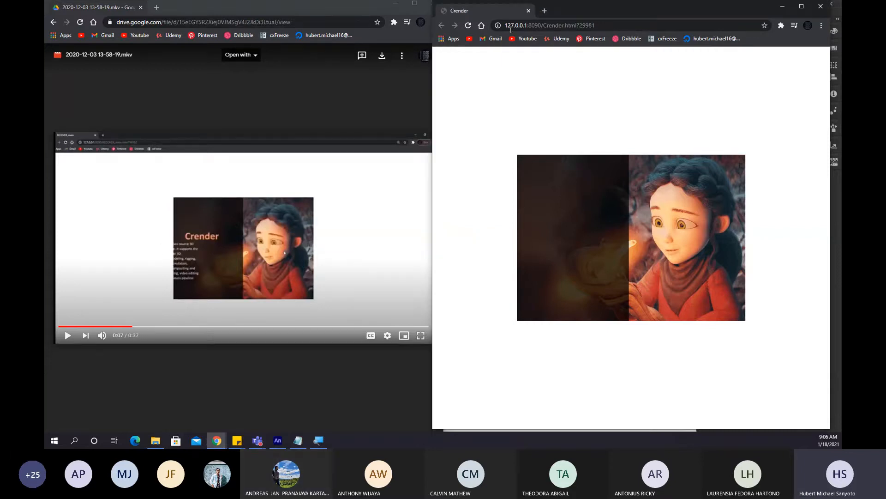
pyautogui.click(468, 26)
pyautogui.click(121, 326)
pyautogui.click(68, 335)
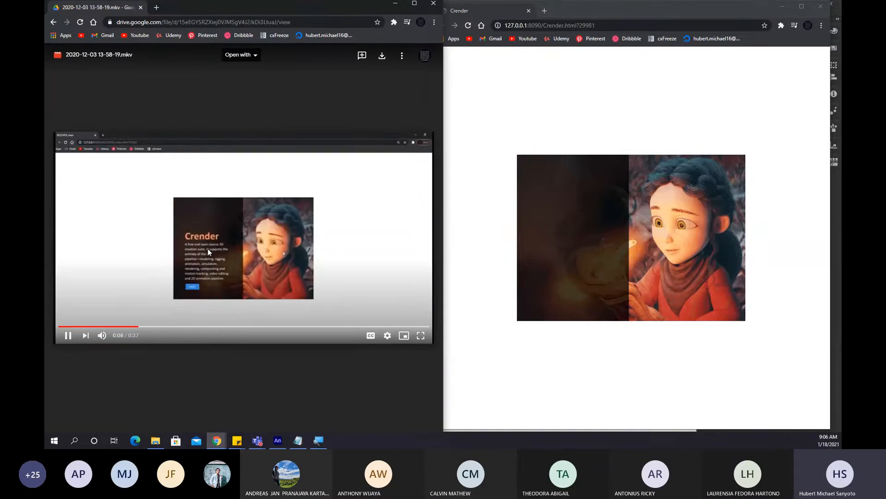
pyautogui.click(207, 250)
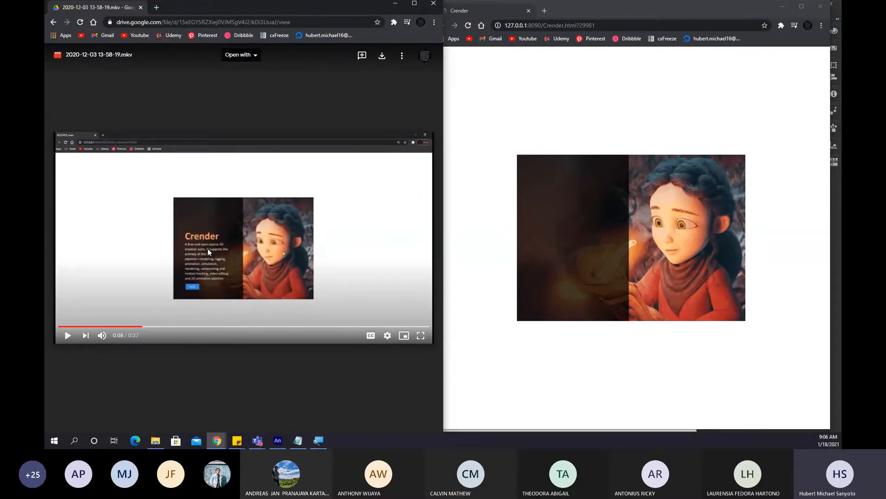
# Put both browser windows away, switch back to Animate and show the timeline of the Week13 document.
pyautogui.click(394, 5)
pyautogui.click(802, 6)
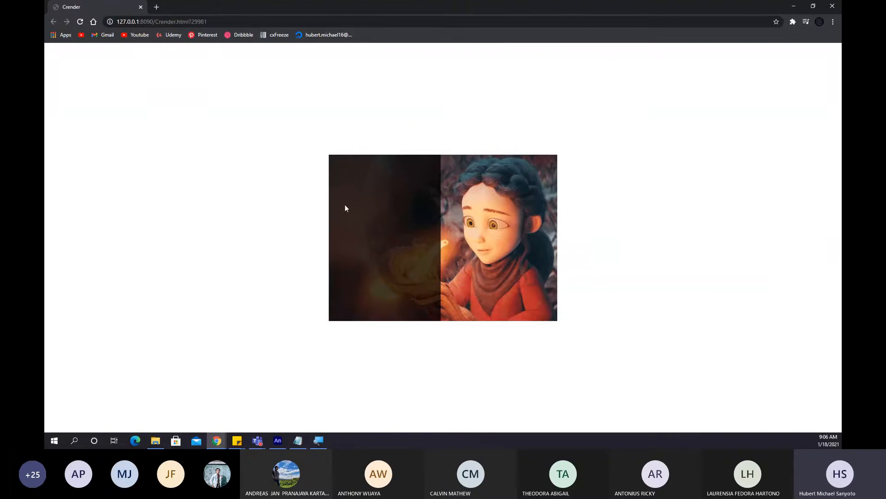
pyautogui.click(795, 6)
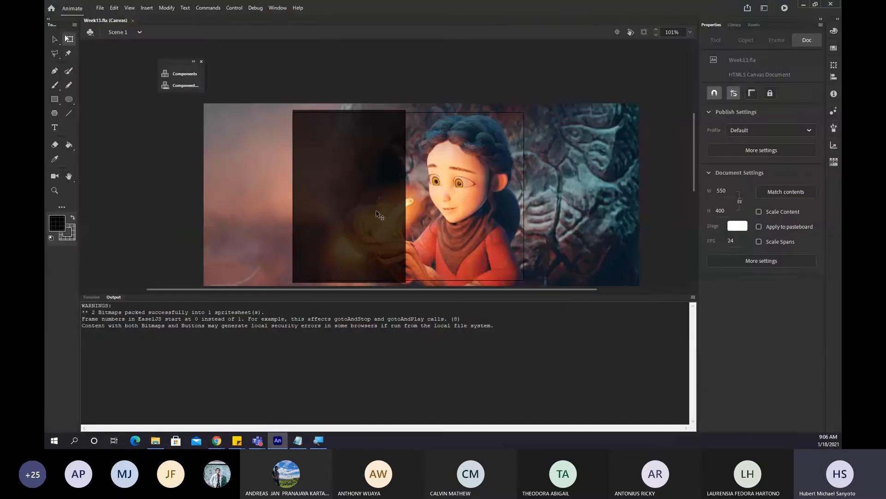
pyautogui.click(383, 217)
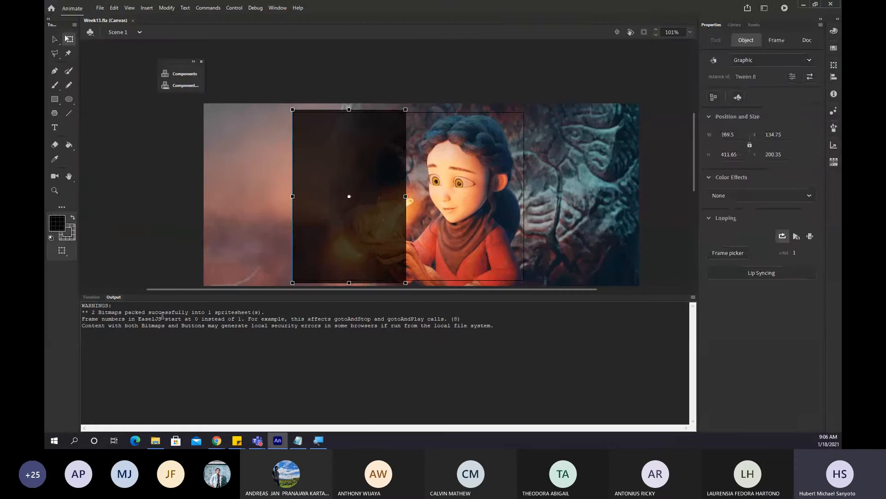
pyautogui.click(91, 297)
# Step through the detail_box tween from frame 11 to frame 15 and view the box's object properties.
pyautogui.click(317, 350)
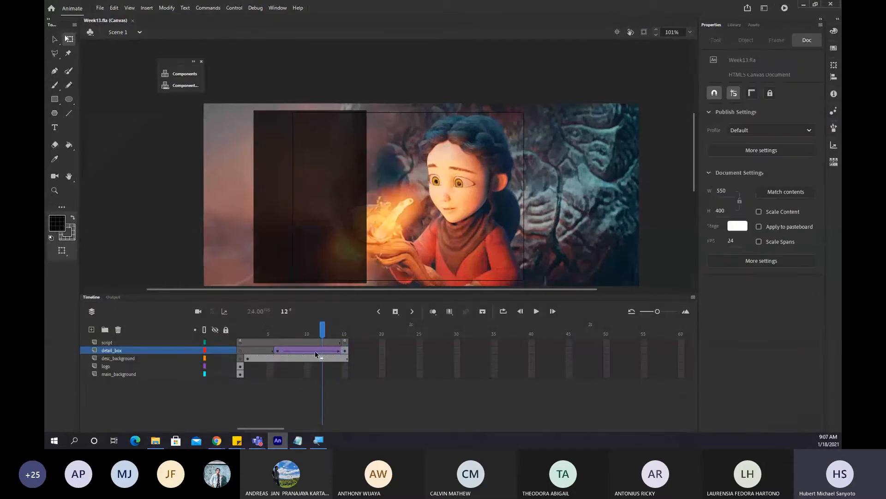
pyautogui.click(315, 351)
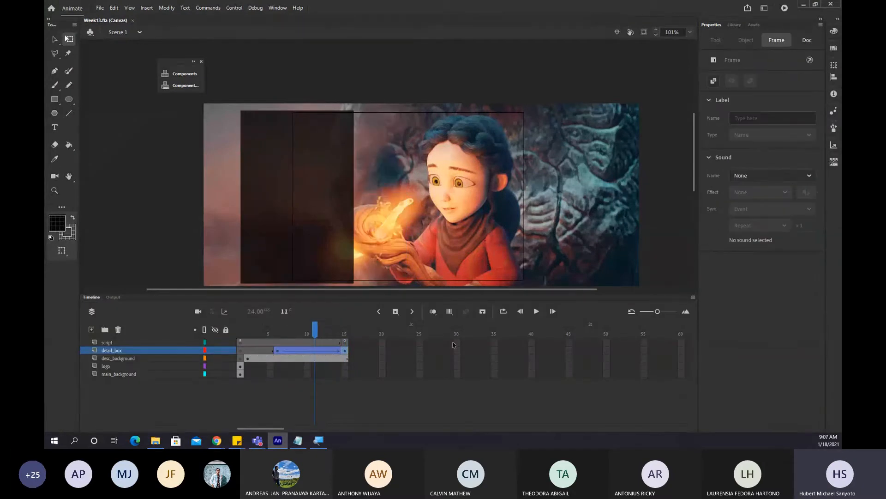
pyautogui.press('.')
pyautogui.press('.')
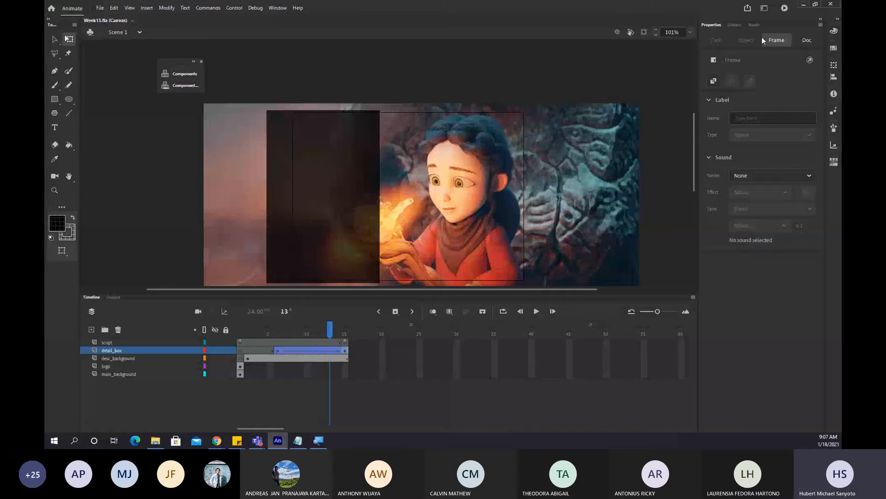
pyautogui.press('.')
pyautogui.press('.')
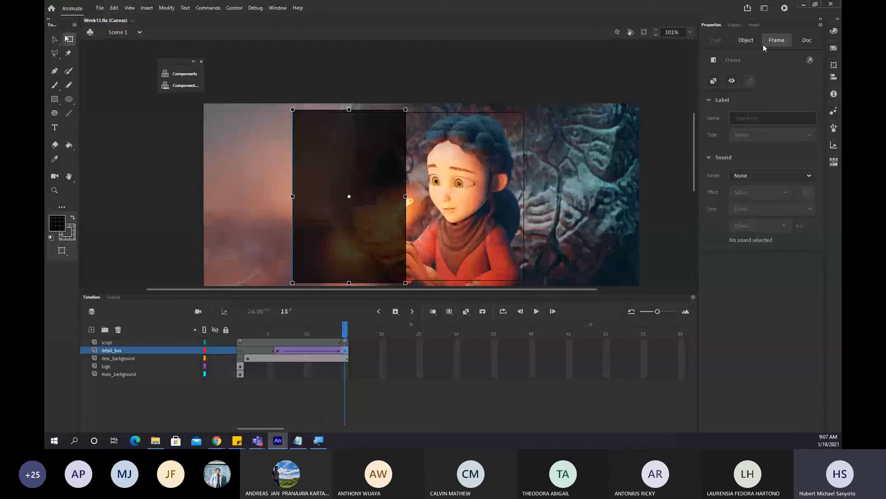
pyautogui.click(755, 42)
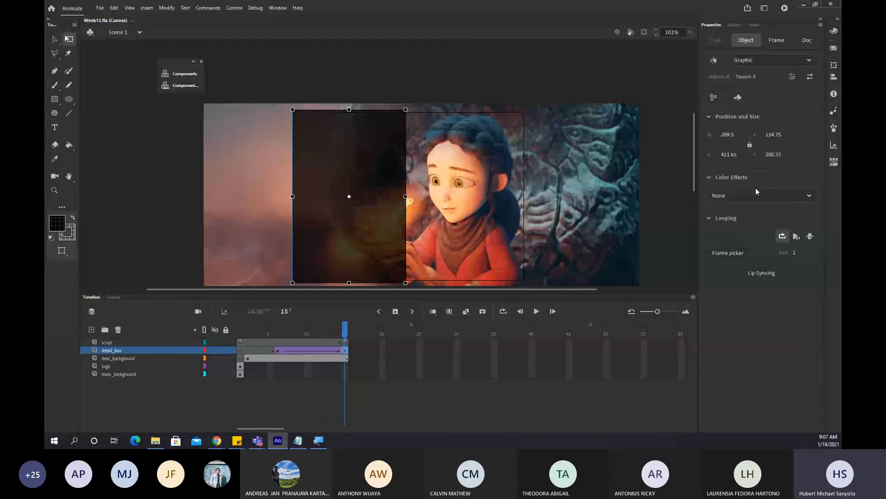
# Set the ease effect of the detail_box tween's first keyframe at frame 6 to Cubic Ease-Out.
pyautogui.click(293, 337)
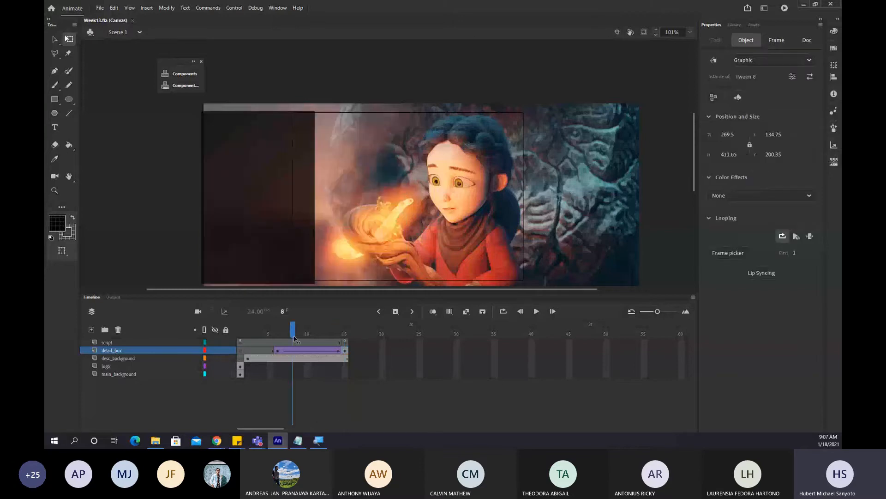
pyautogui.moveTo(293, 339); pyautogui.dragTo(284, 340)
pyautogui.click(280, 350)
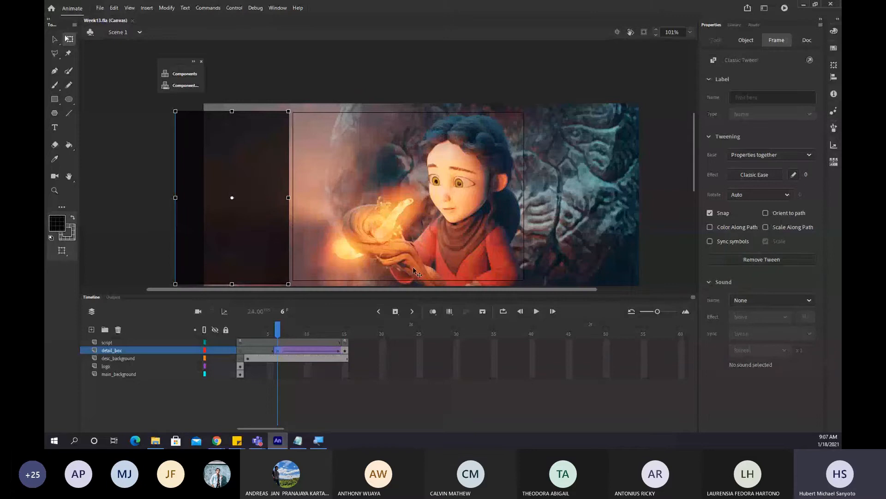
pyautogui.click(755, 174)
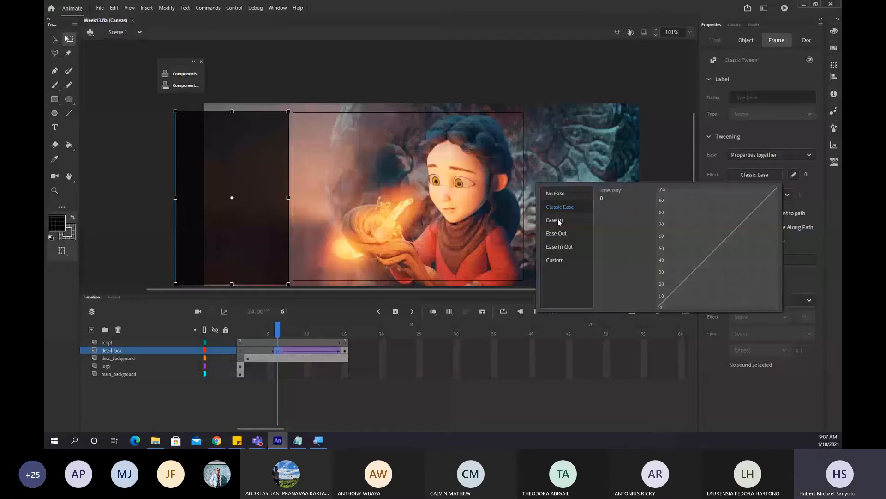
pyautogui.click(559, 220)
pyautogui.click(557, 234)
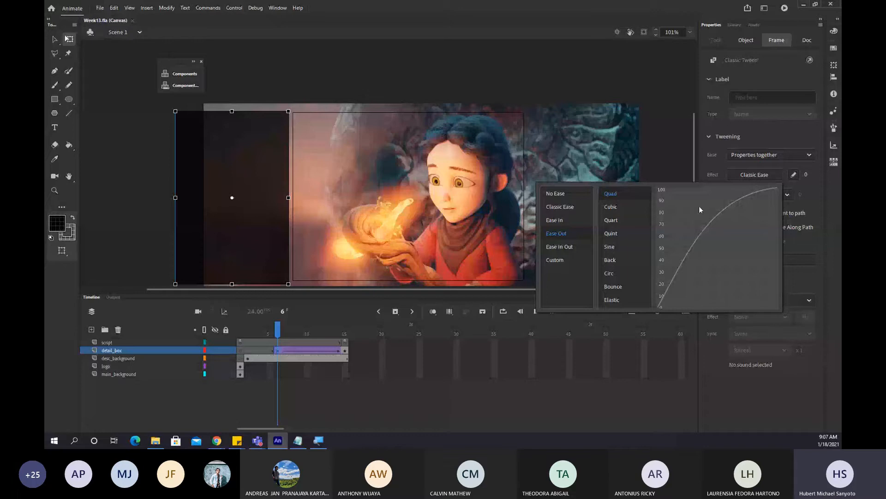
pyautogui.click(611, 208)
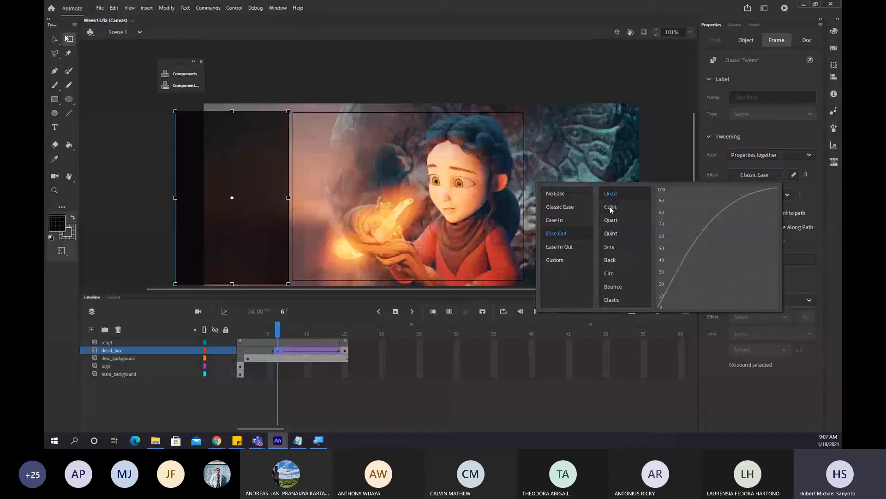
pyautogui.doubleClick(613, 208)
# Test the movie in the browser and replay the logo transition on both Crender pages to compare the eased and uneased slide-in.
pyautogui.hotkey('ctrl', 'Return')
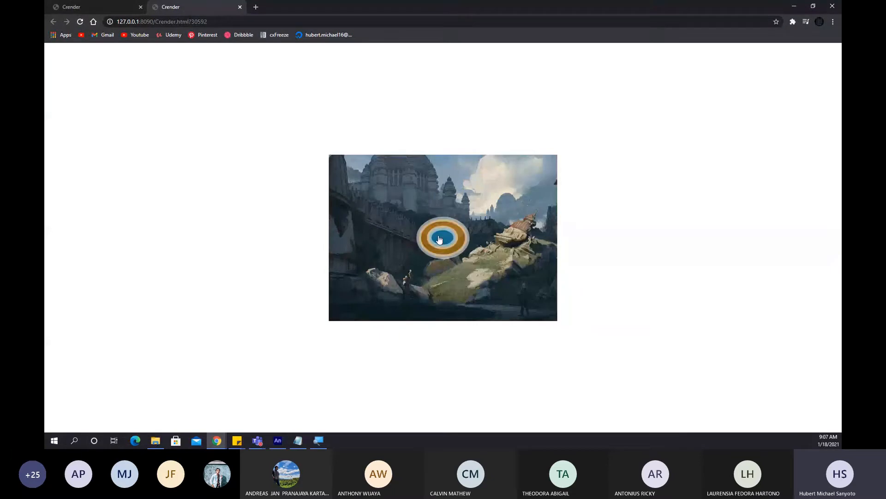
pyautogui.click(440, 239)
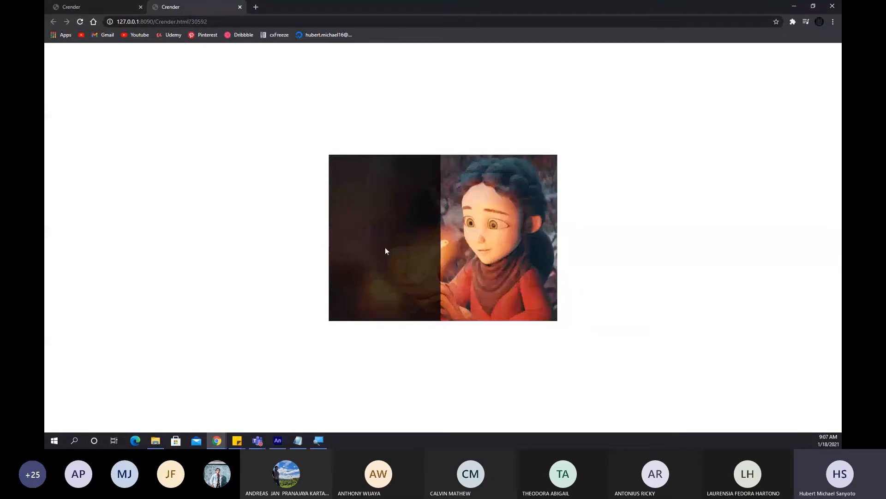
pyautogui.click(51, 6)
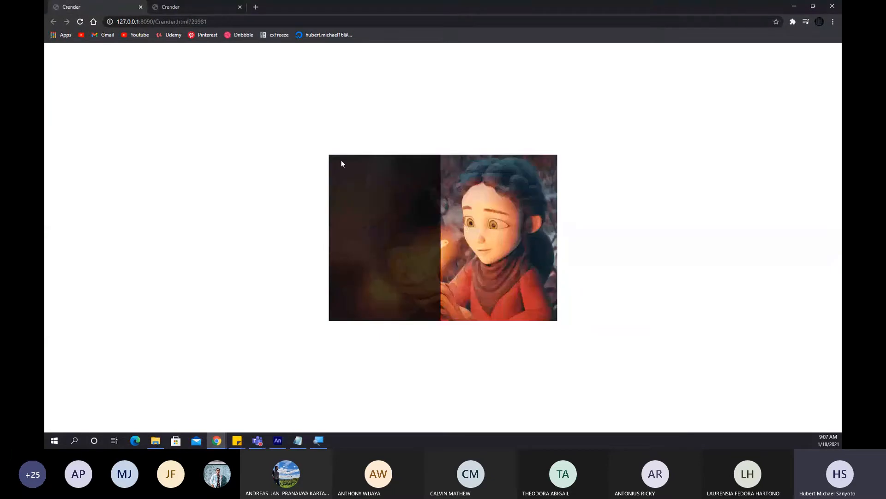
pyautogui.click(81, 22)
pyautogui.click(164, 8)
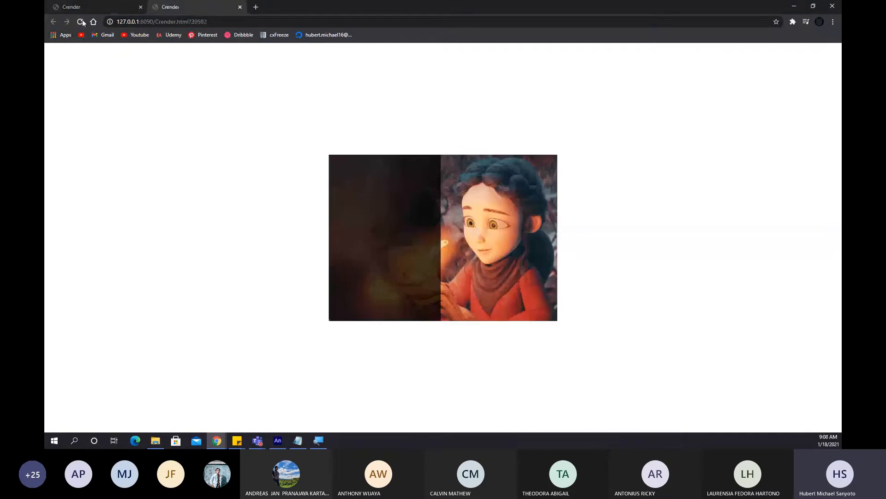
pyautogui.click(80, 21)
pyautogui.click(455, 237)
pyautogui.click(110, 9)
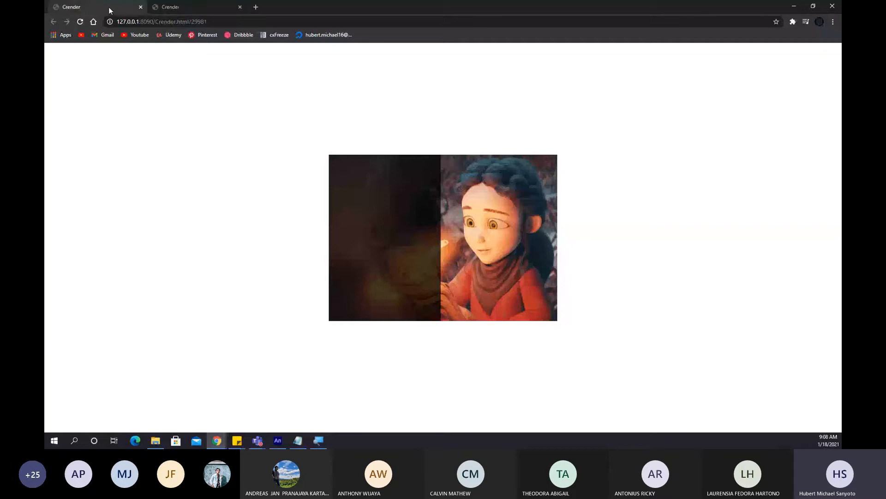
pyautogui.click(80, 21)
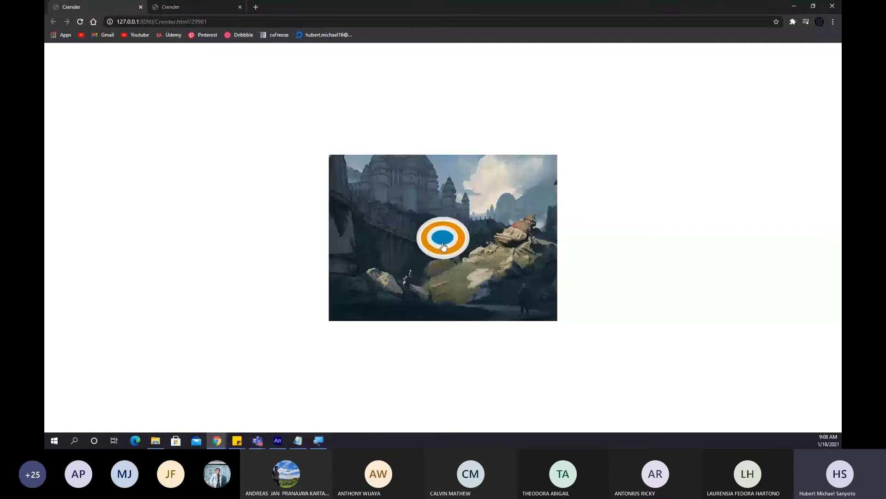
pyautogui.click(442, 245)
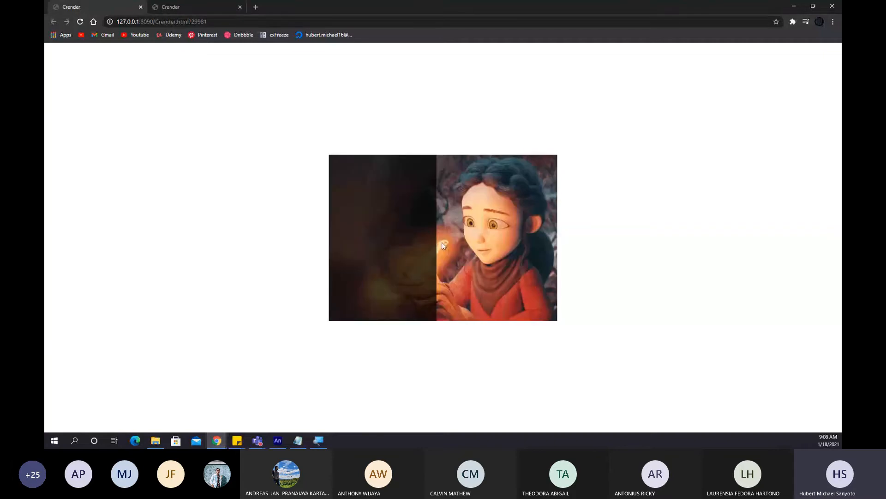
# Close the older Crender test page, put the browser away and return to Animate's timeline.
pyautogui.click(141, 7)
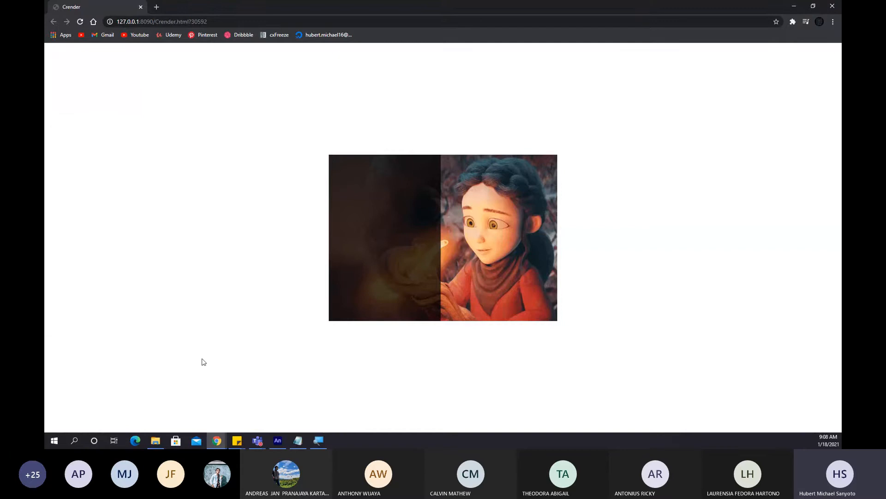
pyautogui.click(218, 442)
pyautogui.moveTo(178, 417)
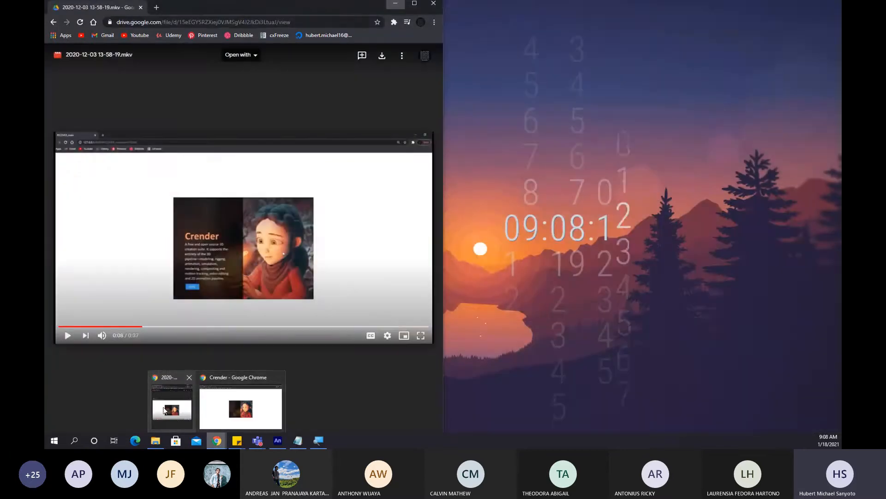
pyautogui.click(241, 408)
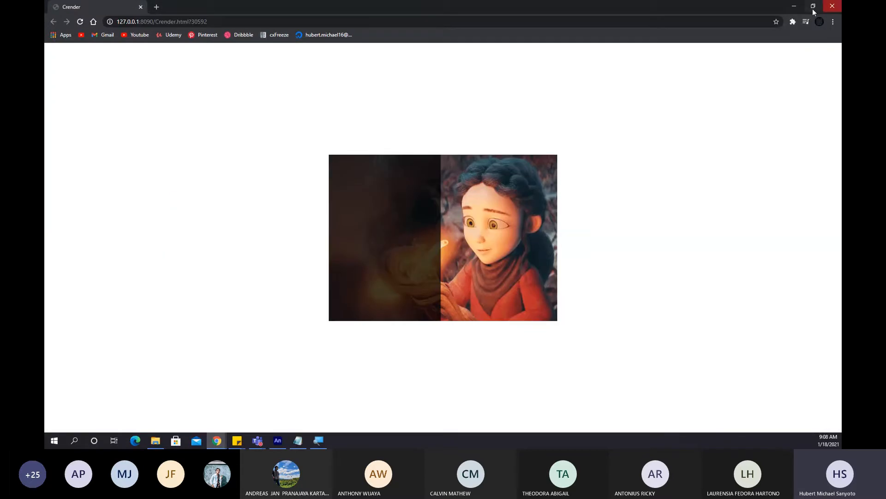
pyautogui.click(794, 6)
pyautogui.click(278, 440)
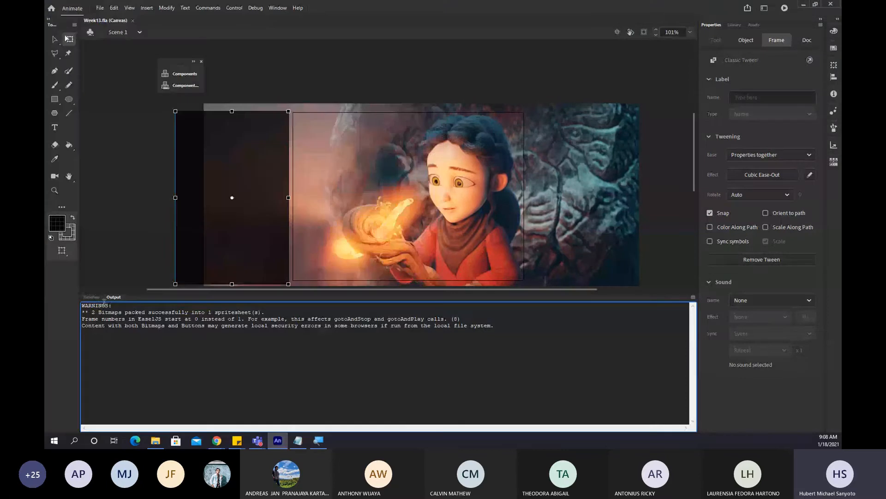
pyautogui.click(92, 297)
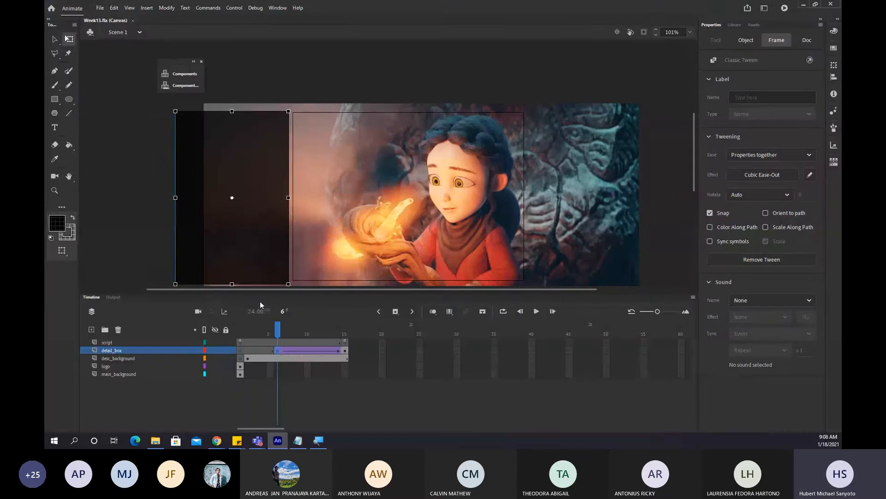
# Extend the detail_box tween, the desc_background frames and the last script keyframe to frame 20.
pyautogui.click(346, 360)
pyautogui.moveTo(341, 351); pyautogui.dragTo(382, 352)
pyautogui.click(352, 364)
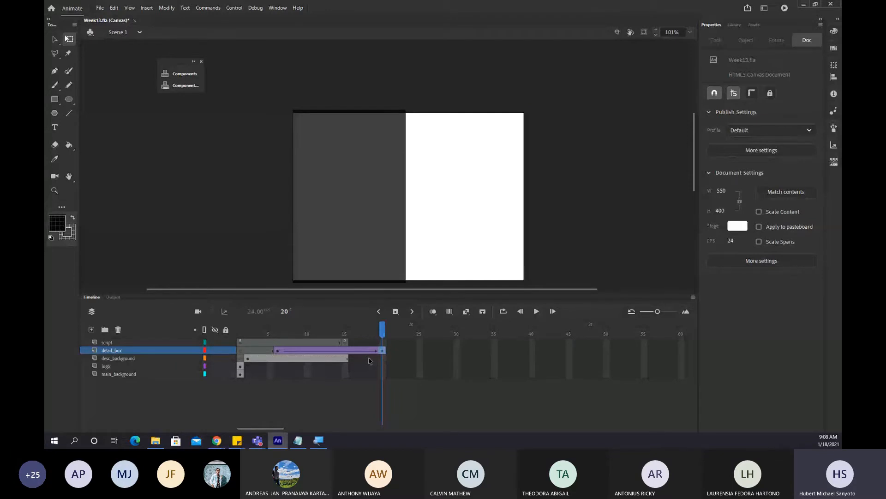
pyautogui.rightClick(346, 342)
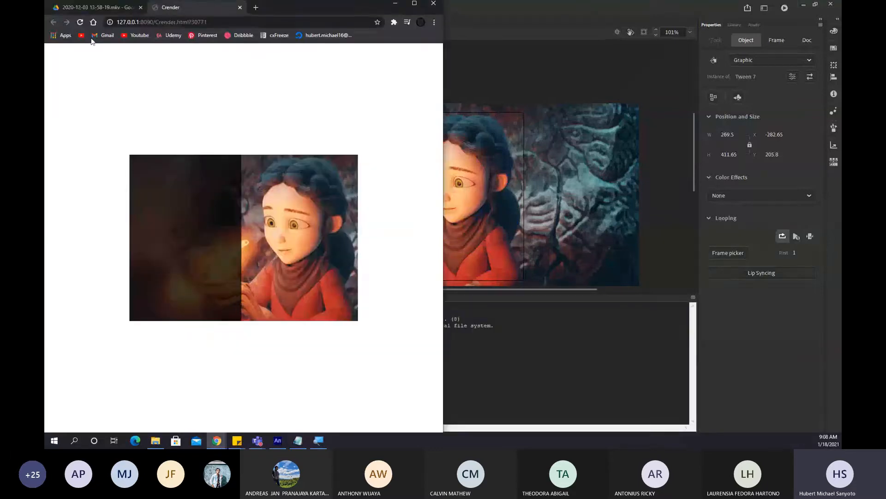
# Replay the new Crender test page and the reference video to compare their box slide-ins, and return to Animate.
pyautogui.click(80, 22)
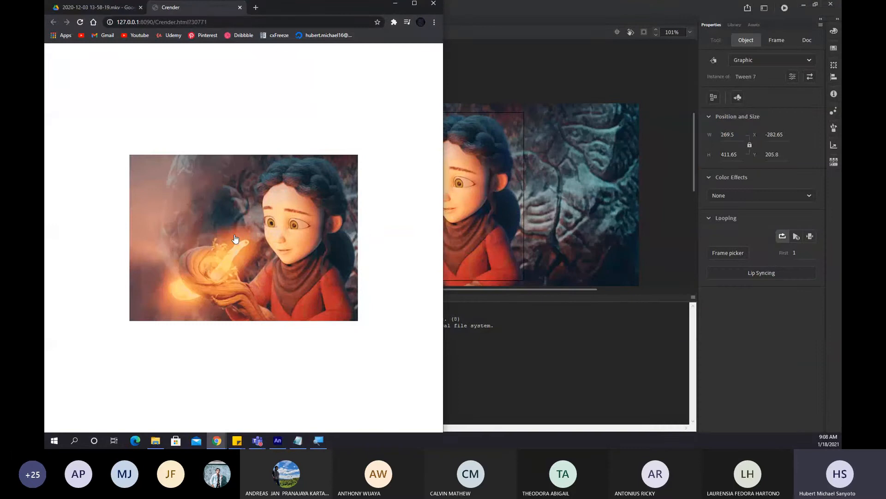
pyautogui.hotkey('ctrl', 'shift', 'Tab')
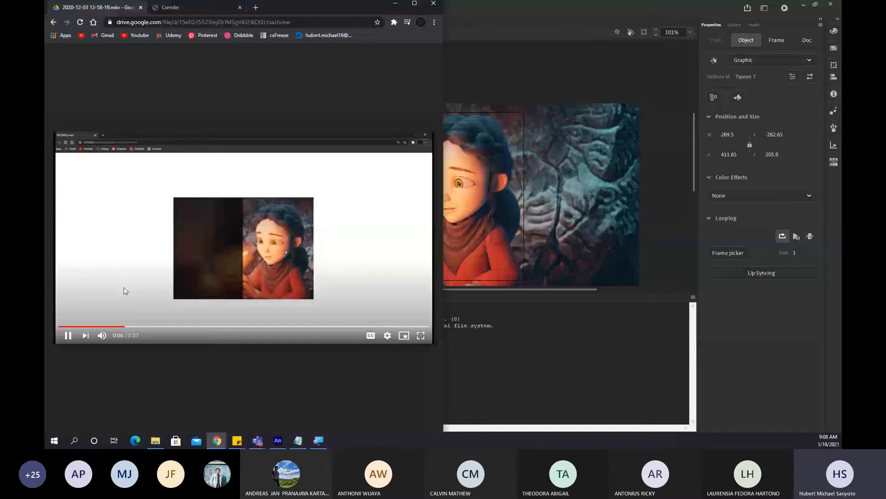
pyautogui.hotkey('ctrl', 'Tab')
pyautogui.click(80, 21)
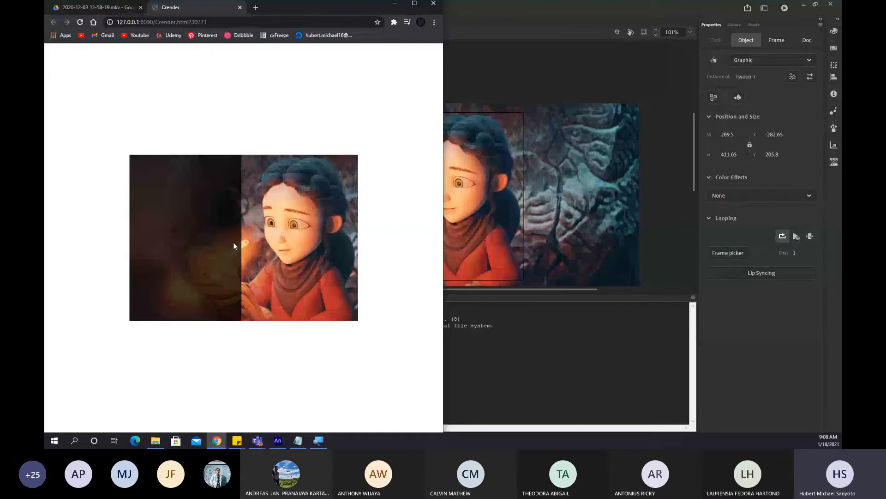
pyautogui.click(542, 15)
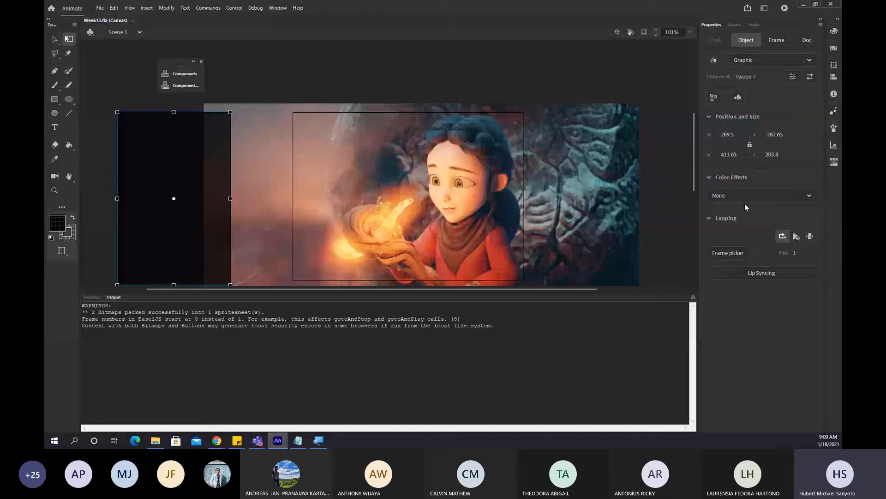
# Show the timeline and check the ease effect options for the detail_box tween's first keyframe at frame 6.
pyautogui.click(91, 296)
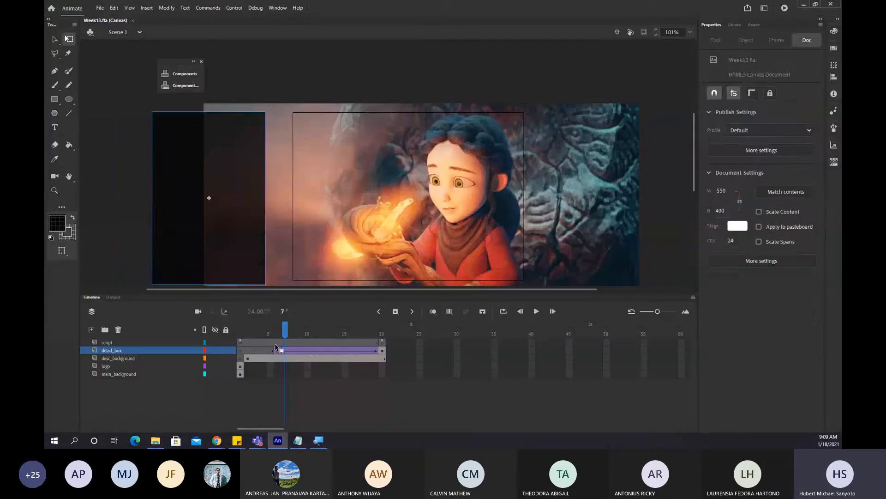
pyautogui.click(277, 350)
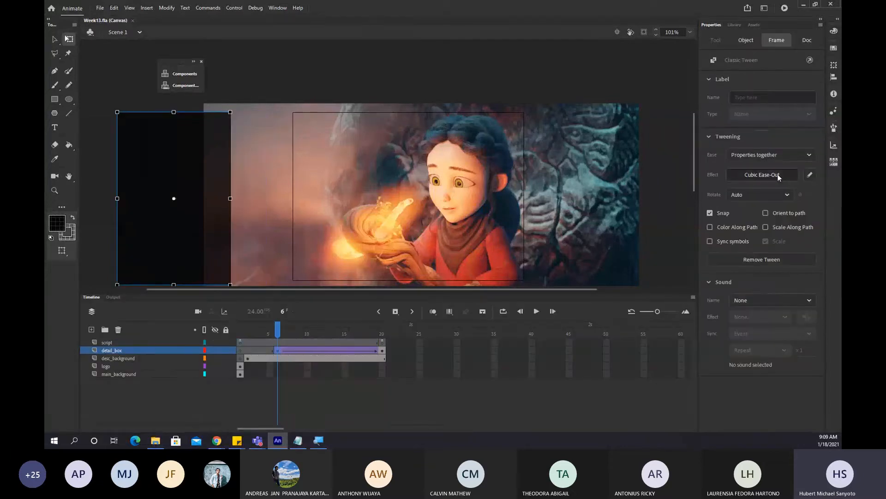
pyautogui.click(762, 176)
pyautogui.doubleClick(592, 274)
# Try delaying the detail_box tween to start at frame 10, and undo the shift.
pyautogui.moveTo(290, 325); pyautogui.dragTo(343, 350)
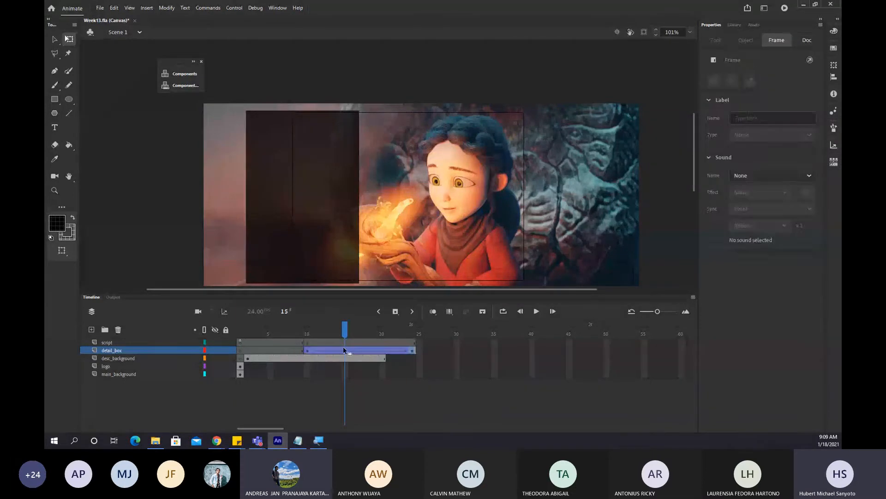
pyautogui.hotkey('ctrl', 'z')
pyautogui.hotkey('ctrl', 'z')
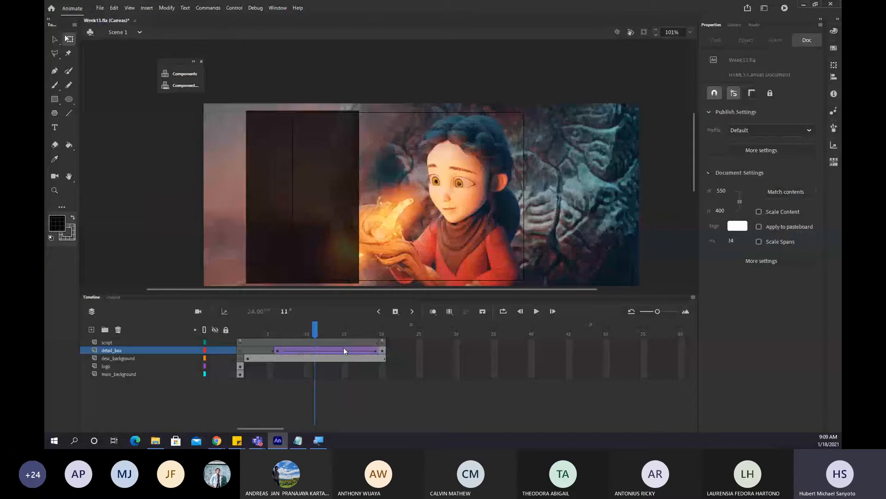
# Check the reference video's description screen and scrub through the detail_box tween from frame 7 to frame 20.
pyautogui.hotkey('alt', 'Tab')
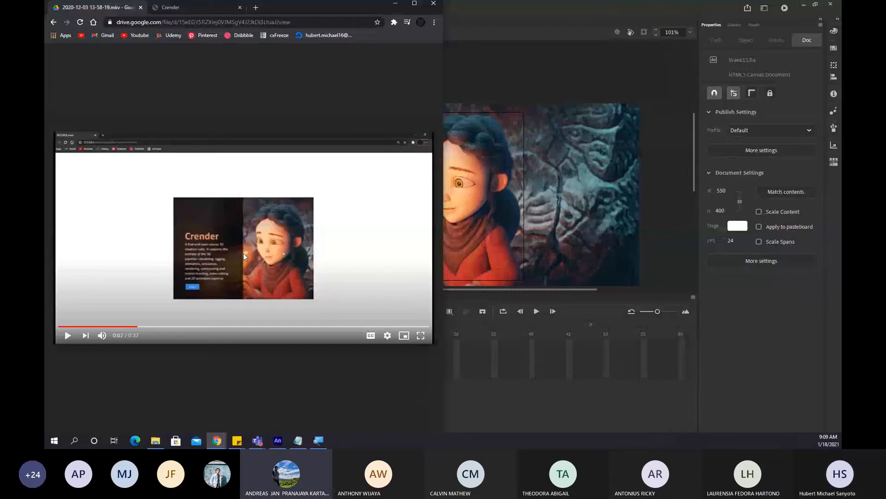
pyautogui.hotkey('alt', 'Tab')
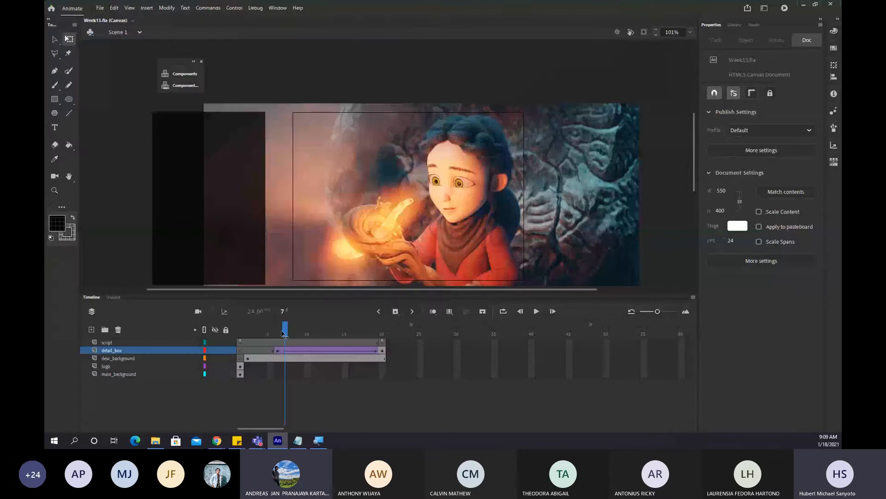
pyautogui.moveTo(284, 329); pyautogui.dragTo(374, 359)
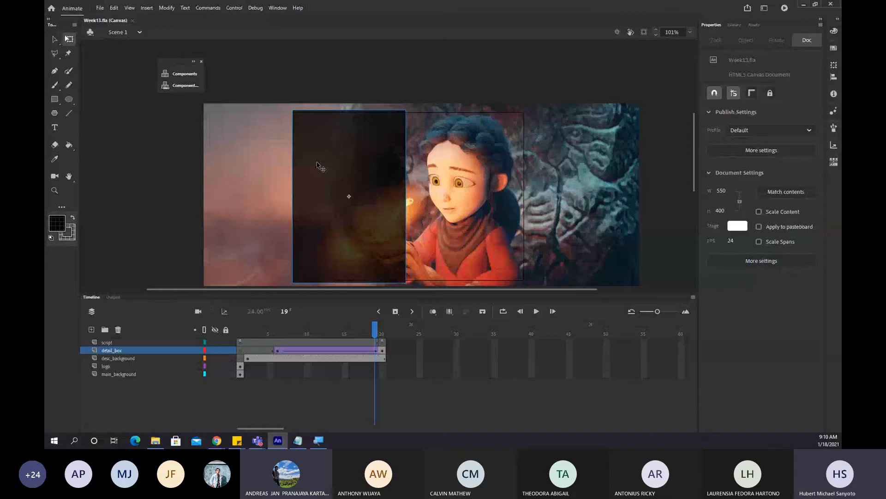
pyautogui.click(384, 328)
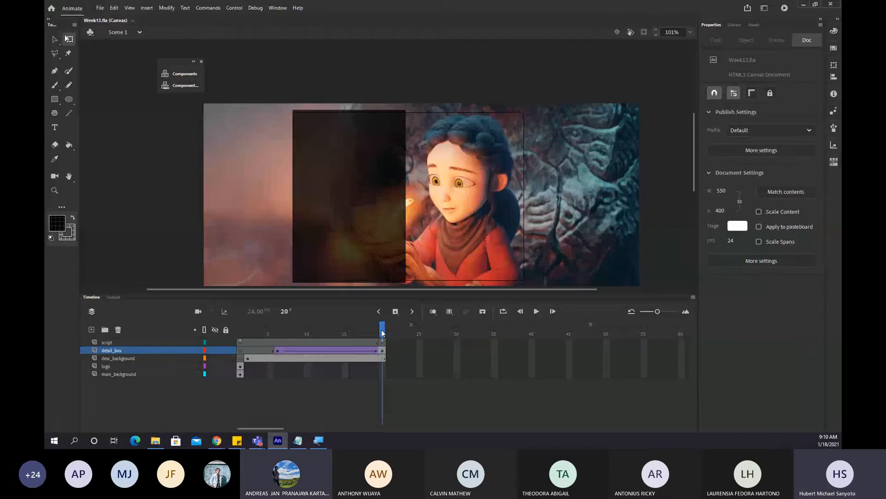
pyautogui.click(378, 331)
# Review the detail_box tween's frame 6 settings, rewind to frame 1 and play the timeline animation.
pyautogui.click(324, 351)
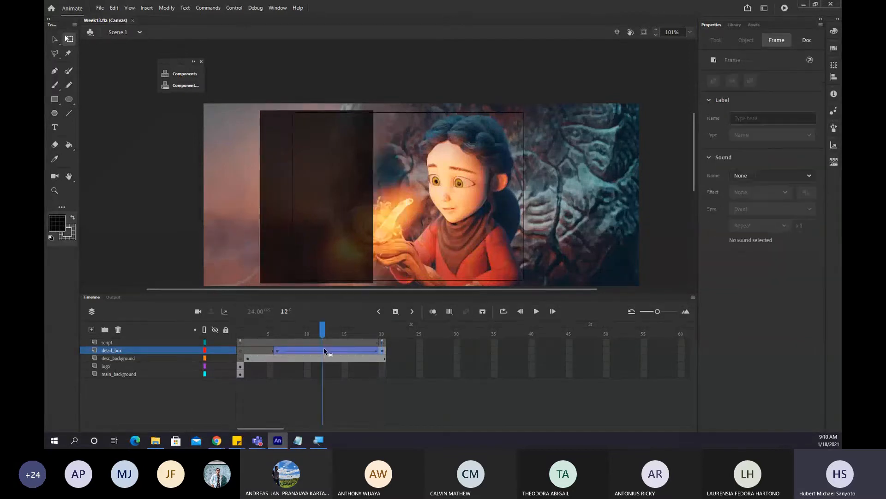
pyautogui.moveTo(320, 329); pyautogui.dragTo(276, 342)
pyautogui.click(277, 350)
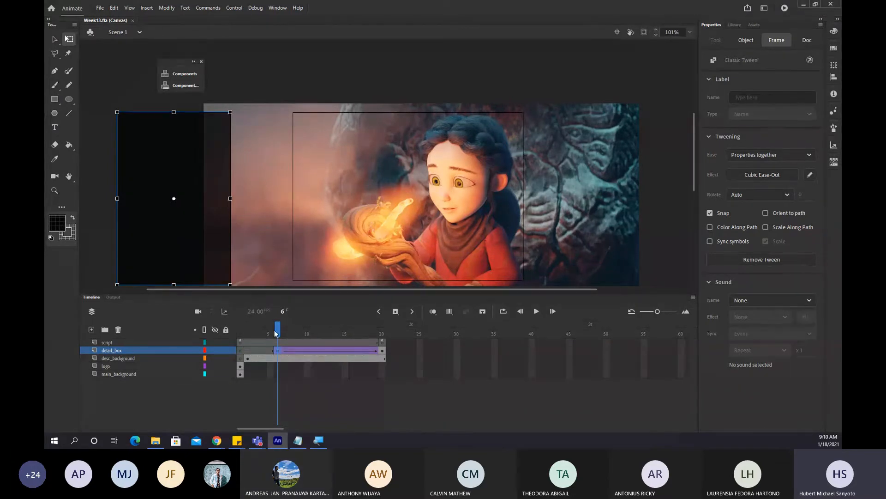
pyautogui.moveTo(275, 333); pyautogui.dragTo(237, 331)
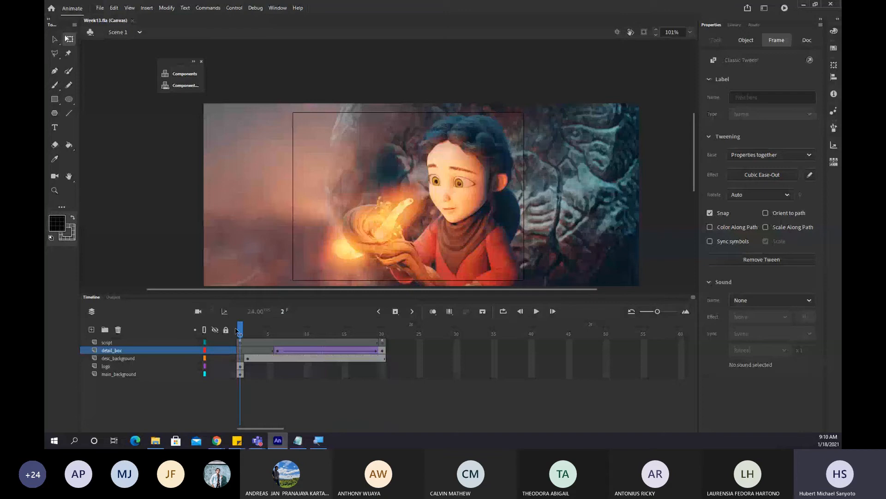
pyautogui.press('Return')
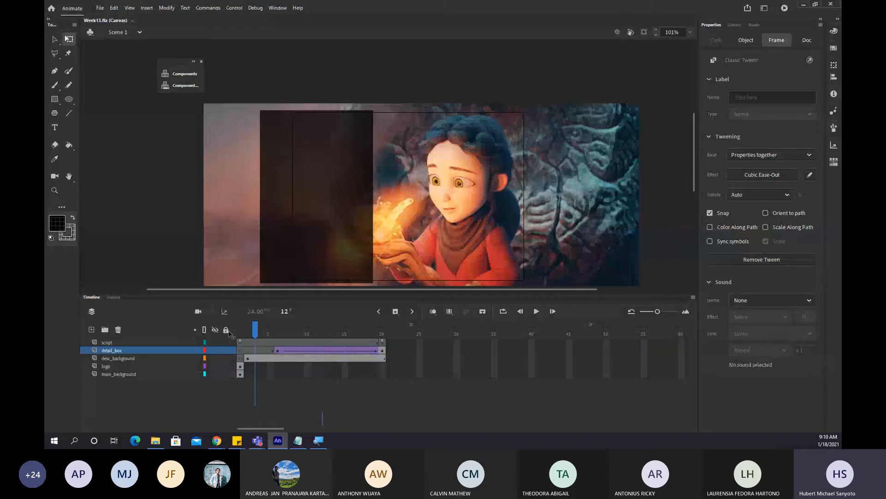
# Scrub the reference video through the part where the title and description text appear on the detail box.
pyautogui.click(216, 443)
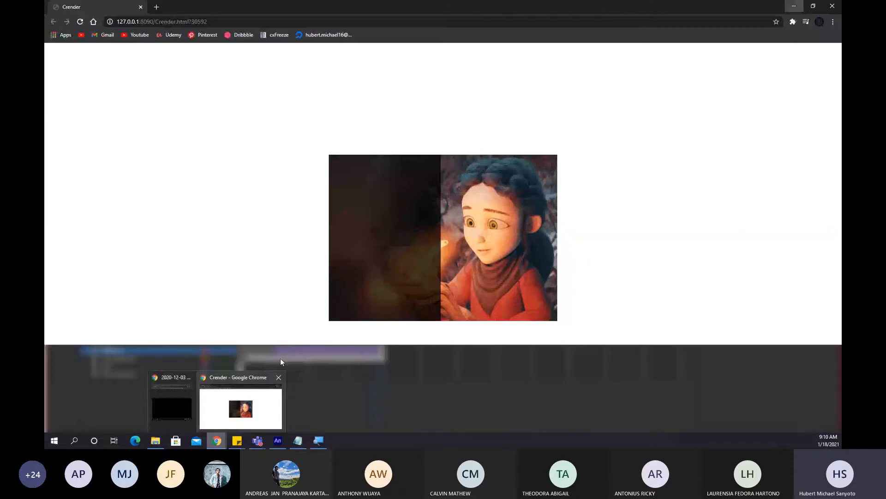
pyautogui.click(793, 8)
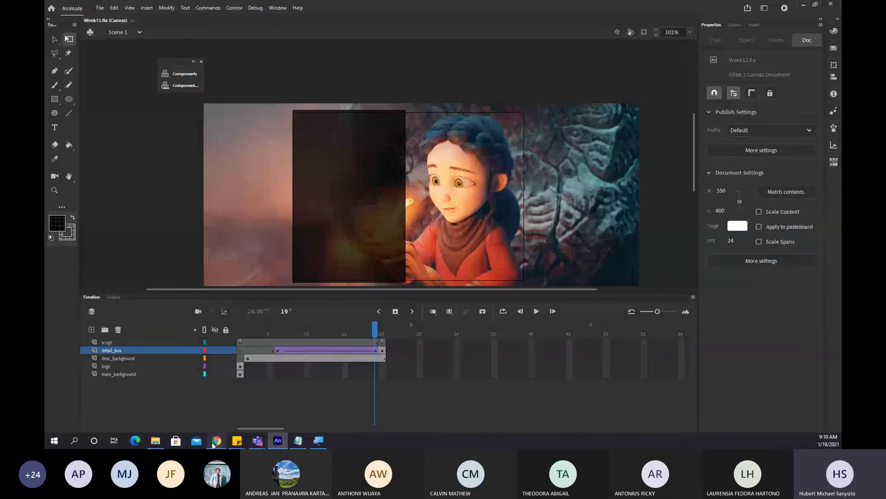
pyautogui.moveTo(216, 440)
pyautogui.click(172, 409)
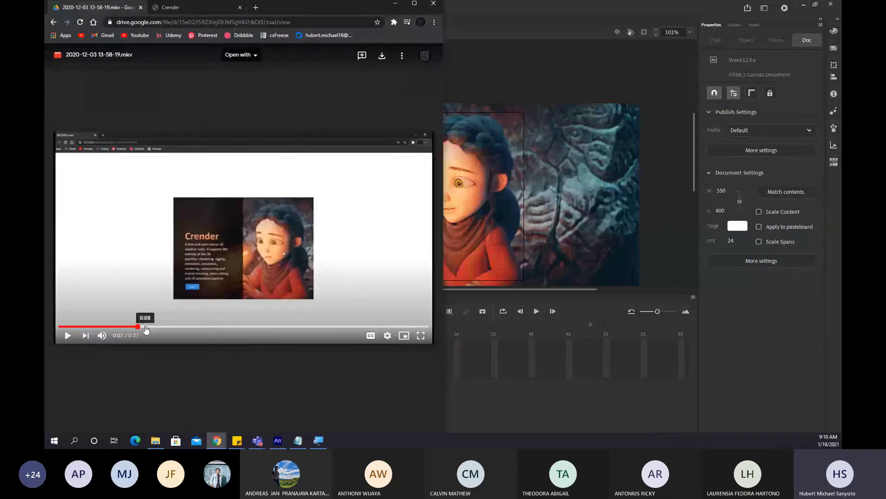
pyautogui.moveTo(132, 331); pyautogui.dragTo(119, 327)
pyautogui.click(113, 326)
pyautogui.moveTo(114, 323)
pyautogui.mouseDown()
pyautogui.moveTo(148, 325)
pyautogui.moveTo(131, 327)
pyautogui.mouseUp()
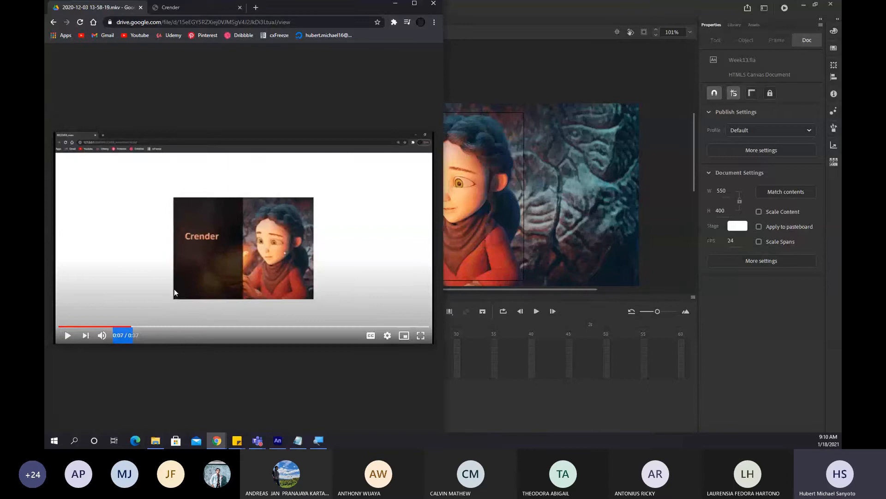
pyautogui.click(142, 327)
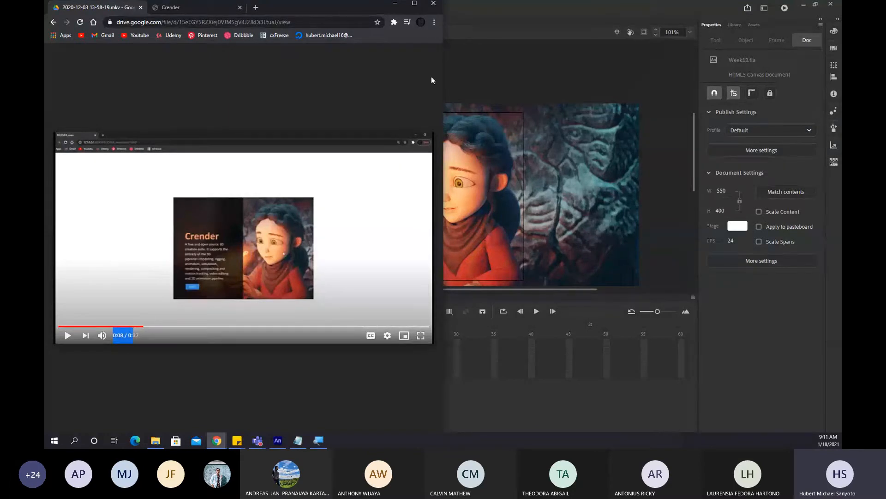
pyautogui.hotkey('alt', 'Tab')
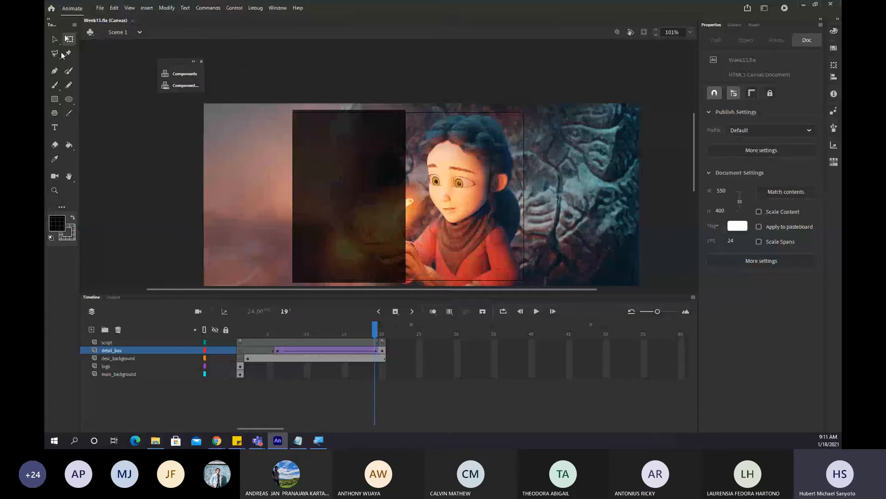
# Add two layers above detail_box and name them title and desc.
pyautogui.press('t')
pyautogui.click(353, 178)
pyautogui.click(533, 242)
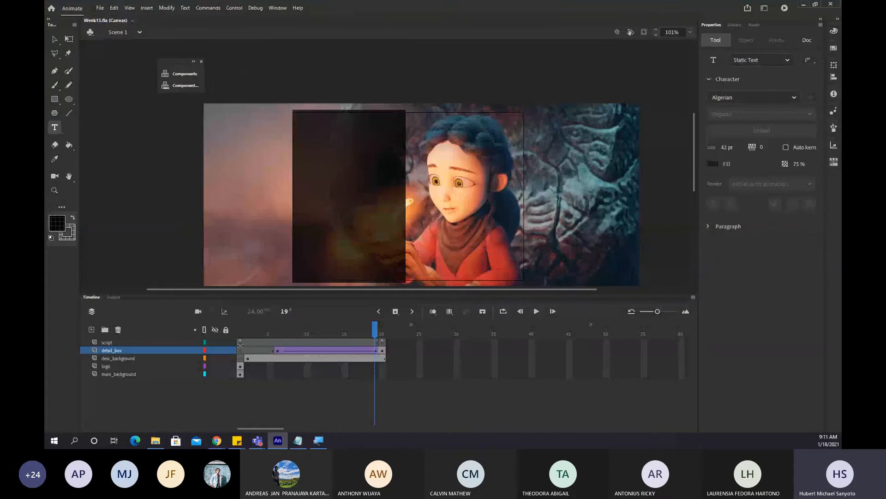
pyautogui.click(91, 330)
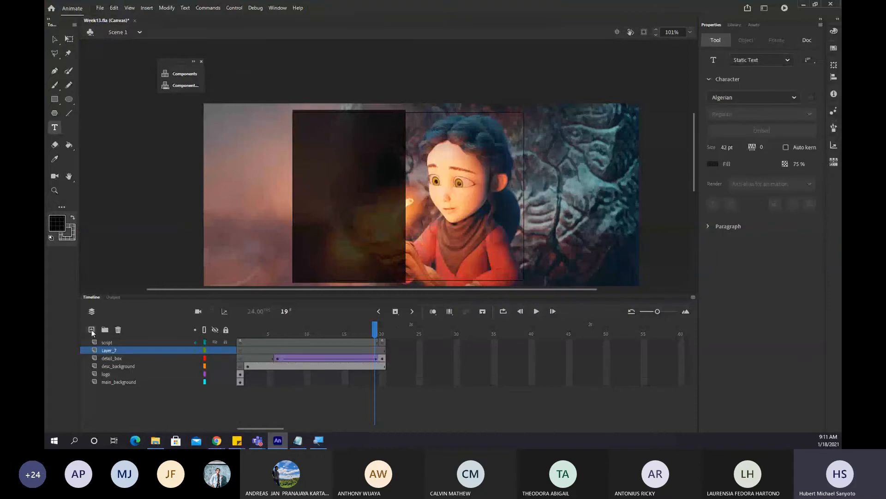
pyautogui.click(92, 330)
pyautogui.doubleClick(110, 355)
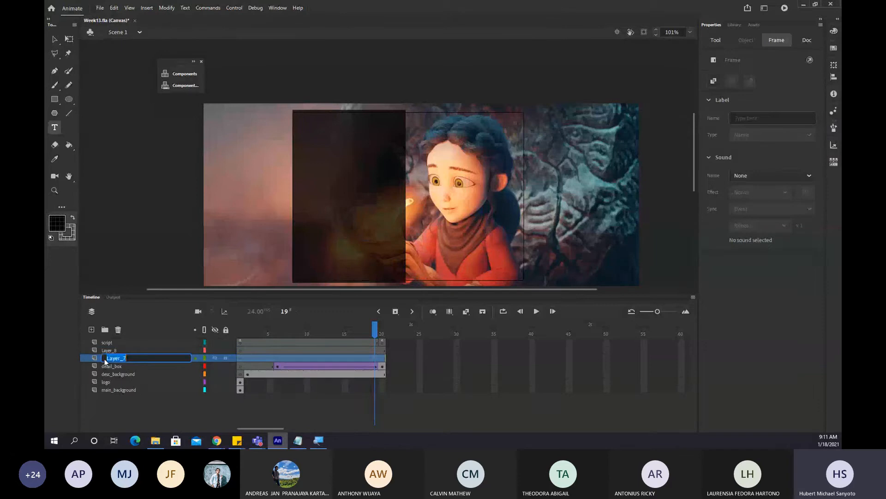
pyautogui.write('Title')
pyautogui.press('Return')
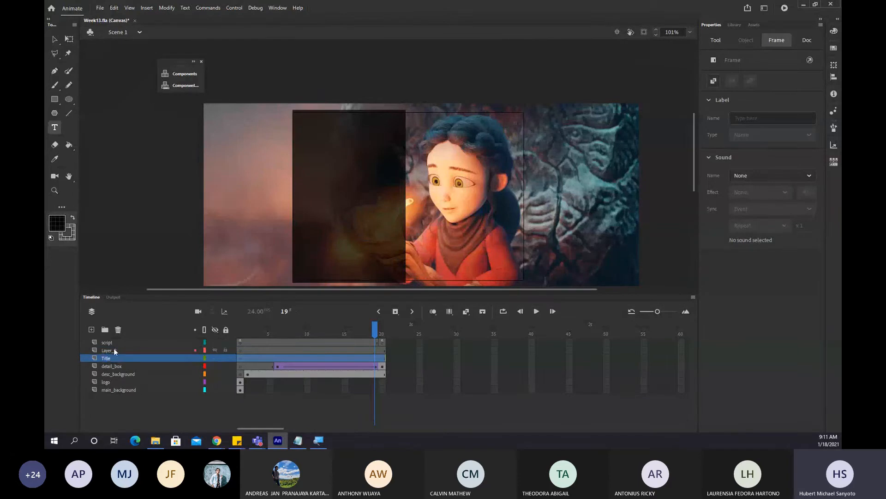
pyautogui.doubleClick(110, 351)
pyautogui.write('Descr')
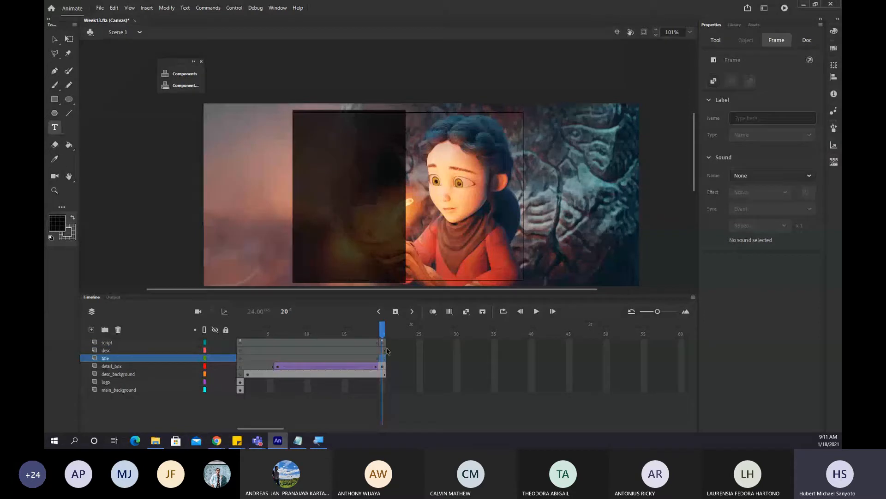
# Set blank keyframes at frames 20 and 30 on the title layer and at frames 20 and 40 on the desc layer.
pyautogui.click(384, 350)
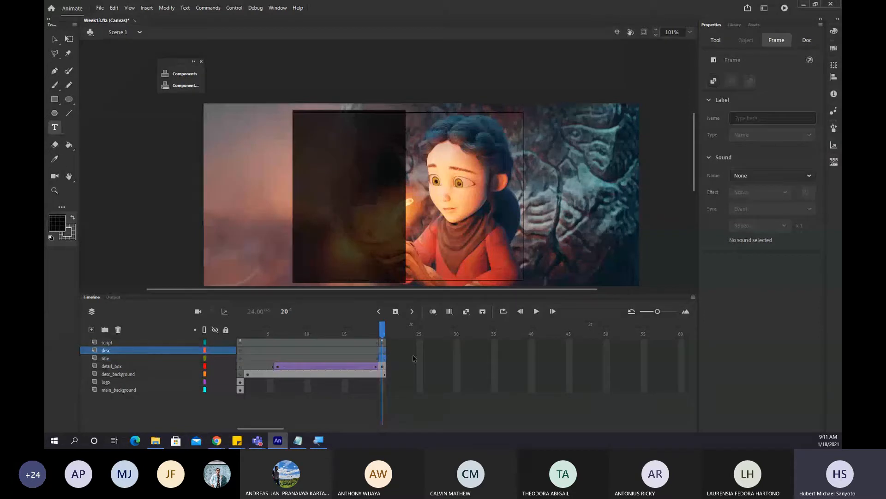
pyautogui.press('F6')
pyautogui.click(412, 366)
pyautogui.click(419, 358)
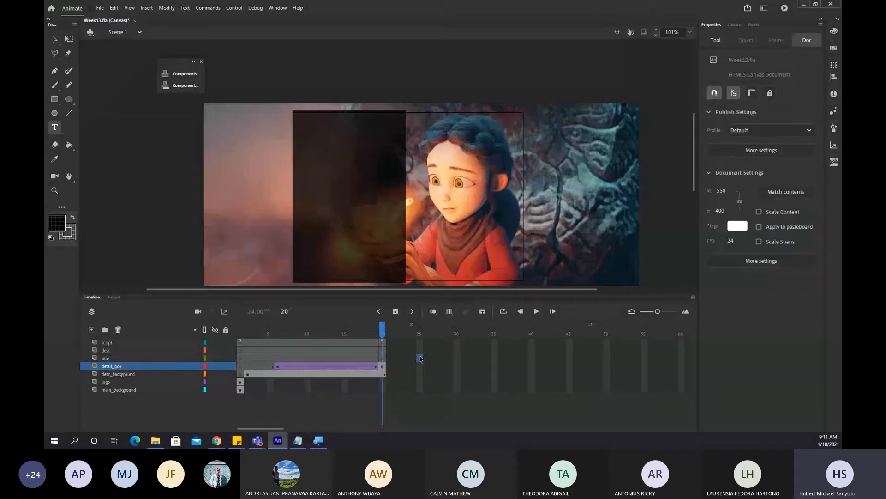
pyautogui.click(457, 357)
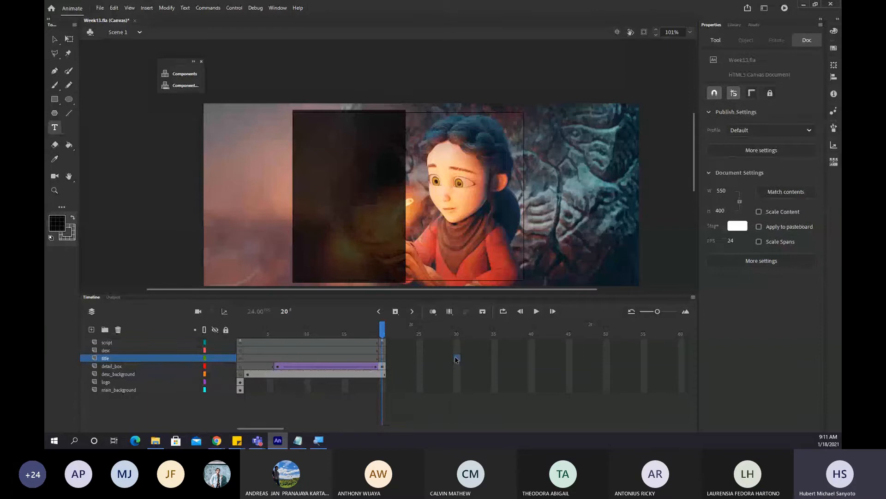
pyautogui.press('F7')
pyautogui.click(458, 351)
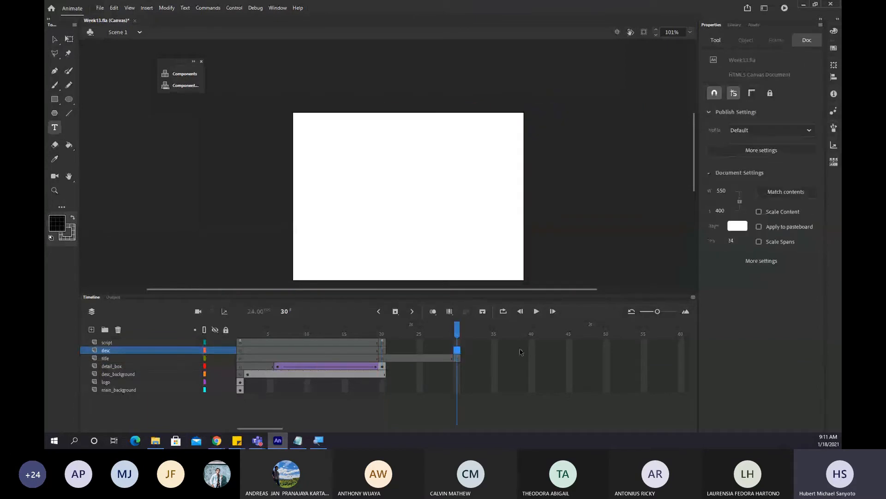
pyautogui.moveTo(530, 351); pyautogui.dragTo(385, 350)
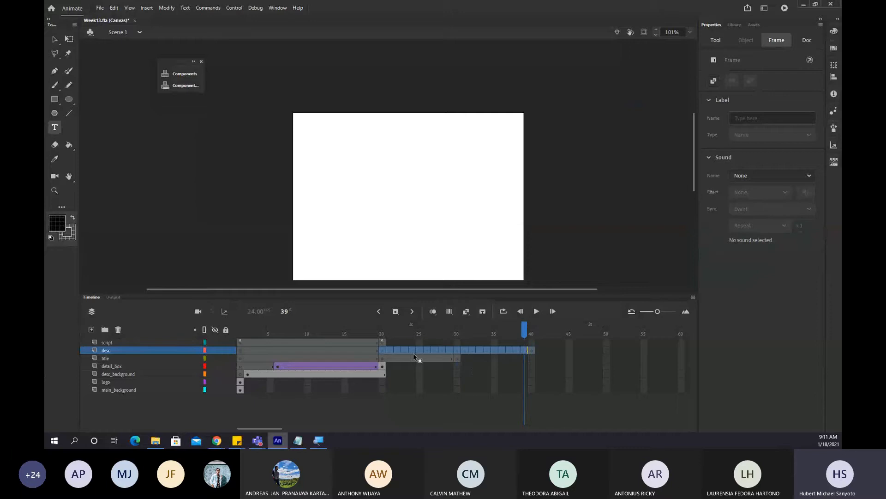
# Insert a blank keyframe at frame 30 on the desc layer and clear its keyframe at frame 20.
pyautogui.click(457, 330)
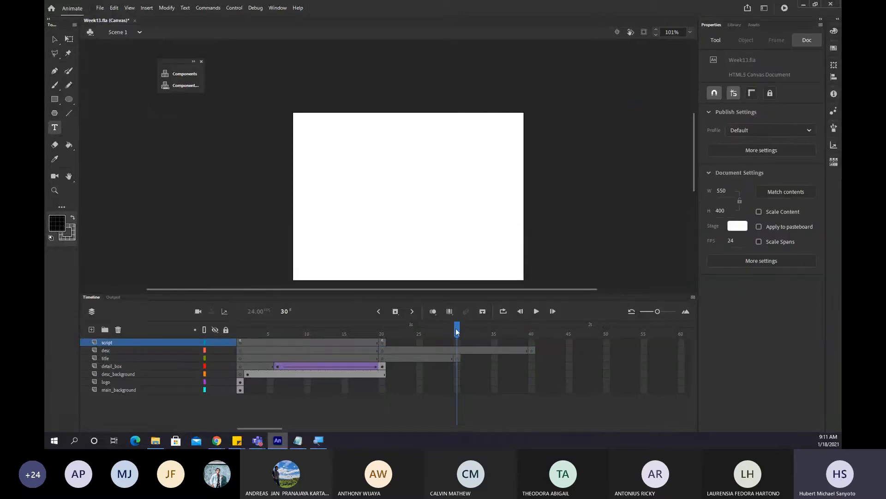
pyautogui.click(129, 357)
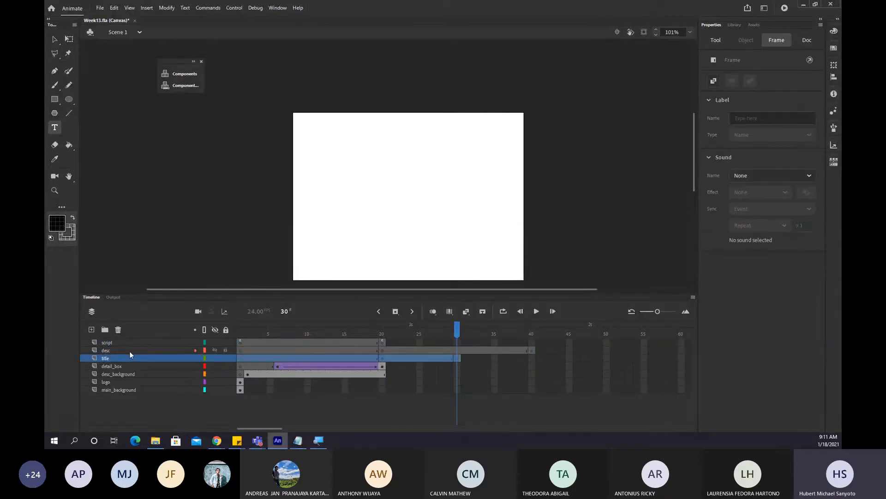
pyautogui.click(129, 351)
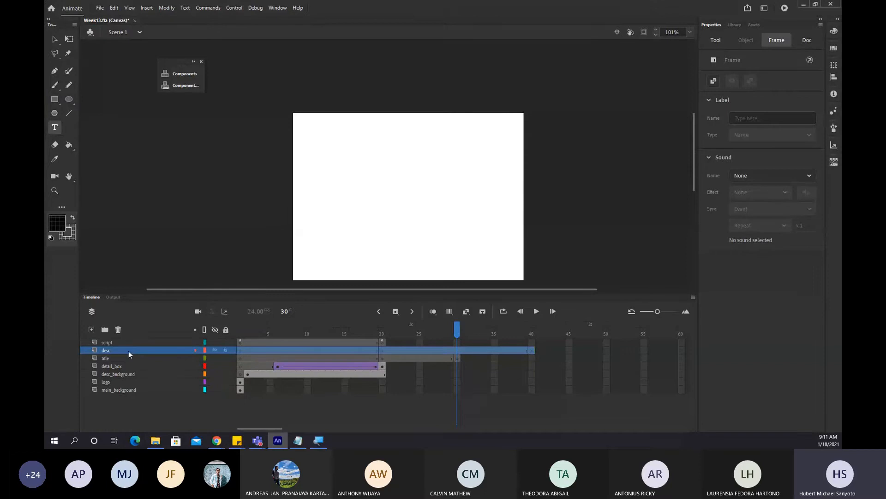
pyautogui.click(457, 329)
pyautogui.press('F7')
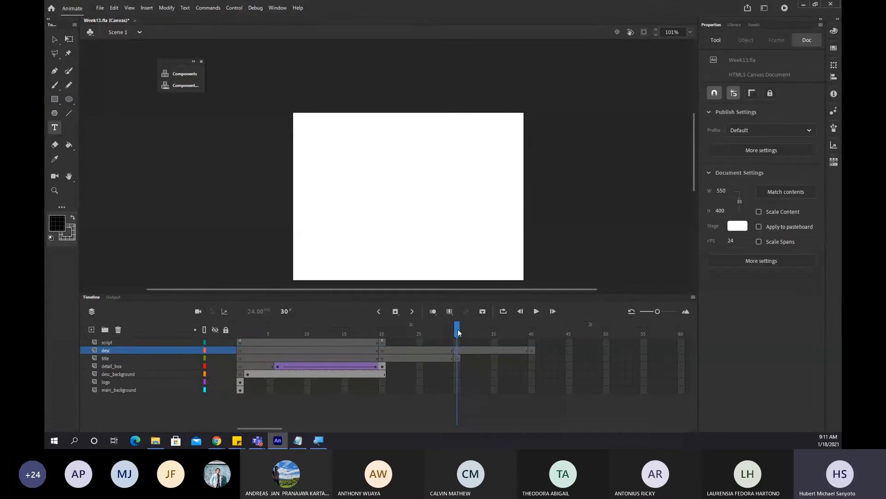
pyautogui.rightClick(381, 350)
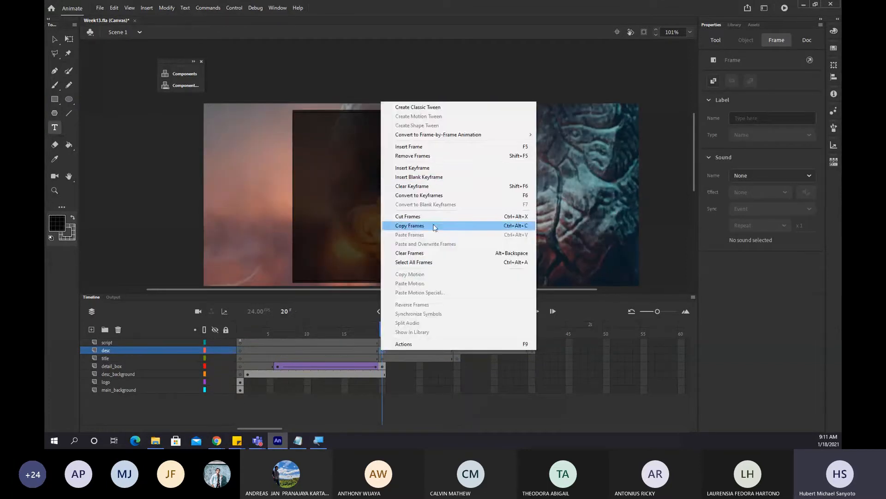
pyautogui.click(418, 186)
# Save the document and add the static text "Crender" over the detail box at frame 20 of the title layer.
pyautogui.click(390, 331)
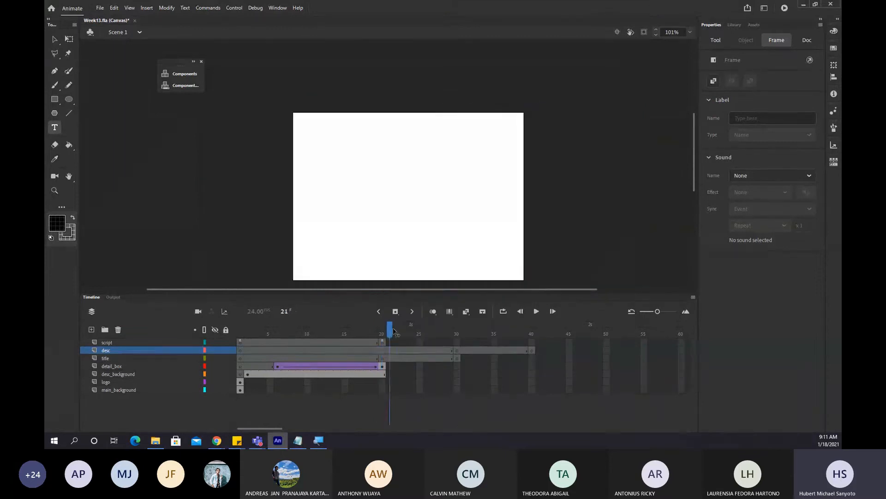
pyautogui.press('Return')
pyautogui.click(382, 349)
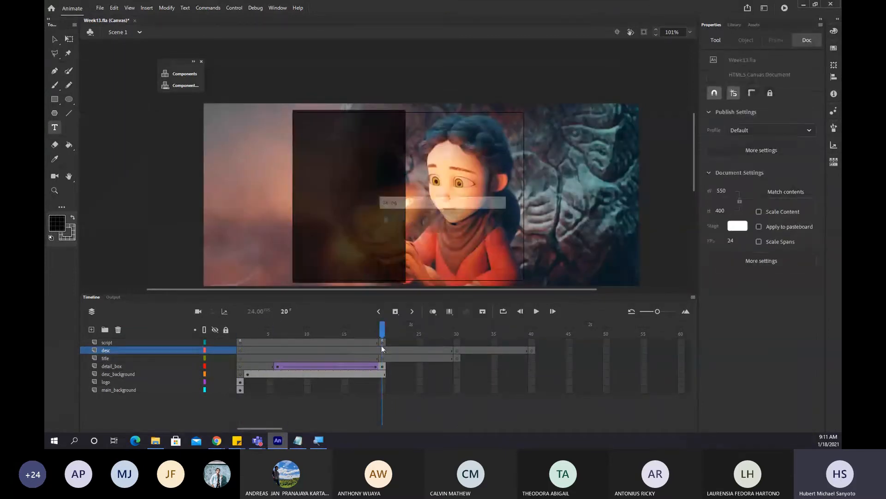
pyautogui.hotkey('ctrl', 's')
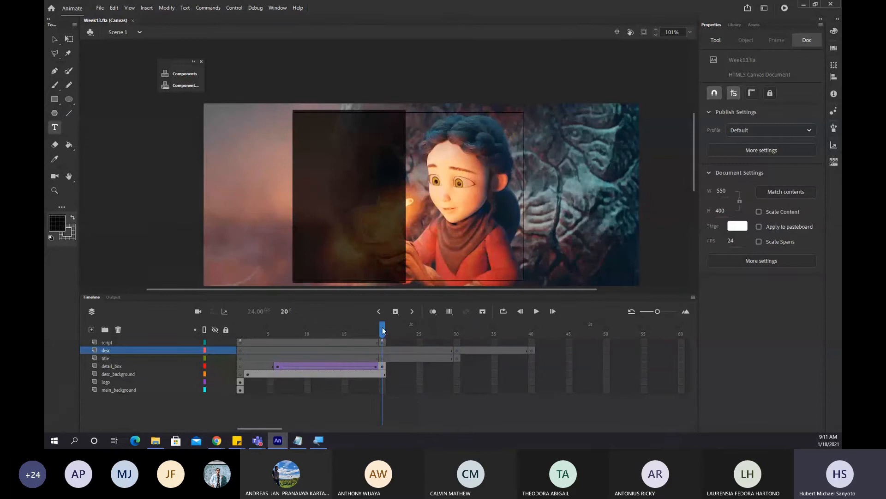
pyautogui.moveTo(382, 329)
pyautogui.mouseDown()
pyautogui.moveTo(242, 332)
pyautogui.moveTo(383, 332)
pyautogui.mouseUp()
pyautogui.click(382, 359)
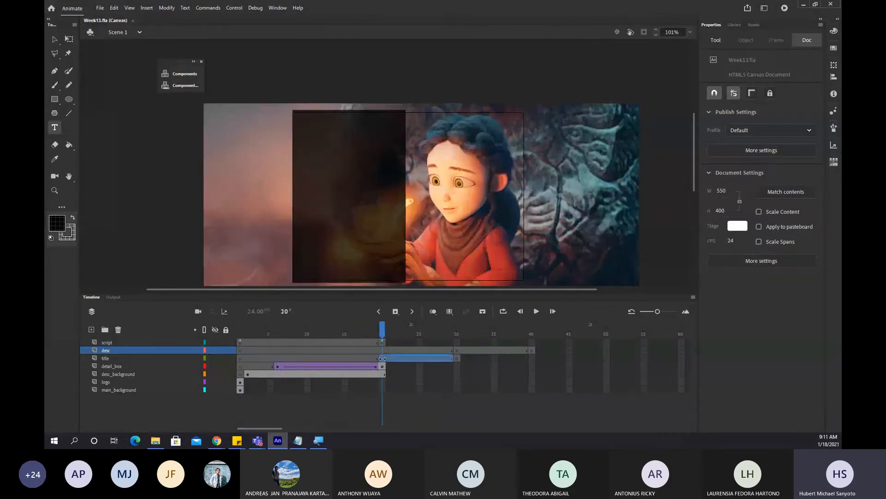
pyautogui.click(382, 359)
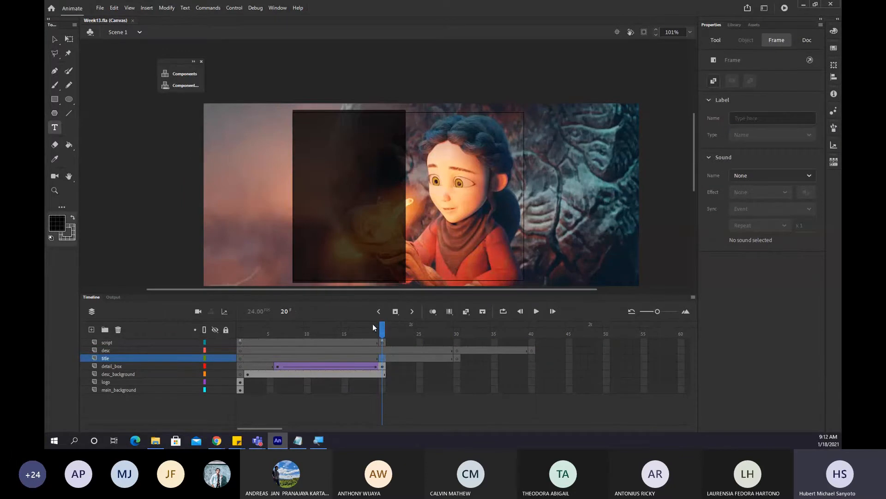
pyautogui.moveTo(373, 327)
pyautogui.mouseDown()
pyautogui.moveTo(259, 330)
pyautogui.moveTo(411, 332)
pyautogui.moveTo(383, 331)
pyautogui.mouseUp()
pyautogui.click(334, 155)
pyautogui.write('CRENDER')
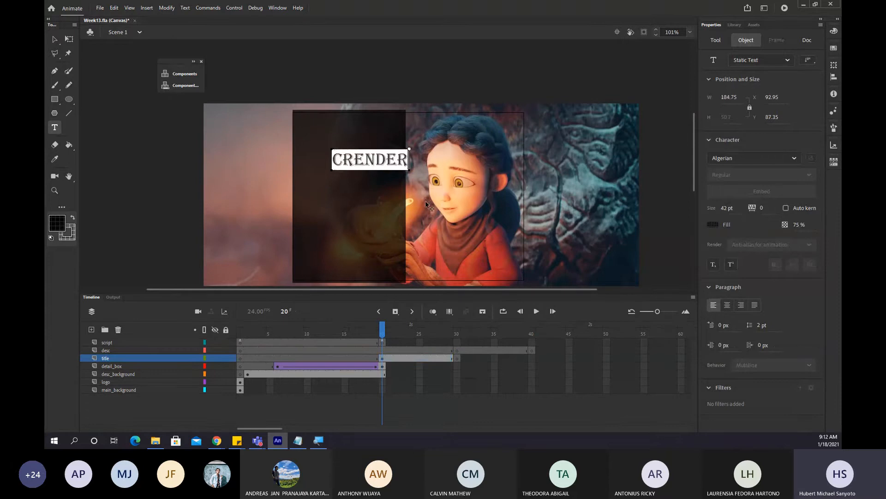
# Set the Crender title's font to Calibri in the Bold style.
pyautogui.hotkey('ctrl', 'a')
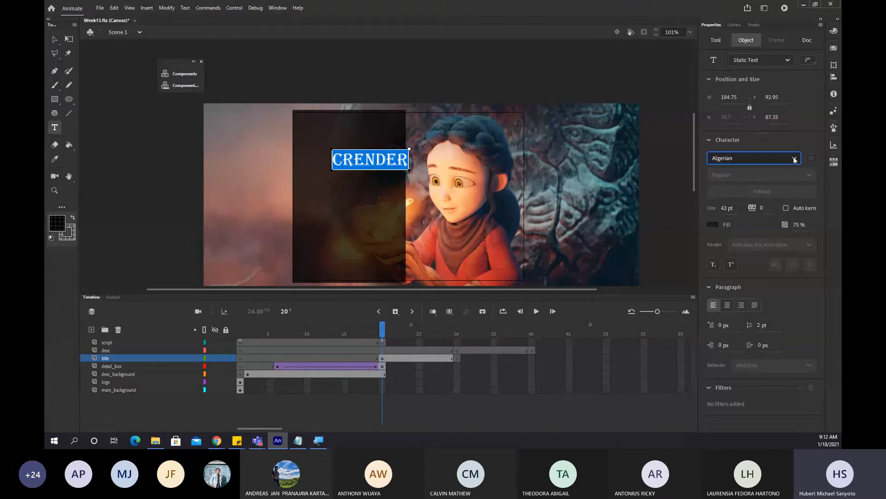
pyautogui.write('Ca')
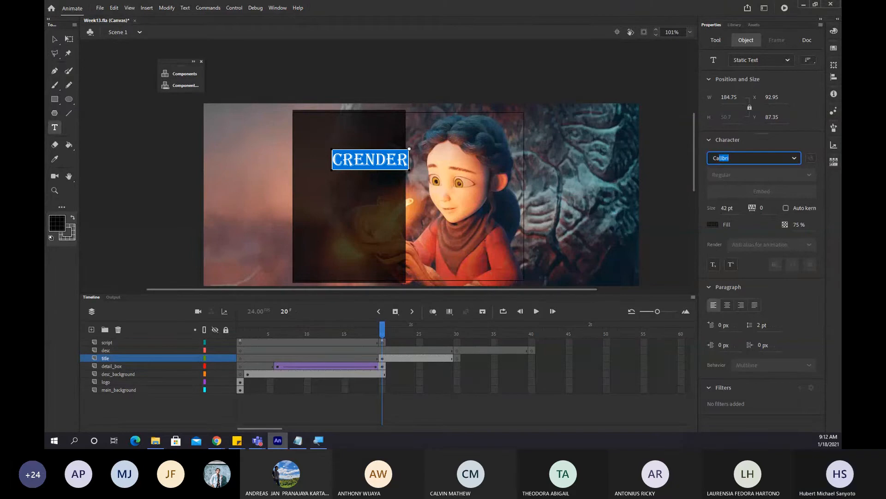
pyautogui.write('libri')
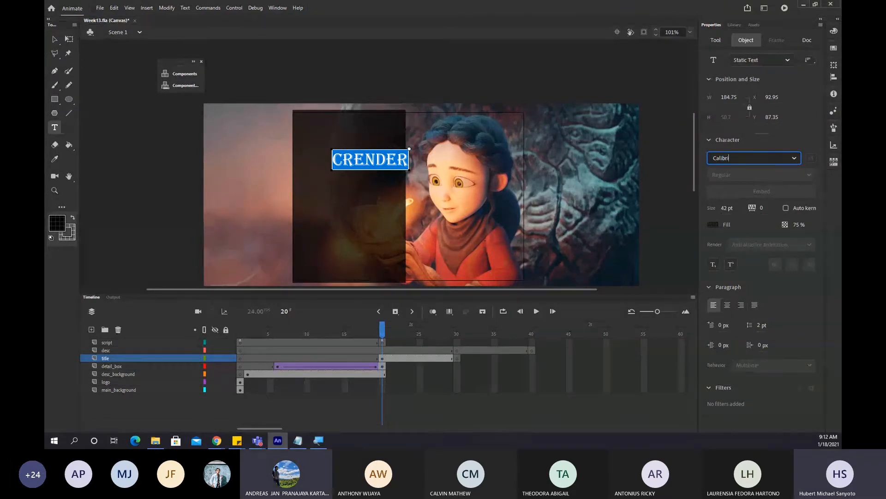
pyautogui.press('Return')
pyautogui.click(342, 163)
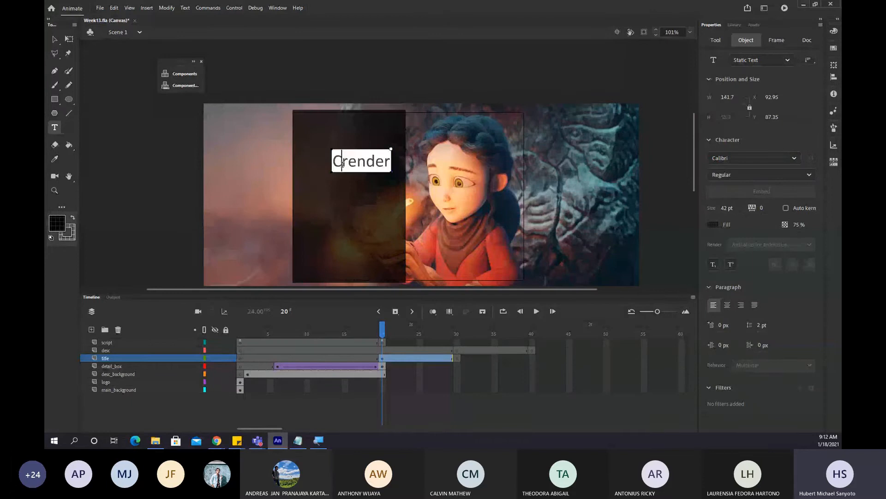
pyautogui.doubleClick(342, 163)
pyautogui.click(794, 179)
pyautogui.click(808, 175)
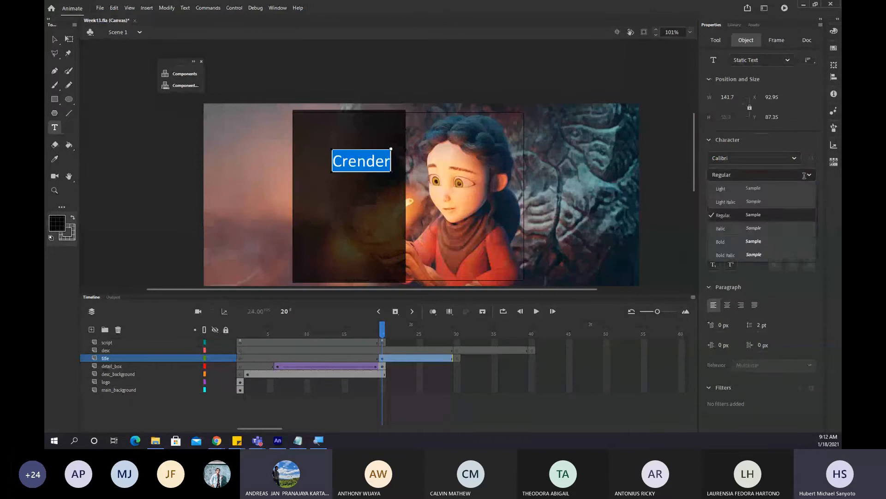
pyautogui.click(740, 237)
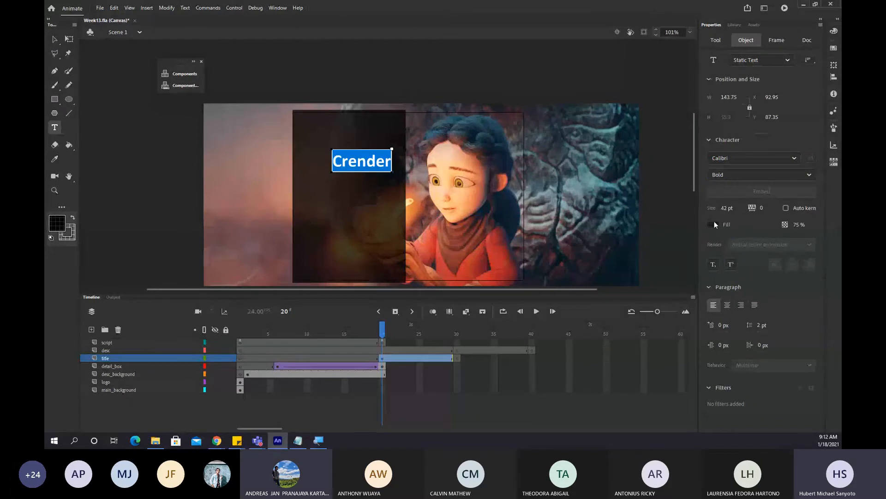
# Give the Crender title an orange fill at 100% opacity.
pyautogui.click(713, 223)
pyautogui.click(680, 278)
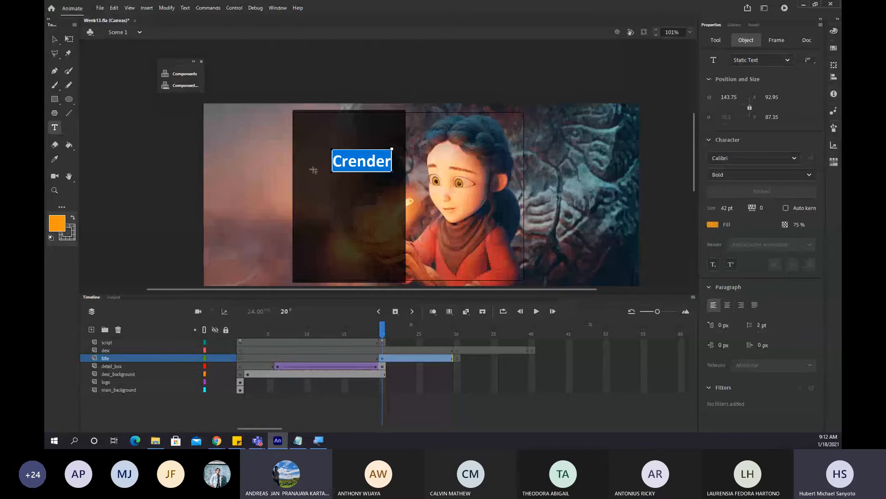
pyautogui.moveTo(801, 225); pyautogui.dragTo(813, 226)
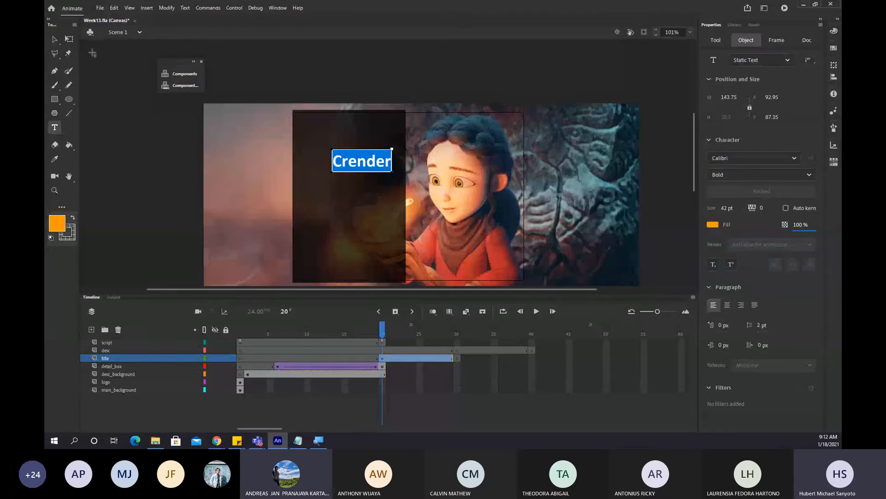
# Reposition the Crender title on the detail box to about X 51, Y 121 and compare it with the reference video.
pyautogui.click(54, 39)
pyautogui.click(230, 74)
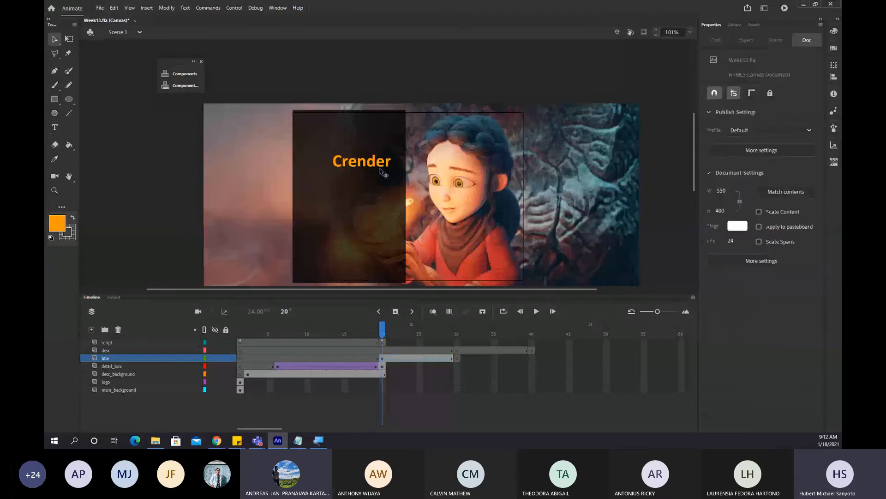
pyautogui.moveTo(380, 168); pyautogui.dragTo(363, 182)
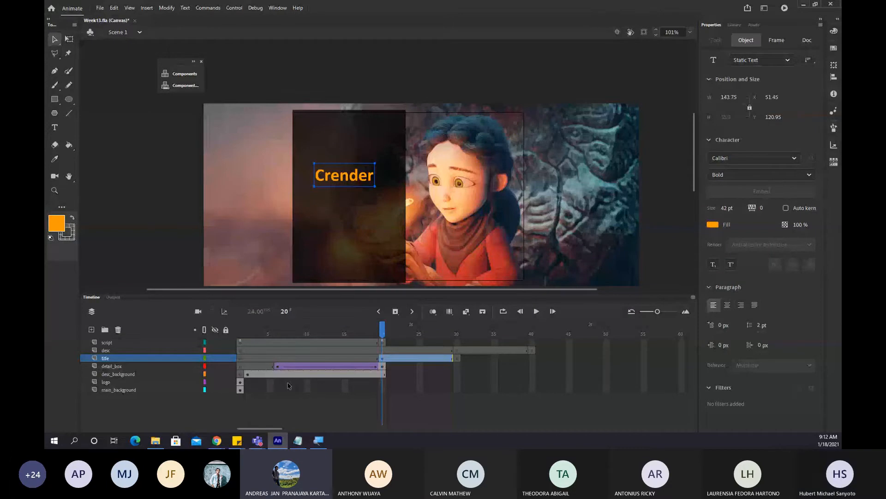
pyautogui.moveTo(216, 440)
pyautogui.click(173, 404)
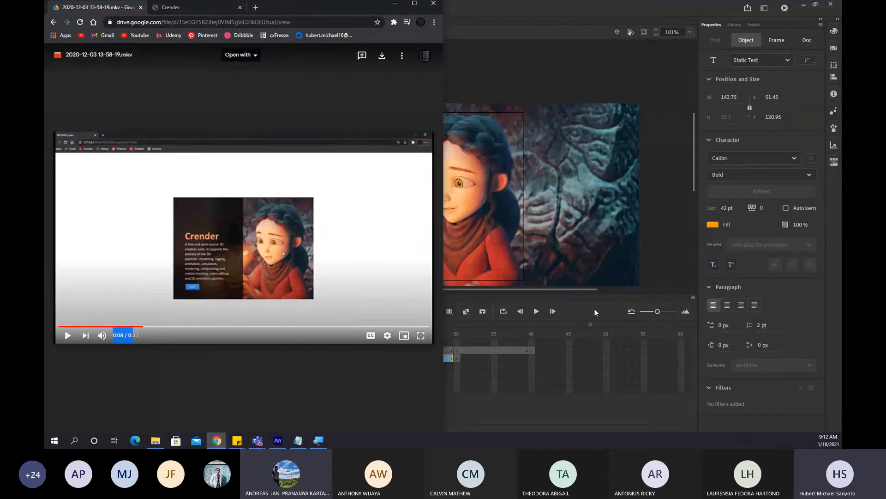
pyautogui.hotkey('alt', 'Tab')
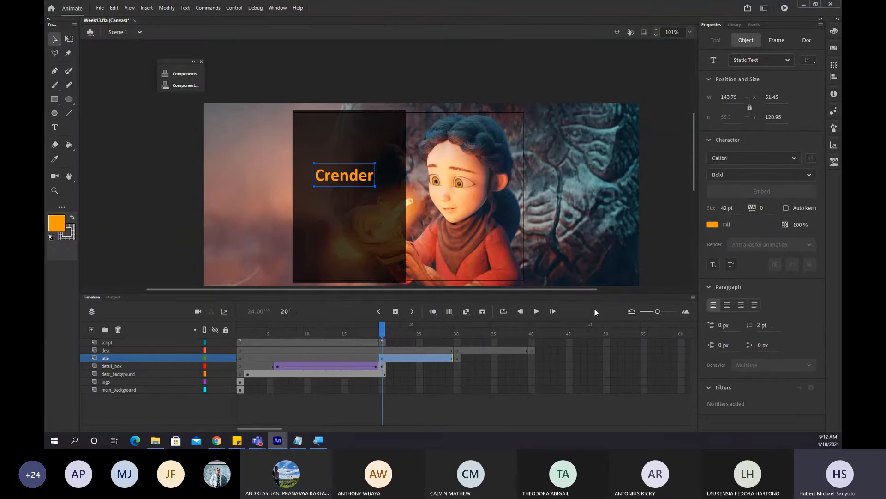
# Extend the detail_box and desc_background layers to frame 40 and save the document.
pyautogui.moveTo(379, 331); pyautogui.dragTo(300, 333)
pyautogui.click(382, 366)
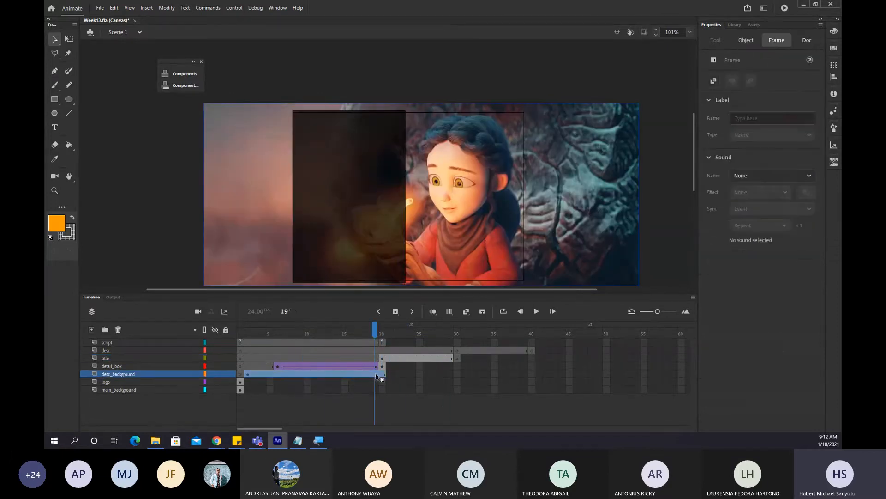
pyautogui.click(471, 366)
pyautogui.click(531, 365)
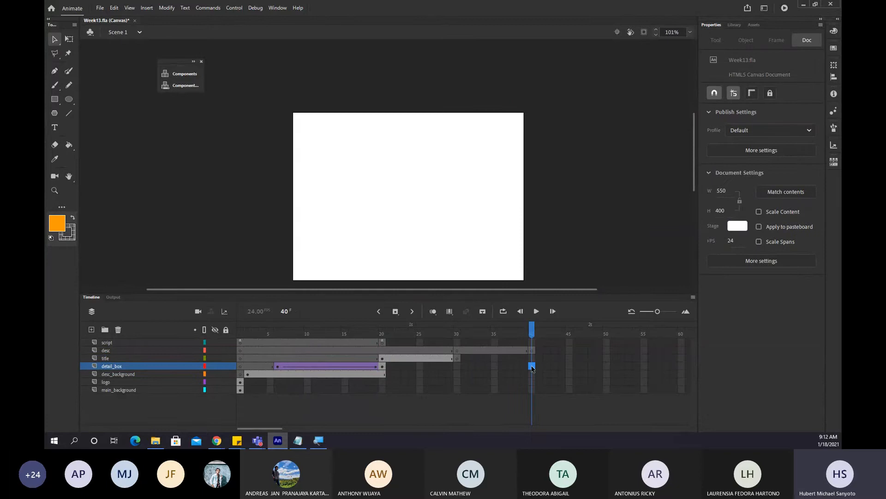
pyautogui.press('F5')
pyautogui.click(532, 373)
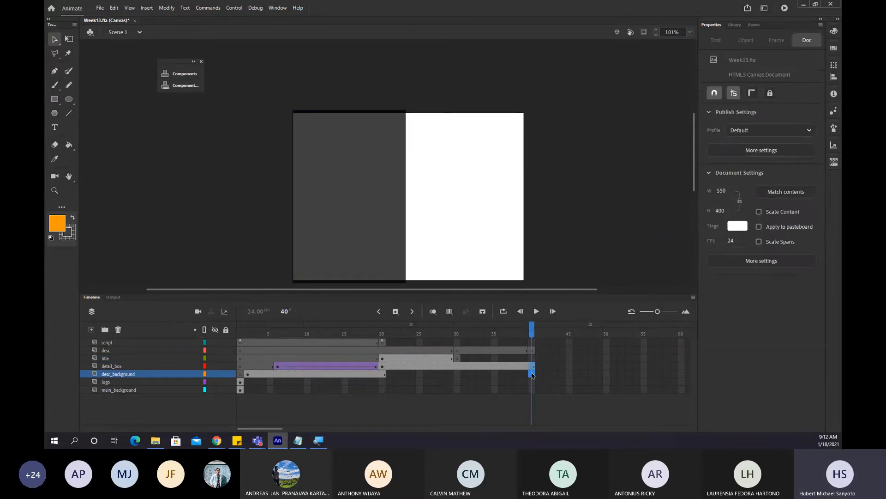
pyautogui.press('F5')
pyautogui.click(461, 333)
pyautogui.moveTo(461, 334); pyautogui.dragTo(391, 337)
pyautogui.hotkey('ctrl', 's')
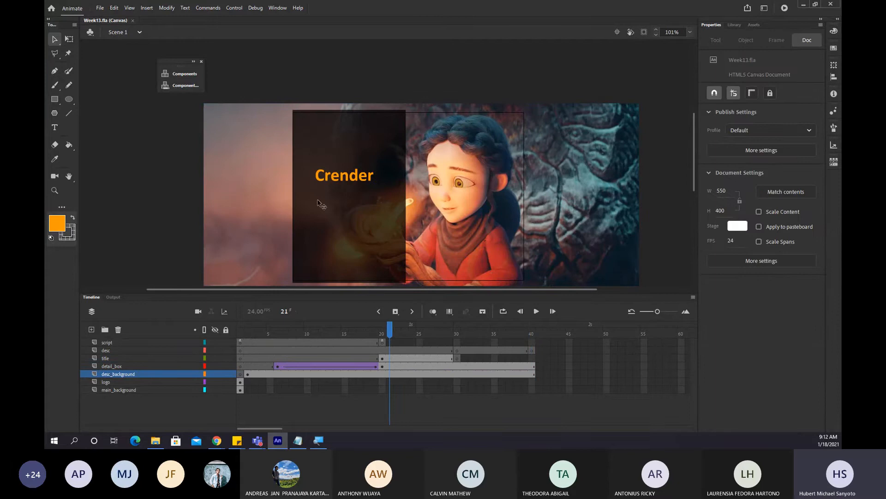
# Copy the Crender title from frame 20, paste it in place at frame 30 of the title layer, and save.
pyautogui.click(344, 179)
pyautogui.click(344, 179)
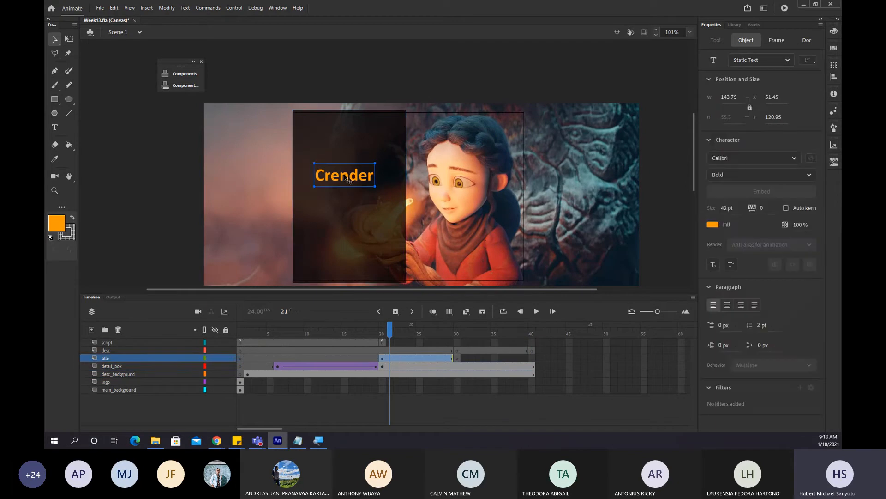
pyautogui.click(457, 358)
pyautogui.click(382, 358)
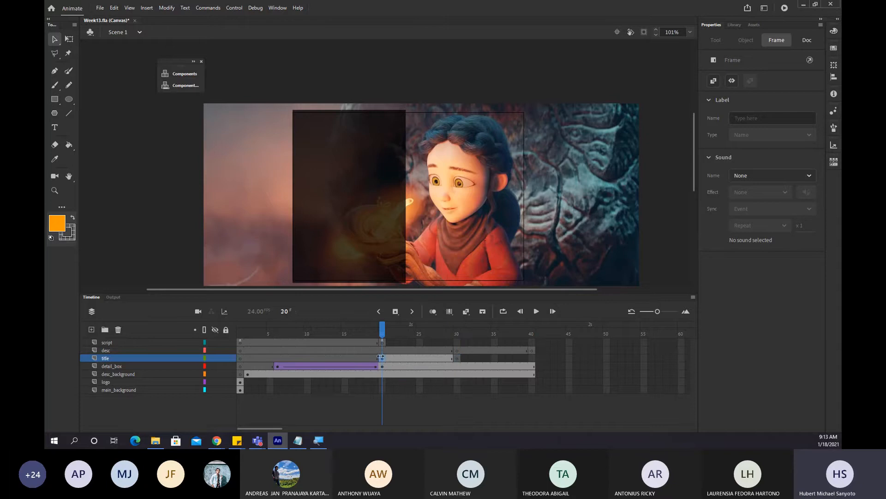
pyautogui.click(346, 175)
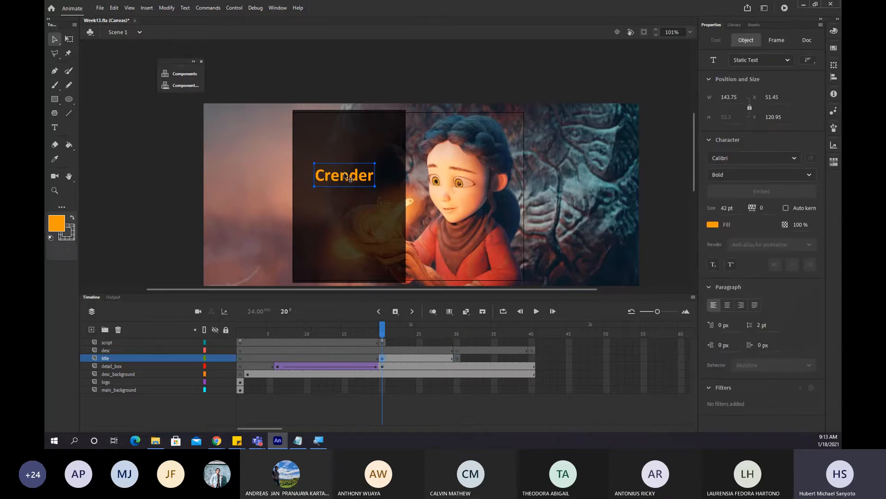
pyautogui.click(457, 334)
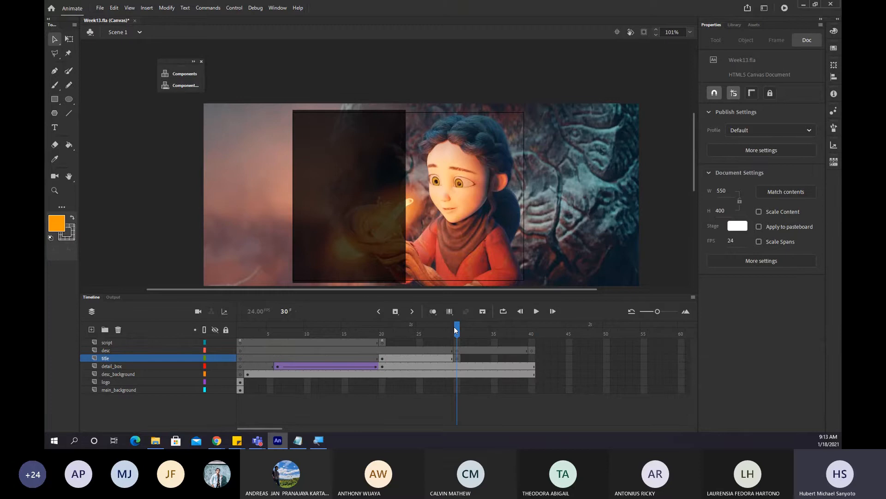
pyautogui.hotkey('ctrl', 'shift', 'v')
pyautogui.hotkey('ctrl', 'z')
pyautogui.hotkey('ctrl', 'shift', 'v')
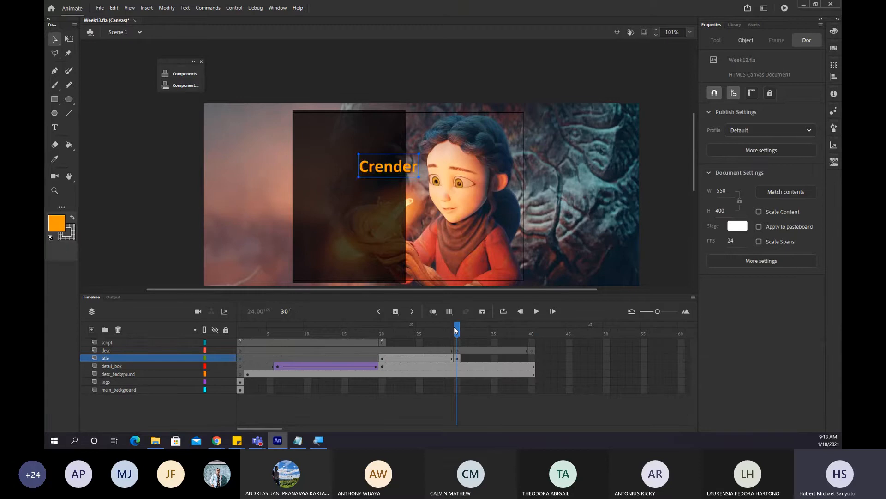
pyautogui.hotkey('ctrl', 'z')
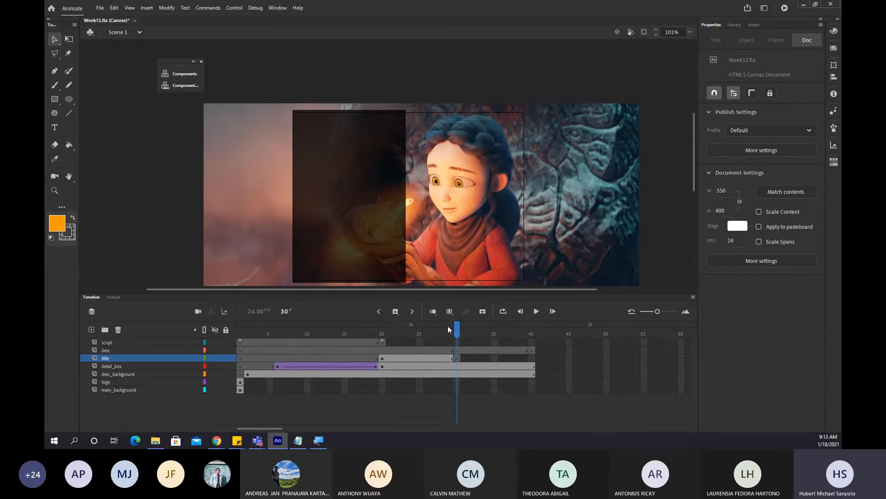
pyautogui.hotkey('ctrl', 'shift', 'v')
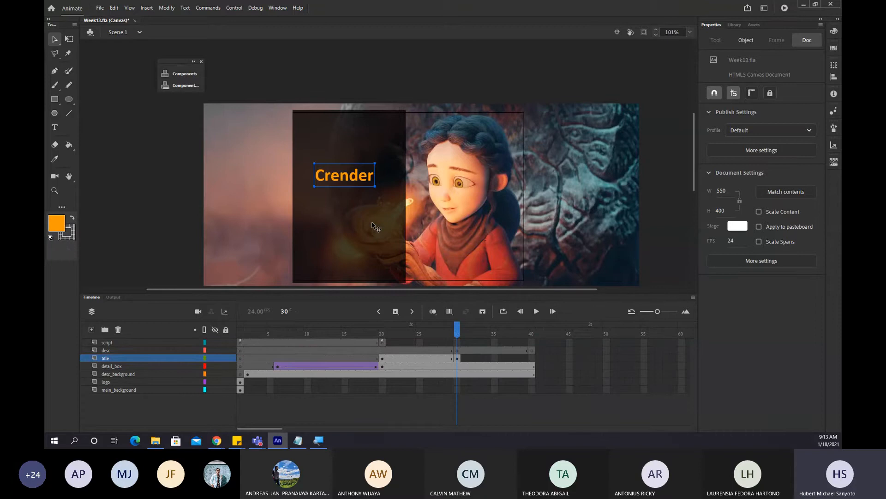
pyautogui.hotkey('ctrl', 's')
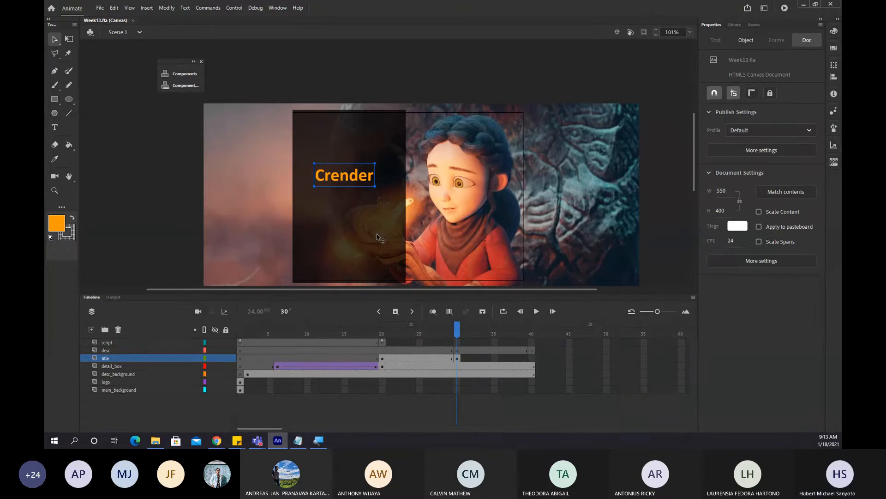
# Delete the pasted Crender title from frame 30 of the title layer.
pyautogui.moveTo(415, 329); pyautogui.dragTo(457, 333)
pyautogui.scroll(3, 354, 161)
pyautogui.scroll(-3, 354, 160)
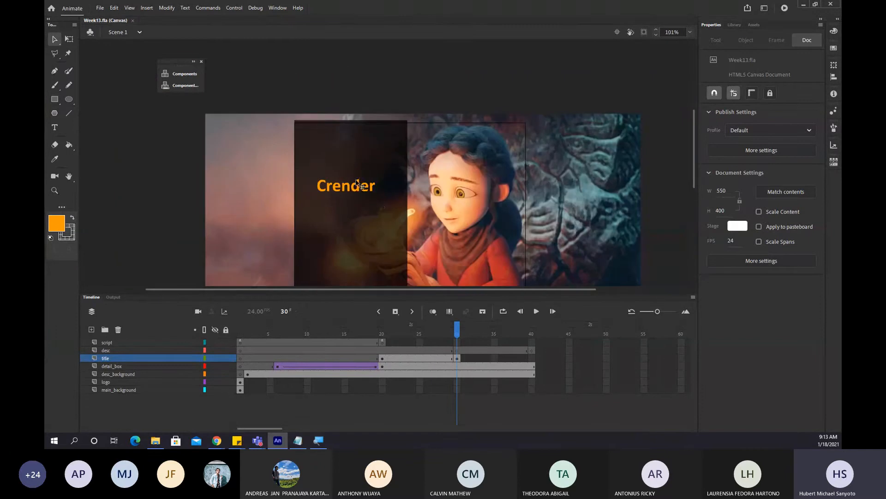
pyautogui.click(346, 180)
pyautogui.press('Delete')
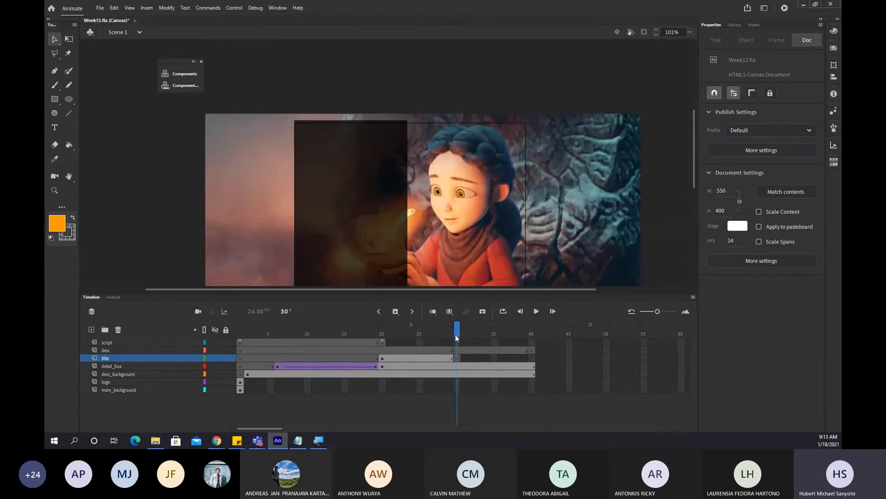
pyautogui.hotkey('ctrl', 'z')
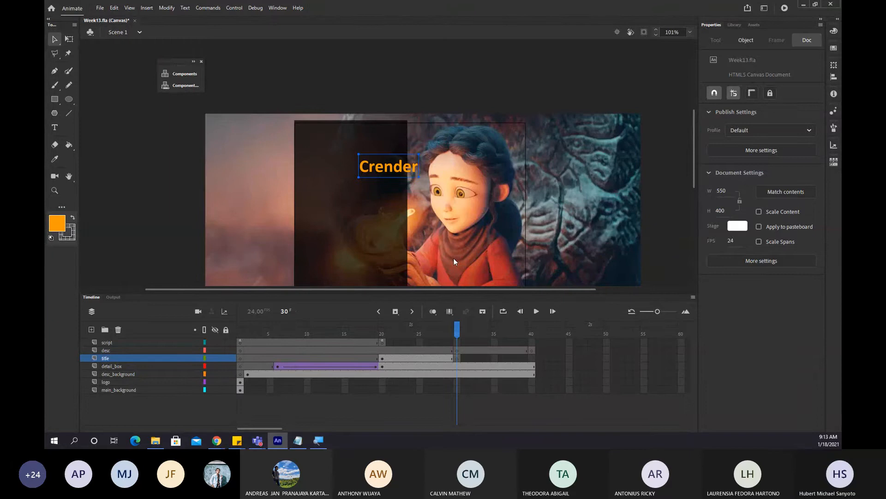
pyautogui.press('Delete')
# Copy the Crender title at frame 20 and return to frame 30 of the title layer.
pyautogui.moveTo(457, 330); pyautogui.dragTo(377, 341)
pyautogui.click(380, 342)
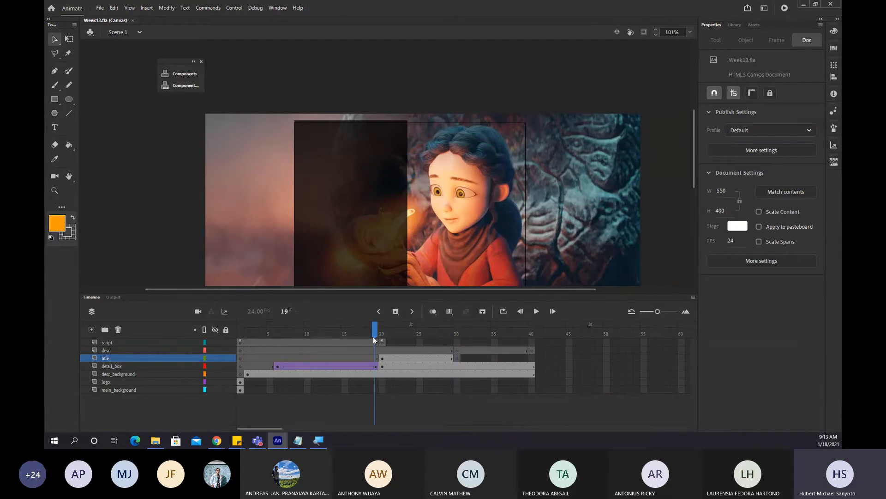
pyautogui.click(361, 192)
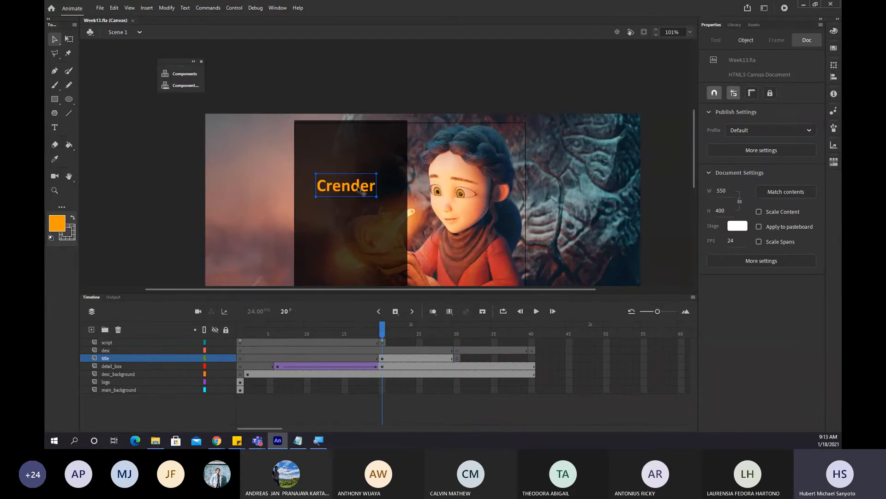
pyautogui.moveTo(383, 329); pyautogui.dragTo(459, 343)
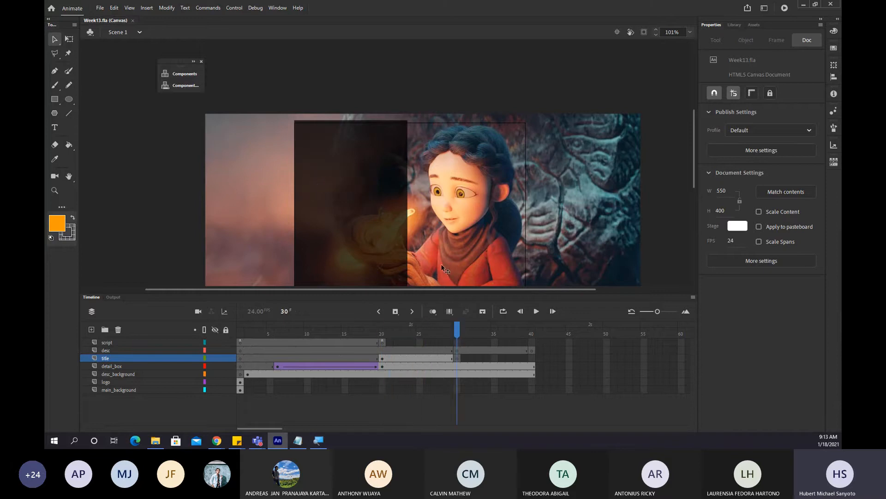
# Try pasting the Crender title at frame 30 and moving it by hand onto the detail box, and undo the placement.
pyautogui.hotkey('ctrl', 'shift', 'v')
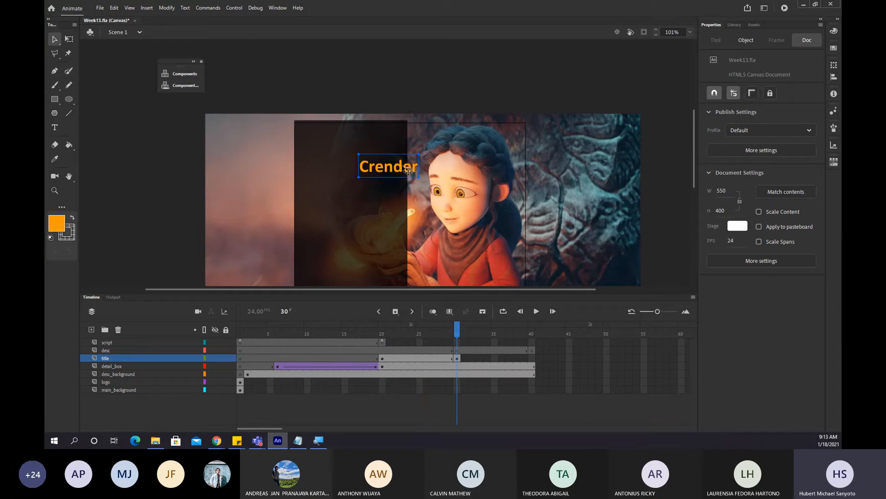
pyautogui.moveTo(407, 171); pyautogui.dragTo(359, 190)
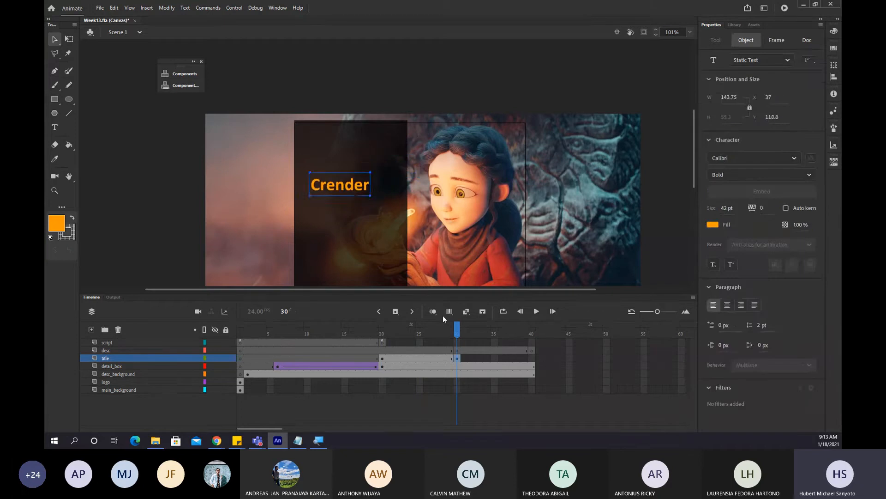
pyautogui.moveTo(442, 344); pyautogui.dragTo(465, 341)
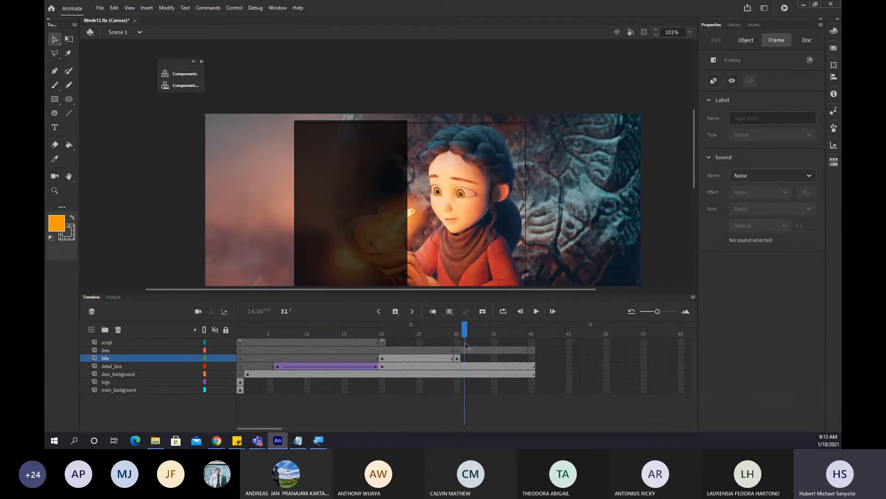
pyautogui.hotkey('ctrl', 'z')
pyautogui.hotkey('ctrl', 'z')
pyautogui.hotkey('ctrl', 'z')
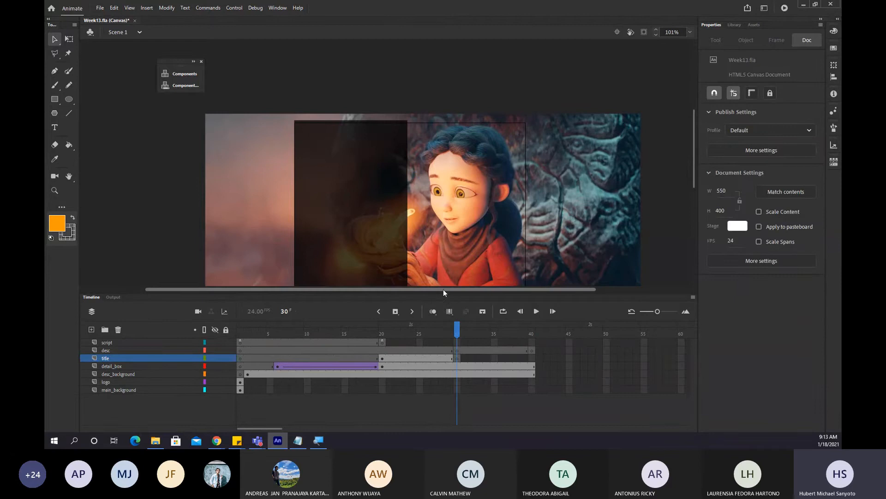
# Paste the Crender title in place at frame 30 of the title layer and save the document.
pyautogui.hotkey('ctrl', 'y')
pyautogui.hotkey('ctrl', 's')
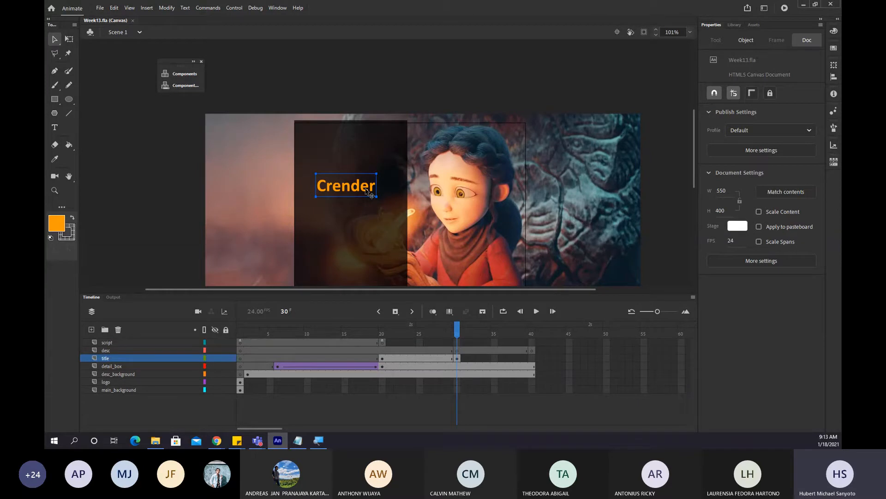
pyautogui.moveTo(457, 331); pyautogui.dragTo(406, 336)
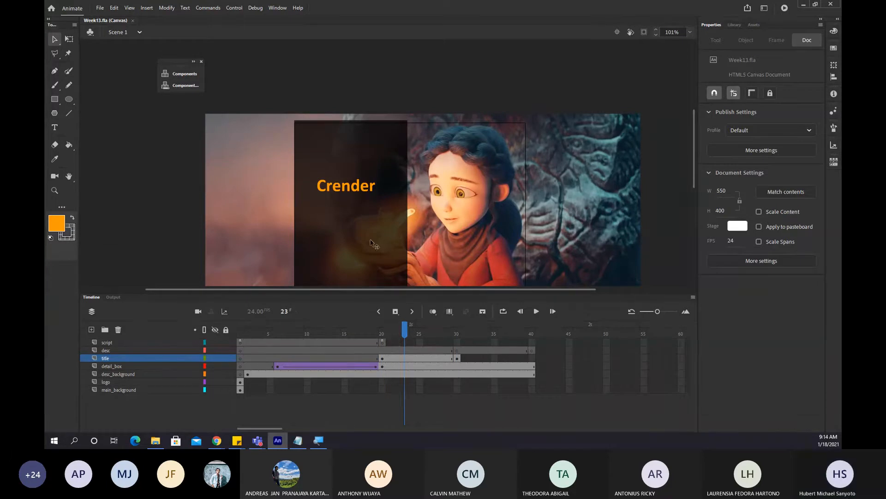
pyautogui.click(345, 188)
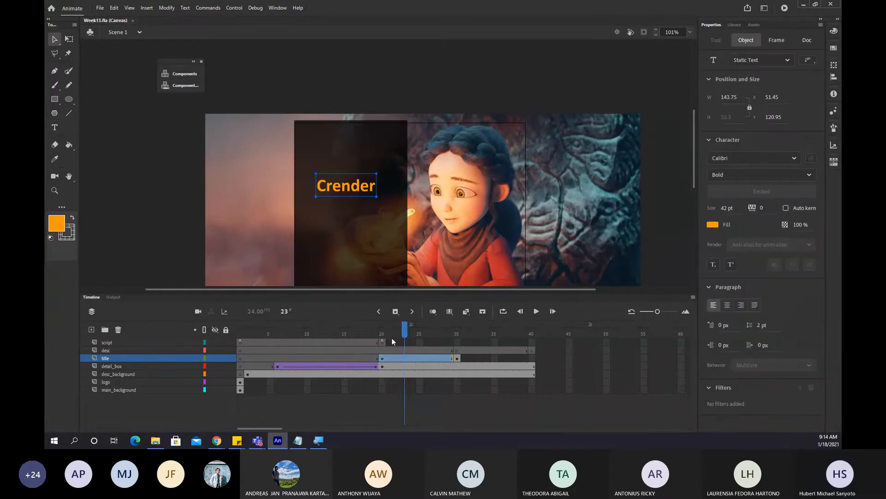
pyautogui.rightClick(411, 181)
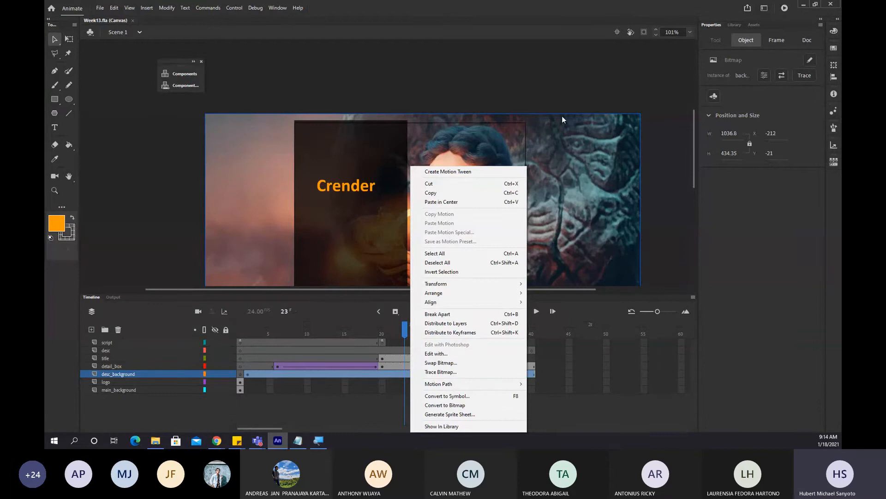
pyautogui.click(529, 87)
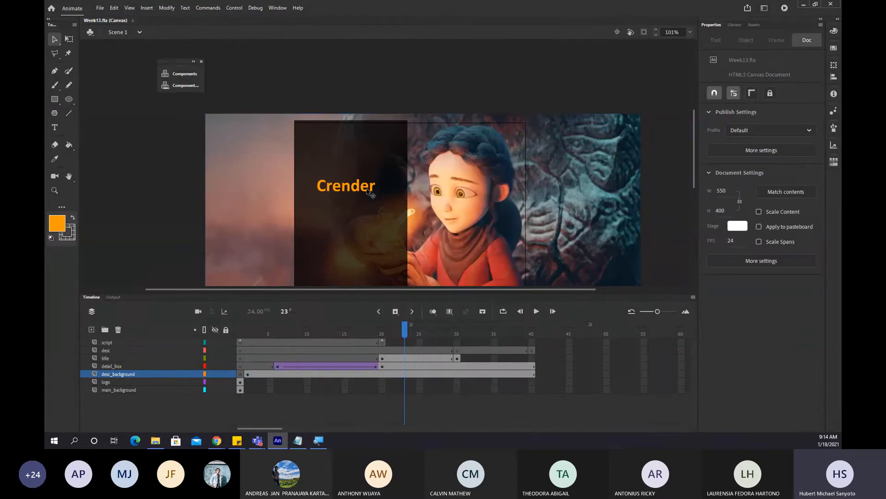
pyautogui.click(371, 194)
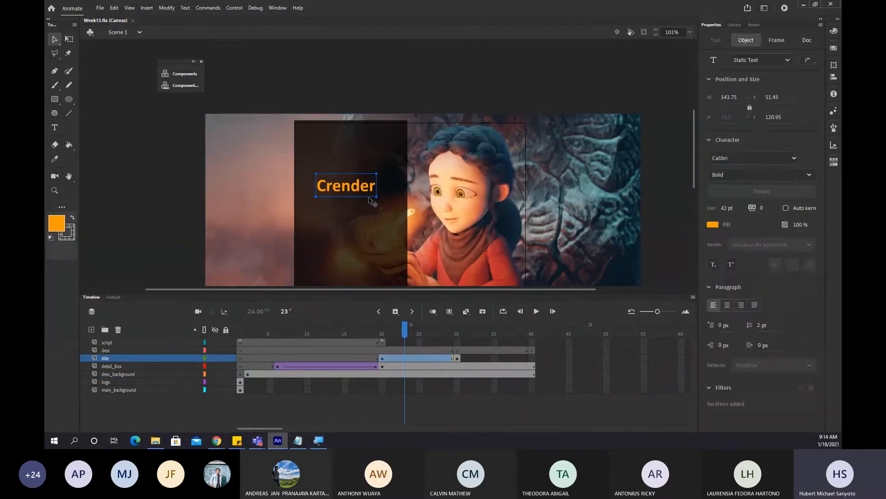
# Extend the title layer's frame 30 keyframe to frame 40.
pyautogui.click(464, 335)
pyautogui.moveTo(464, 336); pyautogui.dragTo(444, 340)
pyautogui.click(458, 358)
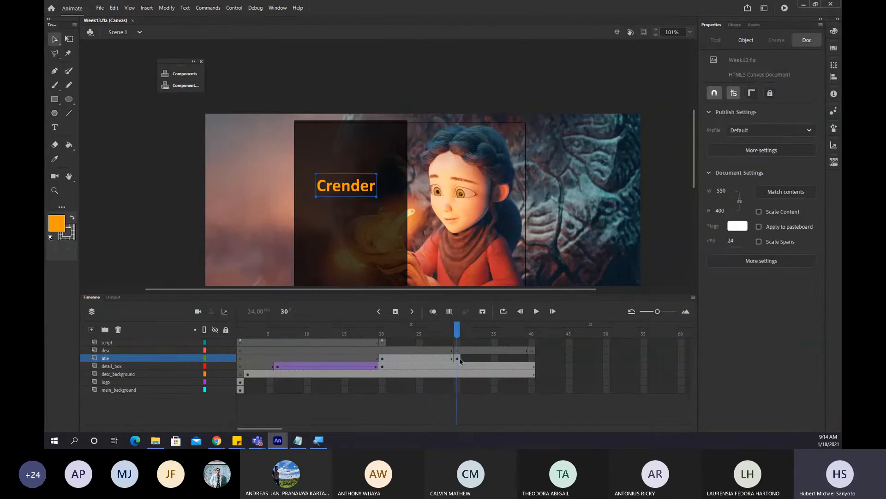
pyautogui.click(530, 359)
pyautogui.press('F5')
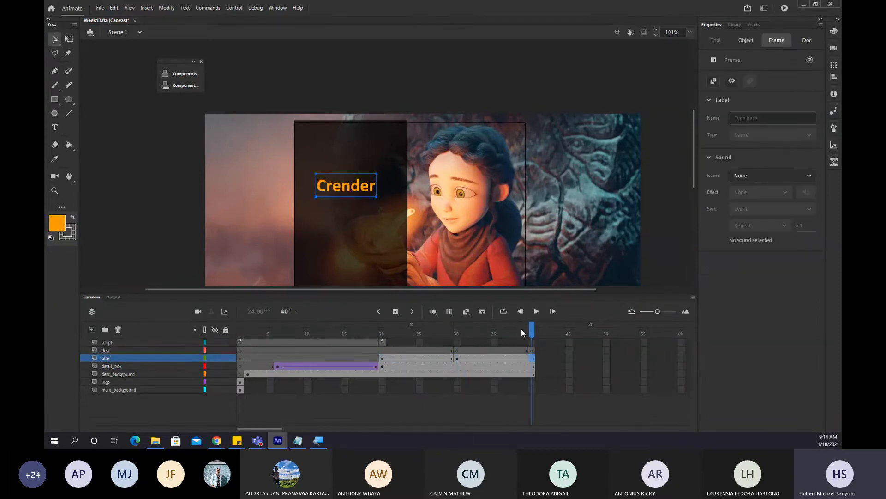
# Create a classic tween on the title layer between frames 20 and 30.
pyautogui.moveTo(526, 323); pyautogui.dragTo(395, 340)
pyautogui.click(410, 359)
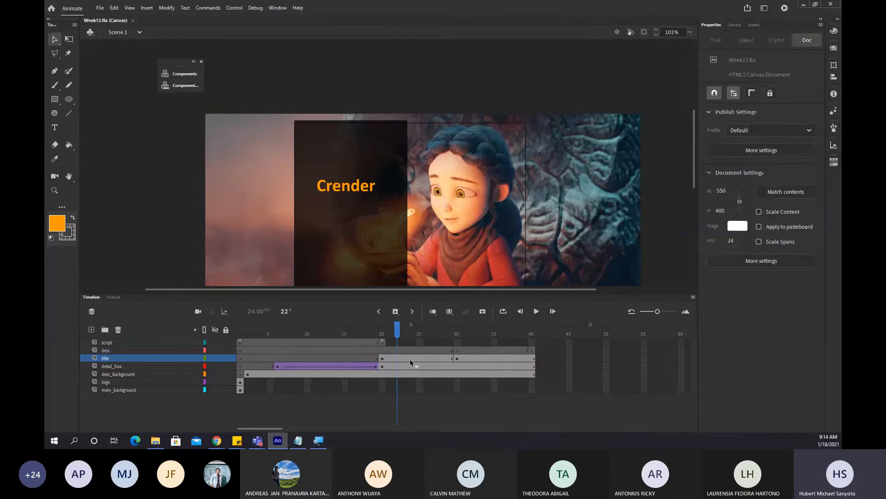
pyautogui.rightClick(411, 359)
pyautogui.click(470, 123)
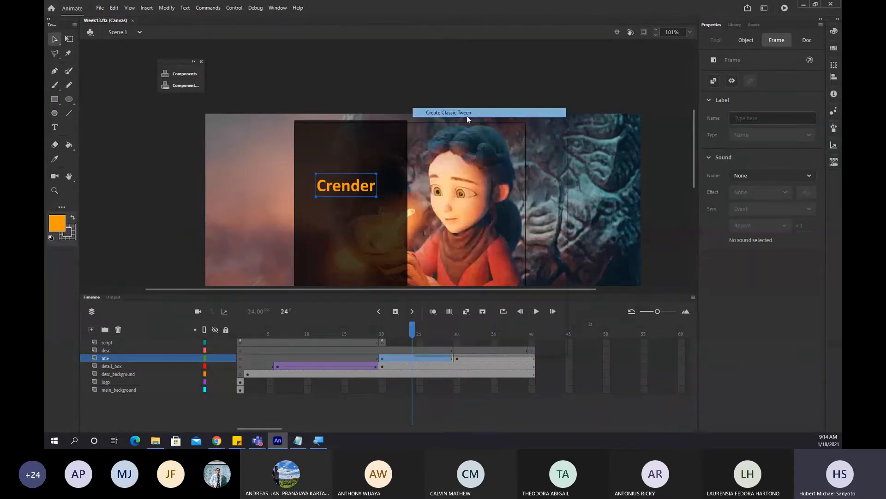
pyautogui.click(479, 240)
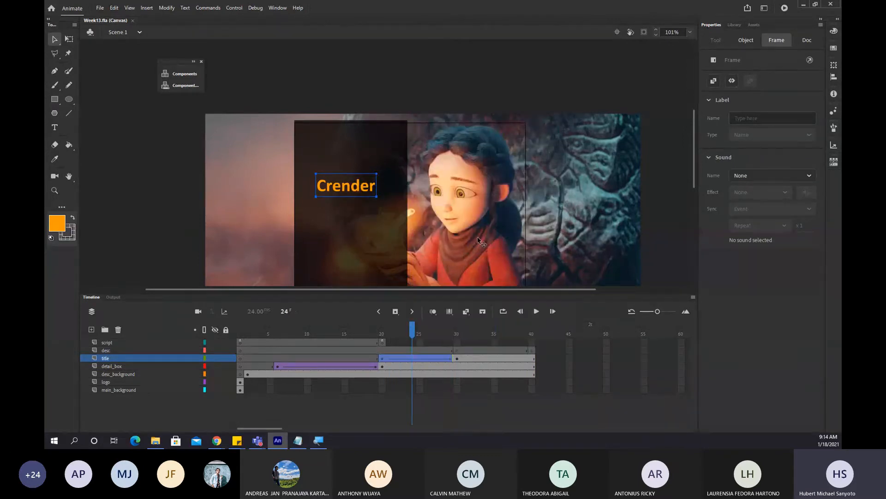
# Set the Crender title's alpha to 0% at frame 20 and save the document.
pyautogui.moveTo(412, 330); pyautogui.dragTo(382, 329)
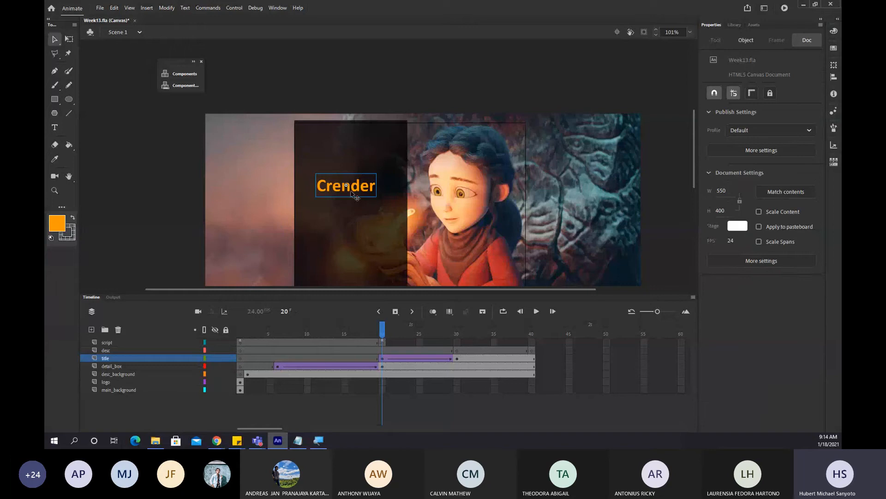
pyautogui.click(353, 192)
pyautogui.click(783, 197)
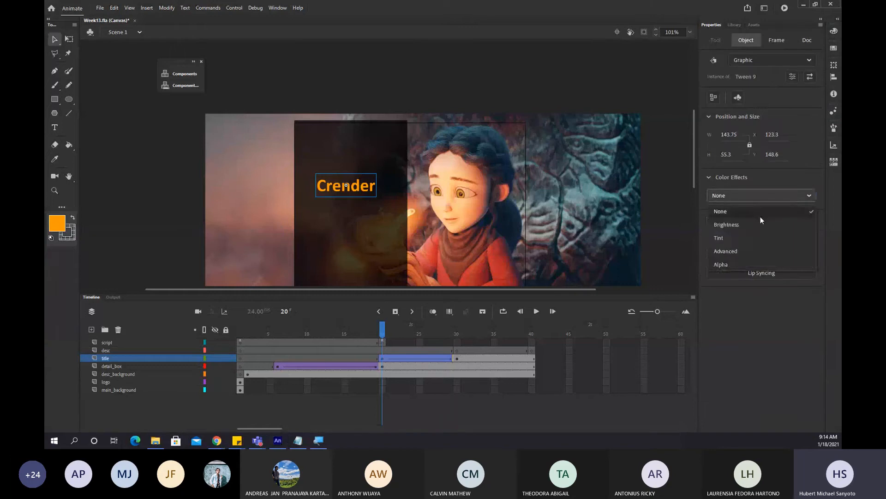
pyautogui.click(720, 268)
pyautogui.hotkey('ctrl', 's')
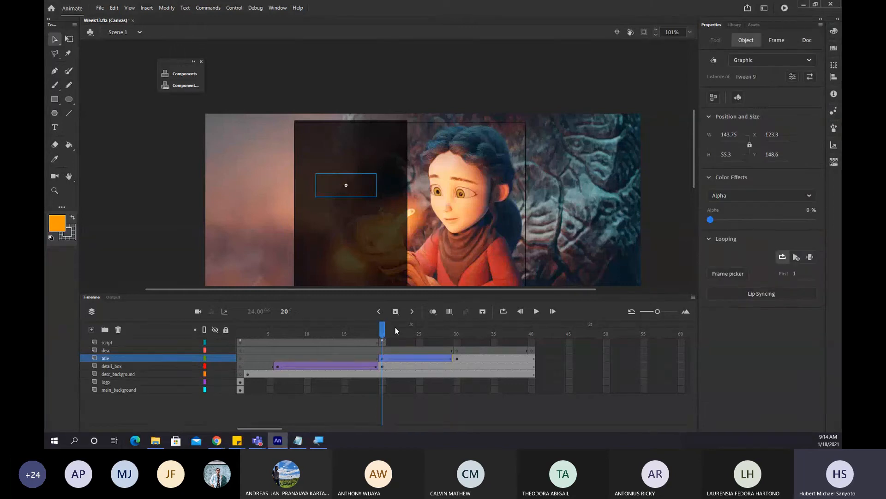
# Start a static text at frame 30 of the desc layer with a white fill and a 12 pt size.
pyautogui.click(395, 329)
pyautogui.moveTo(395, 328); pyautogui.dragTo(458, 348)
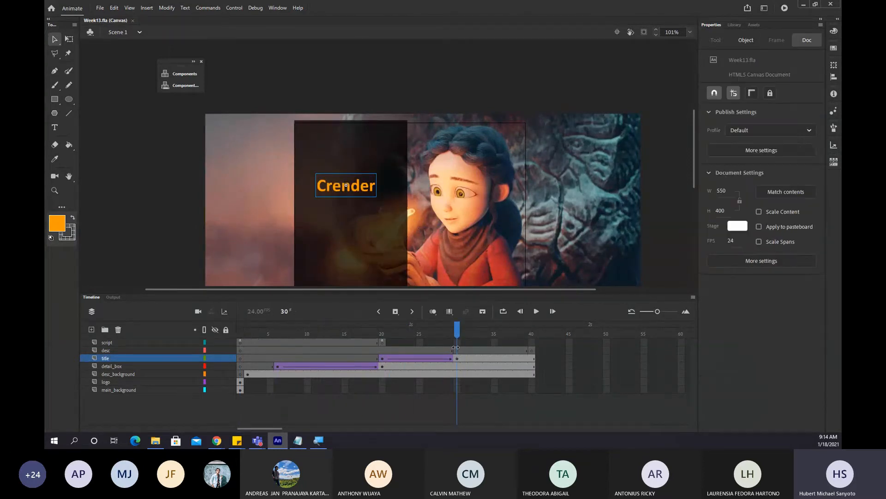
pyautogui.click(459, 348)
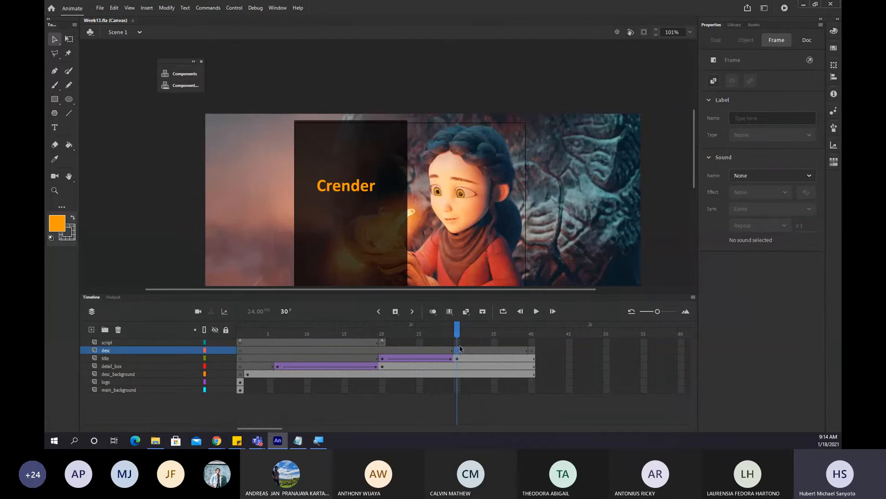
pyautogui.click(54, 128)
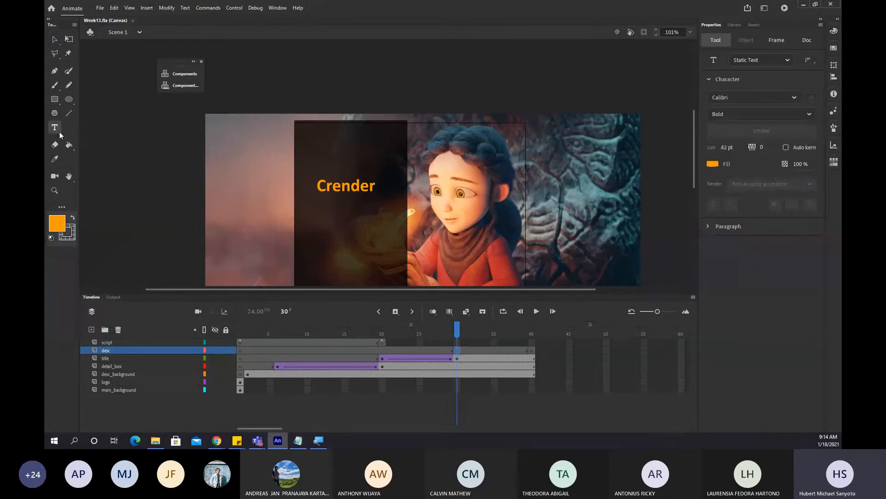
pyautogui.click(293, 204)
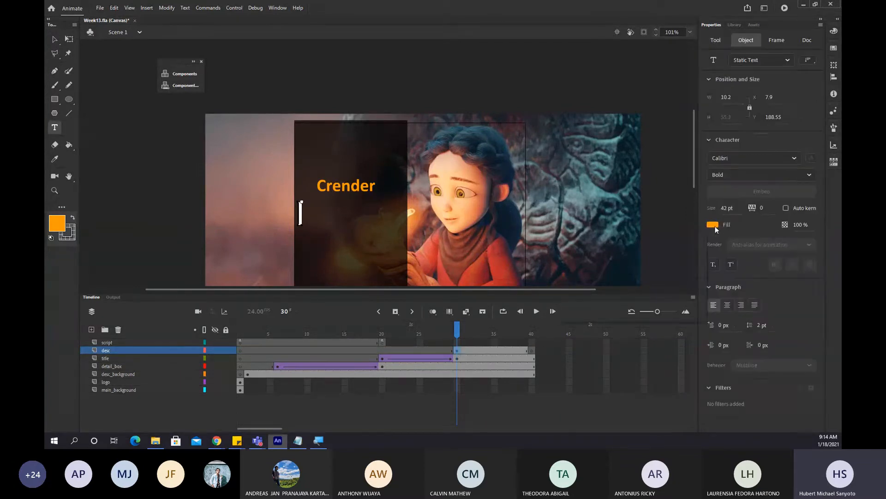
pyautogui.click(713, 225)
pyautogui.click(580, 276)
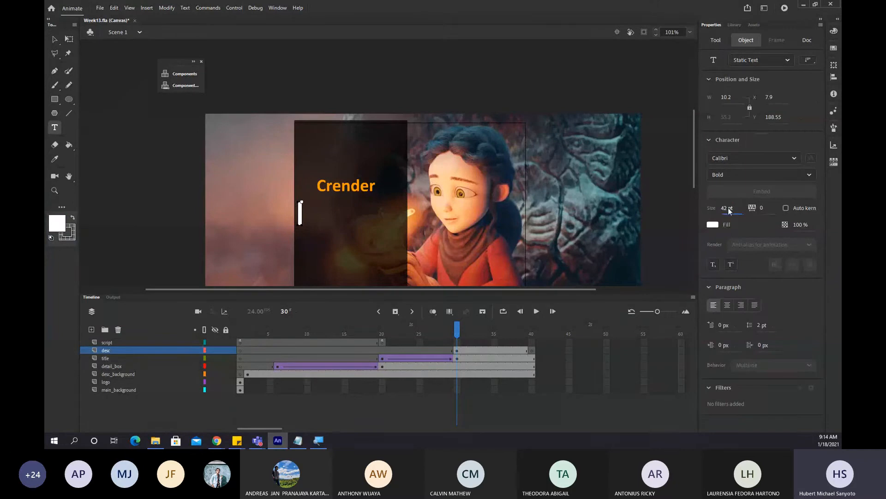
pyautogui.write('12')
pyautogui.press('Return')
# Place the Animate window beside the browser's reference video and bring the Crender title into view.
pyautogui.moveTo(617, 96); pyautogui.dragTo(841, 82)
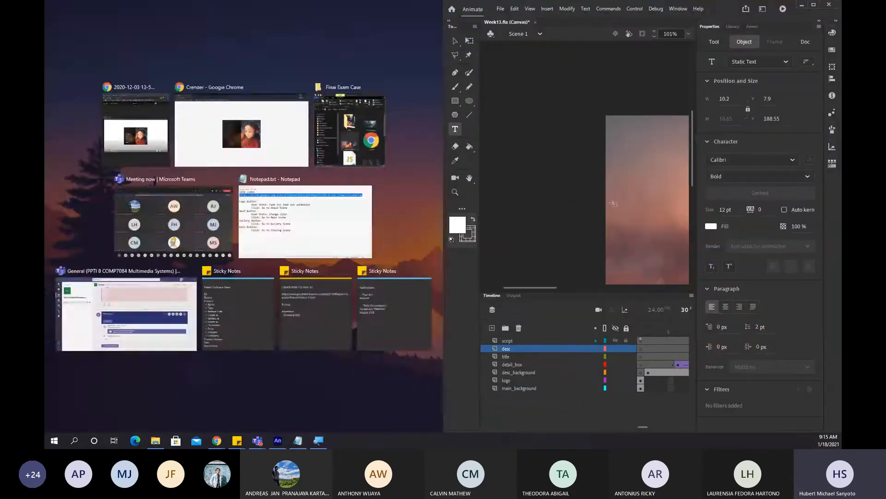
pyautogui.click(533, 289)
pyautogui.moveTo(533, 289); pyautogui.dragTo(564, 284)
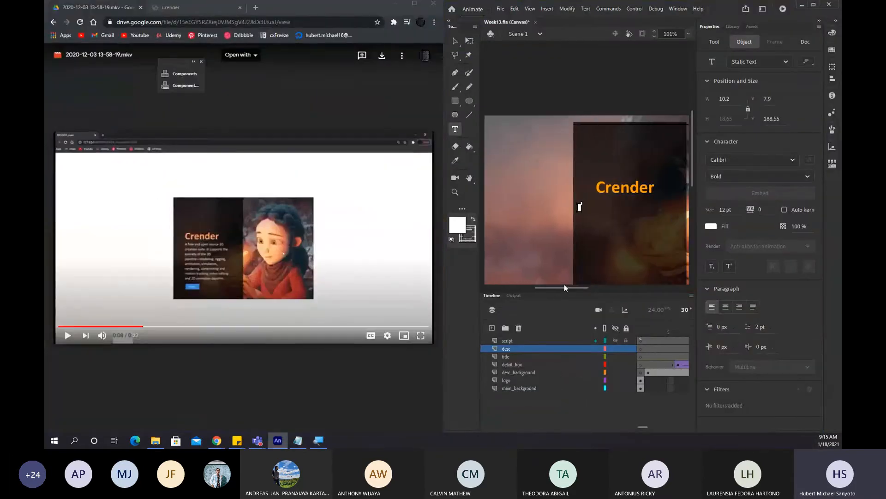
# Try entering "A free and open source 3D creation" as a single line below the Crender title, and delete the text.
pyautogui.write('A dree and')
pyautogui.press('BackSpace')
pyautogui.press('BackSpace')
pyautogui.press('BackSpace')
pyautogui.press('BackSpace')
pyautogui.press('BackSpace')
pyautogui.press('BackSpace')
pyautogui.press('BackSpace')
pyautogui.press('BackSpace')
pyautogui.write('free and open source 3D')
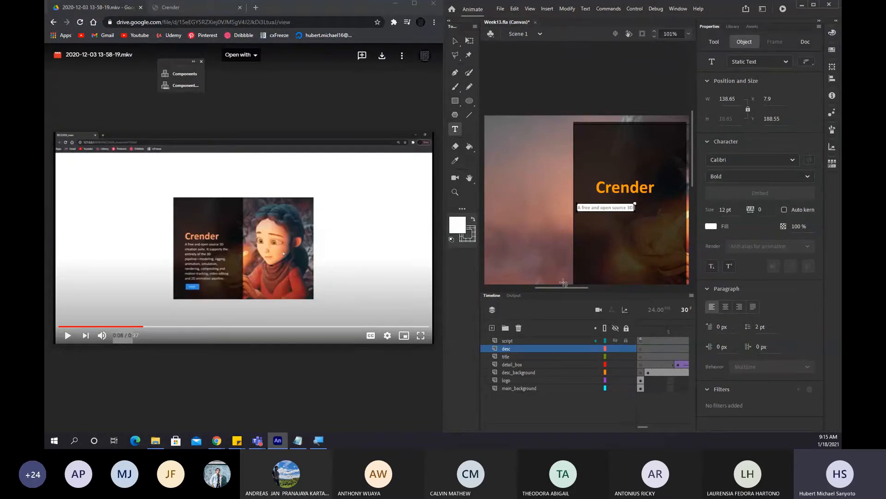
pyautogui.write(' createion')
pyautogui.press('Escape')
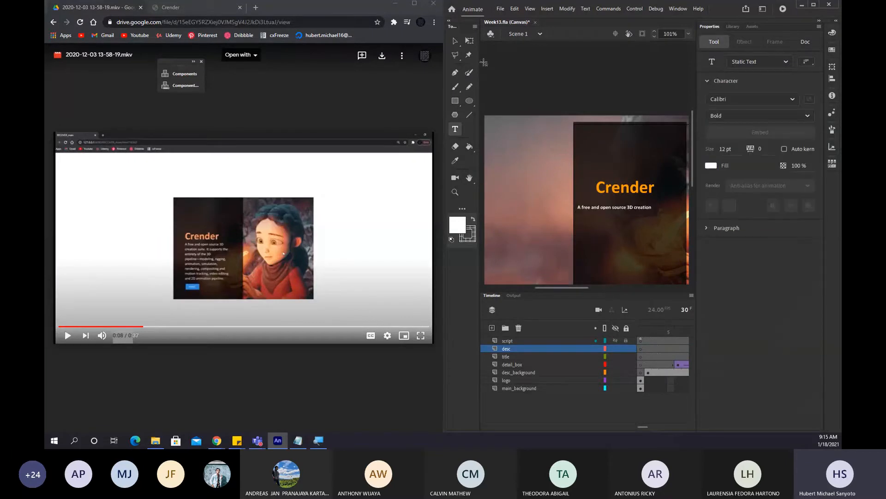
pyautogui.press('v')
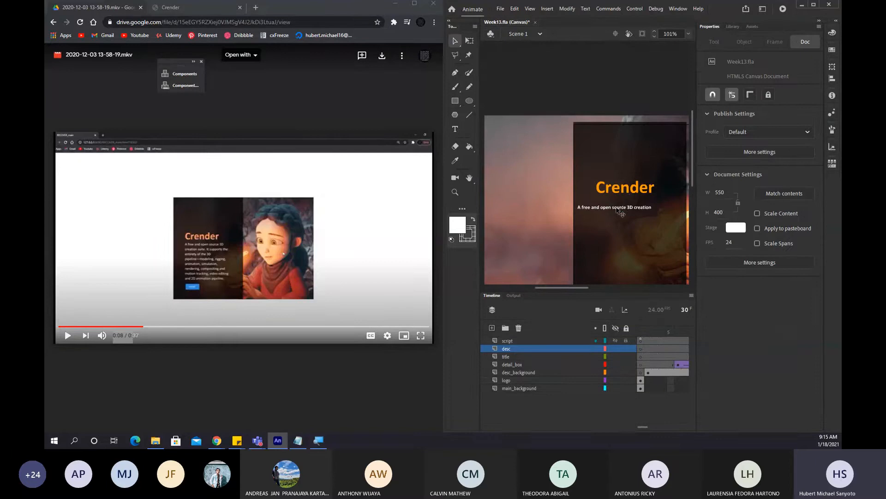
pyautogui.click(618, 209)
pyautogui.press('Delete')
# Try a new static text below the Crender title with repeated "asd" filler letters, and clear it.
pyautogui.click(455, 128)
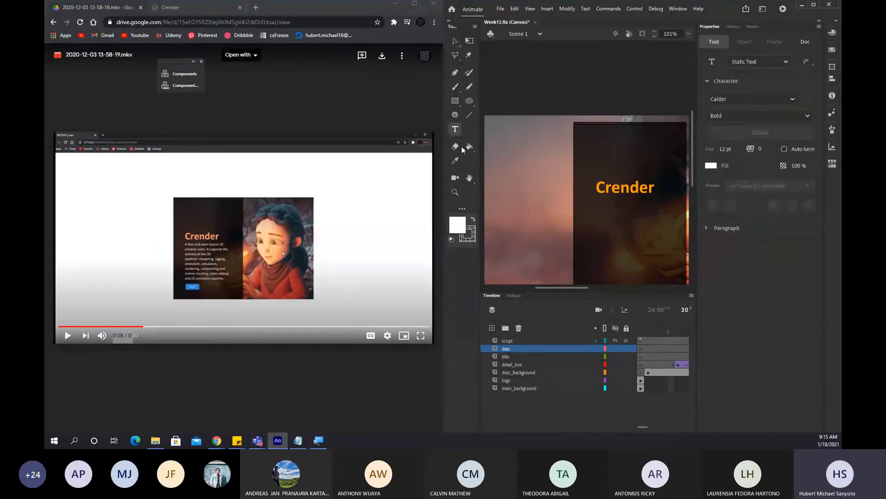
pyautogui.click(589, 212)
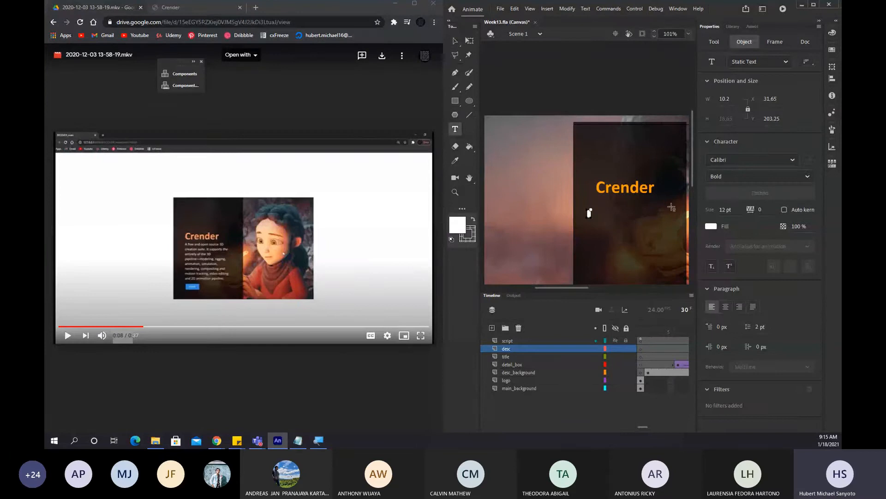
pyautogui.write('asdasdasdasdasda')
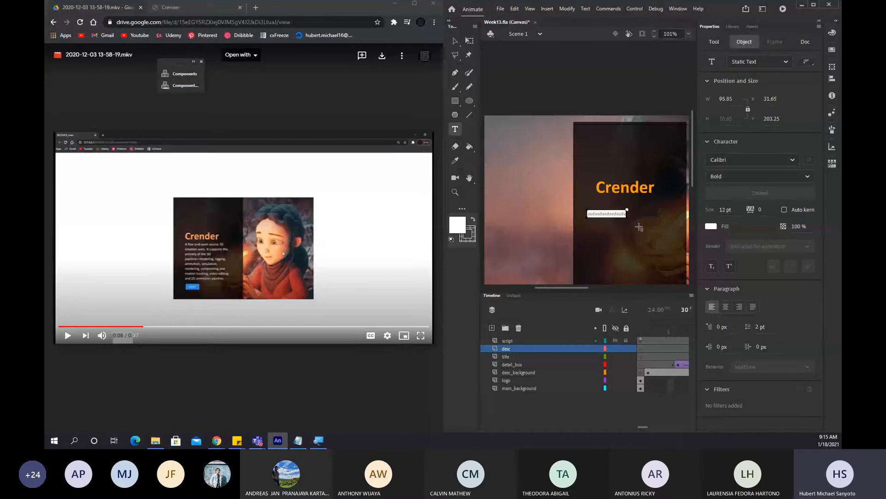
pyautogui.write('sdasdasd')
pyautogui.hotkey('ctrl', 'a')
pyautogui.press('BackSpace')
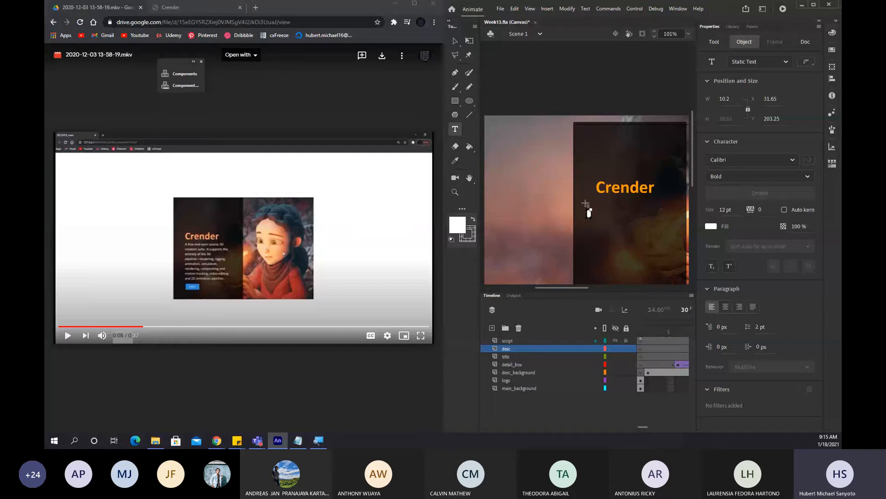
pyautogui.press('Escape')
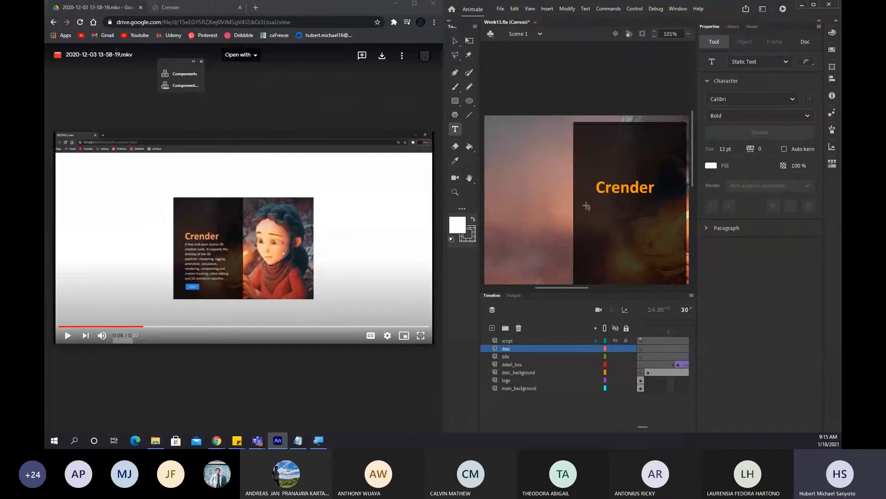
# Try drawing a fixed-width static text field about 198 px wide under the Crender title, and discard it.
pyautogui.moveTo(586, 206); pyautogui.dragTo(662, 203)
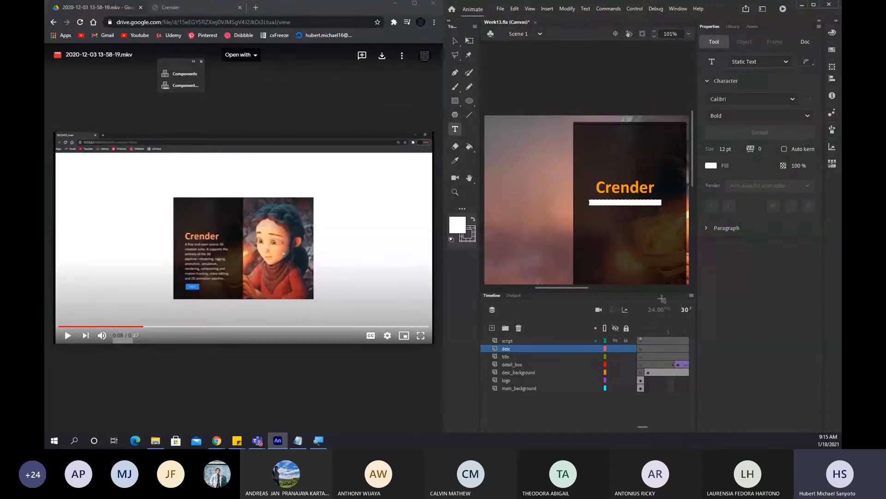
pyautogui.moveTo(662, 298); pyautogui.dragTo(669, 268)
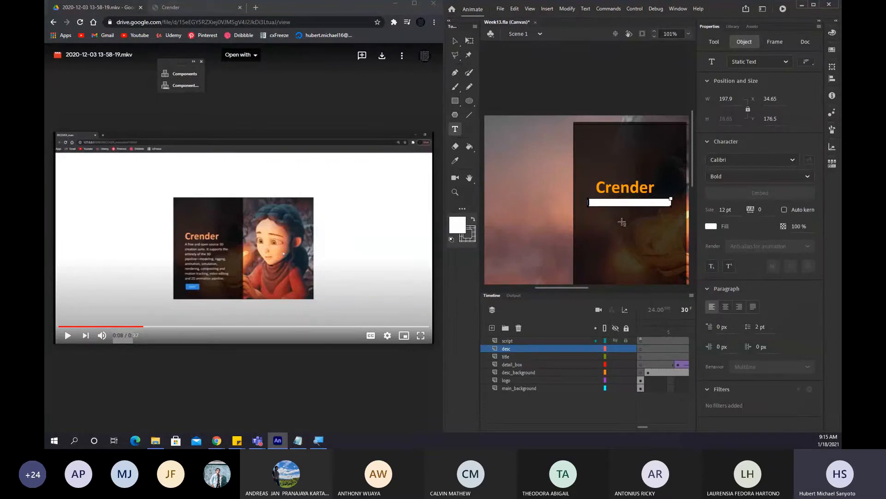
pyautogui.moveTo(671, 198); pyautogui.dragTo(654, 156)
pyautogui.press('Escape')
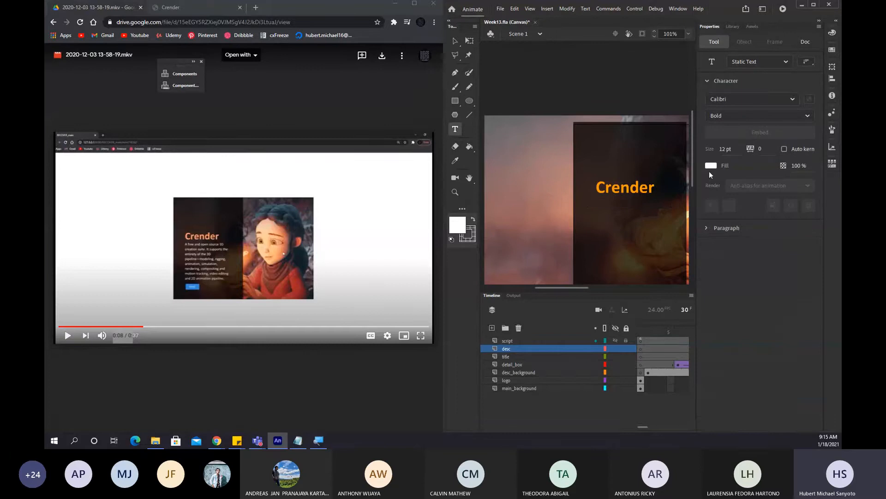
# Maximize the Animate window, try a wide text field across the stage with the Dynamic Text type, and undo it.
pyautogui.click(814, 5)
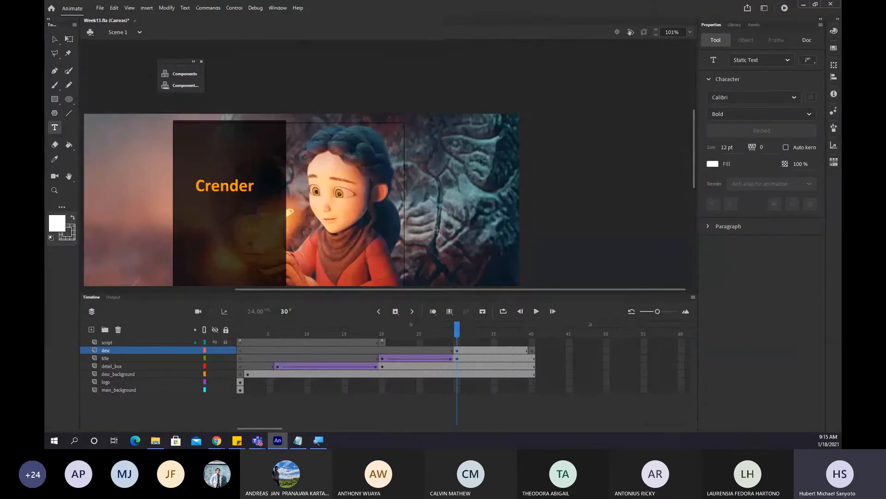
pyautogui.moveTo(206, 204); pyautogui.dragTo(426, 241)
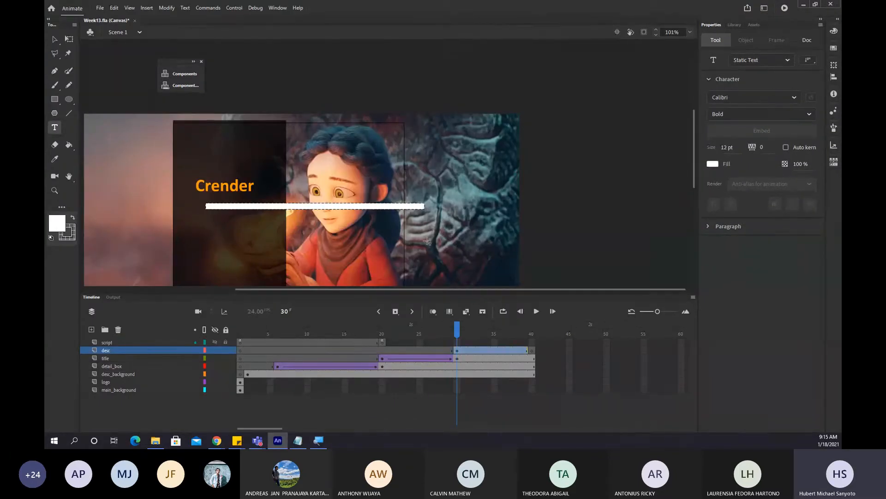
pyautogui.click(774, 61)
pyautogui.click(757, 87)
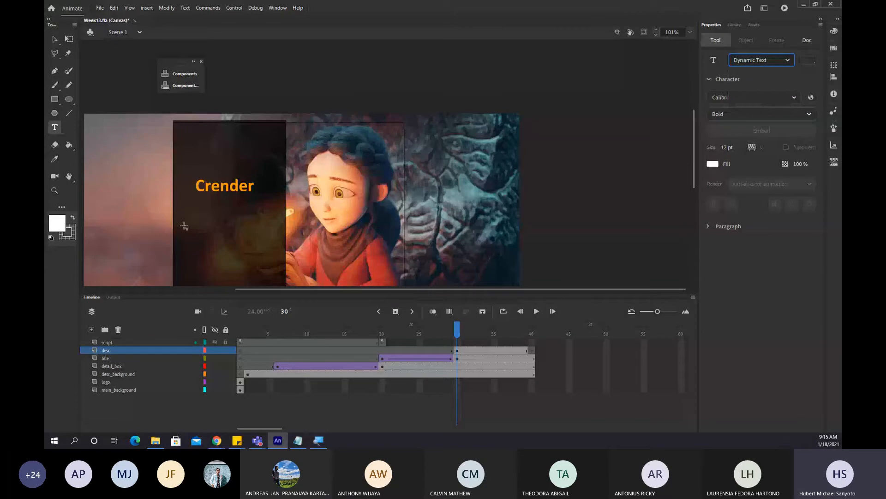
pyautogui.hotkey('ctrl', 'z')
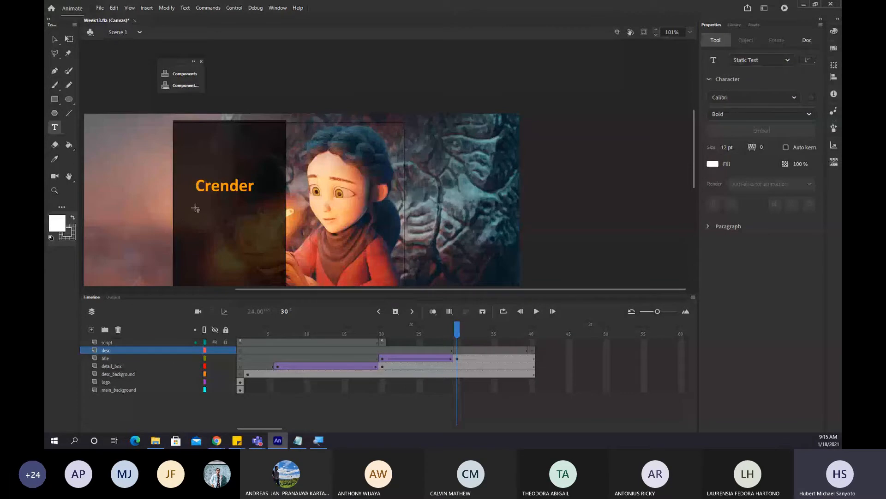
# Try drawing Dynamic Text boxes of about 180 by 192 px and 185 by 202 px below the title, and undo them.
pyautogui.click(761, 60)
pyautogui.click(810, 61)
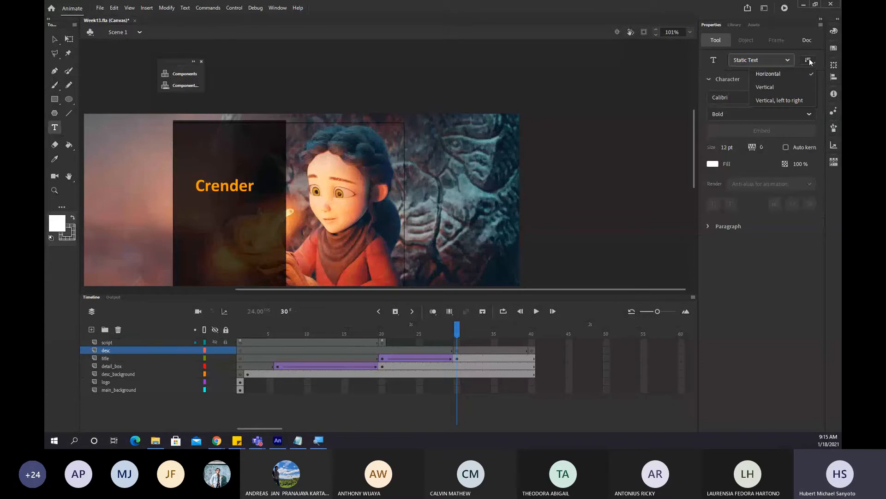
pyautogui.click(762, 60)
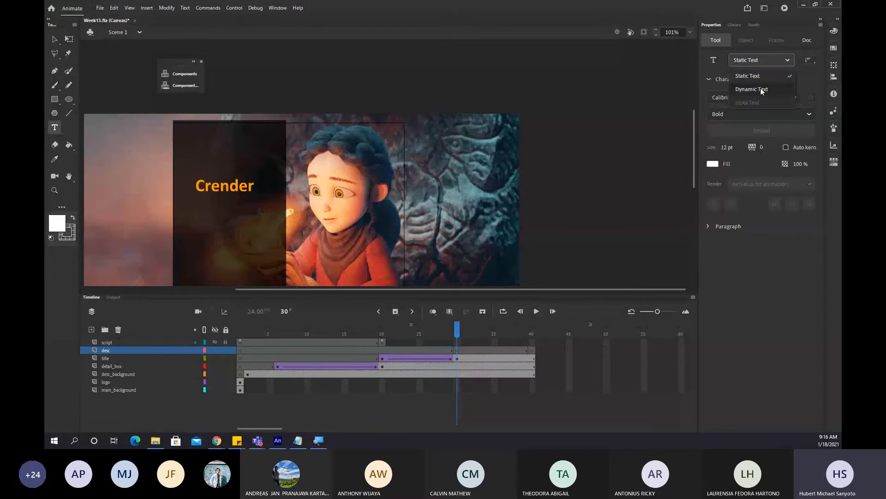
pyautogui.click(761, 89)
pyautogui.moveTo(191, 212); pyautogui.dragTo(242, 259)
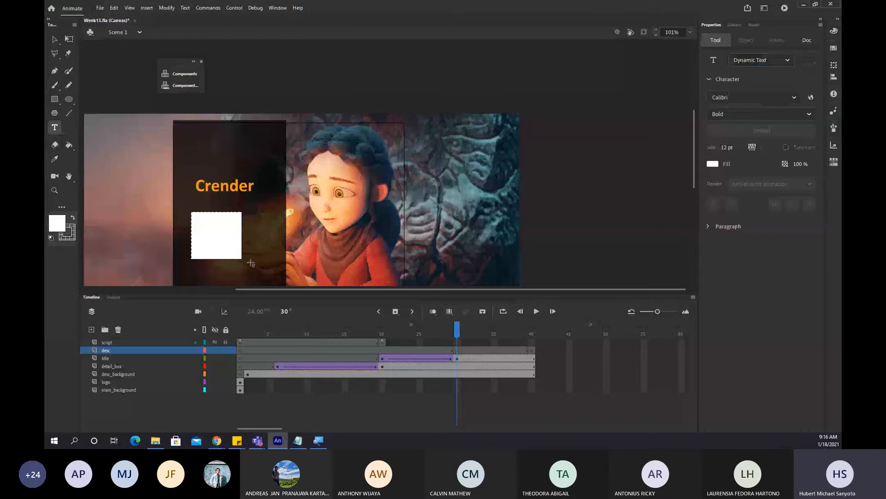
pyautogui.moveTo(251, 262); pyautogui.dragTo(266, 291)
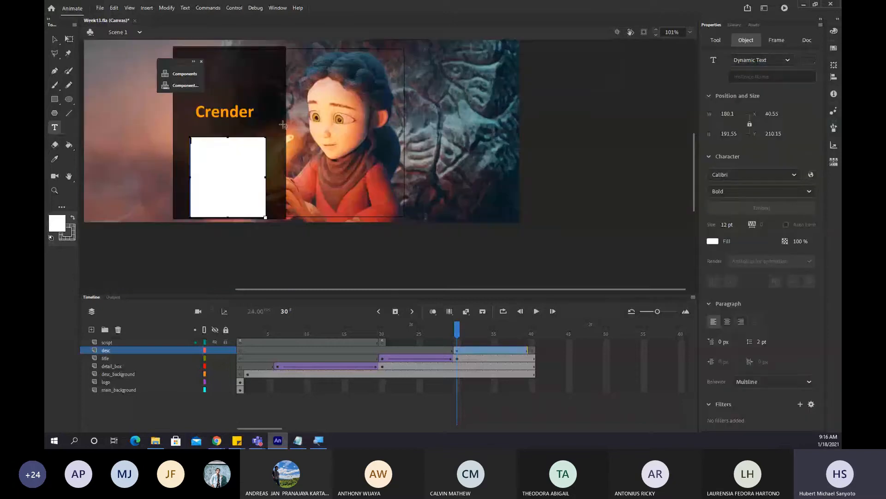
pyautogui.moveTo(191, 121); pyautogui.dragTo(269, 206)
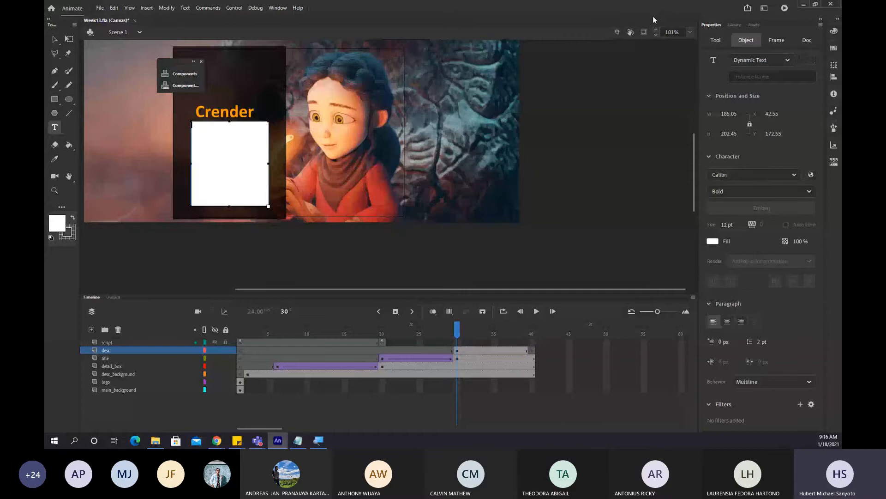
pyautogui.hotkey('ctrl', 'z')
pyautogui.hotkey('ctrl', 'z')
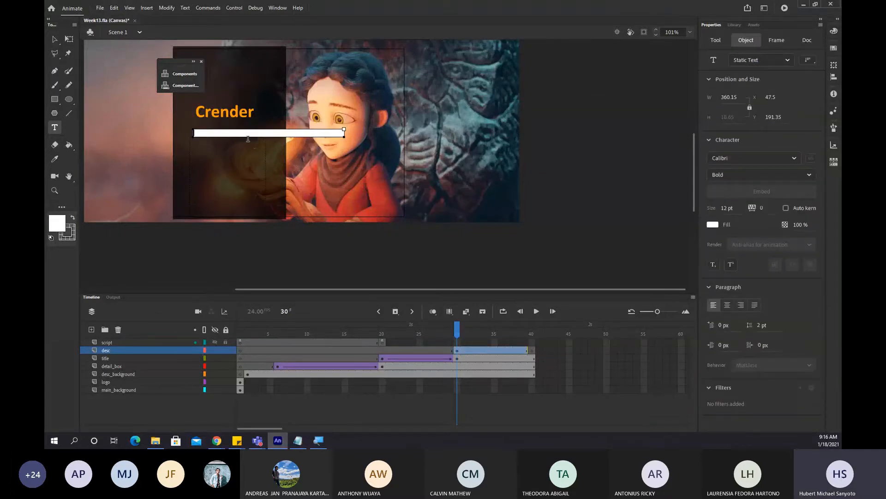
# Try filling the static text field about 360 px wide below the Crender title with random filler letters, shift it, and delete it.
pyautogui.write('asdasdasdasdjhaslkdhaslkdhlkasjdlkasjdlkjaslkdjalsk')
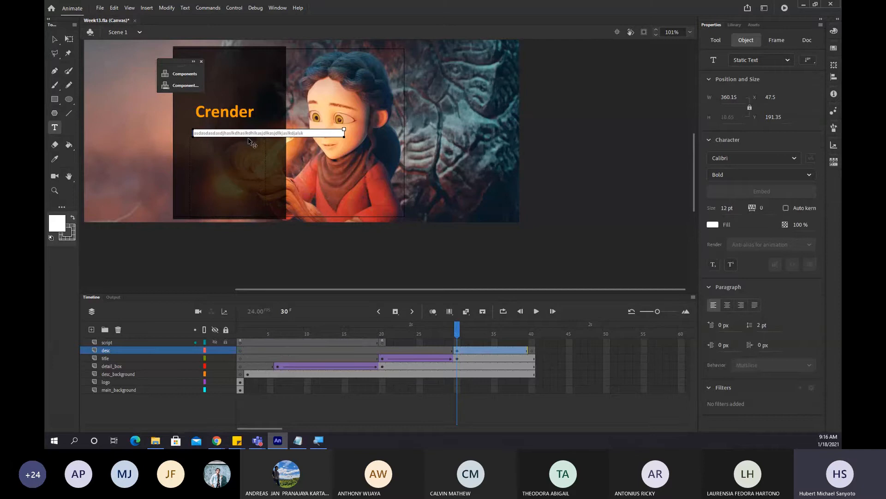
pyautogui.write('jdlkasjdlkjaslkdjalskdjlaksjdlkasjdlkasjdlkasjdlkasjdlaskjdlsajdlasjdlasjd')
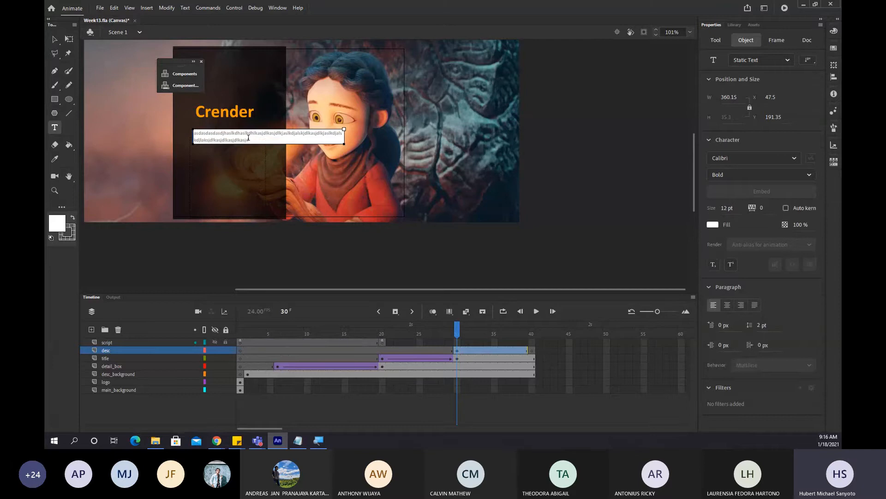
pyautogui.write('iajdlkjdlkajsdlkasjdlkajdslk')
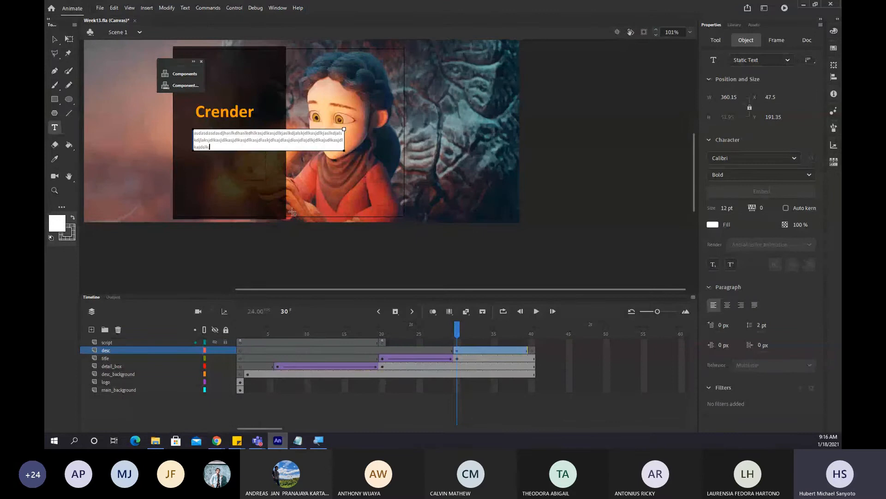
pyautogui.hotkey('ctrl', 'a')
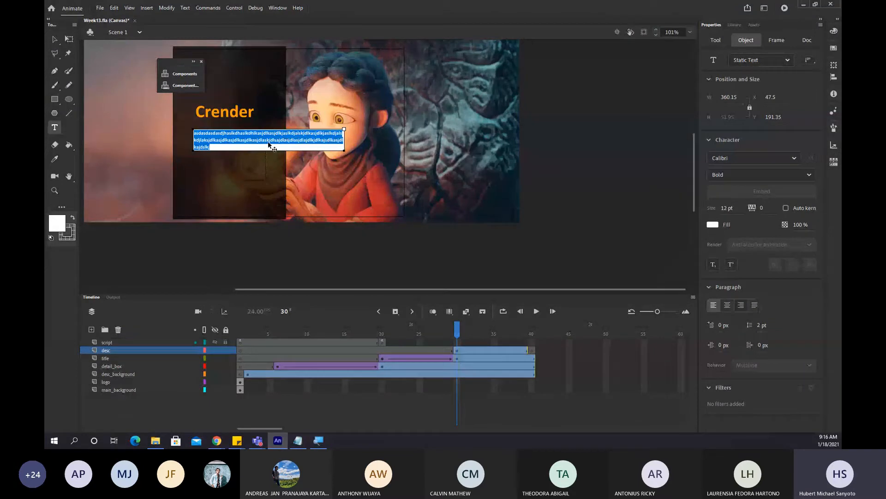
pyautogui.click(225, 151)
pyautogui.click(235, 132)
pyautogui.hotkey('ctrl', 'a')
pyautogui.click(231, 132)
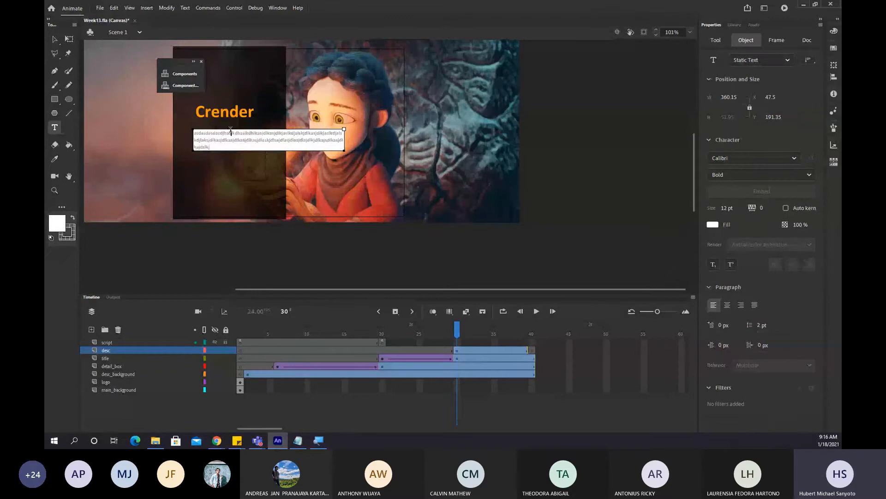
pyautogui.press('Escape')
pyautogui.moveTo(249, 139); pyautogui.dragTo(215, 150)
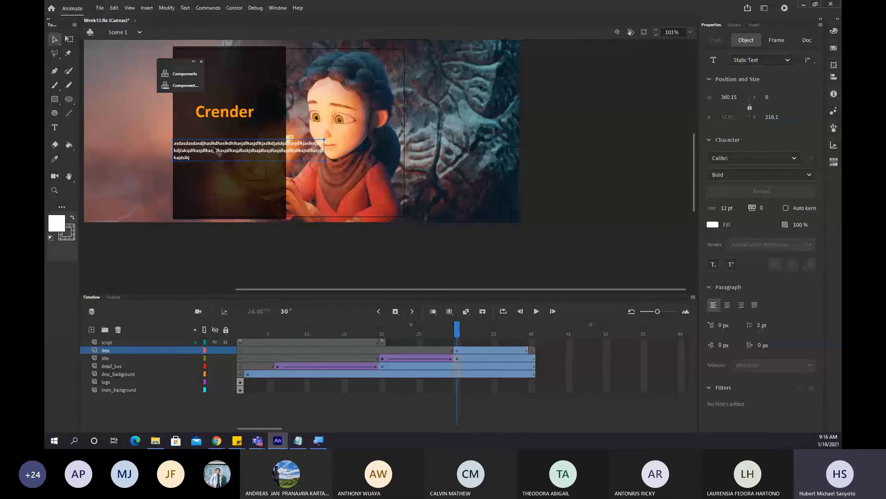
pyautogui.press('Delete')
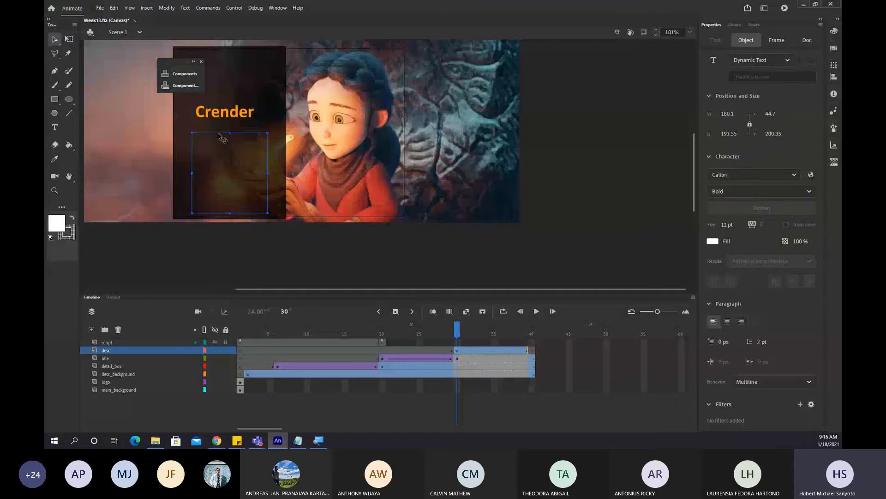
# Move the empty Dynamic Text box slightly up, then try a new Dynamic Text field with "asdasdasd" on the character and undo it.
pyautogui.moveTo(227, 140); pyautogui.dragTo(226, 134)
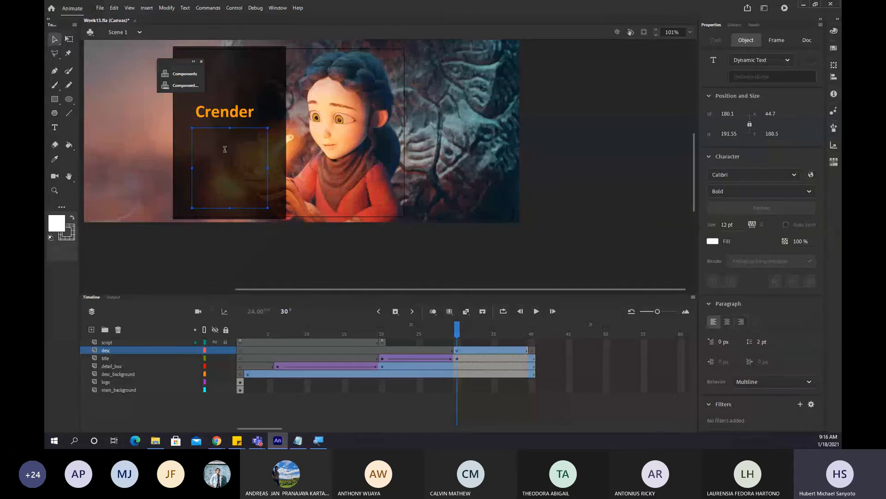
pyautogui.doubleClick(226, 154)
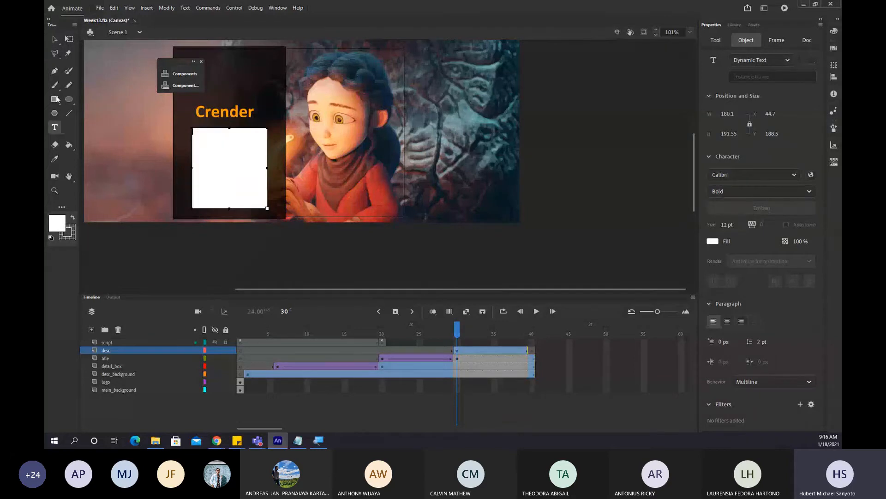
pyautogui.click(311, 147)
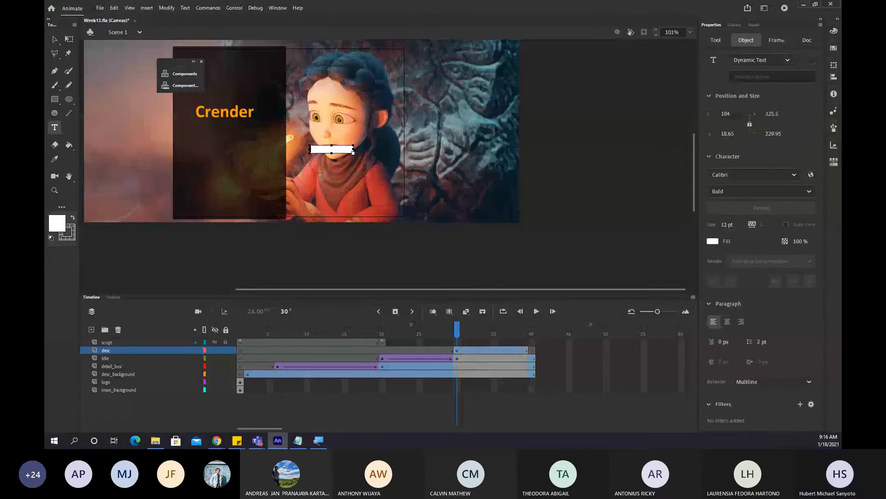
pyautogui.write('asdasdasd')
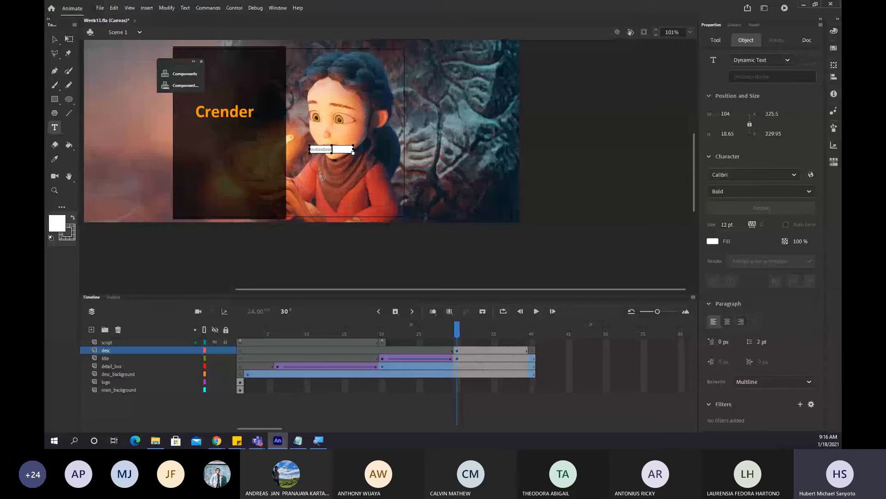
pyautogui.hotkey('ctrl', 'z')
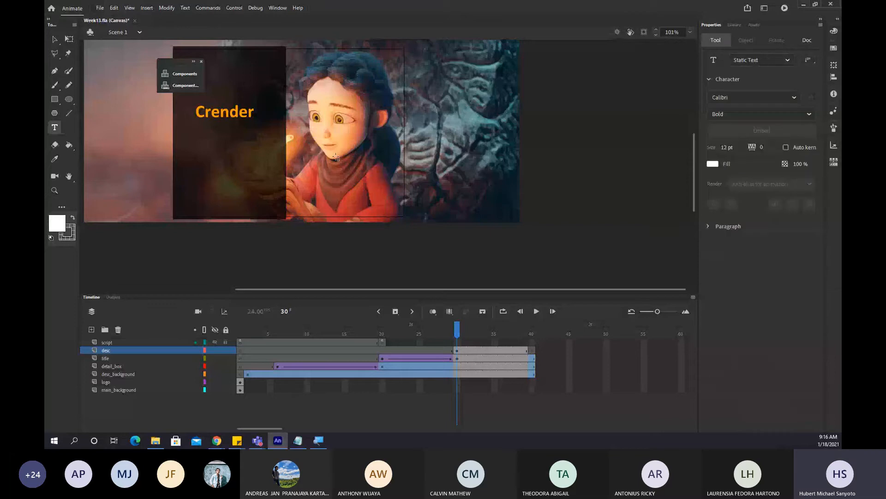
# Try a static text with repeated "asd" filler letters on the character image, and clear it.
pyautogui.click(336, 157)
pyautogui.write('asdadasdasdasdasd')
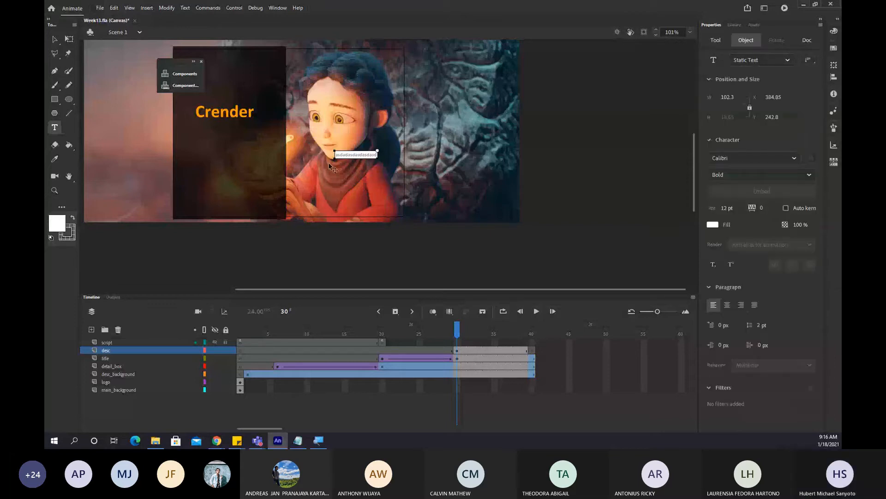
pyautogui.hotkey('ctrl', 'a')
pyautogui.press('BackSpace')
pyautogui.press('Escape')
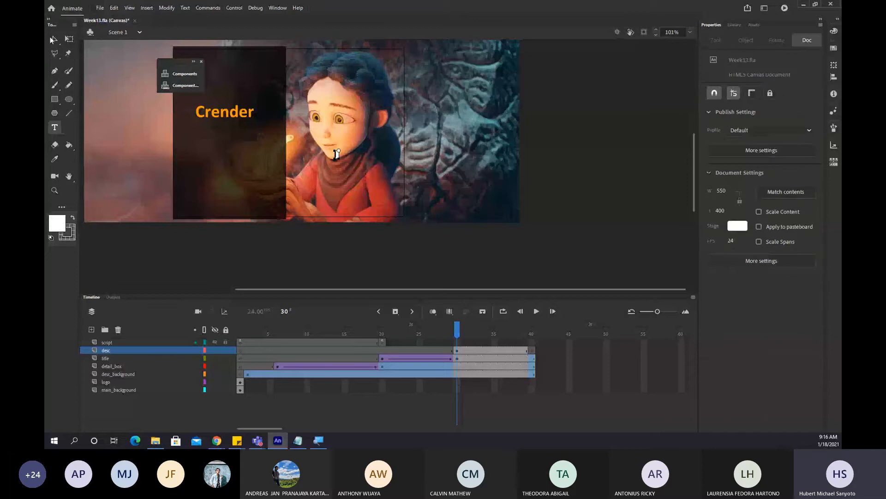
# Delete the empty Dynamic Text box below the Crender title.
pyautogui.press('v')
pyautogui.click(229, 131)
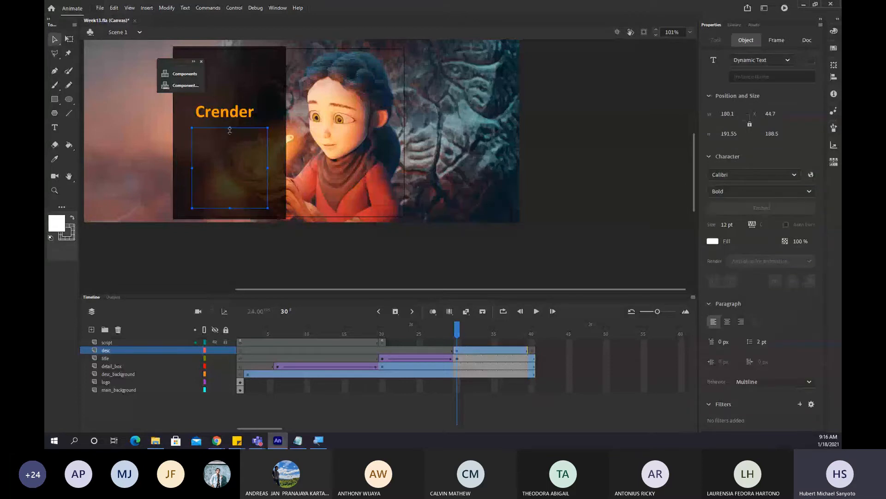
pyautogui.click(231, 134)
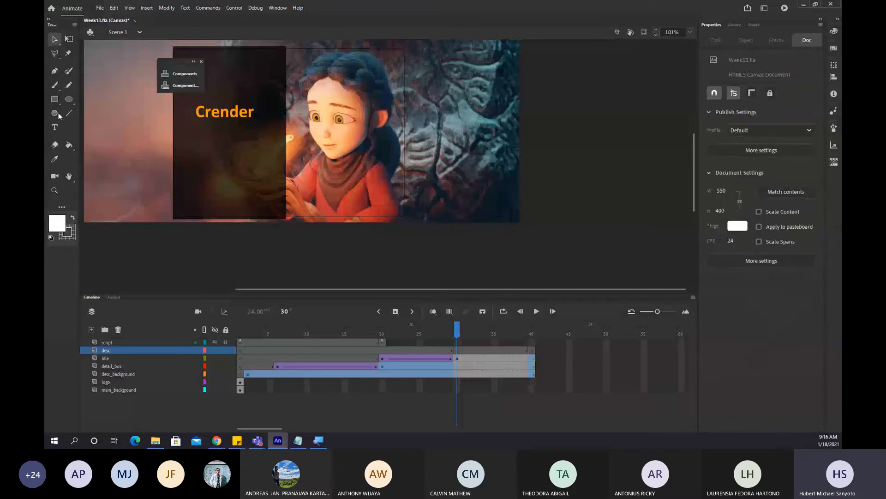
# Try a text field about 104 px wide under the Crender title, switch the text type to Static Text, and discard the trial fields.
pyautogui.click(55, 127)
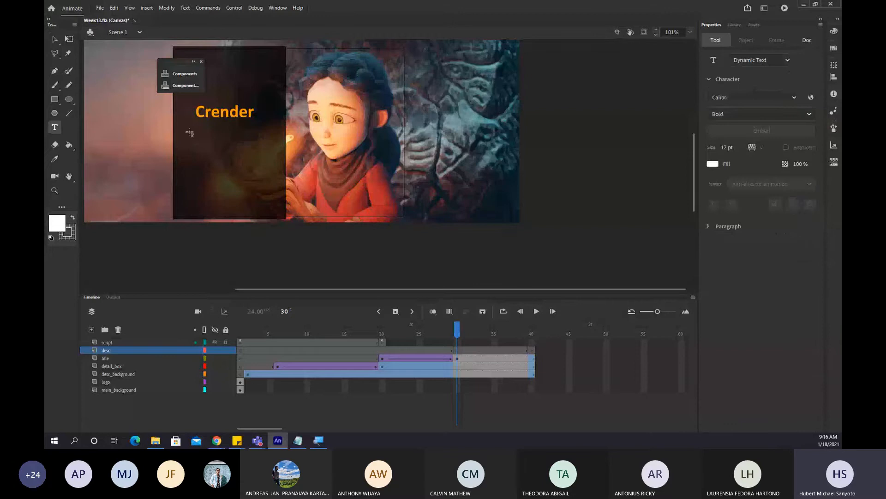
pyautogui.moveTo(190, 133); pyautogui.dragTo(232, 133)
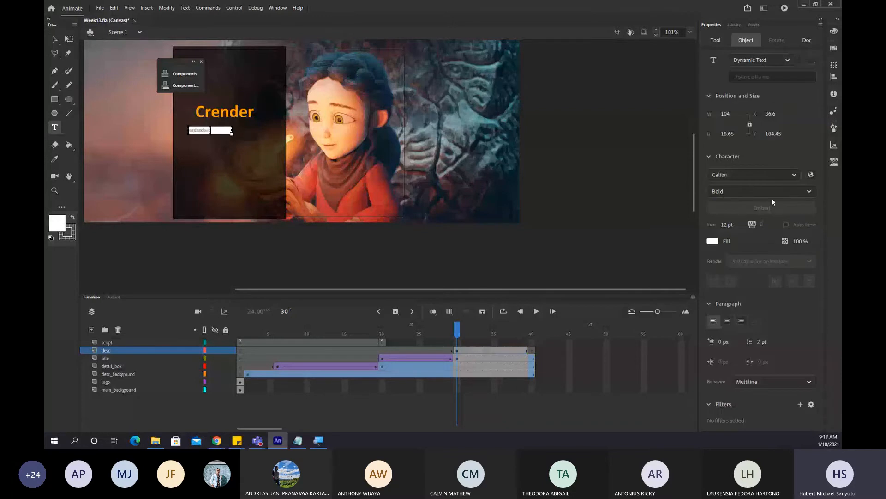
pyautogui.click(765, 60)
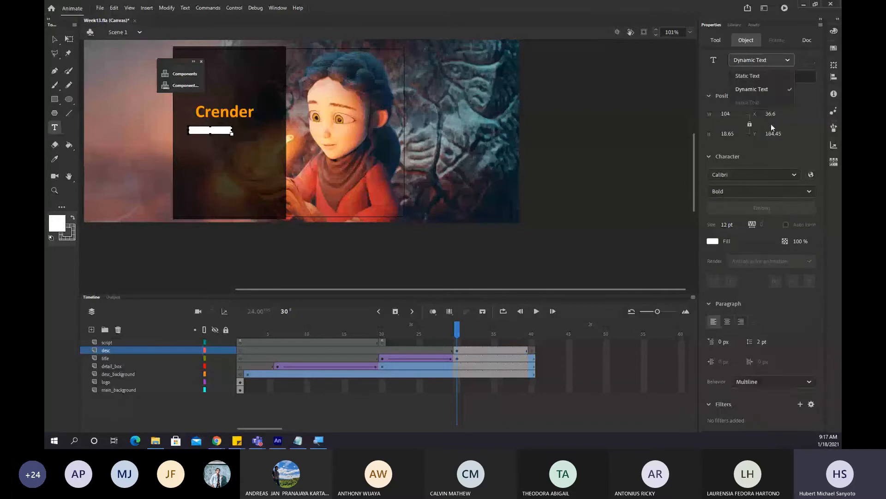
pyautogui.click(755, 77)
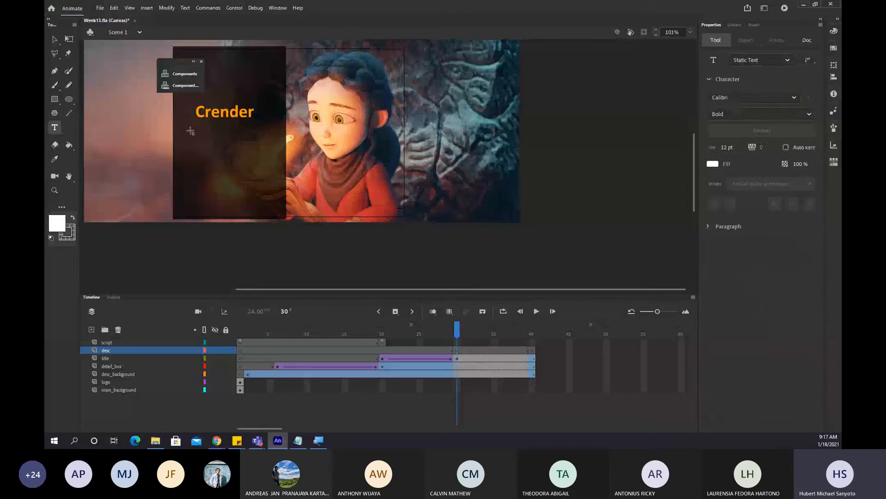
pyautogui.click(198, 128)
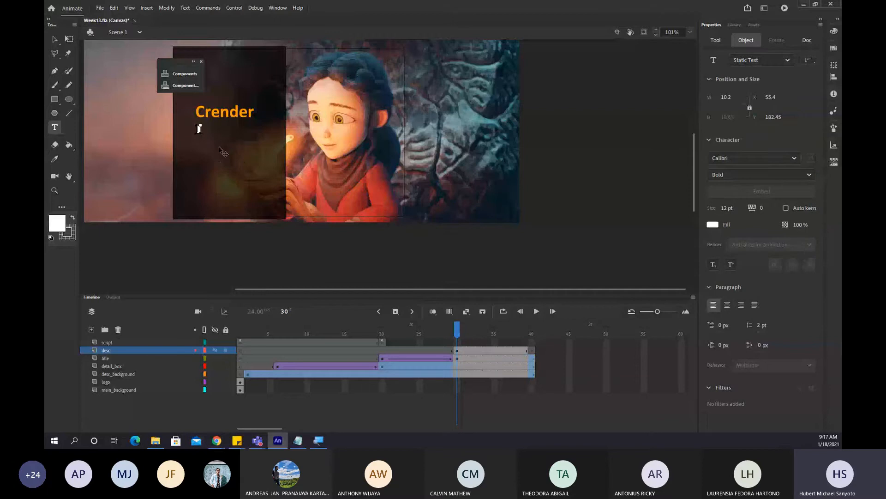
pyautogui.click(235, 411)
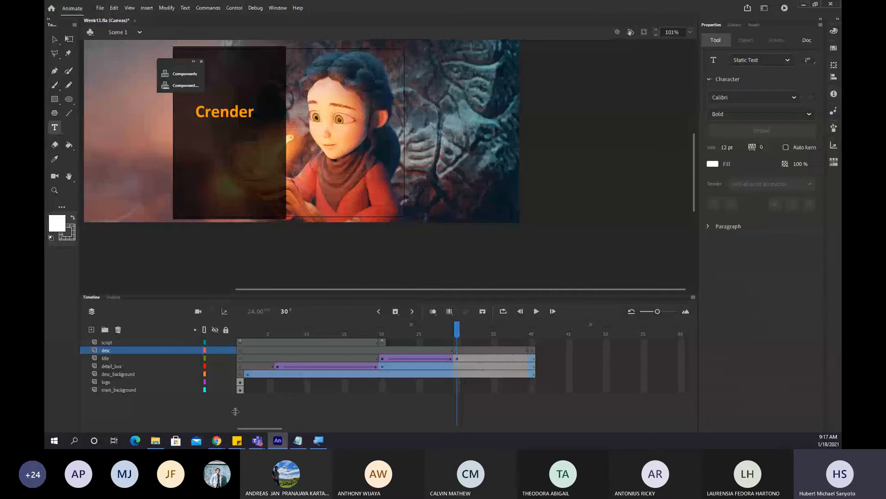
# Test the movie in the browser, check the description layout in the reference video, and return to Animate.
pyautogui.hotkey('ctrl', 'Return')
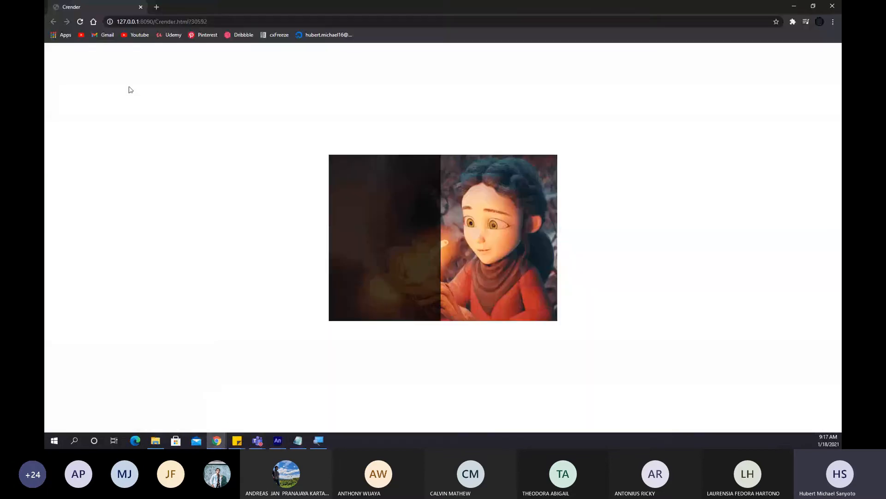
pyautogui.moveTo(216, 441)
pyautogui.click(178, 411)
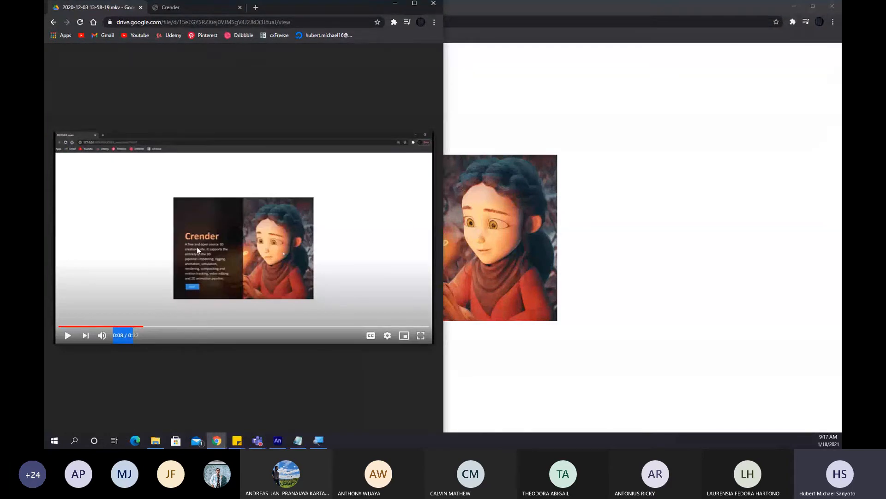
pyautogui.click(792, 6)
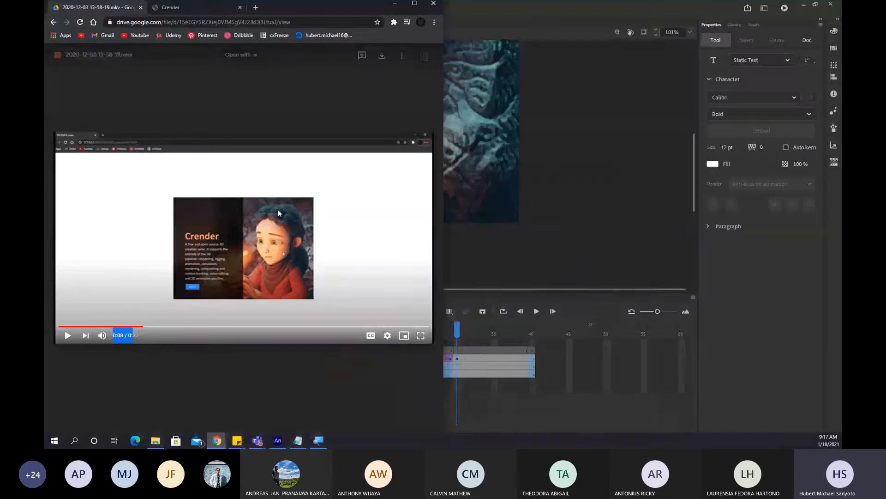
pyautogui.click(505, 288)
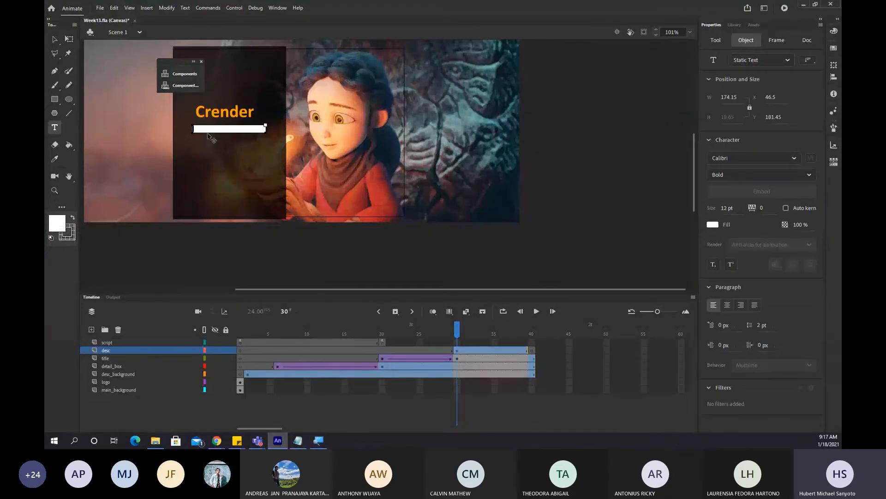
# Discard the current empty field and draw a static text field about 164 px wide directly below the Crender title.
pyautogui.press('Escape')
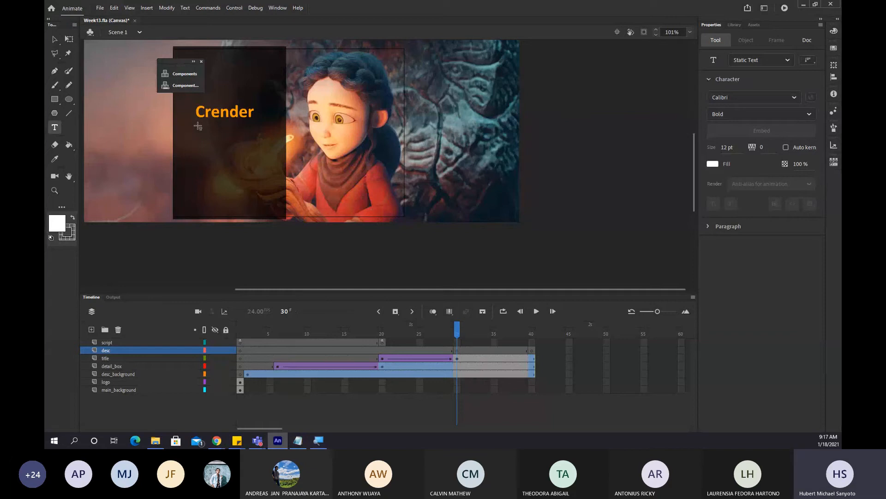
pyautogui.moveTo(198, 126); pyautogui.dragTo(264, 157)
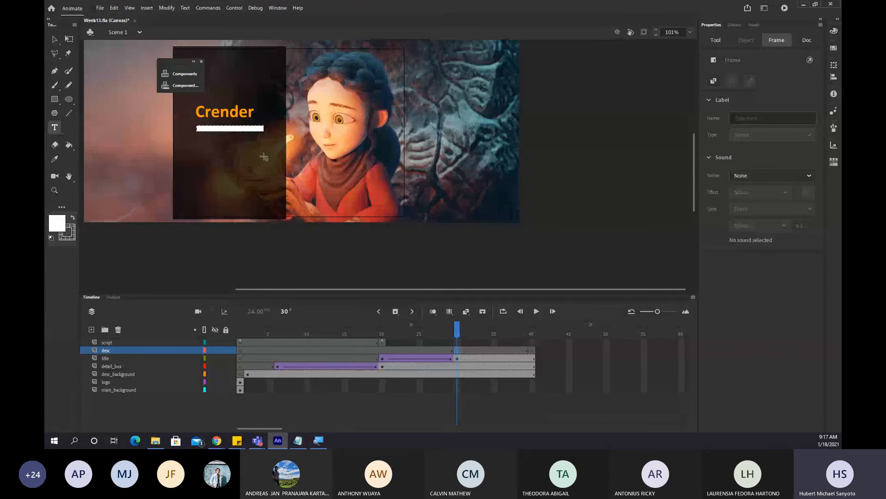
pyautogui.click(220, 130)
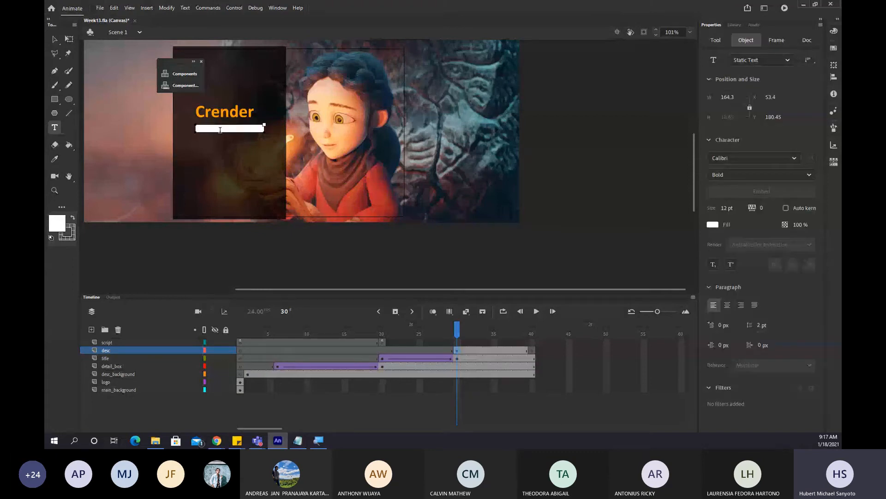
# Arrange the Animate window side by side with the browser window showing the reference video.
pyautogui.click(804, 4)
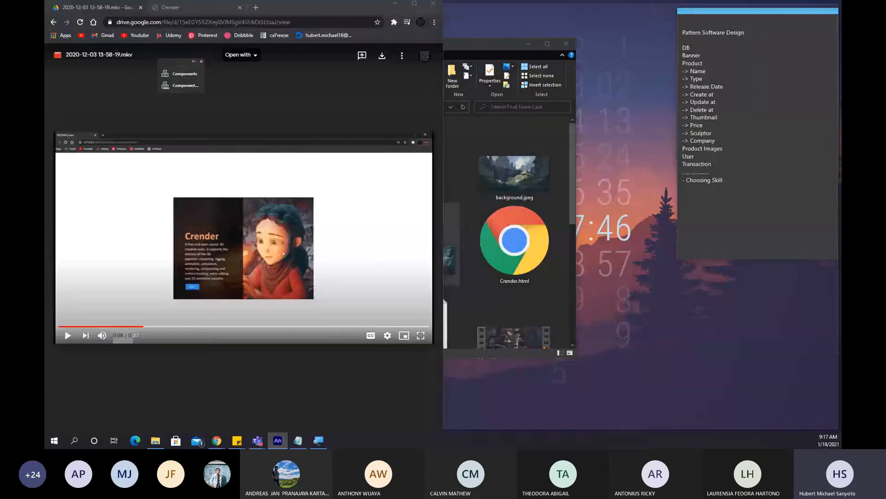
pyautogui.moveTo(841, 115); pyautogui.dragTo(842, 115)
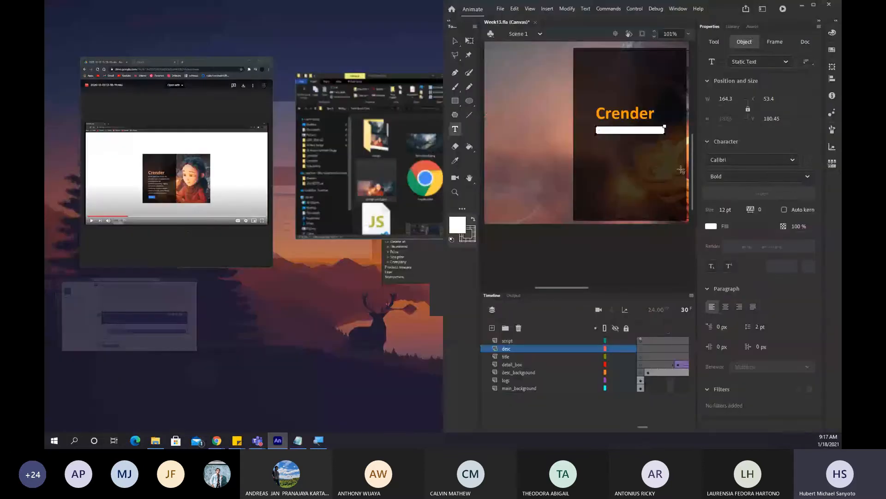
pyautogui.click(221, 185)
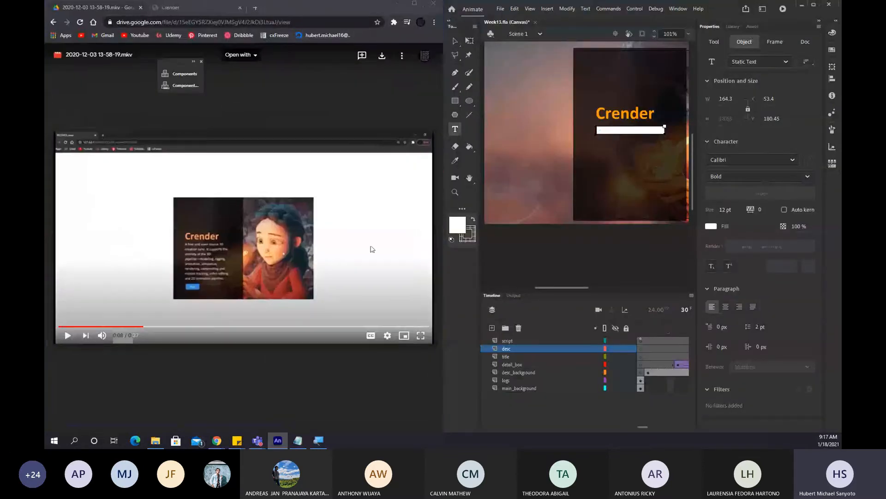
# Enter "A free and open source 3D creation suite. It supports the entirely of the 3D pipeline" in the text field below the Crender title.
pyautogui.write('free and')
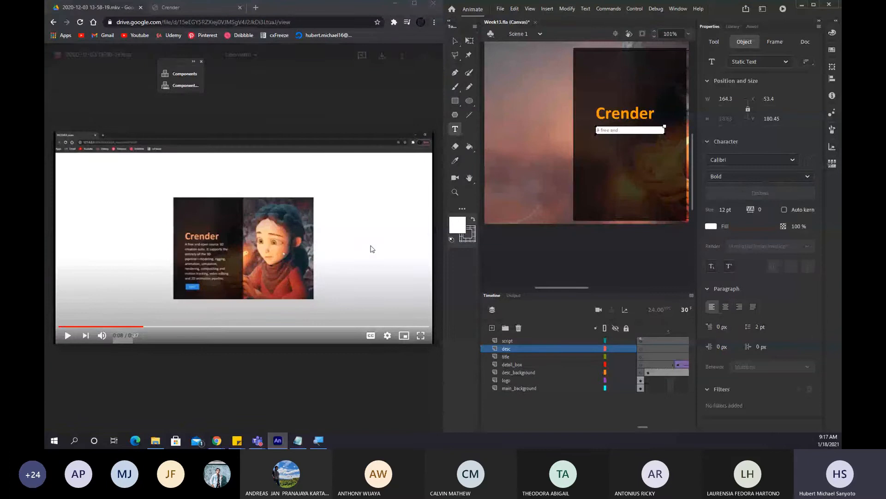
pyautogui.write(' open source 3D creation')
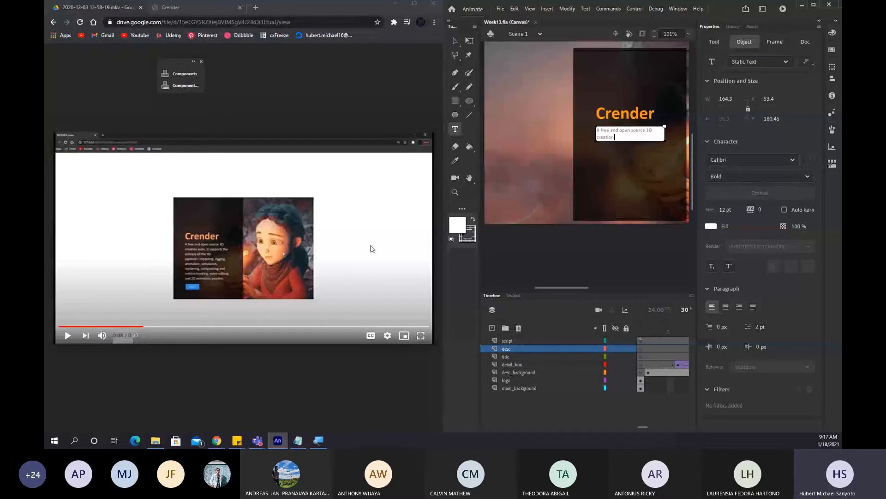
pyautogui.write(' suite. It supports the entire')
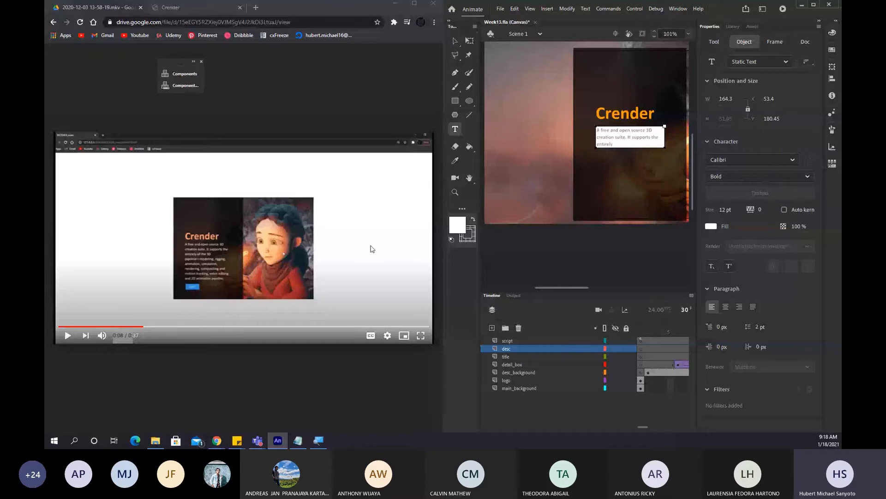
pyautogui.write('ly of the 3D')
pyautogui.write('pipeline,')
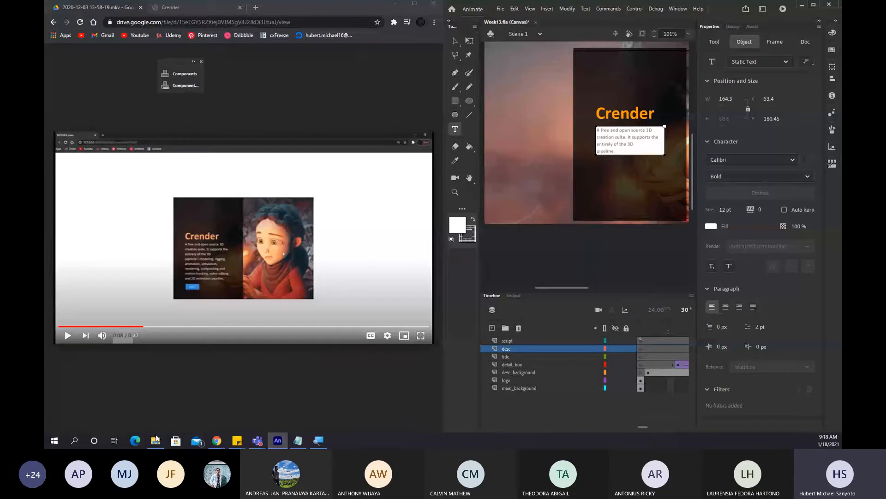
# View the description text full screen in the reference video and set the video's playback quality to 1080p.
pyautogui.write('f')
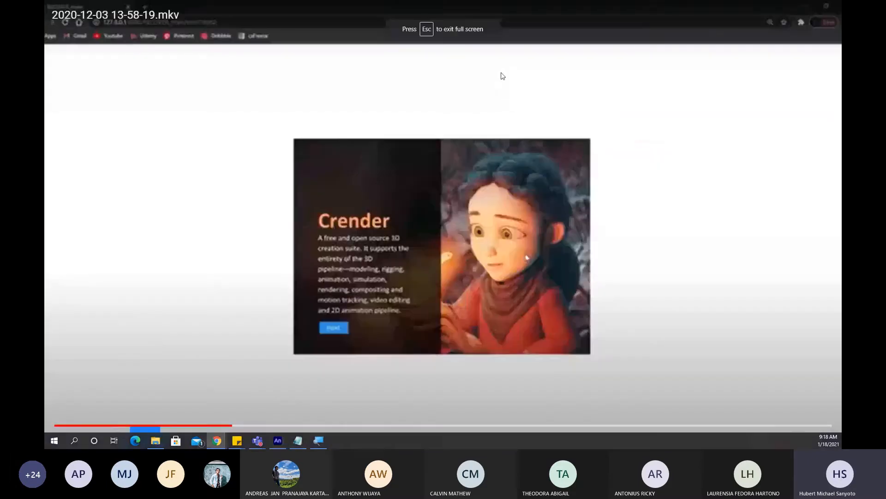
pyautogui.hotkey('ctrl', 'a')
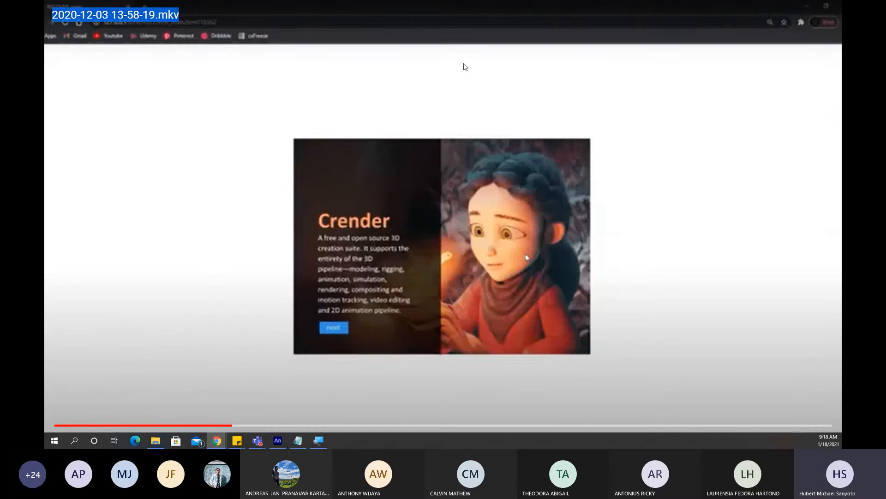
pyautogui.press('Escape')
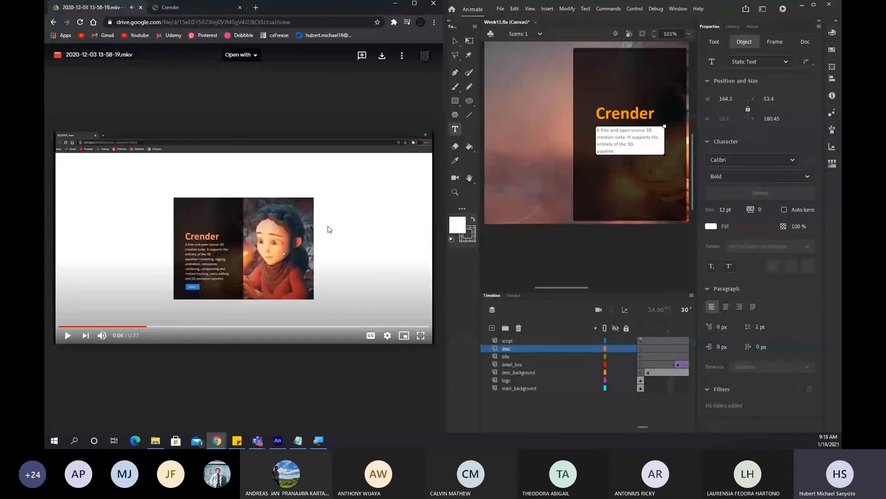
pyautogui.click(387, 336)
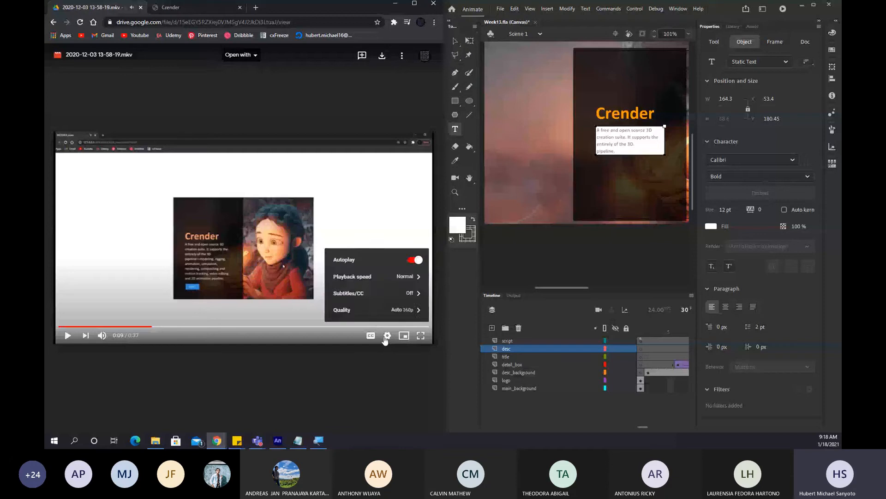
pyautogui.click(400, 309)
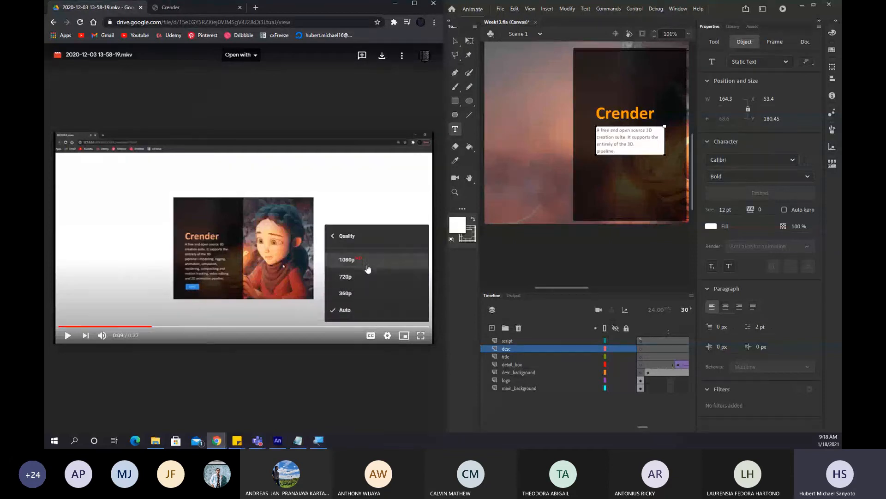
pyautogui.click(368, 268)
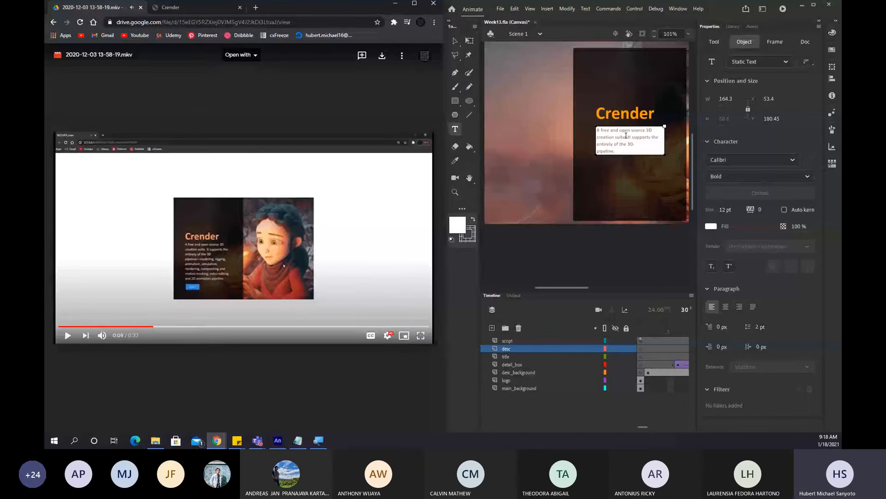
# Continue the description text in Animate after "pipeline" with "-- modelling, rigging, animation, simulation, rendering".
pyautogui.click(630, 153)
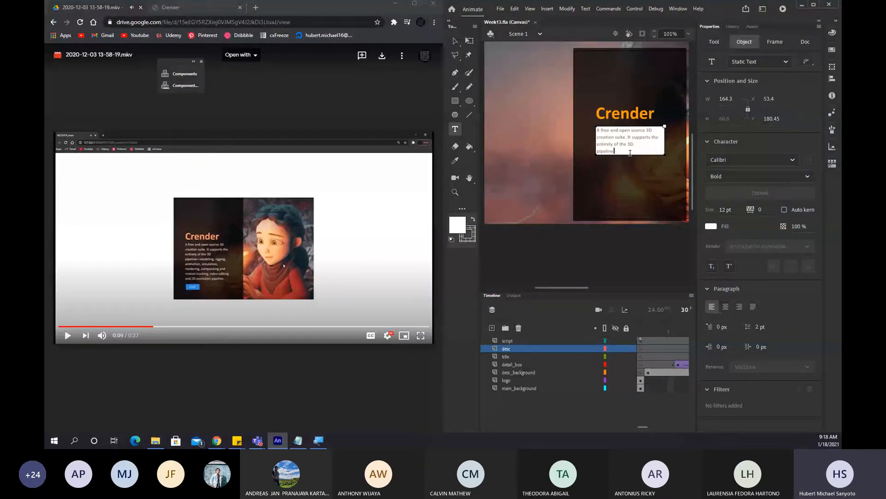
pyautogui.write('-- modelling')
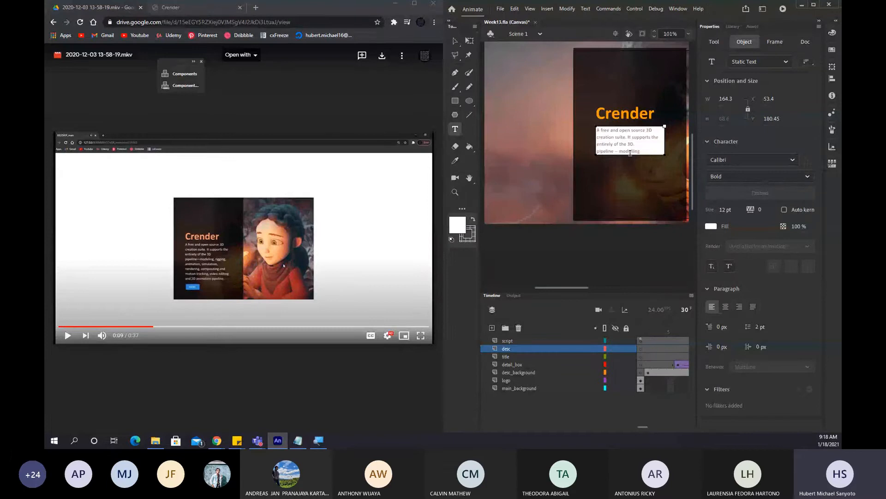
pyautogui.write(', rigging, animation')
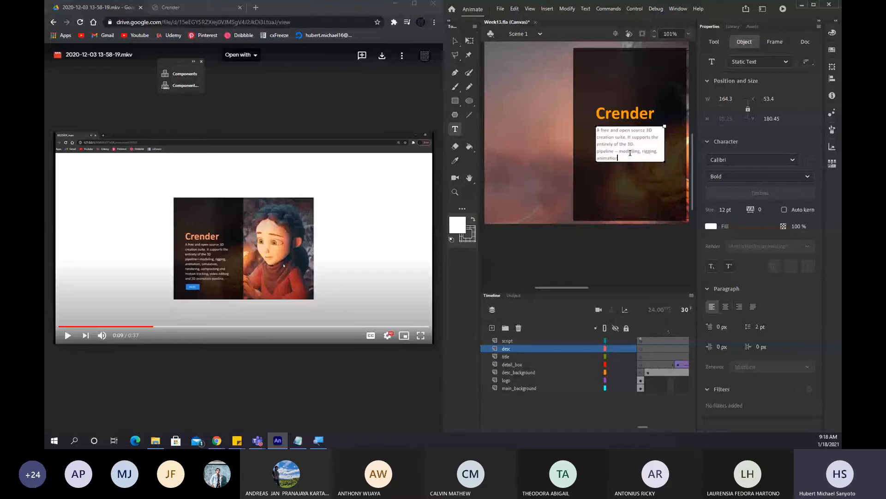
pyautogui.write(', simulation, rendering')
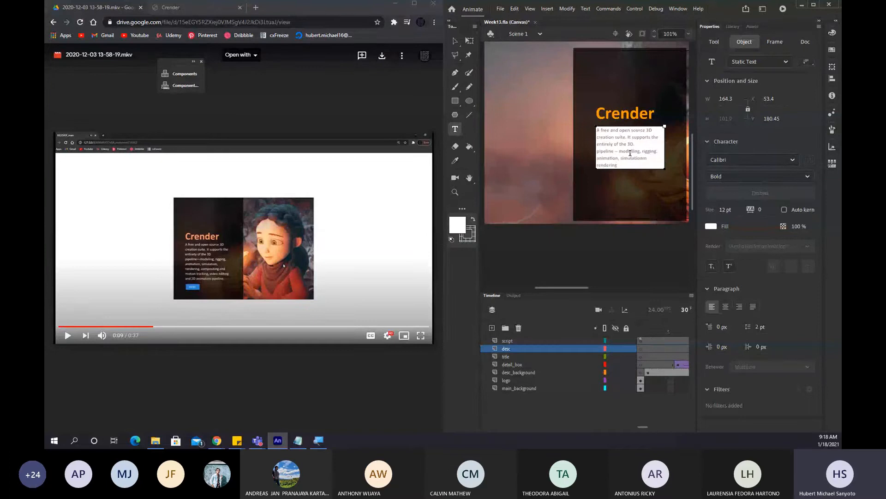
# Extend the description text with "composing and motion tracking, video editing and 2d", correcting the typo after "tracking".
pyautogui.write(' composing and m')
pyautogui.write('otion')
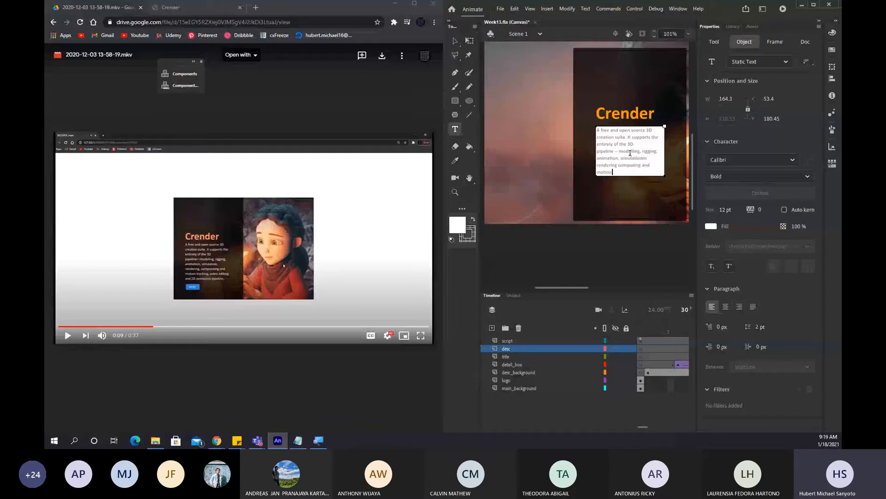
pyautogui.write(' tra')
pyautogui.write('cking')
pyautogui.write(', v')
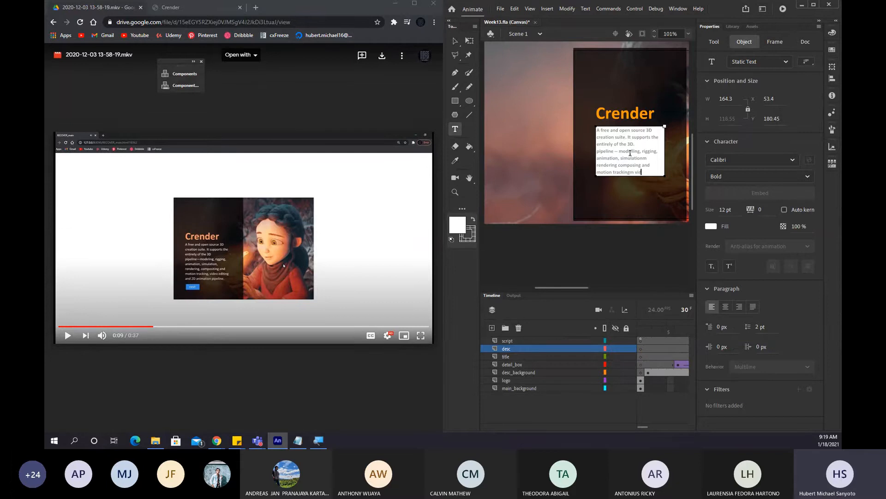
pyautogui.press('BackSpace')
pyautogui.press('BackSpace')
pyautogui.press('BackSpace')
pyautogui.press('BackSpace')
pyautogui.press('BackSpace')
pyautogui.write(', video editing and')
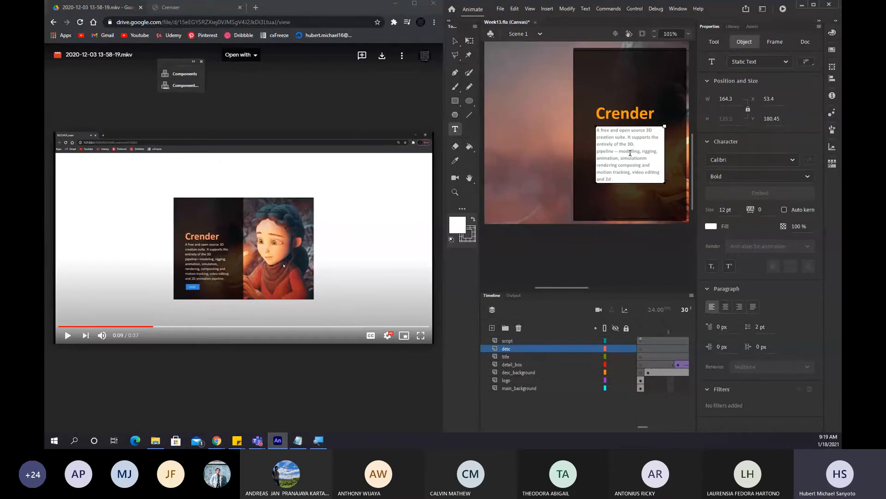
# Complete the description text with "2D animation pipeline" and format the whole text as 14 pt Calibri Regular.
pyautogui.write(' 2D animation pipeline')
pyautogui.hotkey('ctrl', 's')
pyautogui.moveTo(658, 181); pyautogui.dragTo(588, 129)
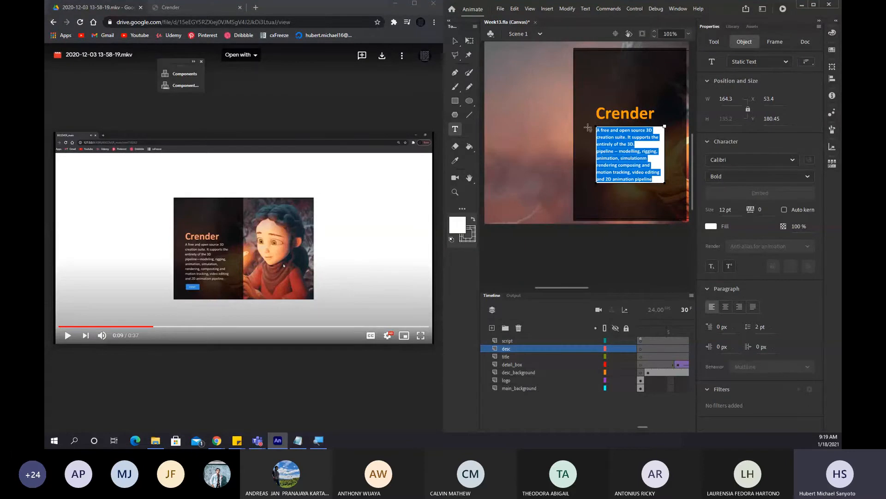
pyautogui.click(725, 209)
pyautogui.write('13')
pyautogui.press('BackSpace')
pyautogui.write('4')
pyautogui.press('Return')
pyautogui.hotkey('ctrl', 'shift', 'b')
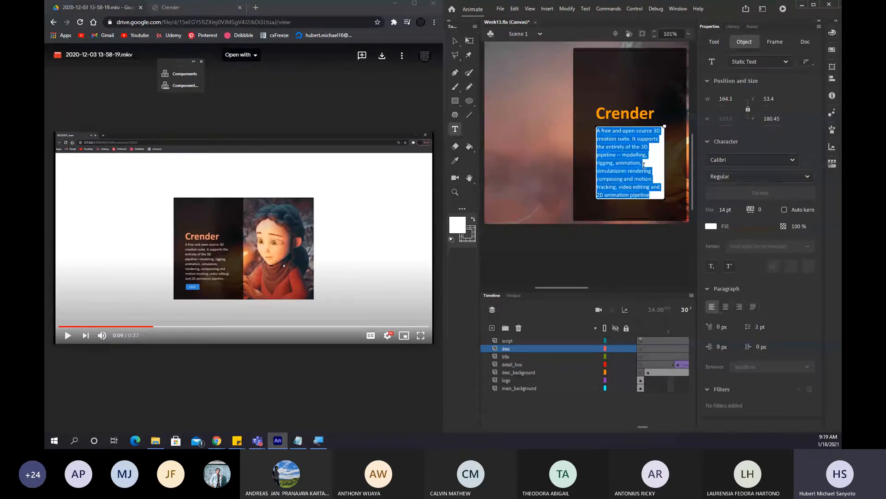
pyautogui.click(605, 233)
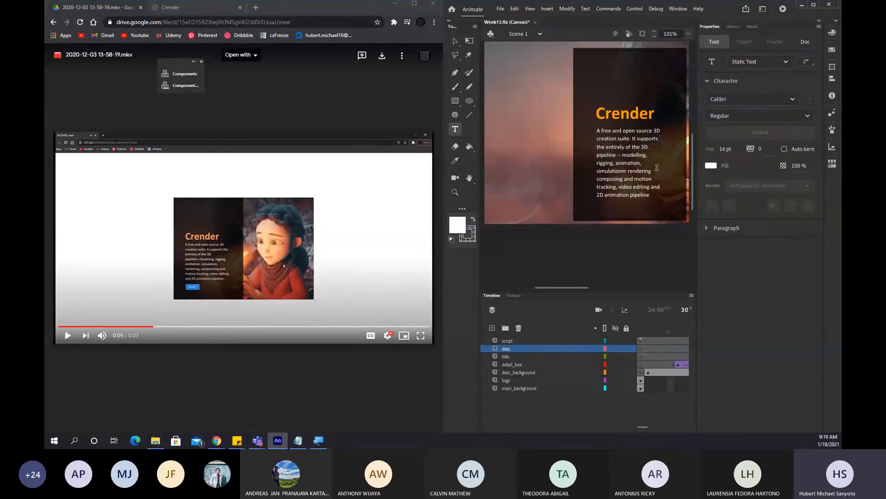
# Move the description text block slightly up, directly beneath the Crender title, to about X 51.45, Y 171.55.
pyautogui.click(634, 160)
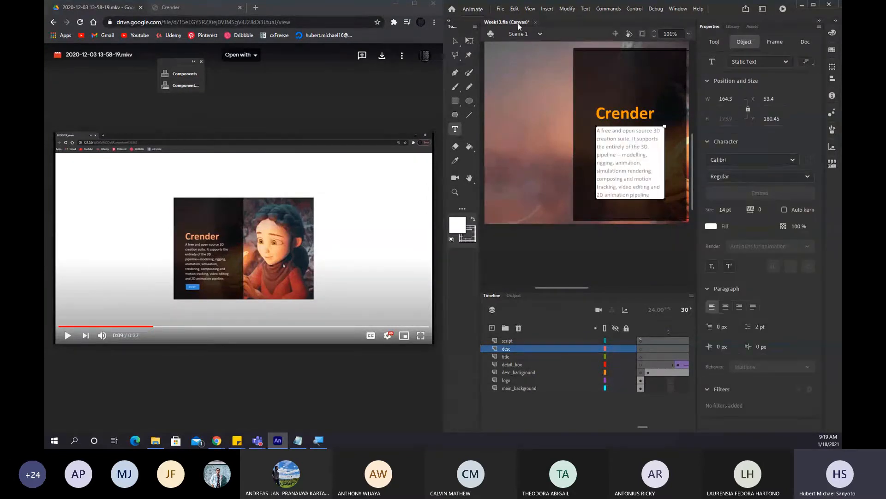
pyautogui.click(454, 42)
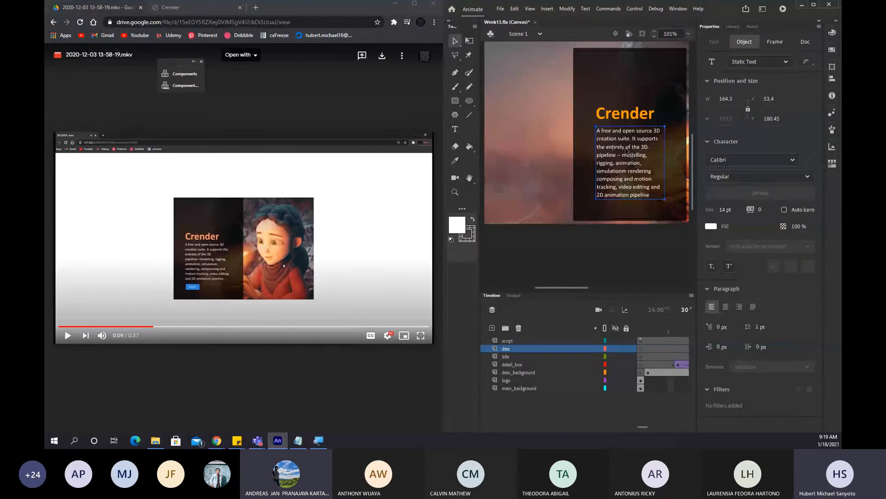
pyautogui.moveTo(629, 149); pyautogui.dragTo(631, 148)
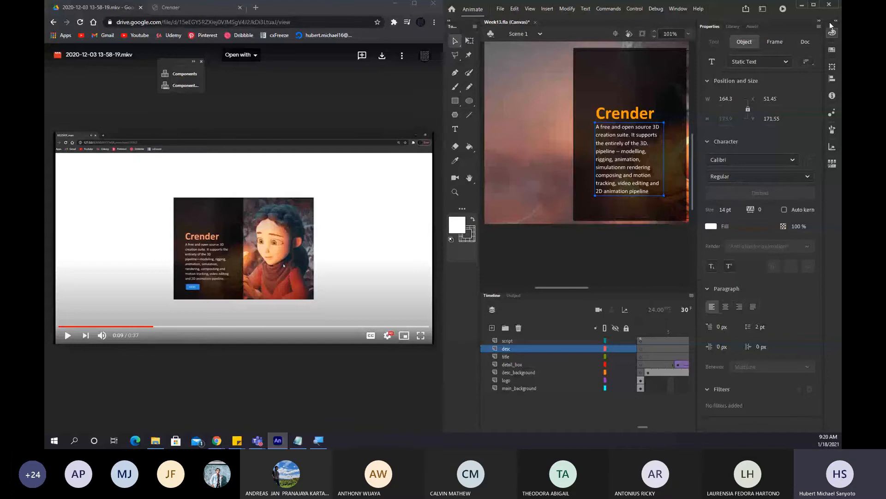
# Insert a keyframe at frame 40 of the desc layer and save the document.
pyautogui.click(814, 4)
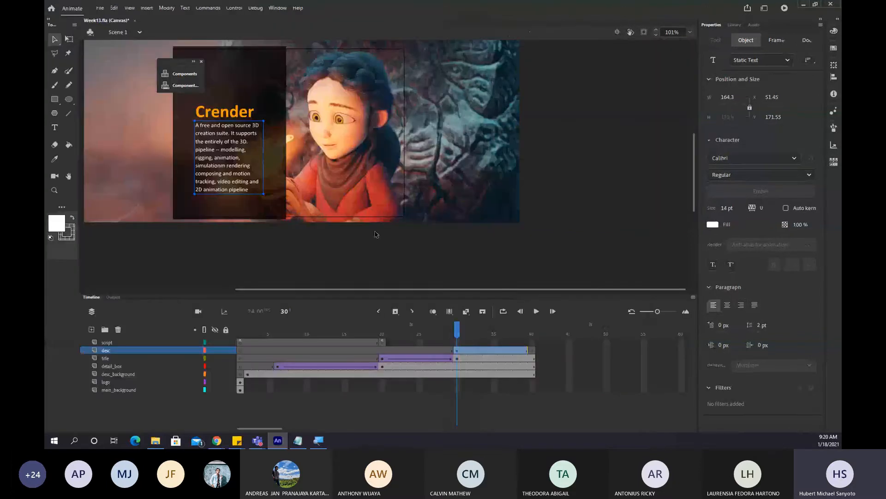
pyautogui.click(375, 234)
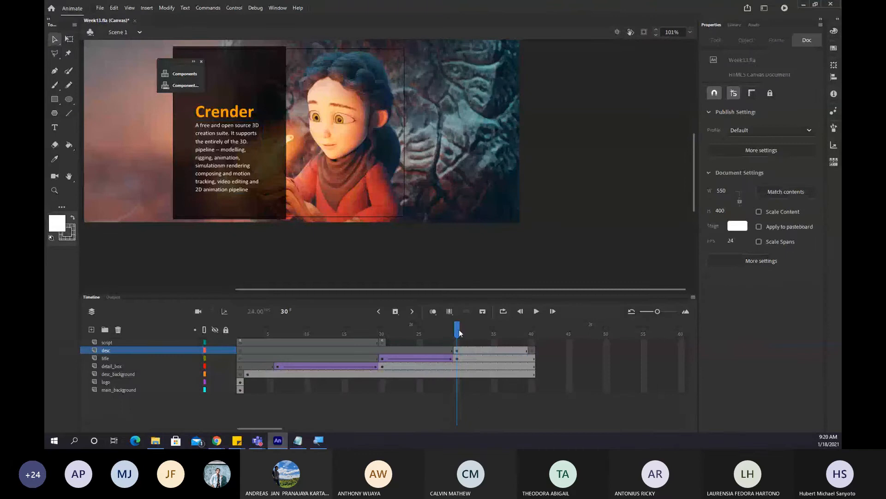
pyautogui.click(459, 350)
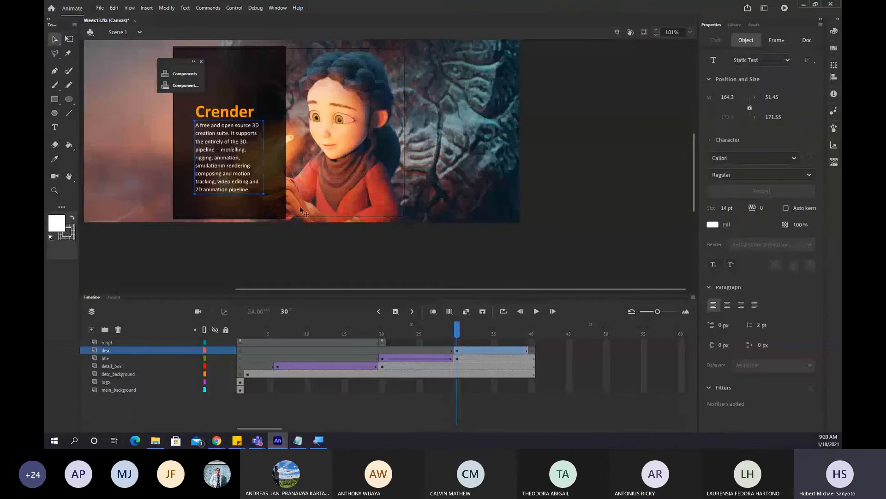
pyautogui.click(532, 350)
pyautogui.press('F6')
pyautogui.hotkey('ctrl', 's')
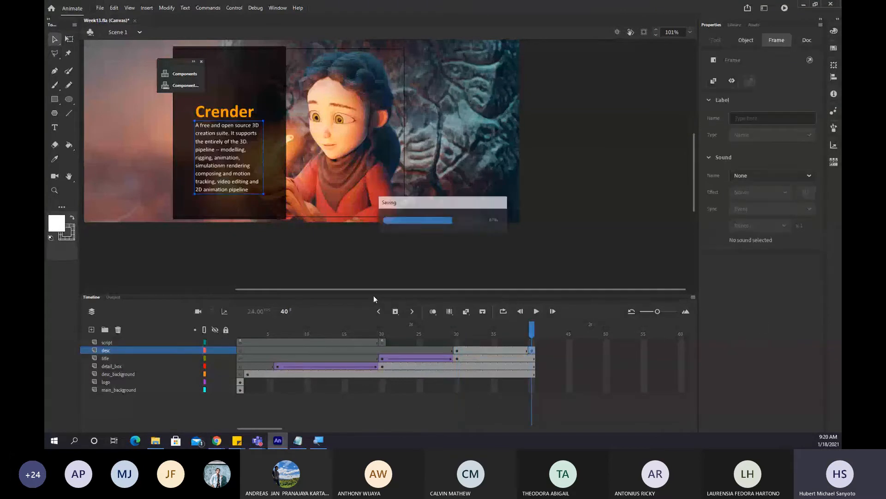
# At frame 30, move the description text horizontally out of the dark box, to the area left of the stage.
pyautogui.click(462, 337)
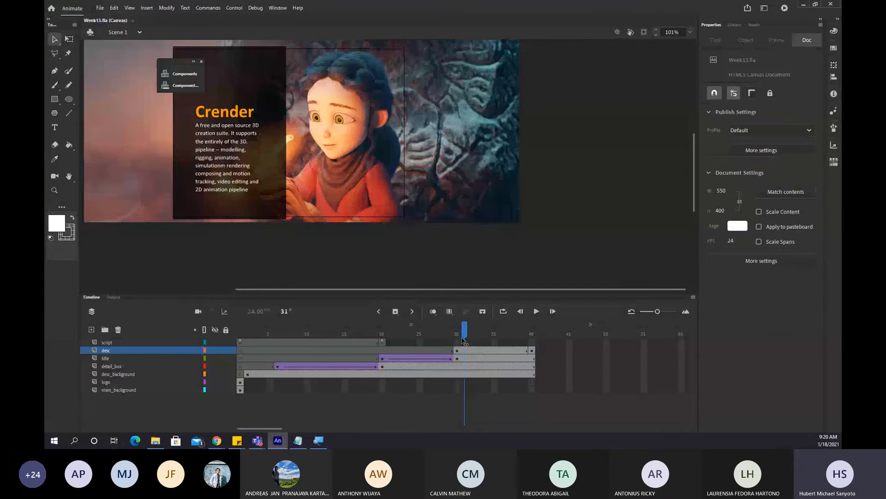
pyautogui.moveTo(462, 338); pyautogui.dragTo(457, 338)
pyautogui.click(235, 165)
pyautogui.moveTo(235, 165); pyautogui.dragTo(239, 187)
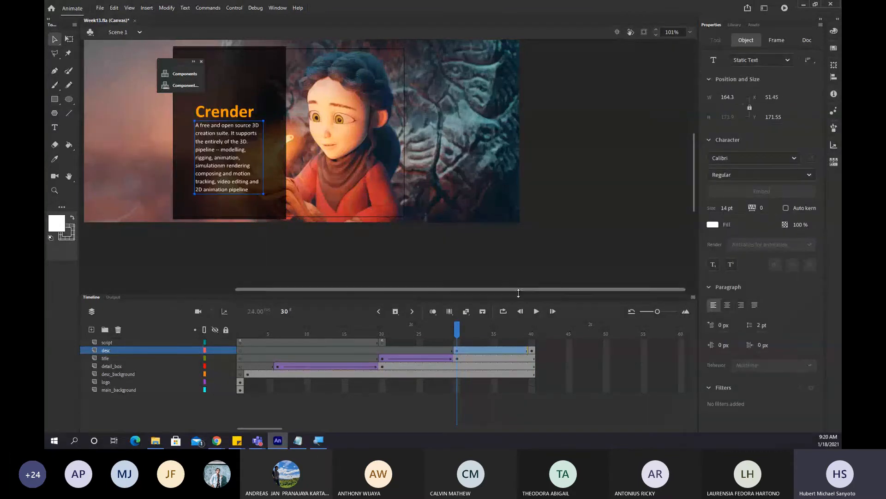
pyautogui.moveTo(456, 333)
pyautogui.mouseDown()
pyautogui.moveTo(488, 329)
pyautogui.moveTo(464, 337)
pyautogui.mouseUp()
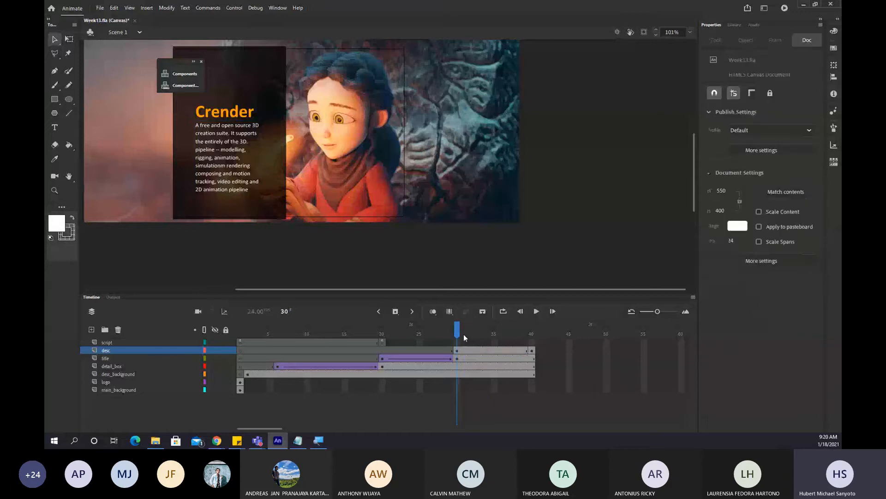
pyautogui.moveTo(230, 178); pyautogui.dragTo(122, 178)
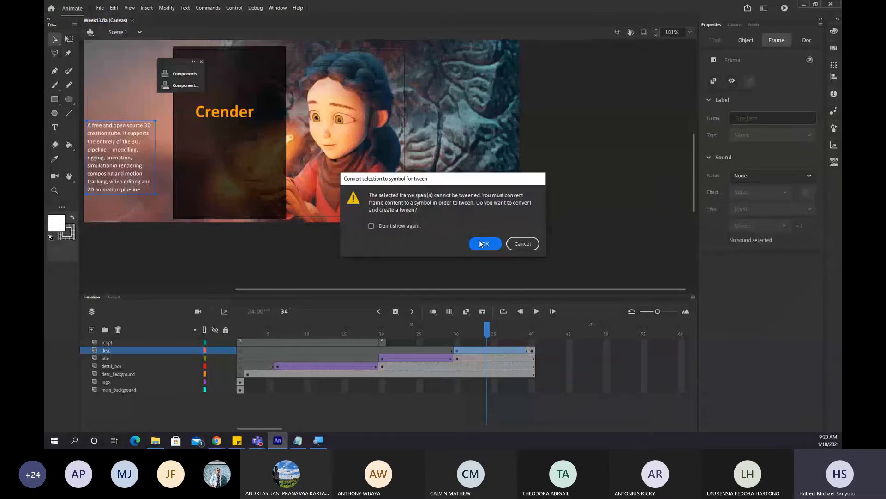
# Create a classic tween on the desc layer from frame 30 to 40, converting the text to a symbol, and save.
pyautogui.click(484, 240)
pyautogui.click(398, 334)
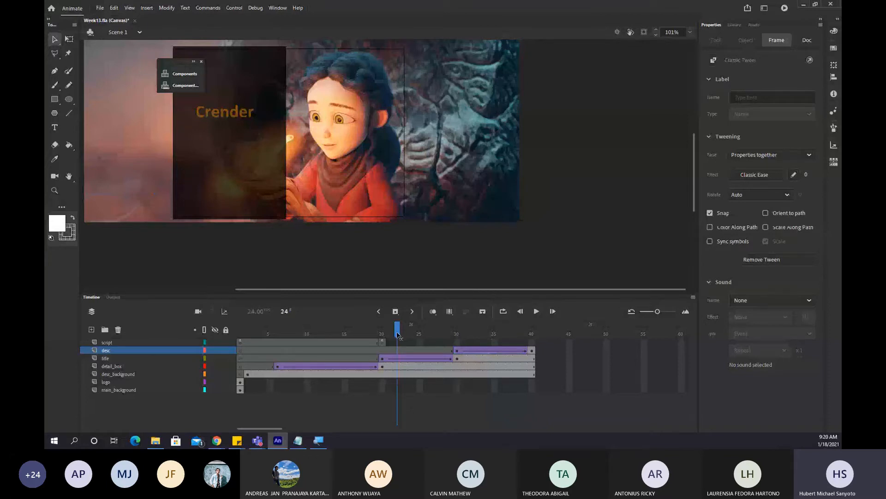
pyautogui.hotkey('ctrl', 's')
# Move the script layer's keyframe from frame 20 to frame 41.
pyautogui.click(388, 342)
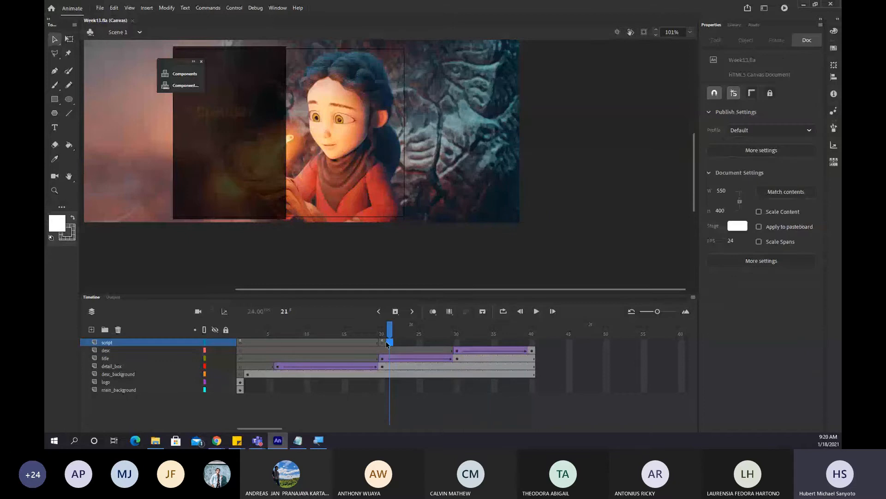
pyautogui.click(539, 342)
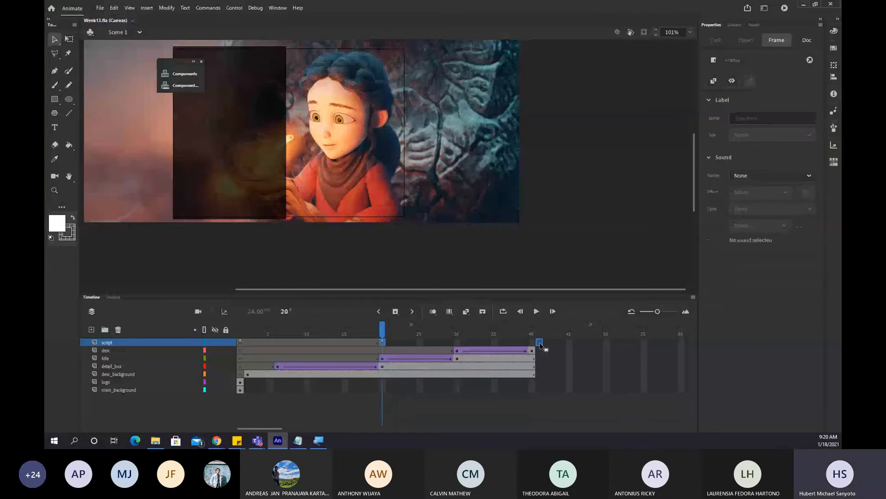
pyautogui.press('F7')
pyautogui.hotkey('ctrl', 'z')
pyautogui.click(228, 157)
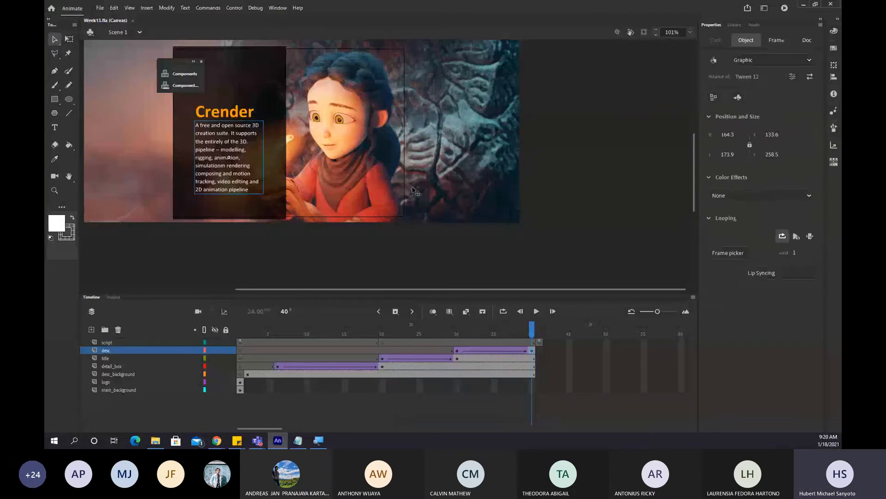
pyautogui.click(769, 195)
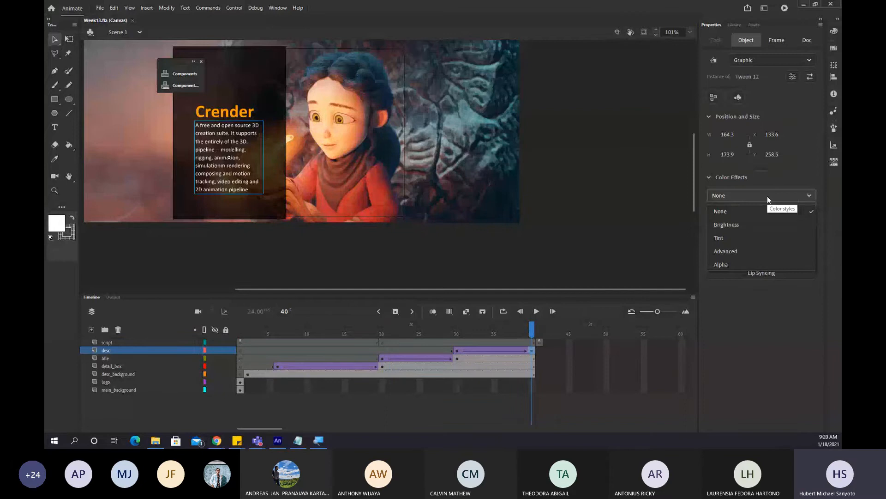
pyautogui.click(736, 204)
# Apply the Quad Ease-Out effect to the desc layer's classic tween starting at frame 30.
pyautogui.moveTo(523, 325); pyautogui.dragTo(457, 328)
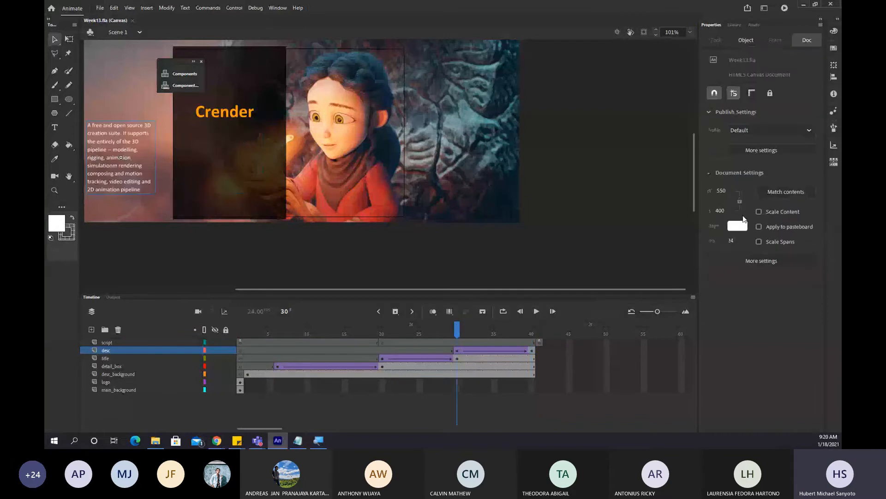
pyautogui.click(455, 350)
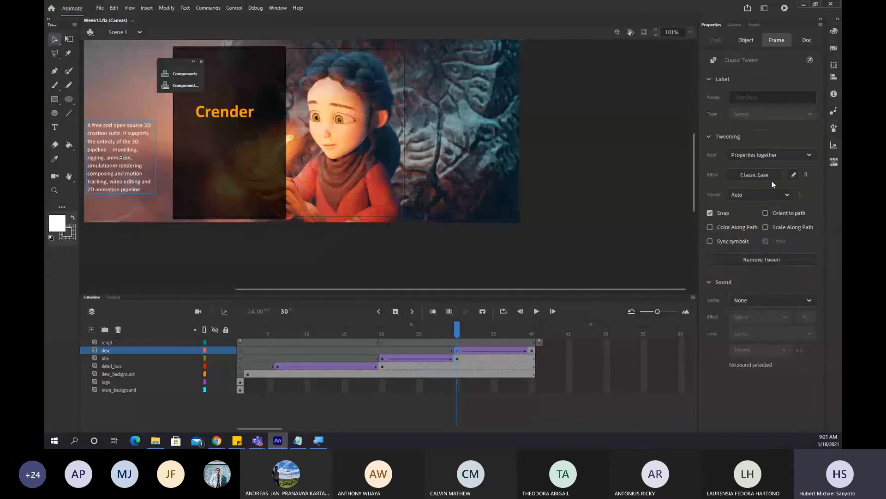
pyautogui.click(772, 180)
pyautogui.click(559, 236)
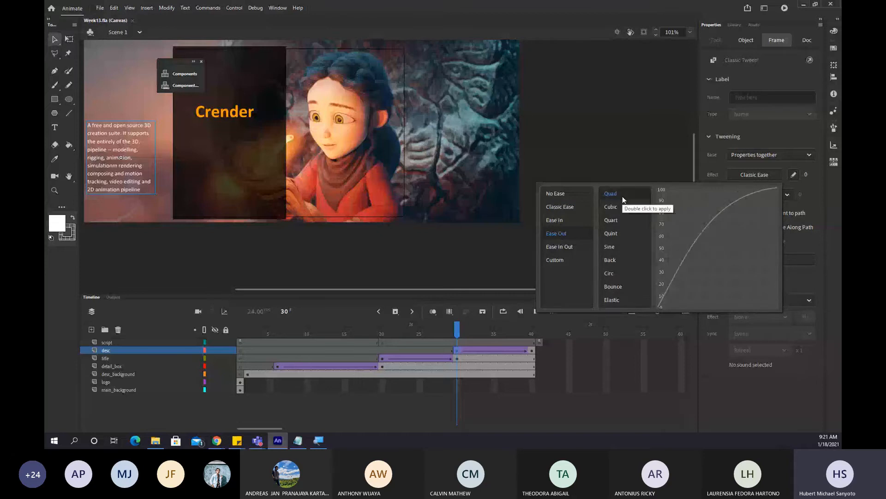
pyautogui.click(622, 195)
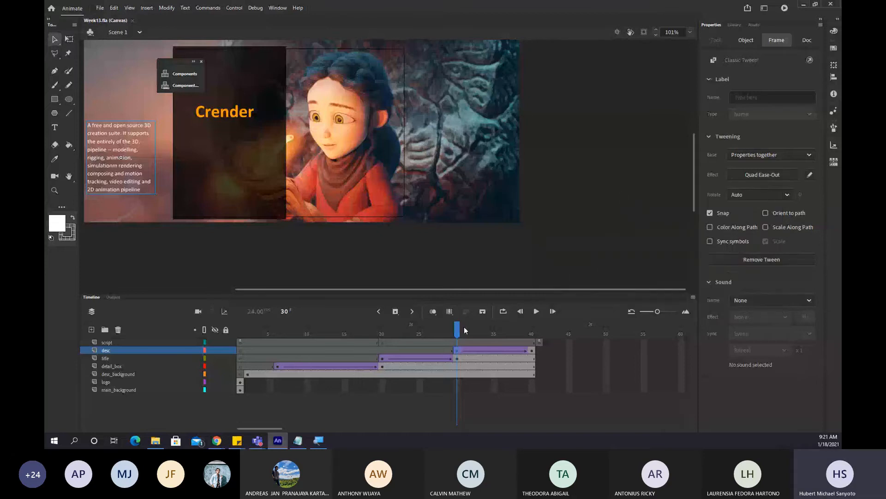
# Scrub back through the animation and test the movie in the browser.
pyautogui.moveTo(464, 326); pyautogui.dragTo(367, 329)
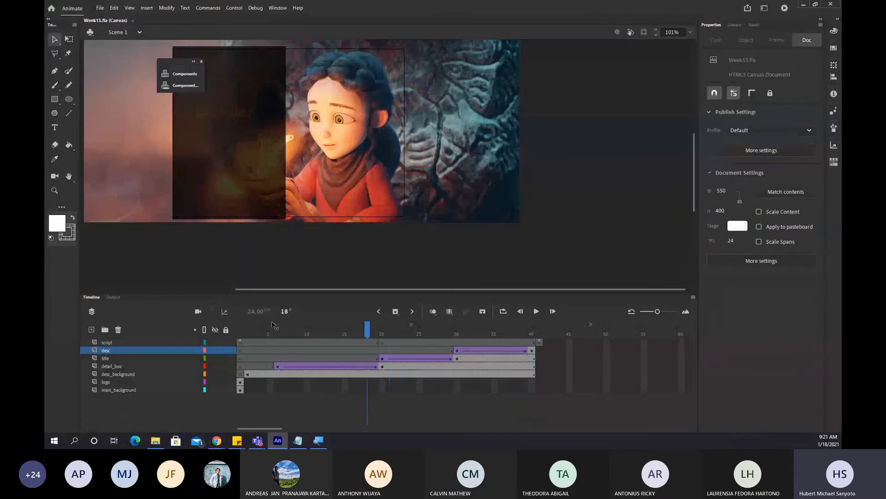
pyautogui.hotkey('ctrl', 'Return')
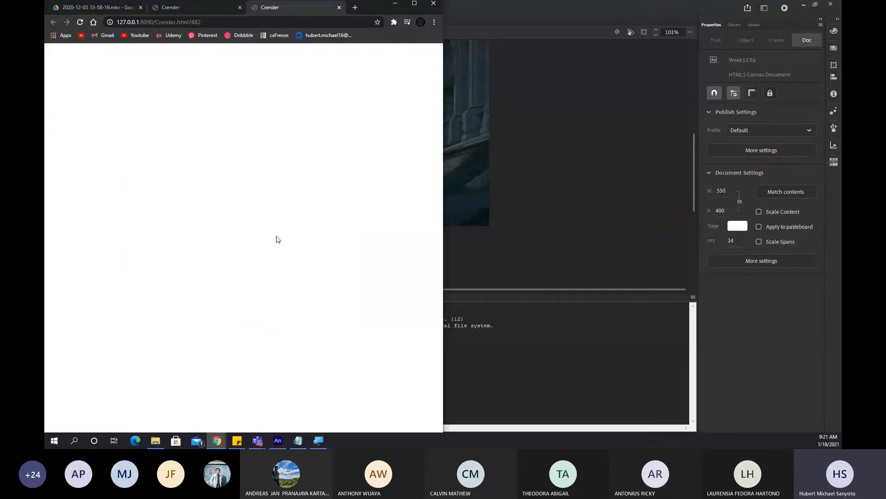
pyautogui.click(340, 7)
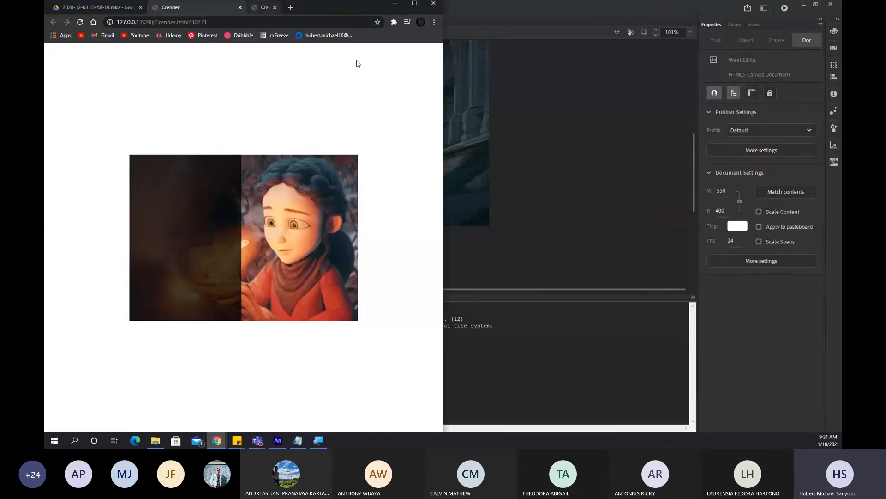
pyautogui.click(396, 4)
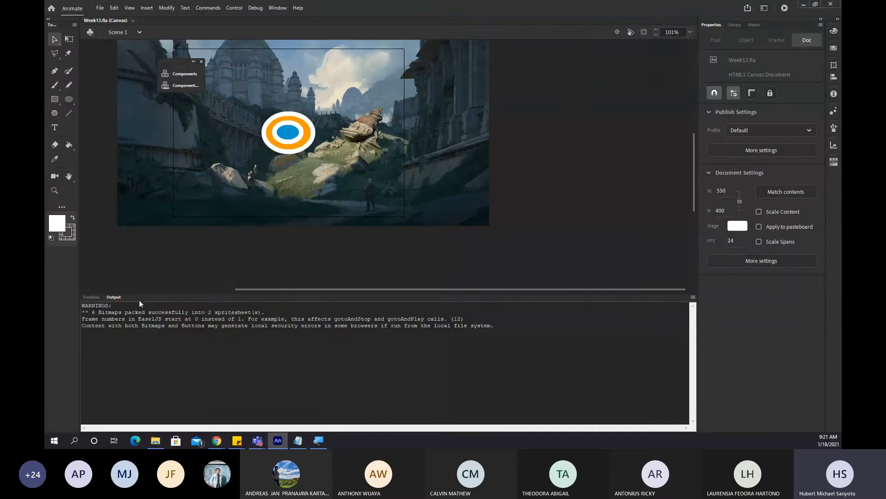
# Extend the desc_background, detail_box, title and desc layers to frame 41 and save the document.
pyautogui.click(92, 296)
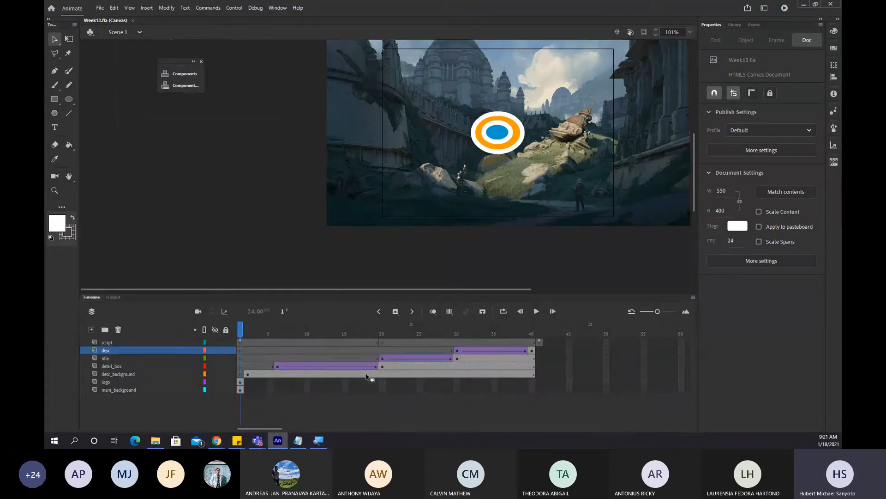
pyautogui.click(537, 377)
pyautogui.press('F5')
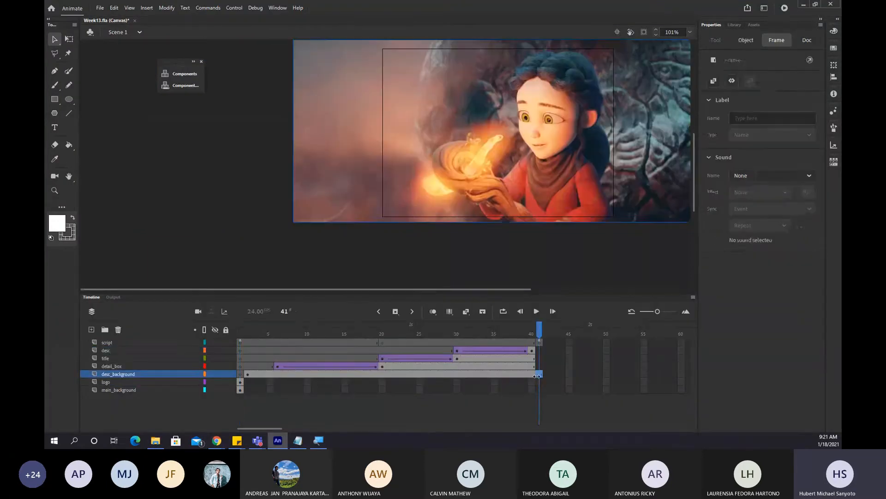
pyautogui.click(539, 367)
pyautogui.click(538, 359)
pyautogui.press('F5')
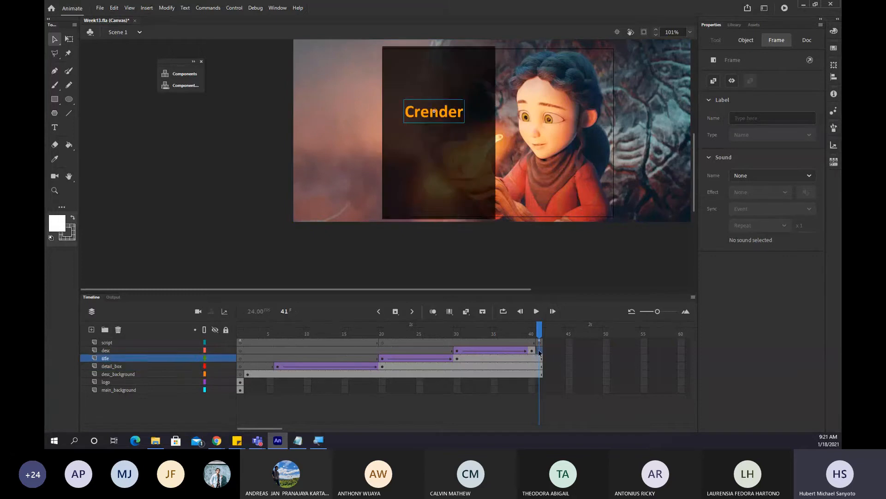
pyautogui.click(539, 351)
pyautogui.press('F5')
pyautogui.hotkey('ctrl', 's')
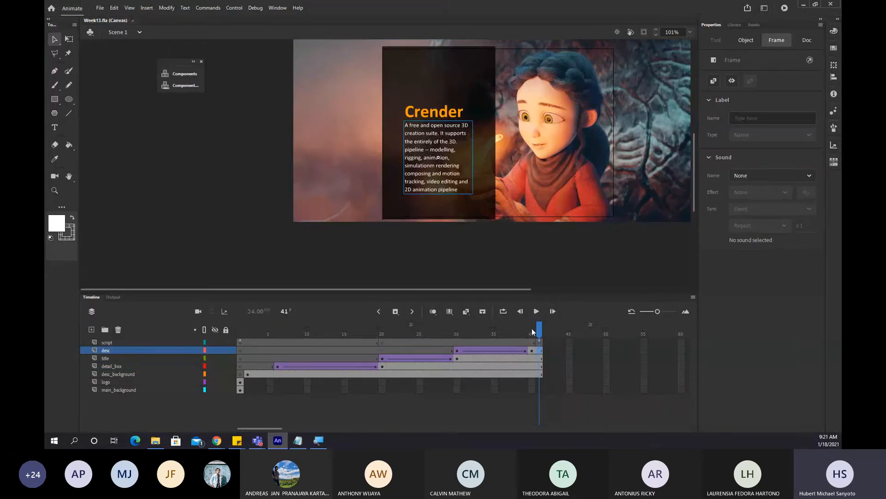
# Add a new layer directly above the desc layer and select its frame 41.
pyautogui.click(534, 330)
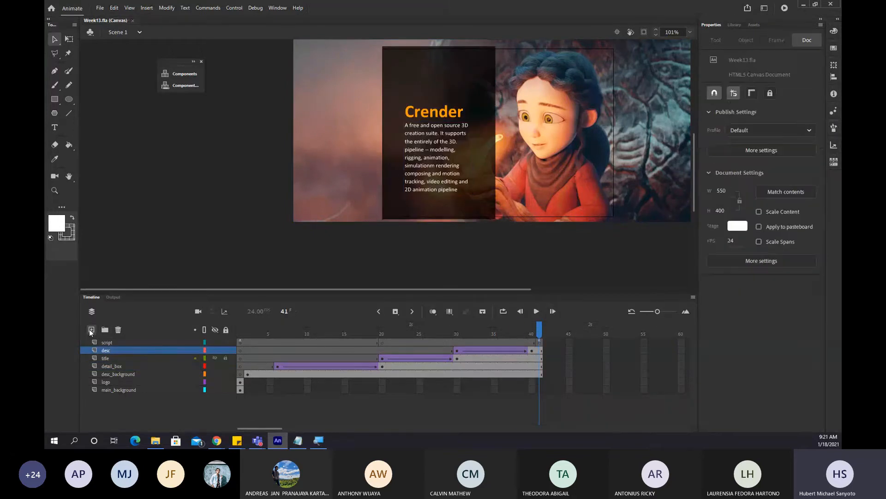
pyautogui.click(90, 329)
pyautogui.click(539, 350)
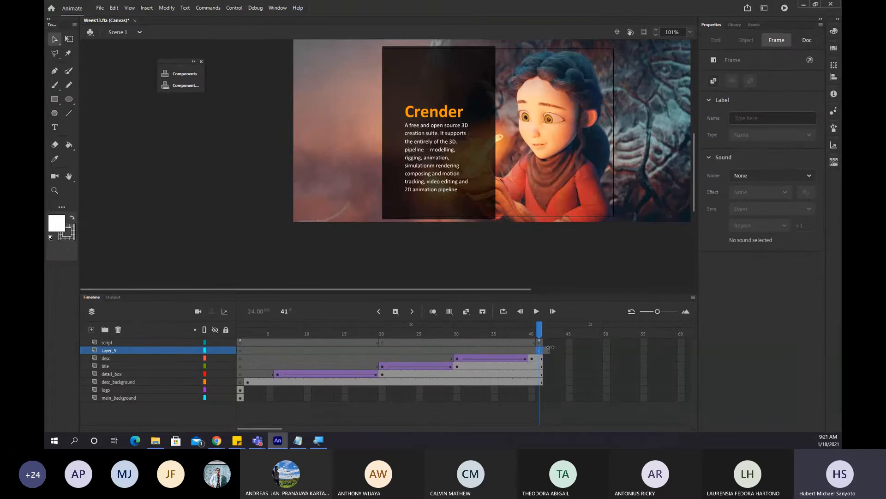
pyautogui.click(538, 344)
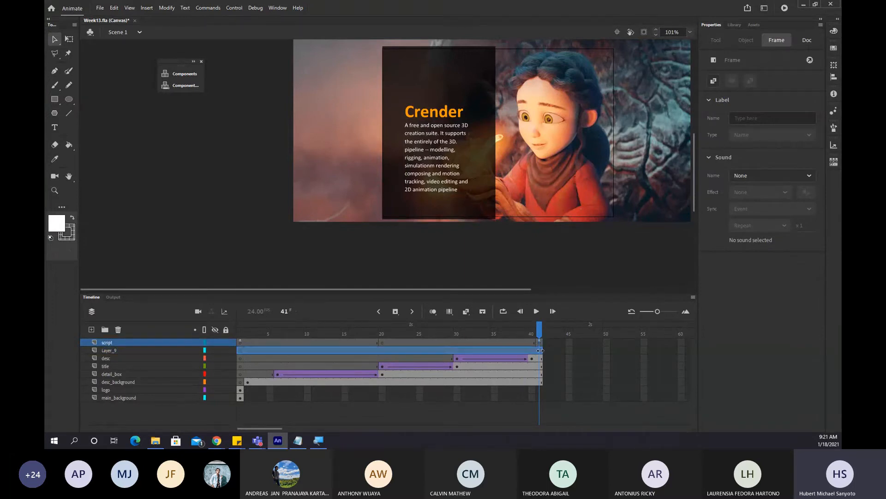
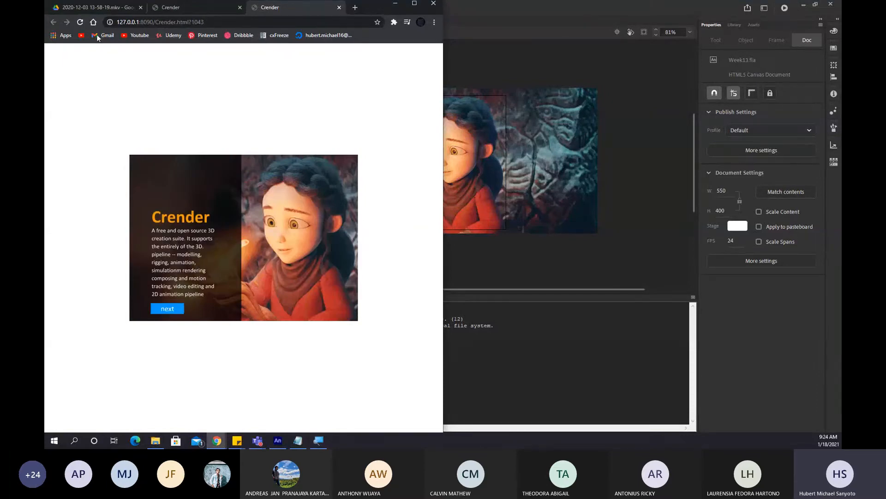
# Replay the published Crender page in Chrome, return to Animate and display the timeline.
pyautogui.click(80, 21)
pyautogui.click(254, 243)
pyautogui.click(453, 272)
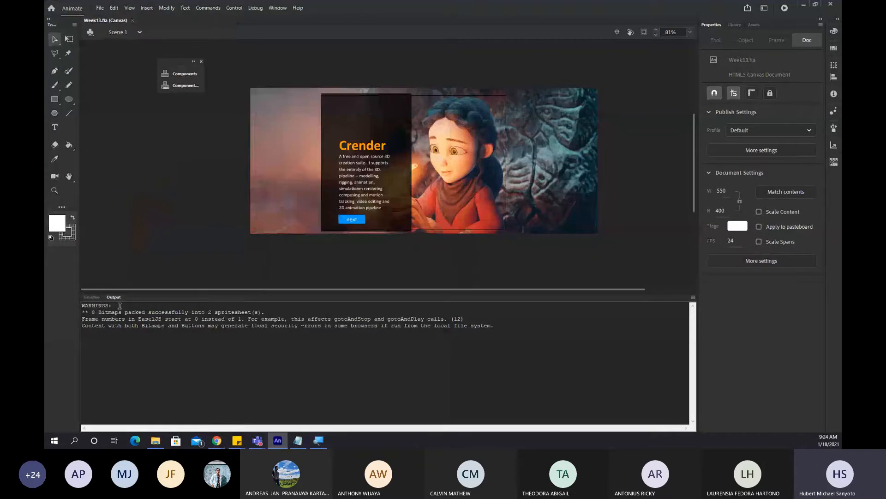
pyautogui.click(87, 298)
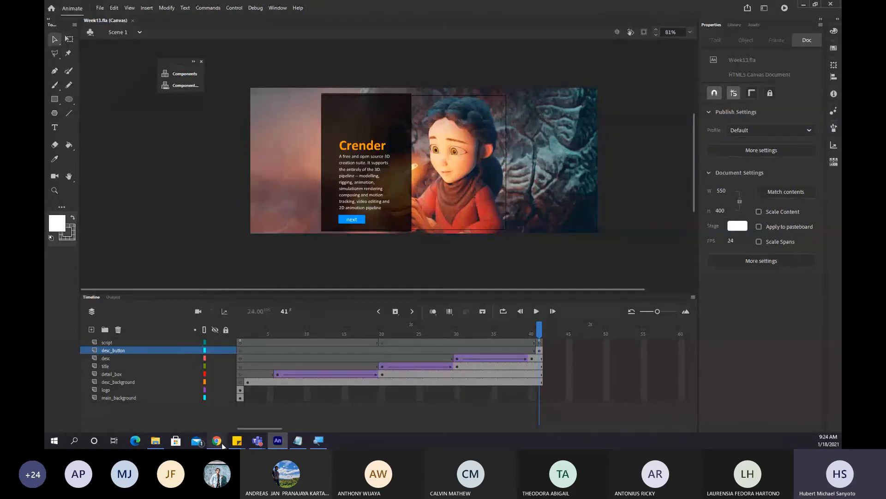
pyautogui.moveTo(221, 443)
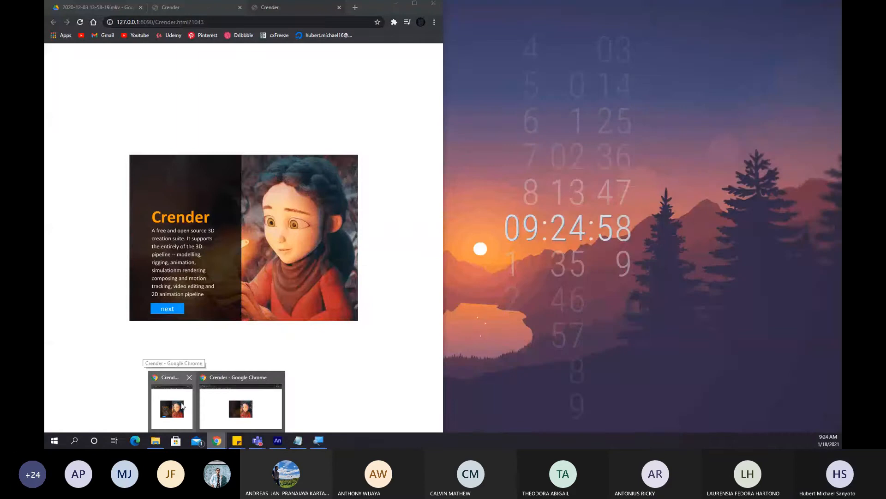
pyautogui.click(181, 406)
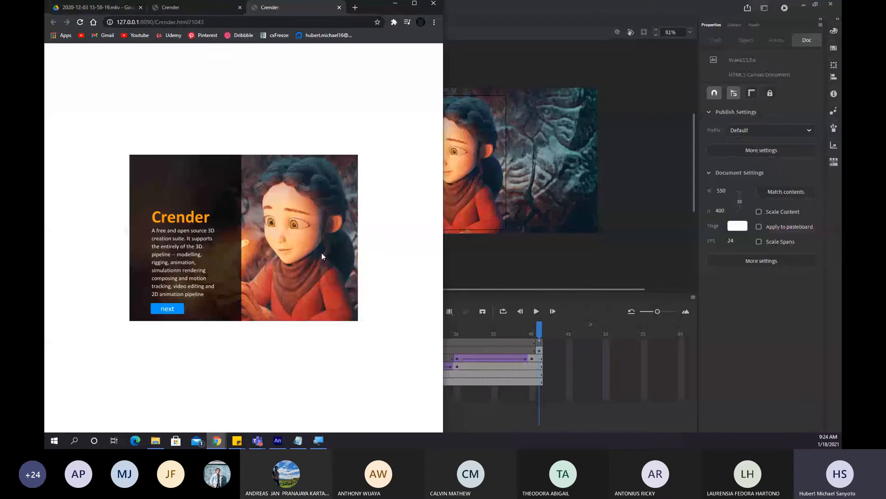
pyautogui.hotkey('ctrl', 'Tab')
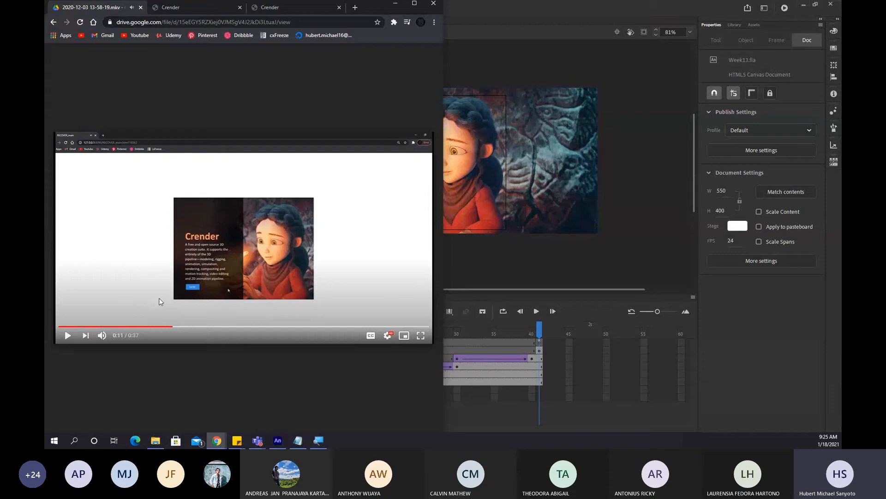
pyautogui.click(165, 325)
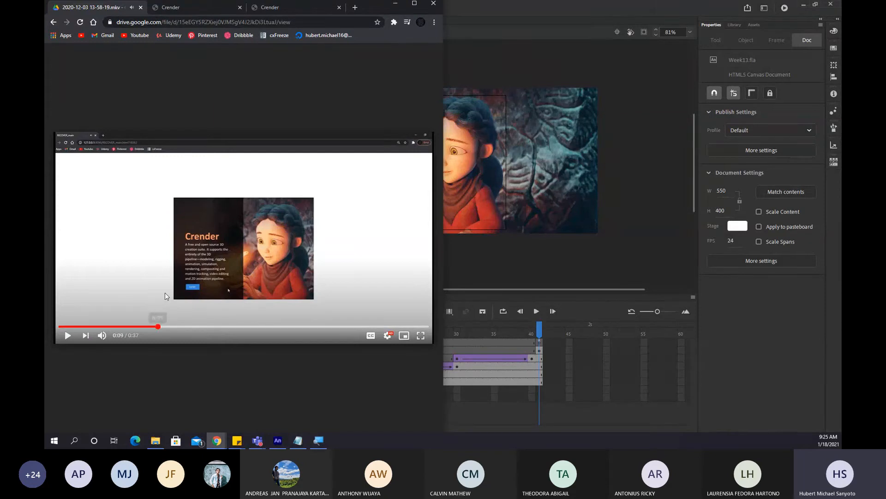
pyautogui.click(209, 257)
pyautogui.click(210, 257)
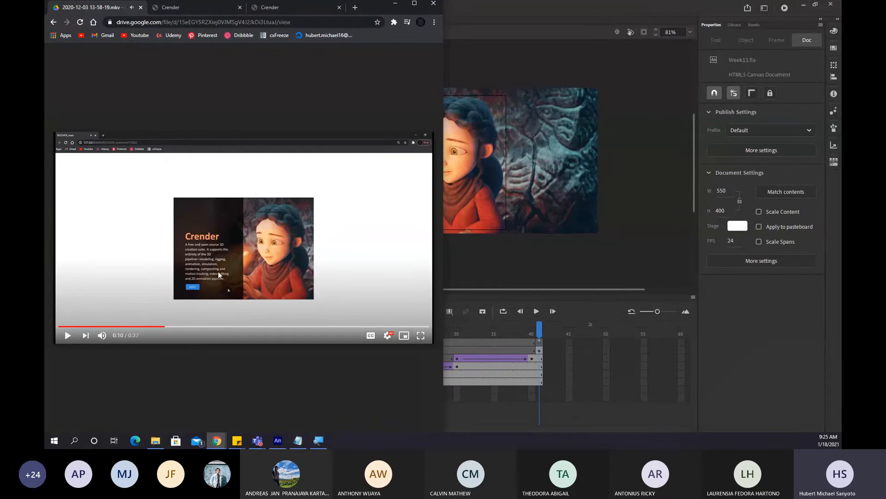
pyautogui.click(122, 326)
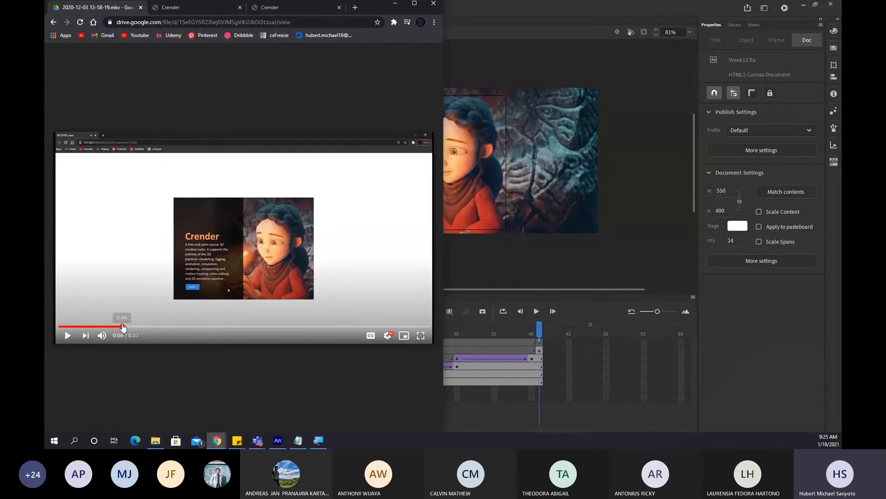
pyautogui.moveTo(122, 326); pyautogui.dragTo(94, 332)
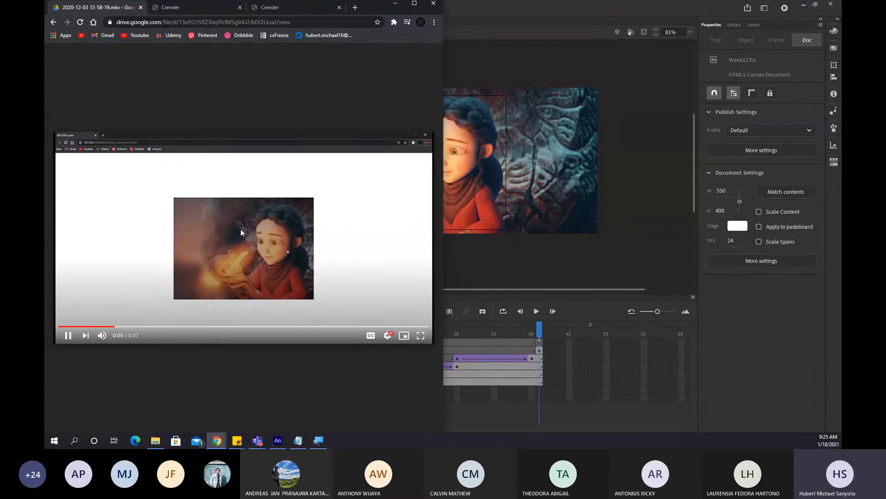
pyautogui.click(102, 327)
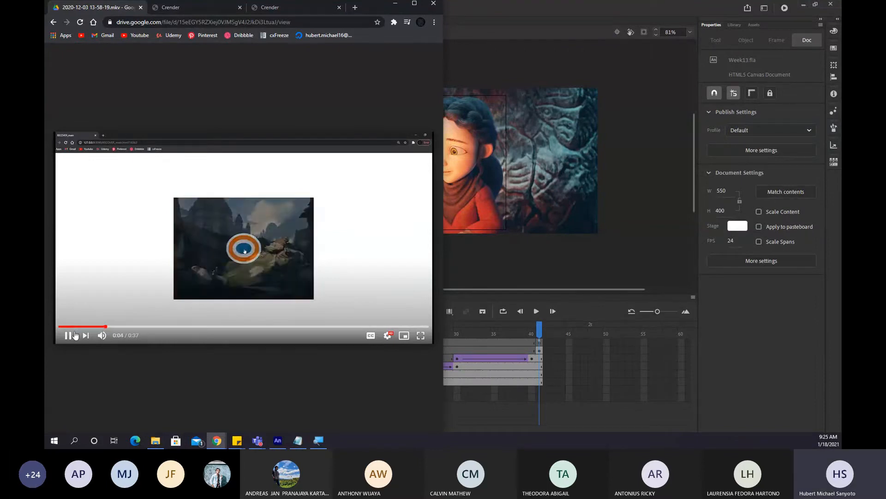
pyautogui.click(67, 336)
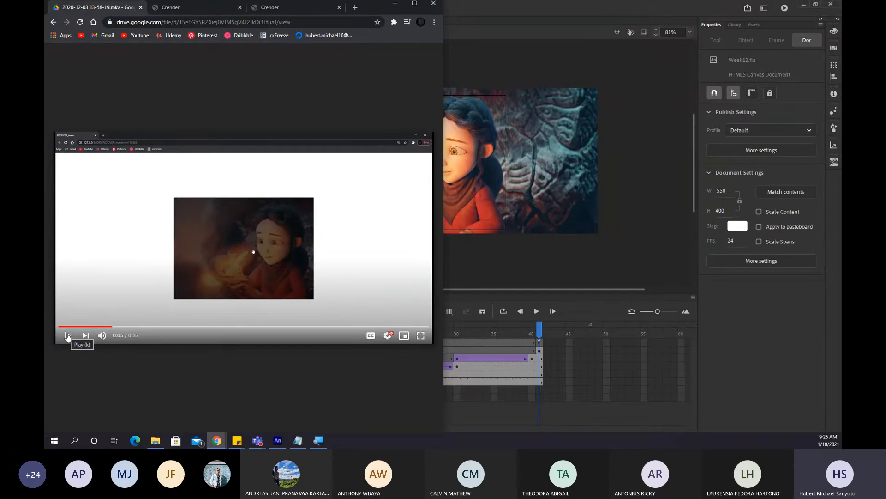
pyautogui.click(89, 326)
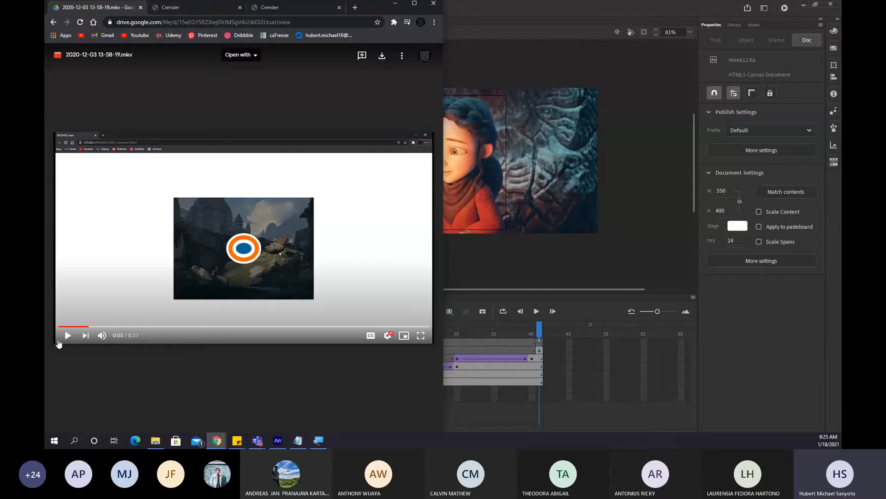
pyautogui.click(68, 335)
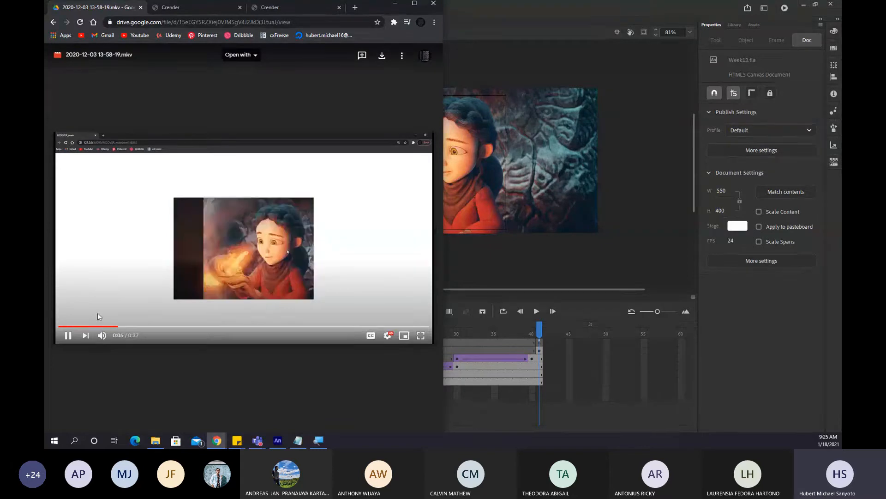
pyautogui.click(261, 217)
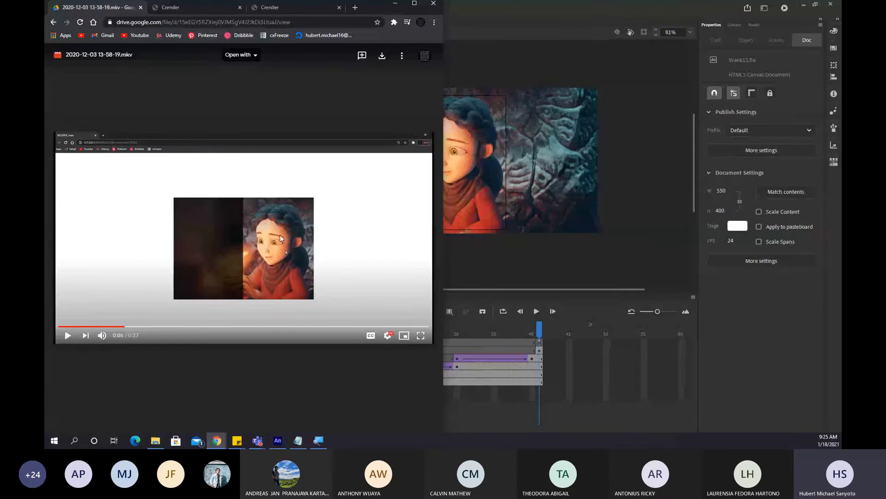
# Back in Animate, open the script layer's frame 41 actions and write createjs.Sound below this.stop();, leaving a blank line between them.
pyautogui.click(511, 245)
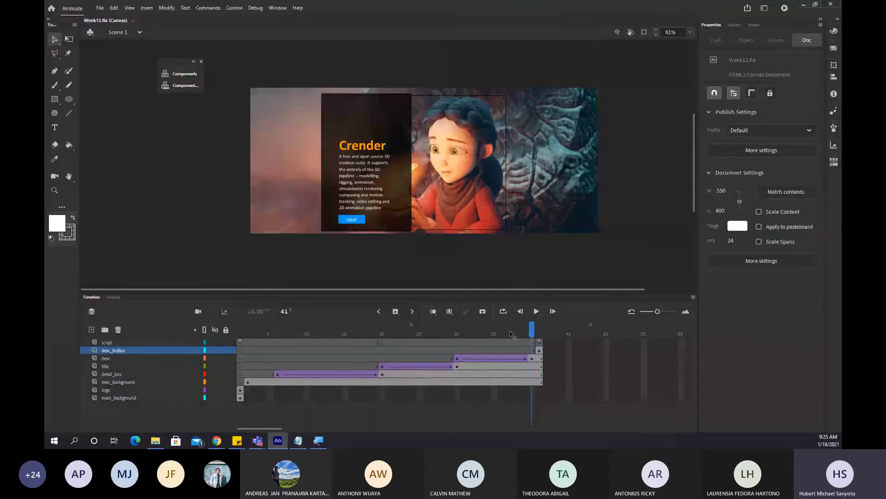
pyautogui.click(539, 329)
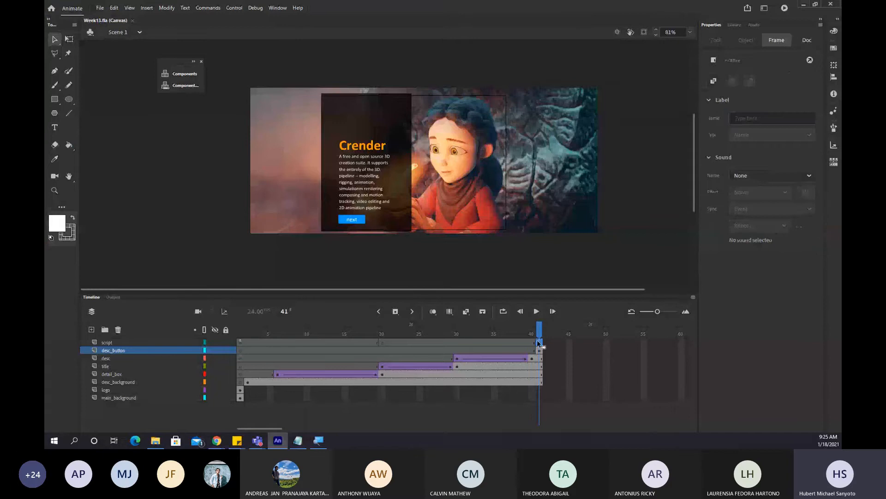
pyautogui.click(540, 342)
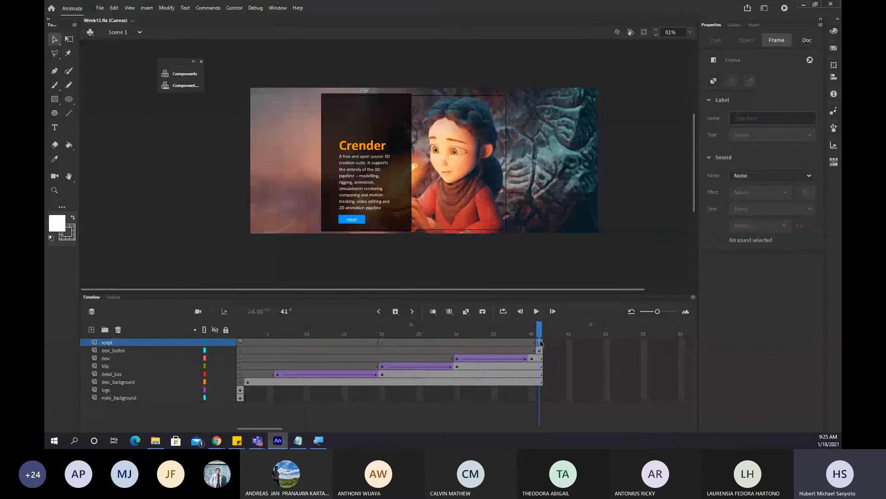
pyautogui.press('F9')
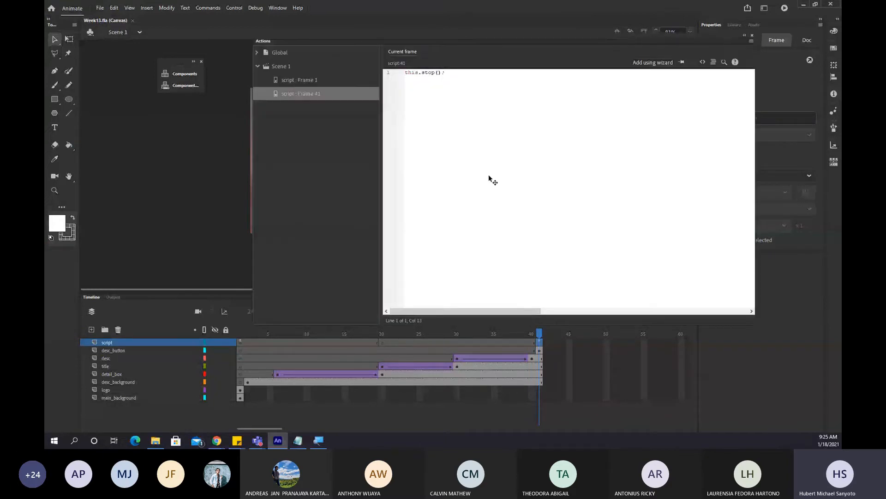
pyautogui.press('BackSpace')
pyautogui.hotkey('ctrl', 's')
pyautogui.hotkey('ctrl', 'Return')
pyautogui.write('createjs.Soun')
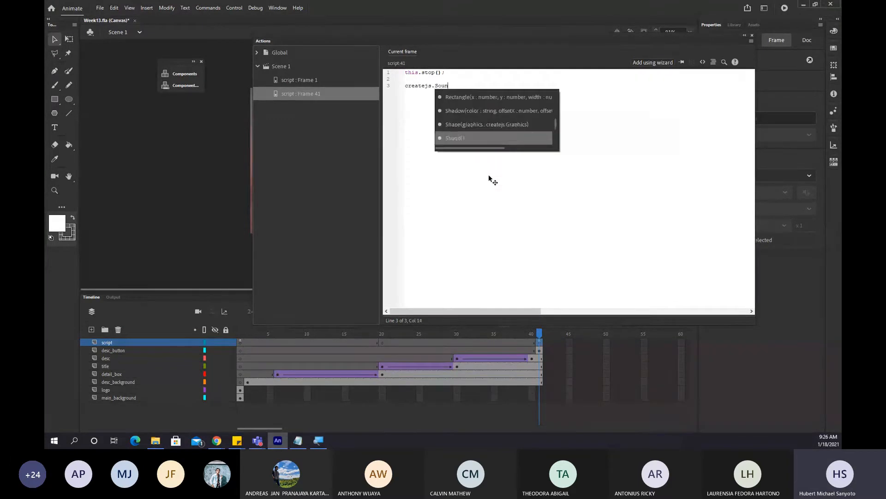
pyautogui.write('d.')
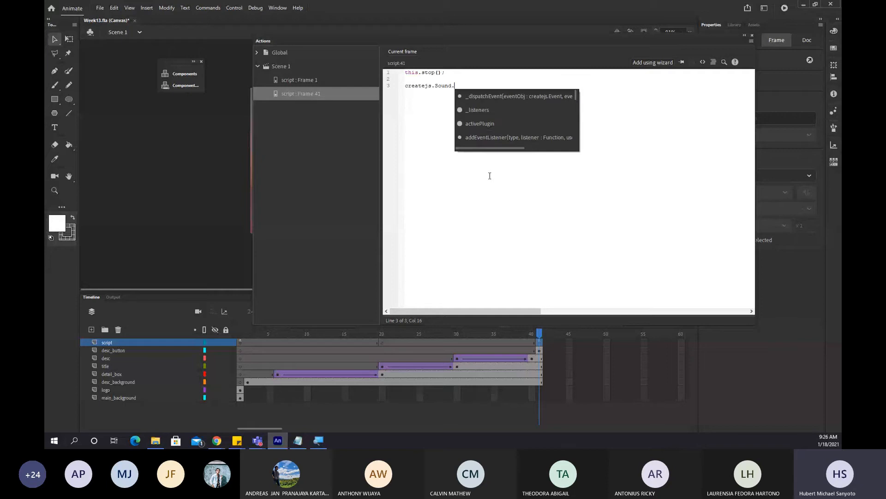
# Remove the trailing dot after createjs.Sound and insert the comment "// register sound" above that line.
pyautogui.press('BackSpace')
pyautogui.press('Home')
pyautogui.press('Return')
pyautogui.press('Up')
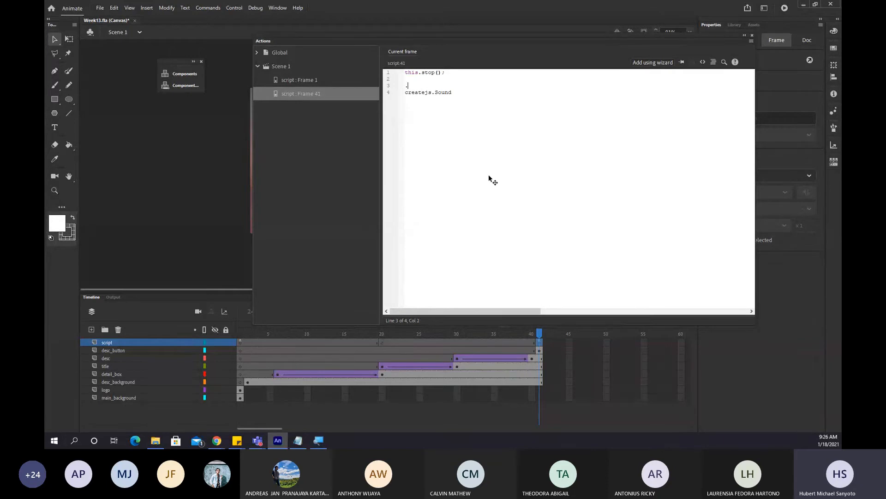
pyautogui.write('// z')
pyautogui.write('egister siund')
pyautogui.press('BackSpace')
pyautogui.press('BackSpace')
pyautogui.press('BackSpace')
pyautogui.press('BackSpace')
pyautogui.write('ound/')
pyautogui.press('BackSpace')
pyautogui.press('Return')
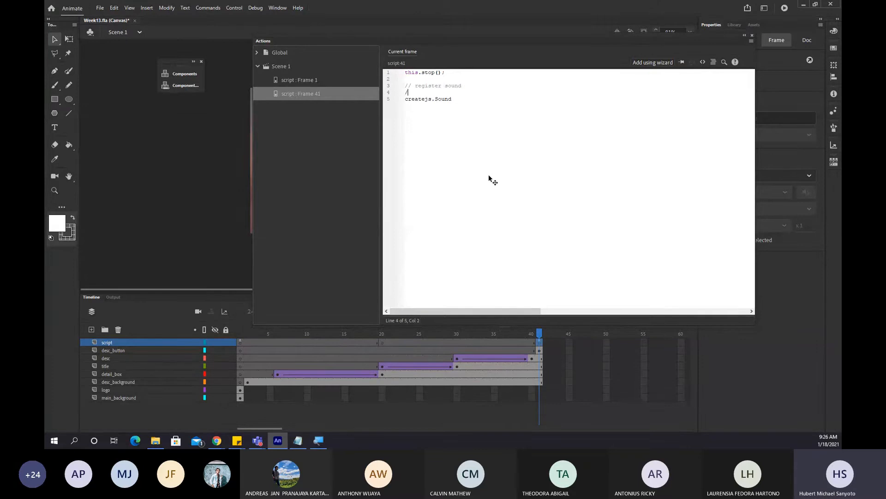
# Add the comment "// play sound" on the line below the "// register sound" comment.
pyautogui.write('//pl')
pyautogui.press('BackSpace')
pyautogui.press('BackSpace')
pyautogui.write('play soind')
pyautogui.press('BackSpace')
pyautogui.press('BackSpace')
pyautogui.press('BackSpace')
pyautogui.write('und')
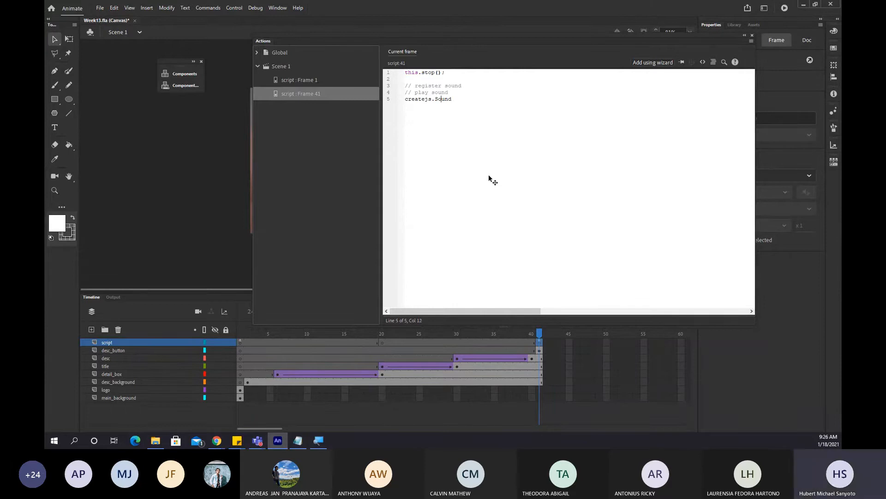
# Move createjs.Sound from the end of the script to a new line directly under "// register sound".
pyautogui.press('Home')
pyautogui.hotkey('shift', 'Right')
pyautogui.hotkey('shift', 'Right')
pyautogui.hotkey('shift', 'Right')
pyautogui.hotkey('shift', 'Right')
pyautogui.hotkey('shift', 'Right')
pyautogui.hotkey('shift', 'Right')
pyautogui.hotkey('shift', 'Right')
pyautogui.hotkey('shift', 'Right')
pyautogui.hotkey('shift', 'Right')
pyautogui.hotkey('shift', 'Right')
pyautogui.hotkey('shift', 'Right')
pyautogui.hotkey('shift', 'Right')
pyautogui.hotkey('shift', 'Right')
pyautogui.hotkey('shift', 'Right')
pyautogui.hotkey('ctrl', 'c')
pyautogui.press('BackSpace')
pyautogui.press('Up')
pyautogui.press('Up')
pyautogui.press('End')
pyautogui.press('Return')
pyautogui.hotkey('ctrl', 'v')
# Extend the line under "// register sound" to createjs.Sound.registerSound() with empty parentheses.
pyautogui.write('.')
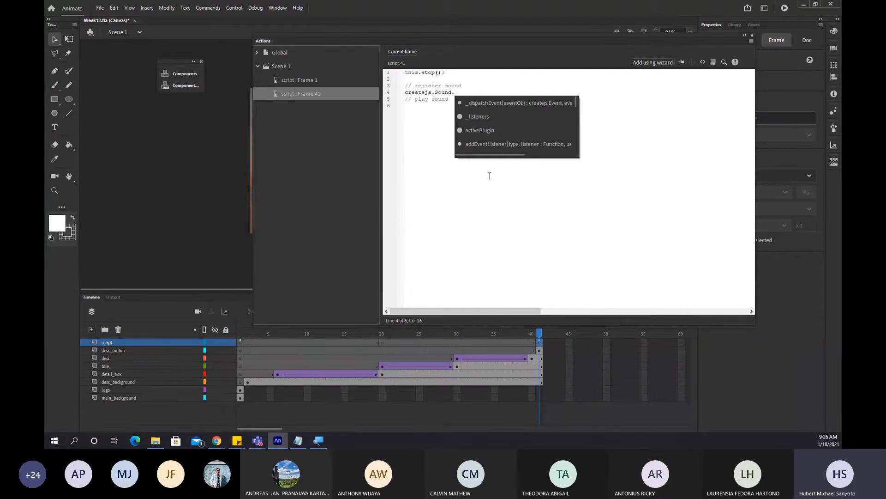
pyautogui.write('regi')
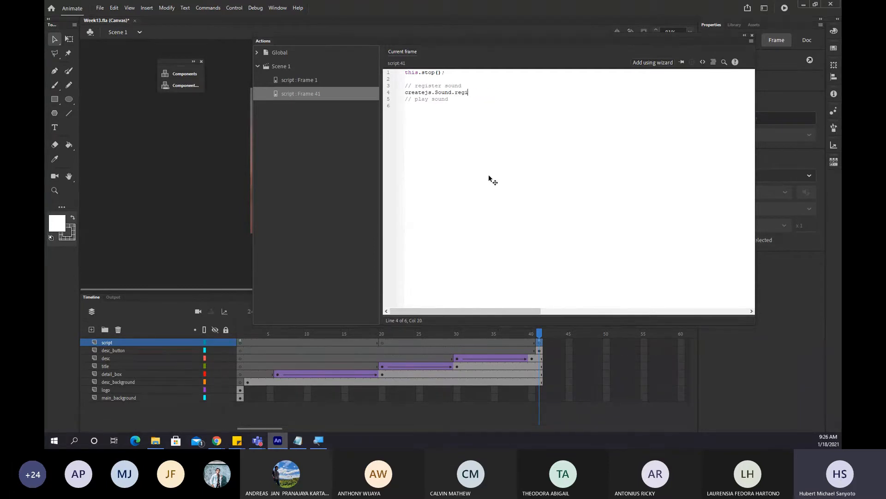
pyautogui.write('ster')
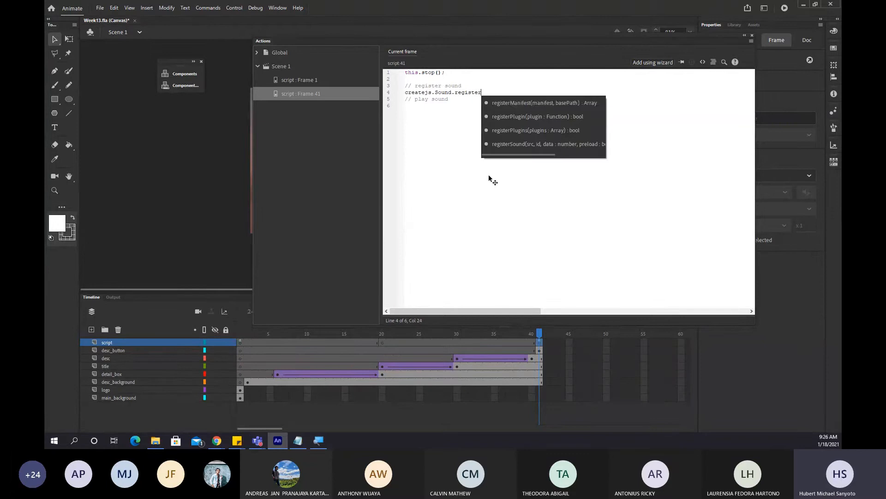
pyautogui.press('Down')
pyautogui.press('Down')
pyautogui.press('Down')
pyautogui.press('Return')
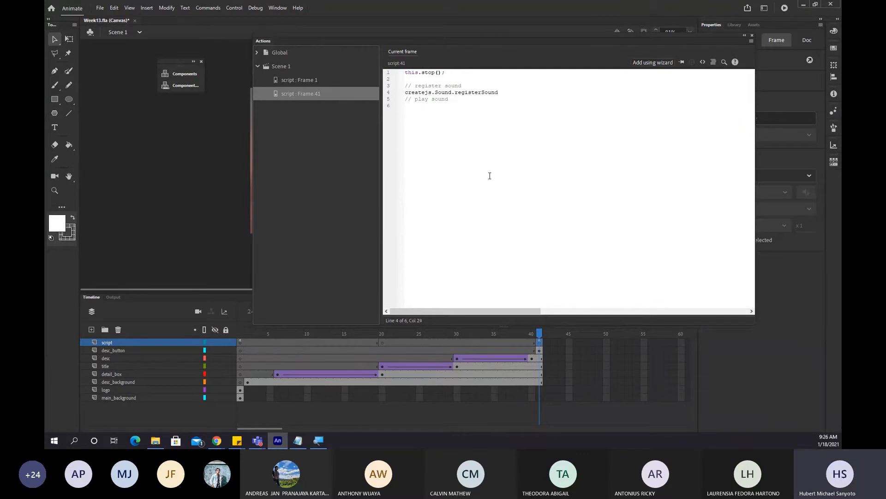
pyautogui.write('(')
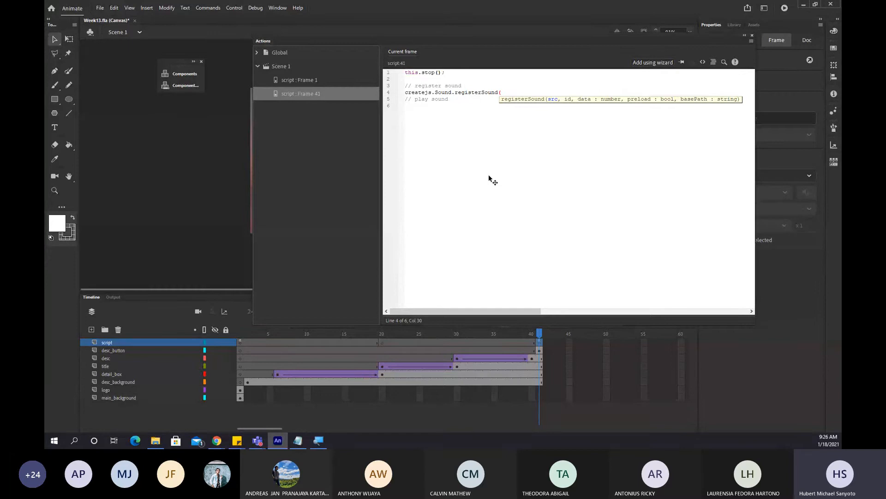
pyautogui.write(')')
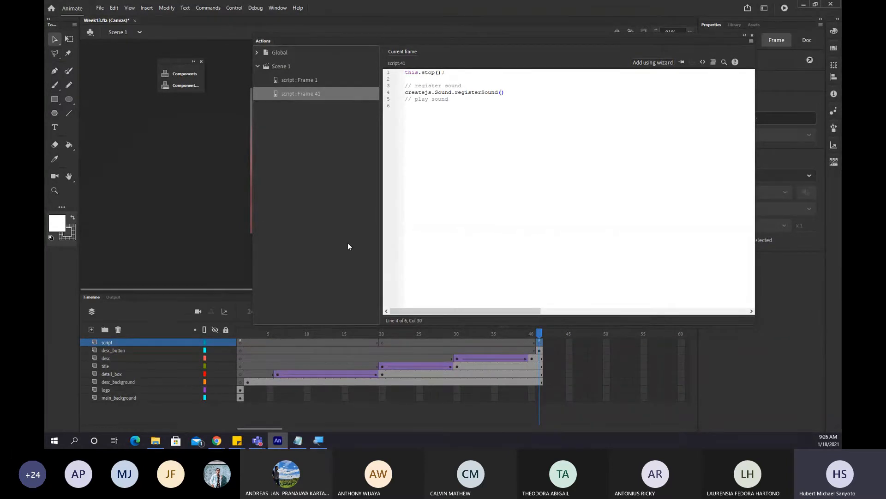
# Check the exact file name of the sound in the Final Exam Case folder and return to the script.
pyautogui.click(161, 440)
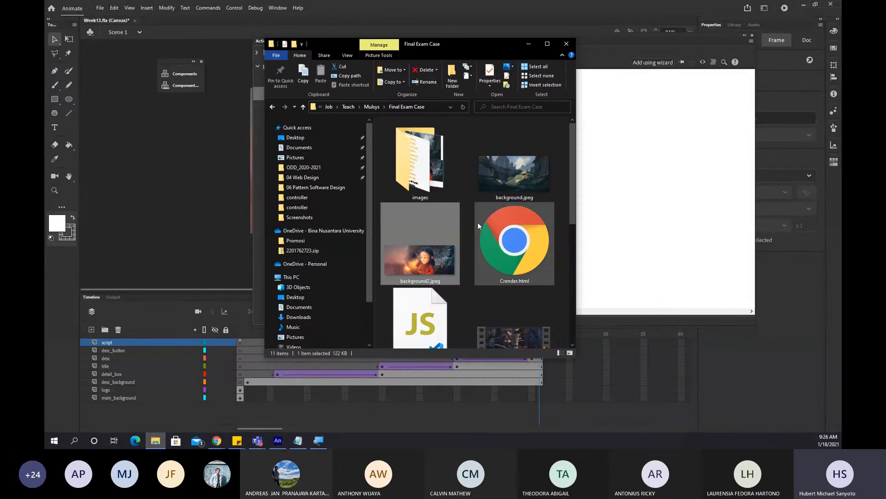
pyautogui.scroll(-5, 478, 222)
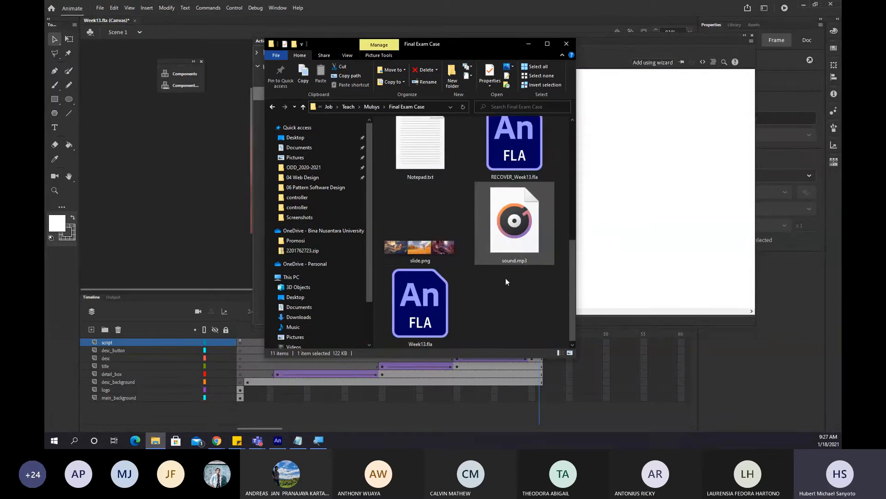
pyautogui.click(513, 234)
pyautogui.press('F2')
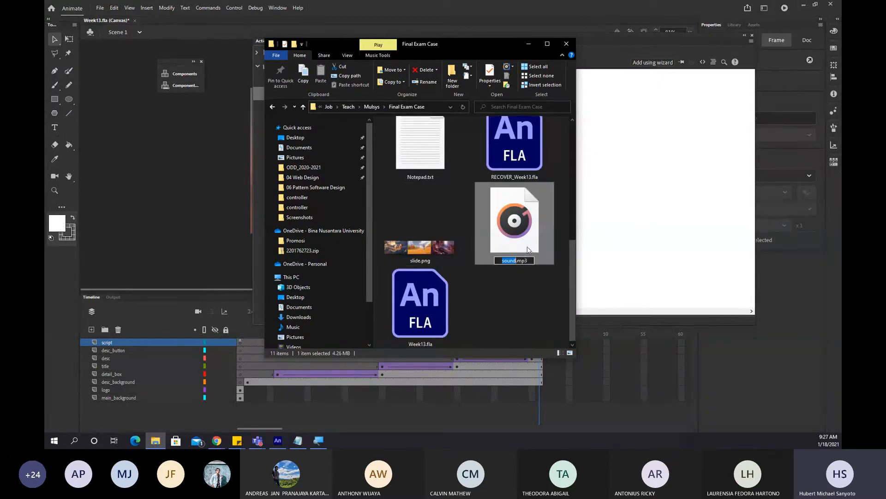
pyautogui.click(638, 188)
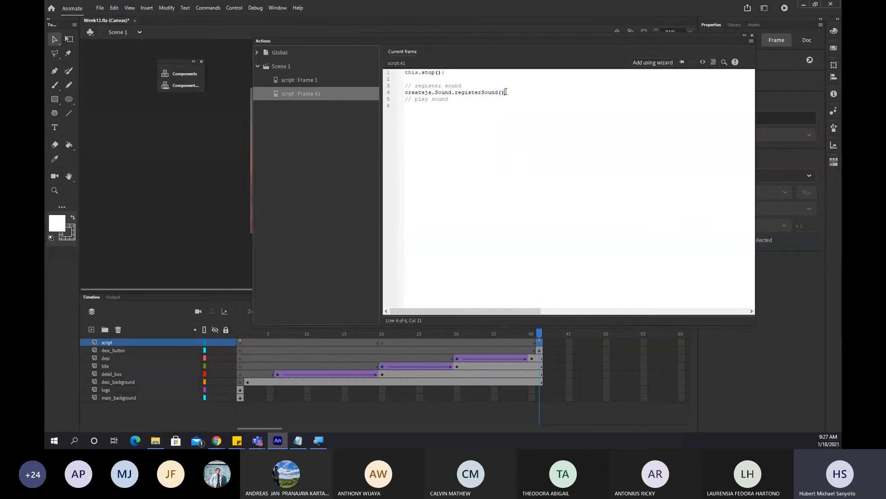
# Enter sound.mp3 as the source and bgm as the id in the arguments of createjs.Sound.registerSound().
pyautogui.write('"')
pyautogui.write('sound.mp3')
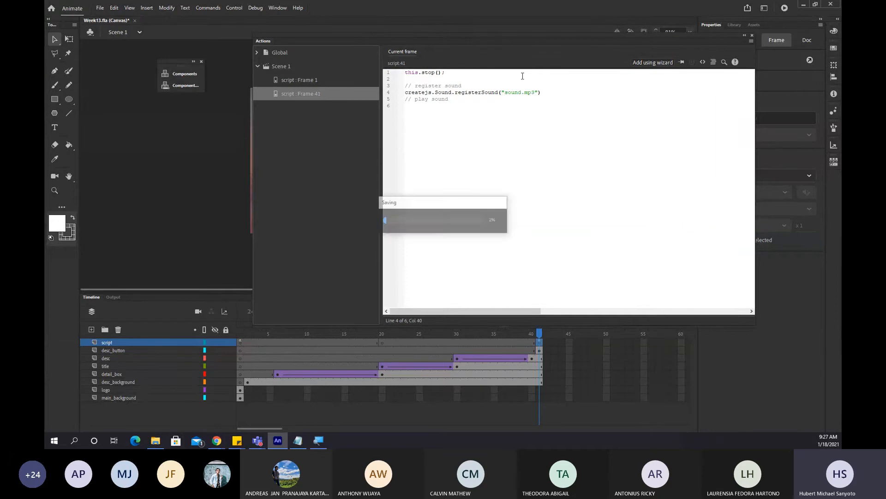
pyautogui.write('", ')
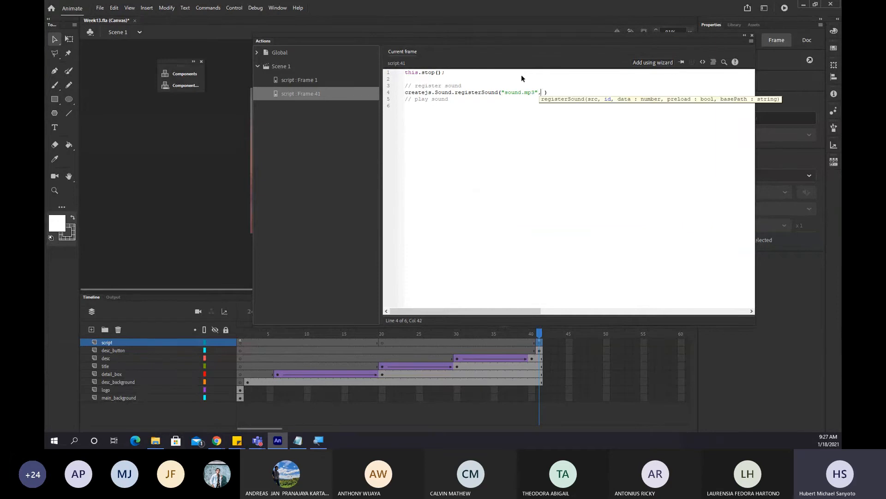
pyautogui.write("''bgm")
# Put sound.mp3 in single quotes, end the registerSound line with a semicolon and save the document.
pyautogui.press('Left')
pyautogui.press('Left')
pyautogui.press('Left')
pyautogui.press('Left')
pyautogui.press('Left')
pyautogui.press('Left')
pyautogui.press('Left')
pyautogui.press('Delete')
pyautogui.write("'")
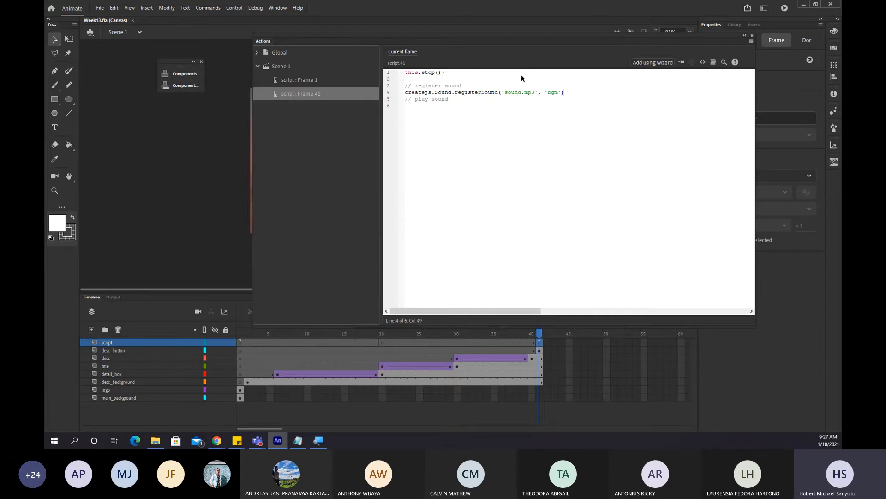
pyautogui.press('Up')
pyautogui.press('Up')
pyautogui.hotkey('ctrl', 's')
# Add createjs.Sound.play() with empty parentheses on the line below "// play sound".
pyautogui.press('Down')
pyautogui.press('Down')
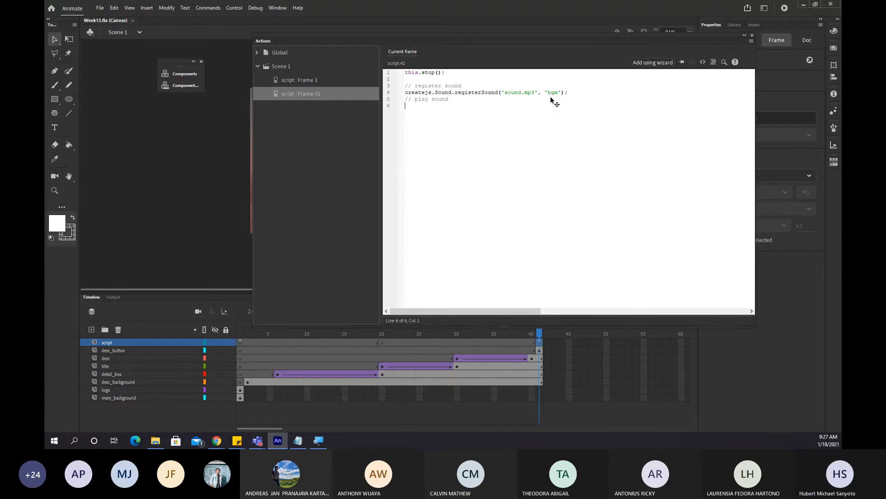
pyautogui.press('Up')
pyautogui.press('Up')
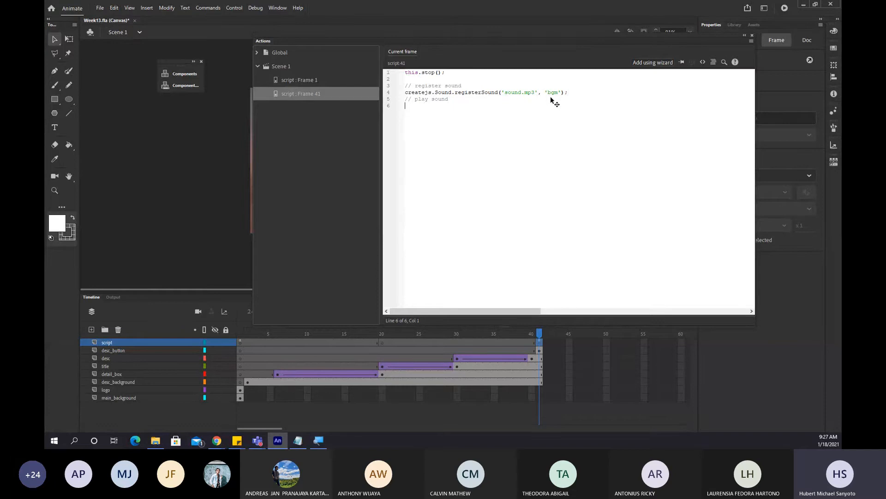
pyautogui.write('create')
pyautogui.write('js.')
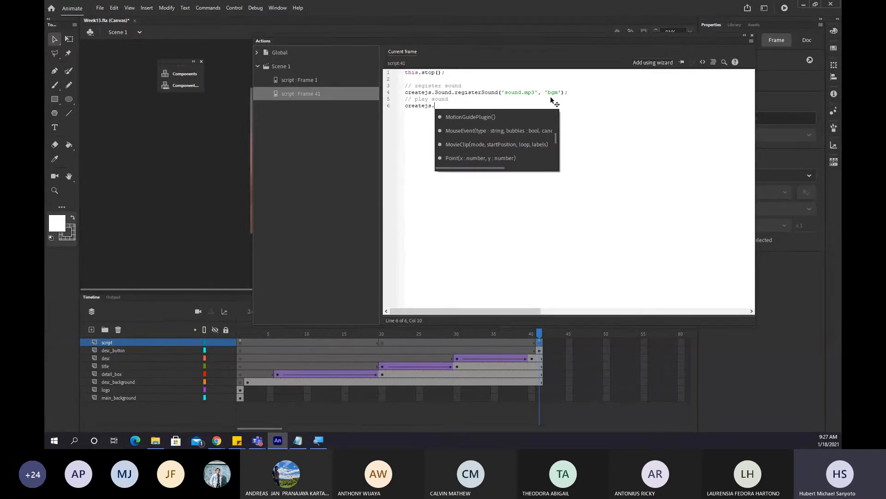
pyautogui.write('W')
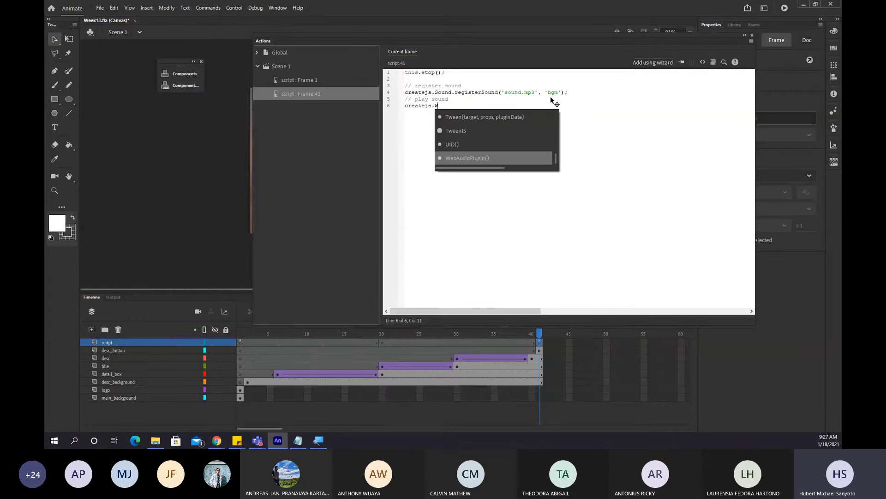
pyautogui.press('BackSpace')
pyautogui.write('Sound.pla')
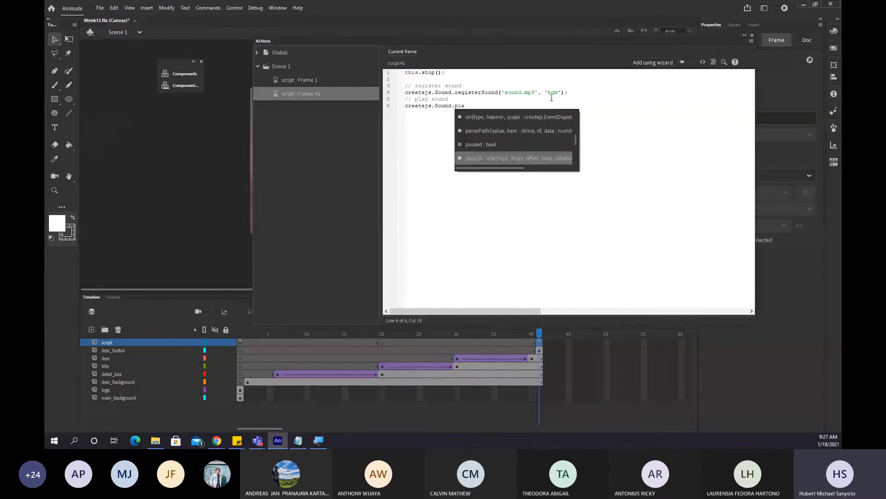
pyautogui.write('y((')
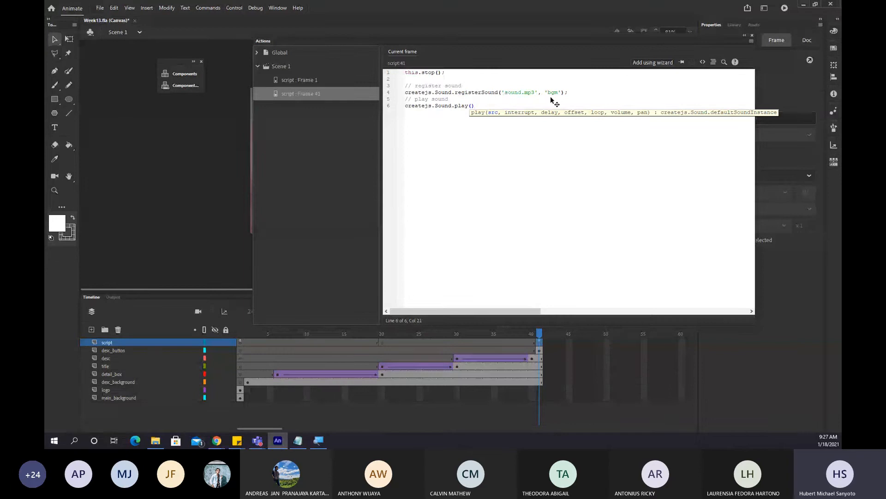
# Pass 'bgm' to createjs.Sound.play() and end the line with a semicolon.
pyautogui.press('Left')
pyautogui.write('bgm')
pyautogui.press('Left')
pyautogui.press('Left')
pyautogui.press('Left')
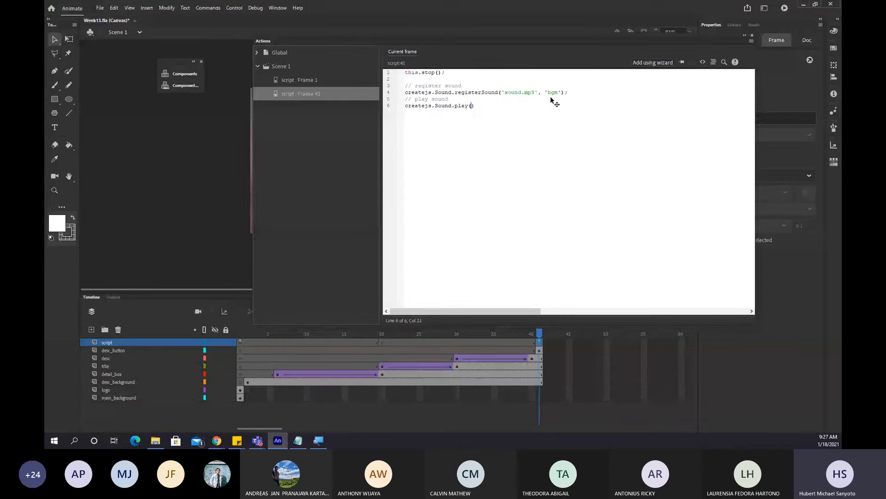
pyautogui.write("'")
pyautogui.press('Right')
pyautogui.press('Right')
pyautogui.press('Right')
pyautogui.write("'")
pyautogui.press('Right')
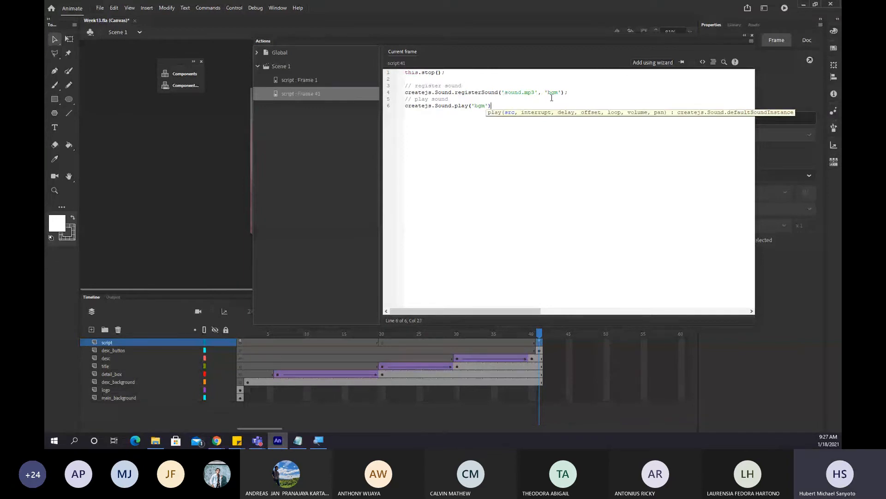
pyautogui.write(';')
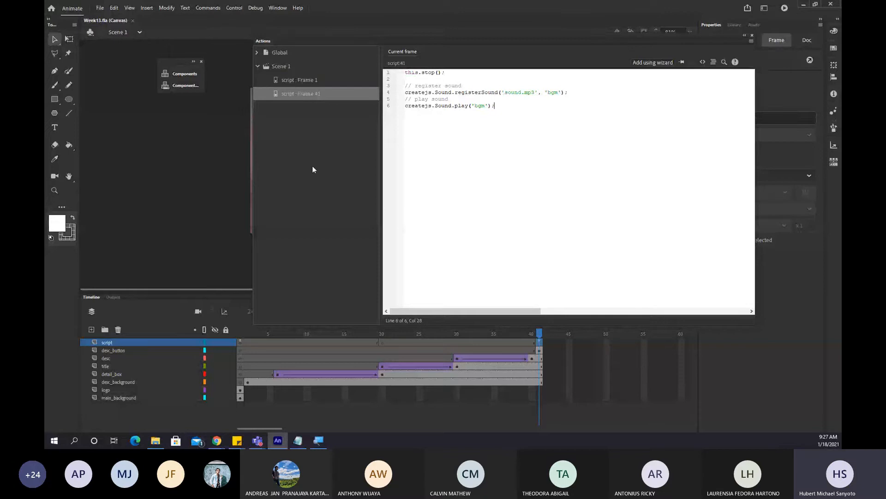
# Test the document in the browser to check the animation and the scripted sound.
pyautogui.click(163, 116)
pyautogui.hotkey('ctrl', 'Return')
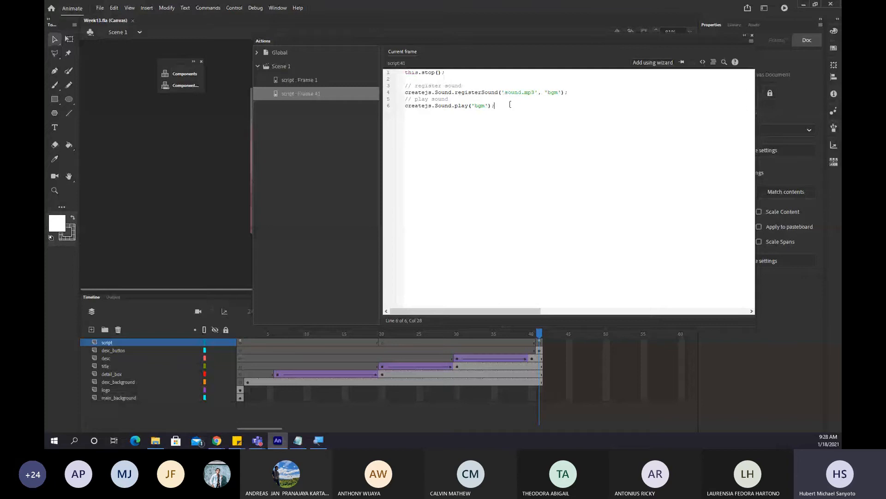
pyautogui.click(467, 99)
pyautogui.moveTo(501, 107); pyautogui.dragTo(403, 107)
pyautogui.click(495, 125)
pyautogui.hotkey('ctrl', 'Return')
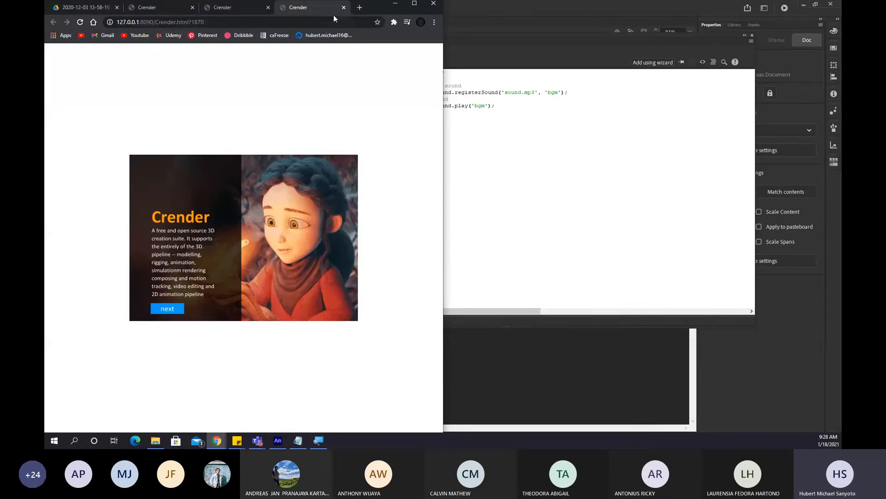
pyautogui.click(86, 8)
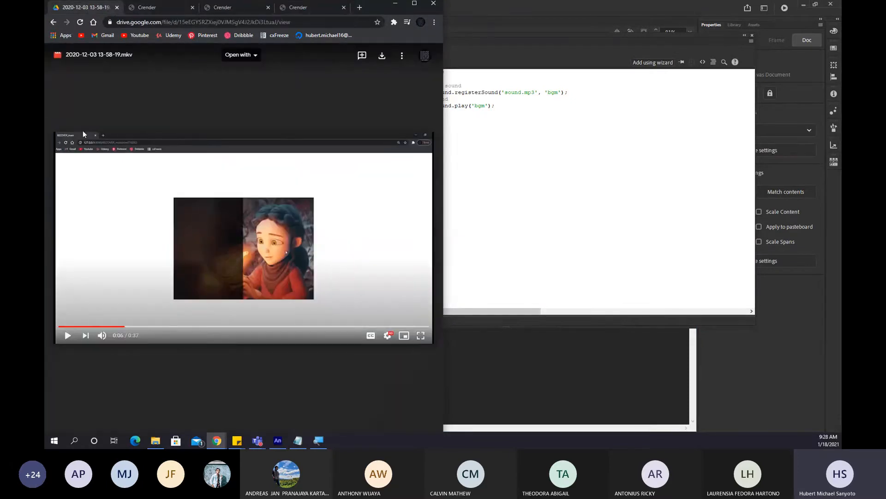
pyautogui.keyDown('ctrl'); pyautogui.scroll(3, 81, 131); pyautogui.keyUp('ctrl')
pyautogui.keyDown('ctrl'); pyautogui.scroll(-3, 81, 131); pyautogui.keyUp('ctrl')
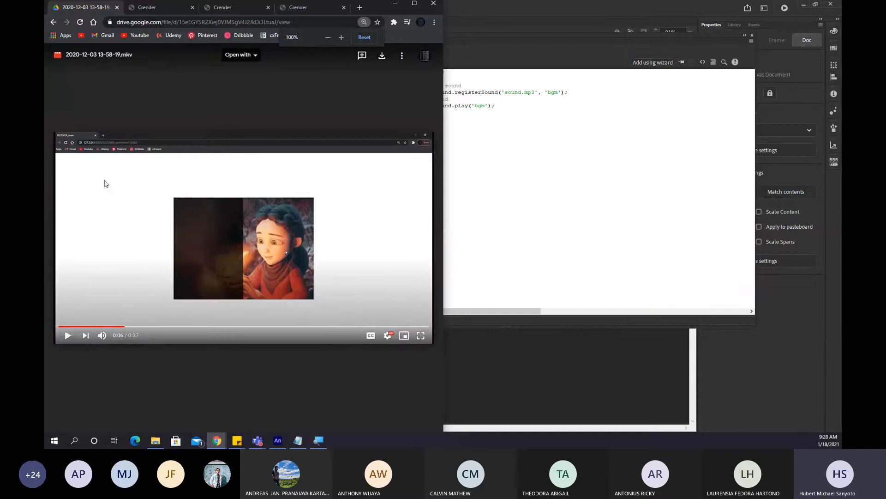
pyautogui.click(178, 301)
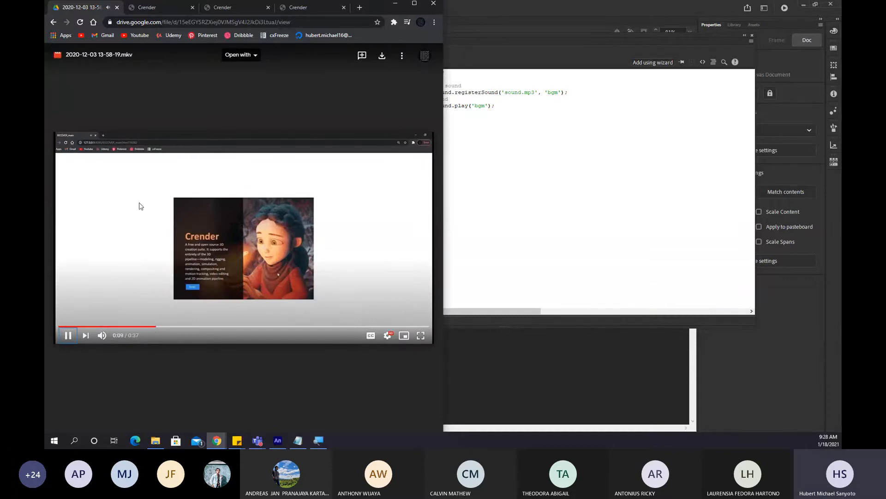
pyautogui.click(421, 335)
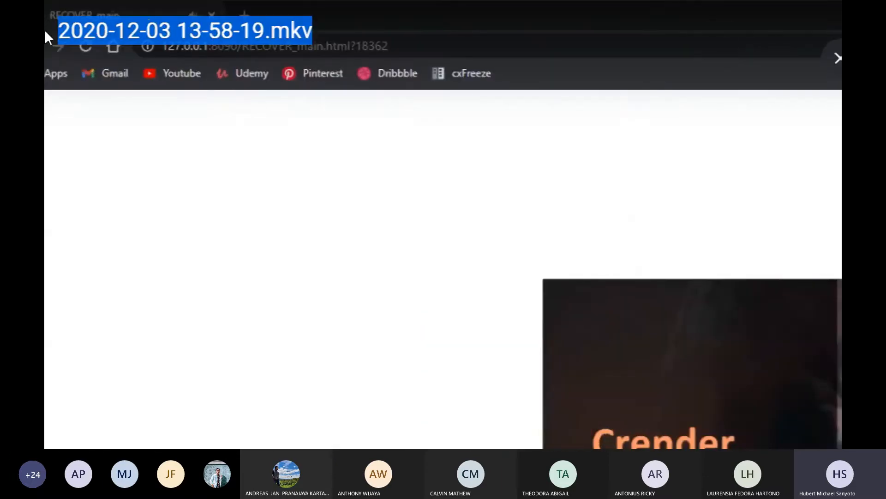
pyautogui.doubleClick(279, 25)
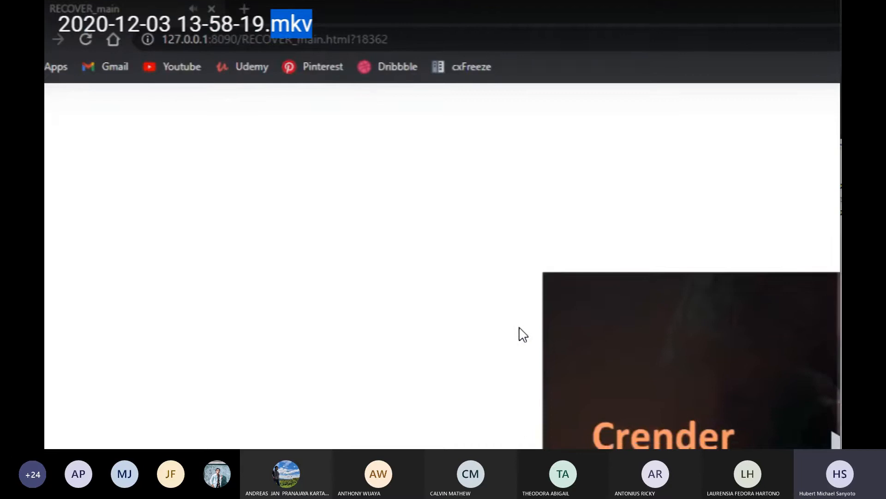
pyautogui.press('Escape')
pyautogui.moveTo(109, 259)
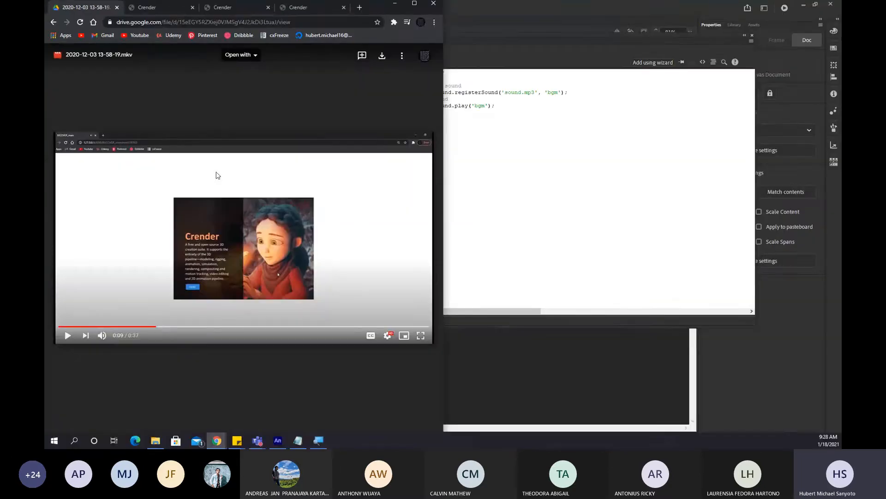
pyautogui.click(280, 13)
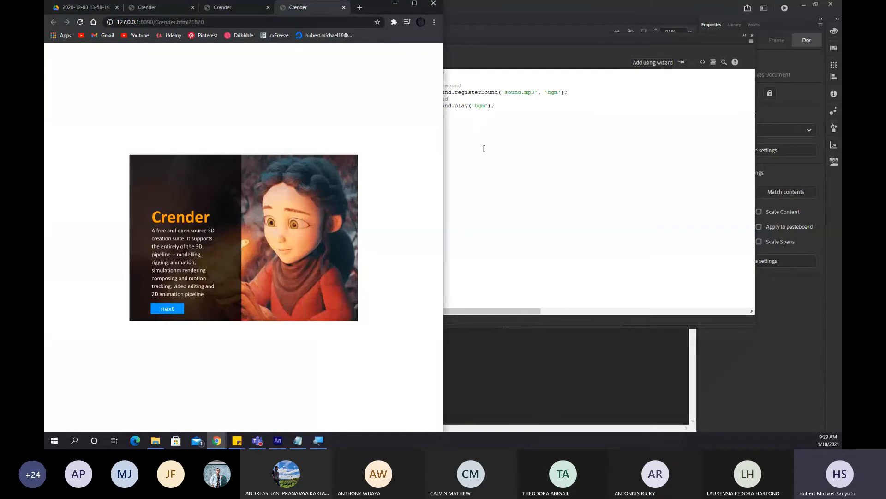
# Insert createjs.Sound.on('fileload', ) with the listener argument still empty, on a separate line between this.stop(); and "// register sound".
pyautogui.click(593, 175)
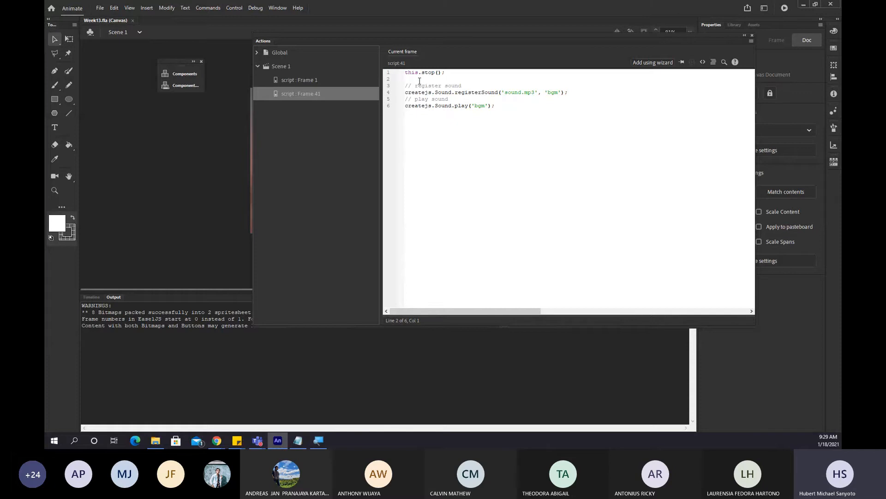
pyautogui.press('Return')
pyautogui.press('Return')
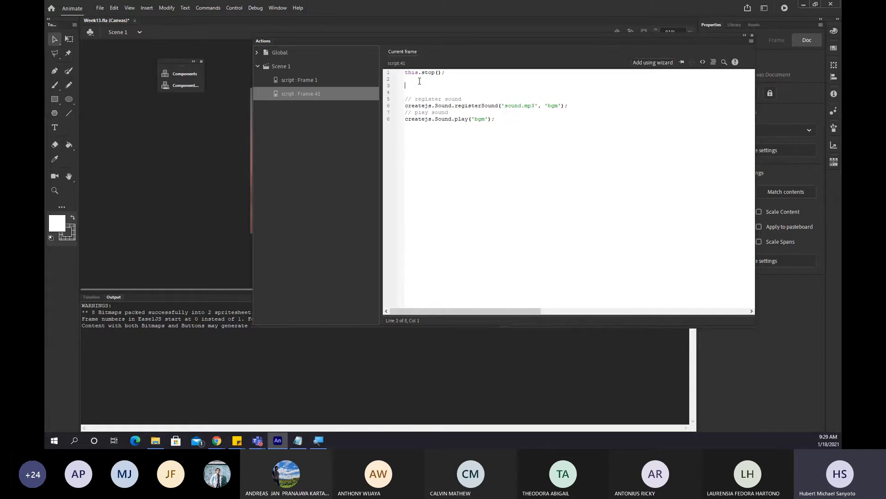
pyautogui.press('Up')
pyautogui.write('createjs.Sound.on')
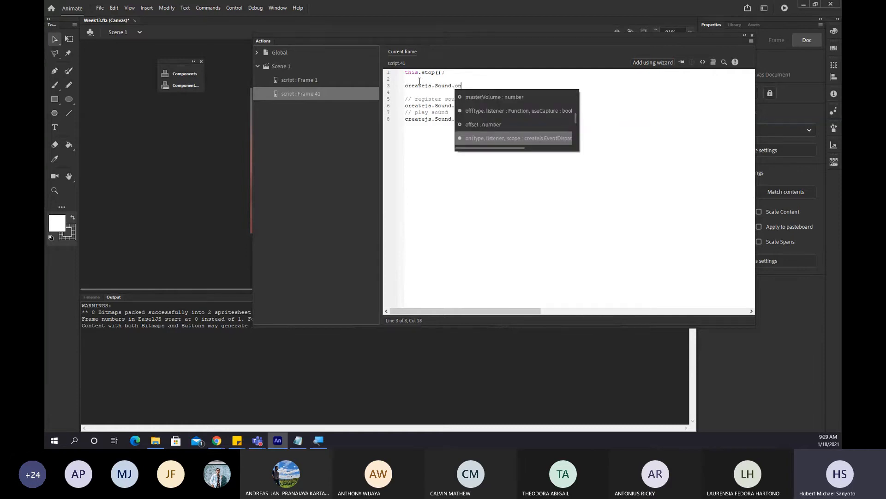
pyautogui.press('Escape')
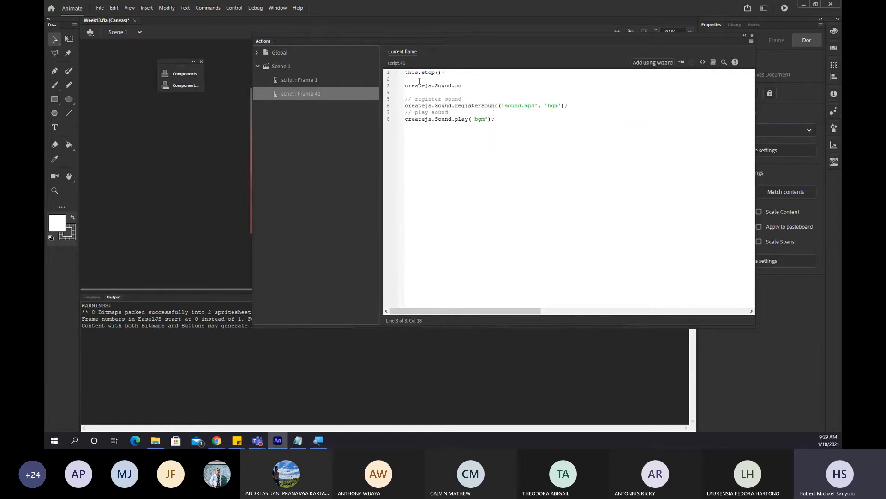
pyautogui.write('(')
pyautogui.press('Escape')
pyautogui.write("'fileload'")
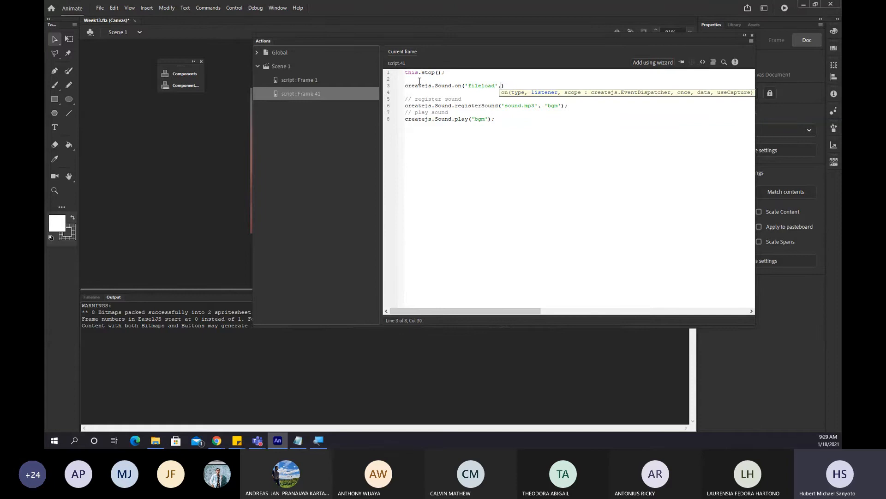
pyautogui.write(',')
pyautogui.click(512, 120)
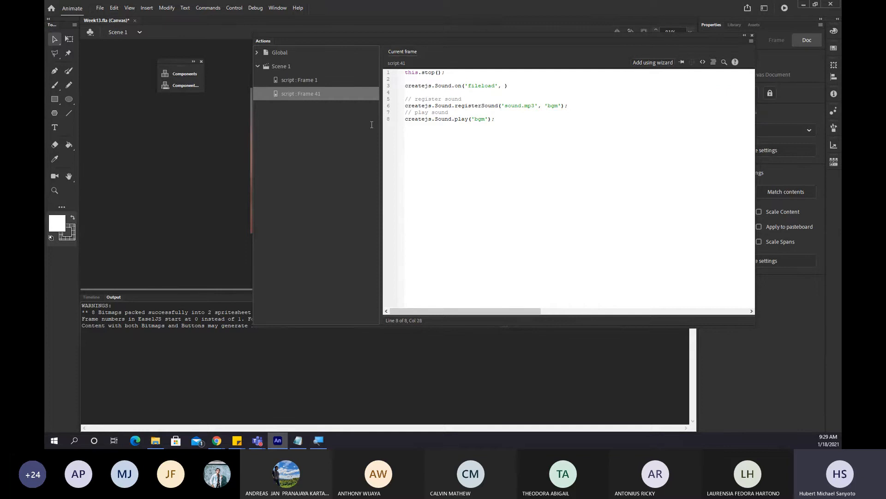
pyautogui.hotkey('shift', 'Home')
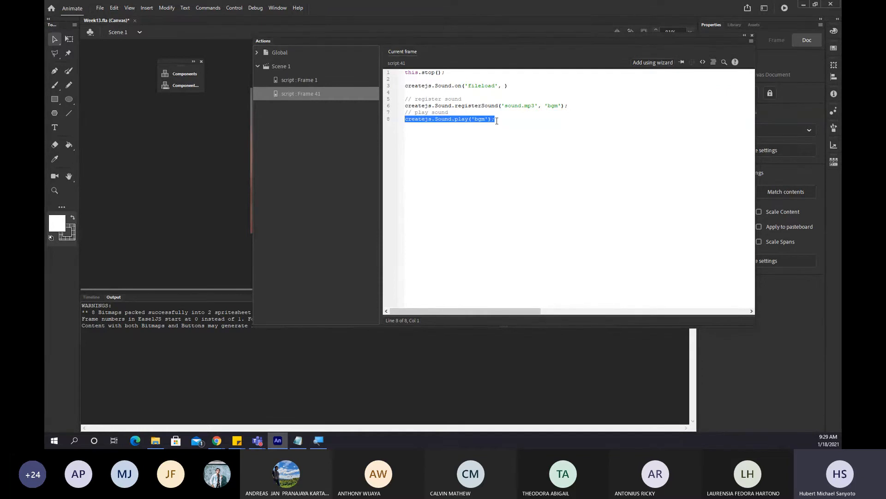
pyautogui.moveTo(496, 121); pyautogui.dragTo(404, 119)
pyautogui.click(468, 131)
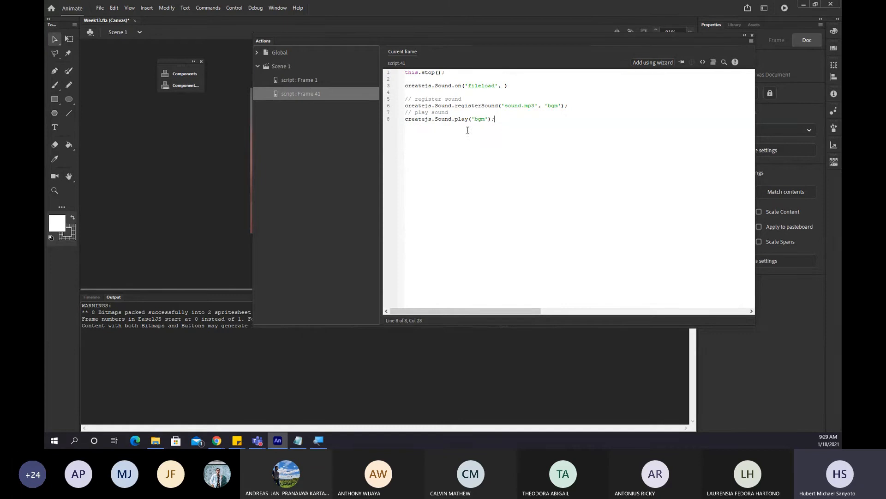
pyautogui.click(478, 94)
pyautogui.moveTo(464, 87); pyautogui.dragTo(499, 90)
# View the earlier Crender preview in its full-size browser window and return to the frame 41 script.
pyautogui.click(217, 441)
pyautogui.click(251, 392)
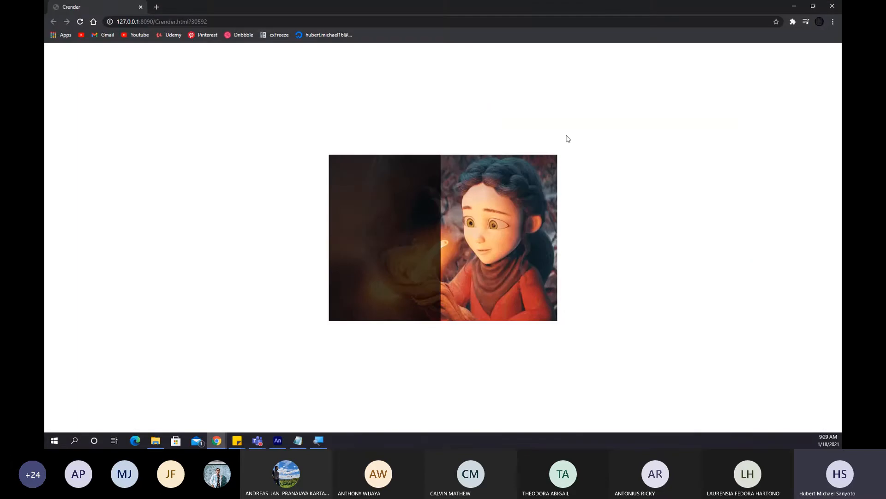
pyautogui.click(794, 6)
pyautogui.click(518, 112)
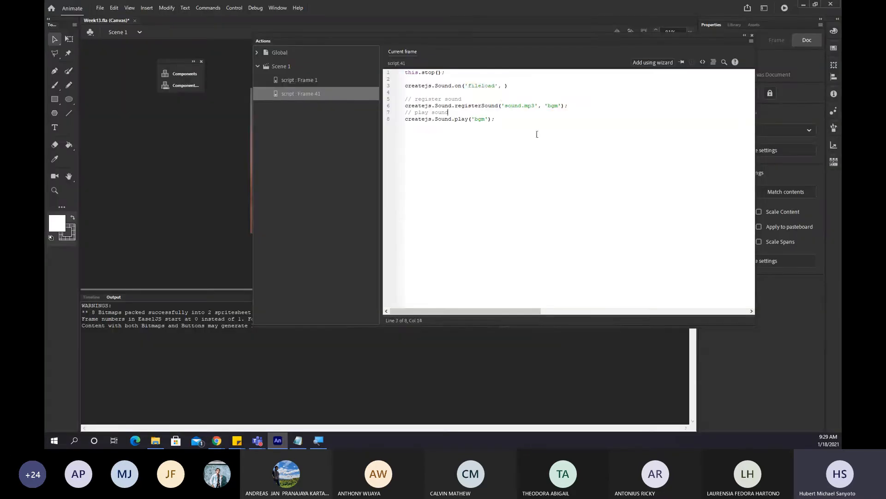
# Add an empty function playSound() { } between this.stop(); and the createjs.Sound.on('fileload', ) line in the frame 41 script.
pyautogui.click(504, 86)
pyautogui.write(',')
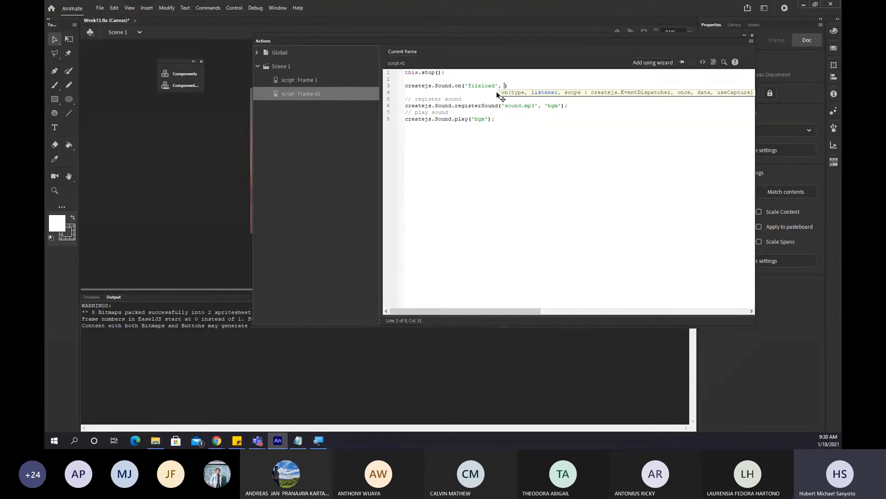
pyautogui.press('Return')
pyautogui.press('Return')
pyautogui.press('Up')
pyautogui.write('functio')
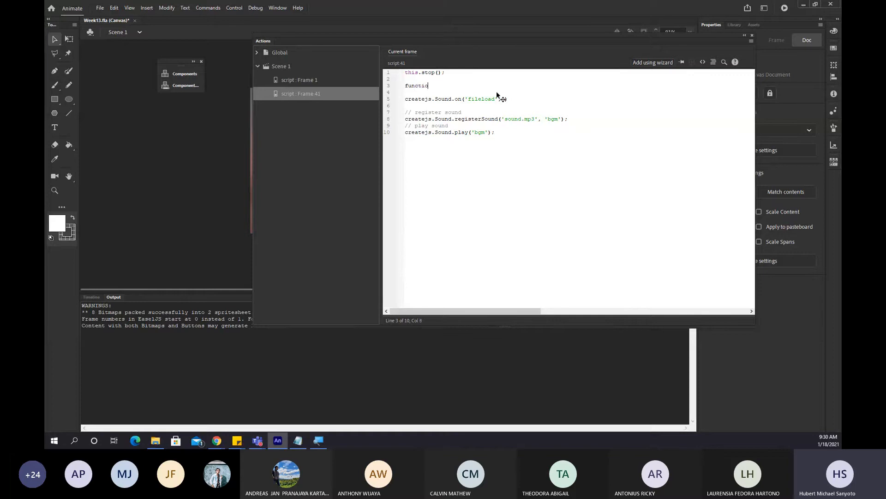
pyautogui.write('n playSound() {')
pyautogui.press('Return')
# Move the "// play sound" comment and createjs.Sound.play('bgm'); from the script's end into the playSound function body and save.
pyautogui.hotkey('ctrl', 'End')
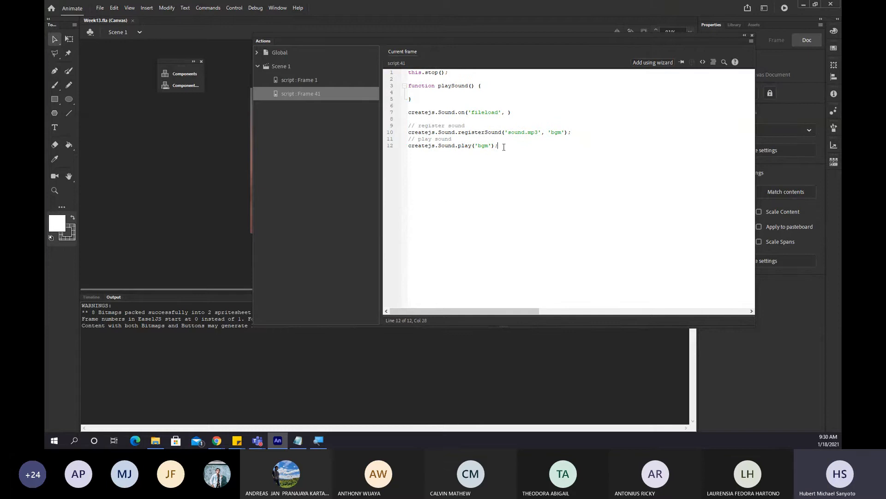
pyautogui.hotkey('shift', 'Home')
pyautogui.hotkey('shift', 'Up')
pyautogui.hotkey('ctrl', 'c')
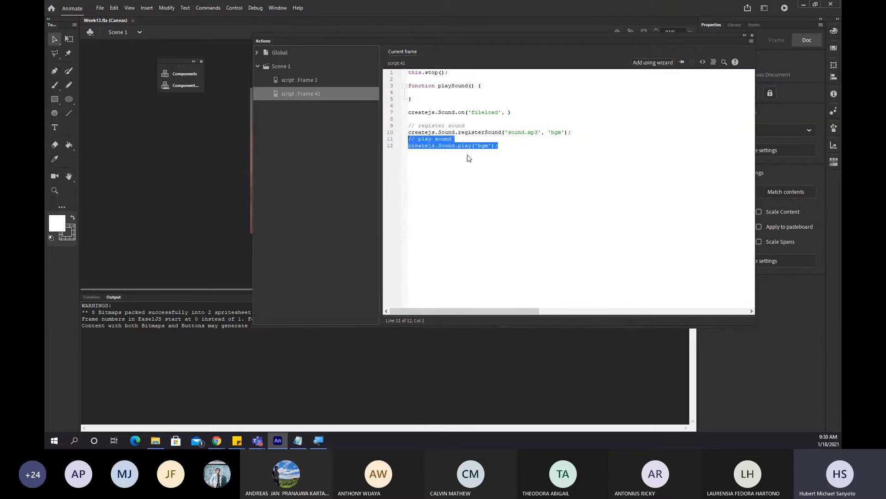
pyautogui.press('BackSpace')
pyautogui.click(445, 94)
pyautogui.hotkey('ctrl', 'v')
pyautogui.hotkey('ctrl', 'z')
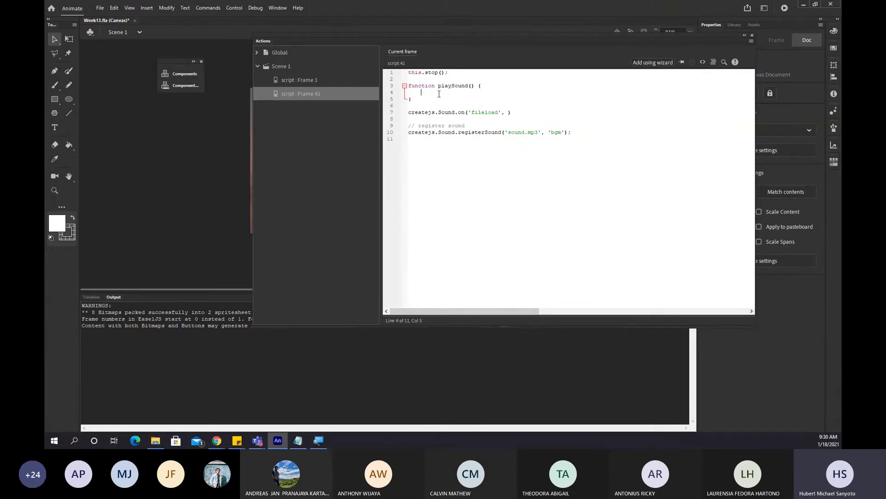
pyautogui.hotkey('ctrl', 'v')
pyautogui.hotkey('ctrl', 's')
pyautogui.press('Home')
pyautogui.press('Tab')
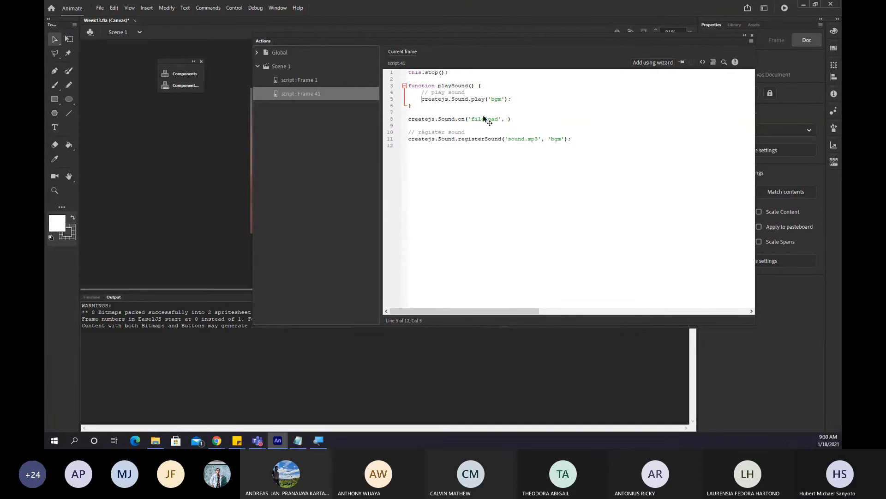
# Pass playSound, without parentheses, as the listener argument of createjs.Sound.on('fileload', ) and save the document.
pyautogui.click(507, 118)
pyautogui.hotkey('ctrl', 's')
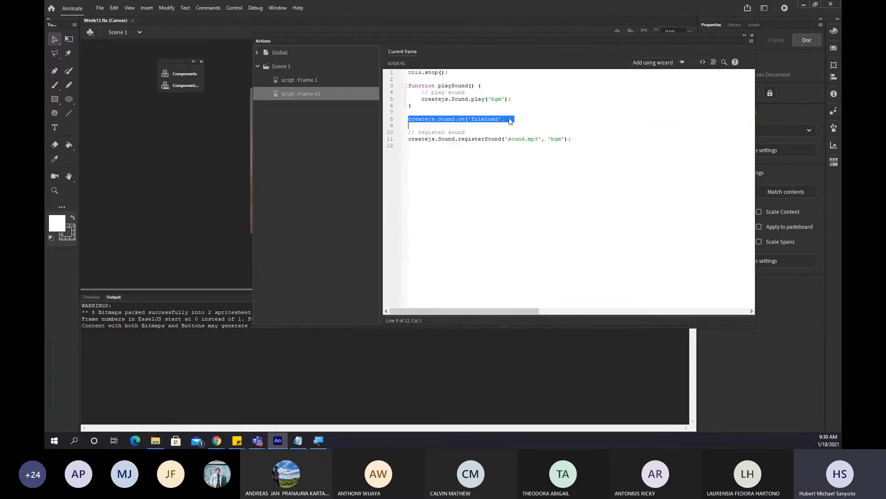
pyautogui.write('playSound()')
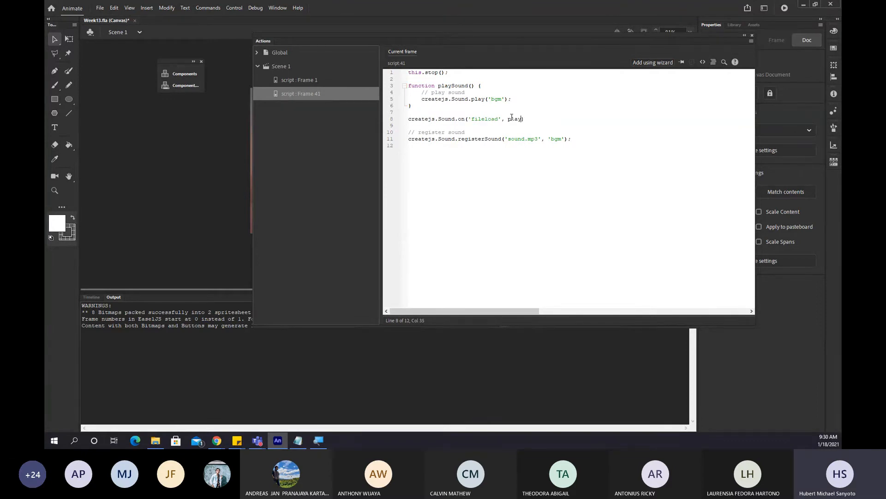
pyautogui.hotkey('ctrl', 's')
pyautogui.press('BackSpace')
pyautogui.press('BackSpace')
pyautogui.hotkey('ctrl', 's')
pyautogui.click(522, 153)
pyautogui.moveTo(457, 139); pyautogui.dragTo(503, 138)
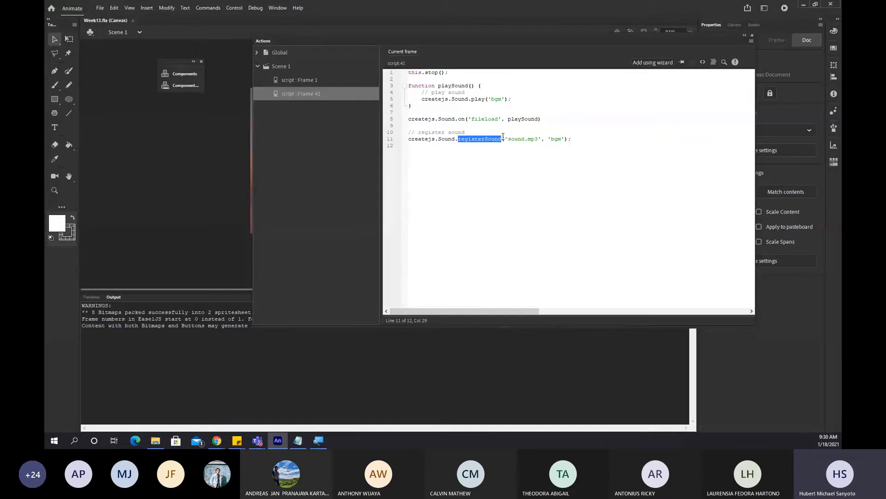
pyautogui.click(518, 119)
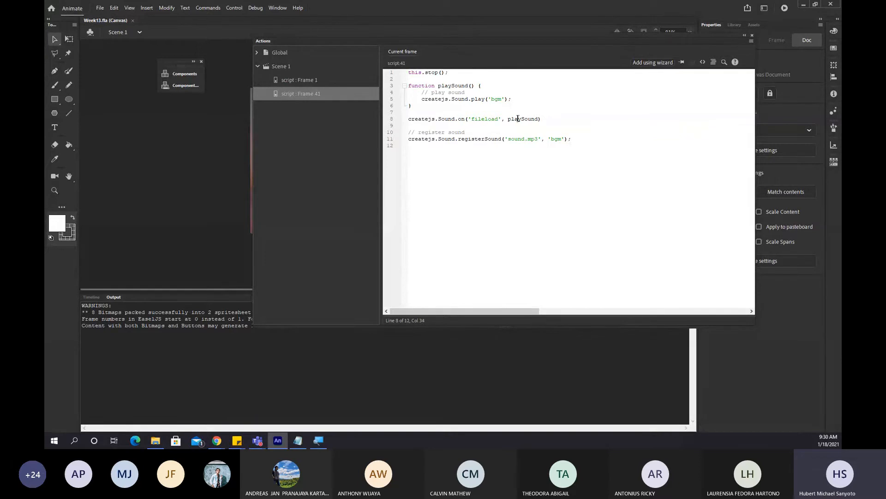
# Test the document in the browser to check the sound playback, close the newest preview and return to the frame 41 script.
pyautogui.click(579, 145)
pyautogui.hotkey('ctrl', 'Return')
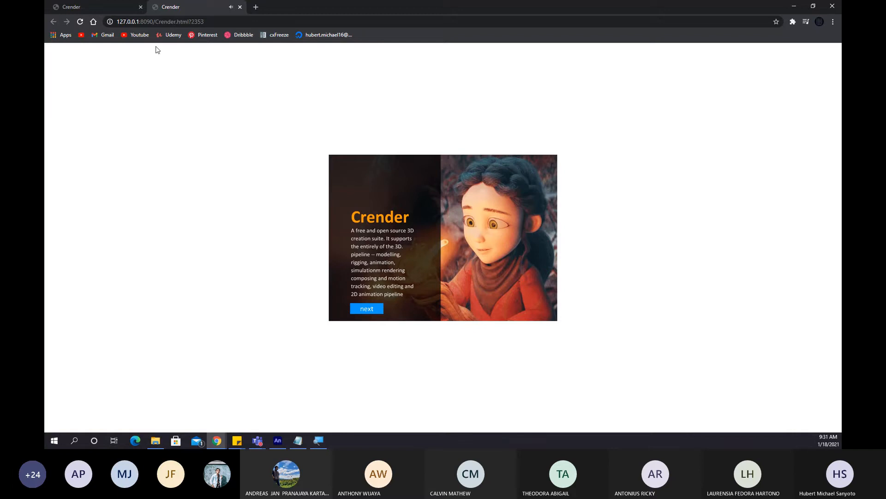
pyautogui.click(240, 7)
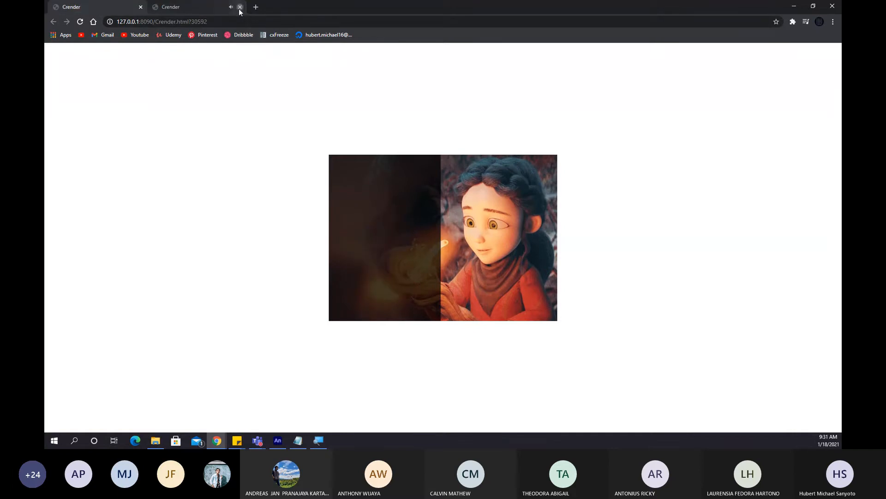
pyautogui.click(795, 6)
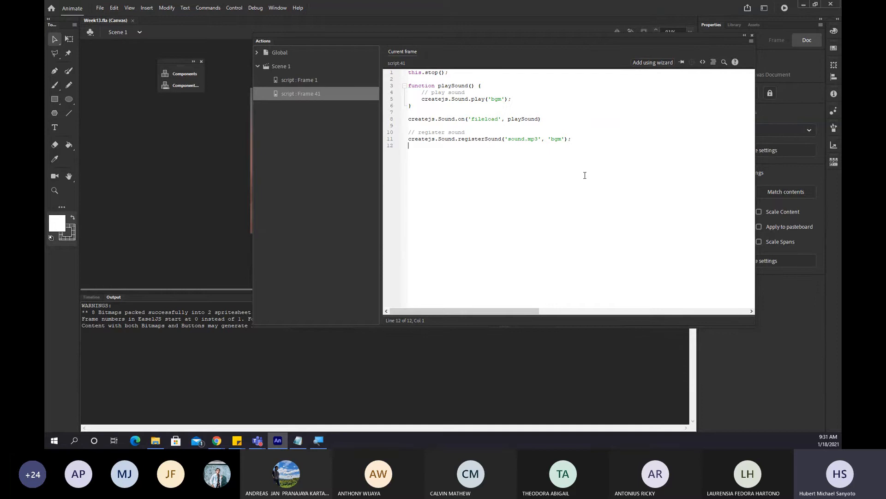
# Review the sound code and end the createjs.Sound.on('fileload', playSound) line with a semicolon.
pyautogui.moveTo(584, 174); pyautogui.dragTo(408, 87)
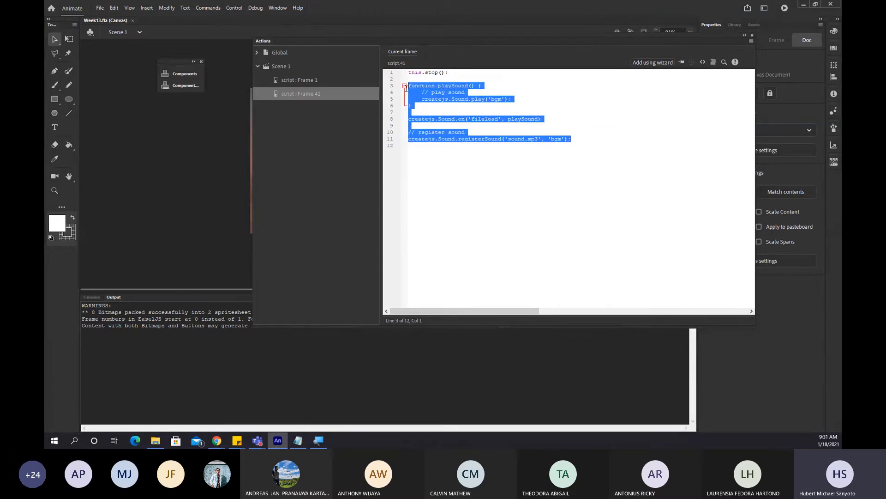
pyautogui.click(485, 190)
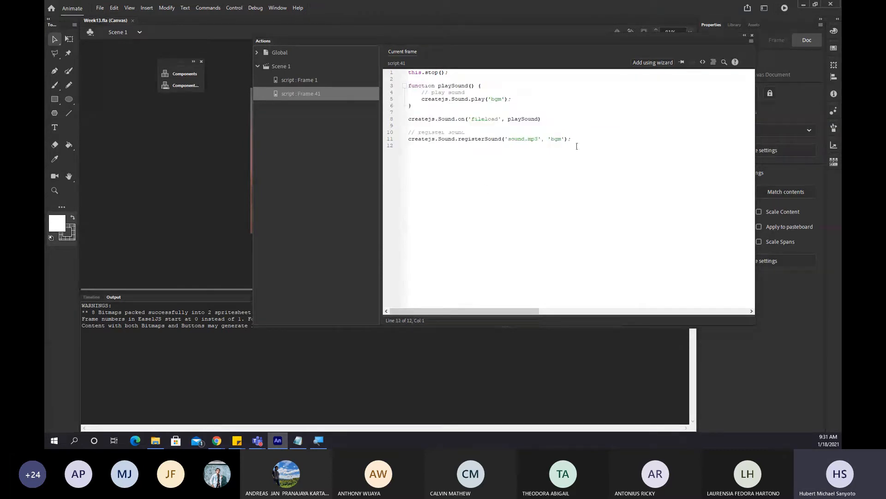
pyautogui.moveTo(576, 148); pyautogui.dragTo(408, 131)
pyautogui.click(494, 199)
pyautogui.click(567, 119)
pyautogui.write(';')
pyautogui.press('Down')
pyautogui.hotkey('shift', 'Up')
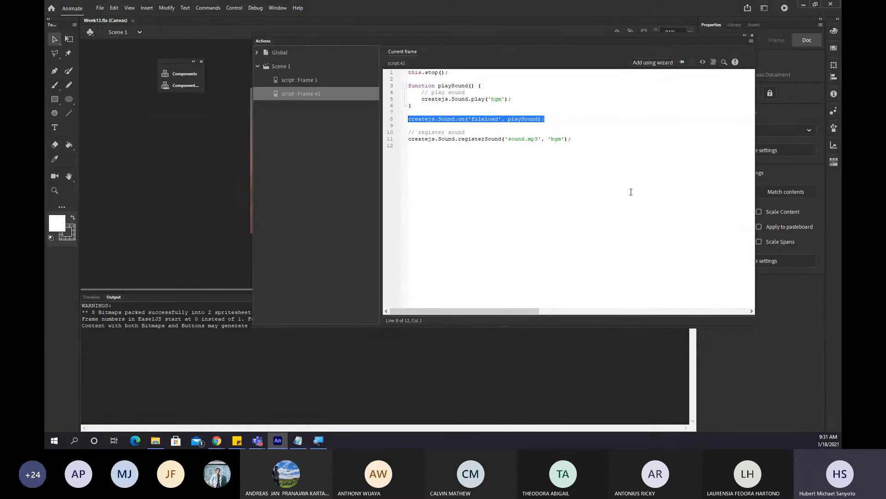
pyautogui.click(680, 162)
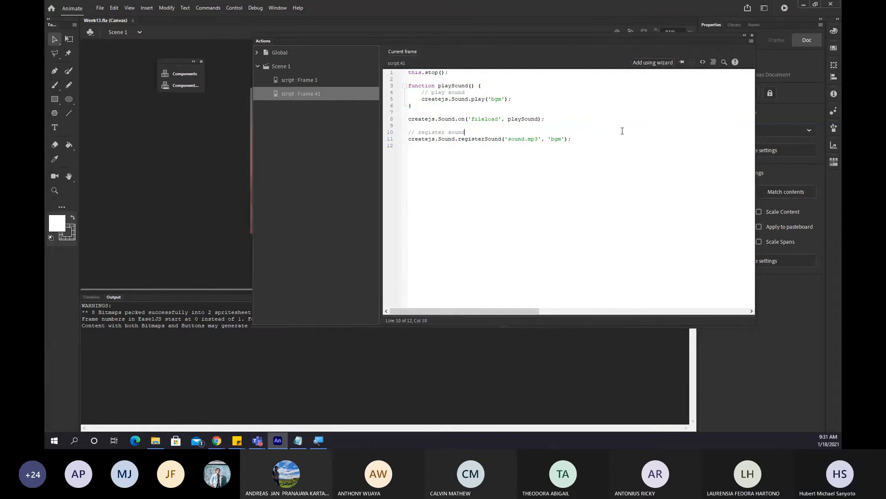
pyautogui.click(619, 124)
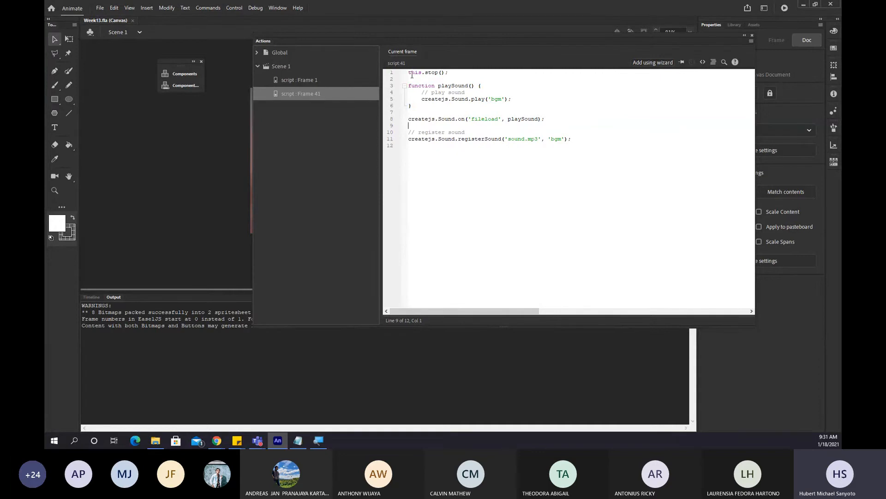
# Collapse the script editor, show the timeline and examine the animation from frame 1 to frame 41.
pyautogui.click(744, 36)
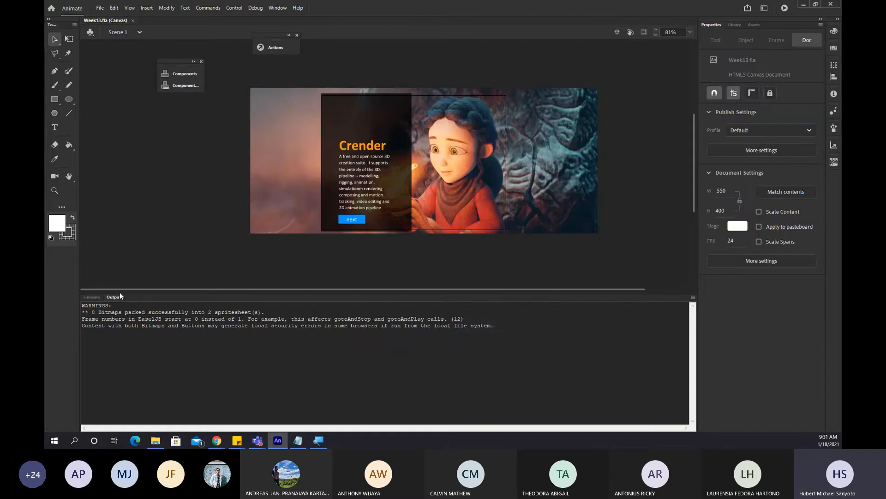
pyautogui.click(91, 297)
pyautogui.moveTo(529, 330); pyautogui.dragTo(232, 353)
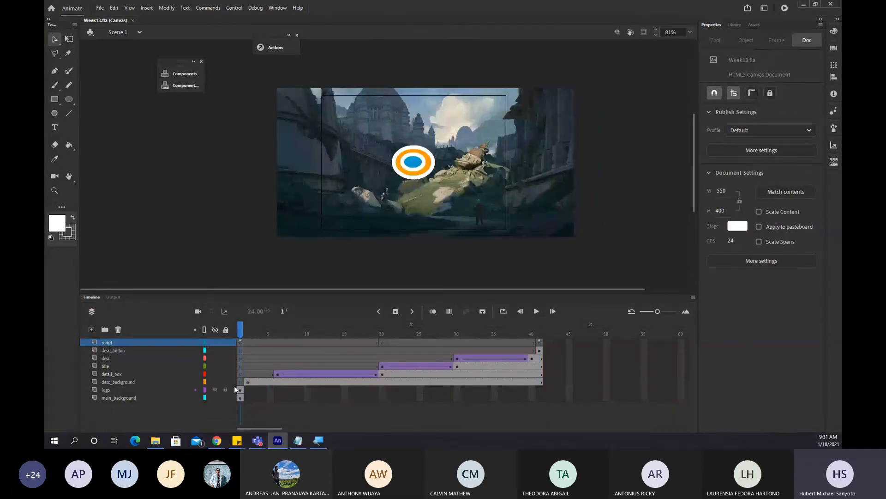
pyautogui.moveTo(320, 349); pyautogui.dragTo(255, 361)
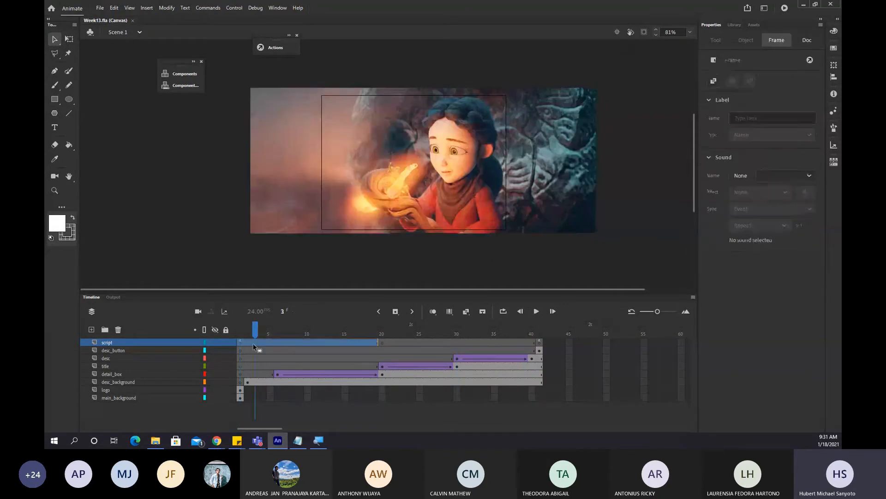
pyautogui.click(531, 381)
pyautogui.click(539, 374)
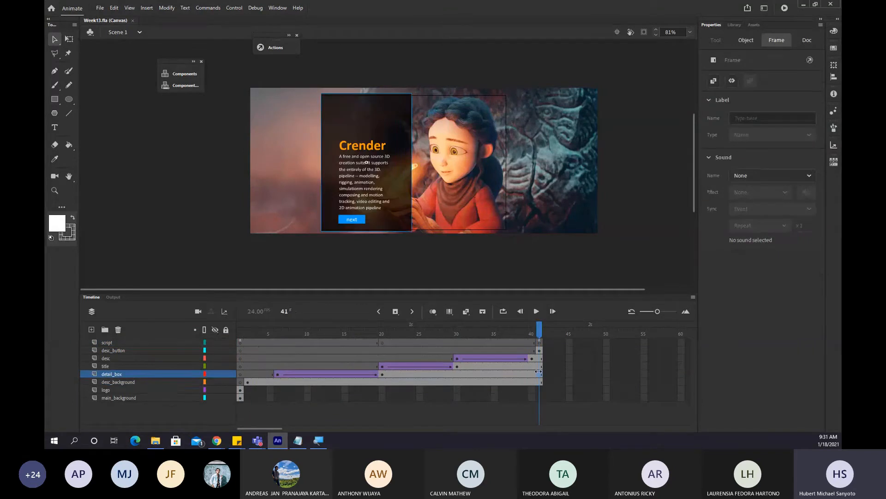
pyautogui.click(261, 334)
# Shift the frames of the desc_button, desc, title and detail_box layers later so they start at frame 12 and end at frame 52.
pyautogui.click(125, 350)
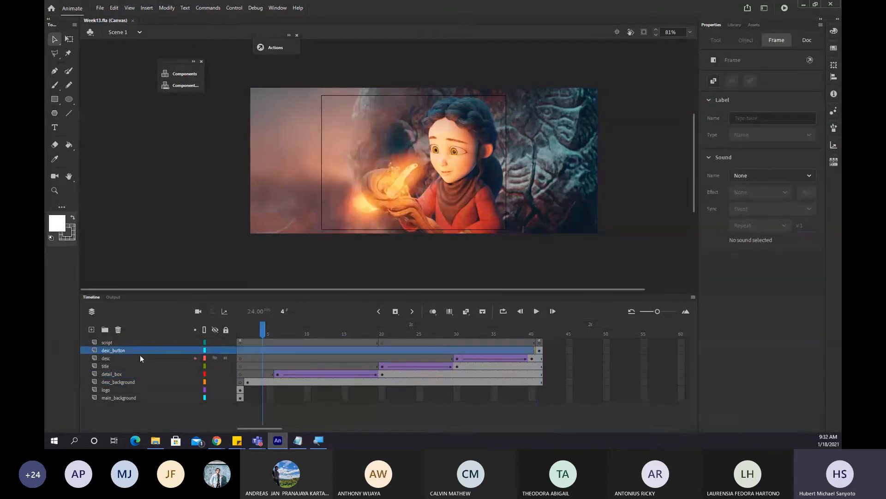
pyautogui.keyDown('shift'); pyautogui.click(116, 377); pyautogui.keyUp('shift')
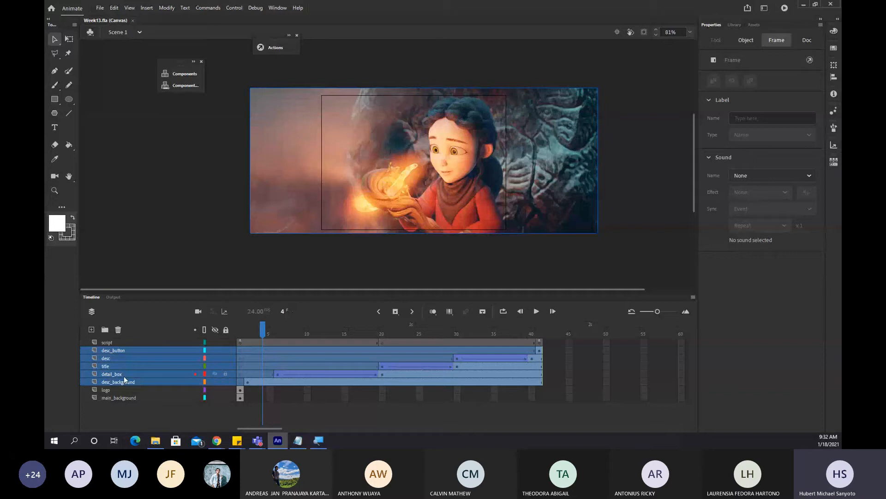
pyautogui.click(124, 376)
pyautogui.click(118, 352)
pyautogui.keyDown('shift'); pyautogui.click(109, 373); pyautogui.keyUp('shift')
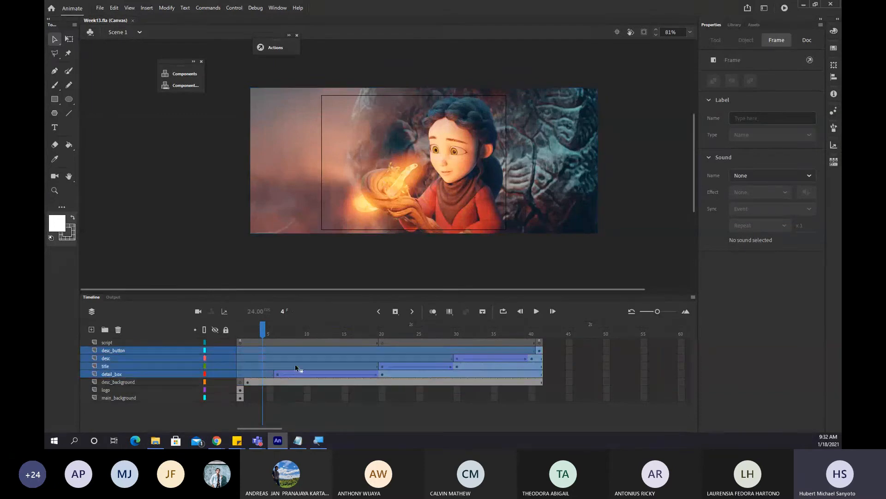
pyautogui.moveTo(295, 373); pyautogui.dragTo(348, 377)
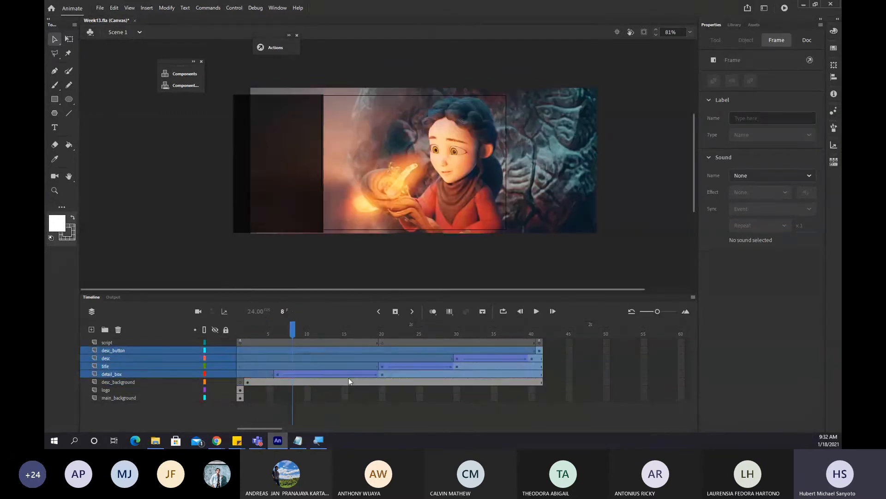
pyautogui.hotkey('ctrl', 'z')
pyautogui.hotkey('ctrl', 'z')
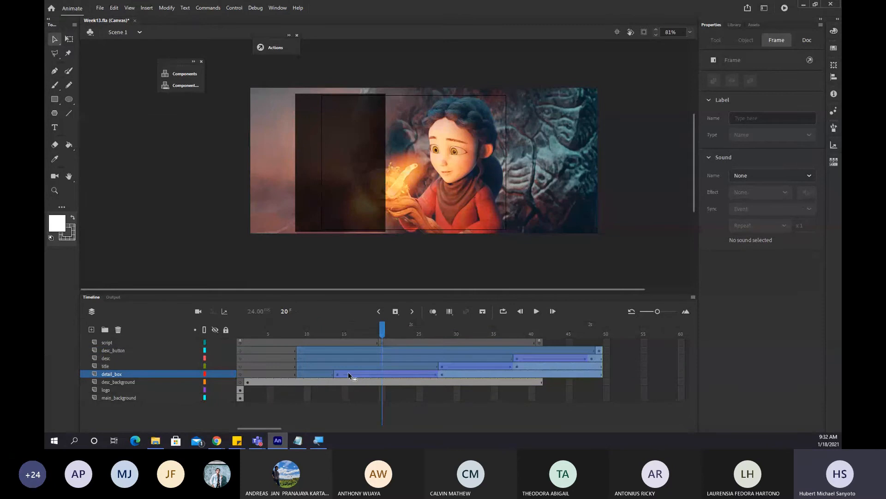
pyautogui.hotkey('ctrl', 'z')
pyautogui.hotkey('ctrl', 'z')
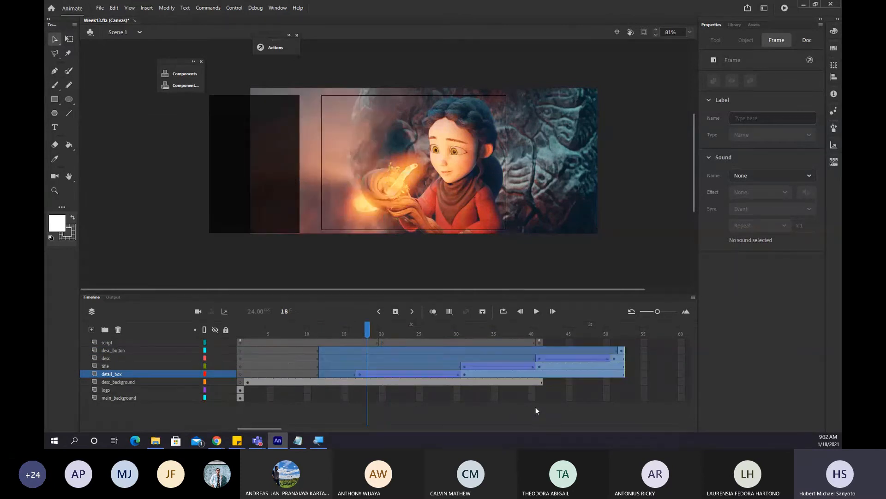
# Move the script layer's frame 41 keyframe to frame 52.
pyautogui.click(543, 402)
pyautogui.moveTo(539, 342); pyautogui.dragTo(622, 342)
pyautogui.click(622, 342)
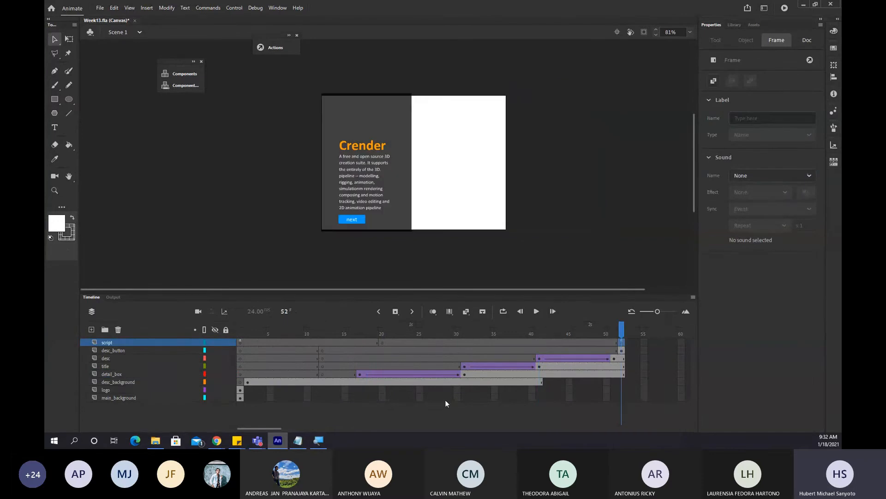
# Move the start of the desc_background layer's span to frame 5 and extend it through frame 52.
pyautogui.click(478, 391)
pyautogui.click(368, 382)
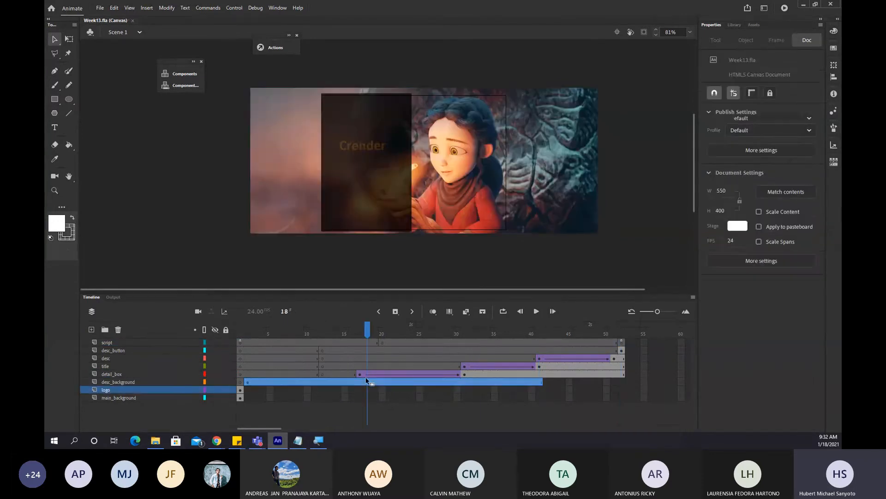
pyautogui.click(278, 384)
pyautogui.click(272, 384)
pyautogui.moveTo(272, 387)
pyautogui.mouseDown()
pyautogui.moveTo(329, 387)
pyautogui.moveTo(249, 384)
pyautogui.moveTo(283, 384)
pyautogui.moveTo(272, 385)
pyautogui.mouseUp()
# Extend the main_background and logo layers through frame 4 and save the document.
pyautogui.click(323, 396)
pyautogui.click(255, 397)
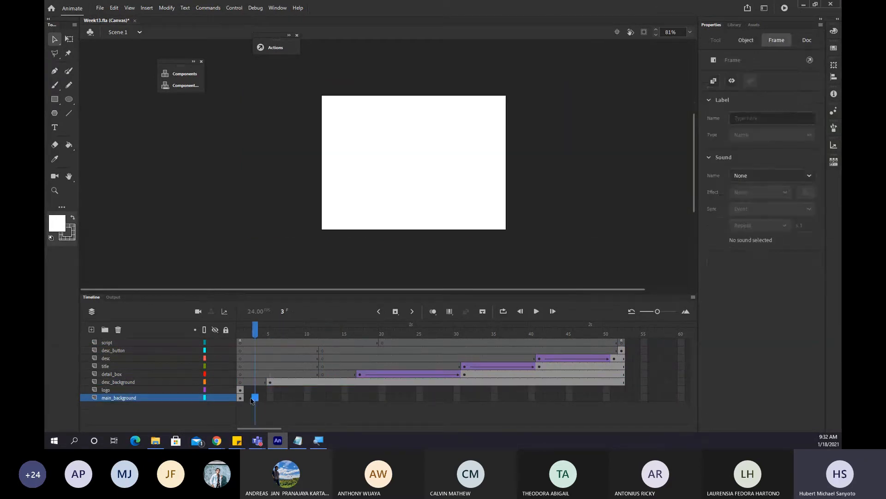
pyautogui.click(240, 398)
pyautogui.click(263, 397)
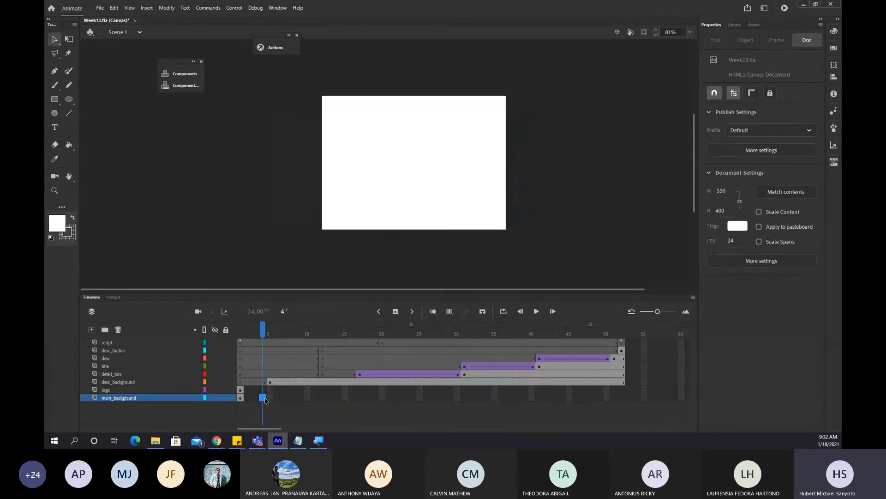
pyautogui.press('F5')
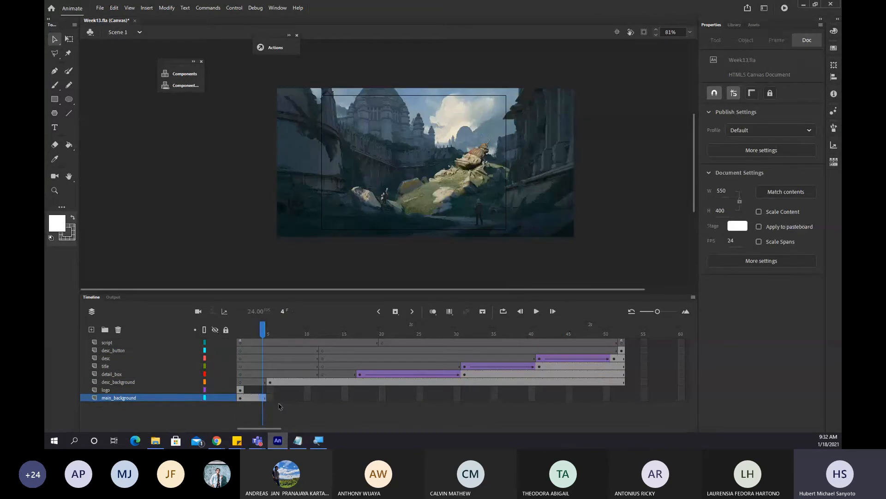
pyautogui.hotkey('ctrl', 's')
pyautogui.click(261, 390)
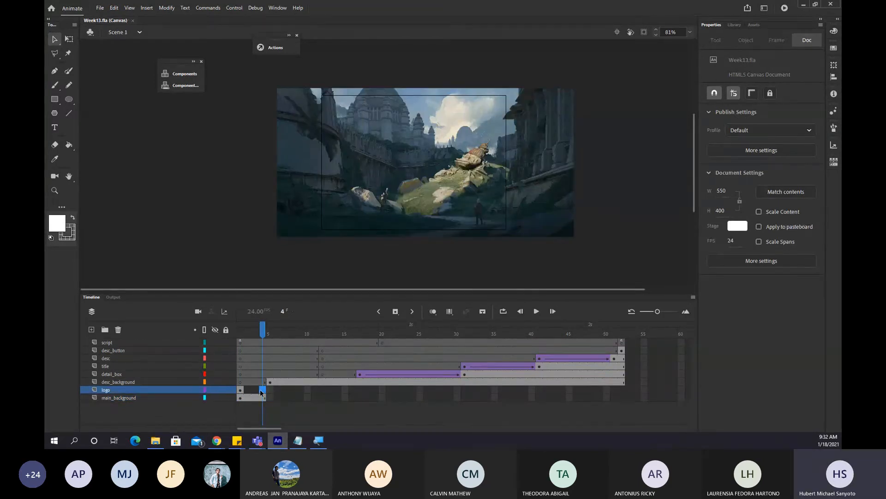
pyautogui.press('F5')
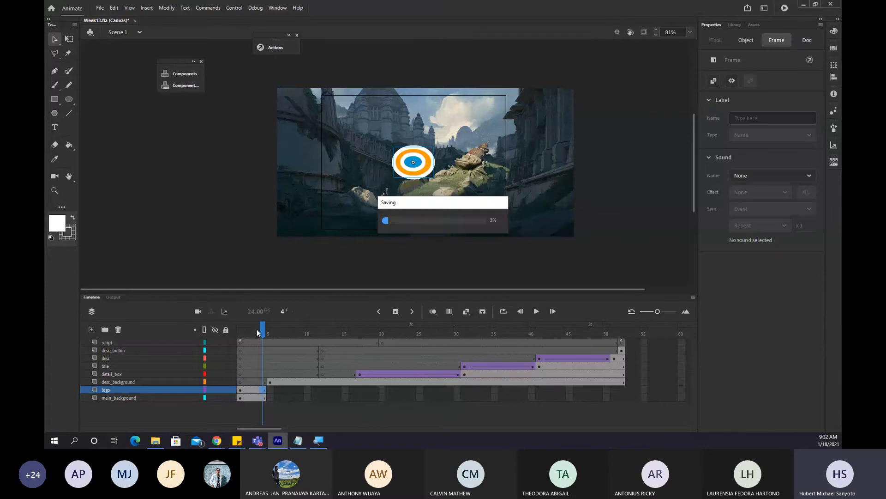
# Switch to Chrome, replay the opening of the reference video to examine its transition to black, and return to Animate.
pyautogui.moveTo(258, 328); pyautogui.dragTo(235, 336)
pyautogui.click(217, 444)
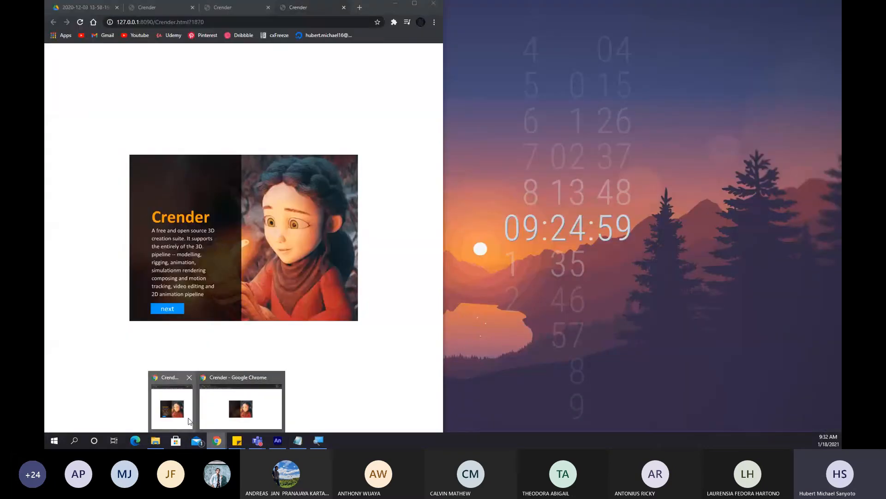
pyautogui.click(240, 407)
pyautogui.click(86, 8)
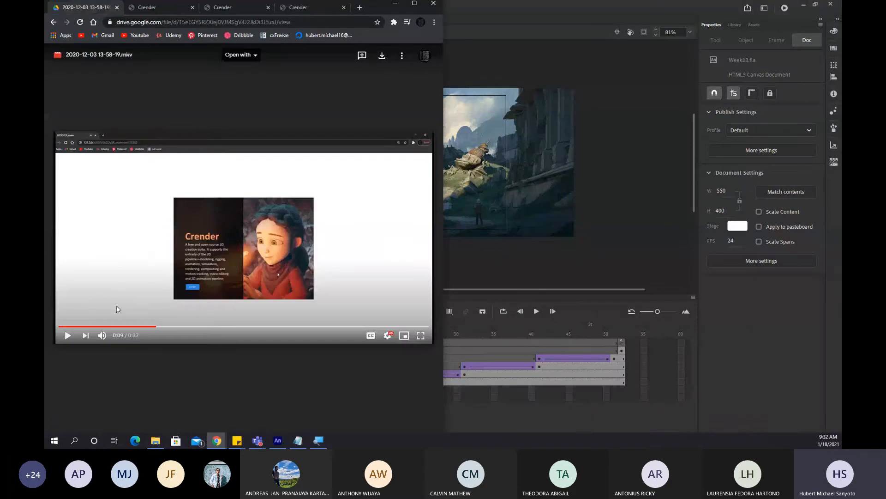
pyautogui.click(65, 326)
pyautogui.click(68, 335)
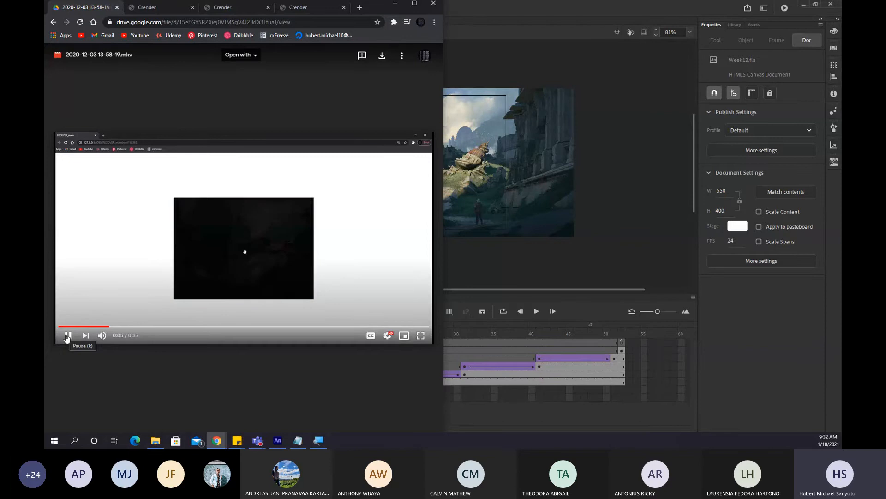
pyautogui.click(476, 330)
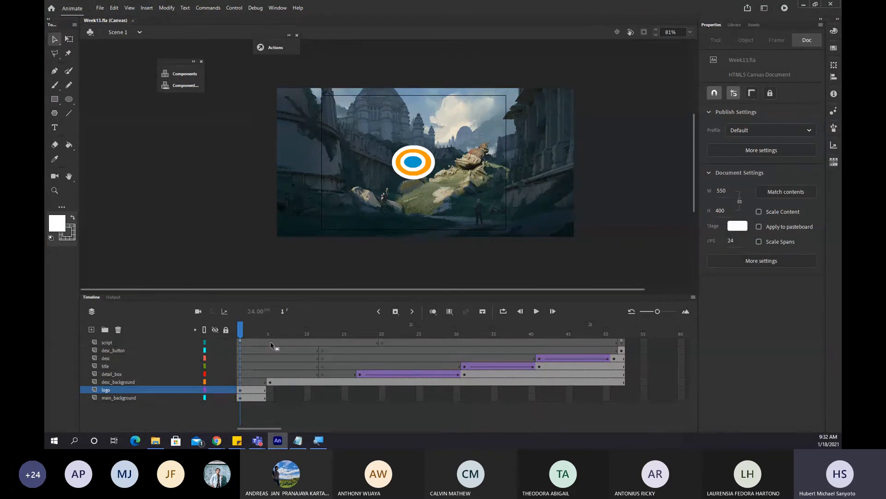
pyautogui.click(241, 396)
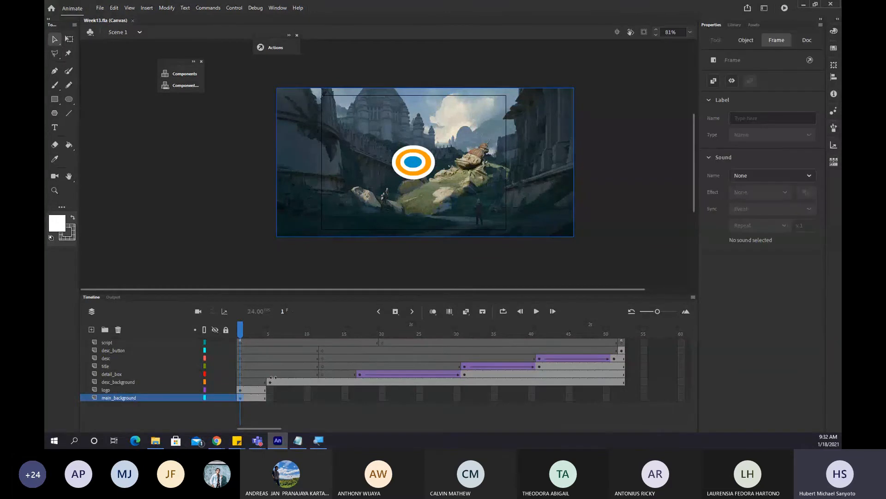
pyautogui.click(271, 382)
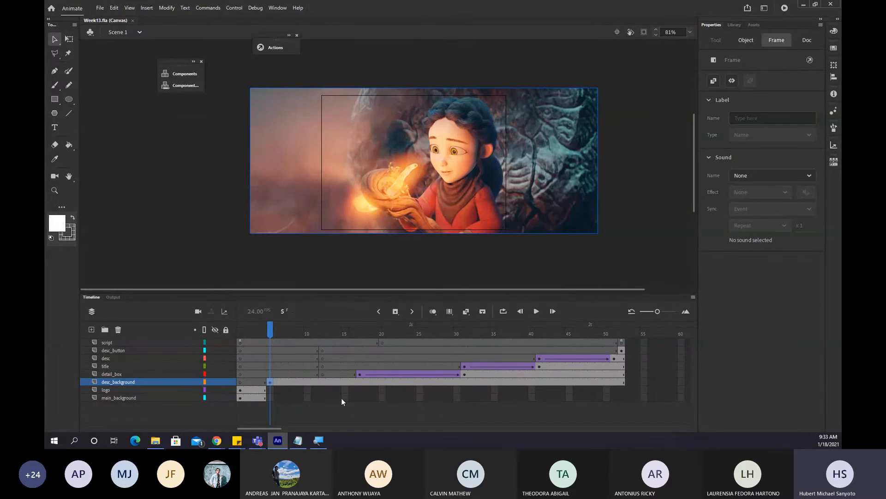
pyautogui.click(234, 331)
pyautogui.moveTo(234, 332)
pyautogui.mouseDown()
pyautogui.moveTo(272, 333)
pyautogui.moveTo(221, 338)
pyautogui.mouseUp()
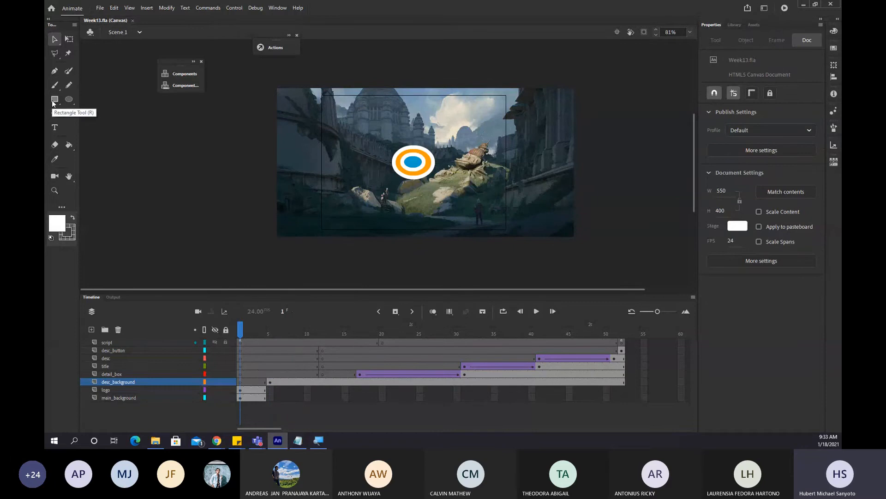
# Add a new layer directly above desc_button and name it black_rect.
pyautogui.click(121, 348)
pyautogui.click(91, 329)
pyautogui.click(250, 349)
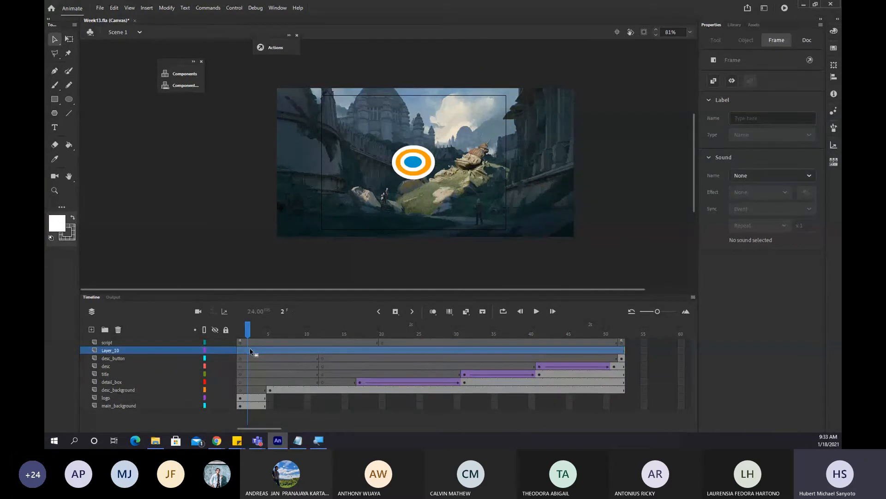
pyautogui.click(255, 358)
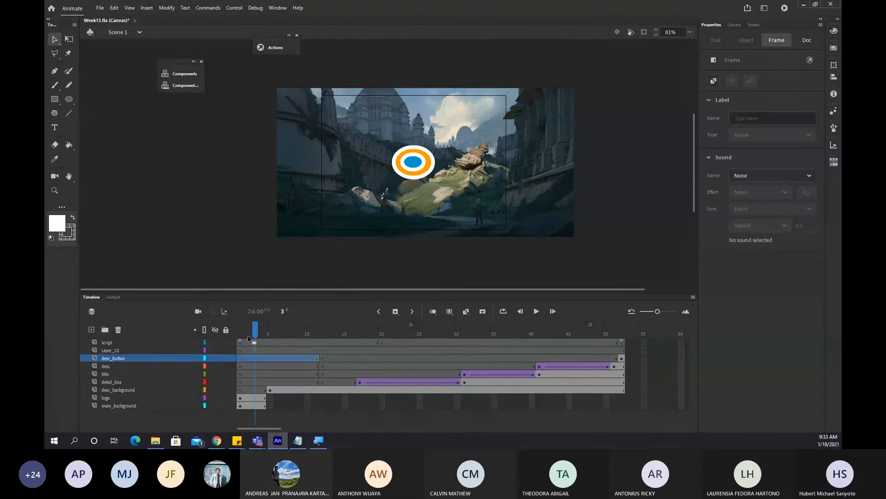
pyautogui.click(249, 332)
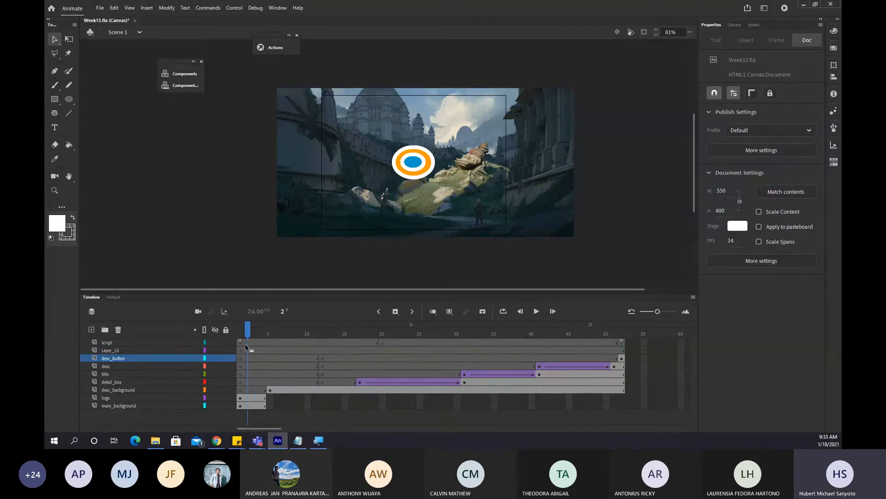
pyautogui.click(115, 350)
pyautogui.doubleClick(116, 350)
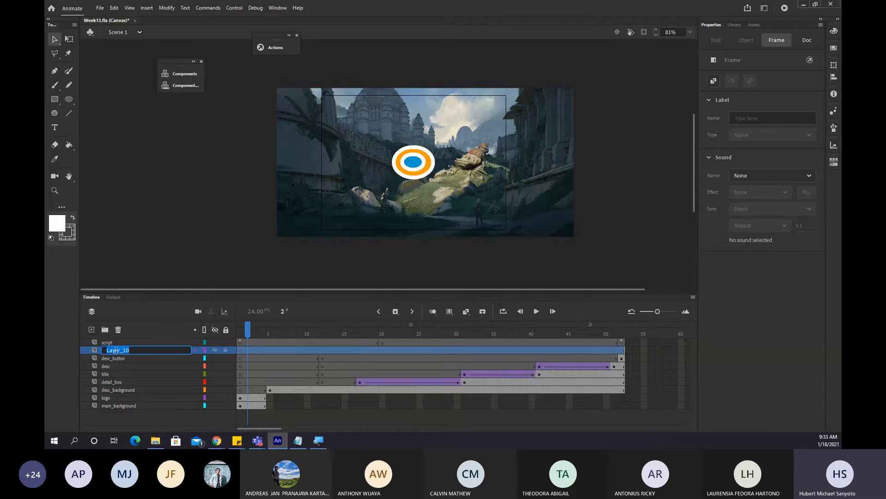
pyautogui.press('BackSpace')
pyautogui.write('bla')
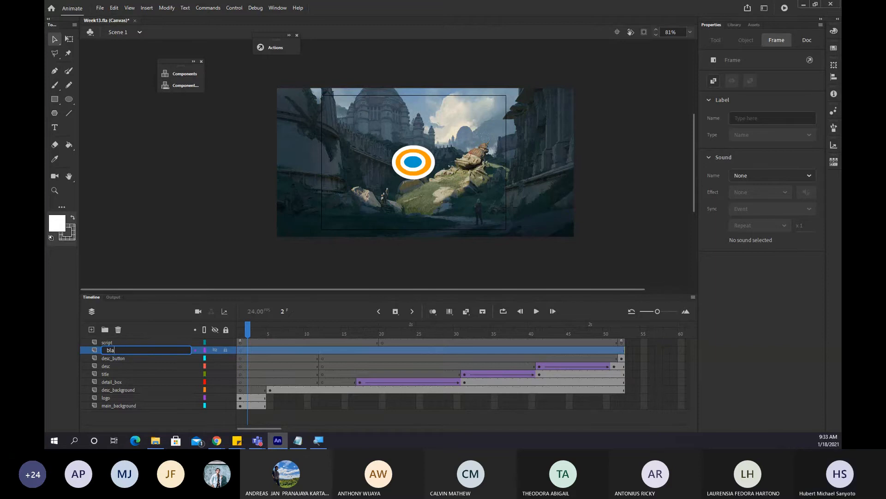
pyautogui.write('cck_rec')
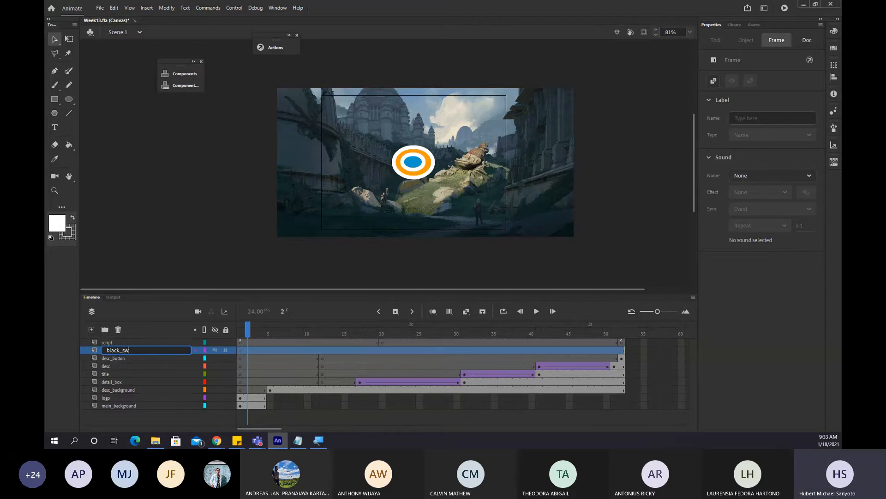
pyautogui.write('t')
pyautogui.press('Return')
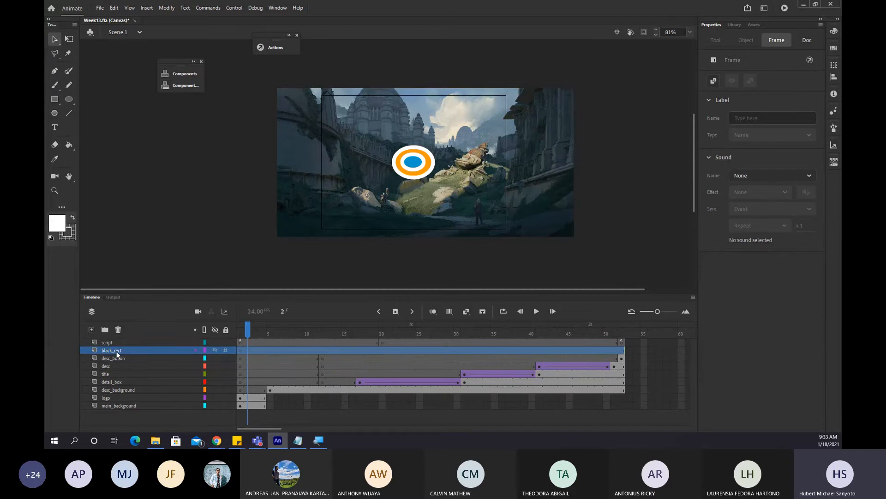
# Draw a borderless black rectangle about 989 × 513 px on frame 1 of black_rect, covering the whole stage.
pyautogui.click(270, 333)
pyautogui.click(247, 333)
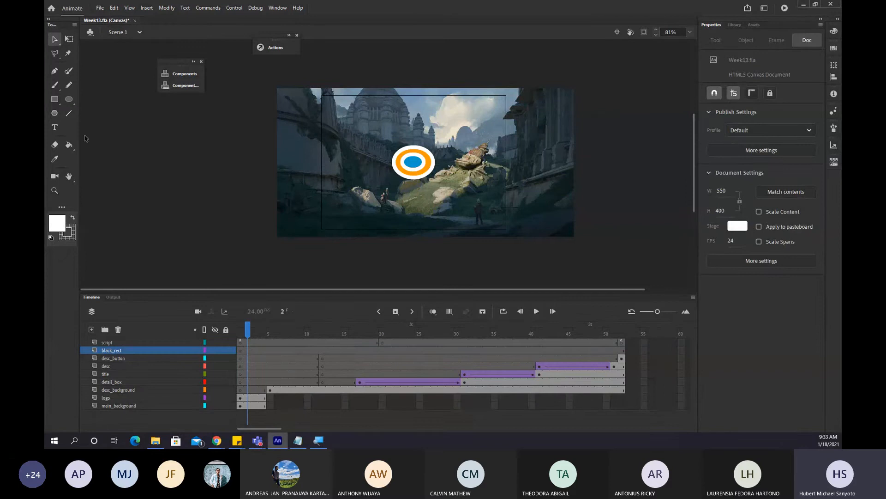
pyautogui.click(239, 351)
pyautogui.press('r')
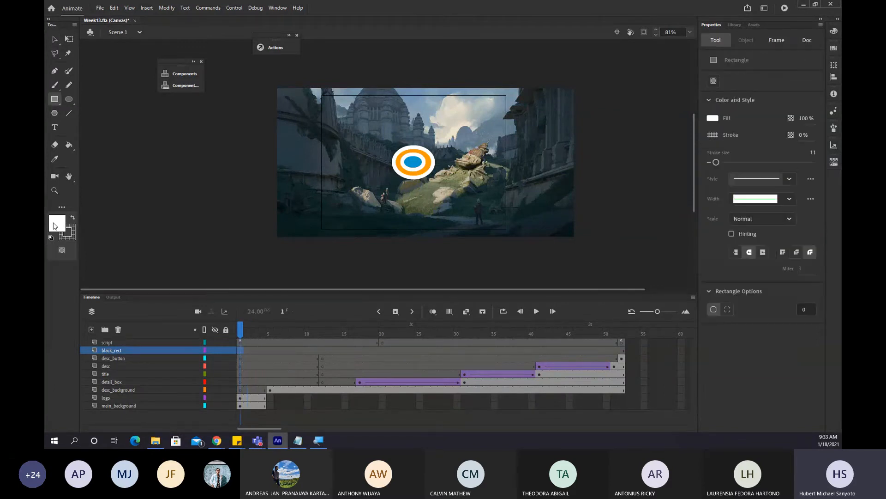
pyautogui.click(55, 225)
pyautogui.click(81, 249)
pyautogui.moveTo(263, 73); pyautogui.dragTo(595, 244)
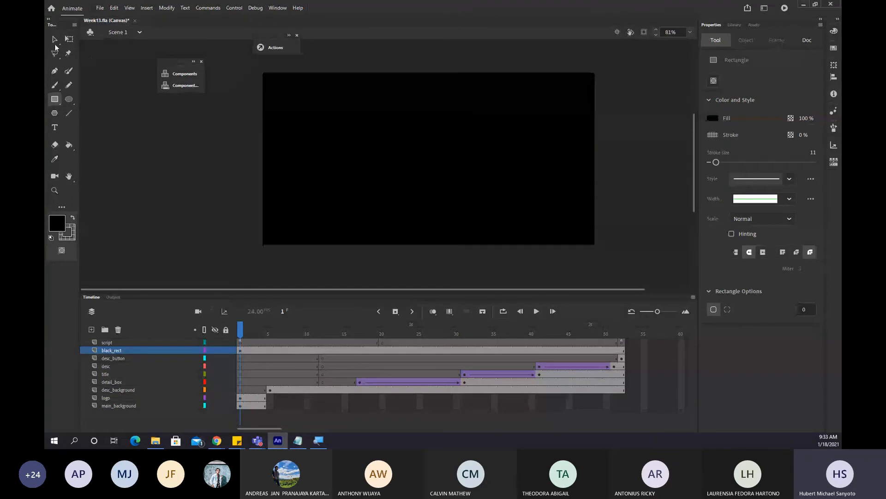
pyautogui.click(54, 41)
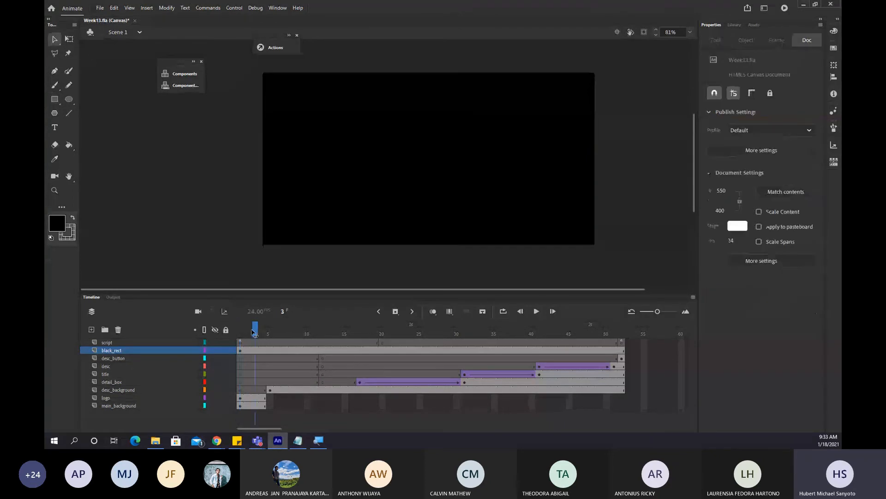
# Examine how the black rectangle covers the frames around the change from the main background to the description background.
pyautogui.moveTo(240, 334); pyautogui.dragTo(245, 339)
pyautogui.click(378, 151)
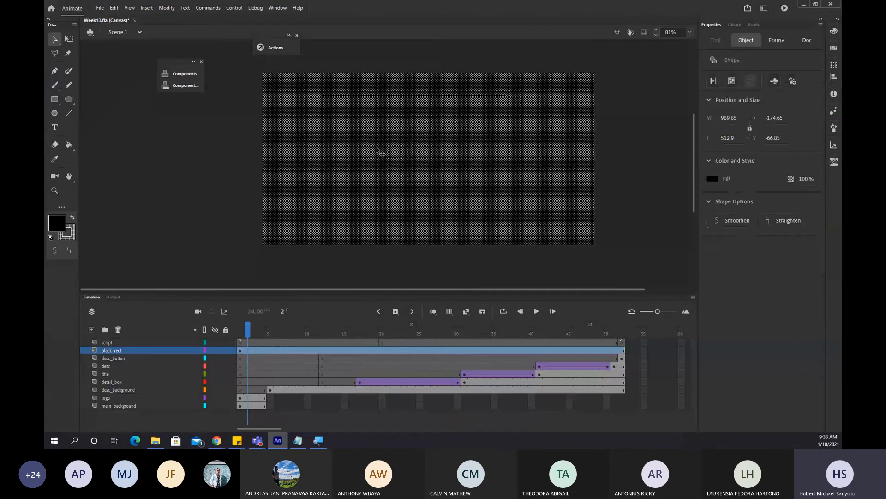
pyautogui.click(264, 340)
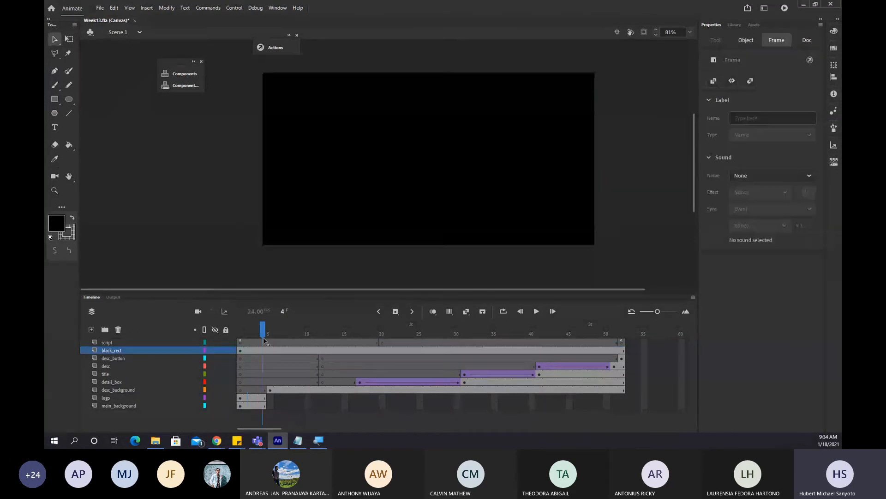
pyautogui.moveTo(264, 340); pyautogui.dragTo(270, 344)
pyautogui.click(287, 192)
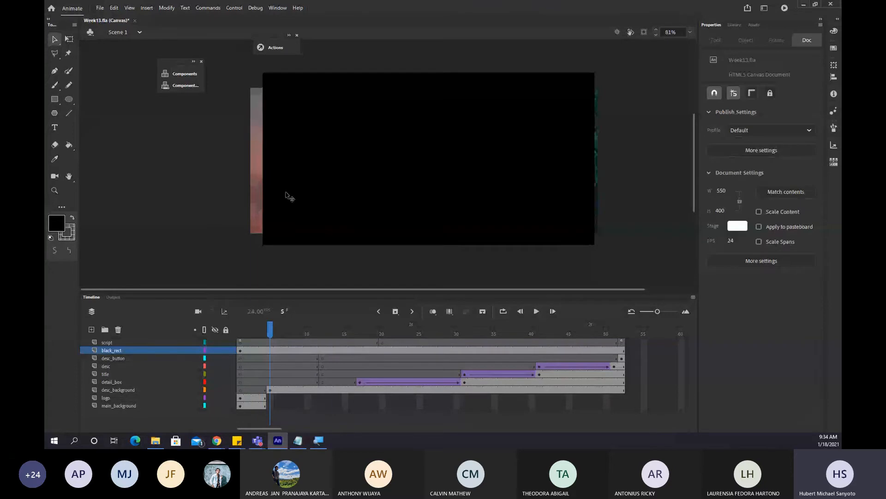
pyautogui.moveTo(270, 339); pyautogui.dragTo(292, 340)
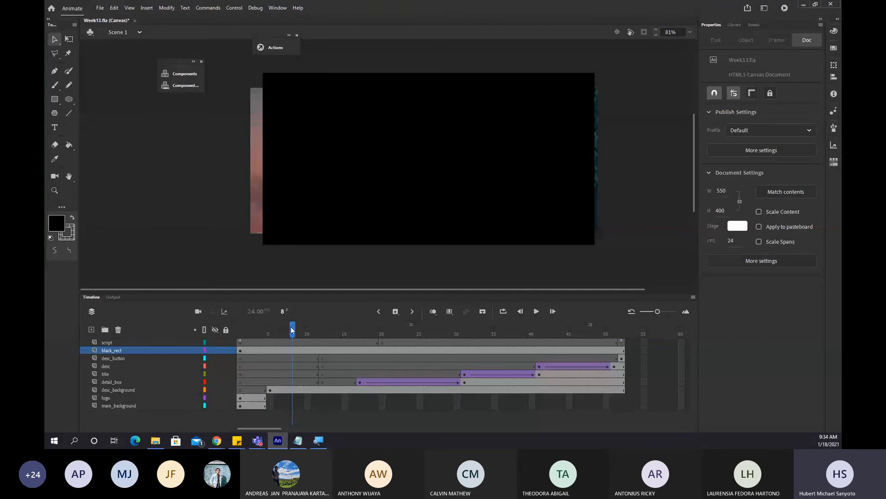
pyautogui.moveTo(293, 331)
pyautogui.mouseDown()
pyautogui.moveTo(248, 332)
pyautogui.moveTo(300, 333)
pyautogui.mouseUp()
pyautogui.press('Return')
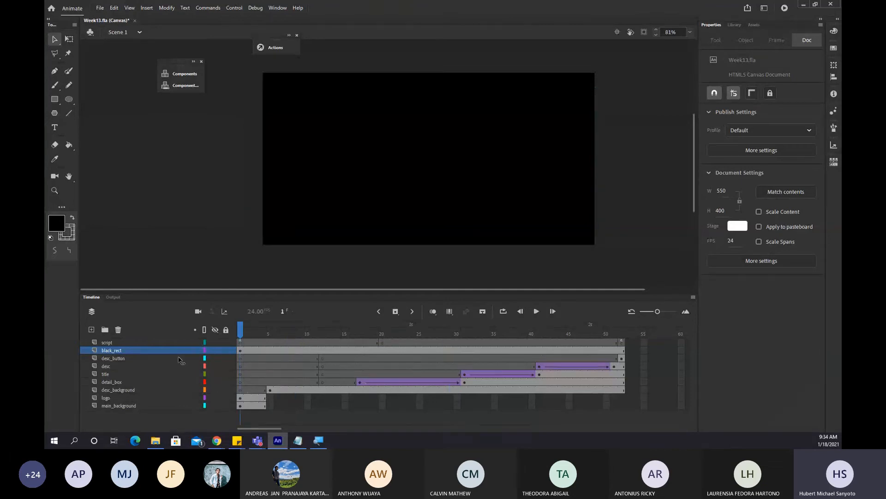
# Move the black_rect layer's starting keyframe to frame 2 and save the document.
pyautogui.click(247, 338)
pyautogui.doubleClick(244, 350)
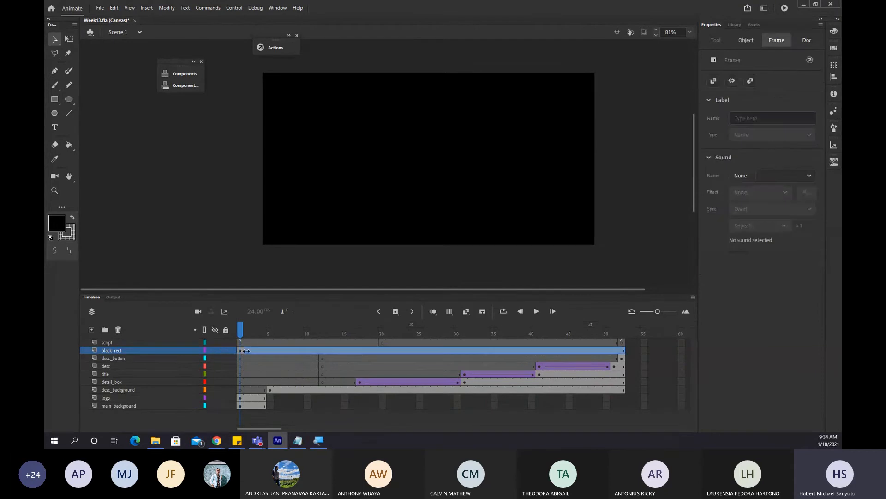
pyautogui.click(247, 350)
pyautogui.click(241, 333)
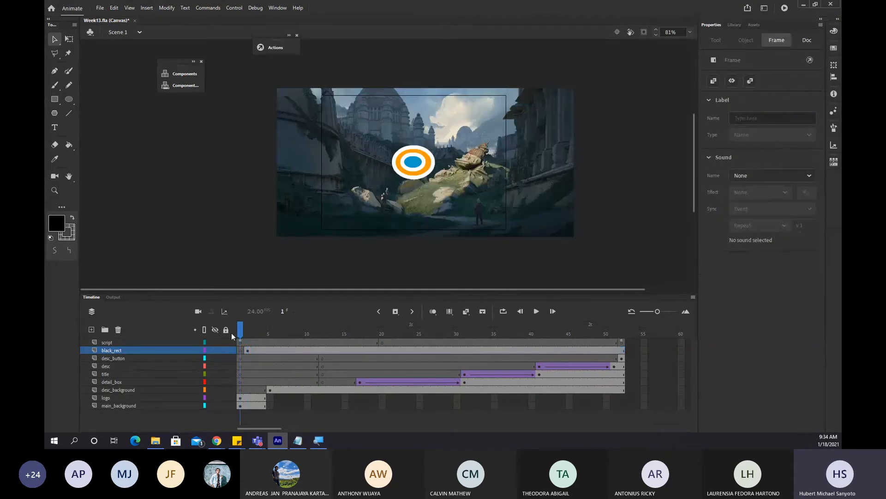
pyautogui.hotkey('ctrl', 's')
# Move the start of the desc_background layer's span to frame 12.
pyautogui.click(248, 332)
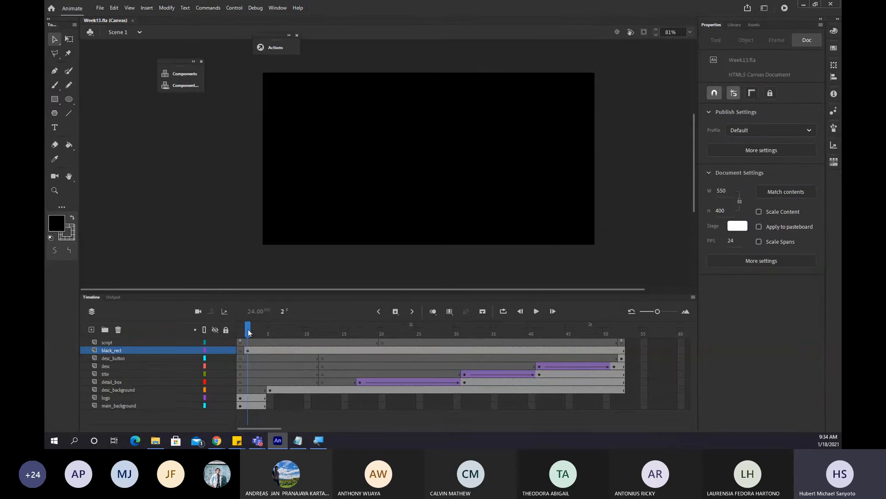
pyautogui.moveTo(250, 330); pyautogui.dragTo(306, 338)
pyautogui.click(272, 389)
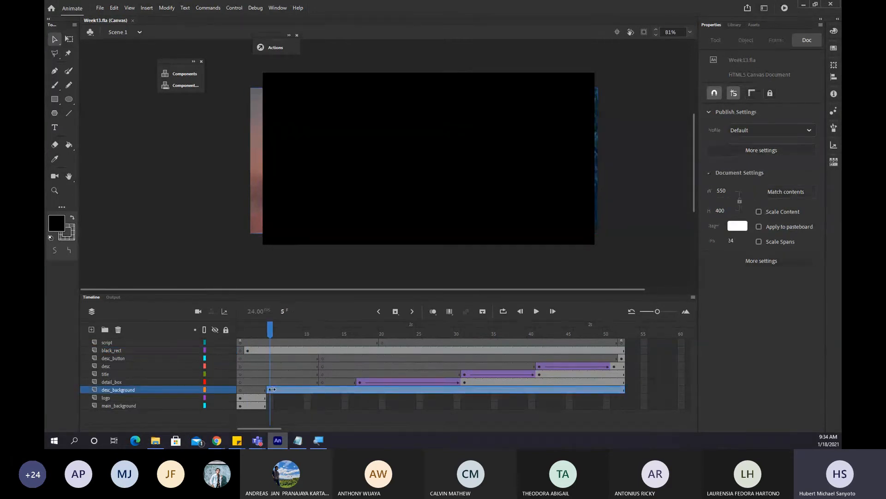
pyautogui.moveTo(273, 389); pyautogui.dragTo(322, 389)
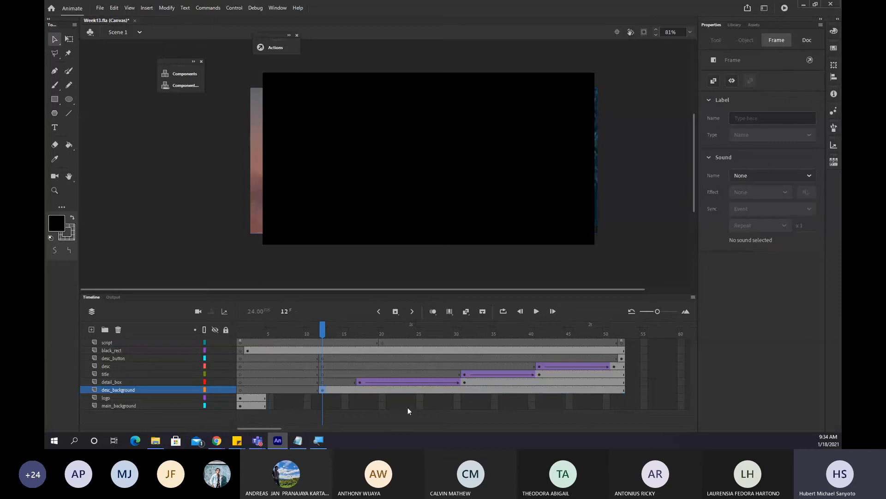
pyautogui.click(304, 342)
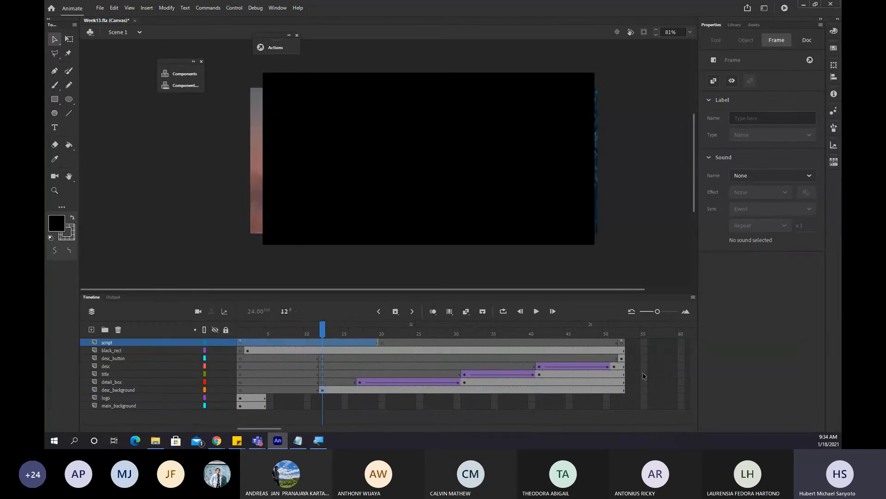
pyautogui.moveTo(624, 397)
pyautogui.mouseDown()
pyautogui.moveTo(389, 356)
pyautogui.moveTo(640, 389)
pyautogui.mouseUp()
pyautogui.hotkey('ctrl', 'z')
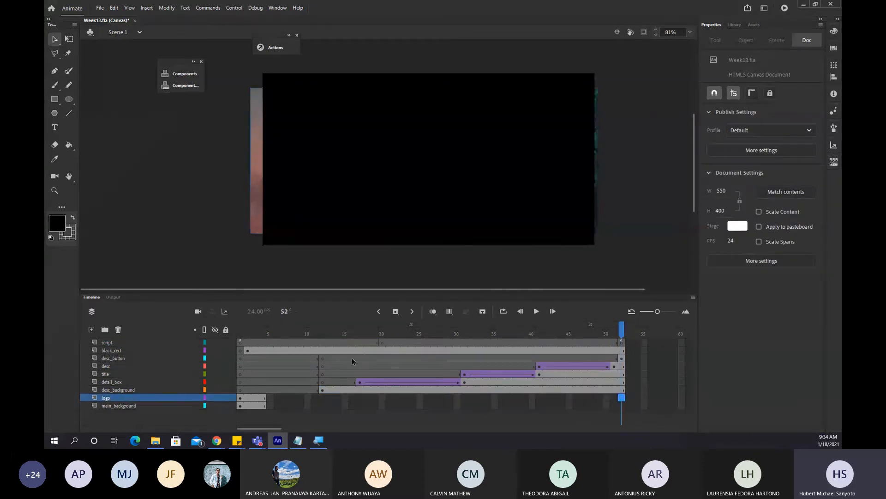
pyautogui.moveTo(323, 358); pyautogui.dragTo(421, 376)
pyautogui.hotkey('ctrl', 'z')
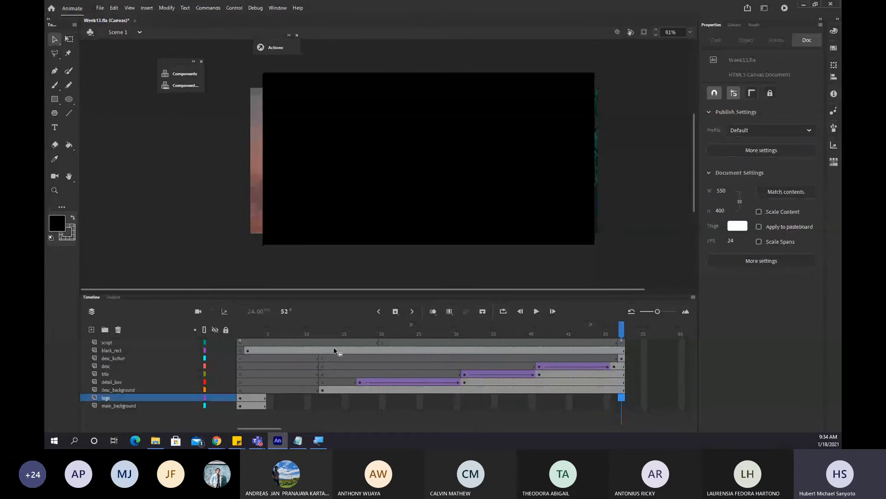
# Try to shift the desc_button through desc_background frame spans along the timeline and shorten the desc_background span.
pyautogui.click(323, 390)
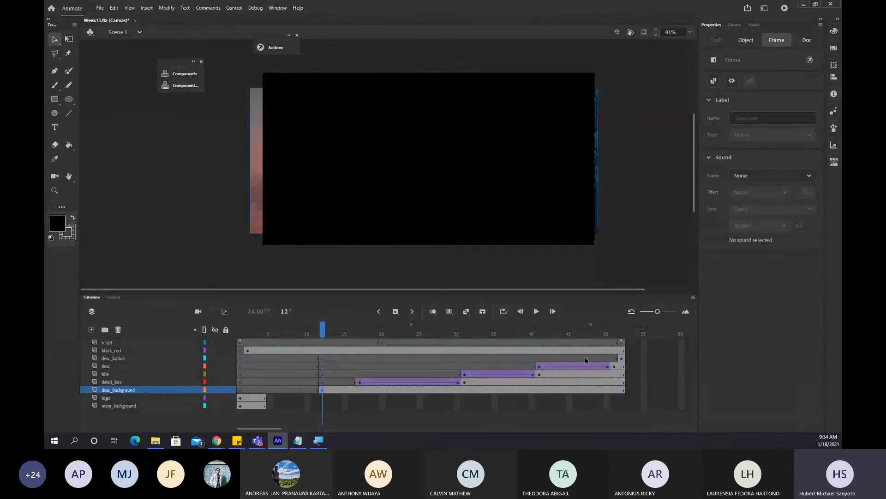
pyautogui.click(146, 358)
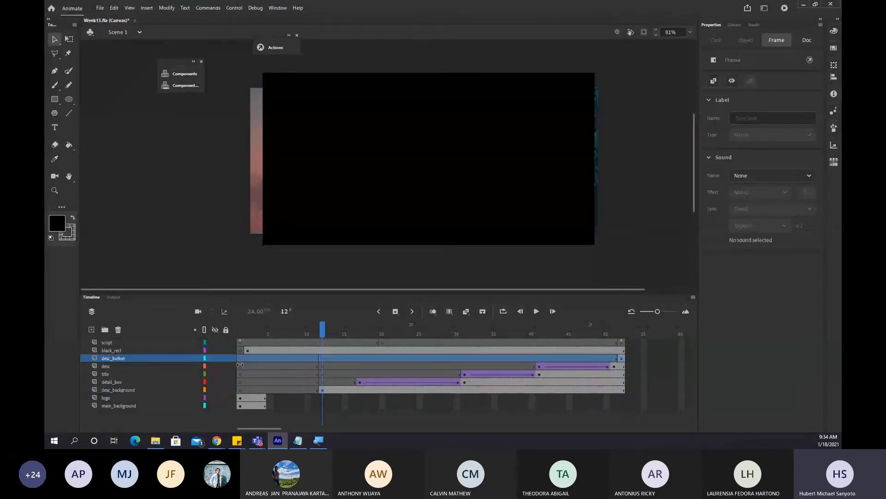
pyautogui.keyDown('shift'); pyautogui.click(333, 390); pyautogui.keyUp('shift')
pyautogui.moveTo(334, 395)
pyautogui.mouseDown()
pyautogui.moveTo(297, 395)
pyautogui.moveTo(350, 392)
pyautogui.mouseUp()
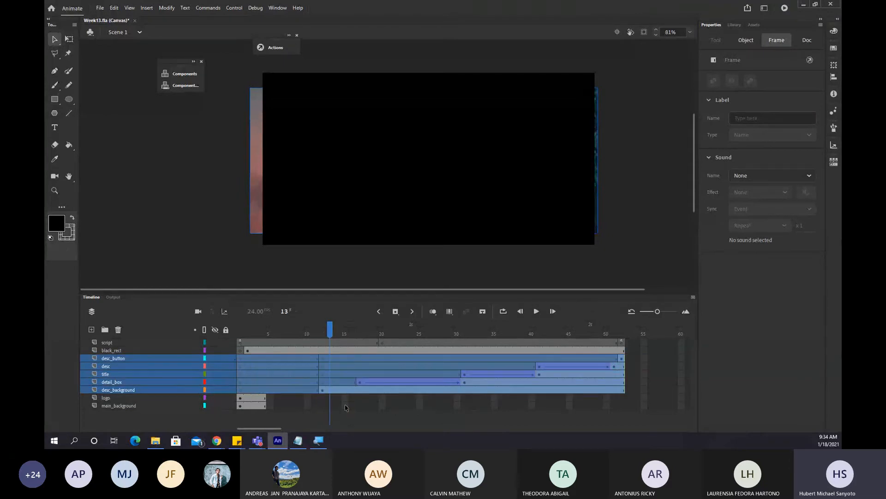
pyautogui.click(345, 405)
pyautogui.click(321, 358)
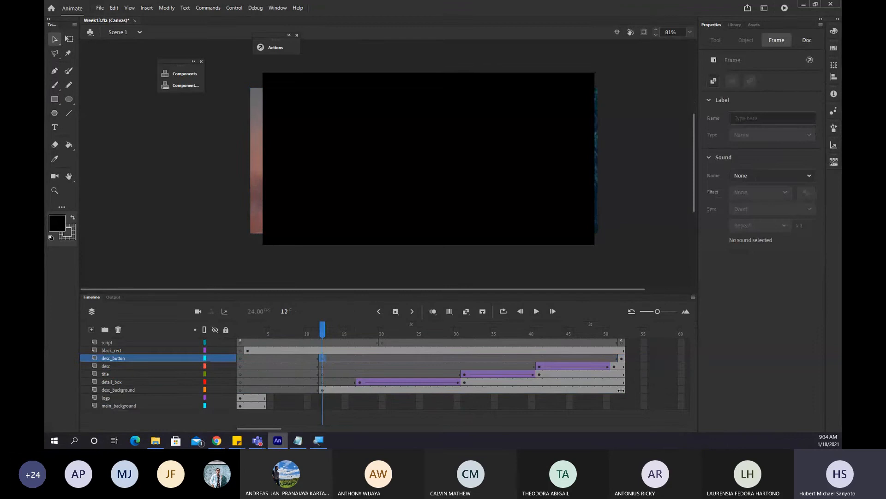
pyautogui.moveTo(619, 389); pyautogui.dragTo(383, 389)
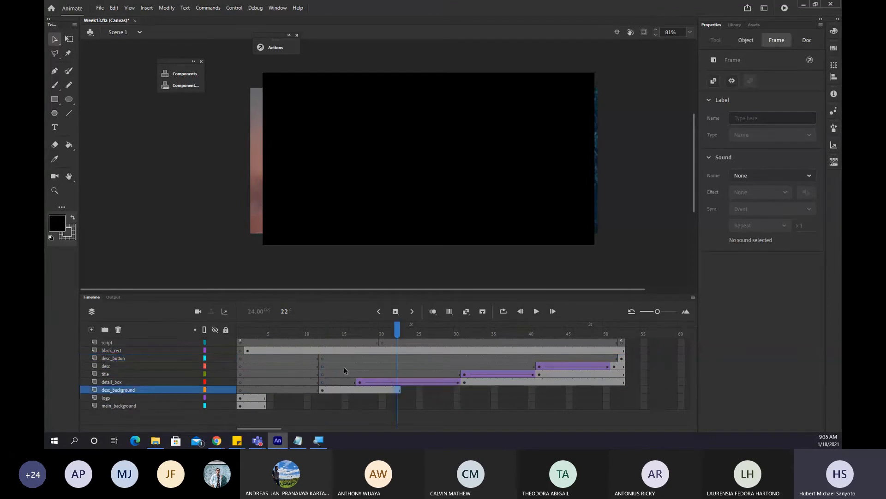
pyautogui.hotkey('ctrl', 'z')
pyautogui.moveTo(329, 361); pyautogui.dragTo(268, 352)
pyautogui.click(300, 390)
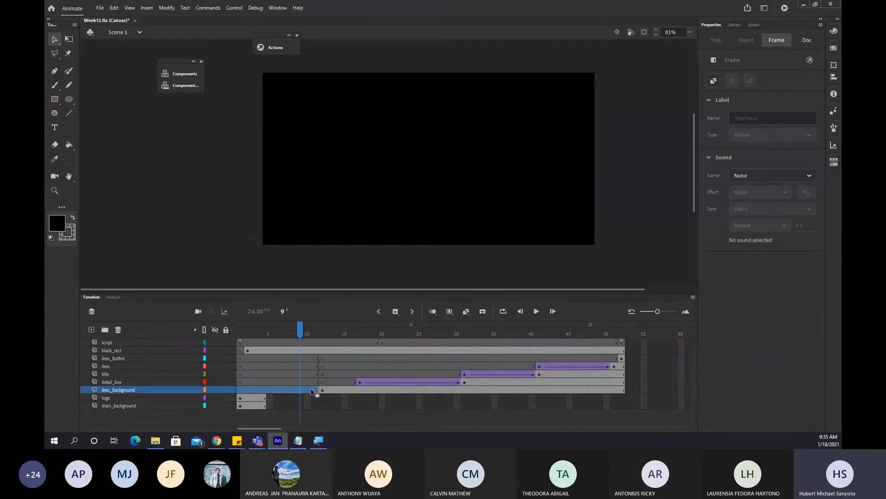
pyautogui.click(241, 360)
pyautogui.click(250, 368)
pyautogui.click(240, 357)
pyautogui.click(237, 357)
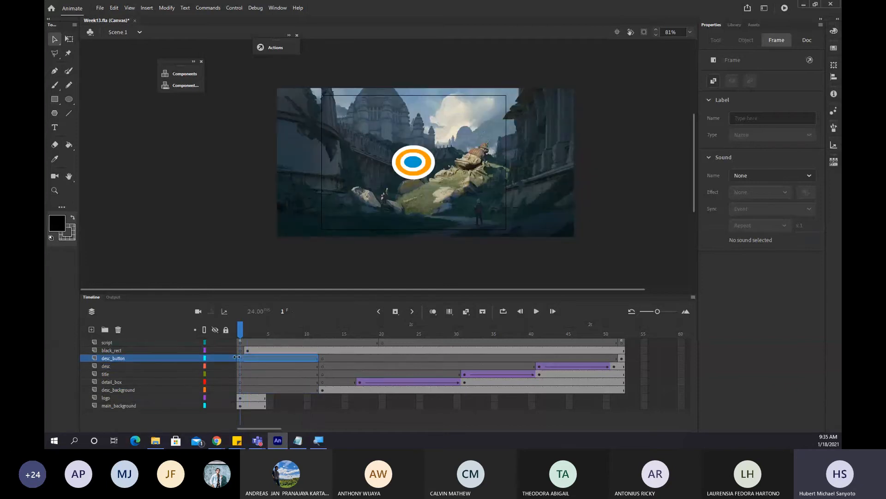
pyautogui.click(451, 315)
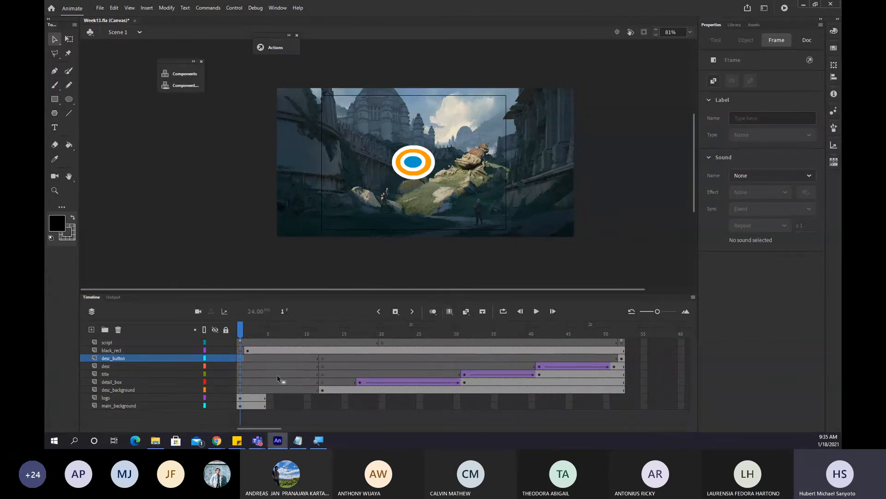
pyautogui.click(268, 390)
pyautogui.click(263, 390)
pyautogui.click(272, 391)
pyautogui.click(309, 396)
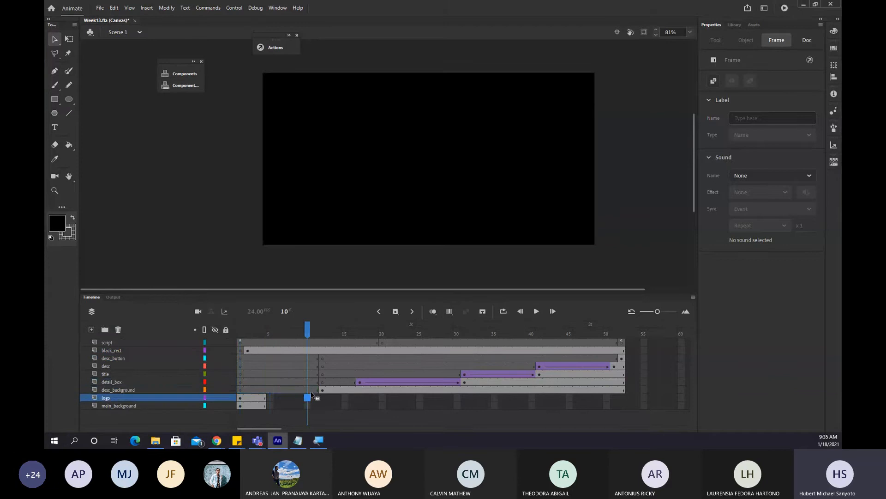
pyautogui.click(314, 389)
pyautogui.click(278, 336)
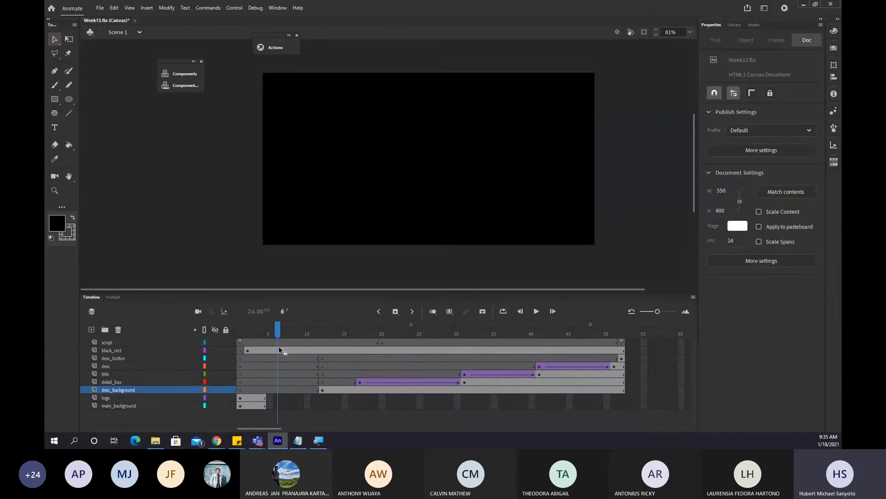
pyautogui.click(299, 390)
pyautogui.click(308, 390)
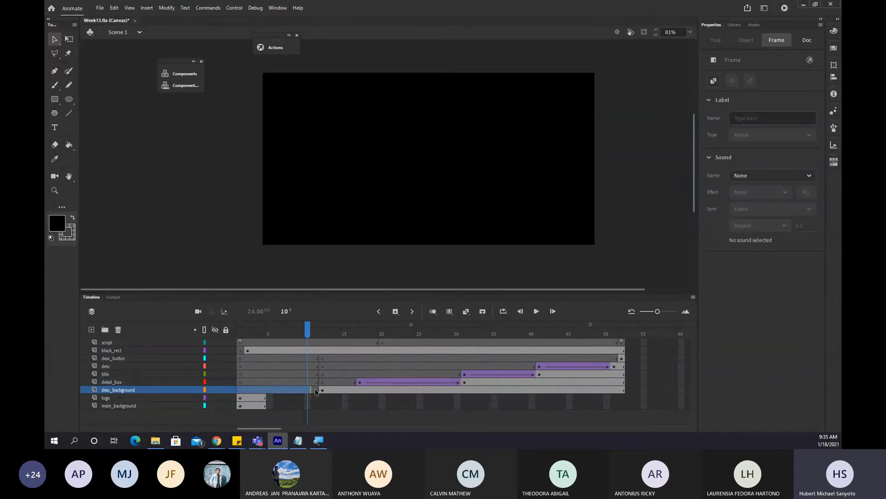
pyautogui.click(314, 366)
pyautogui.click(315, 390)
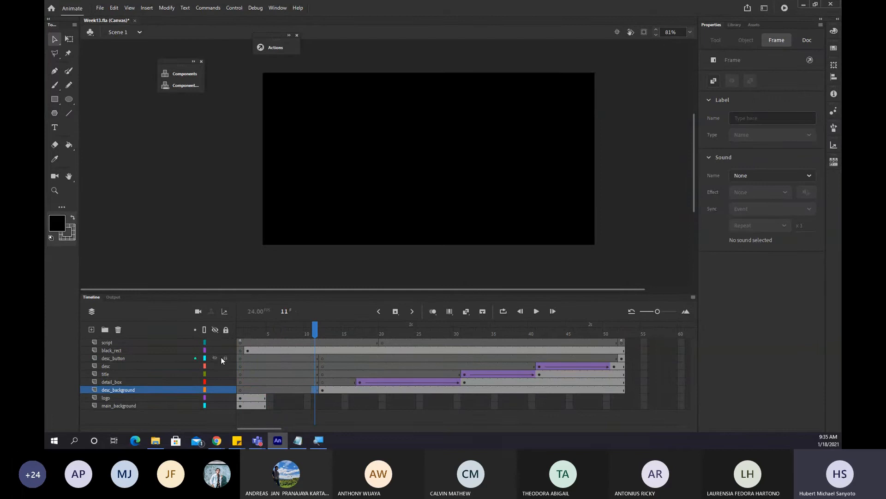
# Remove the empty frames 1 to 11 from the desc_button, desc, title, detail_box and desc_background layers.
pyautogui.keyDown('shift'); pyautogui.click(242, 356); pyautogui.keyUp('shift')
pyautogui.keyDown('shift'); pyautogui.click(241, 365); pyautogui.keyUp('shift')
pyautogui.keyDown('shift'); pyautogui.click(241, 382); pyautogui.keyUp('shift')
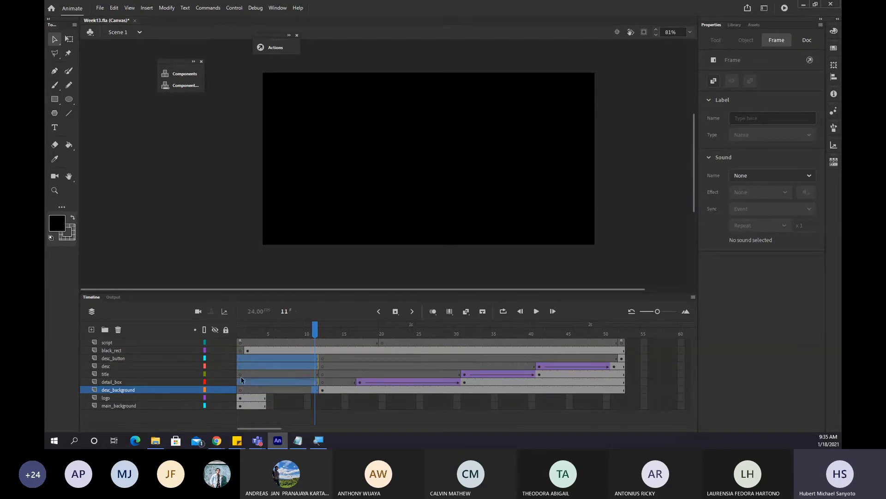
pyautogui.keyDown('shift'); pyautogui.click(239, 390); pyautogui.keyUp('shift')
pyautogui.keyDown('shift'); pyautogui.click(238, 374); pyautogui.keyUp('shift')
pyautogui.rightClick(239, 374)
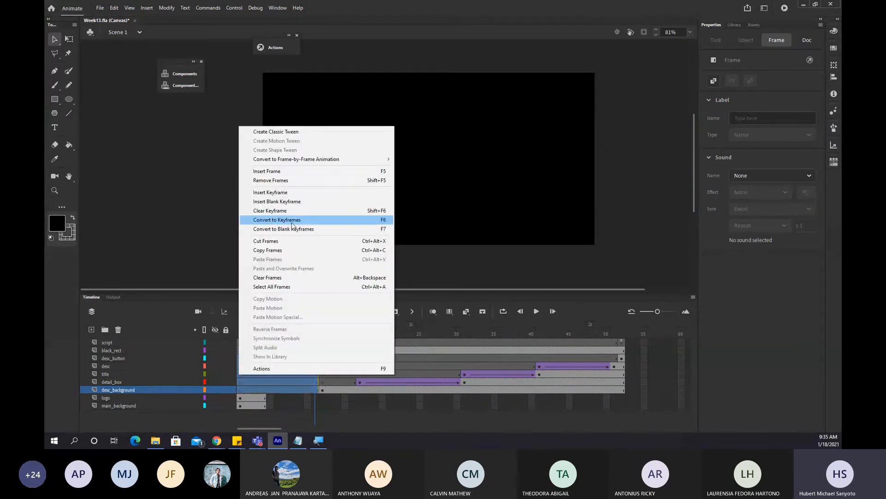
pyautogui.click(278, 180)
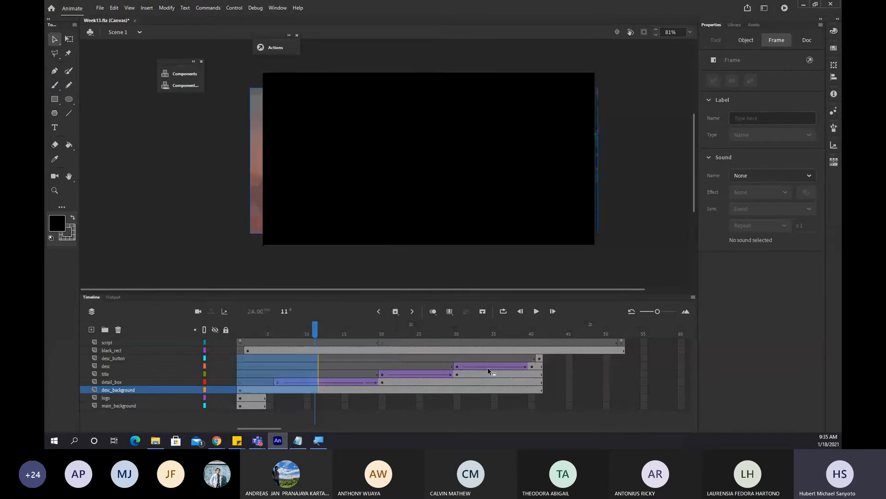
# Shift the desc_button through desc_background layers' frames so the description content starts at frame 5.
pyautogui.click(542, 382)
pyautogui.click(539, 389)
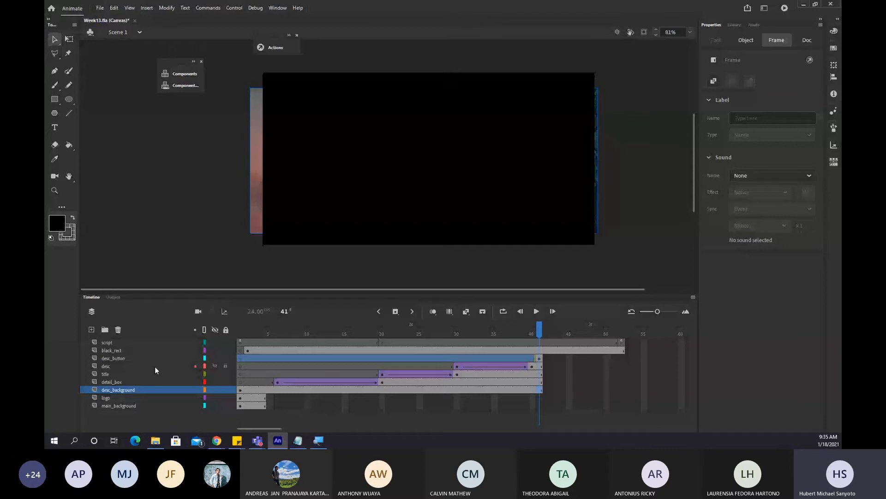
pyautogui.moveTo(278, 358); pyautogui.dragTo(306, 393)
pyautogui.click(312, 414)
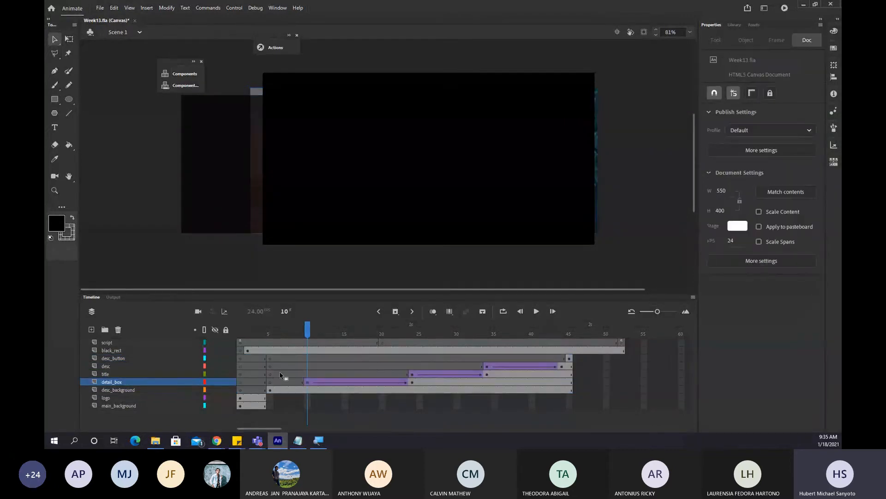
# Insert a keyframe at frame 8 of the black_rect layer and save the document.
pyautogui.click(291, 358)
pyautogui.click(298, 336)
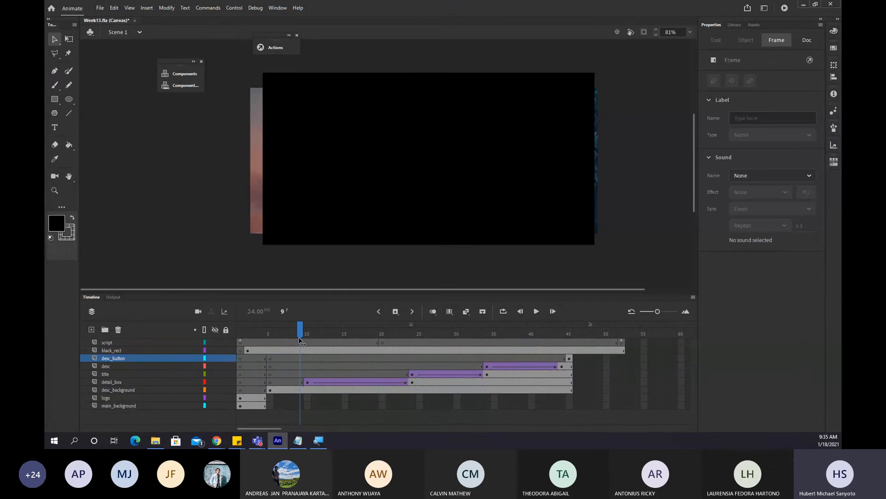
pyautogui.click(293, 334)
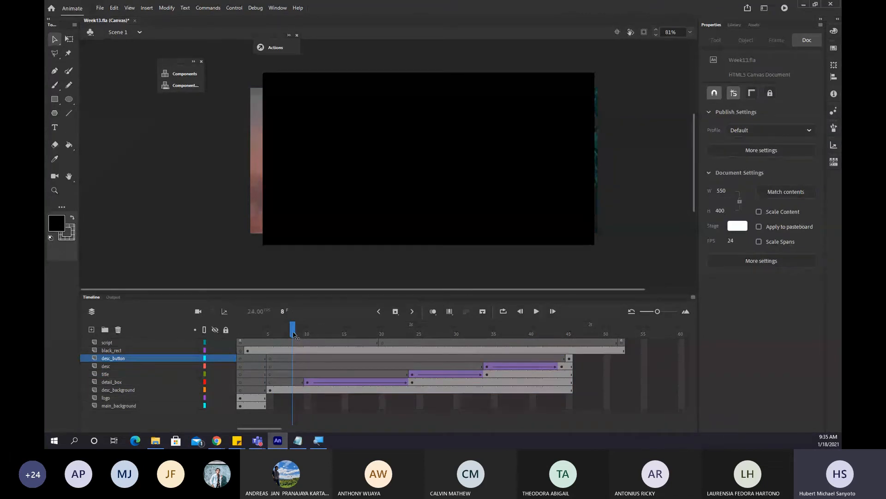
pyautogui.click(289, 351)
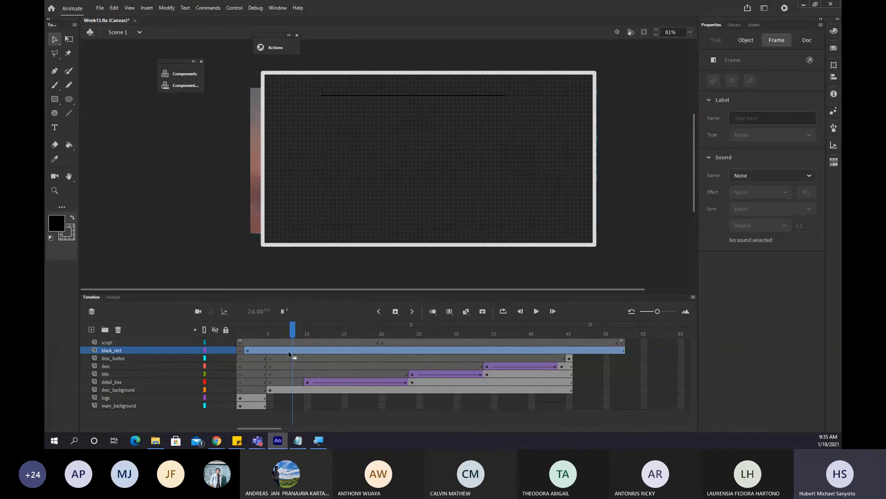
pyautogui.press('F6')
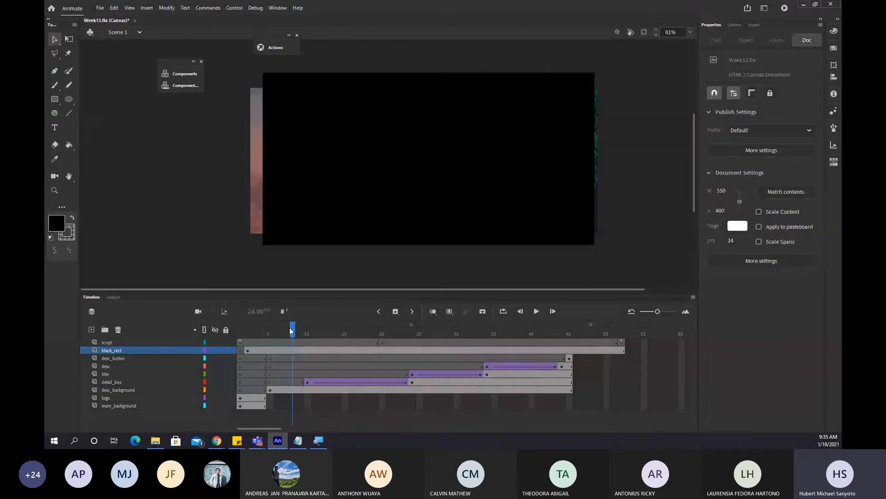
pyautogui.click(306, 374)
pyautogui.hotkey('ctrl', 's')
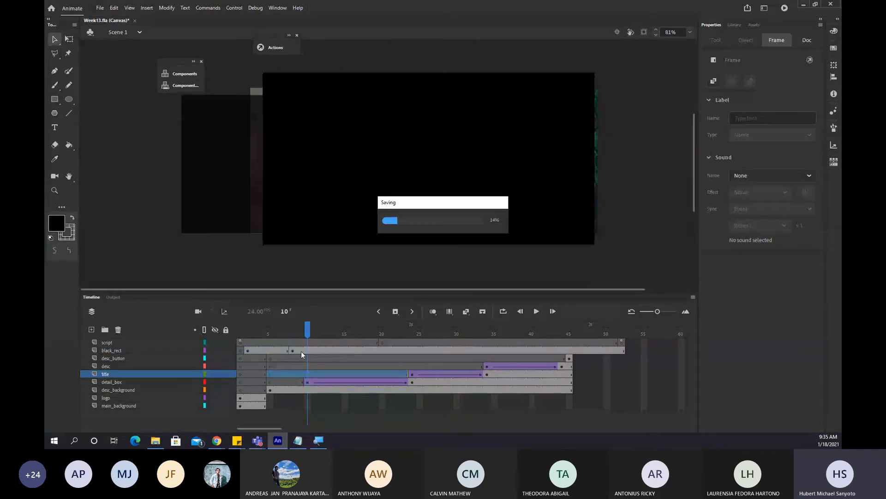
# Remove all black_rect frames after frame 8.
pyautogui.moveTo(624, 350); pyautogui.dragTo(301, 351)
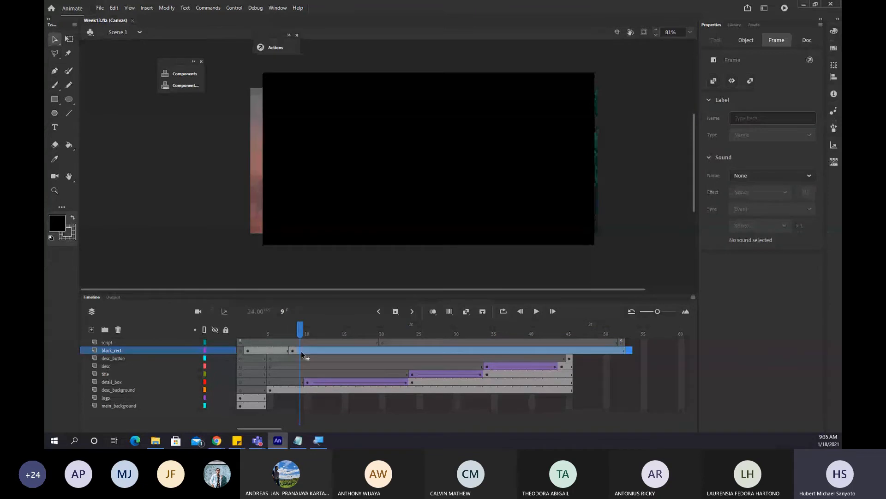
pyautogui.rightClick(301, 351)
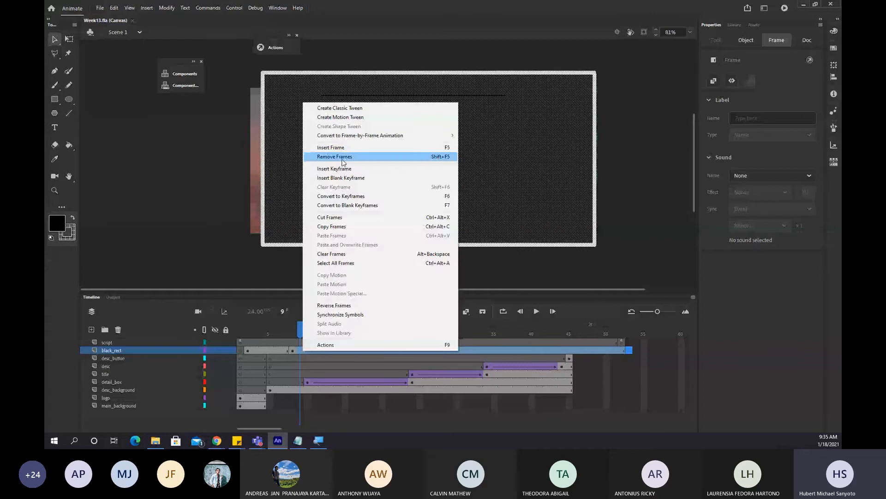
pyautogui.click(336, 156)
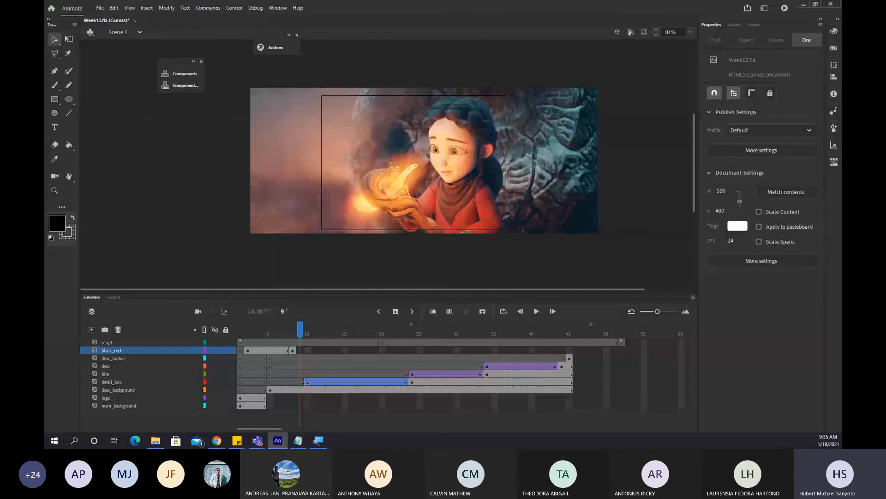
# Insert a keyframe at frame 5 of the black_rect layer and save the document.
pyautogui.click(269, 334)
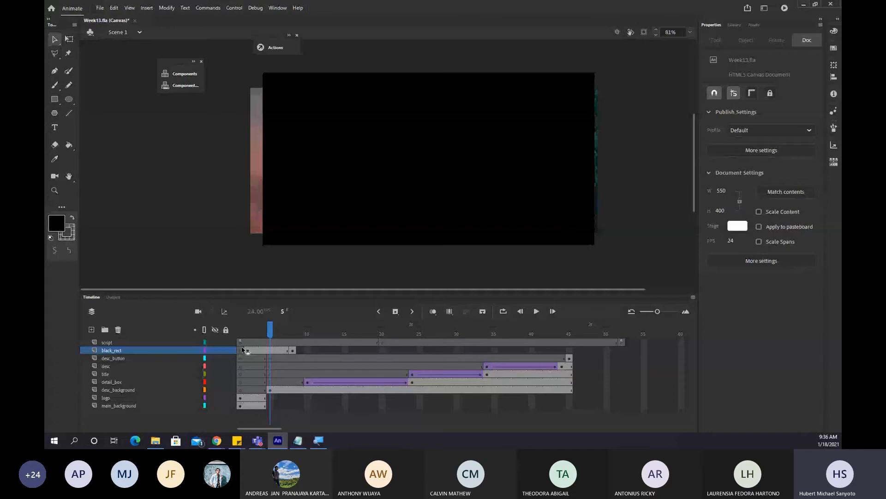
pyautogui.hotkey('ctrl', 's')
pyautogui.click(249, 351)
pyautogui.moveTo(249, 351); pyautogui.dragTo(259, 352)
pyautogui.hotkey('ctrl', 'z')
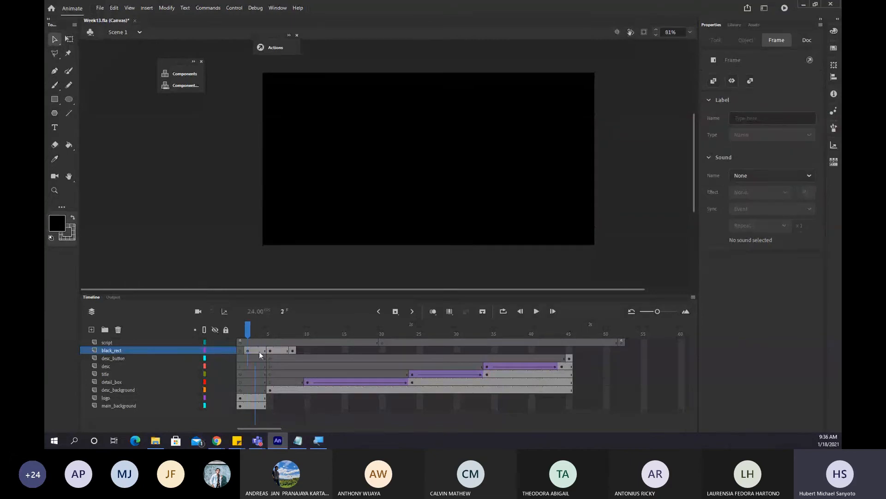
# Create classic tweens between the black_rect keyframes at frames 2, 5 and 8, converting the rectangle to a symbol.
pyautogui.rightClick(259, 351)
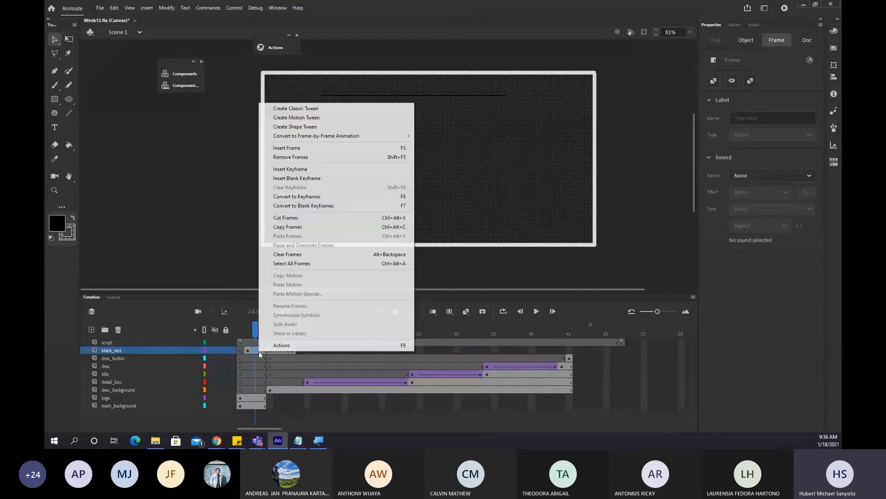
pyautogui.click(295, 108)
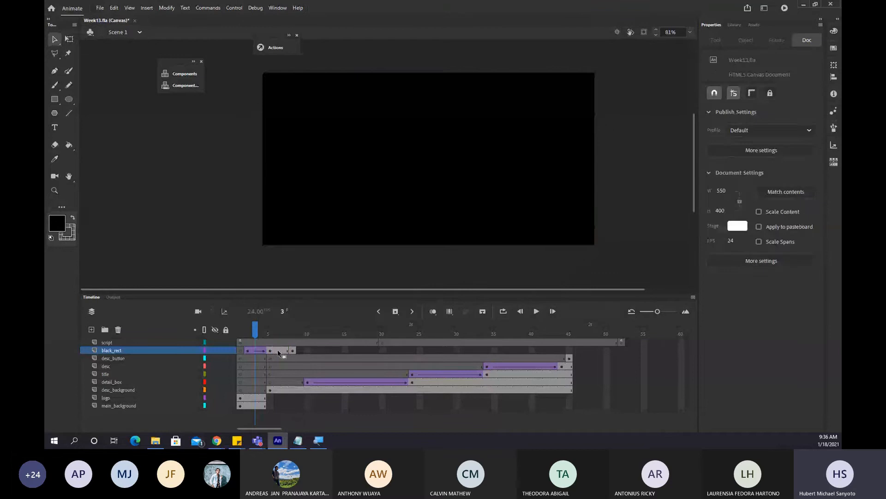
pyautogui.rightClick(278, 351)
pyautogui.click(324, 117)
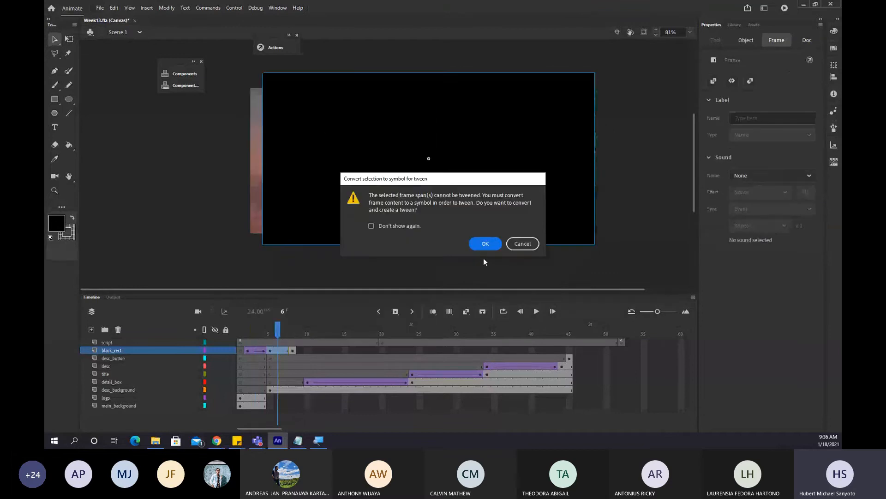
pyautogui.click(483, 243)
# Apply an Alpha color effect of 0% to the black rectangle on frame 2.
pyautogui.click(248, 333)
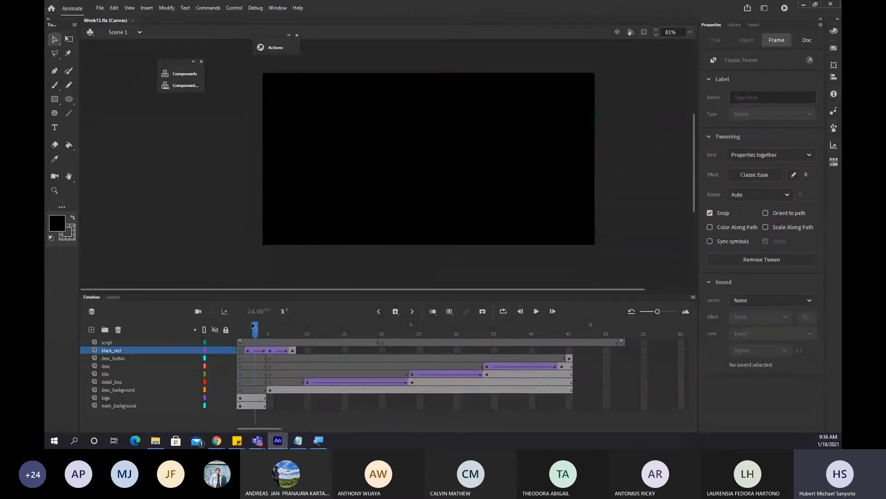
pyautogui.click(417, 192)
pyautogui.click(742, 194)
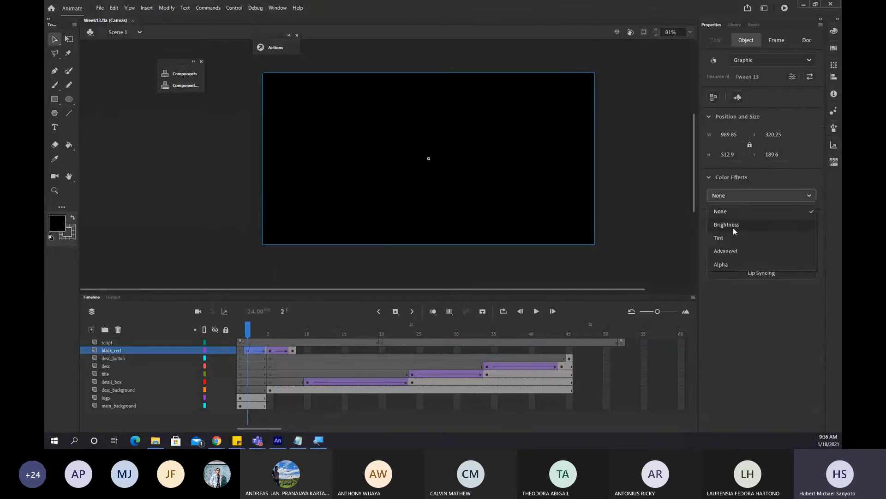
pyautogui.click(723, 261)
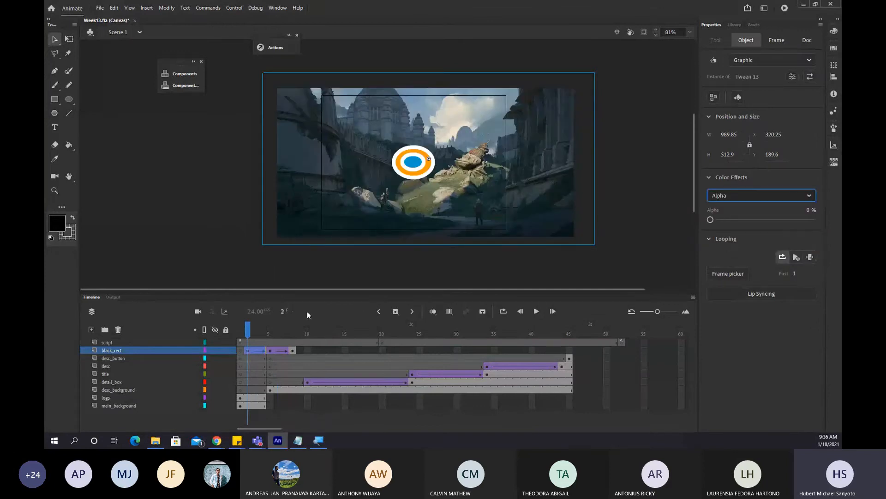
# Apply an Alpha color effect of 0% to the black rectangle on frame 8.
pyautogui.moveTo(248, 331); pyautogui.dragTo(287, 335)
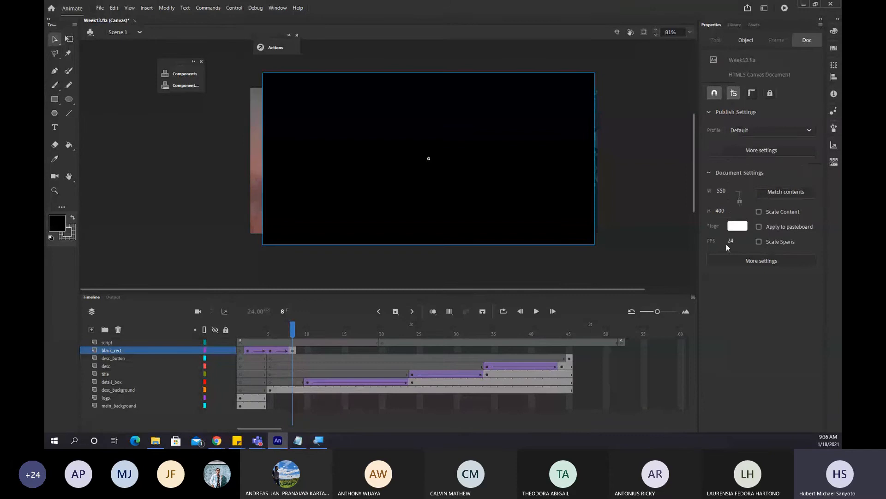
pyautogui.click(293, 349)
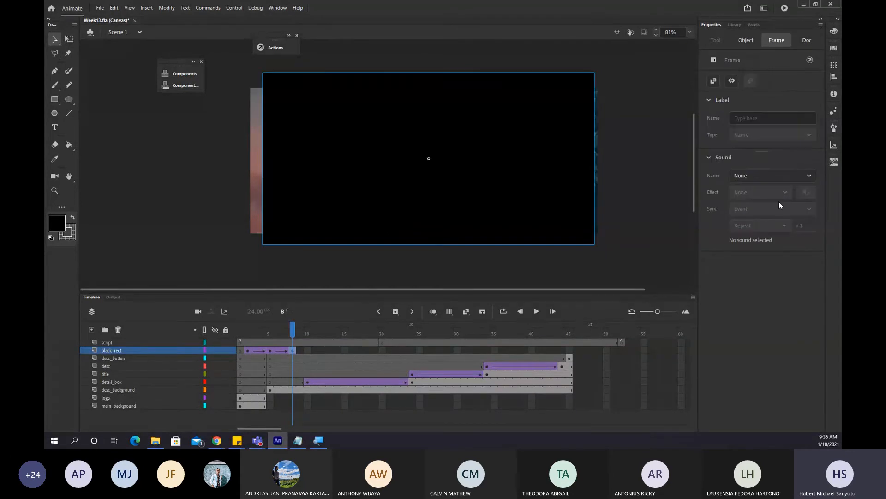
pyautogui.click(478, 192)
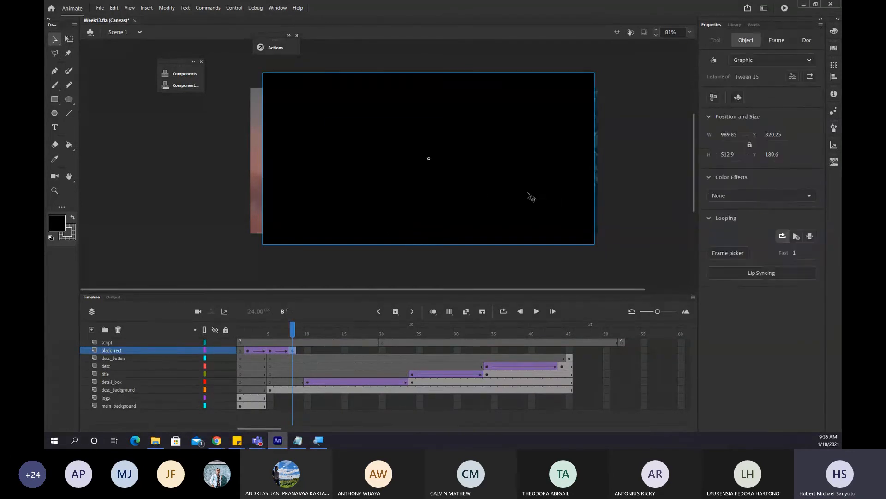
pyautogui.click(754, 196)
pyautogui.click(735, 265)
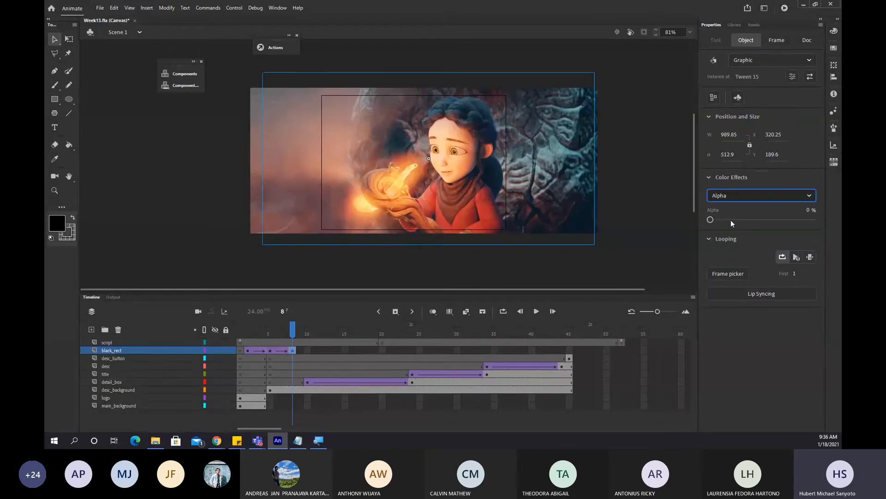
# Test the movie in the browser, play the fade from the logo button, and return to the timeline.
pyautogui.moveTo(292, 328); pyautogui.dragTo(240, 328)
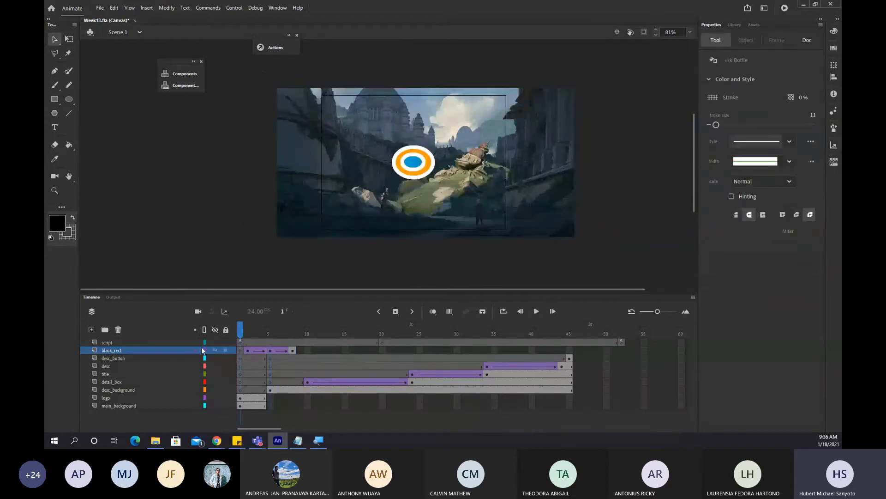
pyautogui.hotkey('ctrl', 'Return')
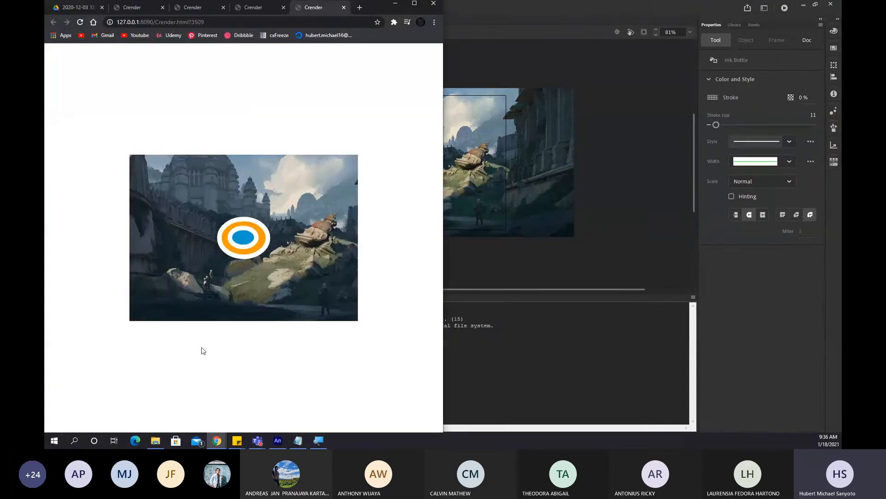
pyautogui.click(232, 255)
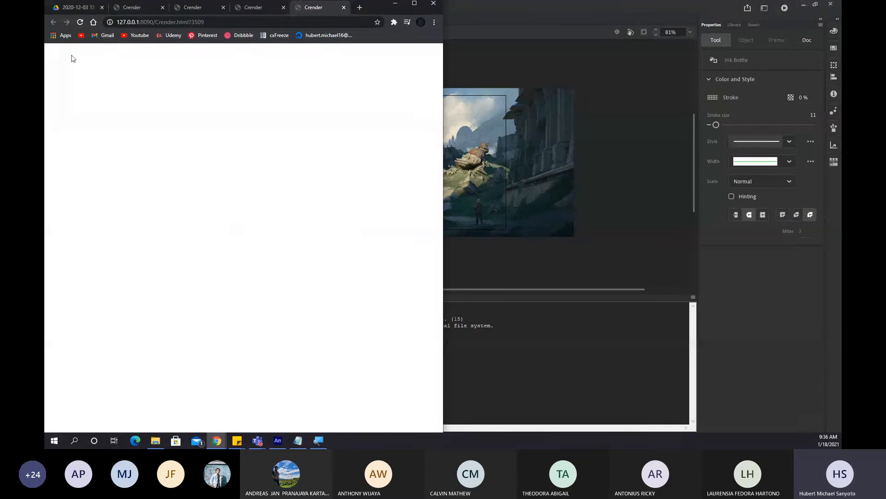
pyautogui.click(344, 8)
pyautogui.click(395, 3)
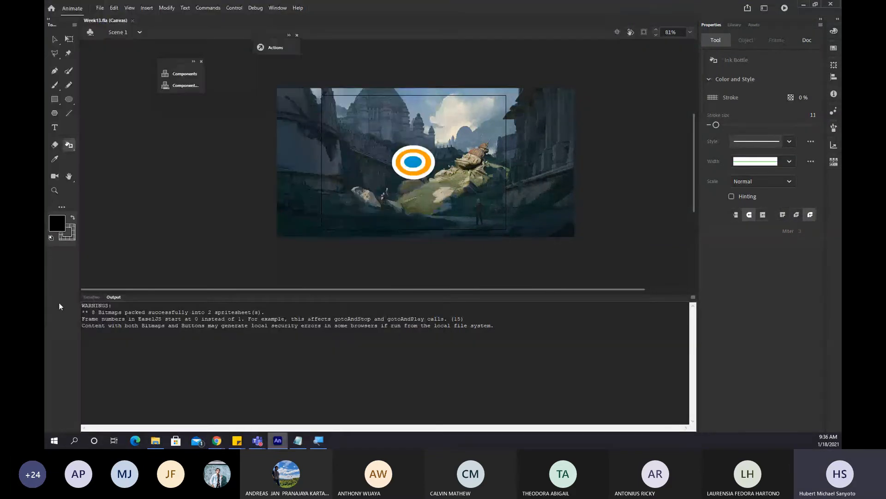
pyautogui.click(91, 297)
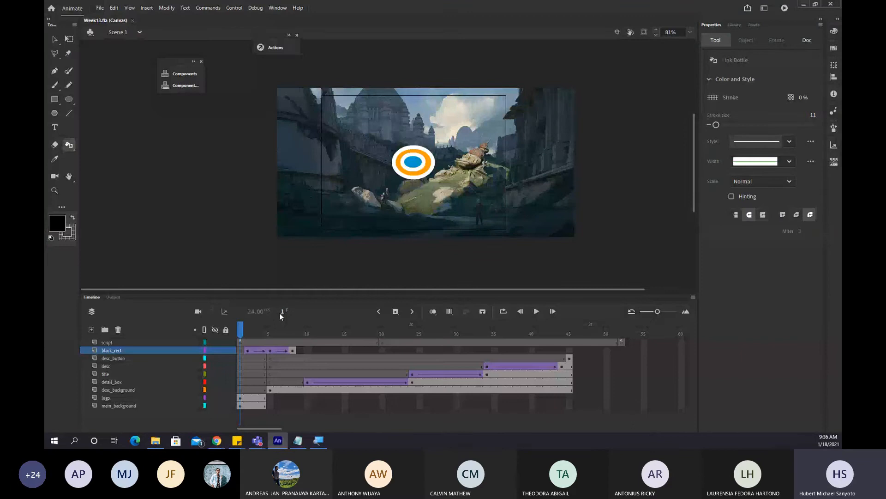
# Shift the frames of layers desc_button through desc_background four frames later, and make desc_background start at frame 7.
pyautogui.click(569, 342)
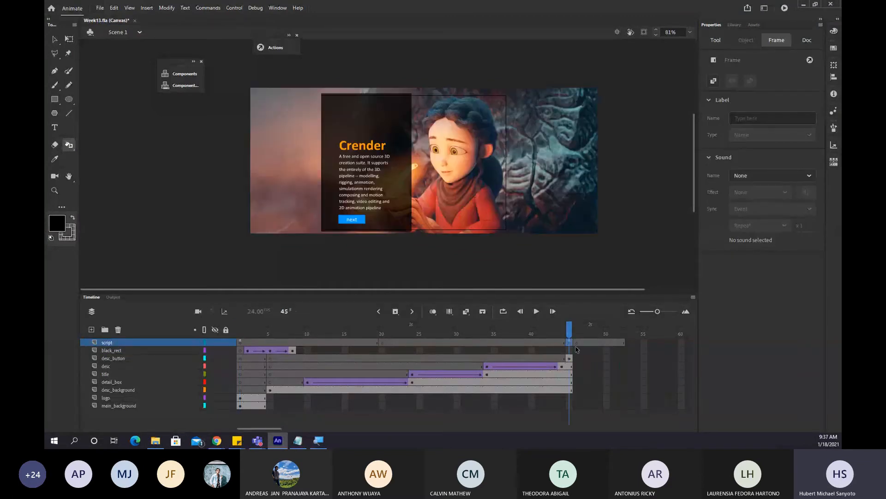
pyautogui.click(253, 329)
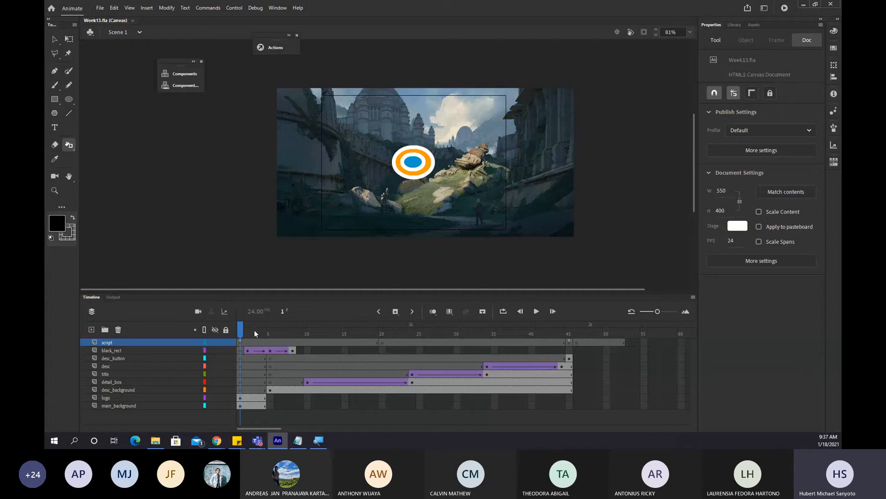
pyautogui.click(263, 334)
pyautogui.moveTo(263, 333); pyautogui.dragTo(281, 352)
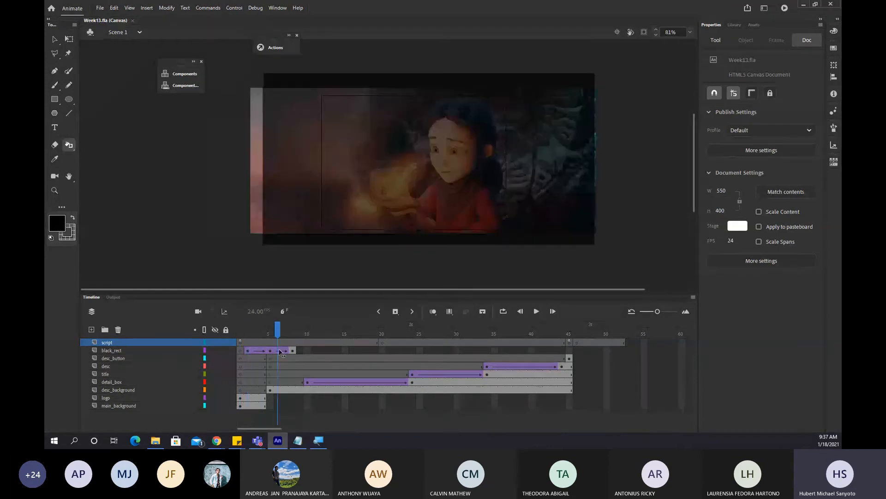
pyautogui.click(270, 390)
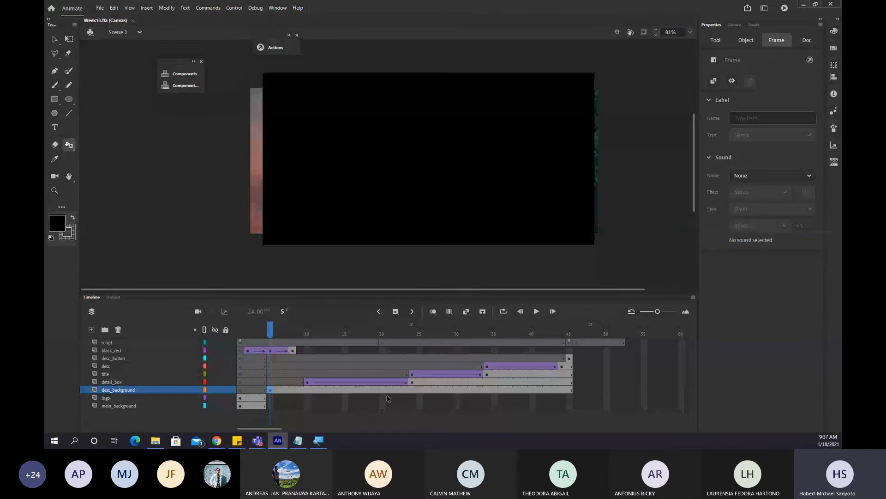
pyautogui.click(164, 365)
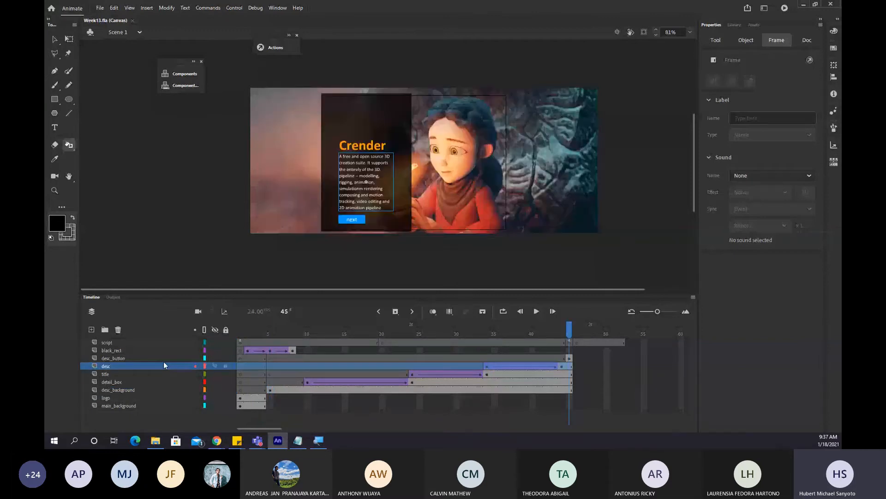
pyautogui.click(164, 360)
pyautogui.keyDown('shift'); pyautogui.click(148, 390); pyautogui.keyUp('shift')
pyautogui.moveTo(288, 393); pyautogui.dragTo(308, 392)
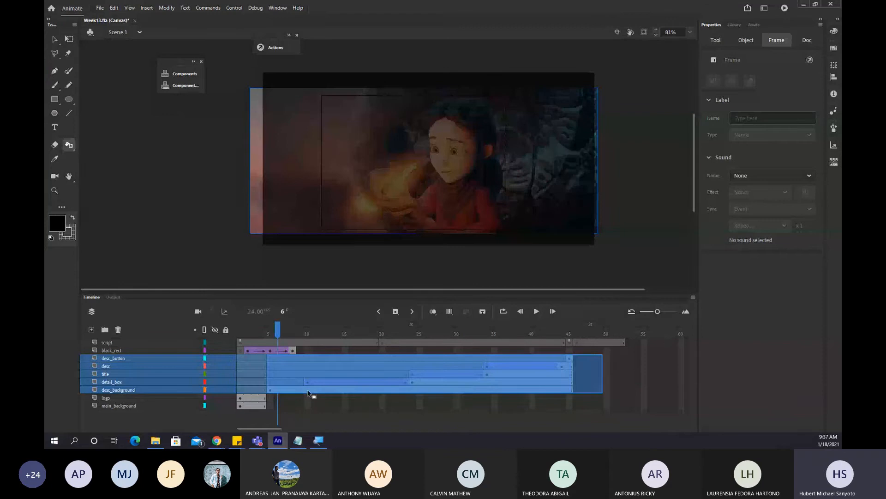
pyautogui.click(301, 390)
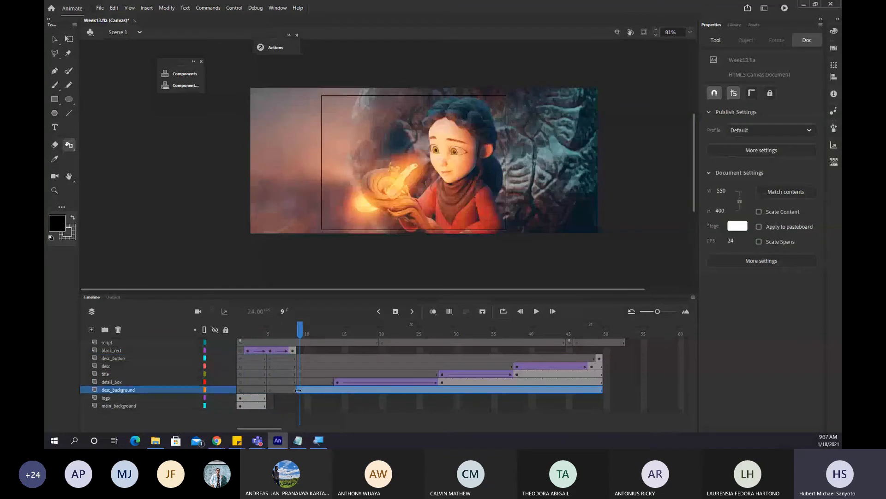
pyautogui.click(285, 405)
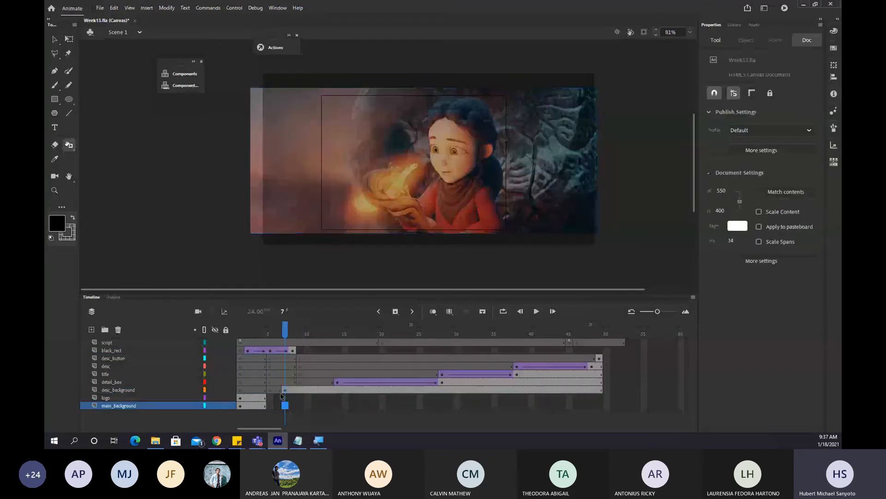
pyautogui.click(284, 397)
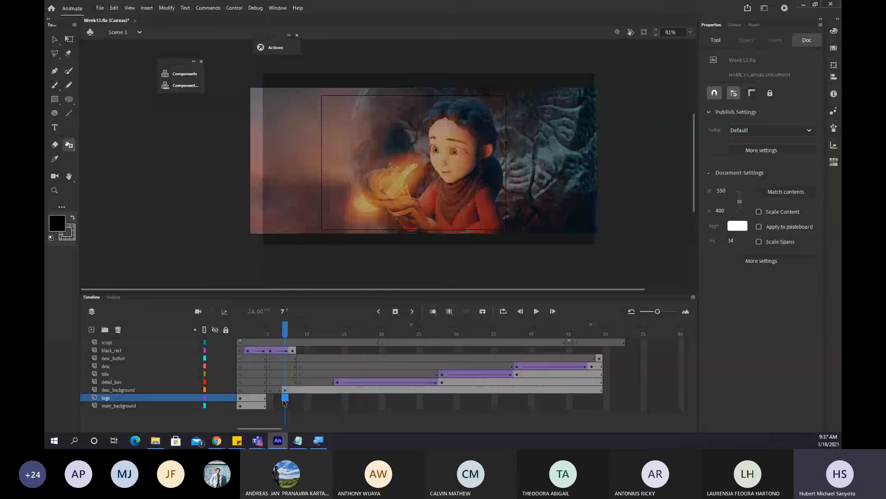
pyautogui.press('F5')
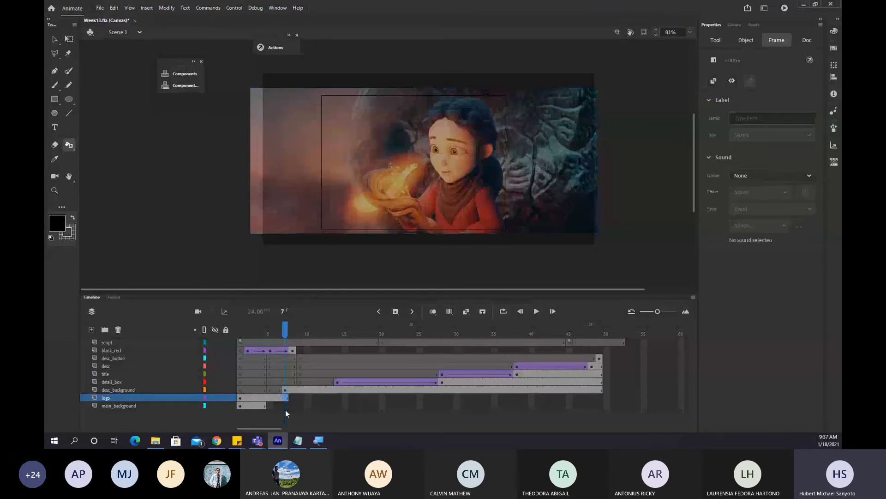
pyautogui.hotkey('ctrl', 'z')
# Extend the logo and main_background layers to frame 6.
pyautogui.click(279, 400)
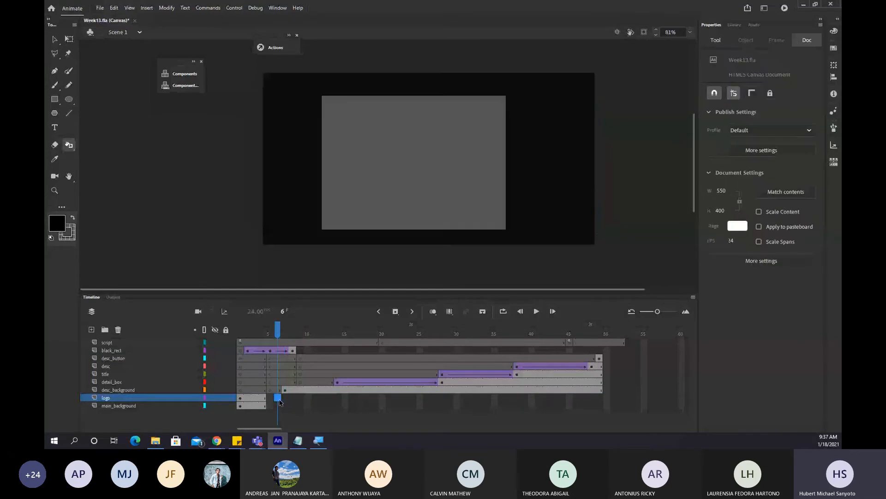
pyautogui.press('F5')
pyautogui.click(278, 406)
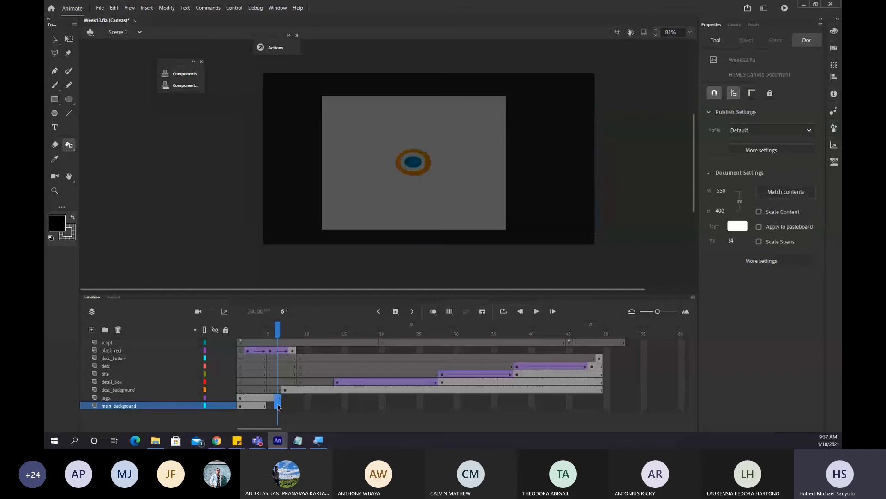
pyautogui.press('F5')
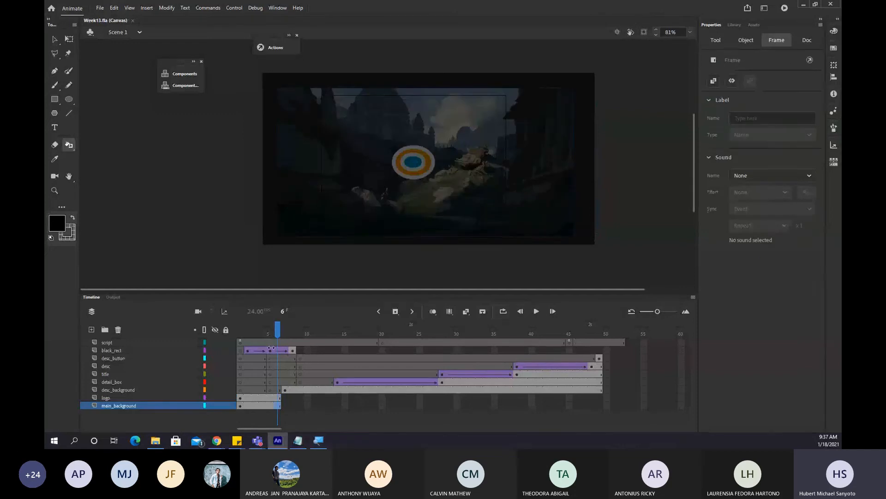
# Move the middle and last black_rect keyframes to frames 7 and 12, and save the document.
pyautogui.click(271, 350)
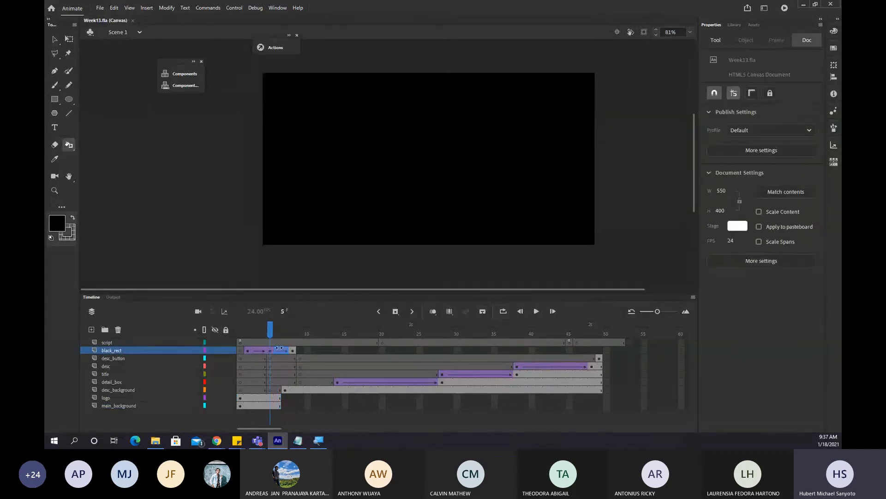
pyautogui.moveTo(281, 348); pyautogui.dragTo(315, 347)
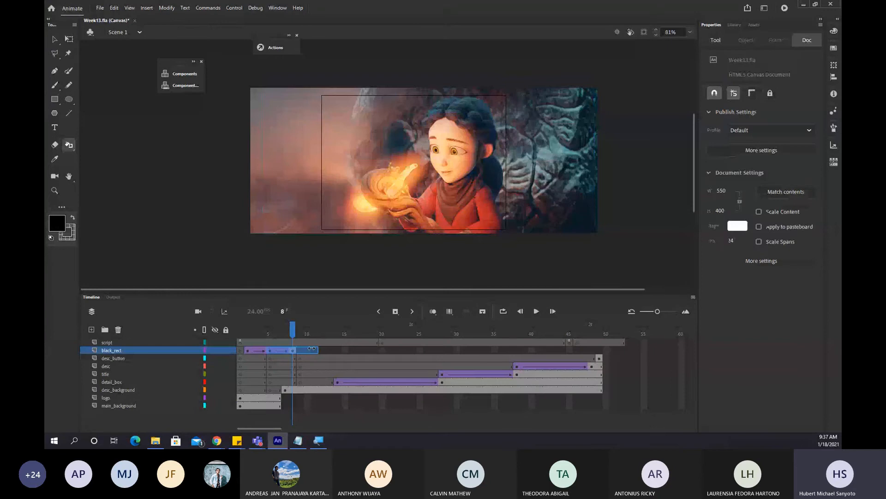
pyautogui.click(271, 350)
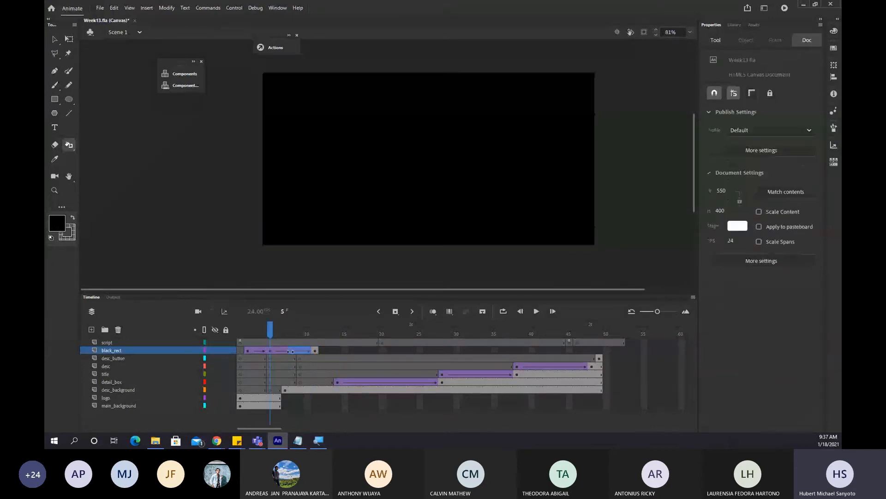
pyautogui.click(285, 350)
pyautogui.hotkey('ctrl', 's')
pyautogui.click(315, 350)
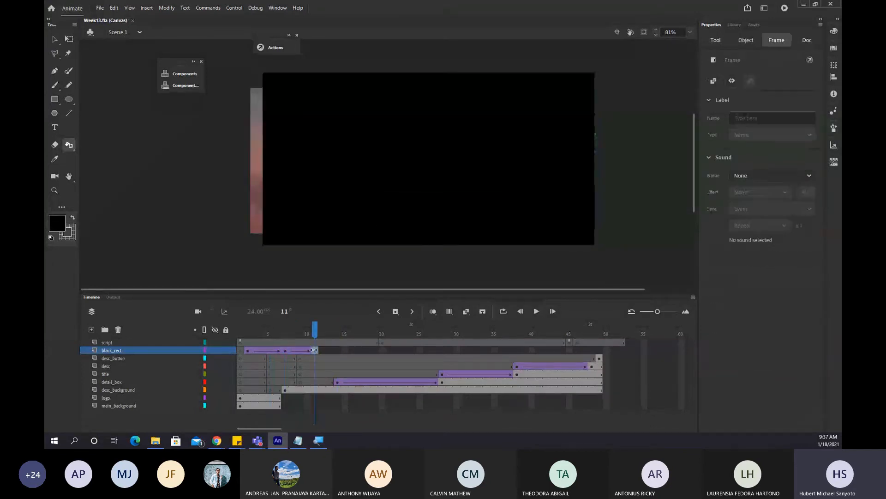
pyautogui.moveTo(315, 351); pyautogui.dragTo(233, 354)
pyautogui.click(330, 350)
pyautogui.hotkey('ctrl', 's')
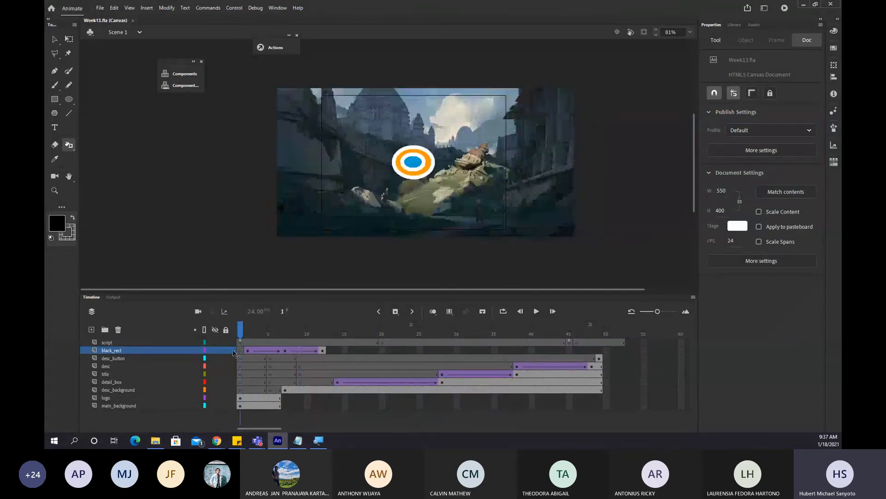
# Preview the retimed fade and description animation in the browser, close that preview, and return to the timeline.
pyautogui.hotkey('ctrl', 'Return')
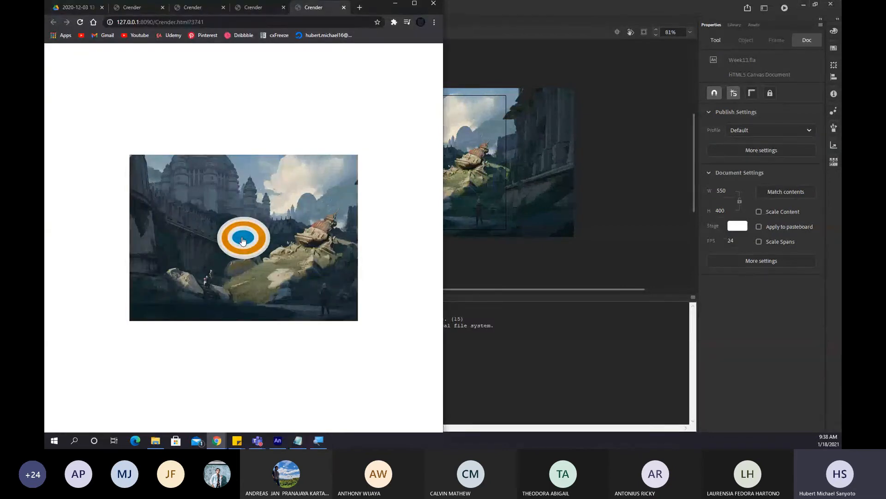
pyautogui.click(243, 241)
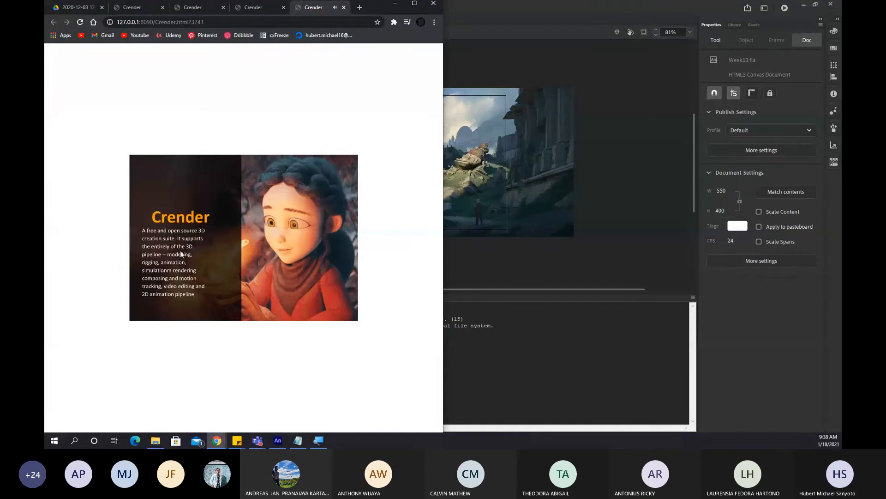
pyautogui.click(344, 8)
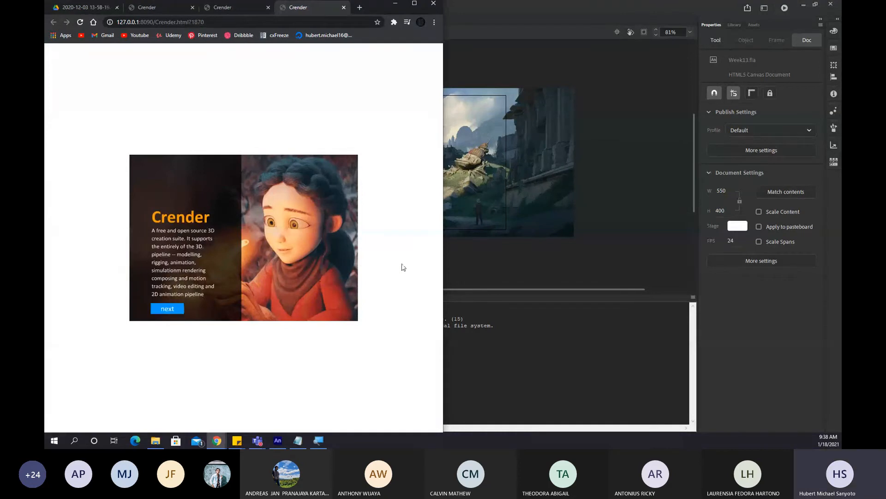
pyautogui.click(522, 237)
pyautogui.click(93, 297)
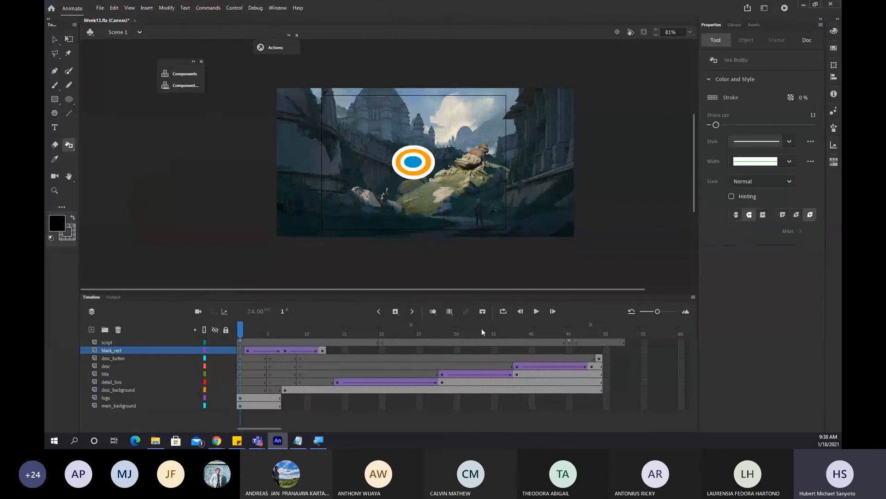
# Move the script layer's keyframe at frame 45 to frame 49, in line with the desc_button keyframe.
pyautogui.click(571, 343)
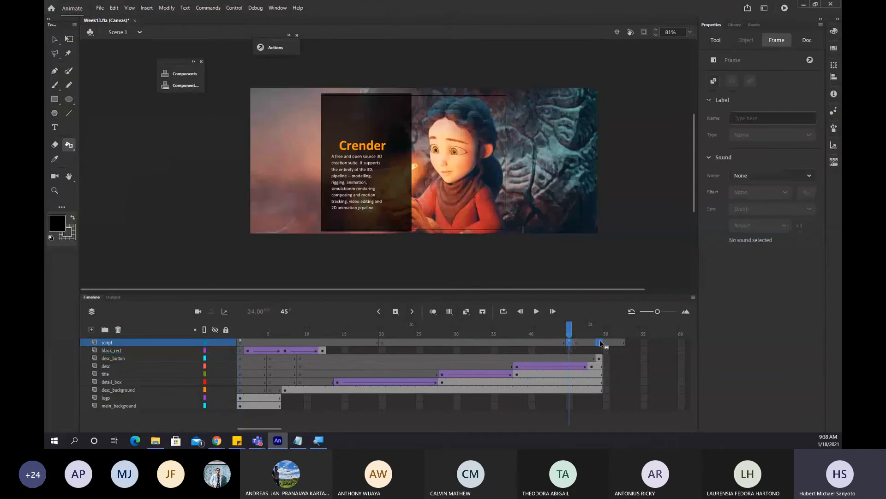
pyautogui.click(607, 350)
pyautogui.click(608, 343)
pyautogui.click(614, 350)
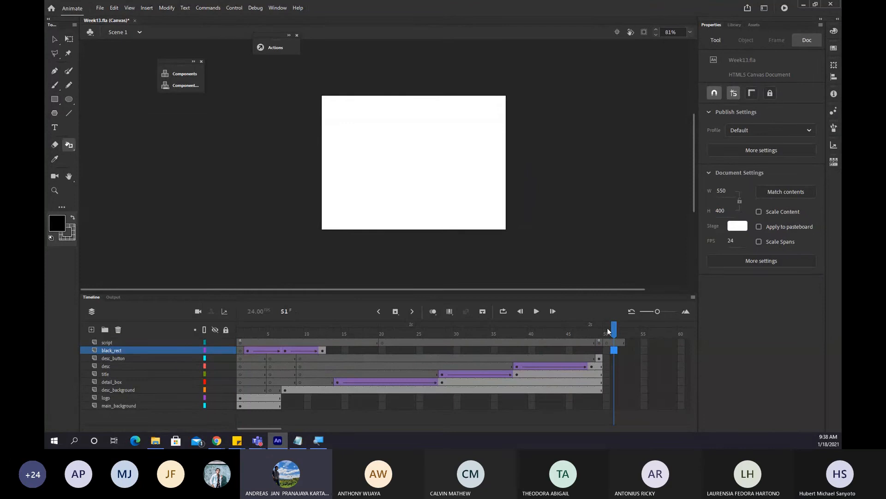
# Switch to the reference video in the browser and replay the logo fade and description intro from 0:02.
pyautogui.moveTo(214, 446)
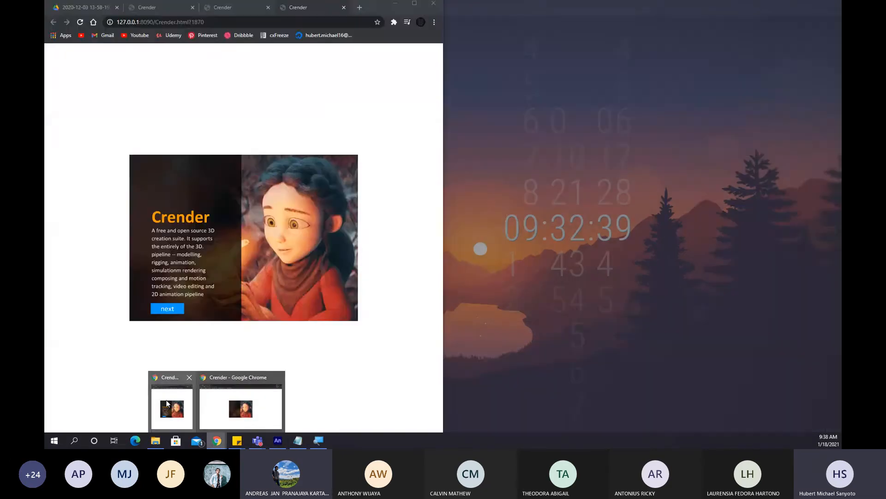
pyautogui.moveTo(220, 394)
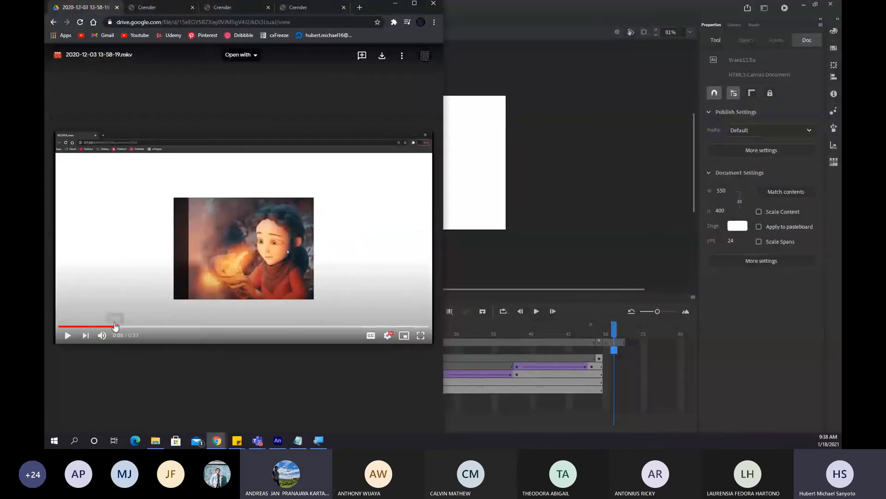
pyautogui.moveTo(115, 326); pyautogui.dragTo(85, 325)
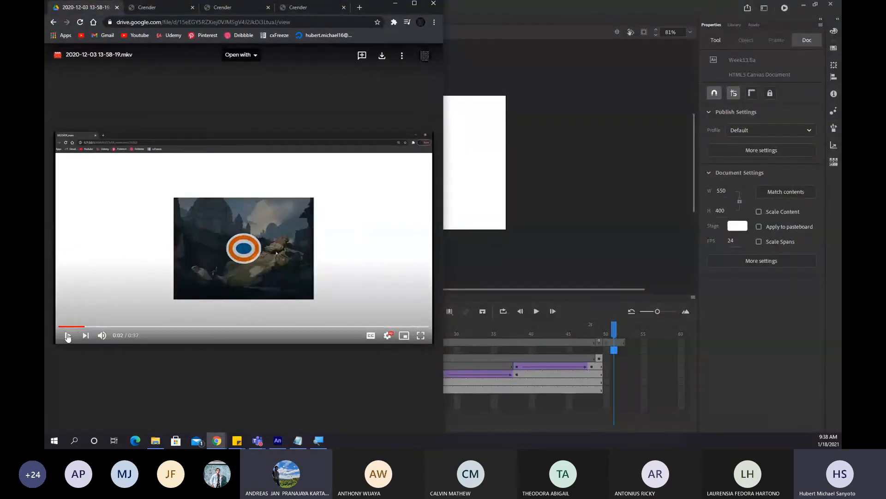
pyautogui.click(67, 336)
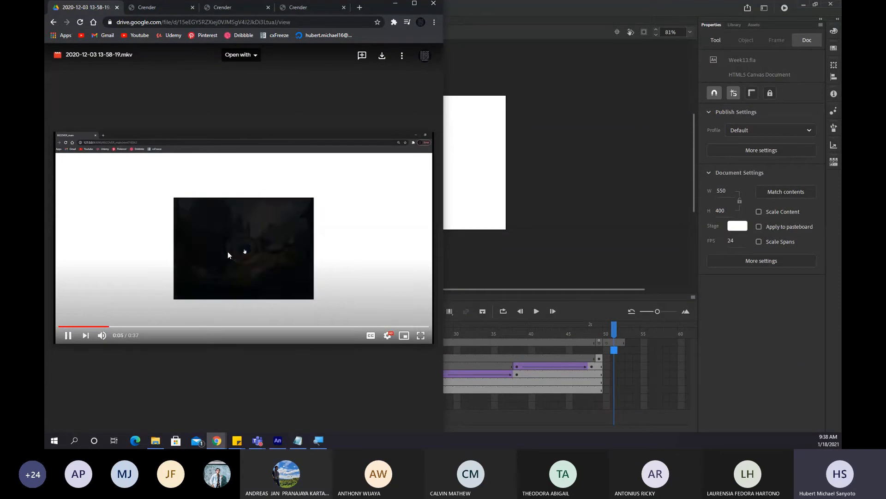
pyautogui.click(67, 336)
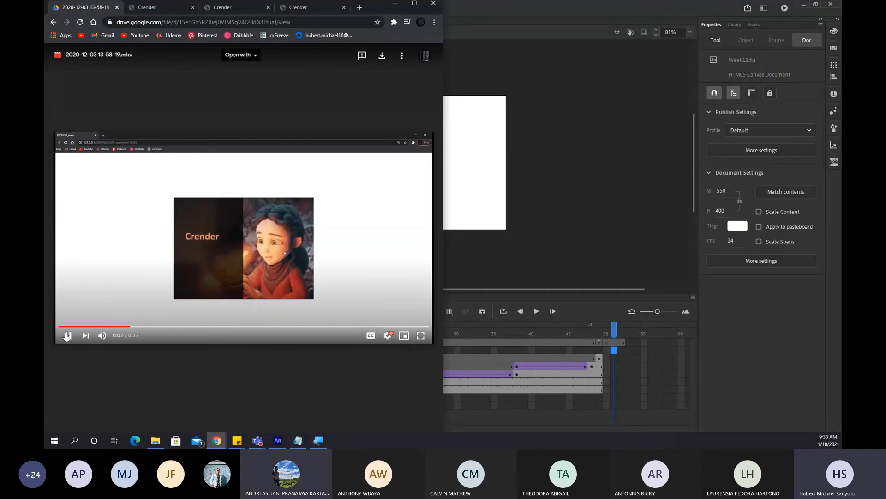
# Return to Animate, play the timeline animation from frame 1 to check the retiming, and save the document.
pyautogui.click(610, 324)
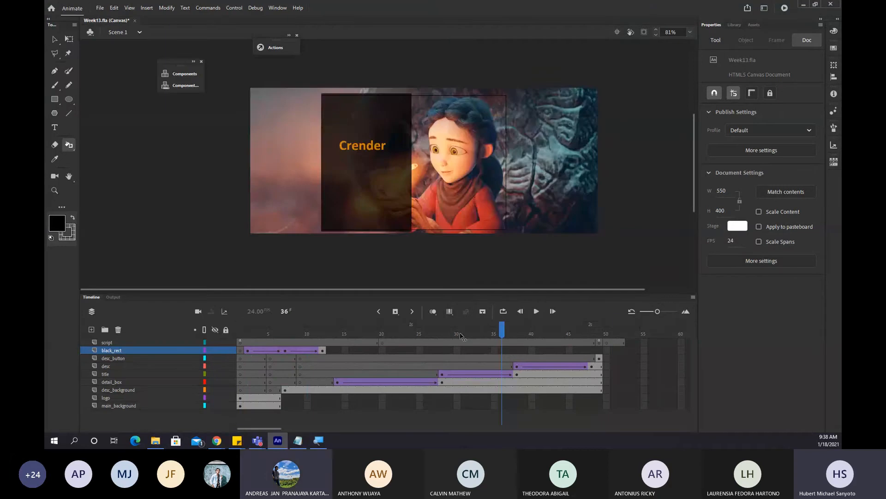
pyautogui.click(265, 351)
pyautogui.moveTo(266, 351); pyautogui.dragTo(206, 364)
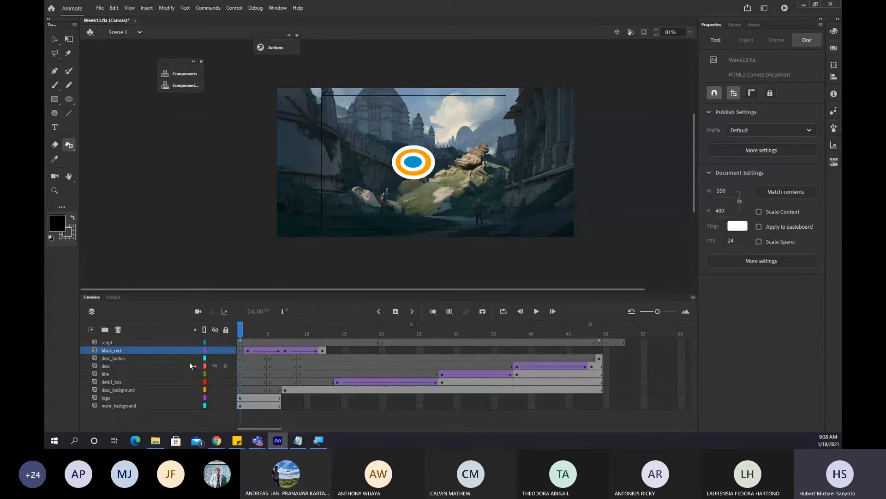
pyautogui.press('Return')
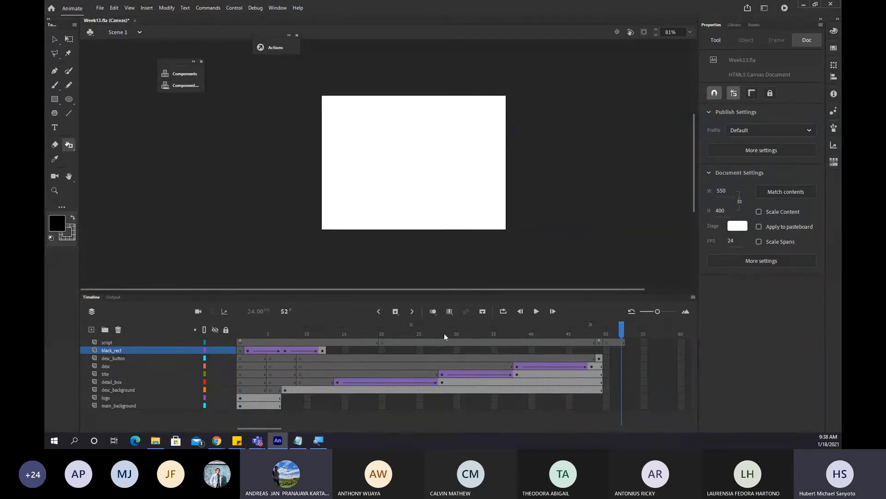
pyautogui.hotkey('ctrl', 's')
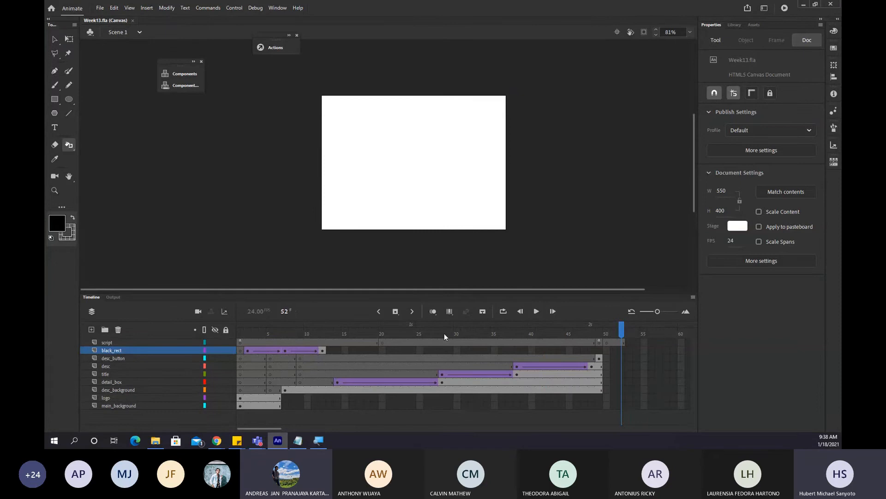
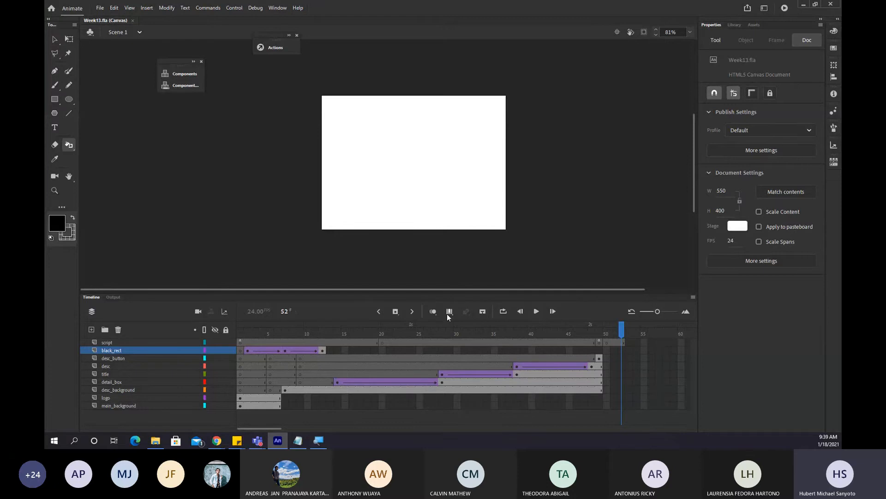
pyautogui.moveTo(624, 335); pyautogui.dragTo(374, 364)
pyautogui.press('Return')
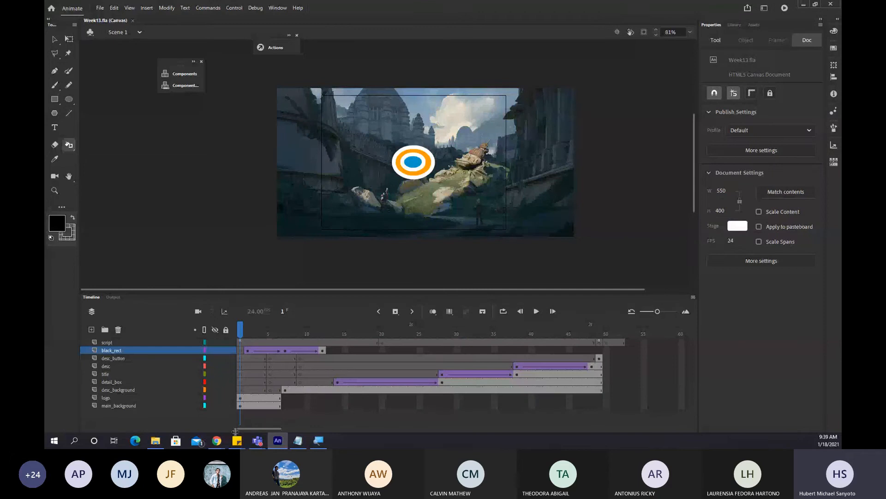
# Watch the reference video up to the page with the Video and Gallery menu, pause it, and return to Animate.
pyautogui.moveTo(220, 441)
pyautogui.click(159, 403)
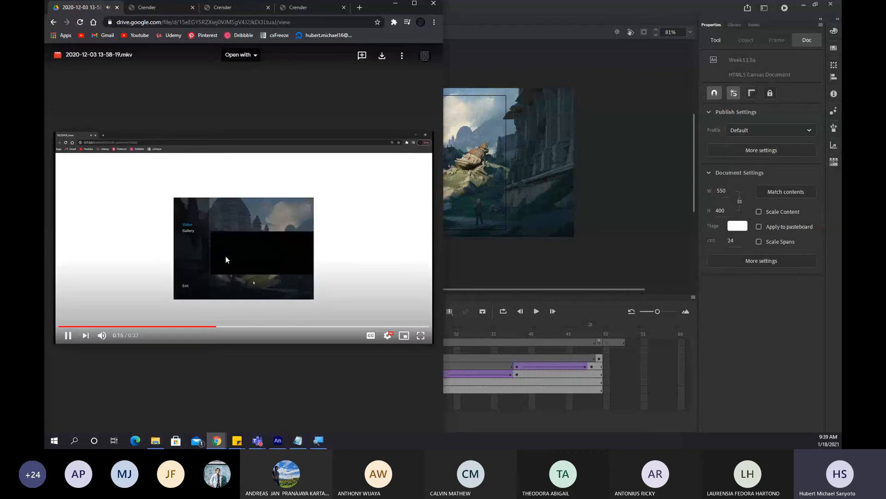
pyautogui.click(226, 257)
pyautogui.moveTo(392, 5)
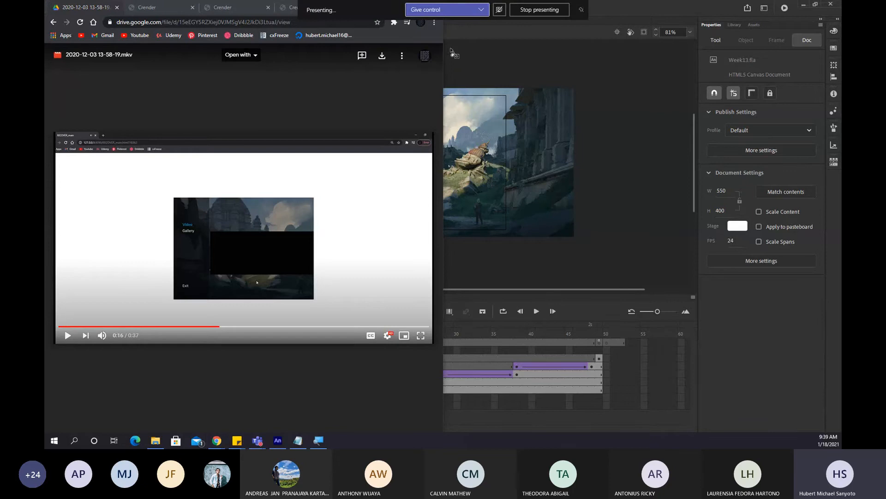
pyautogui.click(535, 63)
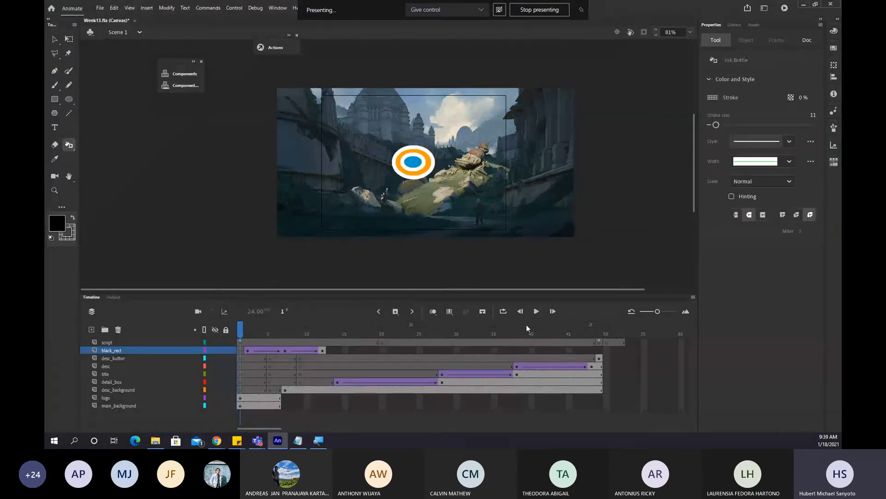
# Select the next button's rectangle and text together at frame 49 using the Selection tool.
pyautogui.click(599, 330)
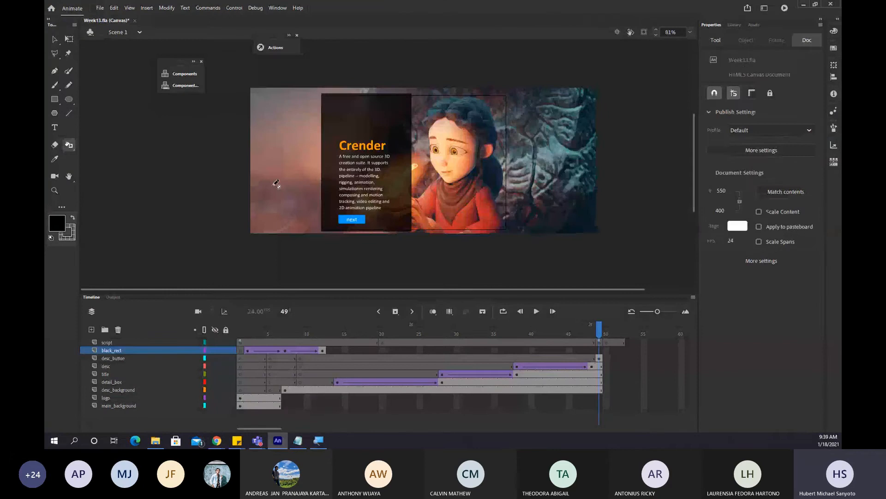
pyautogui.click(54, 40)
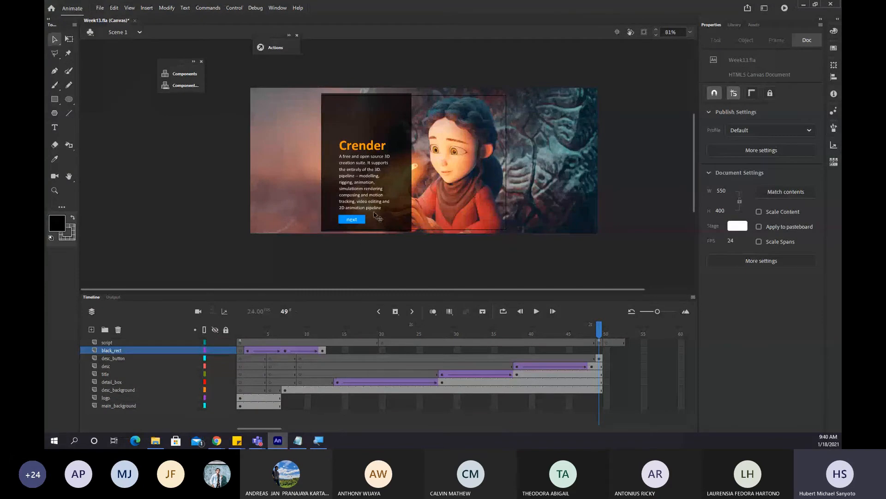
pyautogui.scroll(2, 369, 220)
pyautogui.click(341, 224)
pyautogui.scroll(2, 341, 223)
pyautogui.keyDown('shift'); pyautogui.click(340, 223); pyautogui.keyUp('shift')
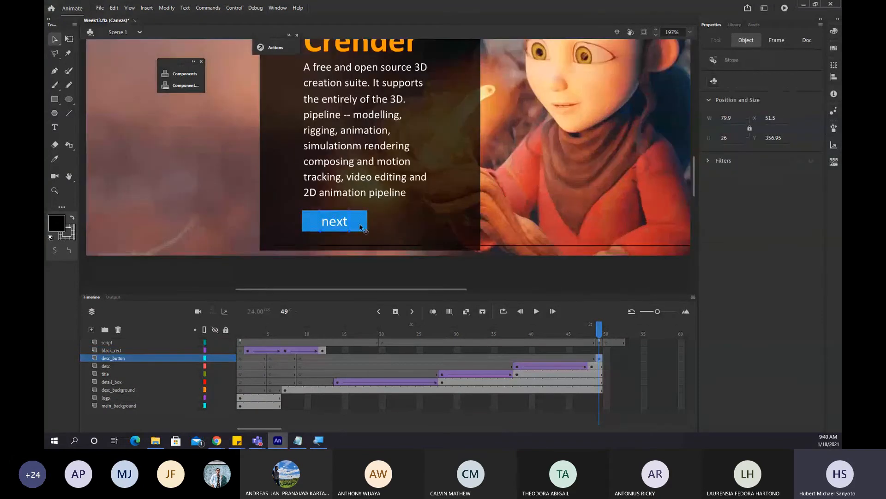
pyautogui.moveTo(360, 227); pyautogui.dragTo(304, 142)
pyautogui.hotkey('ctrl', 'z')
pyautogui.moveTo(357, 222); pyautogui.dragTo(301, 212)
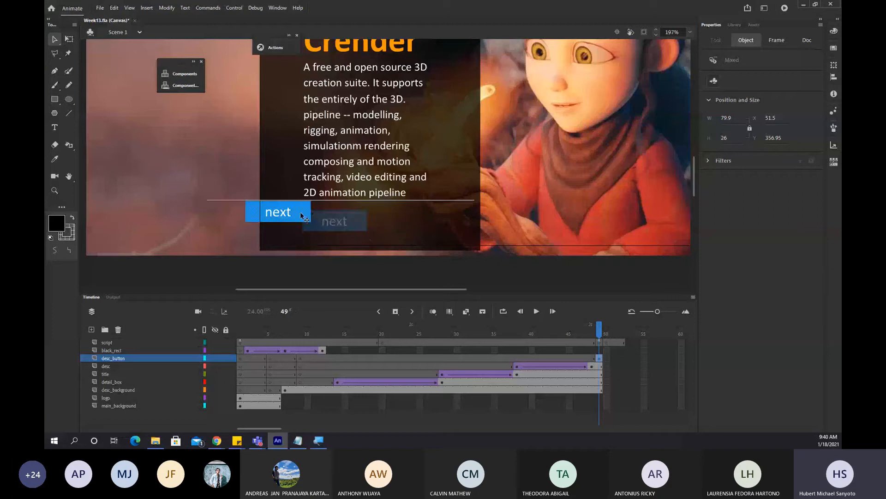
pyautogui.hotkey('ctrl', 'z')
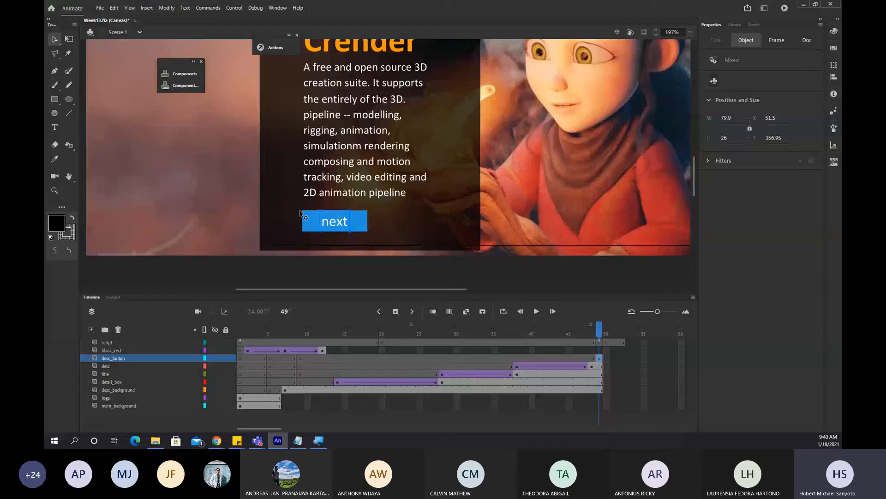
# Convert the selected next artwork into a Button symbol named Next_Button and set its instance name to btn_next.
pyautogui.press('F8')
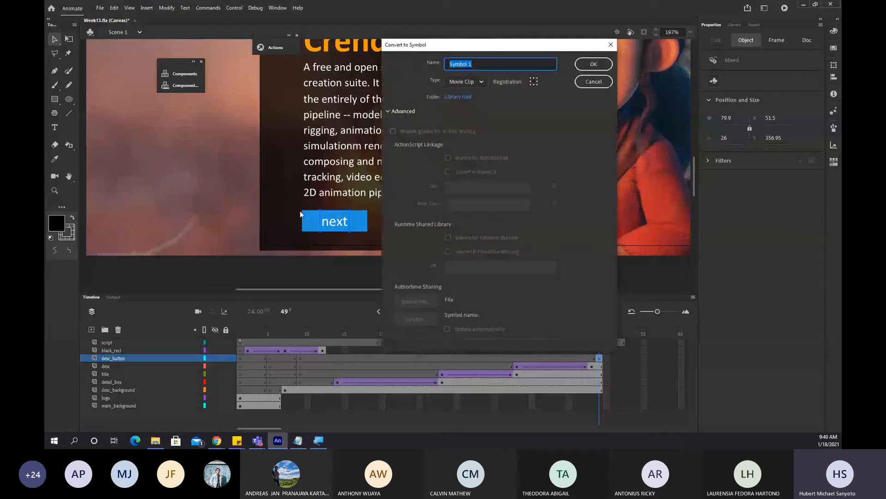
pyautogui.press('BackSpace')
pyautogui.click(475, 82)
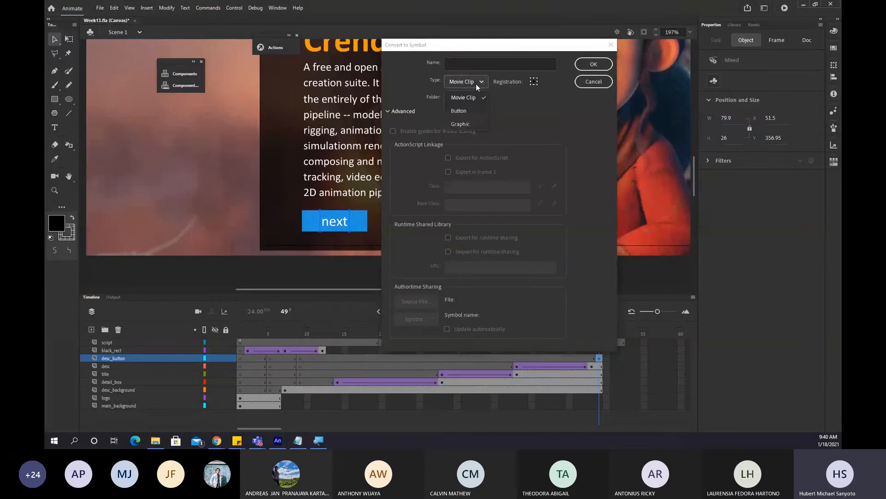
pyautogui.click(471, 105)
pyautogui.click(483, 62)
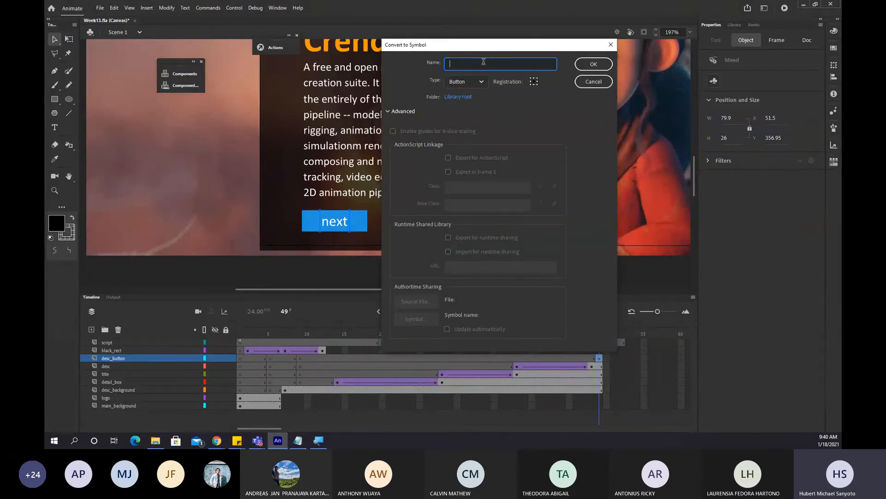
pyautogui.write('NextBU')
pyautogui.press('BackSpace')
pyautogui.press('BackSpace')
pyautogui.write('_Button')
pyautogui.click(585, 64)
pyautogui.click(751, 75)
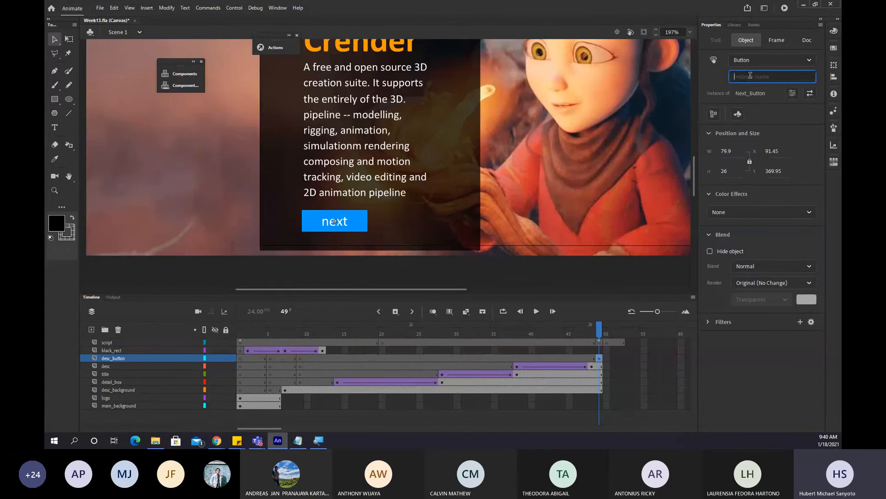
pyautogui.write('btn_next')
# Open the script layer's frame 49 code and add this.btn_next.addEventListener('click', ); below the sound registration, leaving the handler argument empty.
pyautogui.click(599, 343)
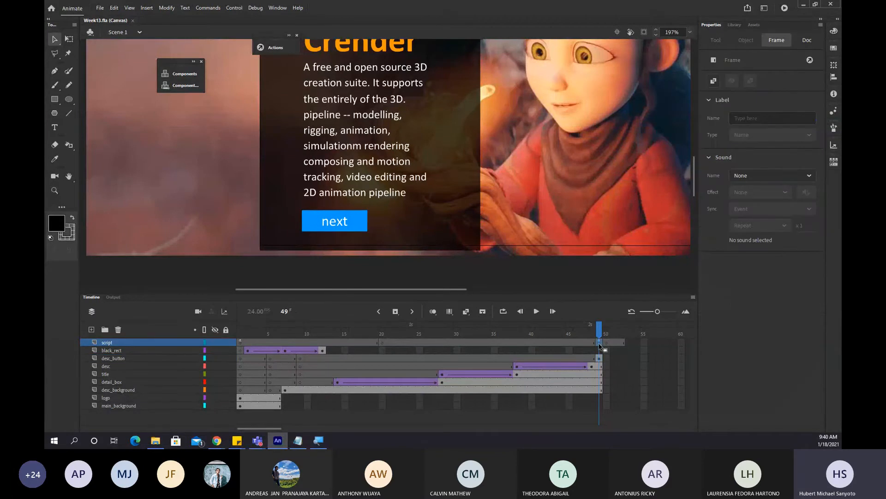
pyautogui.press('F9')
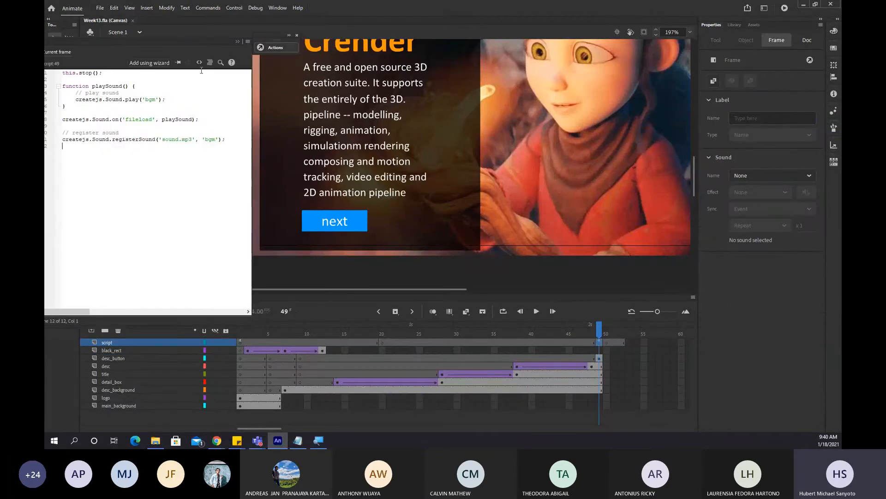
pyautogui.moveTo(154, 45); pyautogui.dragTo(342, 28)
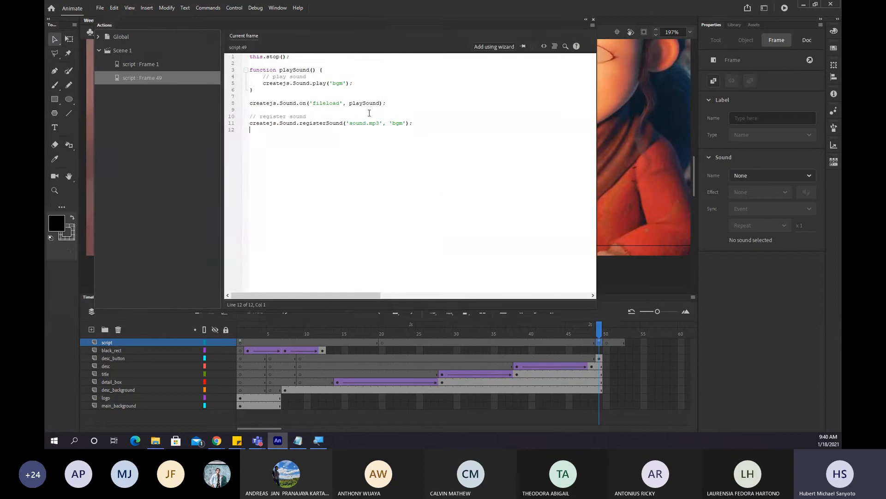
pyautogui.write('this.b')
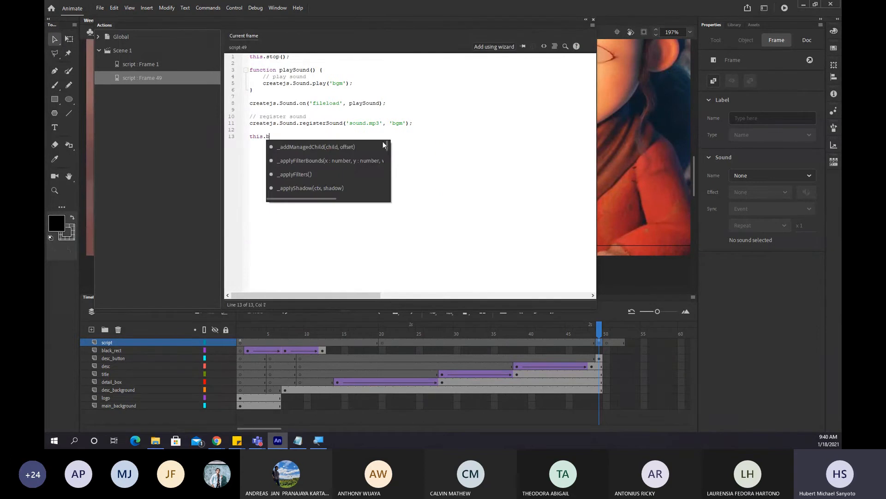
pyautogui.write('tn next.')
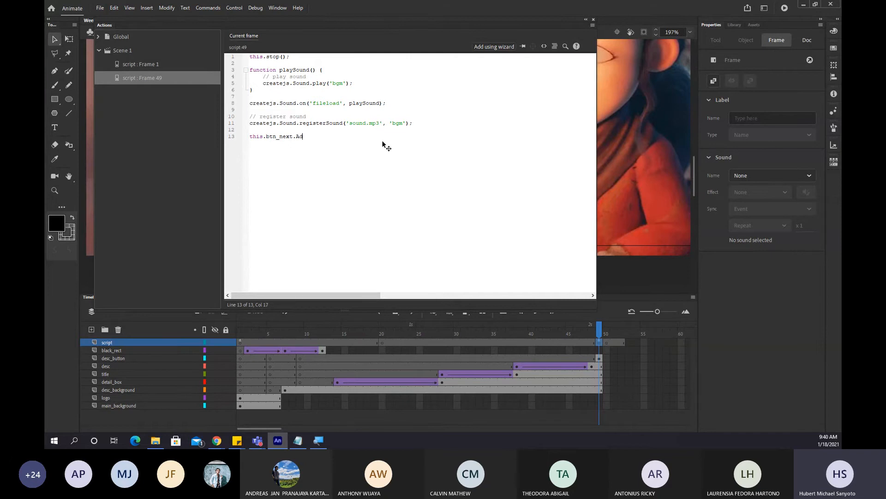
pyautogui.write("addEventListerse()'',click")
pyautogui.click(383, 138)
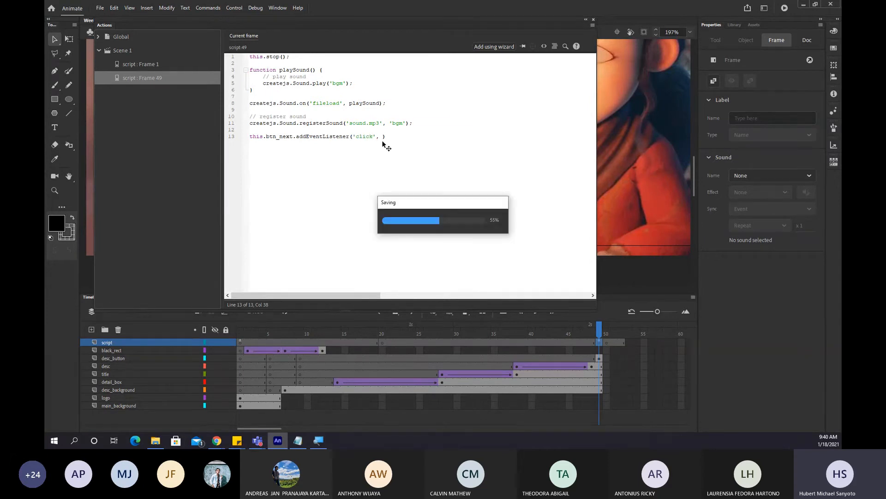
pyautogui.write(';')
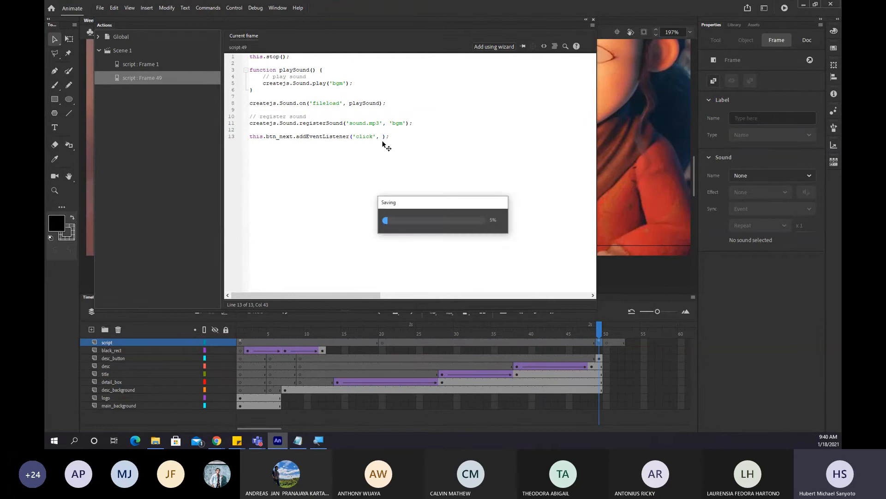
# Define function next() above the event listener line, with this.gotoAndStop(); in its body.
pyautogui.press('Home')
pyautogui.press('Return')
pyautogui.press('Up')
pyautogui.press('Return')
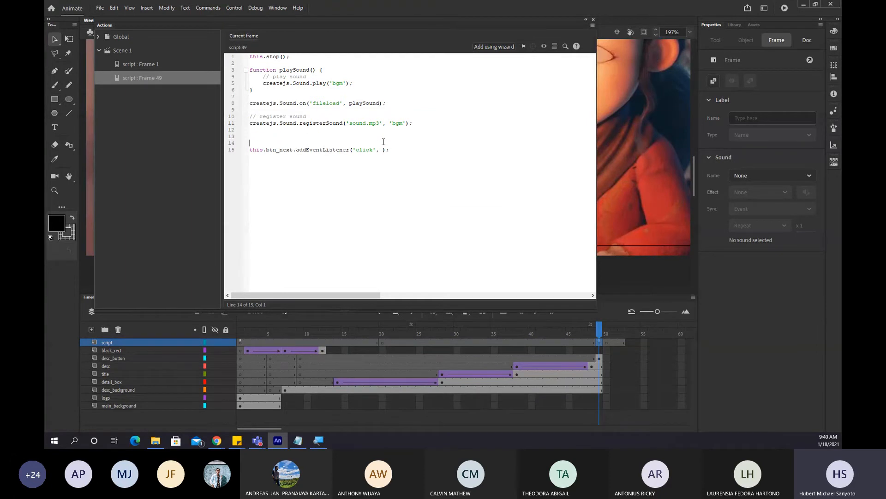
pyautogui.press('Up')
pyautogui.write('fun')
pyautogui.write('next() {')
pyautogui.press('Return')
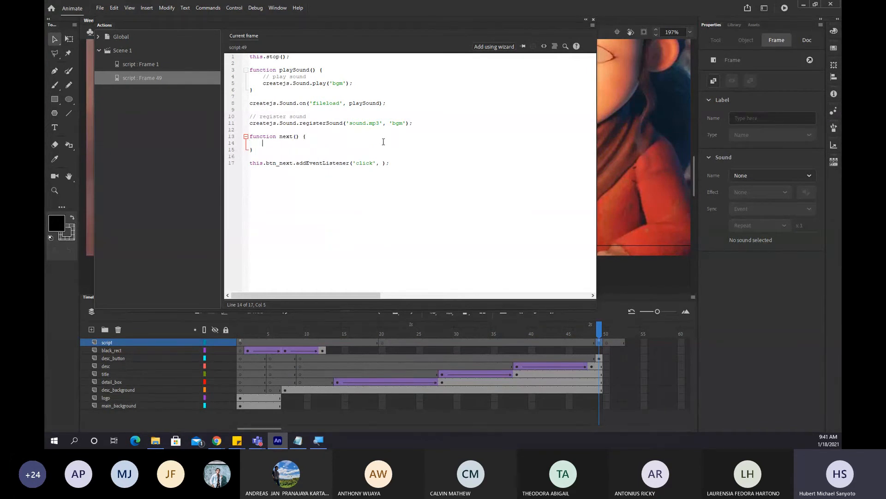
pyautogui.write('this.gotoAndStop();')
# Set the gotoAndStop() argument inside next() to 49 in the script layer's frame 49 code and save the document.
pyautogui.click(607, 342)
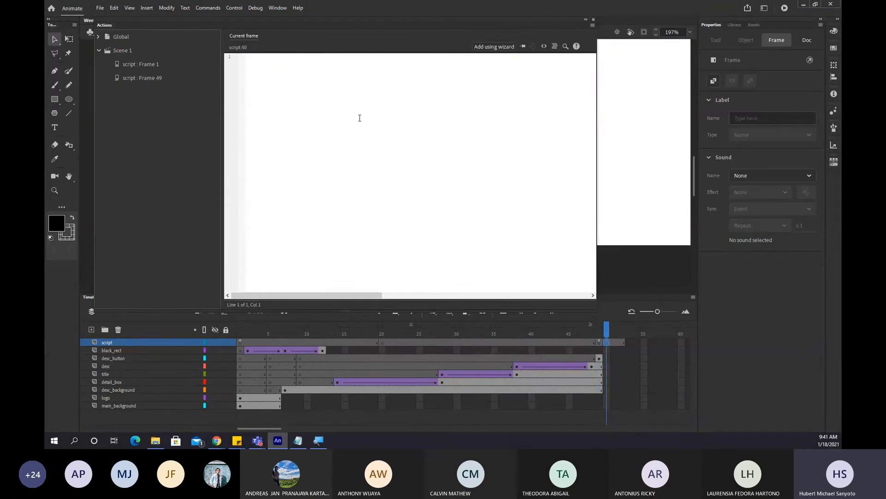
pyautogui.moveTo(343, 4); pyautogui.dragTo(410, 18)
pyautogui.moveTo(114, 21); pyautogui.dragTo(151, 41)
pyautogui.click(209, 105)
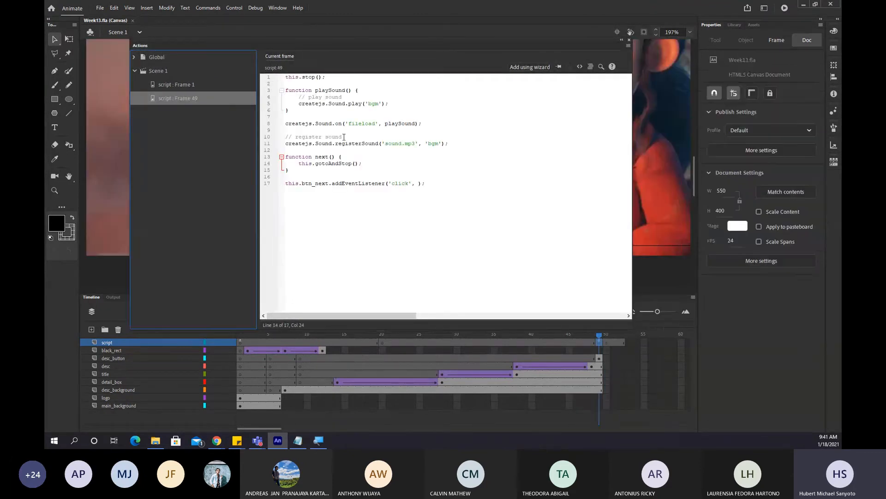
pyautogui.click(354, 163)
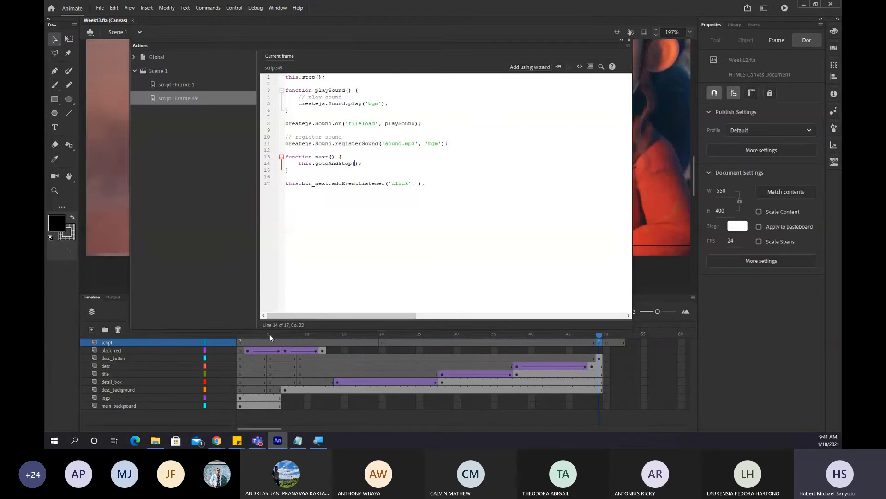
pyautogui.click(239, 342)
pyautogui.moveTo(233, 342); pyautogui.dragTo(601, 344)
pyautogui.press('Left')
pyautogui.write('49')
pyautogui.press('Right')
pyautogui.hotkey('ctrl', 's')
# Pass next.bind(this) as the handler of btn_next's click listener, save, and close the code editor.
pyautogui.press('Down')
pyautogui.press('Down')
pyautogui.press('Down')
pyautogui.press('Right')
pyautogui.press('Right')
pyautogui.press('Right')
pyautogui.press('Right')
pyautogui.press('Right')
pyautogui.press('Right')
pyautogui.press('Right')
pyautogui.press('Right')
pyautogui.press('Right')
pyautogui.press('Right')
pyautogui.press('Right')
pyautogui.write('next.')
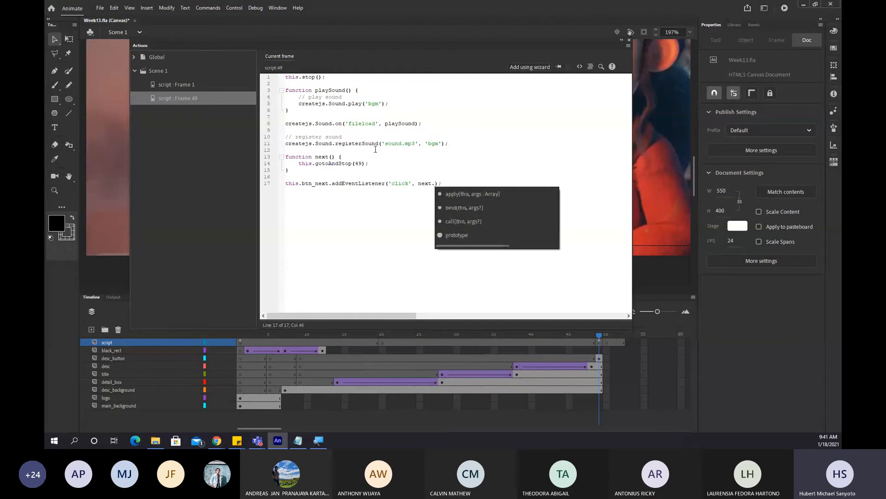
pyautogui.write('go')
pyautogui.press('Down')
pyautogui.press('Down')
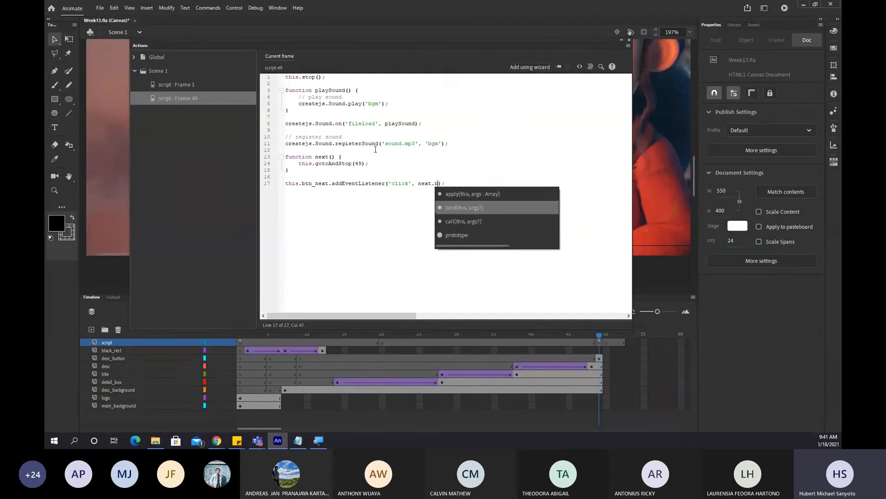
pyautogui.press('Return')
pyautogui.write('this')
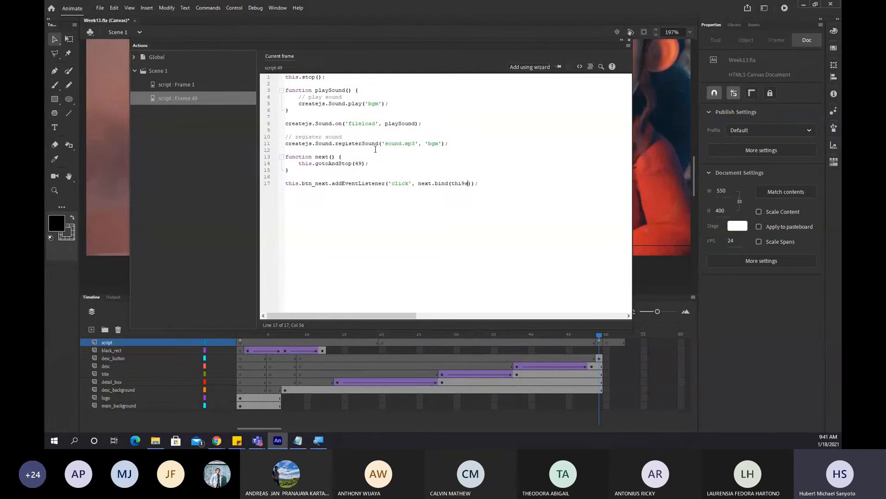
pyautogui.hotkey('ctrl', 'Return')
pyautogui.click(628, 40)
# Open the Next_Button symbol for editing and insert a keyframe in its Over state.
pyautogui.click(333, 221)
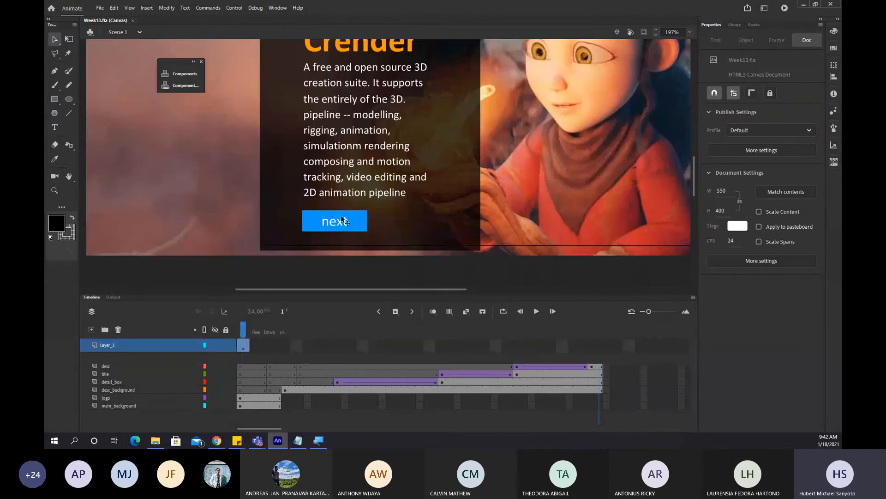
pyautogui.doubleClick(333, 221)
pyautogui.click(244, 348)
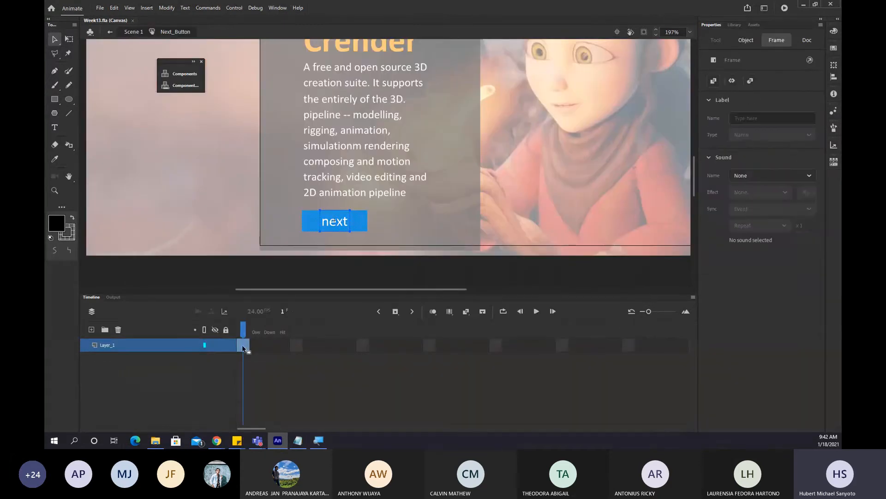
pyautogui.press('F9')
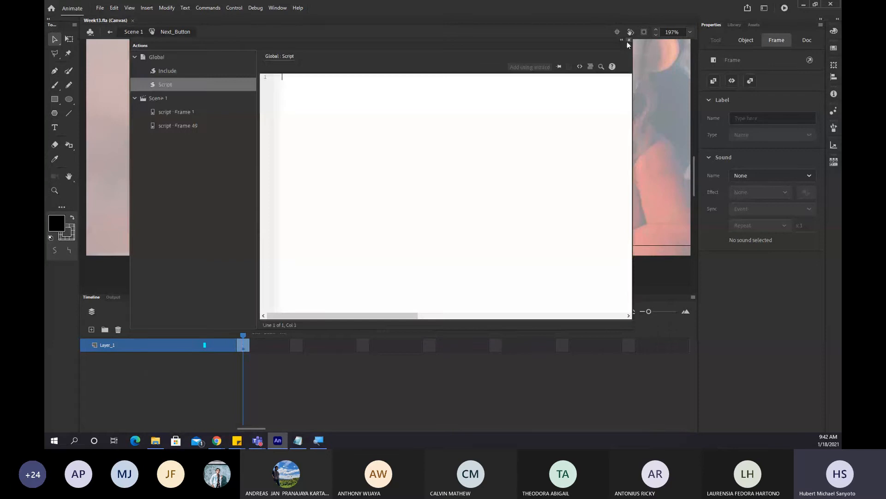
pyautogui.click(629, 40)
pyautogui.press('F6')
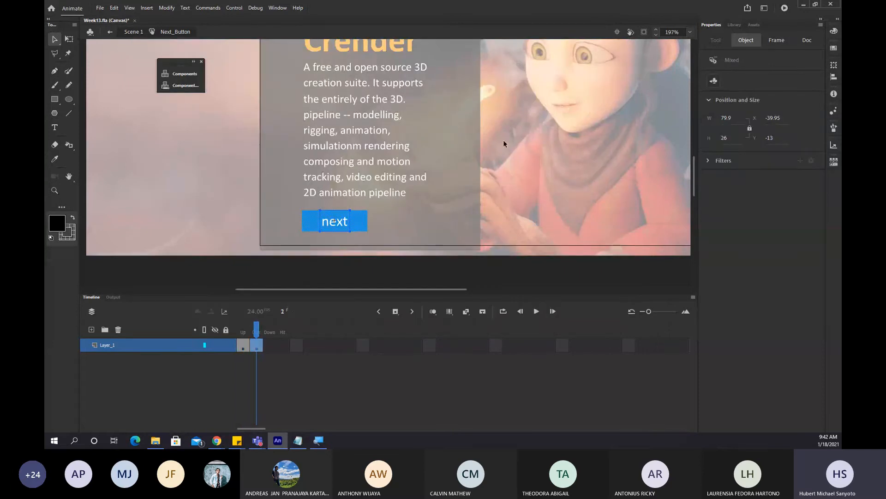
# Set the fill of the next button's rectangle in the Over state to dark blue #003399.
pyautogui.click(438, 215)
pyautogui.click(358, 221)
pyautogui.click(713, 178)
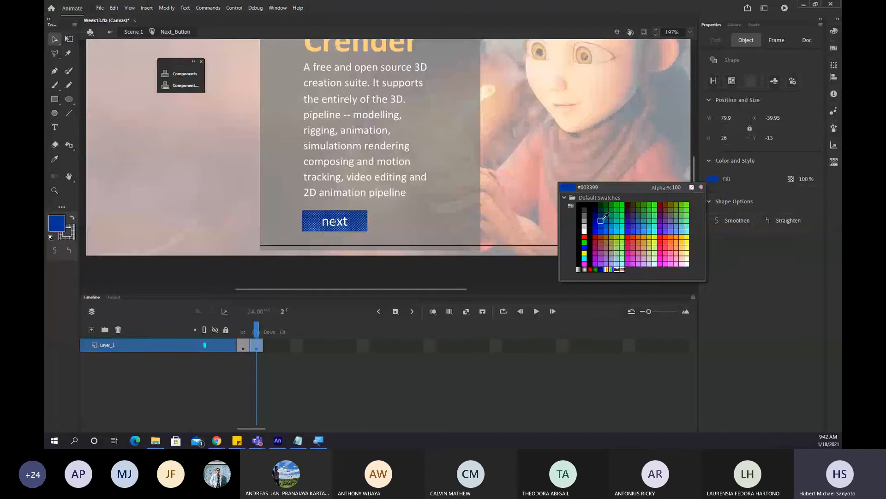
pyautogui.click(606, 216)
# Test the movie in the browser, opening the detail page from the logo and using the next button, and close the preview.
pyautogui.hotkey('ctrl', 'Return')
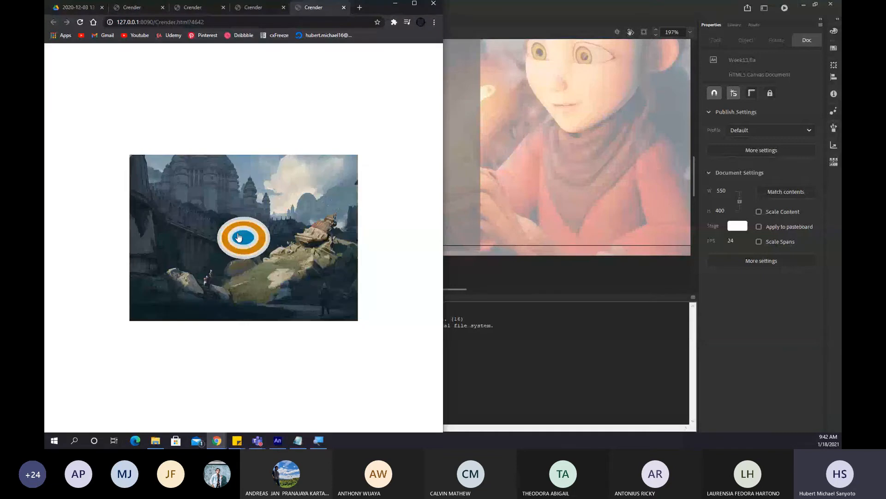
pyautogui.click(238, 237)
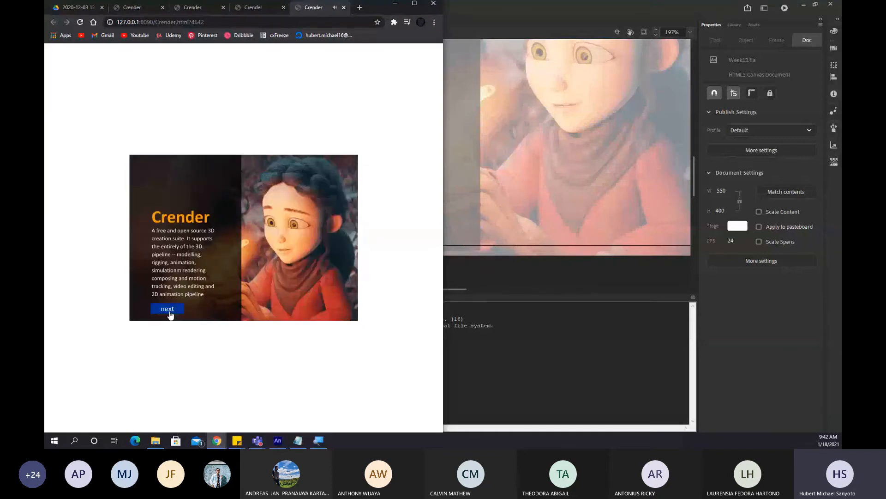
pyautogui.click(176, 306)
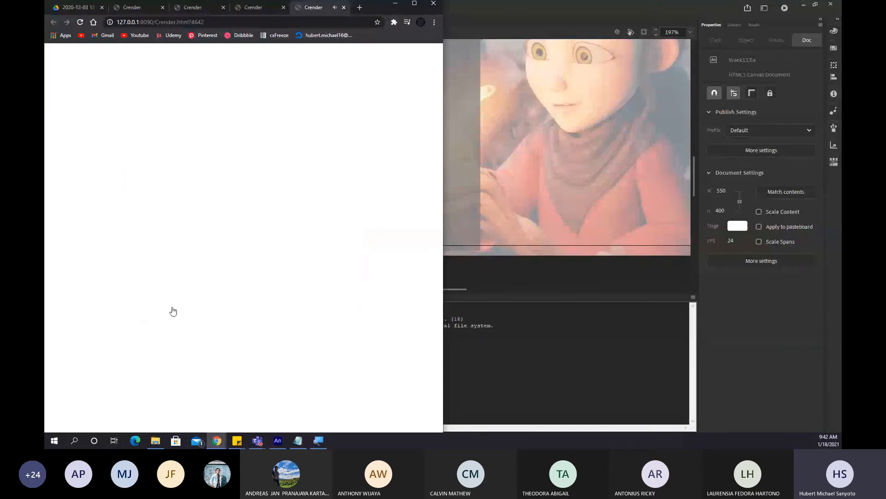
pyautogui.click(344, 8)
pyautogui.click(561, 153)
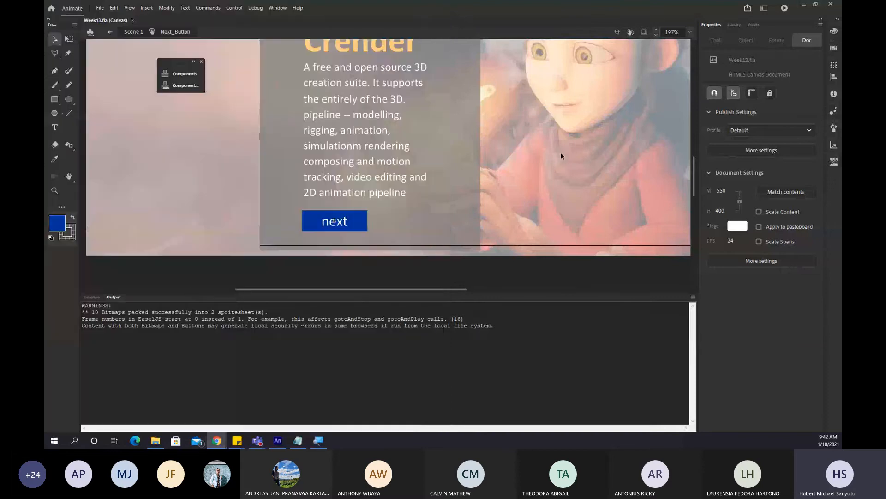
# Return to Scene 1 and add createjs.Sound.stop(); as the first line of next() in the script layer's frame 49 code.
pyautogui.click(99, 297)
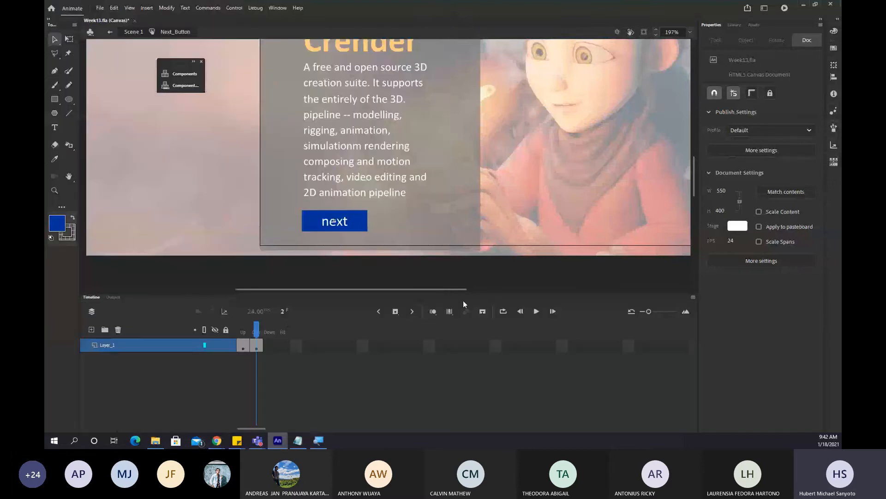
pyautogui.doubleClick(261, 246)
pyautogui.click(460, 332)
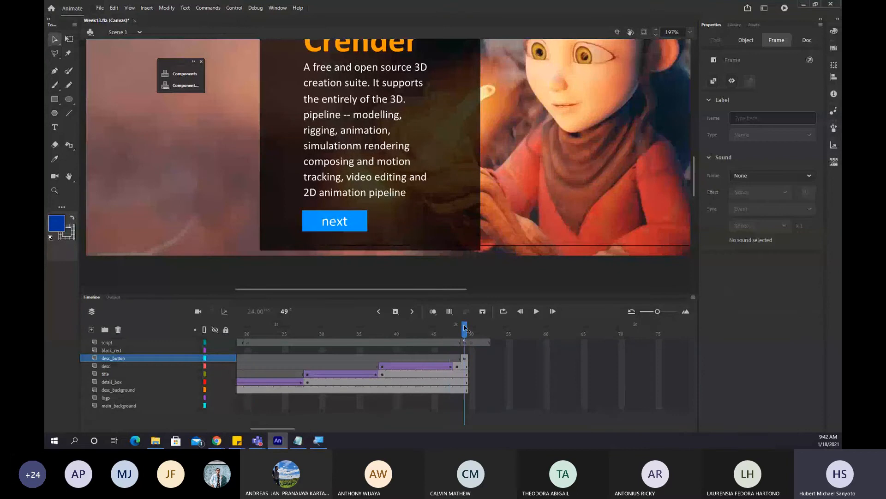
pyautogui.click(461, 343)
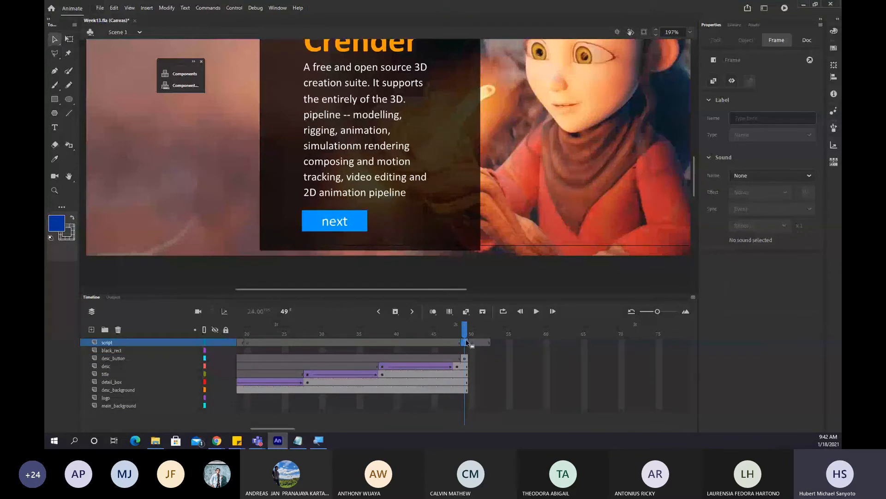
pyautogui.press('F9')
pyautogui.click(406, 163)
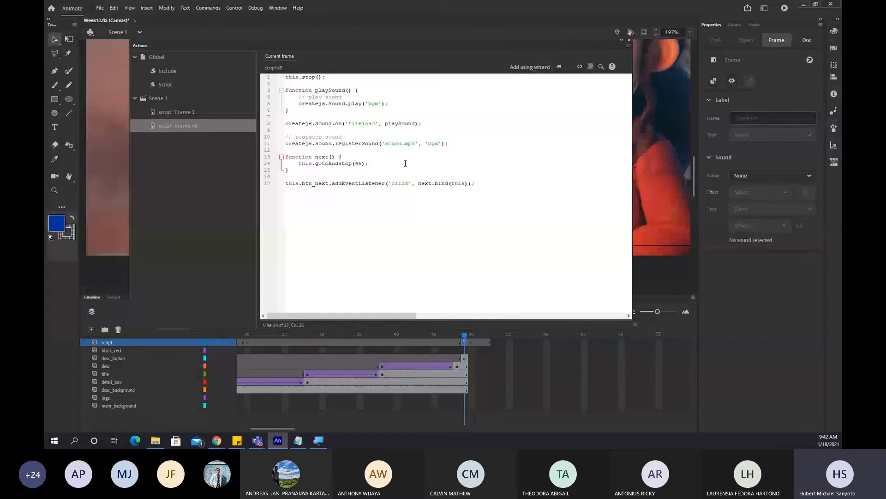
pyautogui.press('Return')
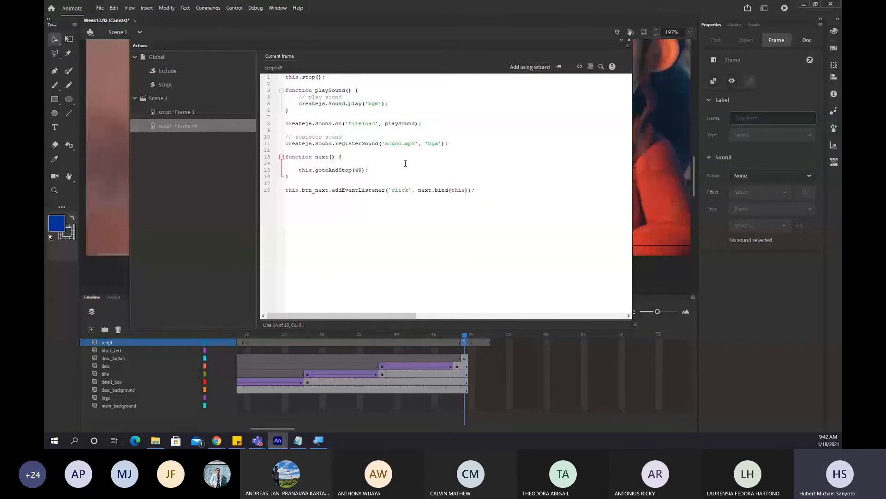
pyautogui.write('createjs.S')
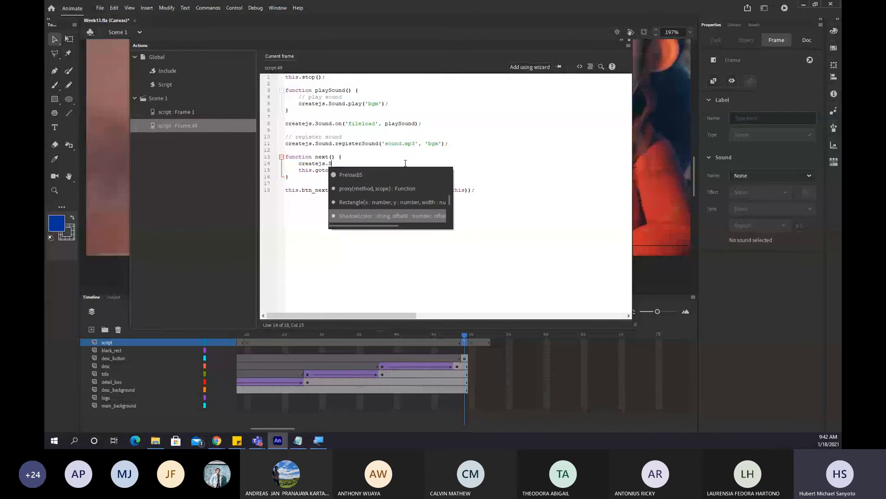
pyautogui.write('ound.stop')
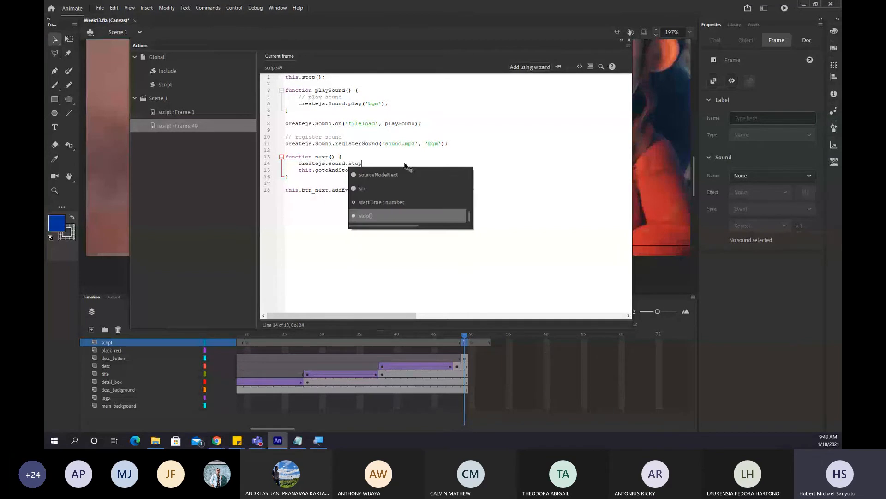
pyautogui.write('();')
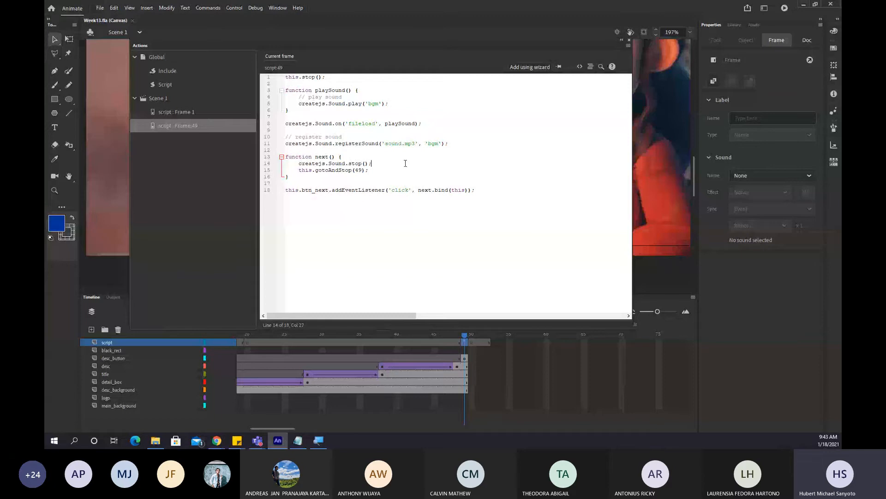
# Insert a keyframe at frame 50 and a blank keyframe at frame 7 on the main_background layer, and save the document.
pyautogui.click(472, 397)
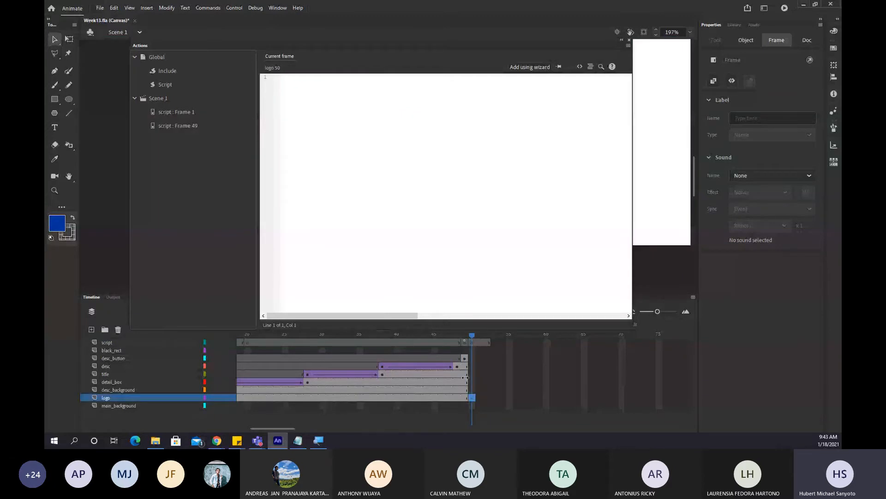
pyautogui.press('Return')
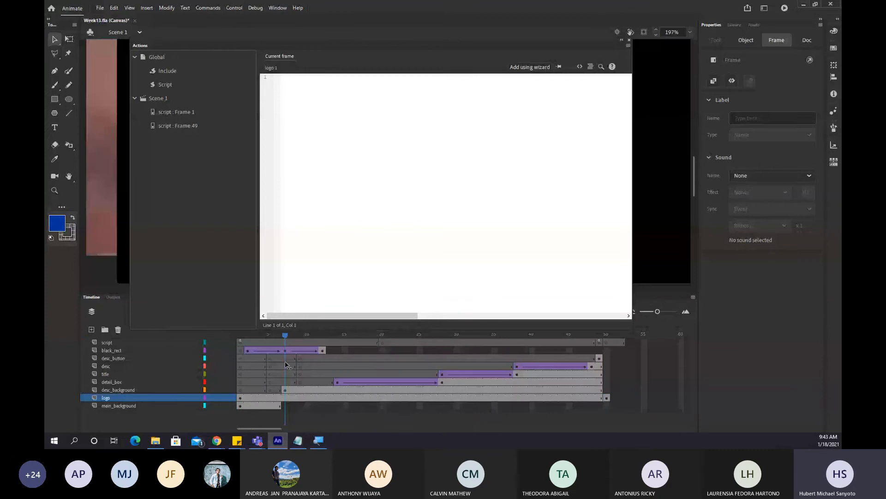
pyautogui.click(607, 406)
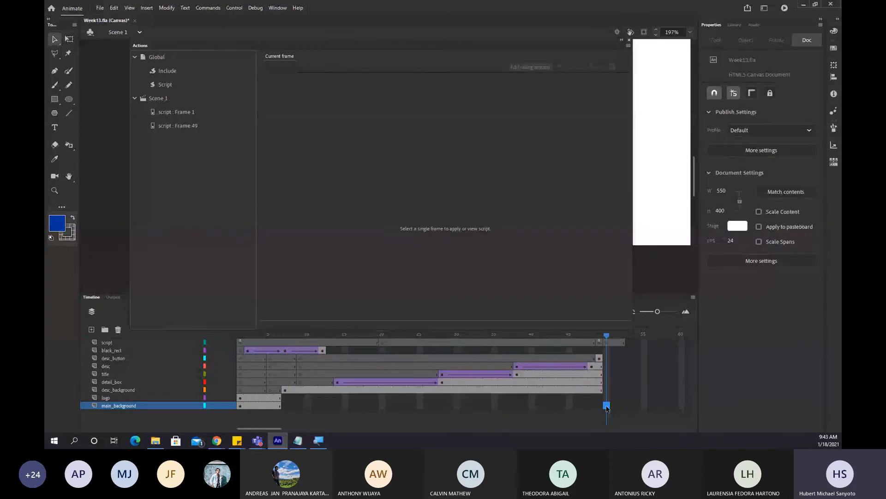
pyautogui.press('F5')
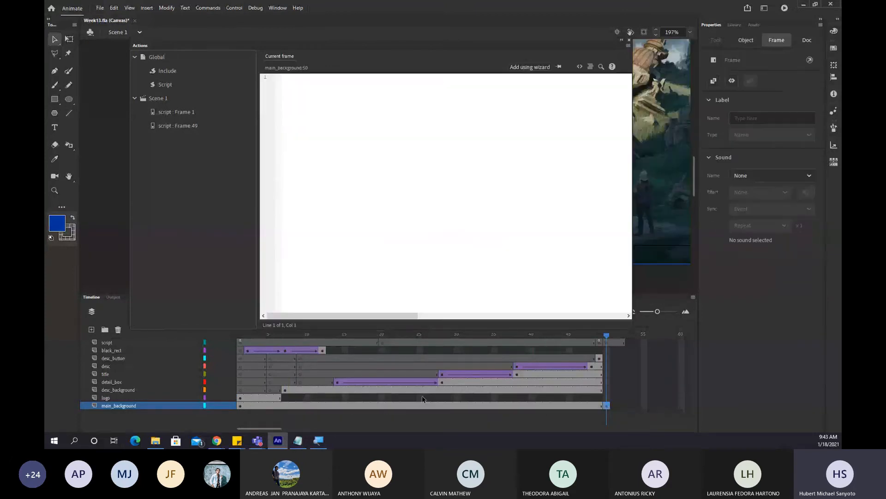
pyautogui.click(284, 406)
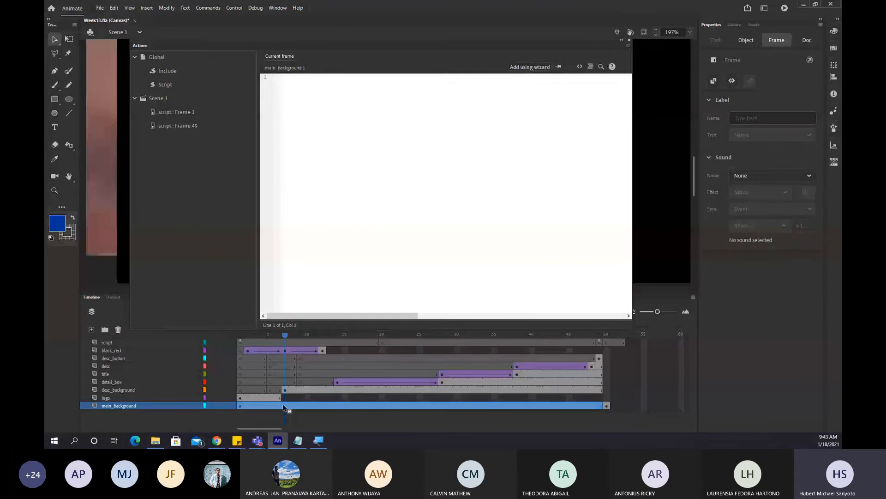
pyautogui.click(285, 397)
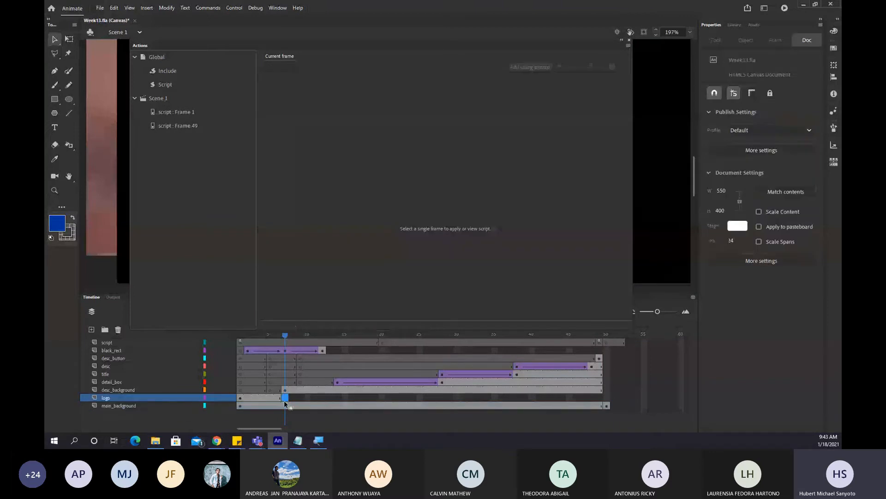
pyautogui.click(156, 408)
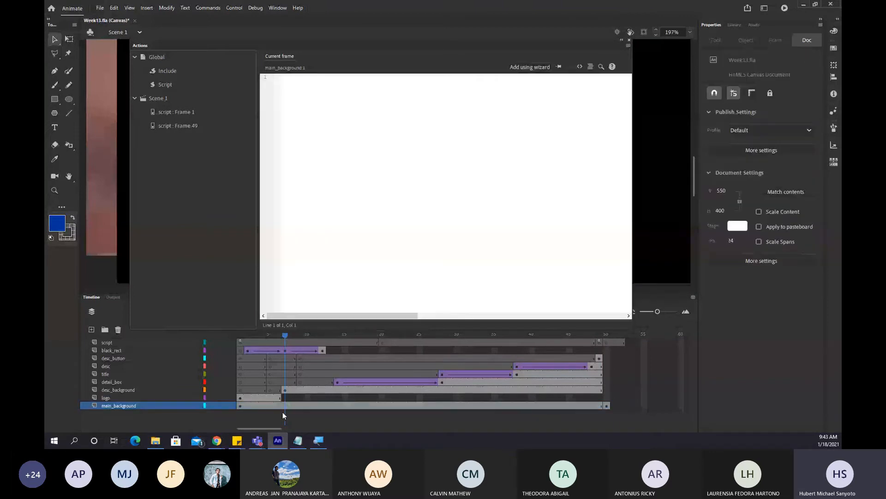
pyautogui.hotkey('ctrl', 's')
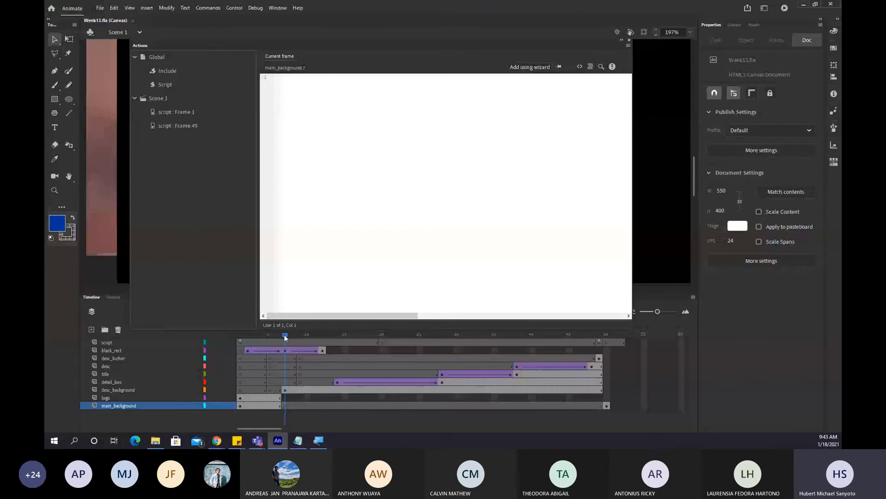
# Collapse the code editor, extend the main_background layer to frame 52, save, and scrub back through the timeline to check it.
pyautogui.click(607, 338)
pyautogui.click(621, 41)
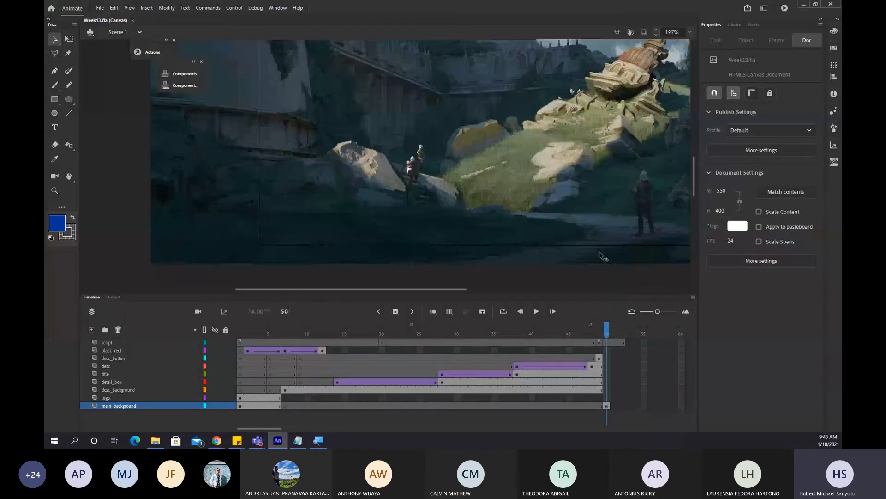
pyautogui.click(623, 405)
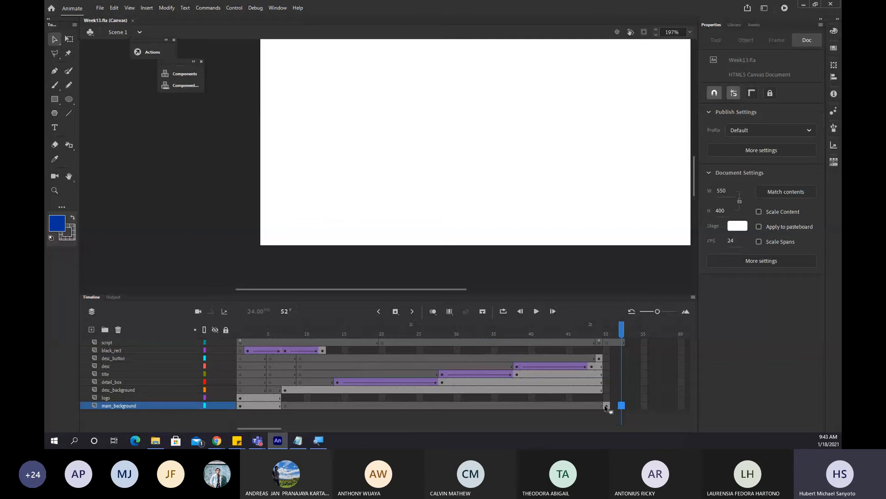
pyautogui.click(614, 405)
pyautogui.press('F5')
pyautogui.click(622, 406)
pyautogui.press('F5')
pyautogui.hotkey('ctrl', 's')
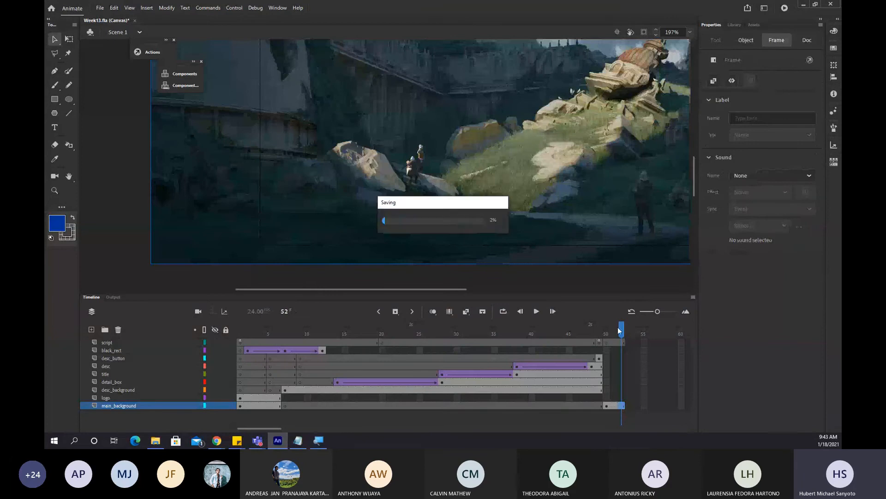
pyautogui.moveTo(621, 329); pyautogui.dragTo(552, 339)
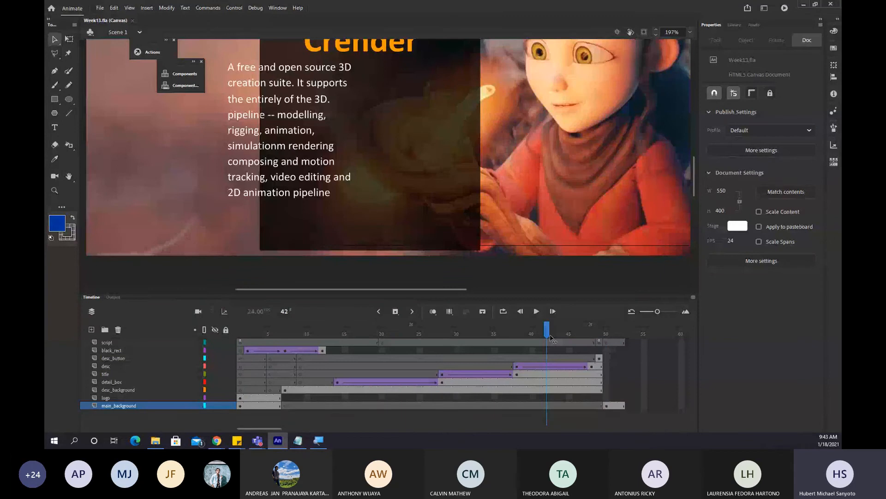
# On frame 50 of main_background, add the white static text "gallery" near the stage's upper-left corner and save the document.
pyautogui.scroll(-4, 340, 165)
pyautogui.click(557, 332)
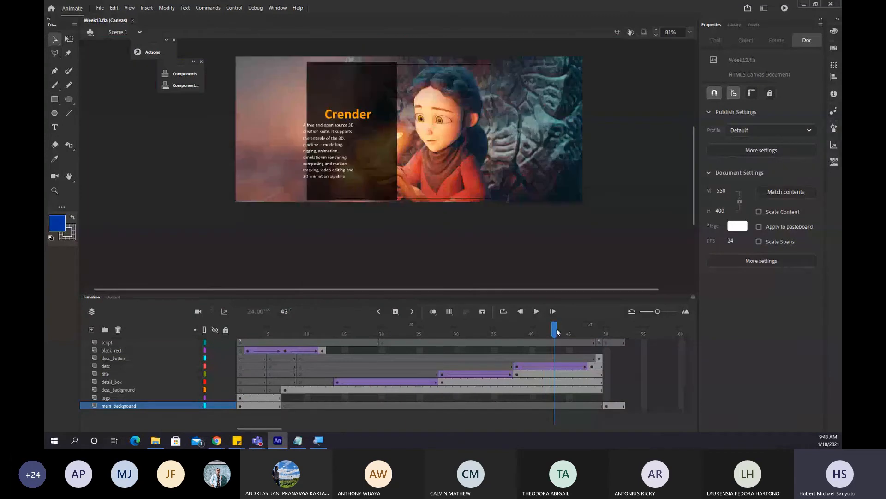
pyautogui.moveTo(556, 332); pyautogui.dragTo(606, 342)
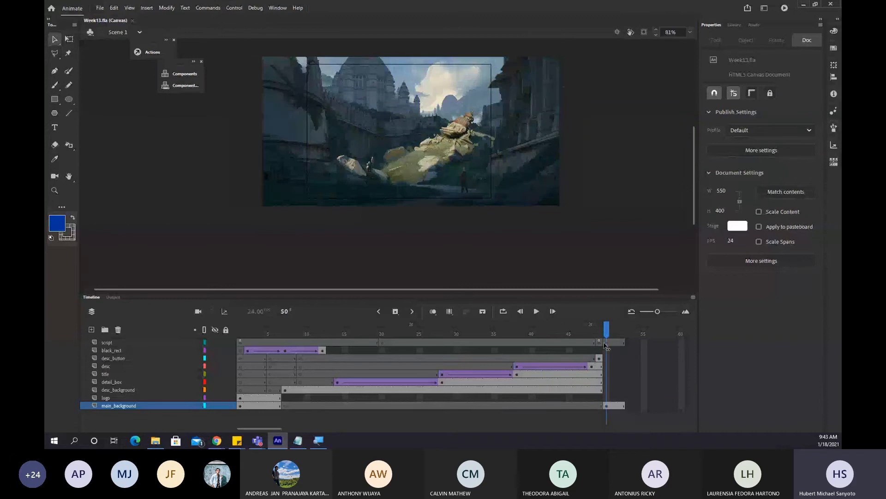
pyautogui.click(54, 128)
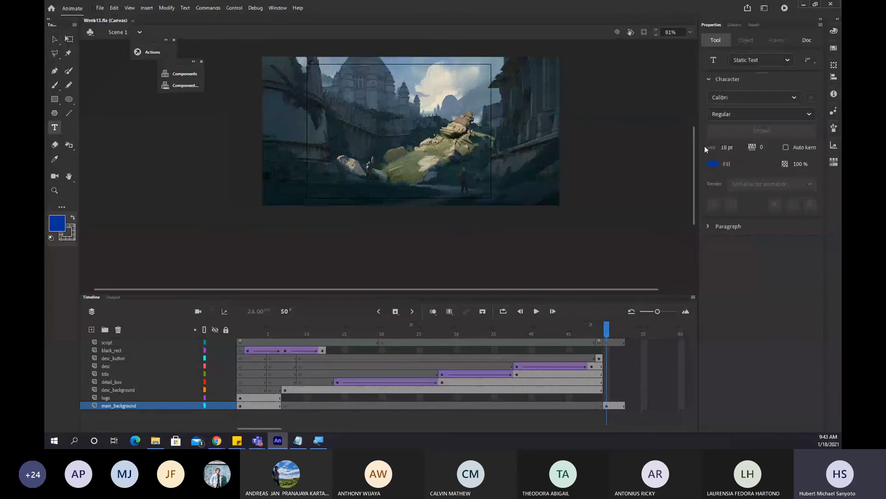
pyautogui.click(713, 164)
pyautogui.click(584, 216)
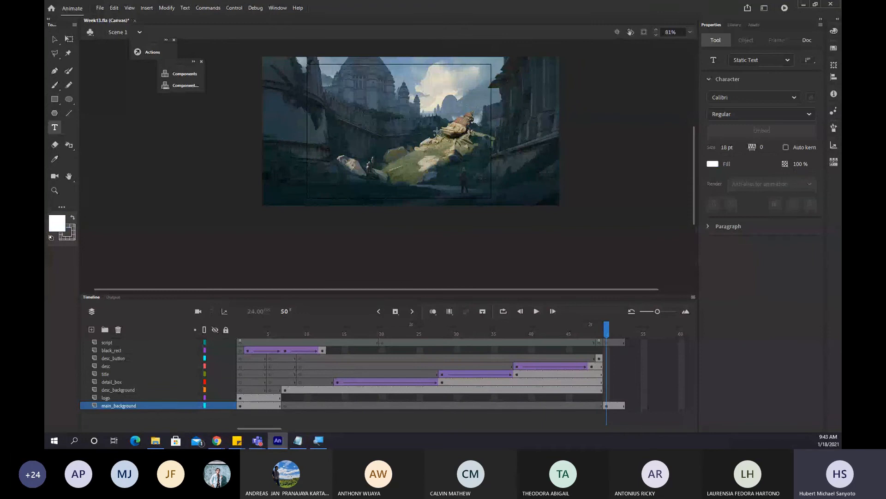
pyautogui.click(316, 95)
pyautogui.write('galery')
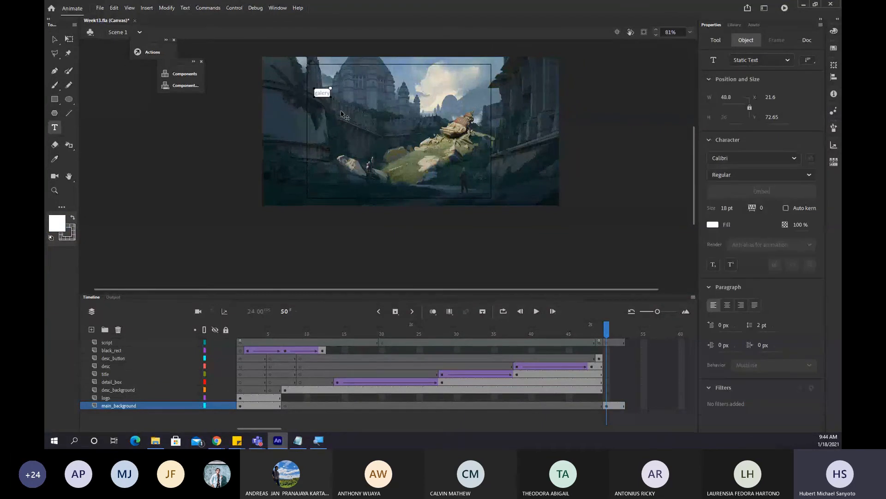
pyautogui.press('BackSpace')
pyautogui.press('BackSpace')
pyautogui.press('BackSpace')
pyautogui.write('lery')
pyautogui.hotkey('ctrl', 's')
# Change the gallery text's fill colour to blue #0099CC and save the document.
pyautogui.doubleClick(323, 93)
pyautogui.click(714, 225)
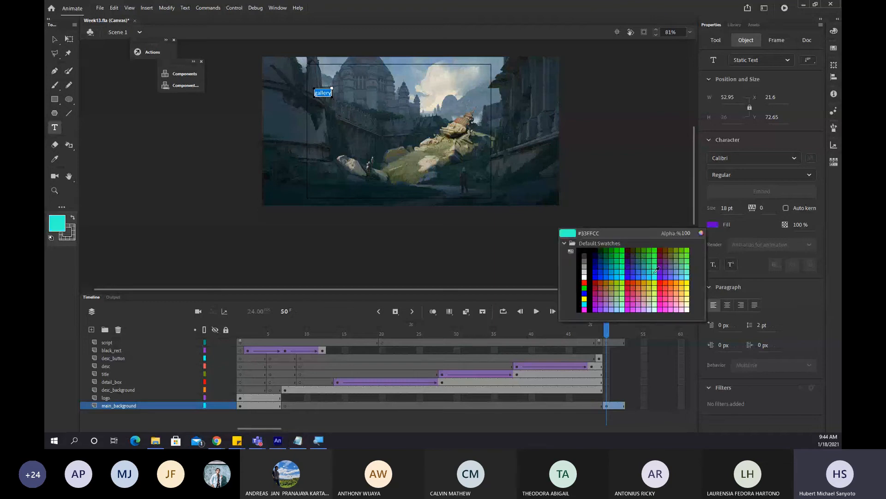
pyautogui.click(614, 271)
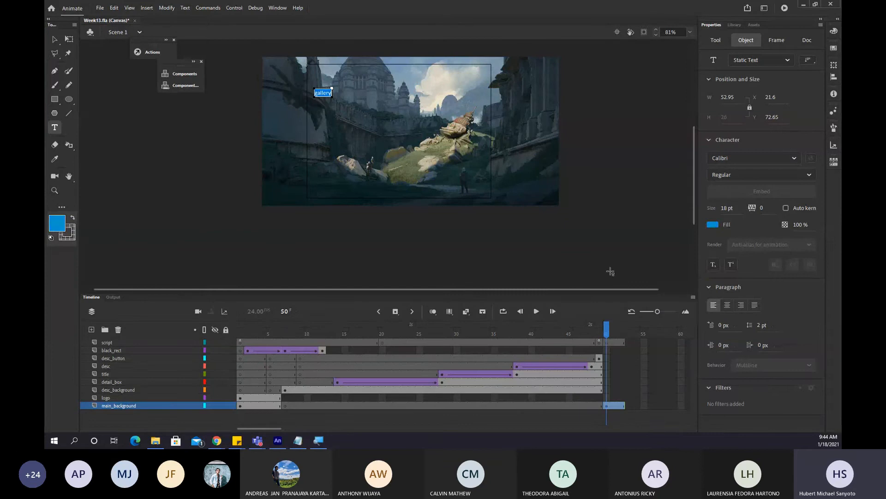
pyautogui.click(54, 38)
pyautogui.hotkey('ctrl', 's')
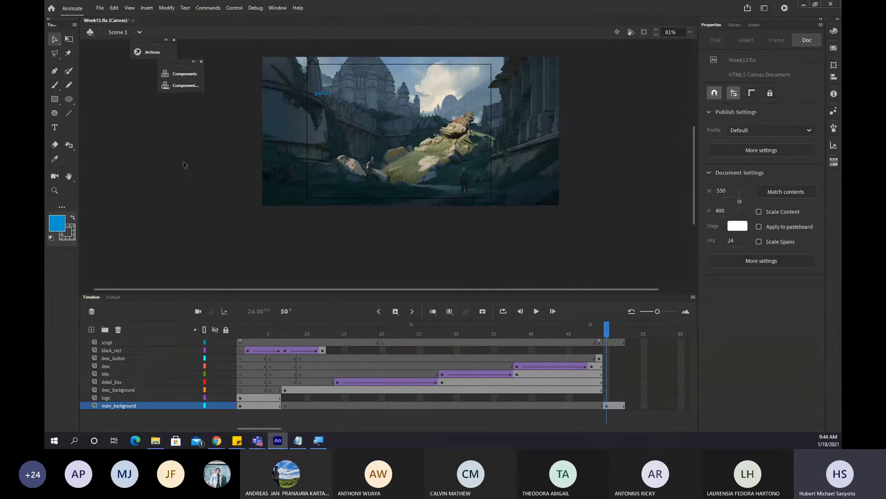
# Test the movie in the browser, going through the logo and next button to the gallery page, and return to Animate.
pyautogui.hotkey('ctrl', 'Return')
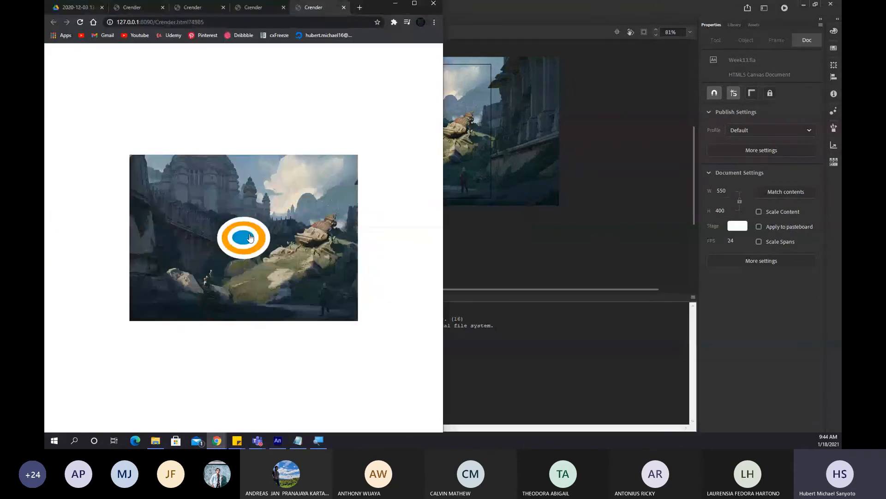
pyautogui.click(250, 237)
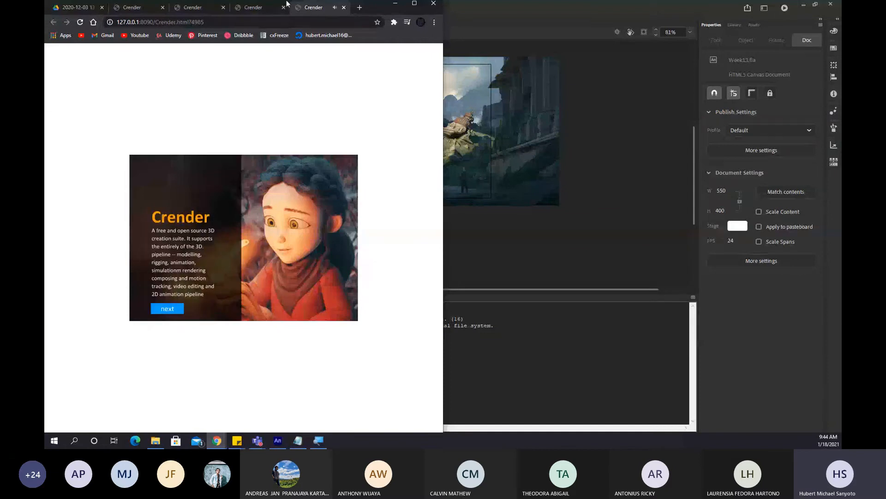
pyautogui.click(180, 308)
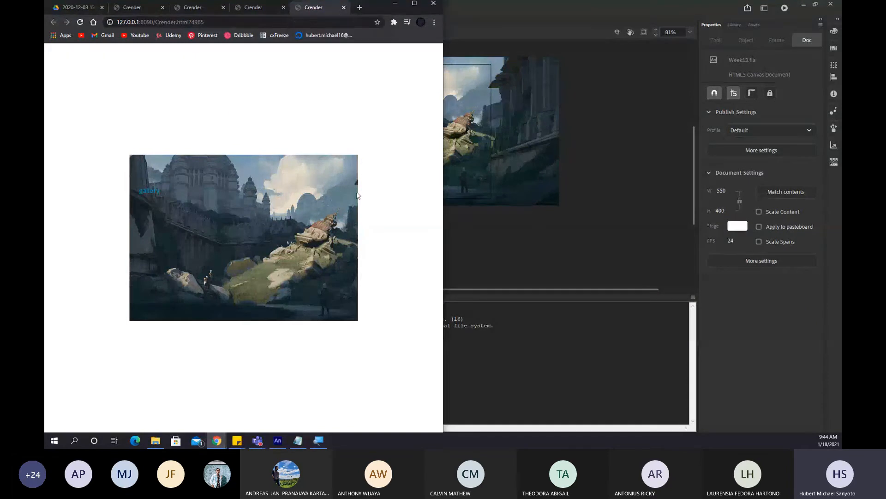
pyautogui.click(492, 227)
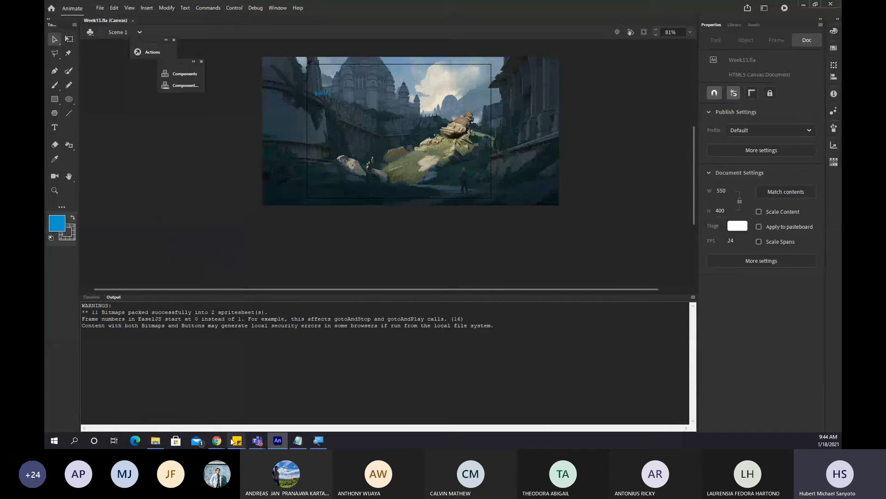
# Switch to the browser and review the video, gallery and exit parts of the reference recording, pause it, and return to Animate.
pyautogui.moveTo(217, 442)
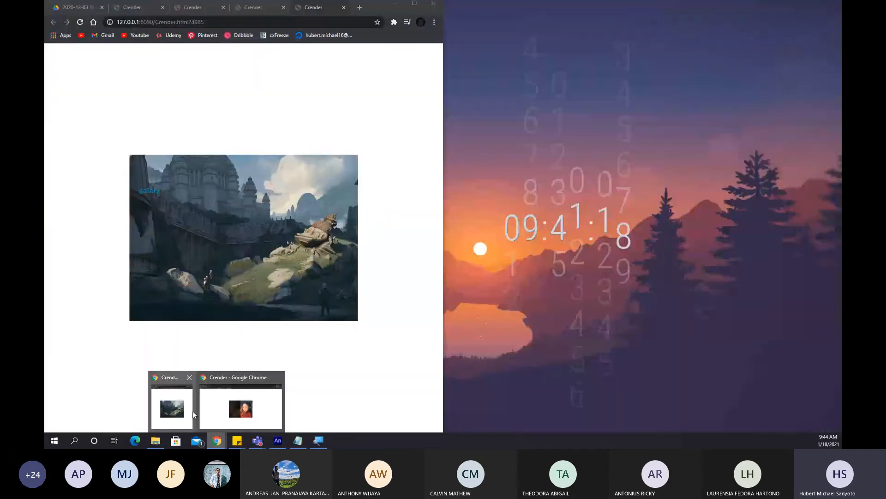
pyautogui.click(184, 408)
pyautogui.click(59, 8)
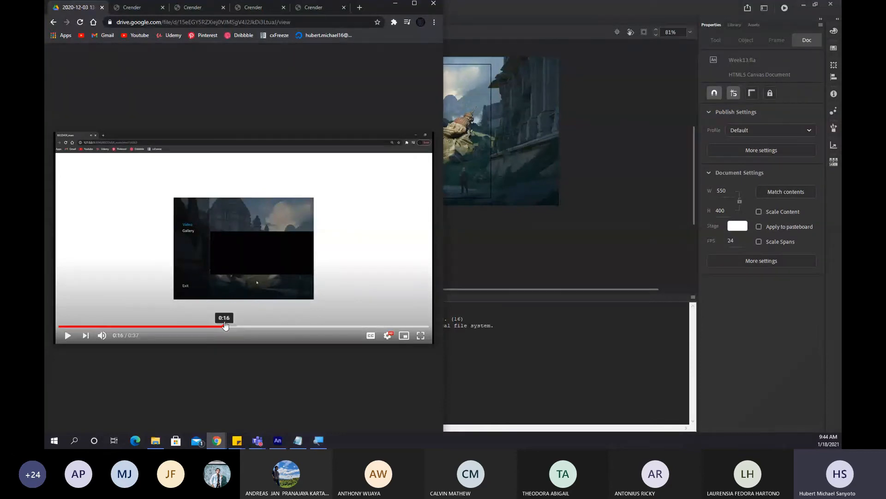
pyautogui.click(258, 327)
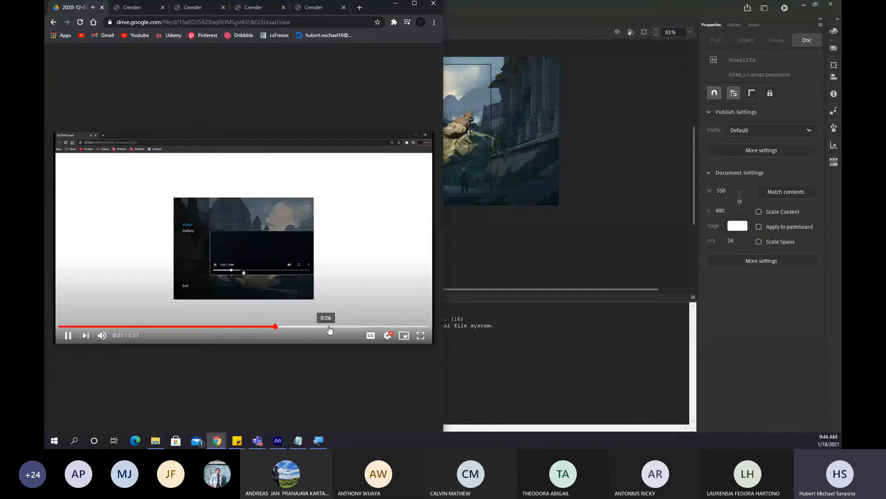
pyautogui.click(344, 326)
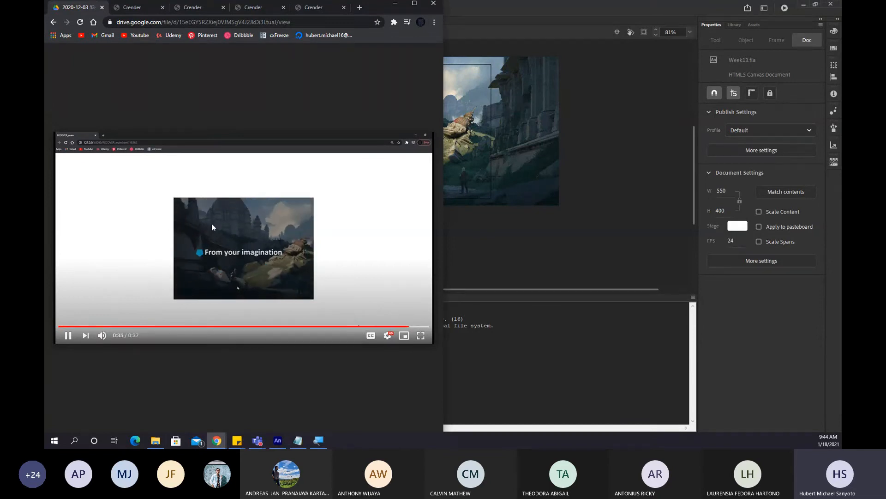
pyautogui.click(265, 230)
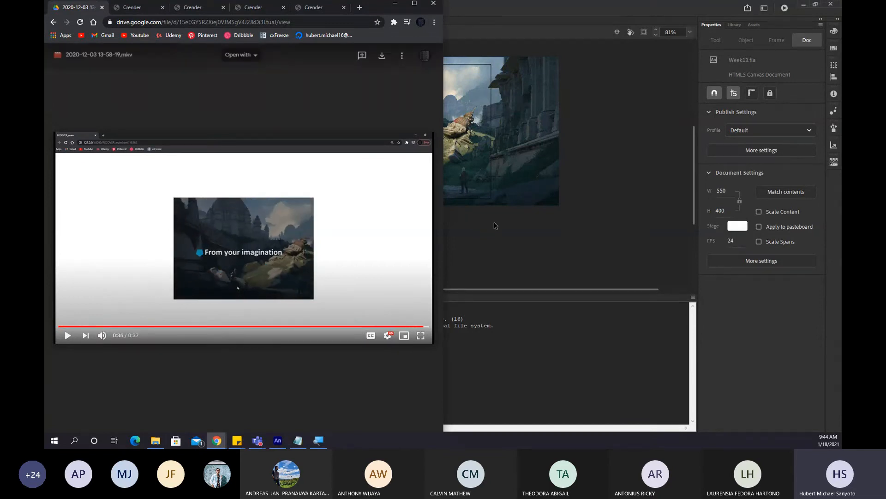
pyautogui.click(494, 224)
# Retype the blue gallery text with a capital letter as "Gallery".
pyautogui.scroll(2, 326, 149)
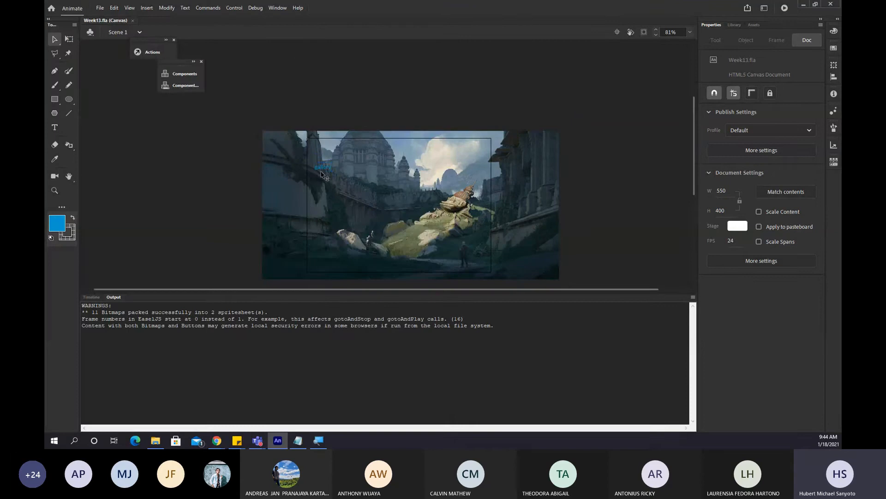
pyautogui.click(323, 168)
pyautogui.doubleClick(323, 168)
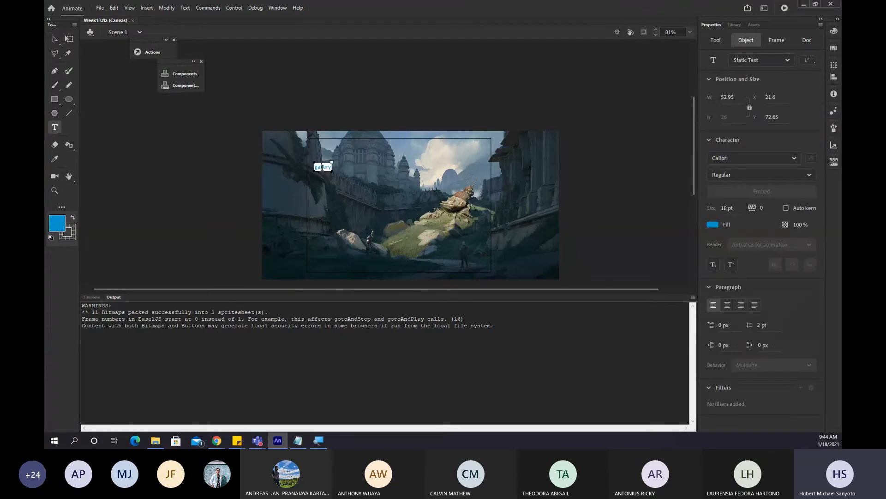
pyautogui.doubleClick(321, 167)
pyautogui.write('Gallery')
pyautogui.click(197, 136)
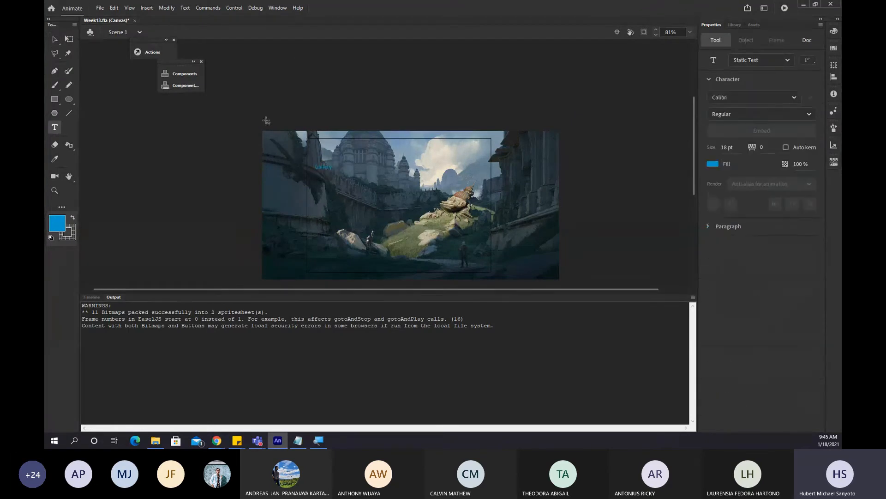
# Add the static text "Video" above Gallery, set its fill to white, and bring the timeline back into view.
pyautogui.scroll(-3, 266, 121)
pyautogui.scroll(3, 267, 121)
pyautogui.click(317, 151)
pyautogui.write('Video')
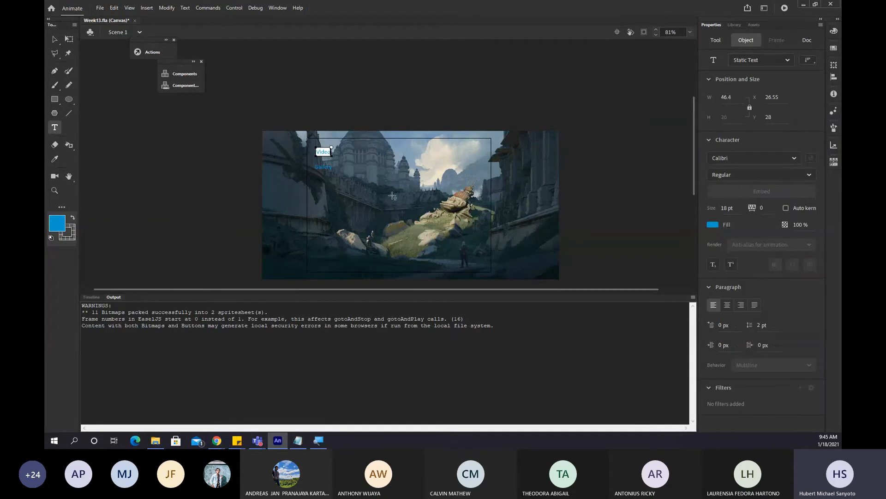
pyautogui.hotkey('ctrl', 'a')
pyautogui.click(711, 226)
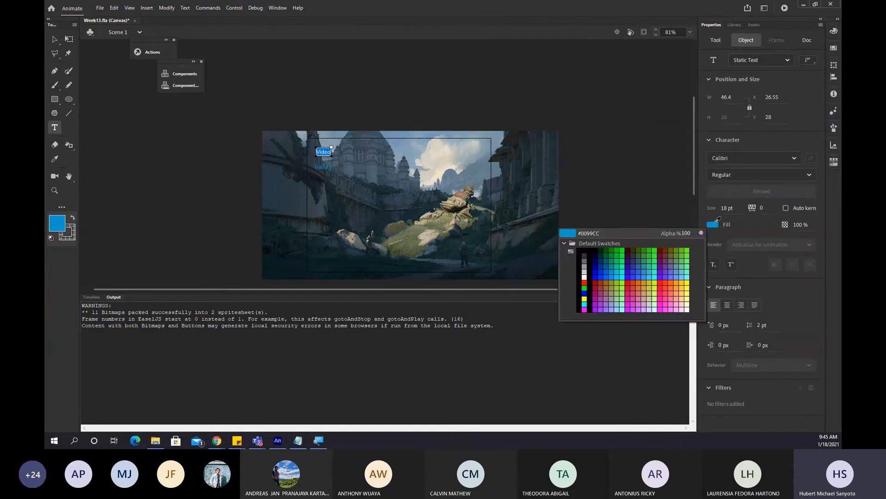
pyautogui.click(561, 275)
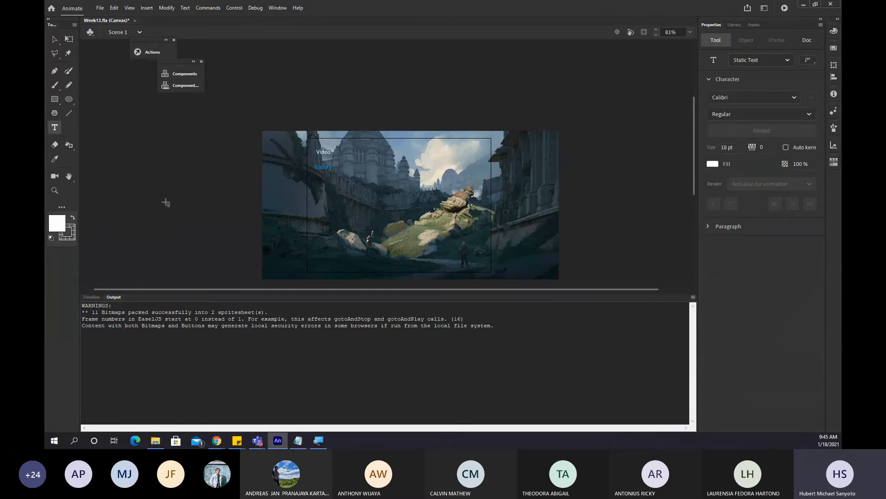
pyautogui.click(171, 189)
pyautogui.click(90, 298)
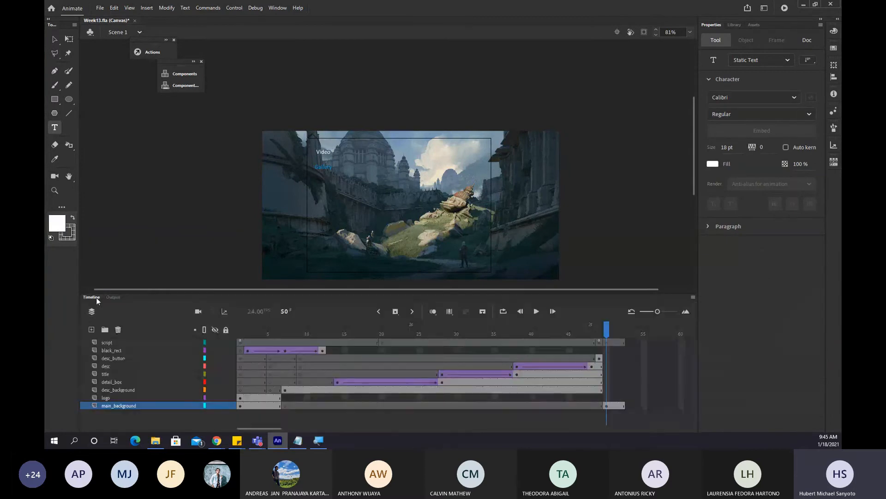
# Add a new layer, move it directly above the black_rect layer and insert a blank keyframe at frame 50.
pyautogui.click(92, 329)
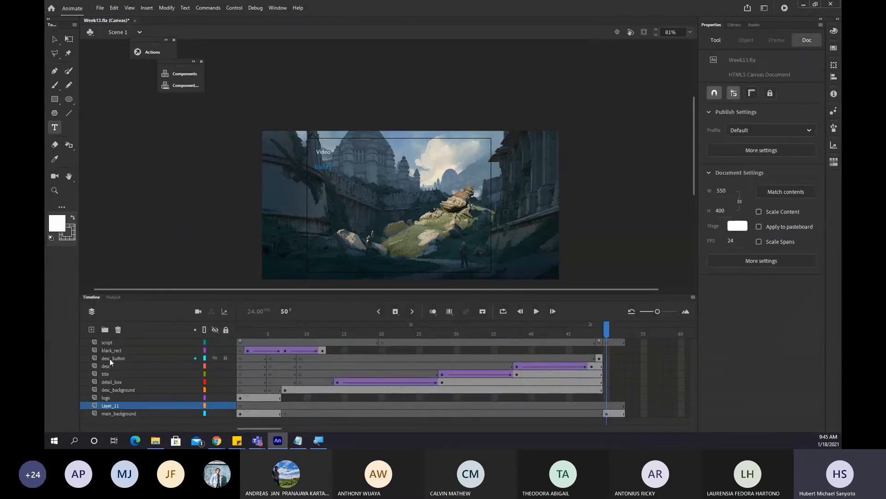
pyautogui.moveTo(119, 404); pyautogui.dragTo(117, 350)
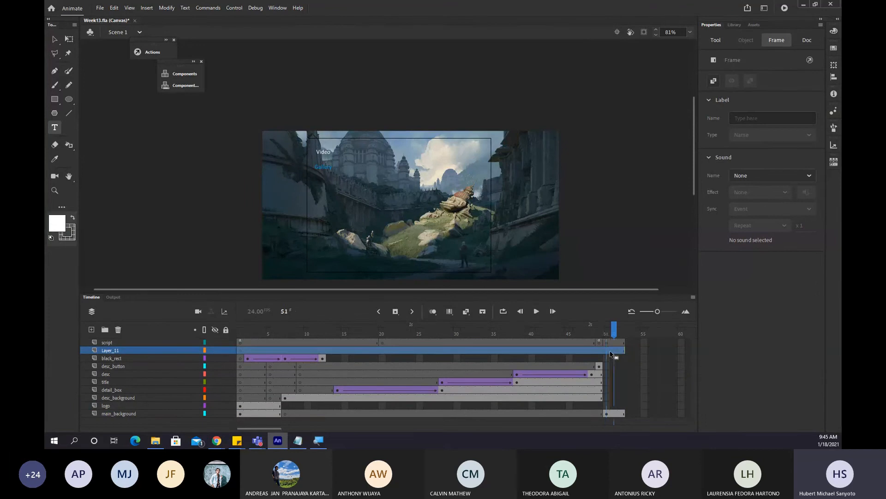
pyautogui.moveTo(614, 365); pyautogui.dragTo(608, 353)
pyautogui.click(606, 337)
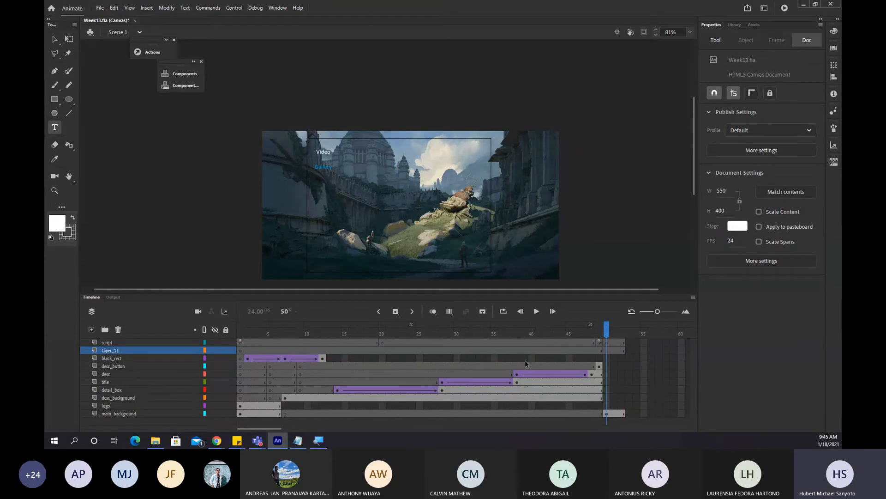
# Rename the new layer above black_rect as side_menu.
pyautogui.doubleClick(110, 351)
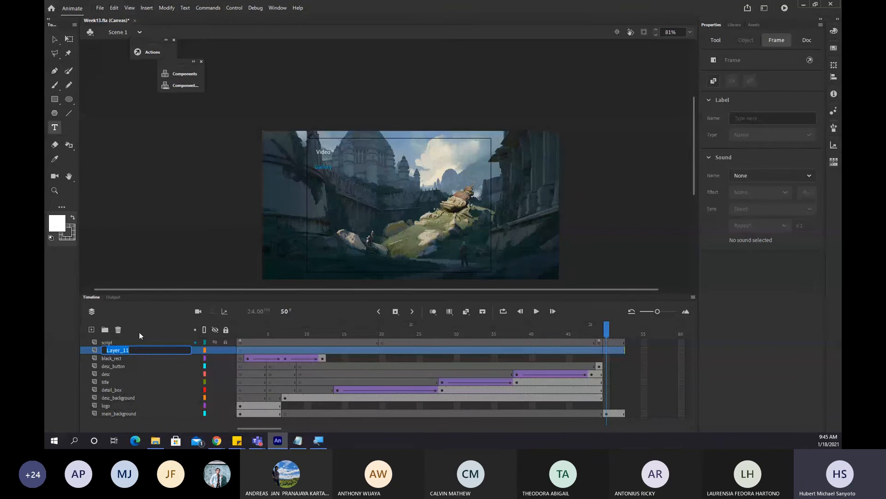
pyautogui.write('main')
pyautogui.press('BackSpace')
pyautogui.press('BackSpace')
pyautogui.press('BackSpace')
pyautogui.press('BackSpace')
pyautogui.write('side+')
pyautogui.write('menu')
pyautogui.press('Return')
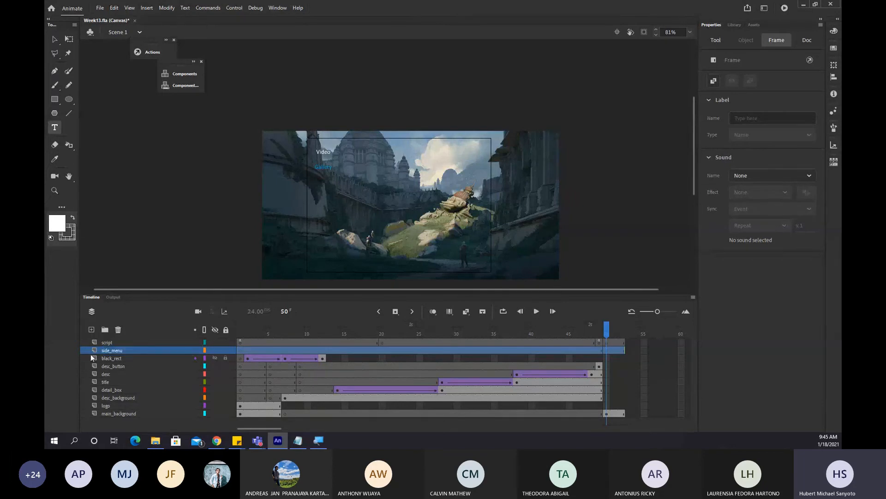
# Draw a white rectangle without stroke, about 419 by 495 px, over the left part of the stage on side_menu at frame 50.
pyautogui.click(675, 395)
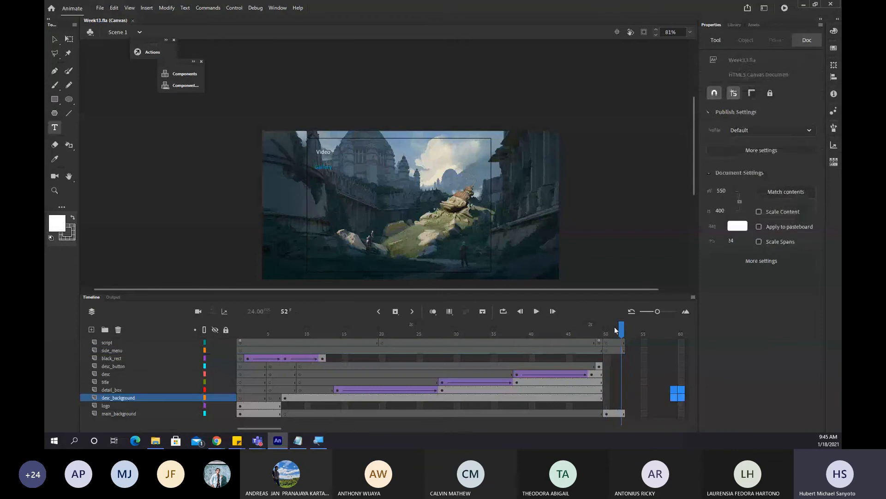
pyautogui.click(602, 334)
pyautogui.click(605, 336)
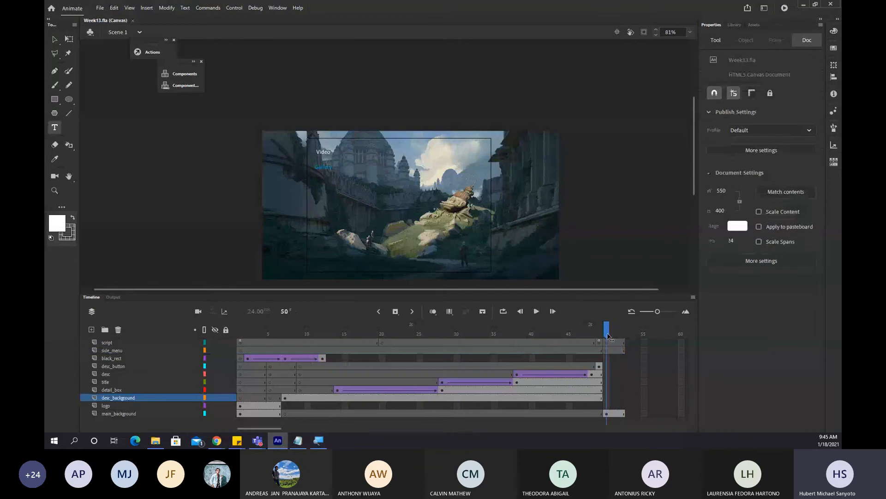
pyautogui.click(59, 104)
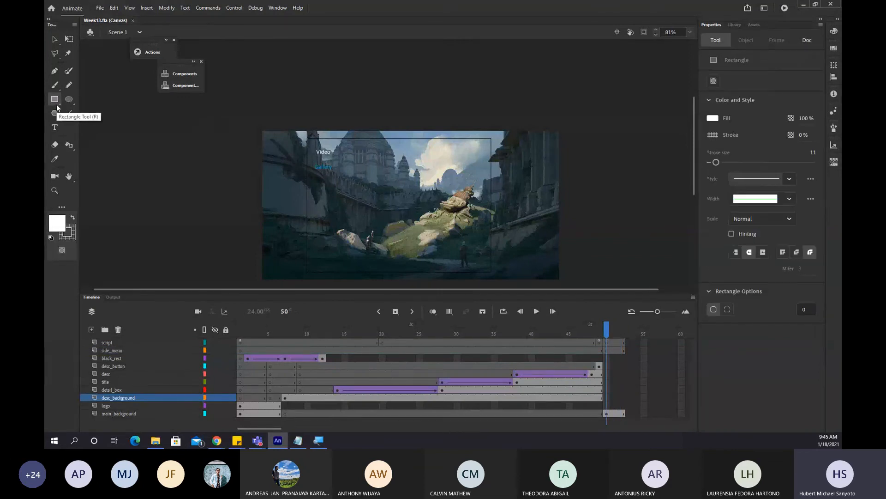
pyautogui.click(75, 228)
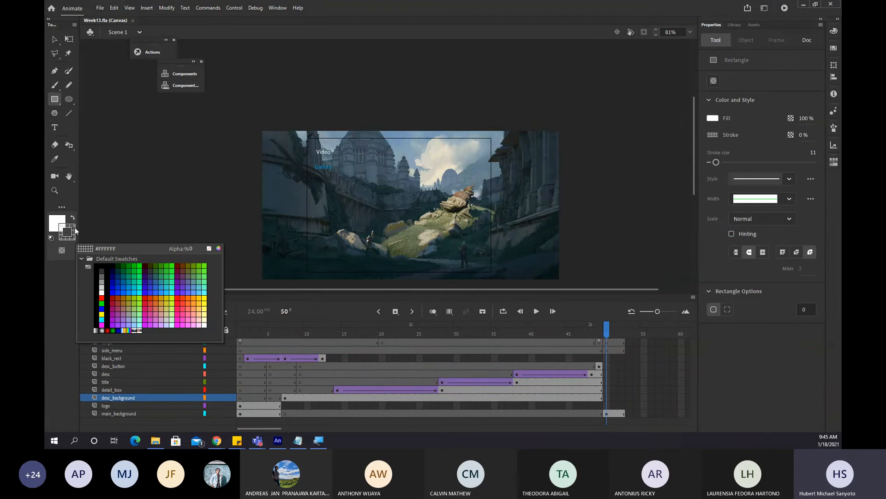
pyautogui.click(210, 249)
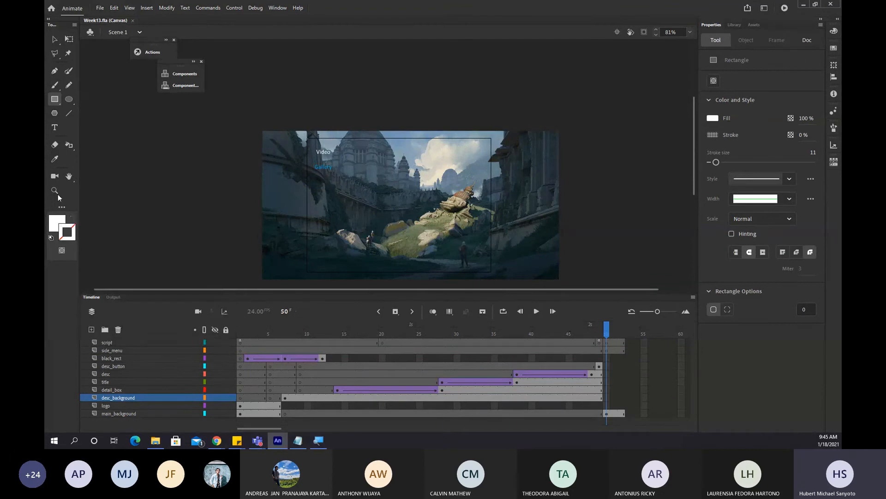
pyautogui.scroll(-1, 308, 169)
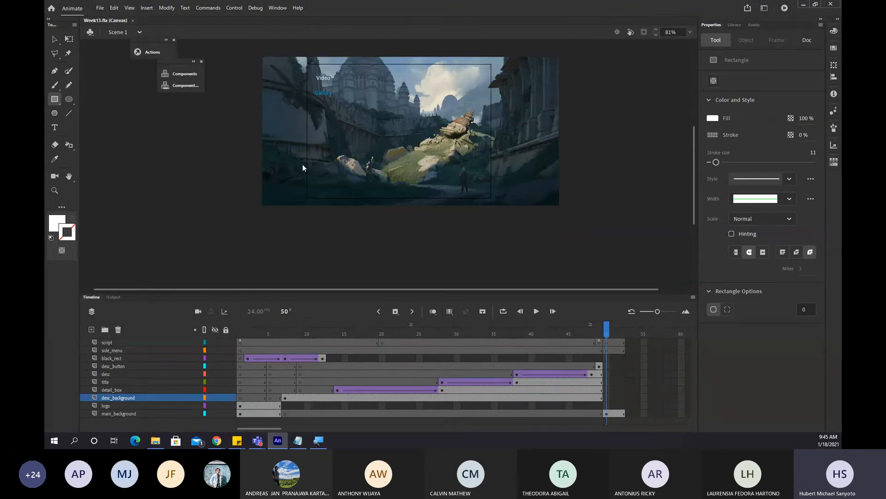
pyautogui.scroll(1, 303, 164)
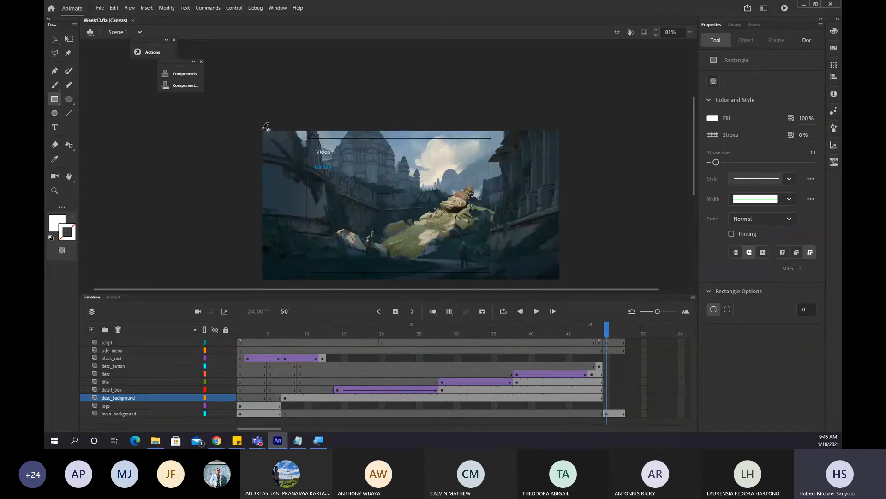
pyautogui.click(606, 350)
pyautogui.moveTo(244, 121); pyautogui.dragTo(384, 286)
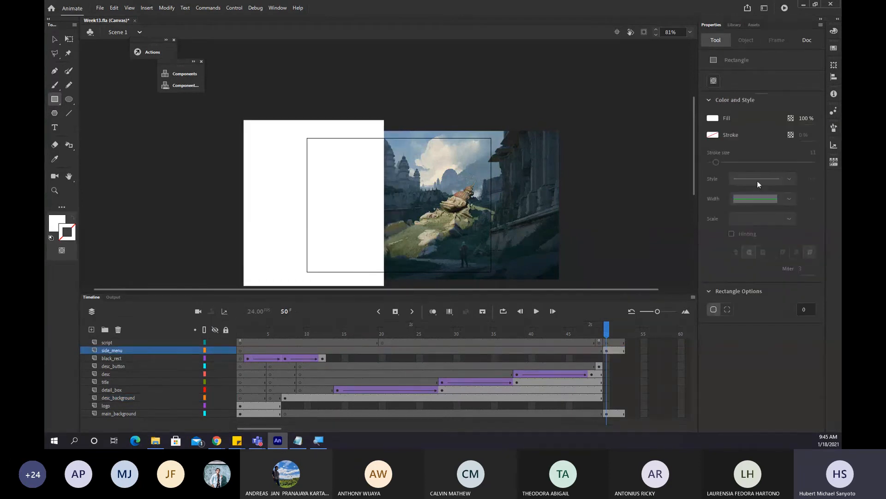
# Change the side_menu rectangle's fill colour to black.
pyautogui.click(720, 117)
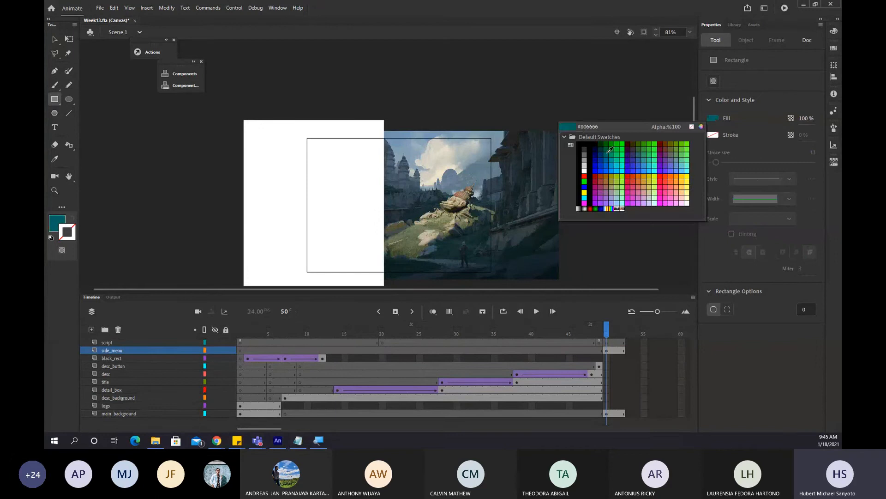
pyautogui.click(586, 143)
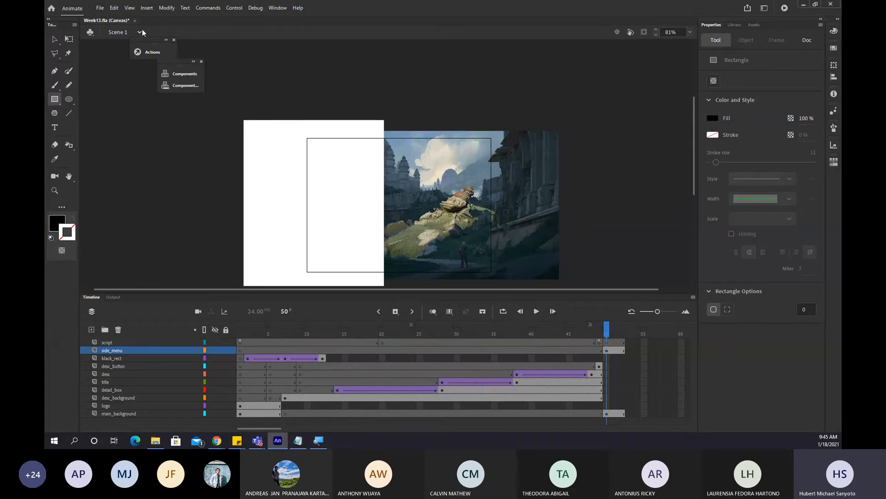
pyautogui.click(57, 41)
pyautogui.click(273, 187)
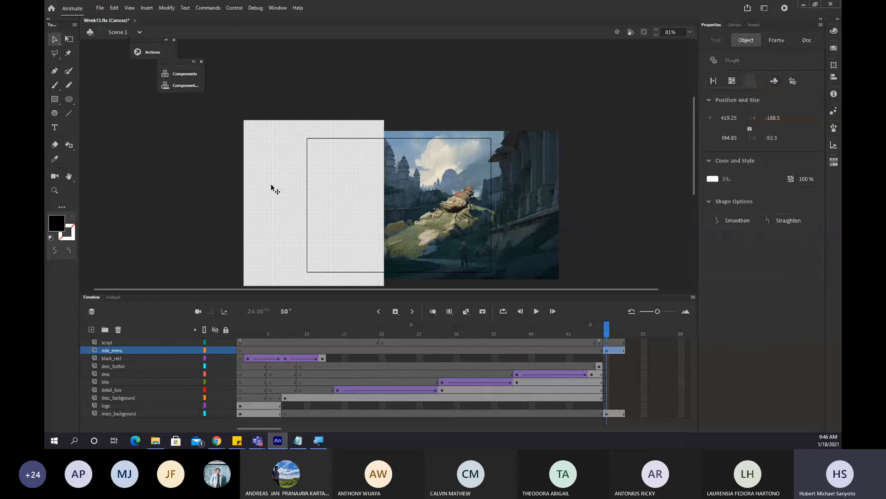
pyautogui.click(713, 179)
pyautogui.click(583, 205)
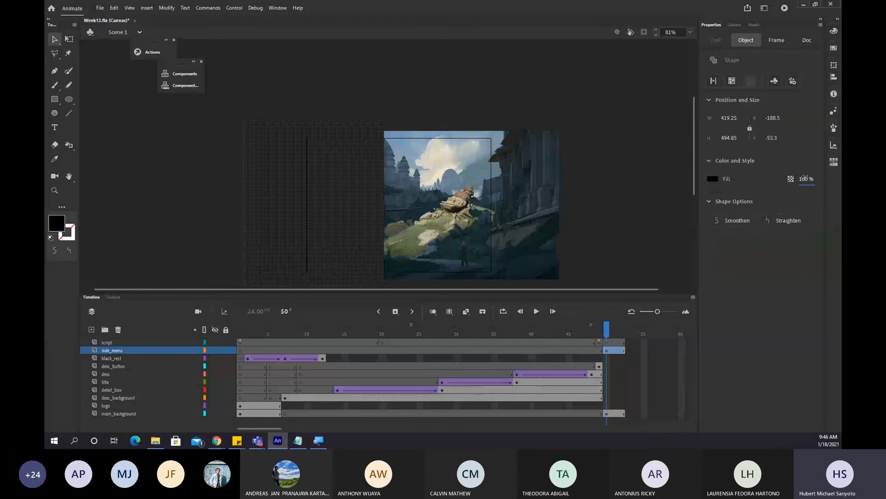
# Reduce the black rectangle's fill opacity to 60%.
pyautogui.moveTo(804, 176); pyautogui.dragTo(794, 178)
pyautogui.click(108, 143)
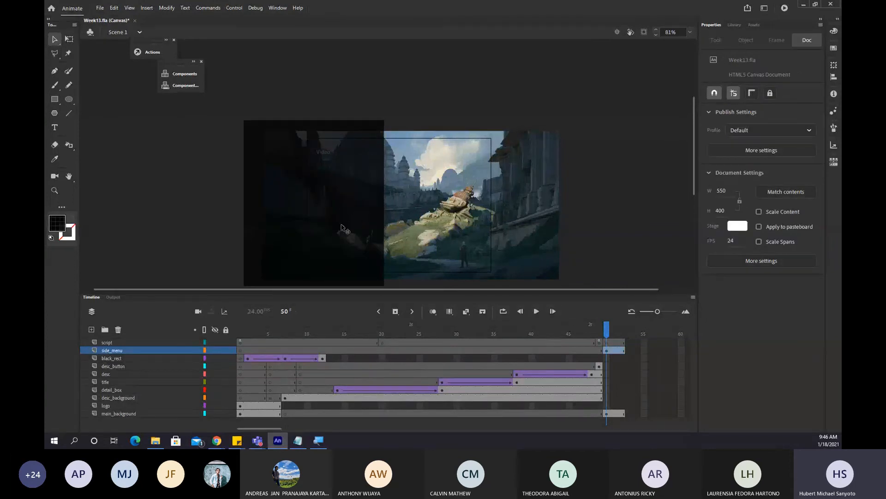
pyautogui.click(343, 229)
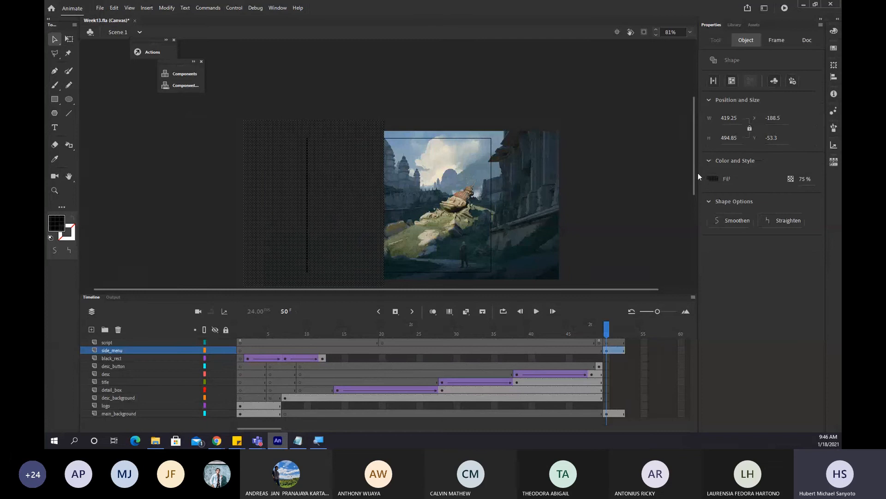
pyautogui.moveTo(806, 179); pyautogui.dragTo(807, 183)
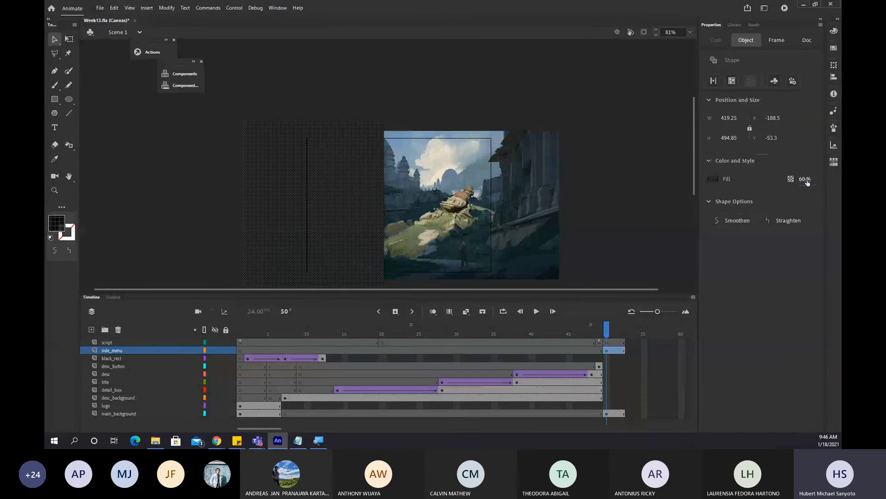
pyautogui.click(600, 97)
# Reposition the semi-transparent black rectangle over the left part of the stage, at X about -212.
pyautogui.moveTo(375, 203); pyautogui.dragTo(344, 203)
pyautogui.click(346, 202)
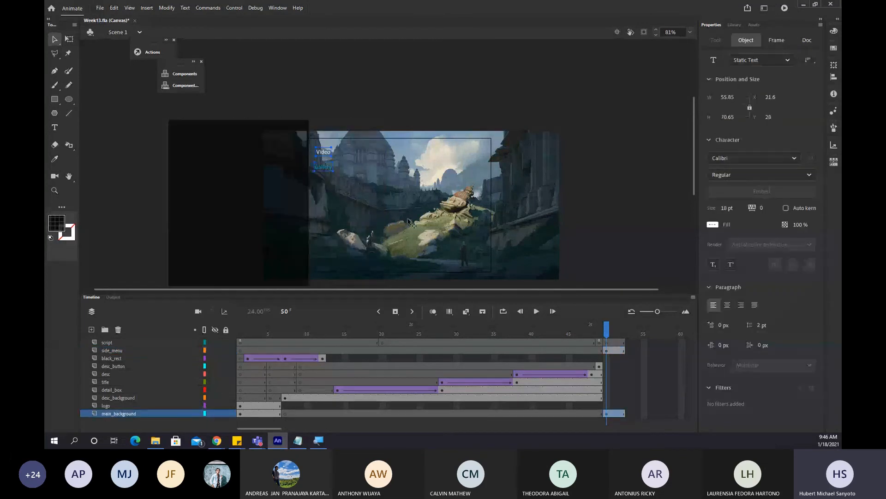
pyautogui.moveTo(254, 211); pyautogui.dragTo(327, 211)
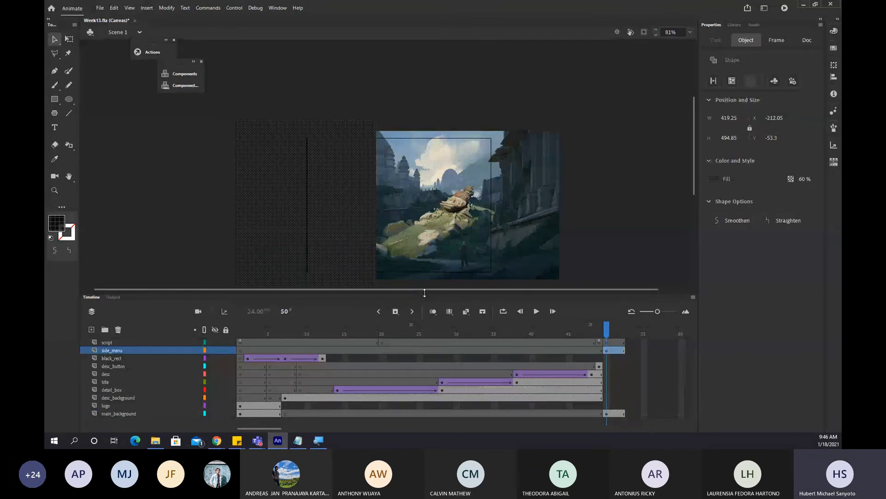
# Add a new layer above side_menu and select its frame 50.
pyautogui.click(91, 329)
pyautogui.click(604, 352)
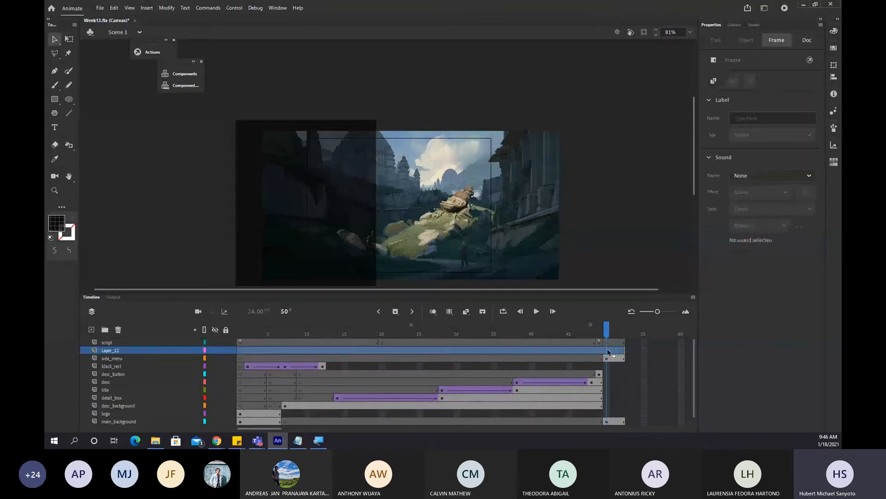
pyautogui.click(609, 327)
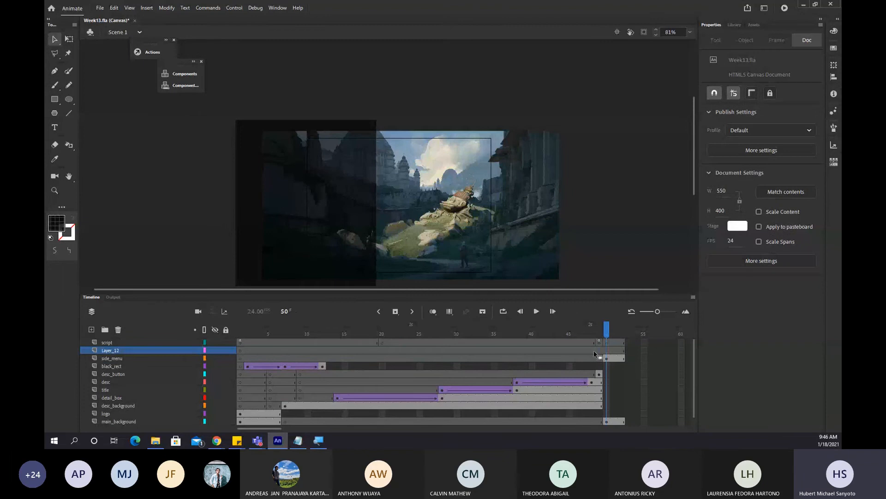
# Place the Video and Gallery texts over the dark rectangle on the side_menu layer, with Gallery close beneath Video.
pyautogui.click(393, 174)
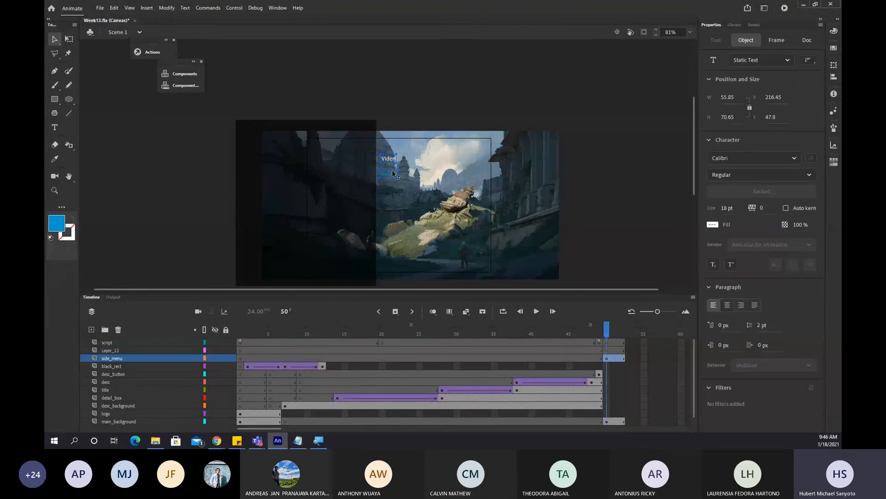
pyautogui.moveTo(393, 173); pyautogui.dragTo(342, 173)
pyautogui.click(386, 122)
pyautogui.scroll(2, 351, 157)
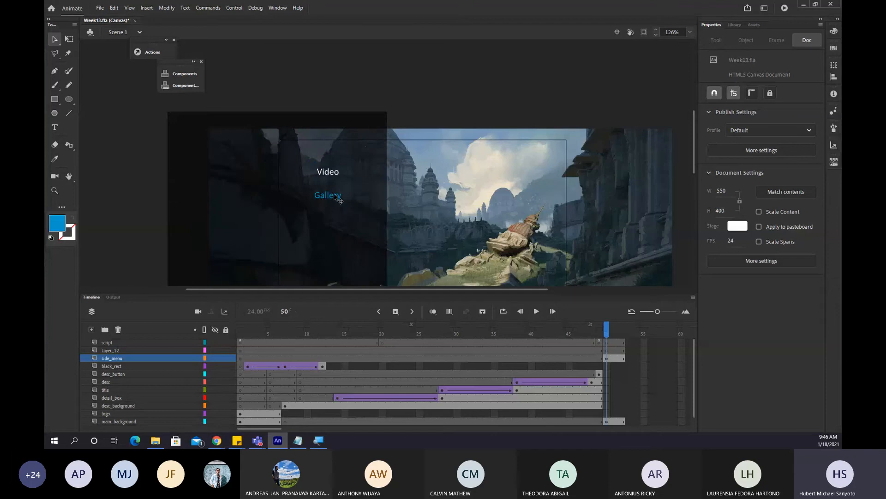
pyautogui.click(334, 203)
pyautogui.moveTo(333, 203); pyautogui.dragTo(332, 190)
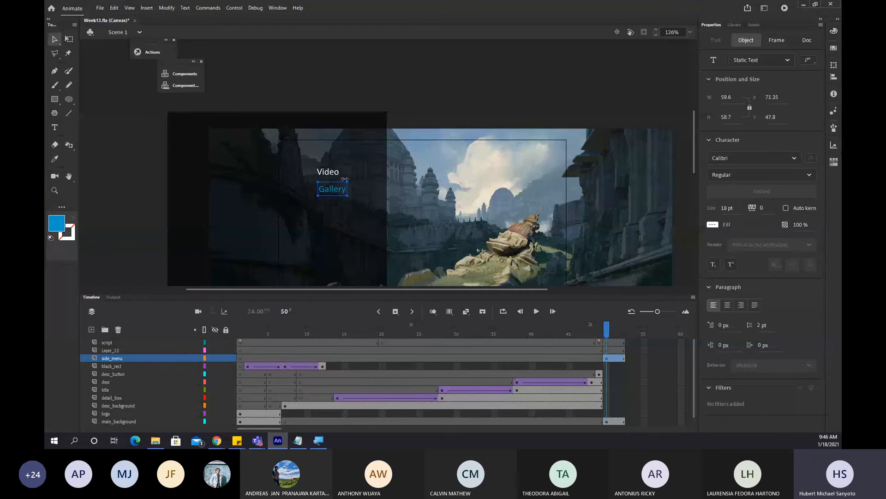
# Set the Video and Gallery texts to Bold at 20 pt.
pyautogui.keyDown('shift'); pyautogui.click(334, 172); pyautogui.keyUp('shift')
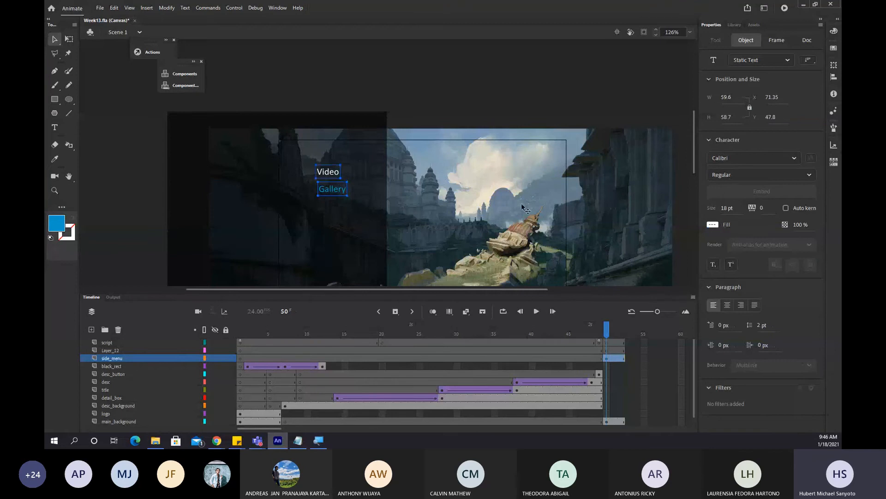
pyautogui.click(757, 175)
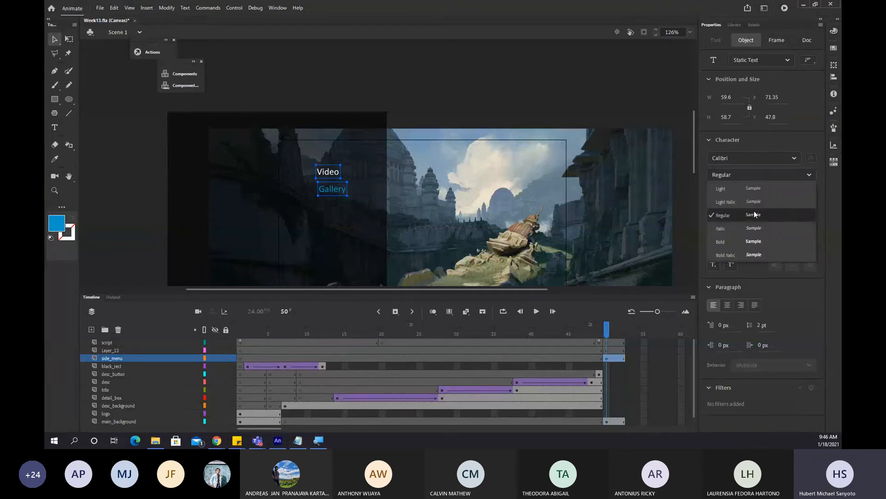
pyautogui.click(732, 241)
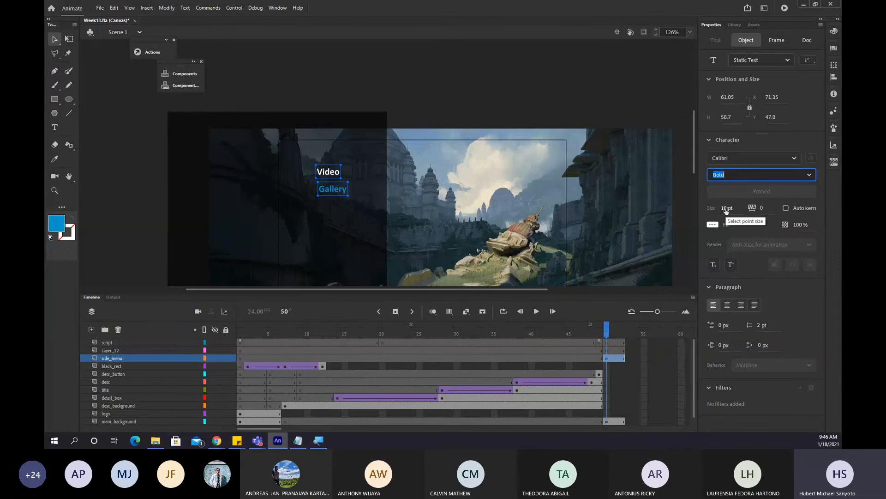
pyautogui.click(725, 208)
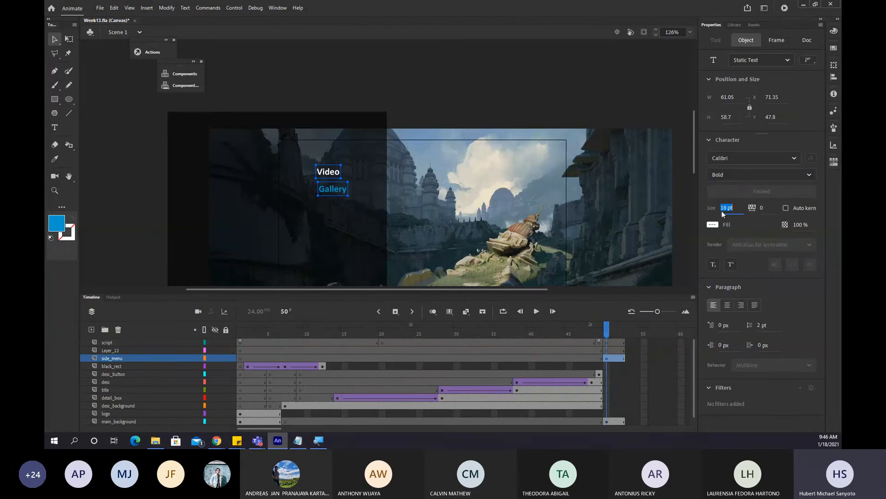
pyautogui.write('20')
pyautogui.press('Return')
pyautogui.click(468, 98)
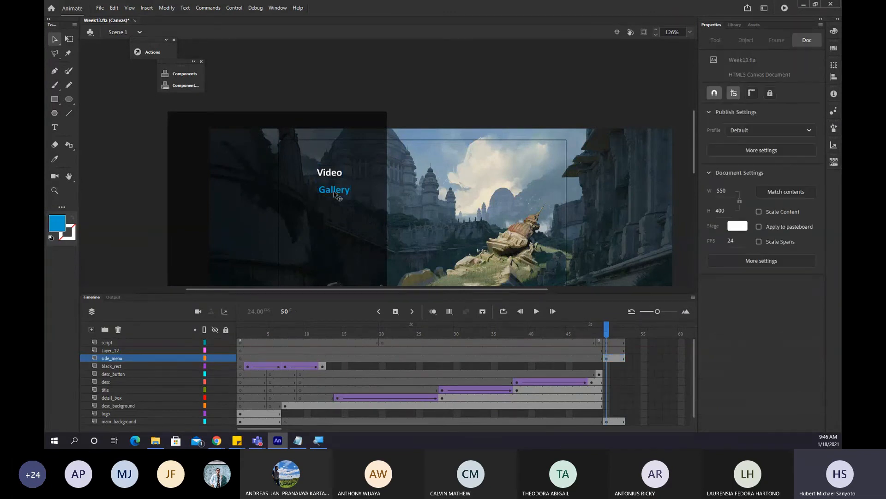
# Align the Gallery text beneath Video with a little more spacing, at X 71.95 and Y 87.7.
pyautogui.click(336, 194)
pyautogui.moveTo(336, 194); pyautogui.dragTo(332, 199)
pyautogui.press('Right')
pyautogui.press('Right')
pyautogui.press('Right')
pyautogui.press('Right')
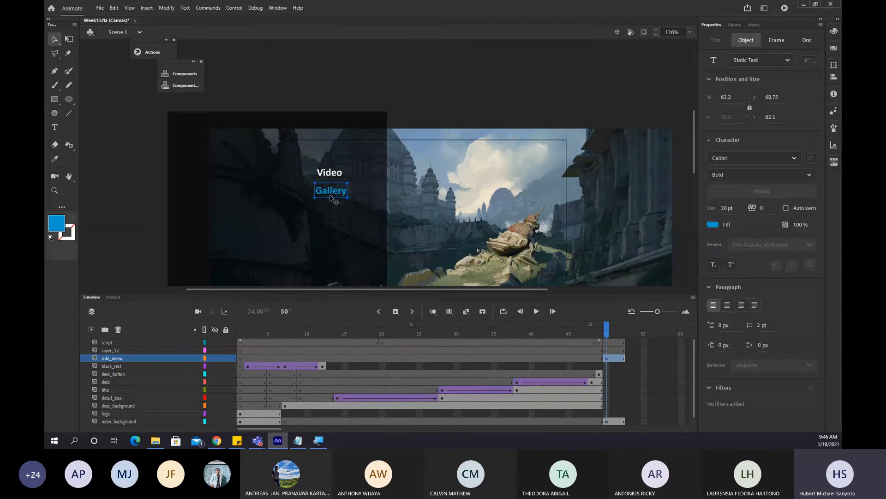
pyautogui.press('Down')
pyautogui.press('Down')
pyautogui.press('Down')
pyautogui.press('Down')
pyautogui.press('Down')
pyautogui.press('Down')
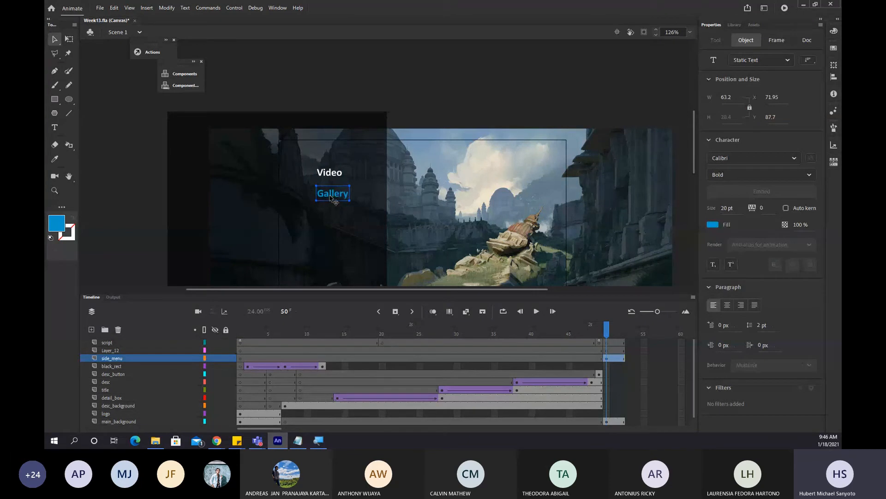
# Tighten the spacing beneath the Video text by moving the Gallery text up to Y 78.95, and save the file.
pyautogui.click(323, 145)
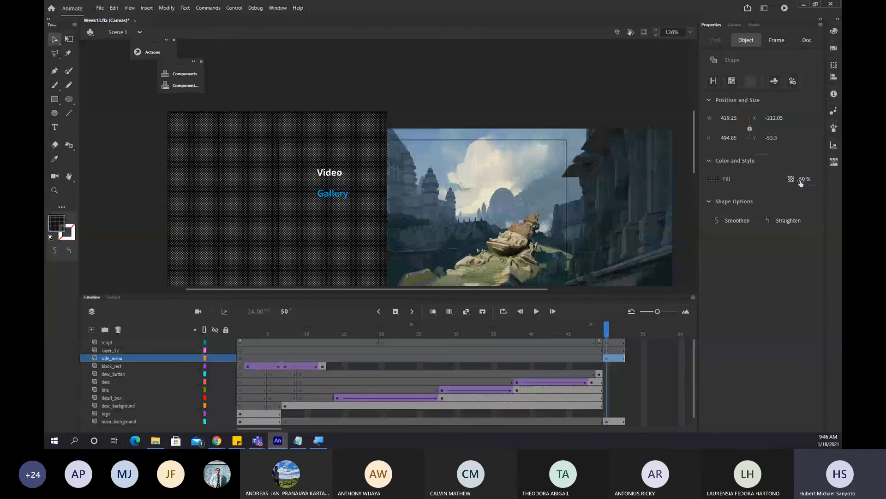
pyautogui.click(538, 92)
pyautogui.scroll(-2, 538, 92)
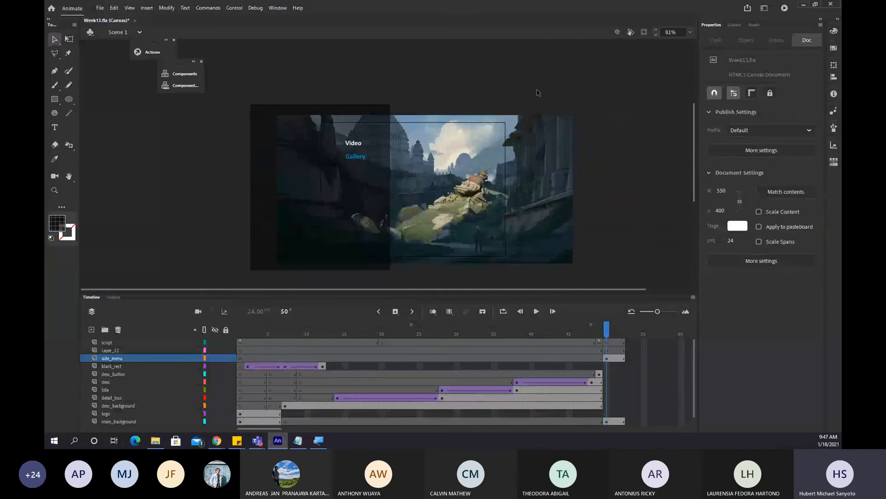
pyautogui.click(355, 156)
pyautogui.hotkey('shift', 'Up')
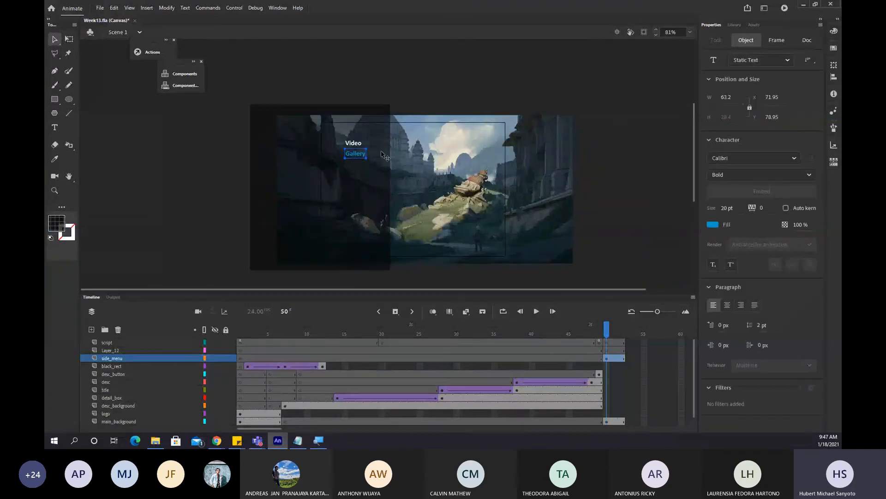
pyautogui.hotkey('ctrl', 's')
pyautogui.click(423, 103)
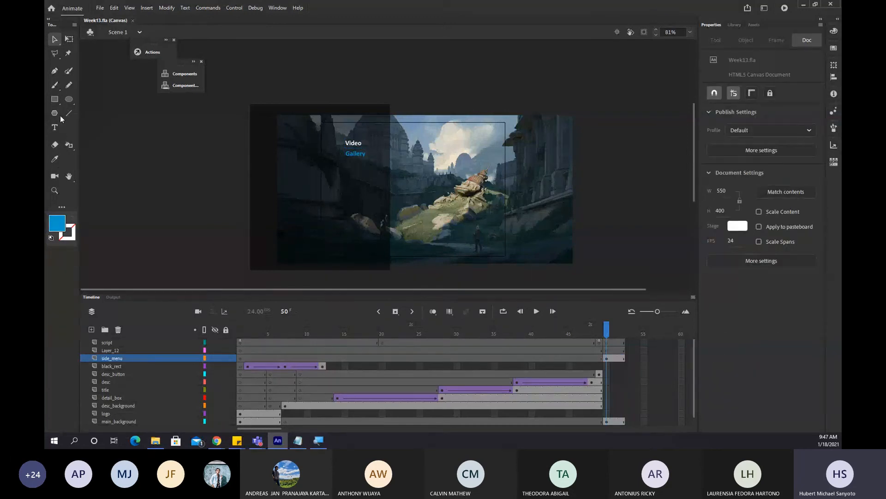
# Rename the new layer above side_menu as btn_exit.
pyautogui.click(137, 353)
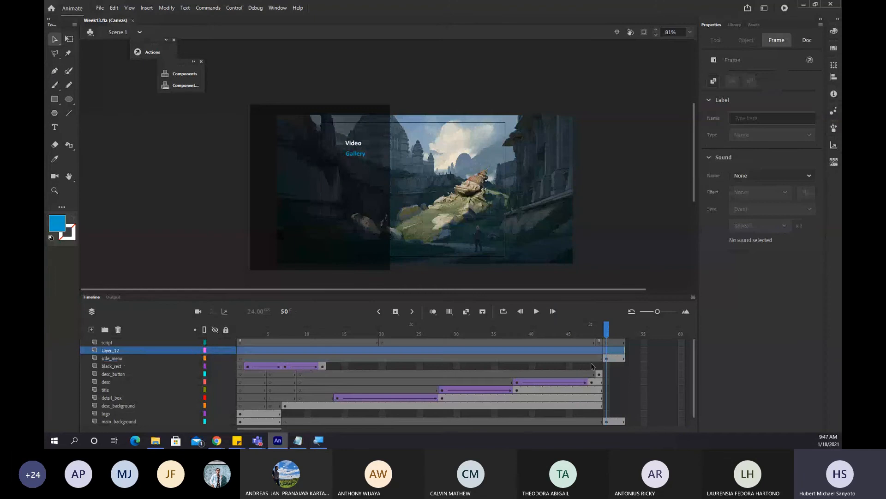
pyautogui.doubleClick(113, 351)
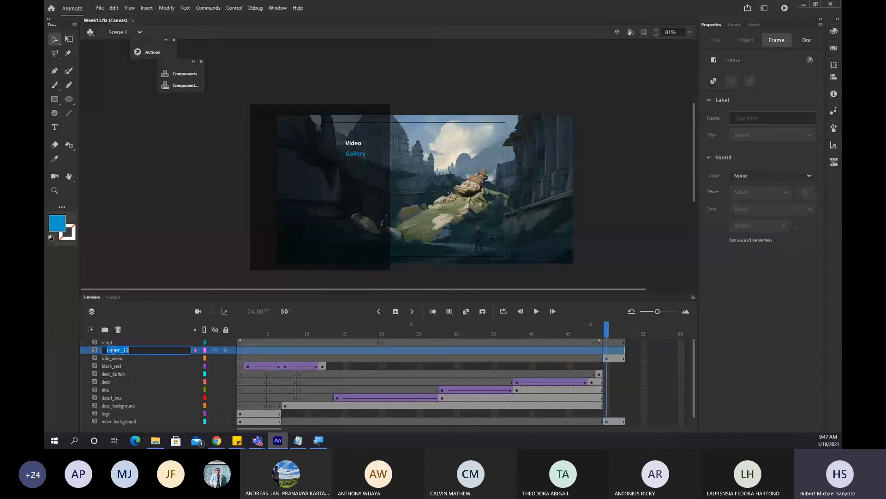
pyautogui.write('btn_ex')
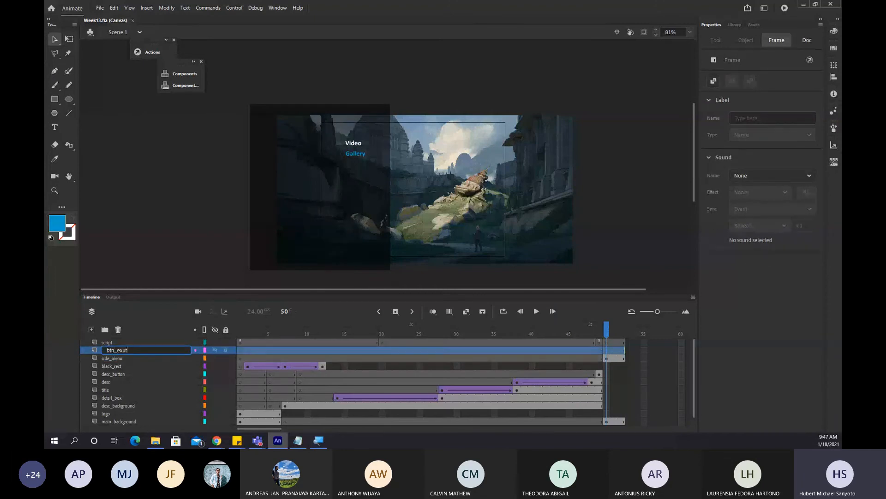
pyautogui.write('it')
pyautogui.press('Return')
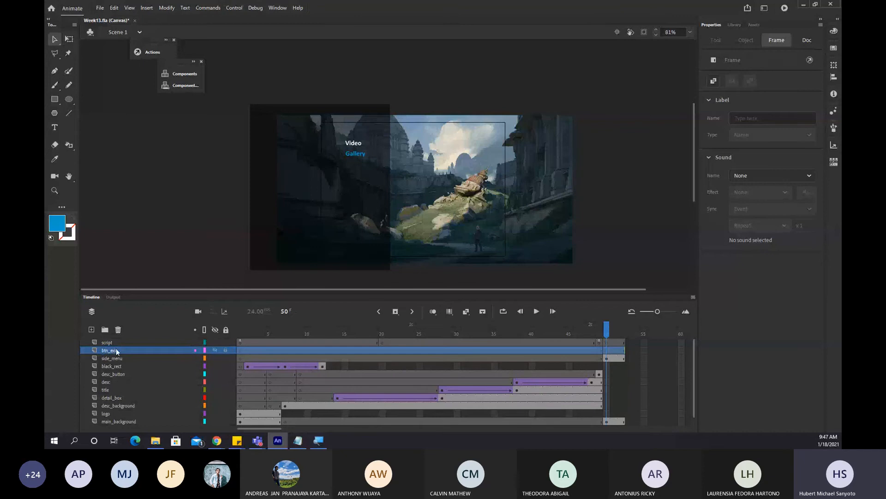
# Add a white Exit text on the btn_exit layer near the dark panel's bottom, aligned with the menu texts at X 71.95, Y 366.2.
pyautogui.click(55, 127)
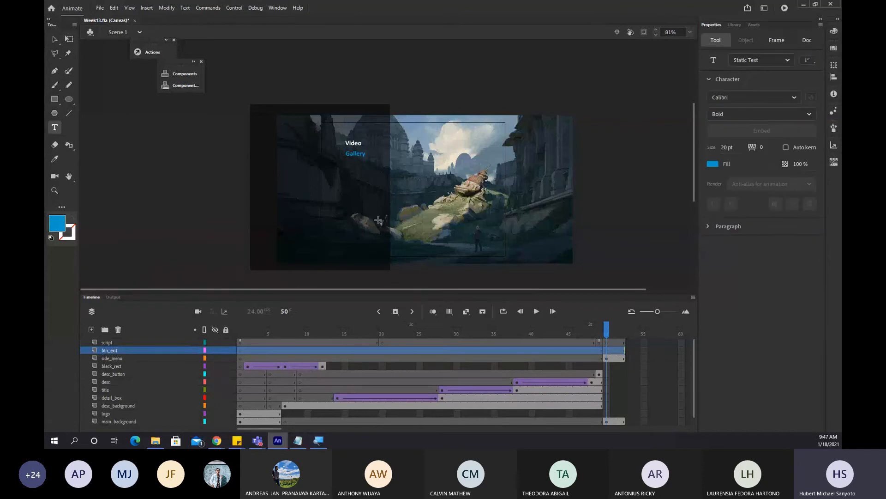
pyautogui.click(354, 241)
pyautogui.write('exit')
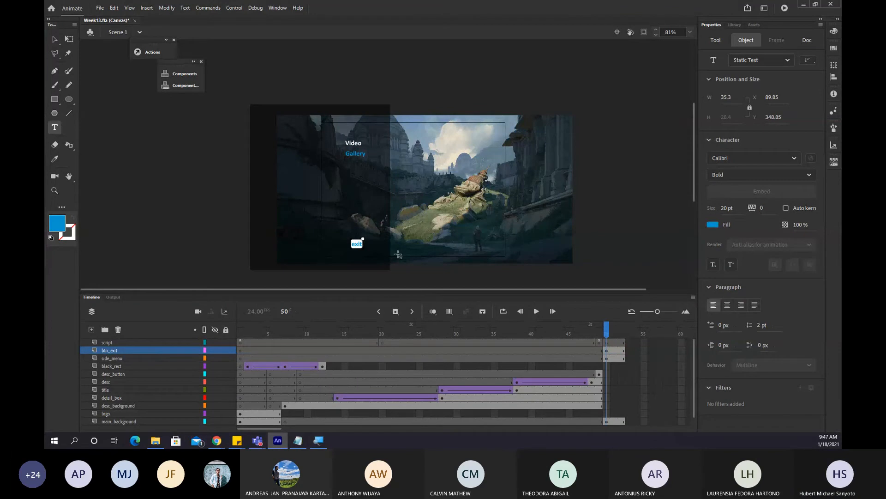
pyautogui.click(712, 225)
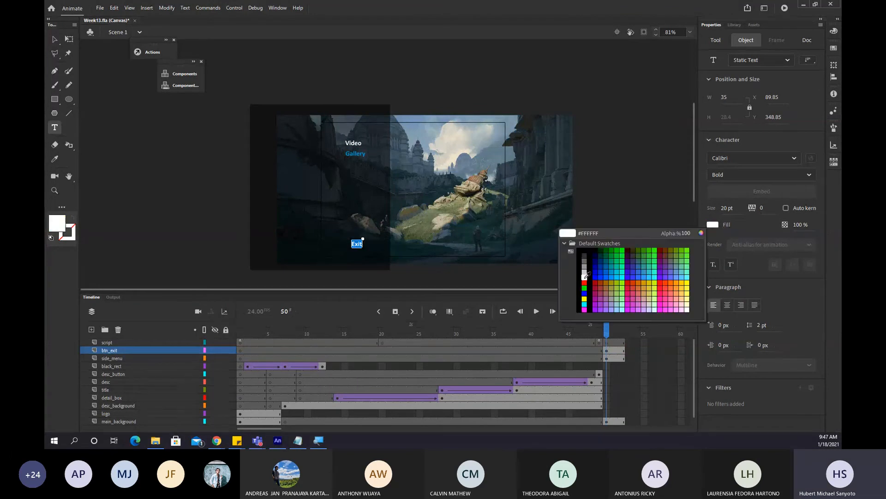
pyautogui.click(562, 274)
pyautogui.click(54, 39)
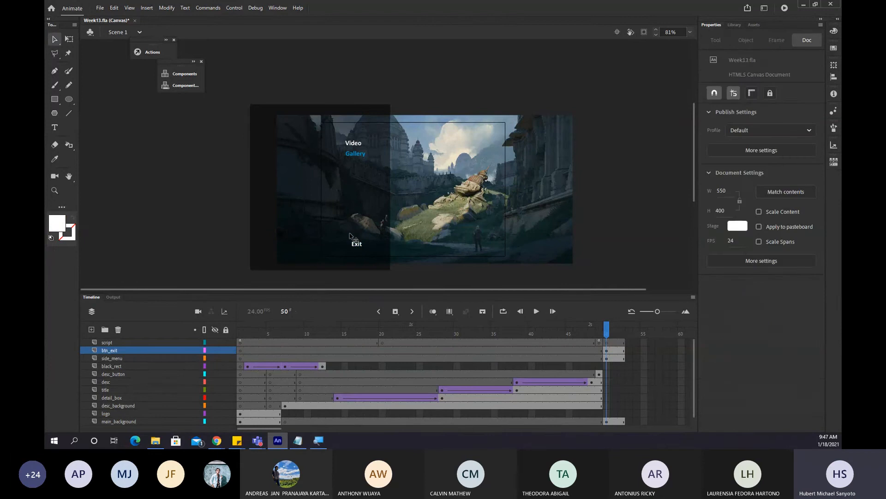
pyautogui.moveTo(360, 246); pyautogui.dragTo(350, 252)
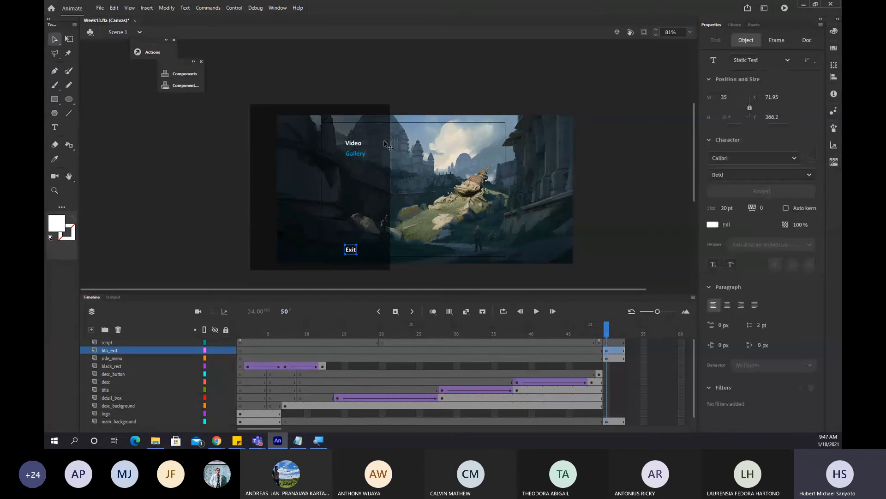
# Set the Video, Gallery and Exit texts to the Regular font style and save the file.
pyautogui.keyDown('shift'); pyautogui.click(363, 146); pyautogui.keyUp('shift')
pyautogui.keyDown('shift'); pyautogui.click(358, 156); pyautogui.keyUp('shift')
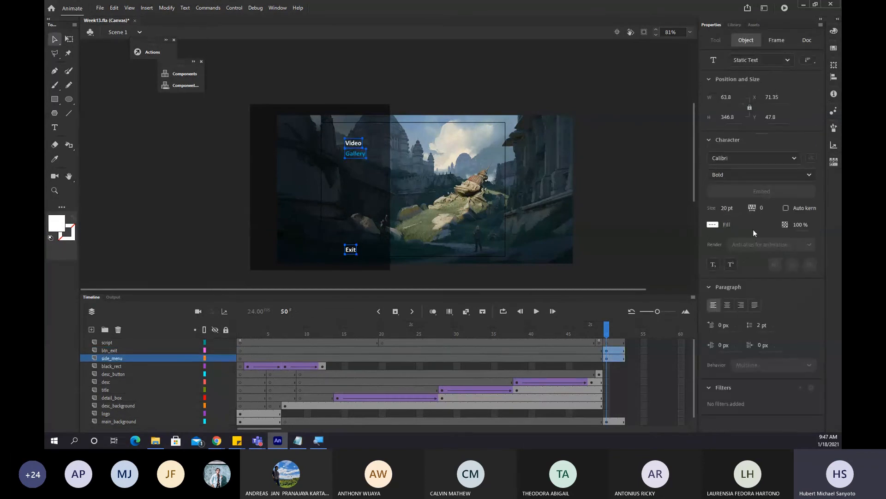
pyautogui.click(791, 175)
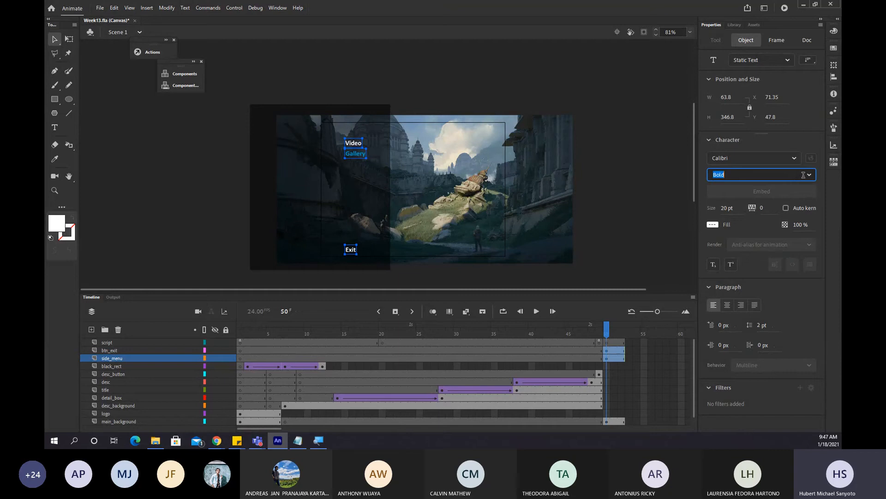
pyautogui.click(804, 174)
pyautogui.click(540, 120)
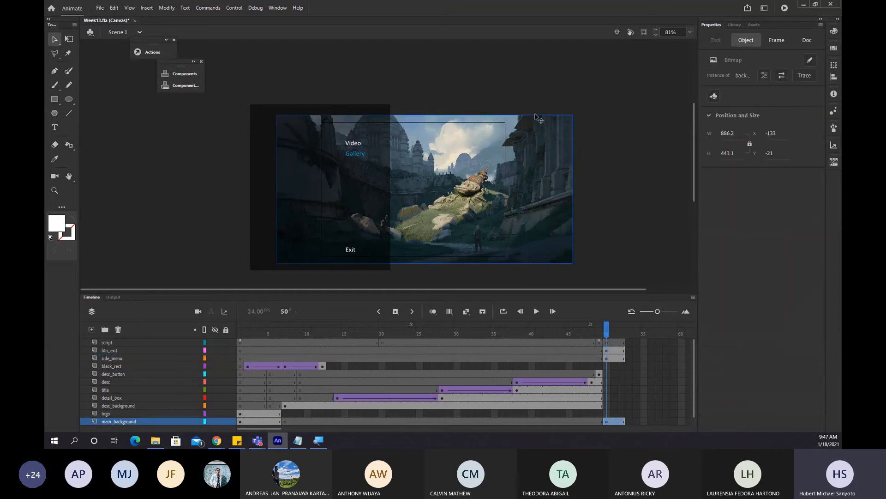
pyautogui.click(531, 104)
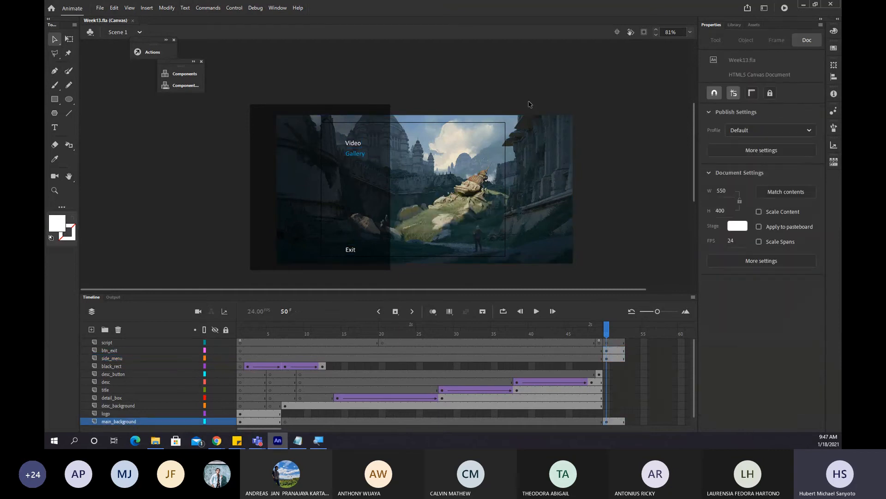
# Resize the dark panel to fit the stage's left edge and height, about 205.75 wide and 409.25 high.
pyautogui.click(351, 141)
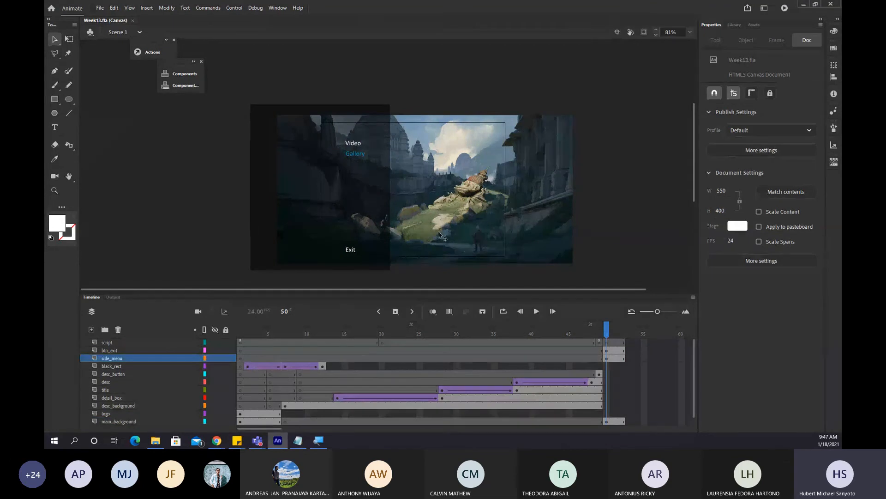
pyautogui.moveTo(611, 339); pyautogui.dragTo(621, 362)
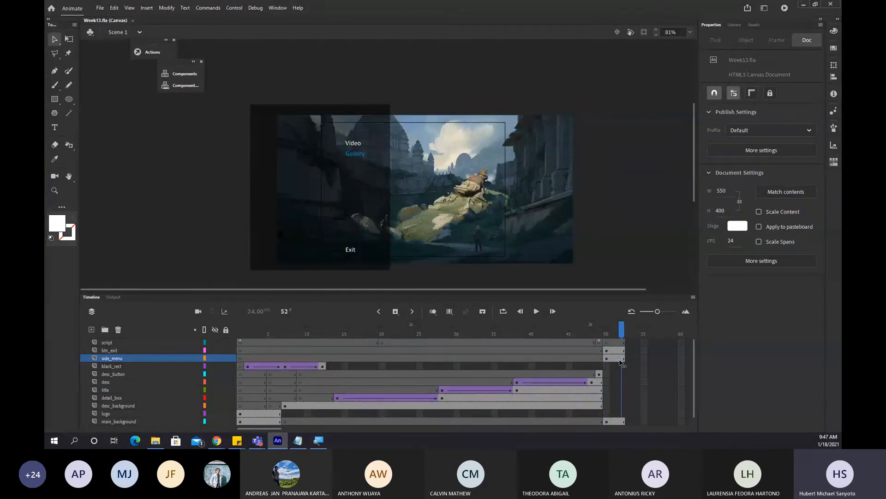
pyautogui.click(622, 361)
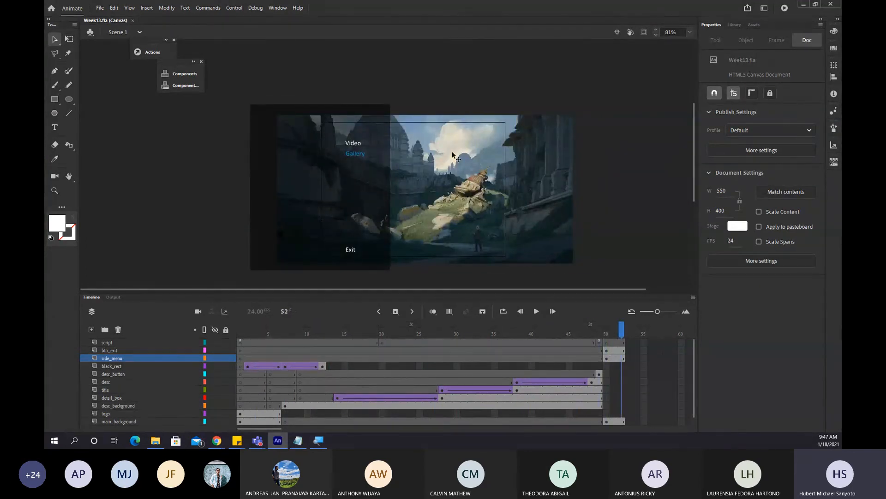
pyautogui.click(264, 159)
pyautogui.press('q')
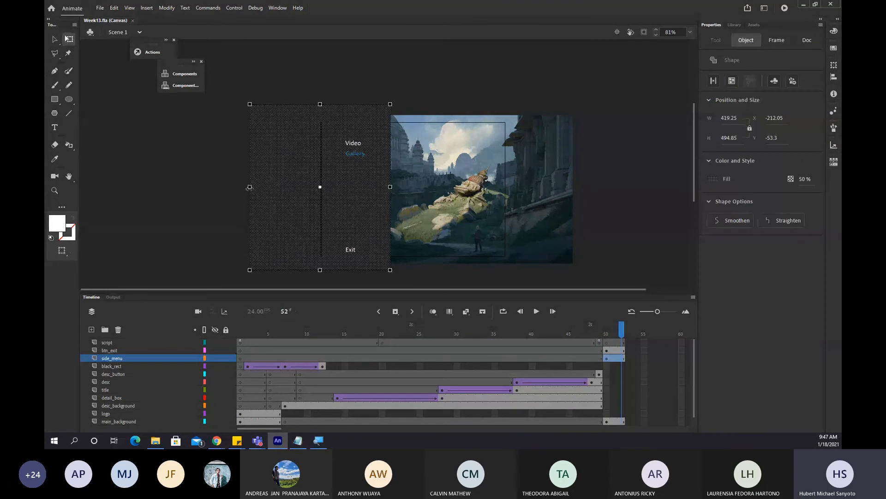
pyautogui.moveTo(249, 187); pyautogui.dragTo(322, 190)
pyautogui.moveTo(355, 104); pyautogui.dragTo(353, 121)
pyautogui.moveTo(356, 269); pyautogui.dragTo(357, 259)
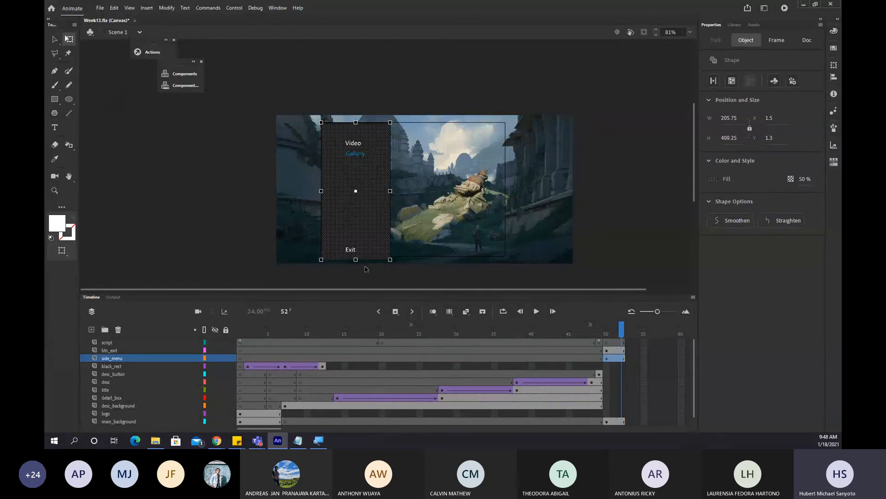
pyautogui.click(383, 281)
# Move the Exit text slightly up from the panel's lower edge and save the file.
pyautogui.scroll(4, 383, 280)
pyautogui.click(298, 223)
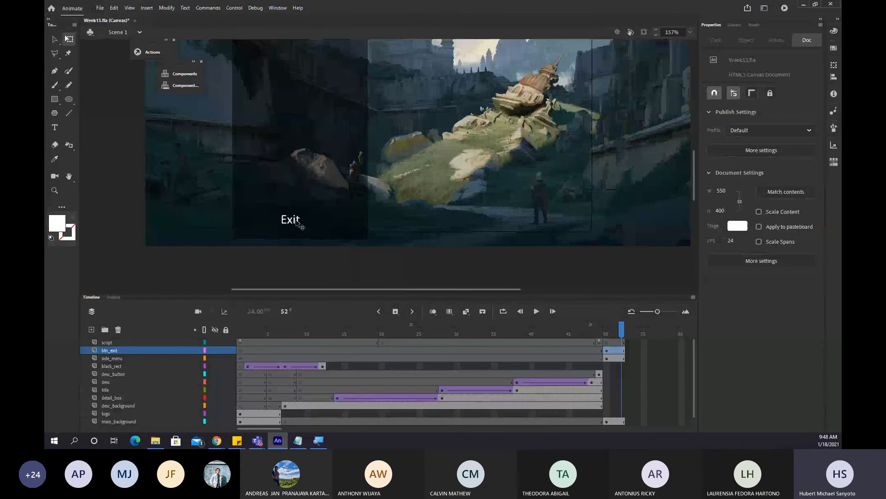
pyautogui.moveTo(298, 223); pyautogui.dragTo(298, 203)
pyautogui.click(334, 270)
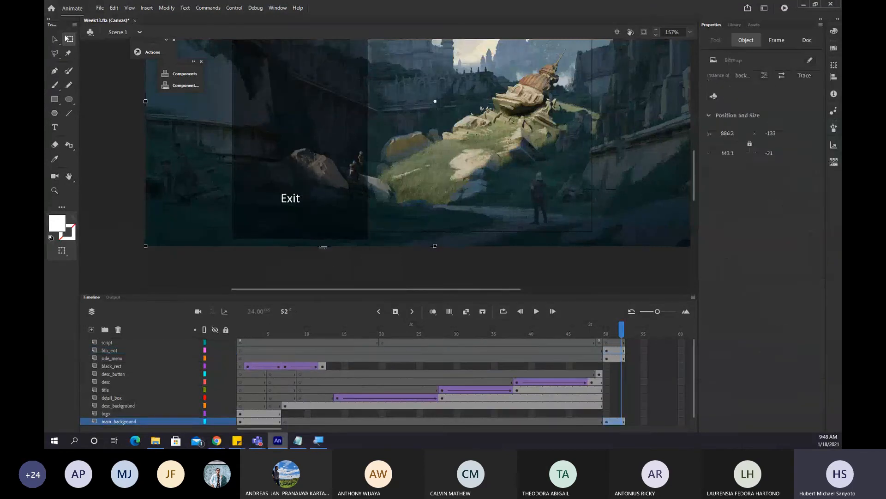
pyautogui.hotkey('ctrl', 's')
# Narrow the dark panel from its right edge to a width of about 170.
pyautogui.scroll(-3, 334, 271)
pyautogui.scroll(1, 340, 225)
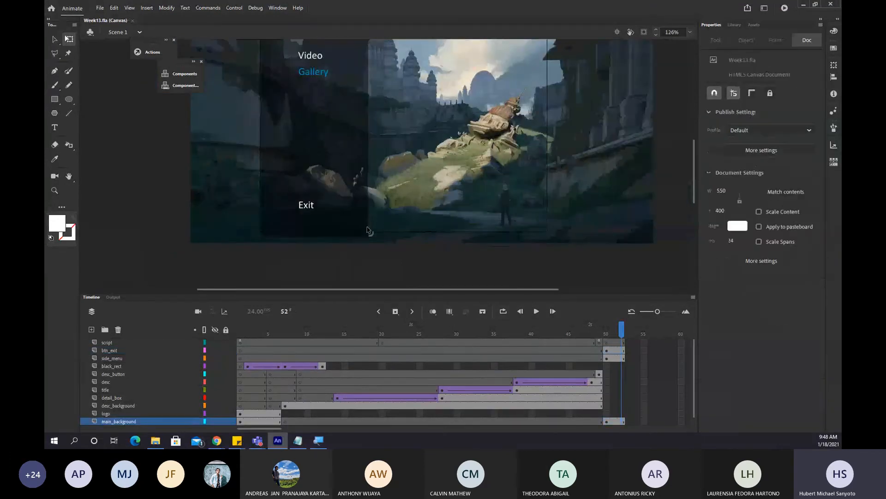
pyautogui.scroll(2, 340, 224)
pyautogui.scroll(-4, 340, 224)
pyautogui.scroll(-2, 341, 211)
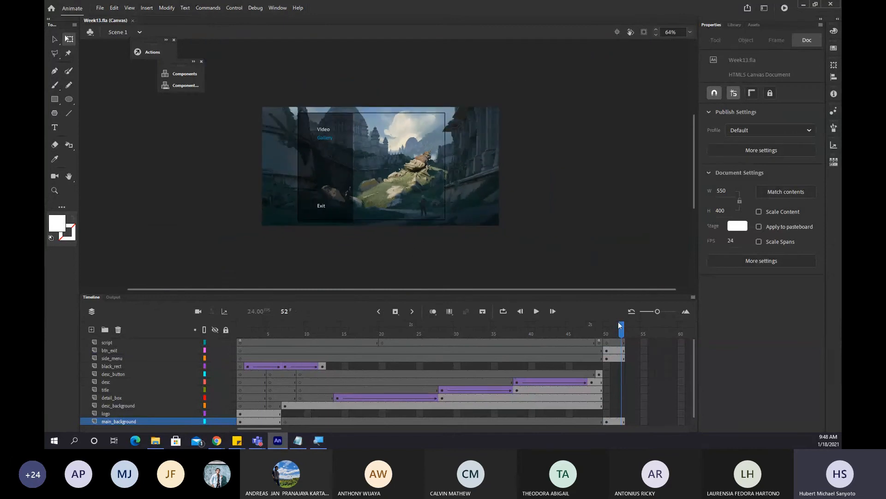
pyautogui.moveTo(621, 333)
pyautogui.mouseDown()
pyautogui.moveTo(599, 333)
pyautogui.moveTo(622, 332)
pyautogui.mouseUp()
pyautogui.click(331, 160)
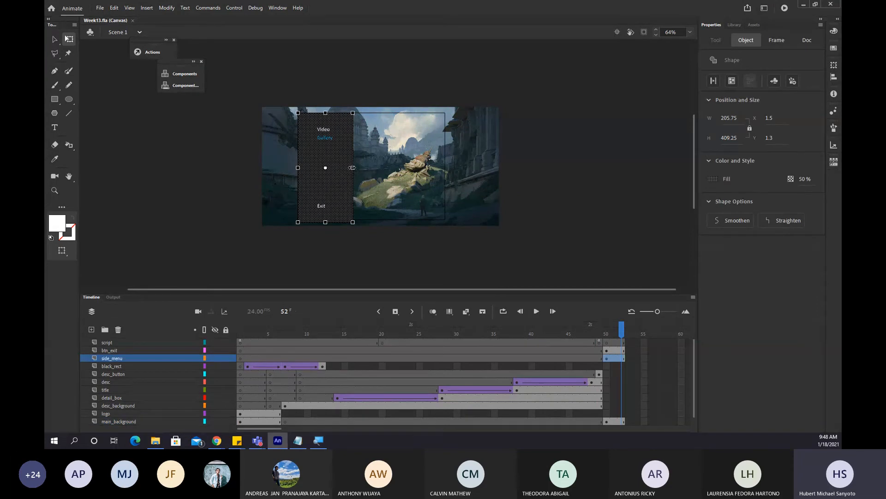
pyautogui.moveTo(353, 167); pyautogui.dragTo(343, 164)
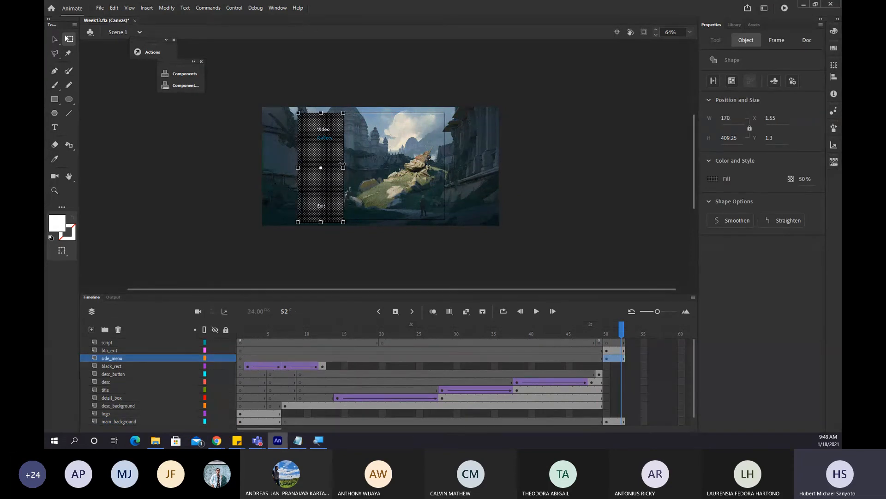
pyautogui.click(330, 82)
# Nudge the Video, Gallery and Exit texts together to the left until their shared X is 57.4, and save the file.
pyautogui.scroll(3, 298, 132)
pyautogui.scroll(-4, 347, 188)
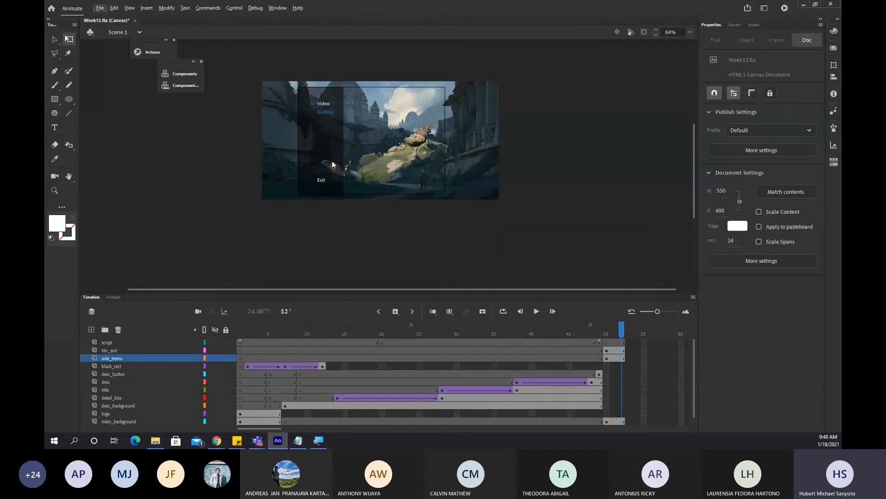
pyautogui.press('z')
pyautogui.click(331, 131)
pyautogui.click(52, 39)
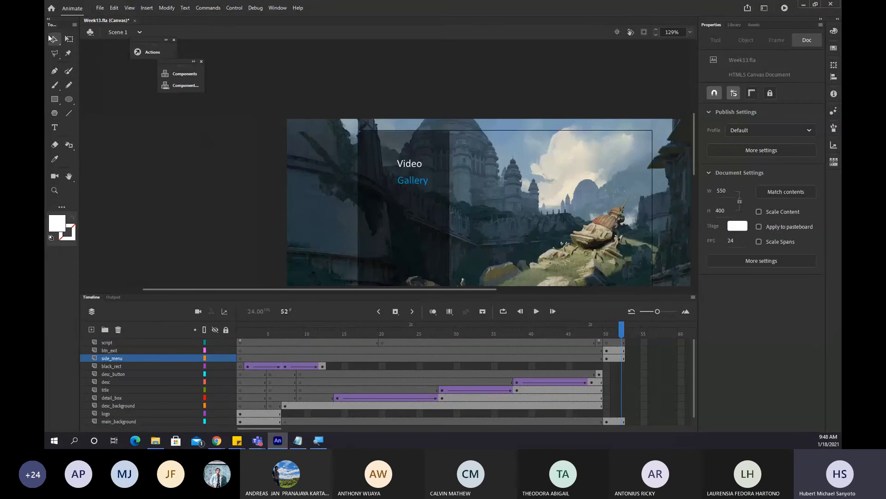
pyautogui.scroll(-3, 432, 154)
pyautogui.click(410, 99)
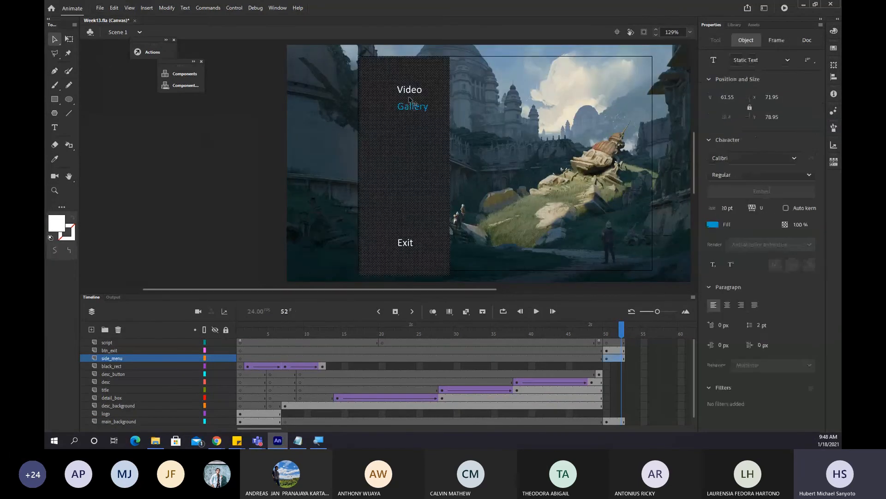
pyautogui.click(410, 105)
pyautogui.keyDown('shift'); pyautogui.click(410, 89); pyautogui.keyUp('shift')
pyautogui.keyDown('shift'); pyautogui.click(405, 242); pyautogui.keyUp('shift')
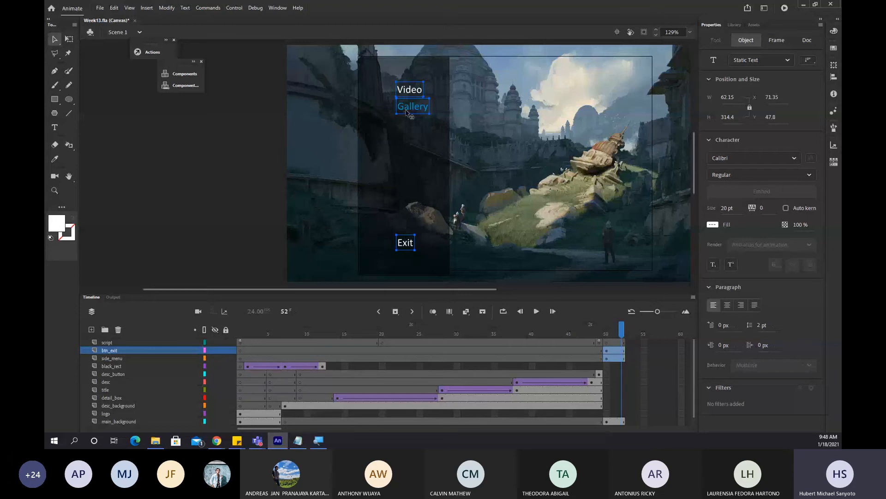
pyautogui.press('Left')
pyautogui.press('Left')
pyautogui.press('Left')
pyautogui.press('Left')
pyautogui.press('Left')
pyautogui.press('Left')
pyautogui.press('Left')
pyautogui.press('Left')
pyautogui.press('Left')
pyautogui.press('Left')
pyautogui.press('Left')
pyautogui.press('Left')
pyautogui.press('Left')
pyautogui.press('Left')
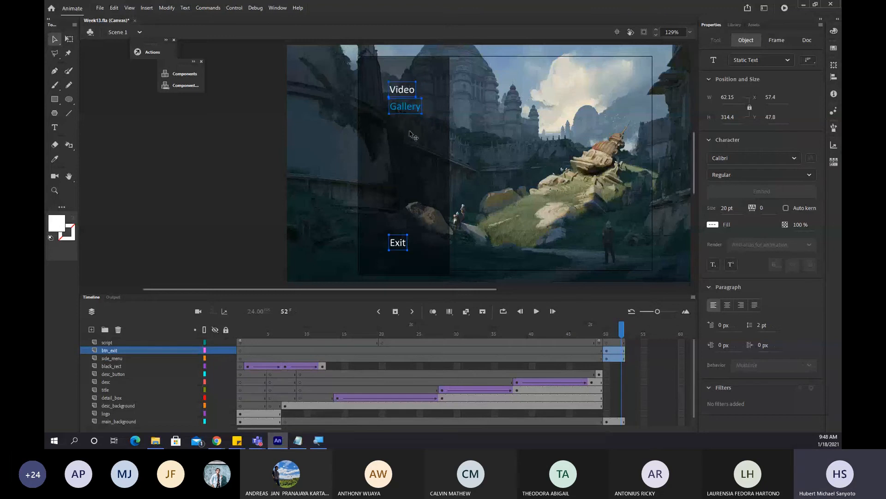
pyautogui.scroll(-4, 434, 140)
pyautogui.click(582, 185)
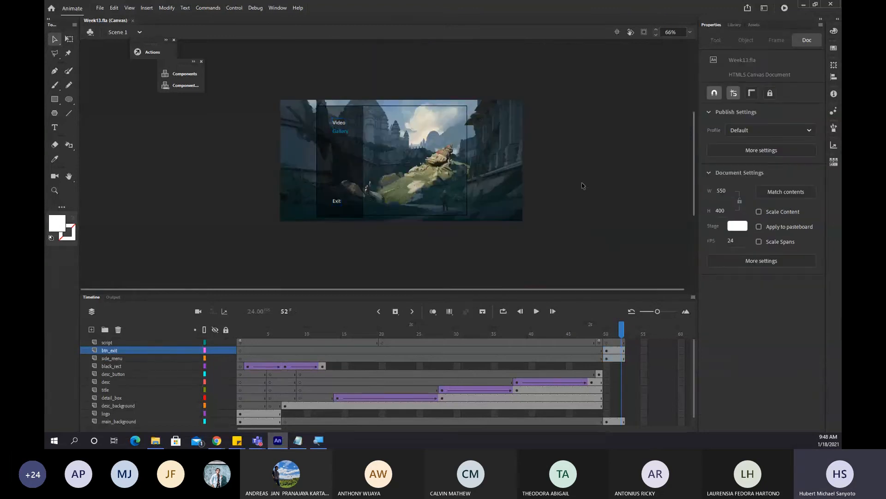
pyautogui.scroll(1, 552, 181)
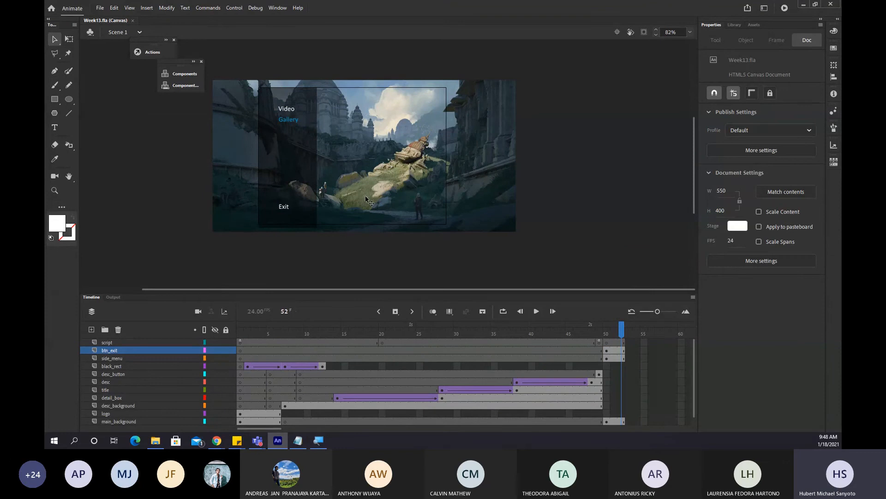
# Set the font size of the Video, Gallery and Exit texts to 14 pt.
pyautogui.click(284, 207)
pyautogui.keyDown('shift'); pyautogui.click(289, 120); pyautogui.keyUp('shift')
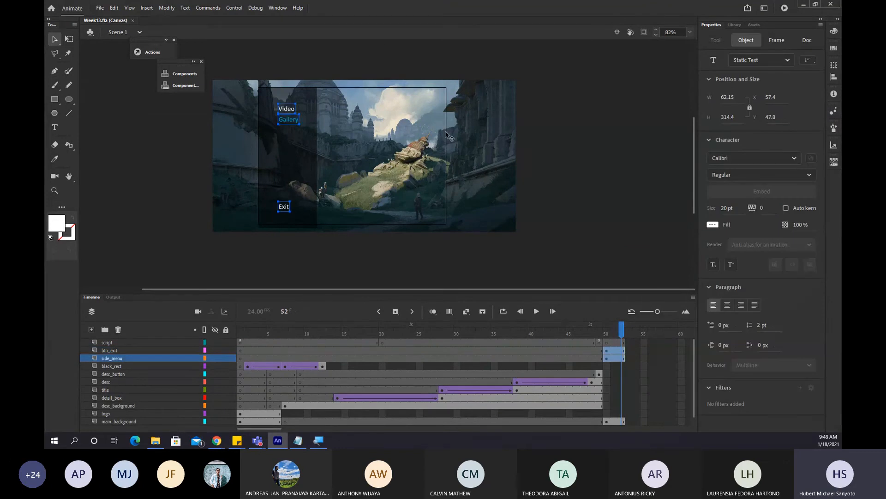
pyautogui.click(727, 208)
pyautogui.write('14')
pyautogui.press('Return')
pyautogui.click(567, 175)
# Nudge the Video text down closer to Gallery, to a Y of 56.35, and save the file.
pyautogui.scroll(2, 422, 171)
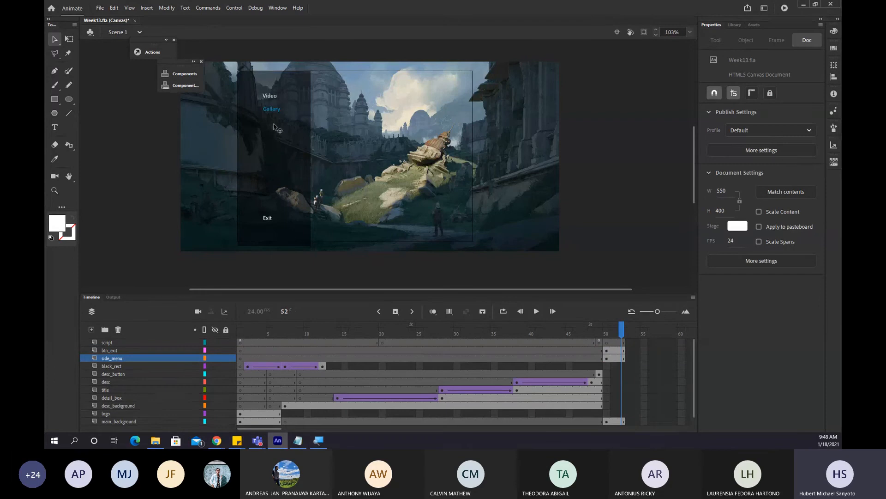
pyautogui.click(270, 96)
pyautogui.press('Down')
pyautogui.press('Down')
pyautogui.press('Down')
pyautogui.press('Down')
pyautogui.press('Down')
pyautogui.press('Down')
pyautogui.press('Down')
pyautogui.press('Down')
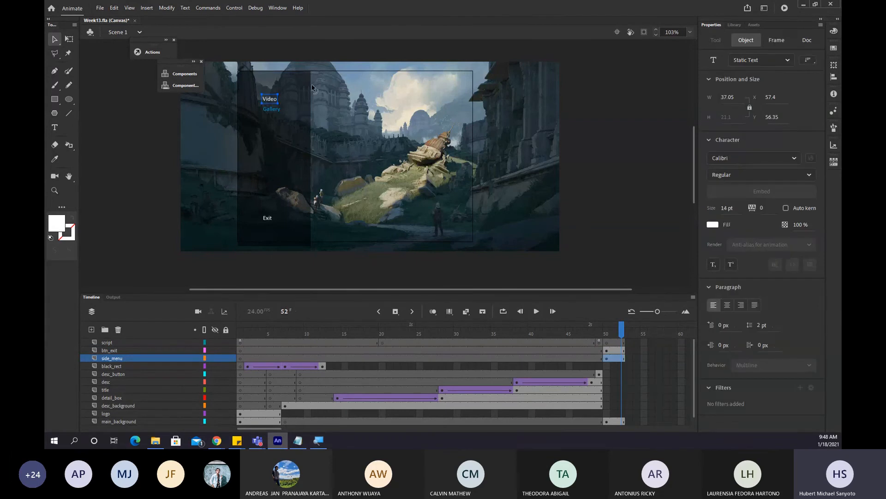
pyautogui.click(627, 202)
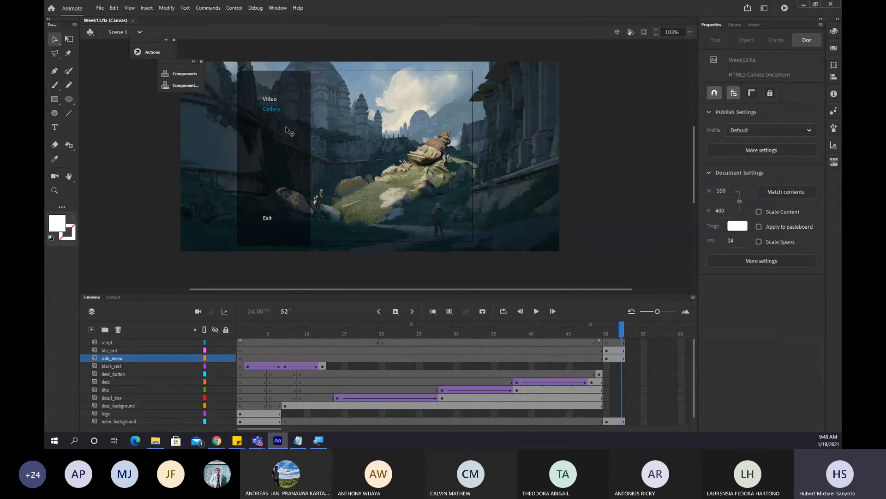
# Switch to Chrome, examine the gallery slideshow in the reference video between 0:27 and 0:30, and return to Animate.
pyautogui.moveTo(217, 440)
pyautogui.click(237, 422)
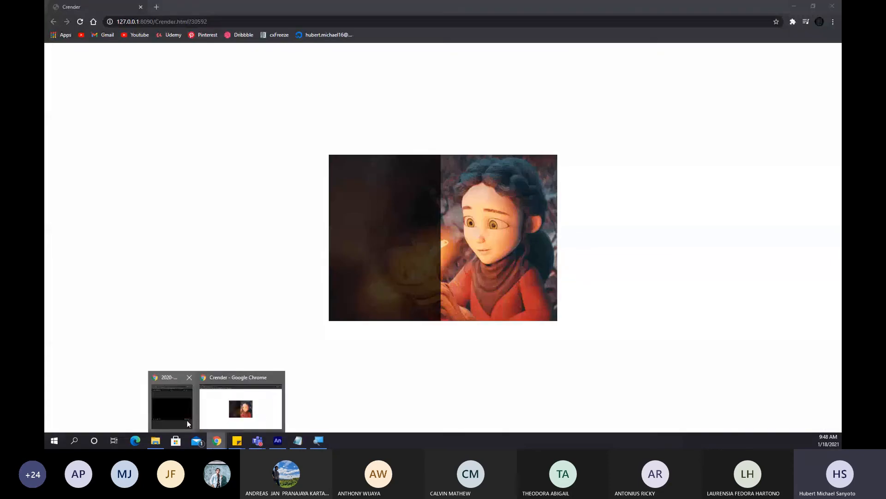
pyautogui.click(187, 420)
pyautogui.click(362, 327)
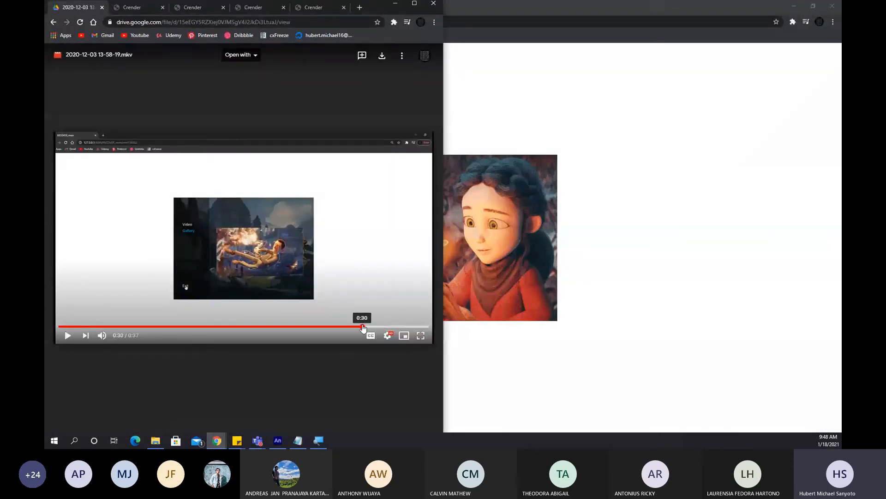
pyautogui.click(343, 326)
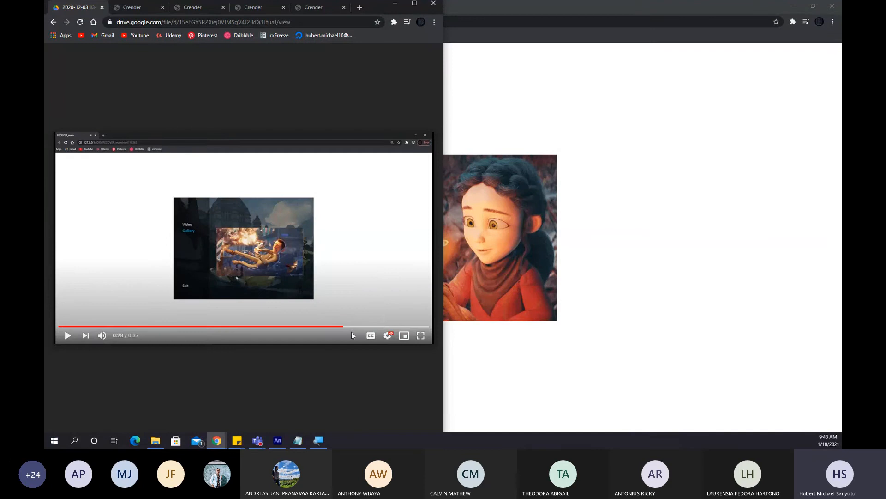
pyautogui.click(334, 327)
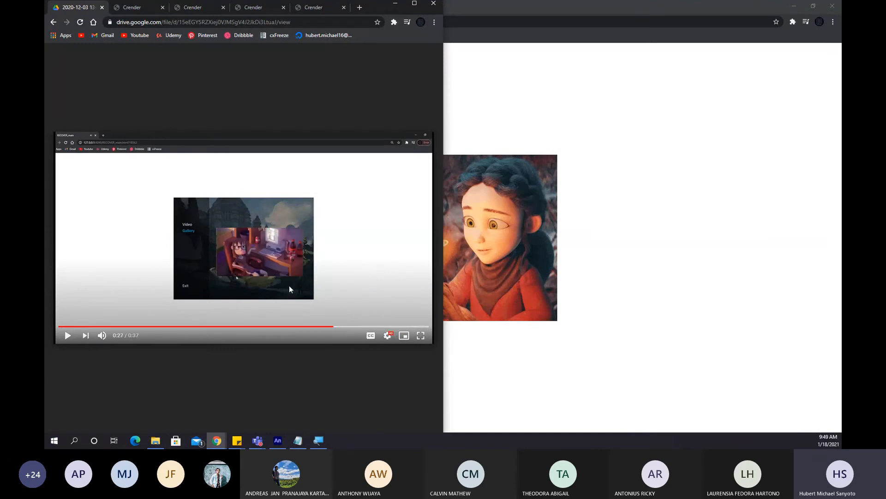
pyautogui.click(795, 6)
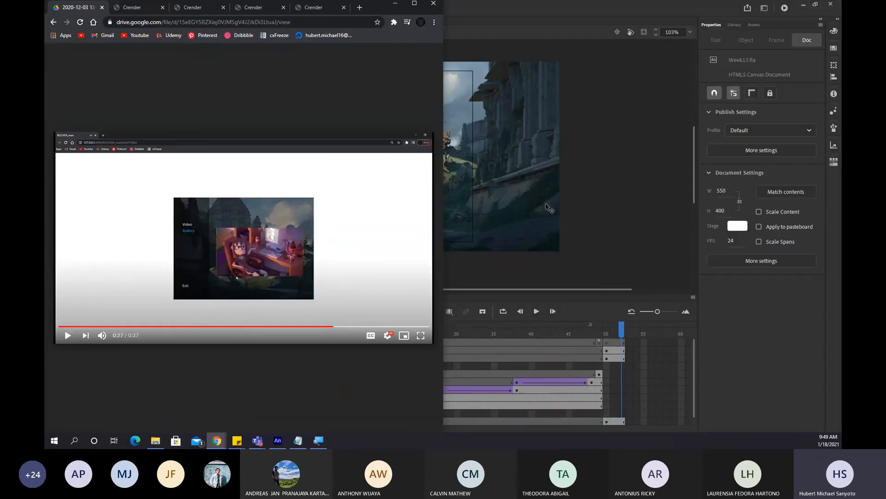
pyautogui.click(549, 209)
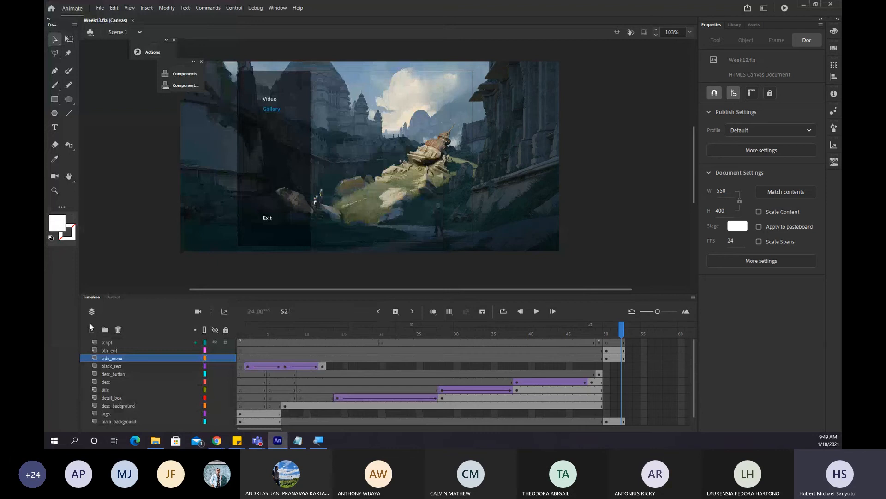
# Add a new layer directly above the btn_exit layer.
pyautogui.click(91, 329)
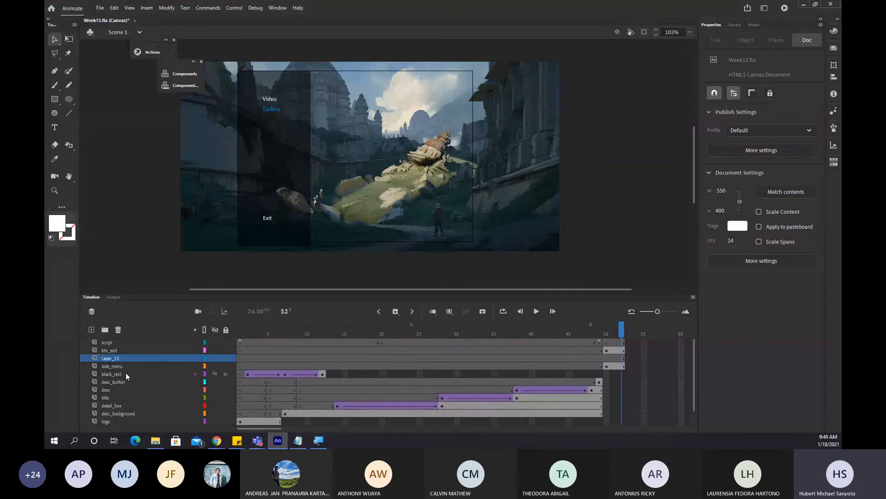
pyautogui.moveTo(114, 358); pyautogui.dragTo(111, 349)
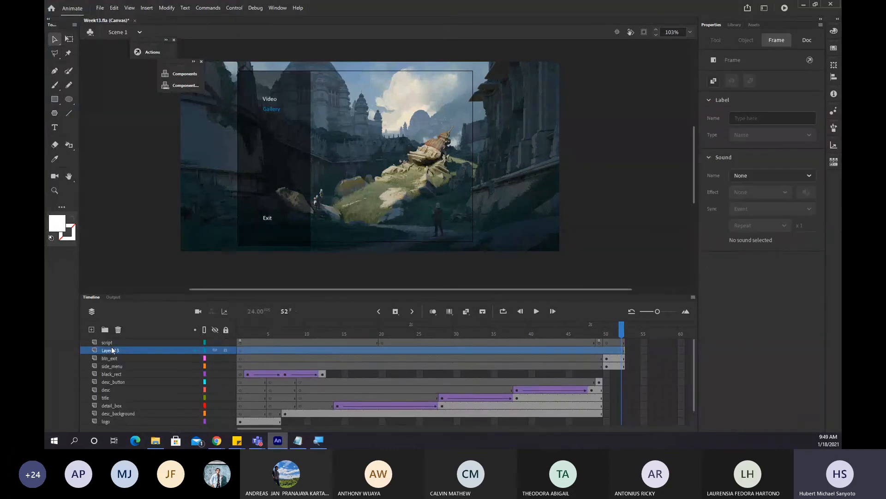
pyautogui.doubleClick(111, 350)
pyautogui.click(622, 327)
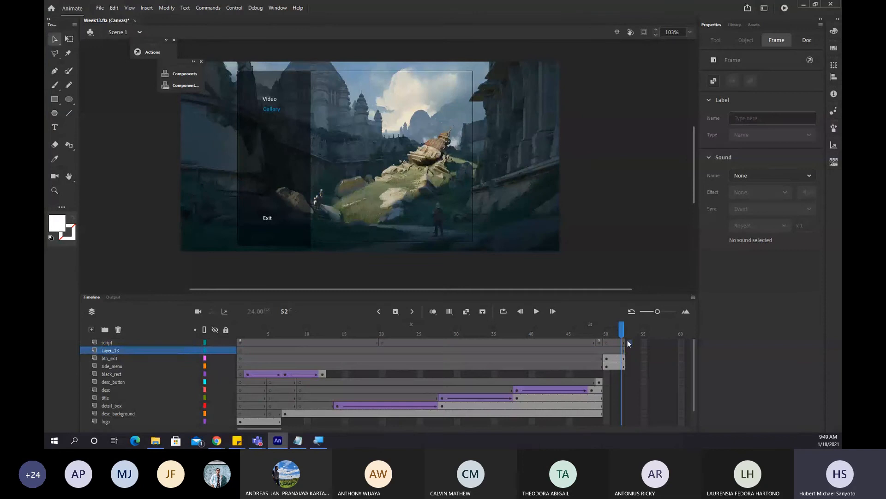
# Add the code this.stop(); to a keyframe at frame 52 of the script layer and save the file.
pyautogui.click(622, 342)
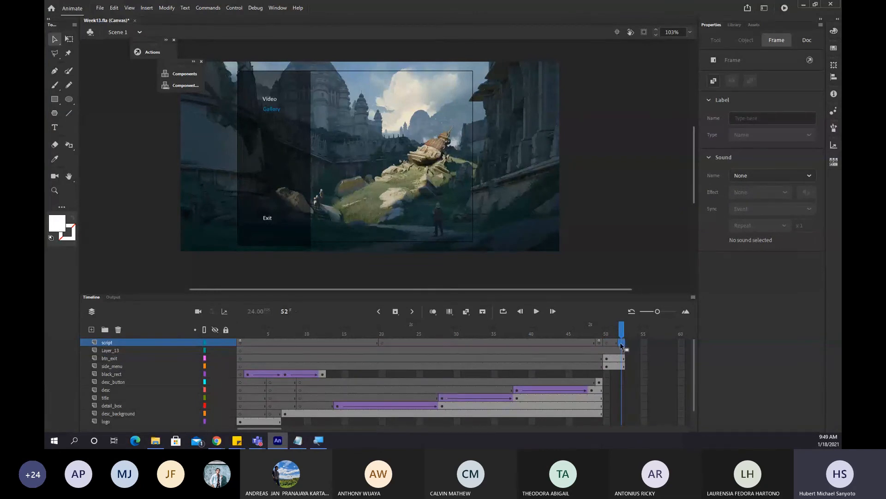
pyautogui.press('F9')
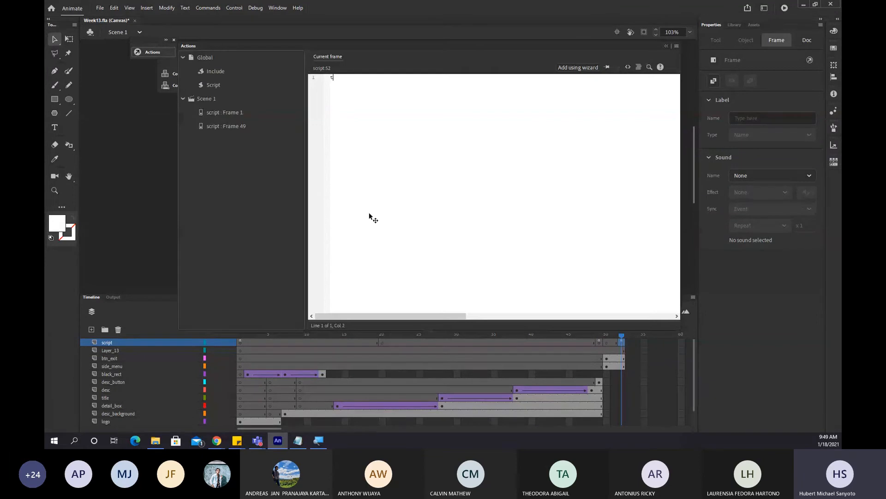
pyautogui.write('this.stop();')
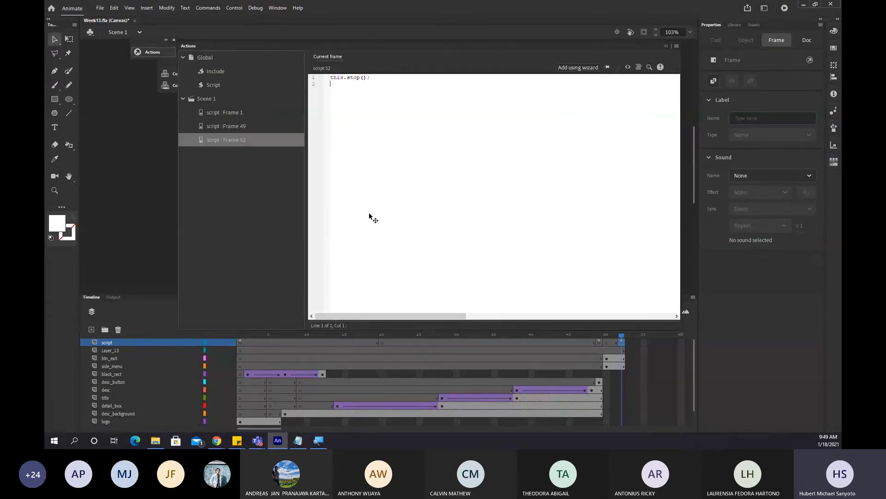
pyautogui.hotkey('ctrl', 's')
pyautogui.press('F9')
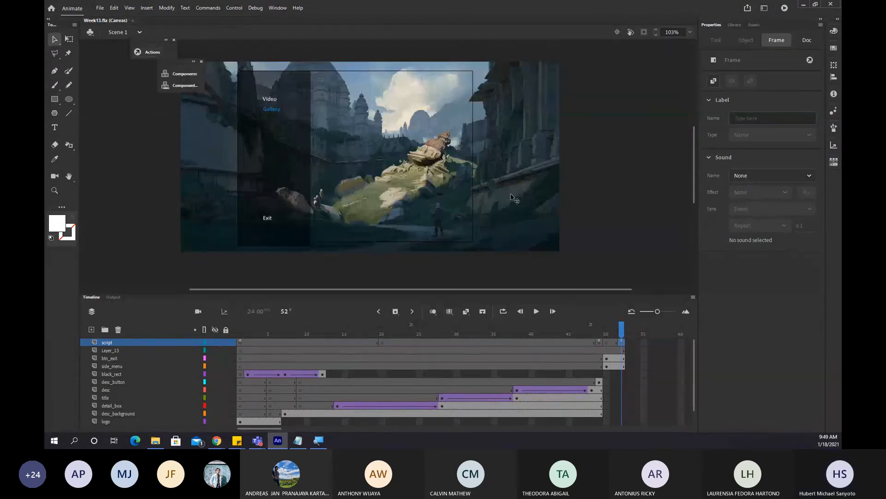
# Insert a keyframe at frame 52 of the new layer, save the file, and rename the layer slideshow.
pyautogui.click(621, 351)
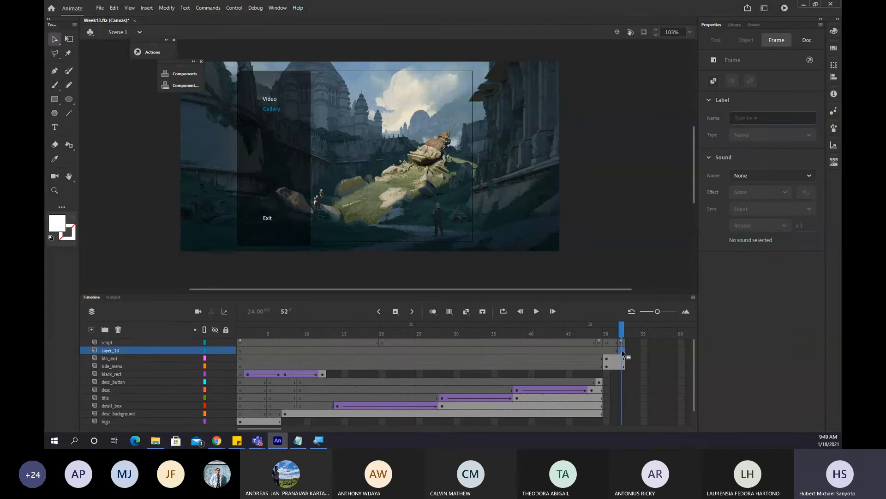
pyautogui.press('F6')
pyautogui.hotkey('ctrl', 's')
pyautogui.click(100, 353)
pyautogui.doubleClick(105, 351)
pyautogui.write('slide')
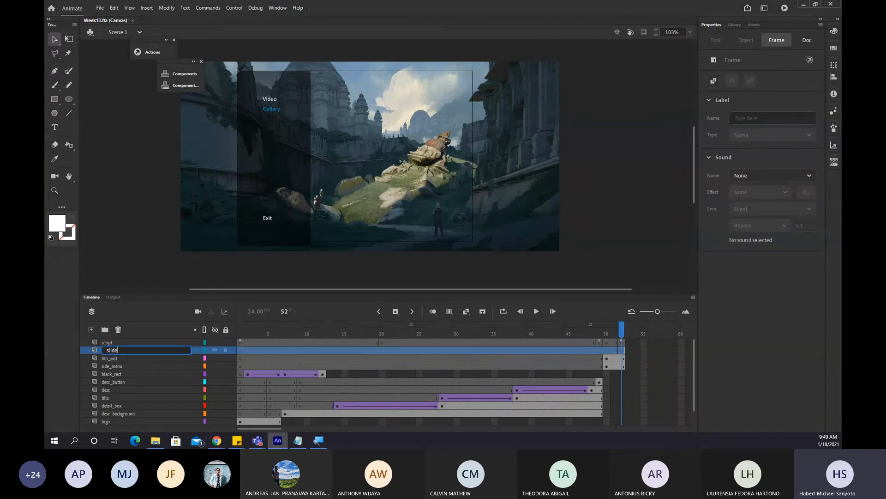
pyautogui.write('show')
pyautogui.press('Return')
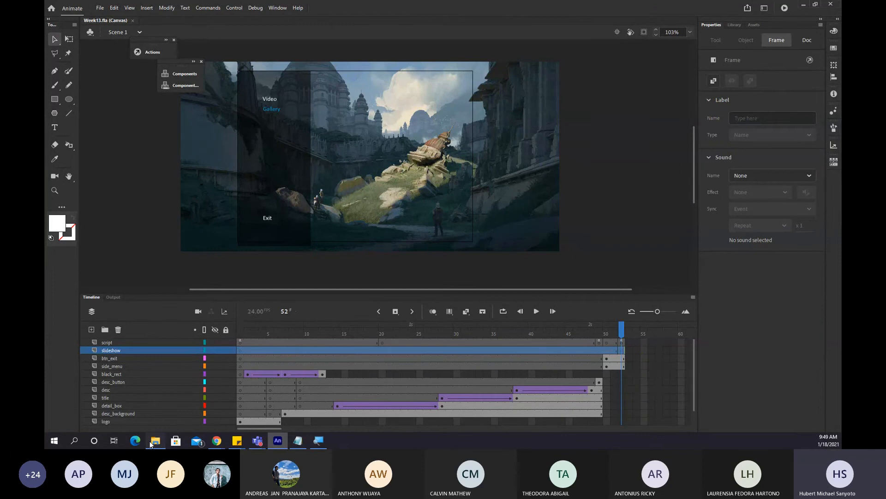
# Place slide.png from the Final Exam Case folder on the stage at frame 52 of the slideshow layer.
pyautogui.click(153, 441)
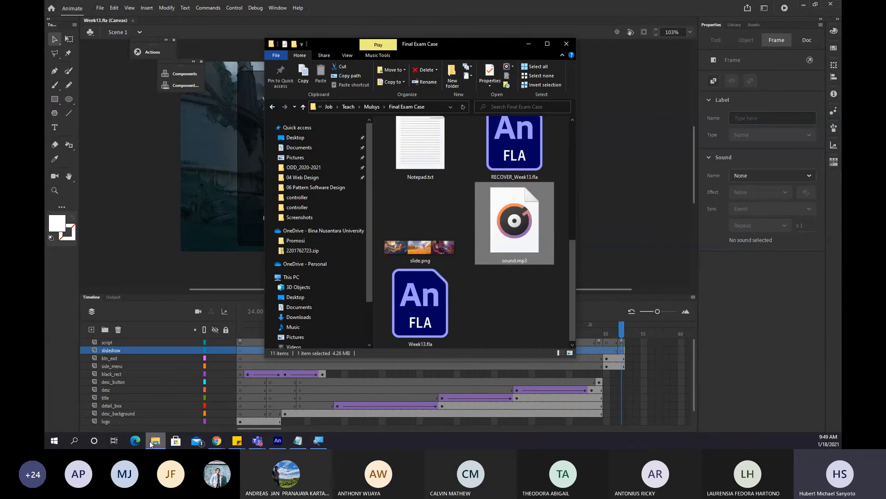
pyautogui.click(420, 249)
pyautogui.moveTo(450, 49); pyautogui.dragTo(624, 71)
pyautogui.moveTo(594, 259); pyautogui.dragTo(384, 192)
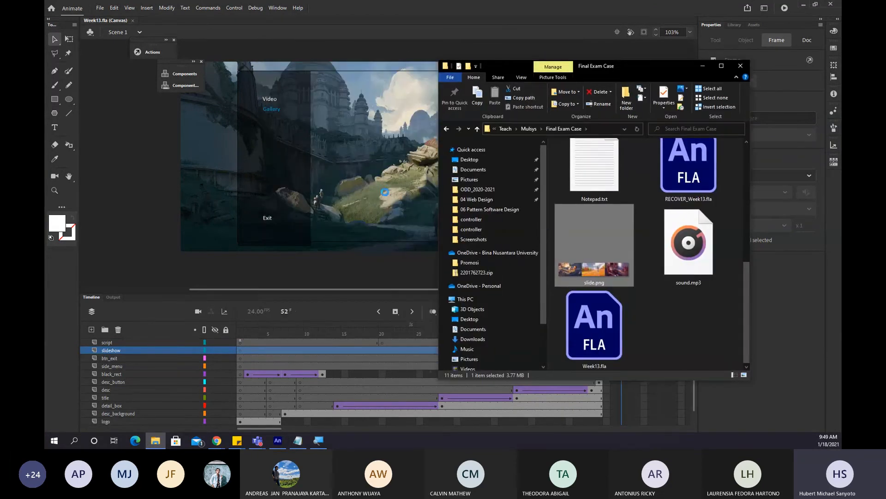
pyautogui.click(703, 66)
pyautogui.moveTo(494, 203); pyautogui.dragTo(465, 194)
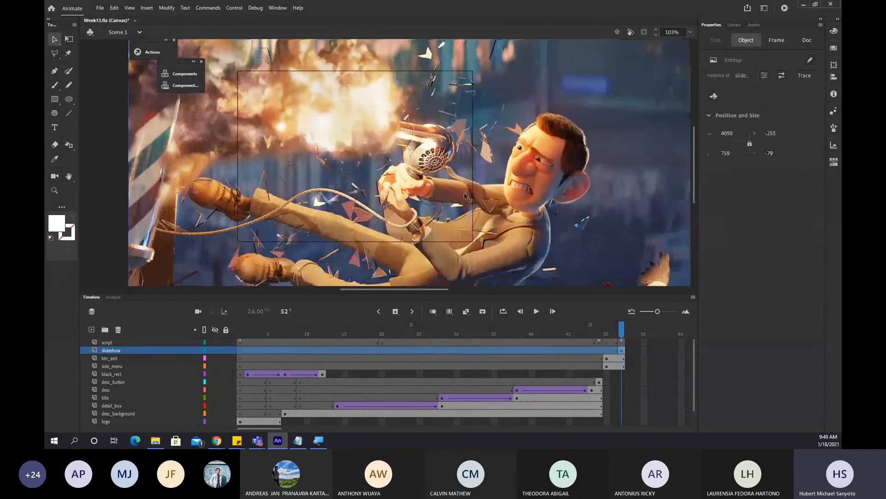
# Scale the slide image down to about 580 wide and 109 high, and move it onto the stage at about X 254, Y 148.
pyautogui.scroll(-5, 510, 223)
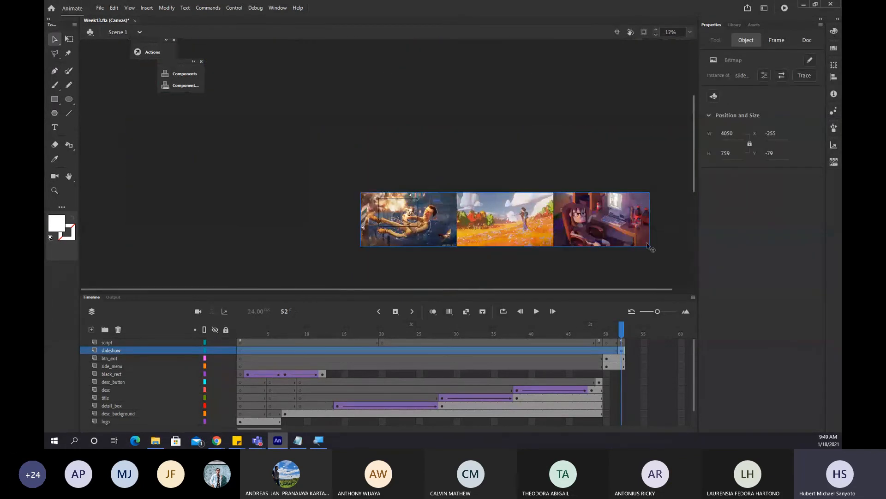
pyautogui.press('q')
pyautogui.moveTo(649, 247); pyautogui.dragTo(545, 225)
pyautogui.scroll(1, 462, 220)
pyautogui.scroll(2, 462, 219)
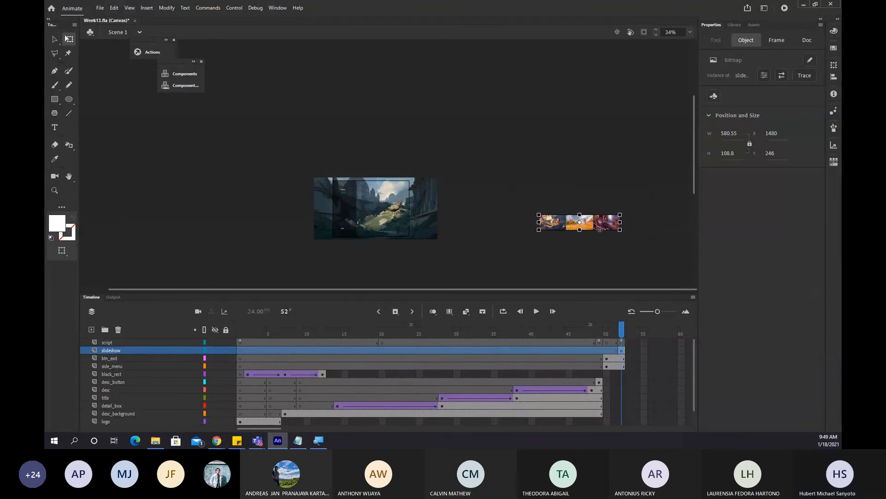
pyautogui.moveTo(605, 222); pyautogui.dragTo(429, 211)
pyautogui.scroll(5, 369, 217)
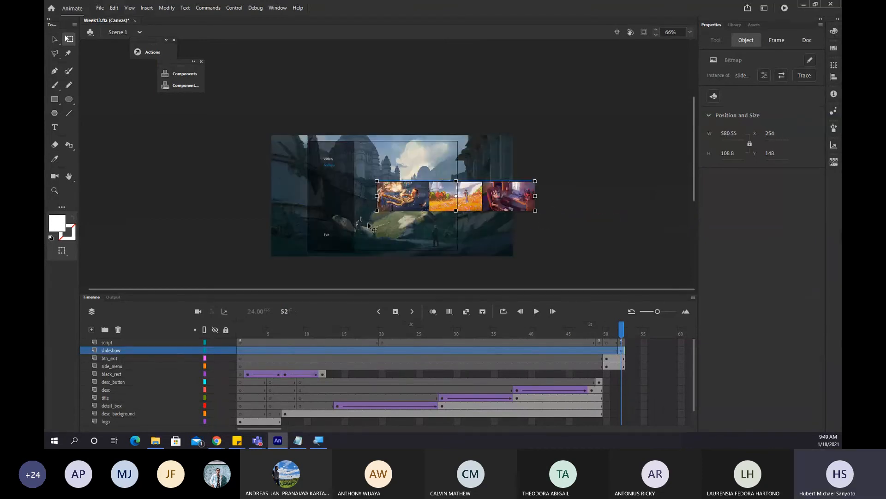
# Enlarge the slide image to about 954 wide and 179 high, and position it beside the menu panel at X 203, Y 113.
pyautogui.scroll(-1, 503, 184)
pyautogui.moveTo(609, 204); pyautogui.dragTo(644, 207)
pyautogui.moveTo(484, 199); pyautogui.dragTo(551, 212)
pyautogui.scroll(-3, 590, 220)
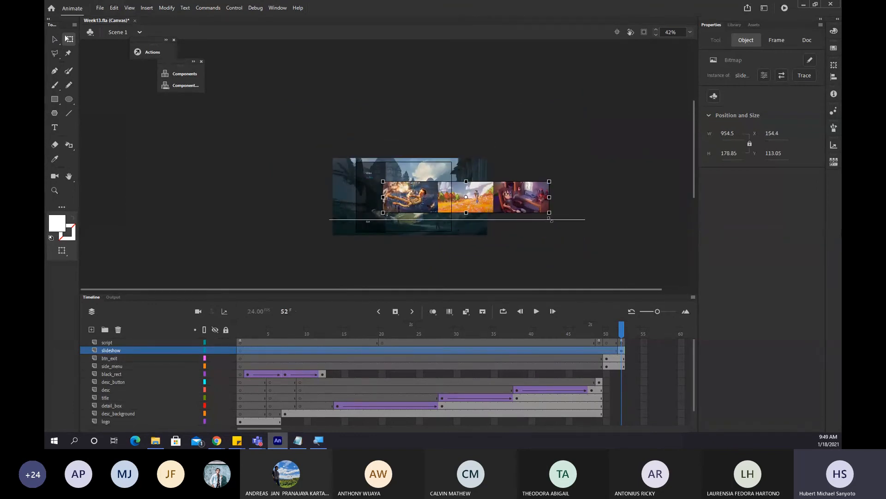
pyautogui.scroll(3, 444, 206)
pyautogui.moveTo(401, 197); pyautogui.dragTo(415, 196)
pyautogui.scroll(2, 402, 189)
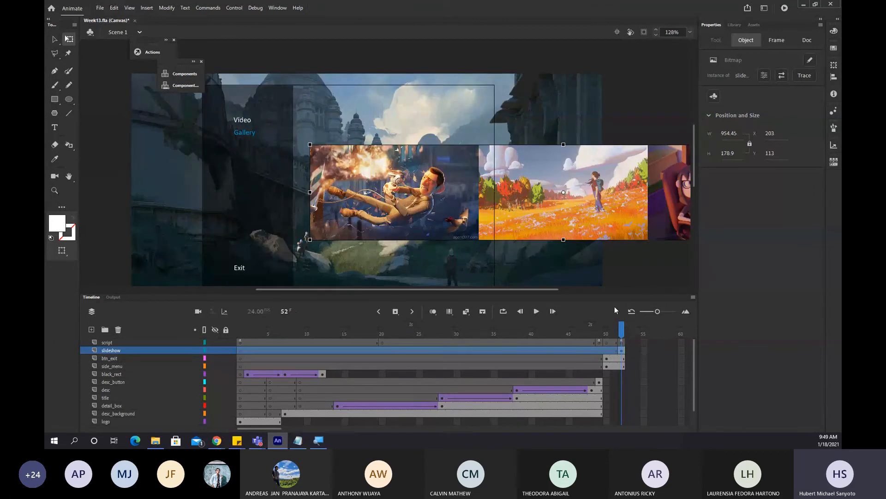
# Convert the slide image to a symbol named slide.
pyautogui.click(545, 244)
pyautogui.click(532, 223)
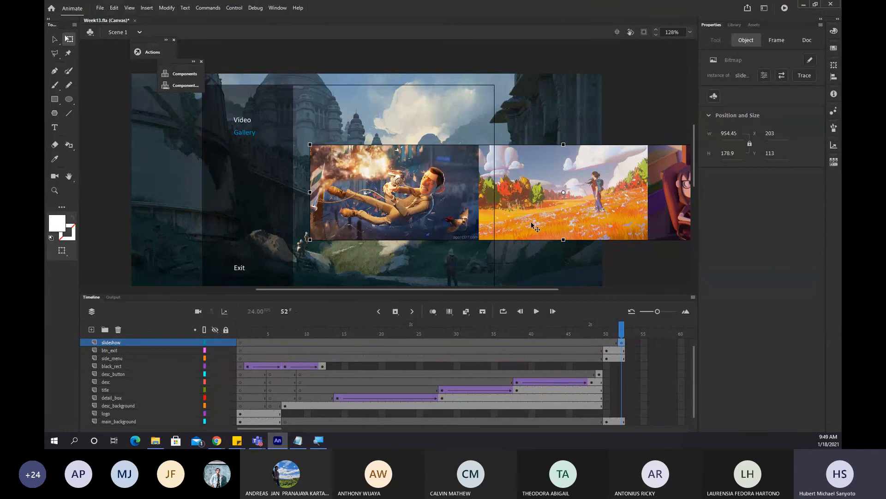
pyautogui.rightClick(528, 223)
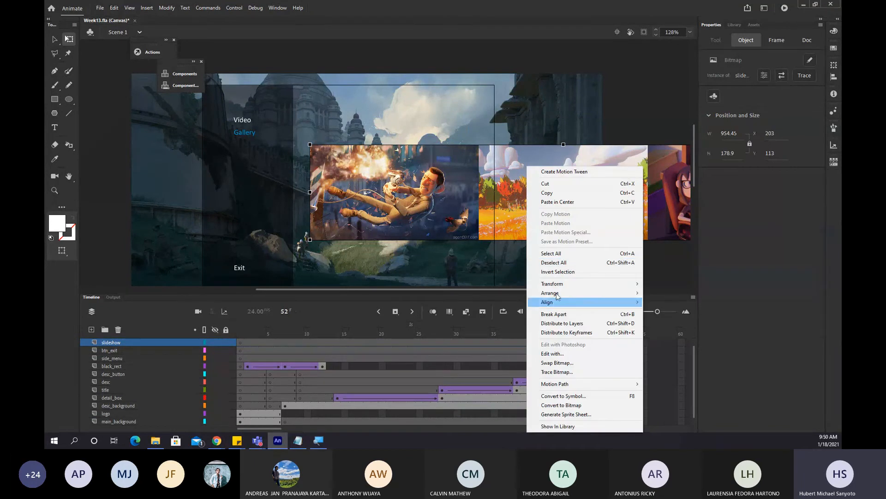
pyautogui.click(480, 227)
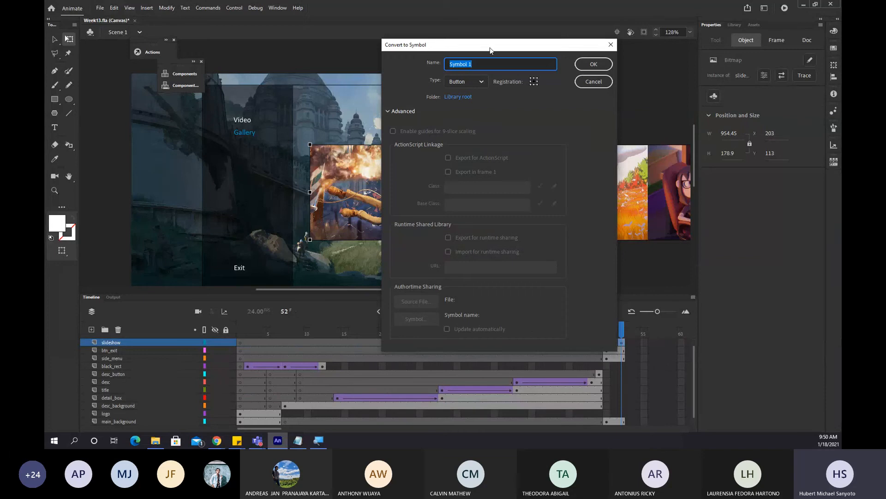
pyautogui.click(471, 82)
pyautogui.click(464, 101)
pyautogui.write('slide')
pyautogui.press('Return')
pyautogui.press('Return')
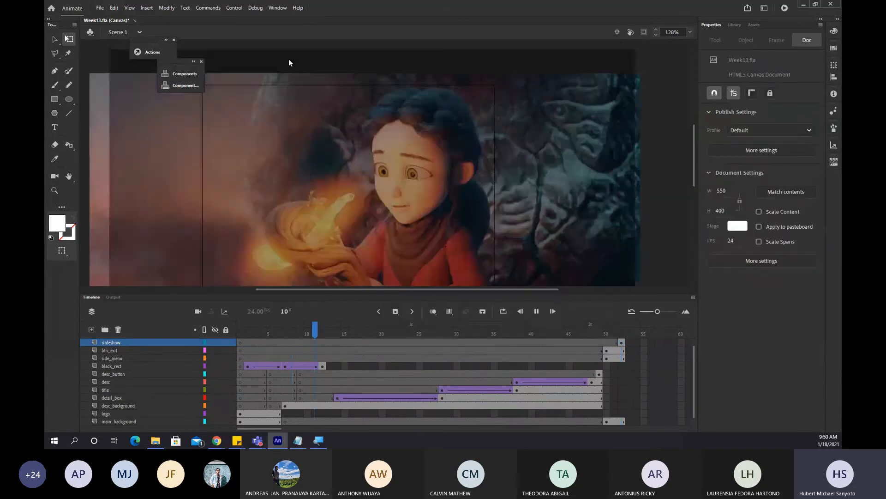
# Open the slide symbol for editing and add a new layer above its image layer.
pyautogui.click(614, 342)
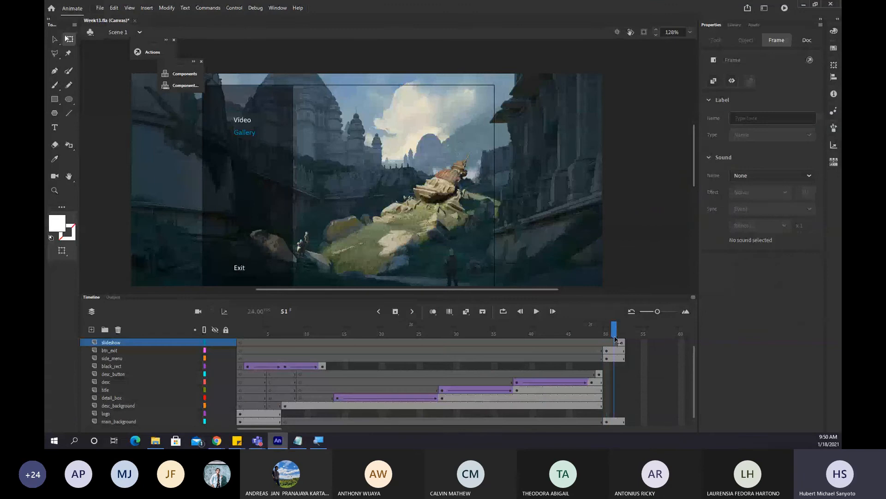
pyautogui.click(492, 218)
pyautogui.doubleClick(492, 218)
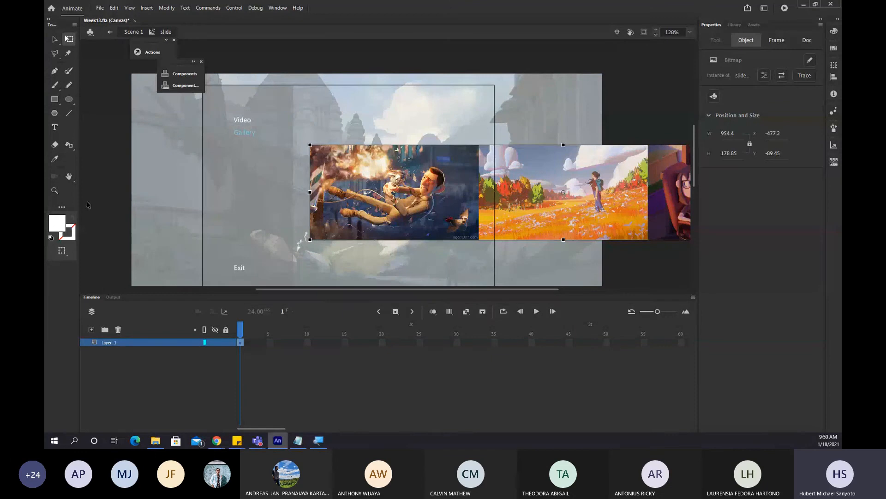
pyautogui.click(92, 329)
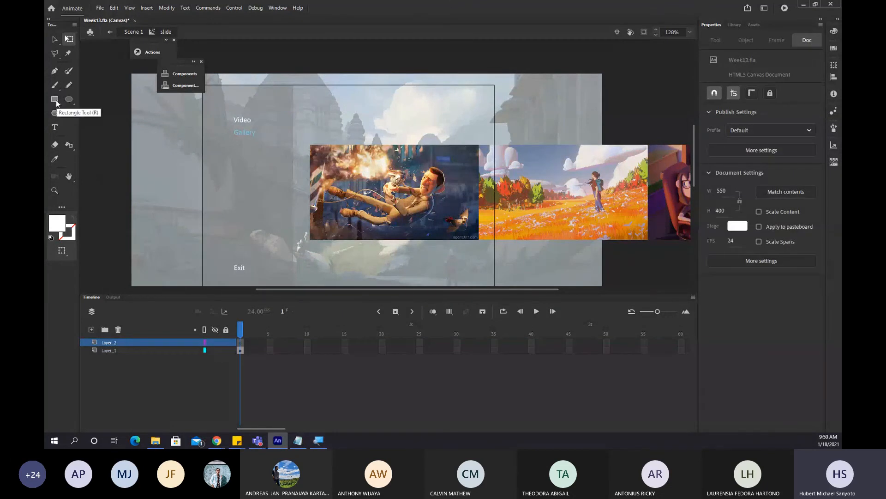
# Reopen the slide symbol from frame 52 of the main scene and draw a white rectangle about 318 by 179 over the first picture on Layer_2.
pyautogui.click(118, 35)
pyautogui.click(457, 334)
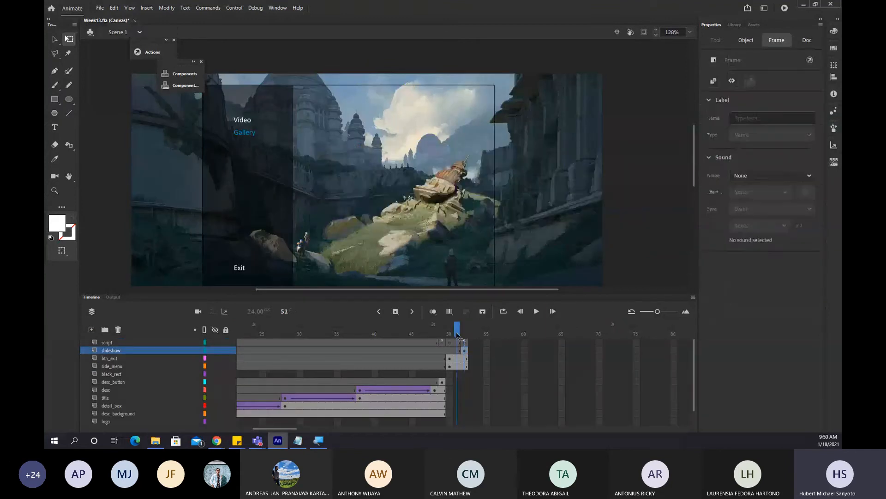
pyautogui.click(465, 333)
pyautogui.click(463, 221)
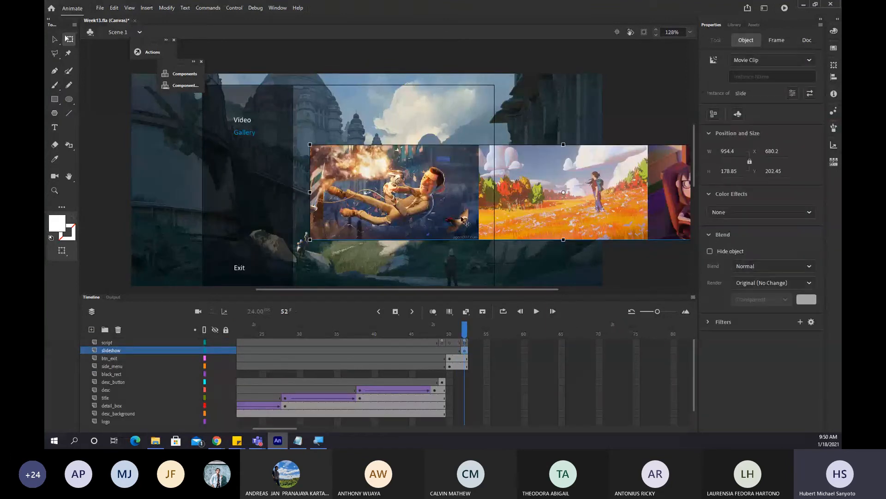
pyautogui.doubleClick(450, 181)
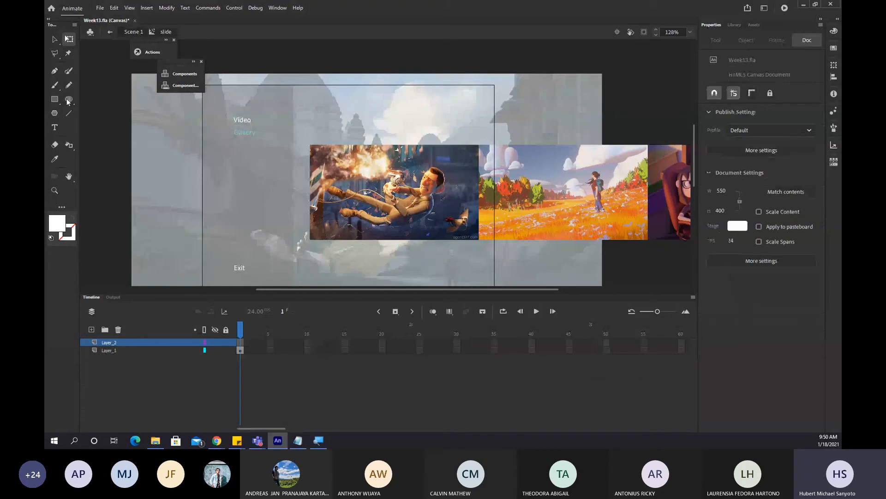
pyautogui.click(55, 98)
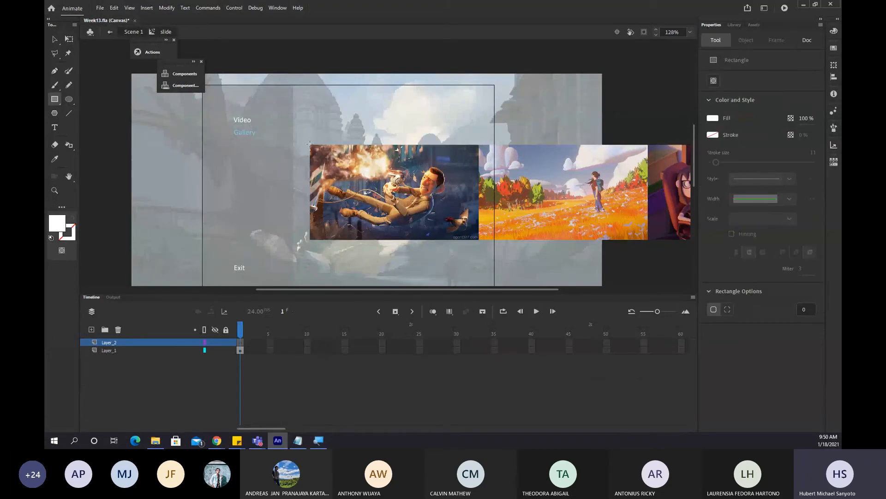
pyautogui.moveTo(309, 143); pyautogui.dragTo(479, 239)
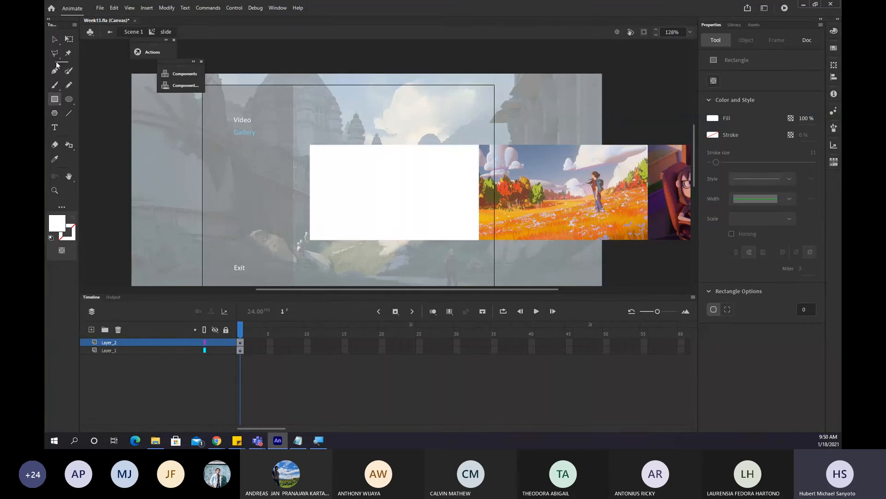
pyautogui.click(54, 41)
pyautogui.click(424, 203)
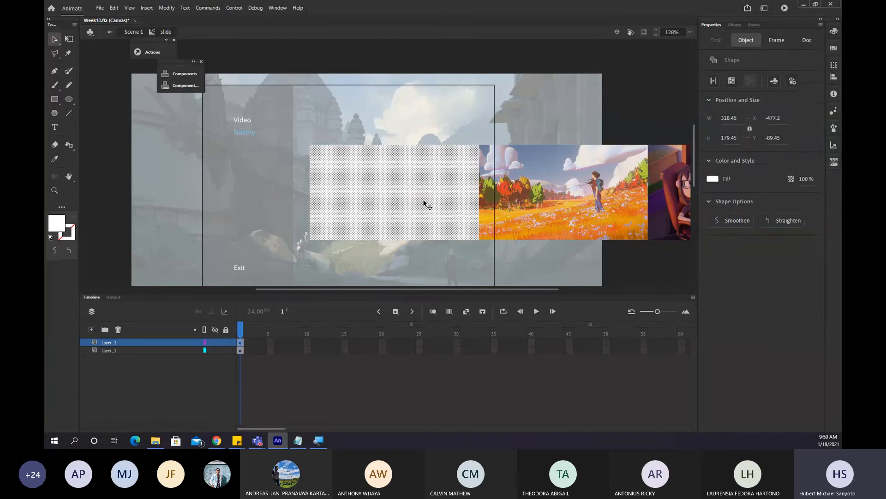
pyautogui.keyDown('shift'); pyautogui.click(599, 222); pyautogui.keyUp('shift')
pyautogui.rightClick(588, 217)
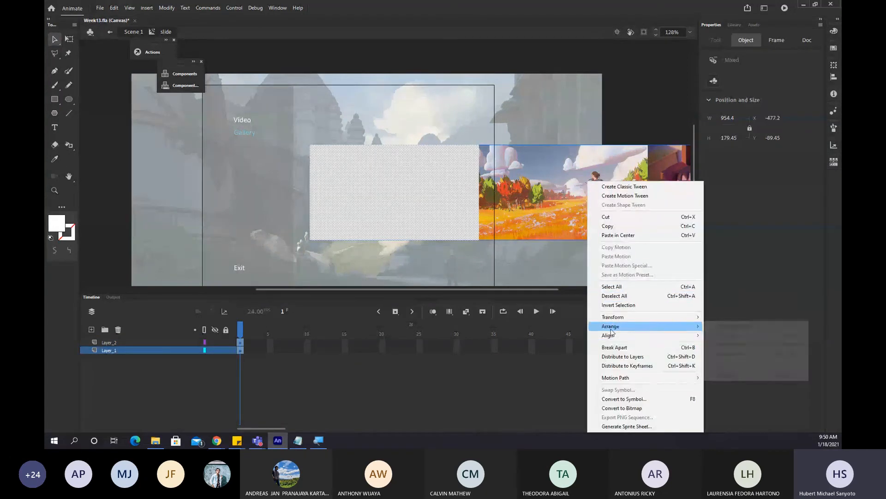
pyautogui.click(196, 373)
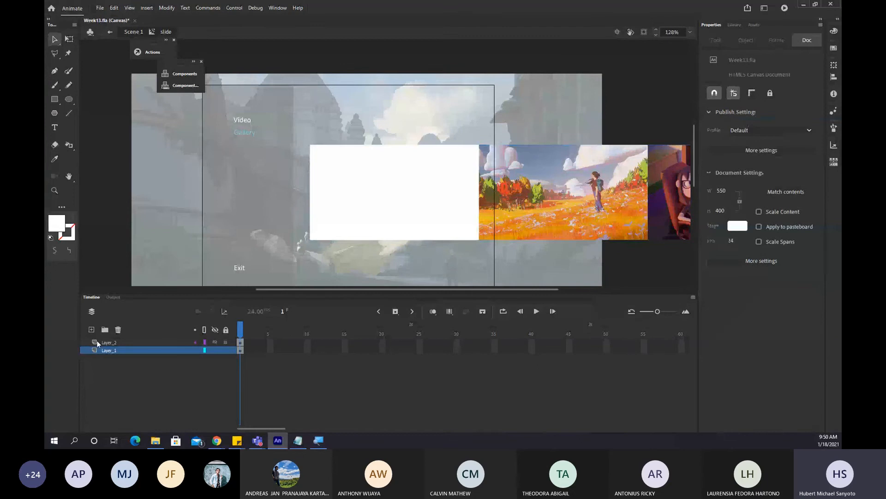
# Turn Layer_2 into a mask for the slide image on Layer_1.
pyautogui.rightClick(104, 341)
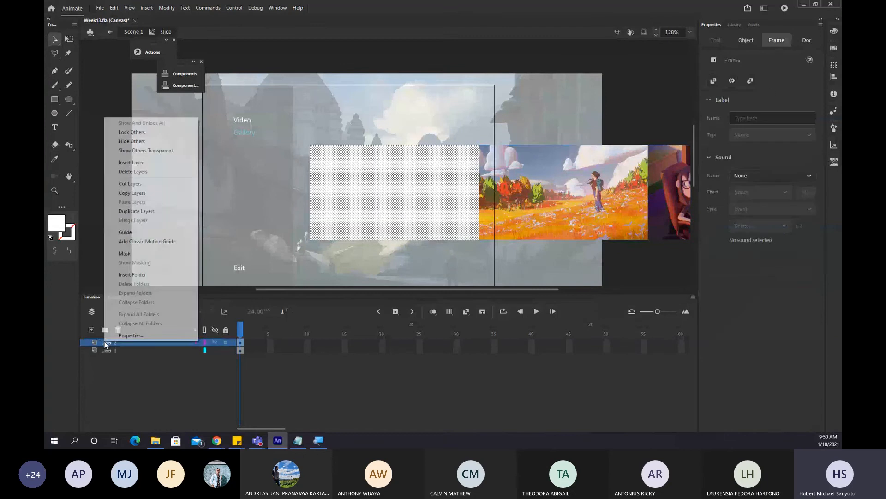
pyautogui.click(130, 253)
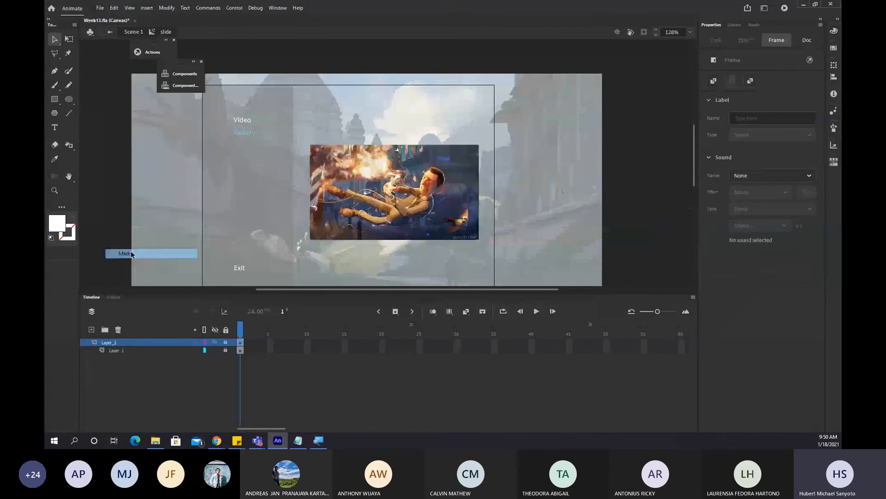
# Add keyframes at frames 10 and 20 on Layer_1, extend the Layer_2 mask to frame 20, and save.
pyautogui.click(308, 350)
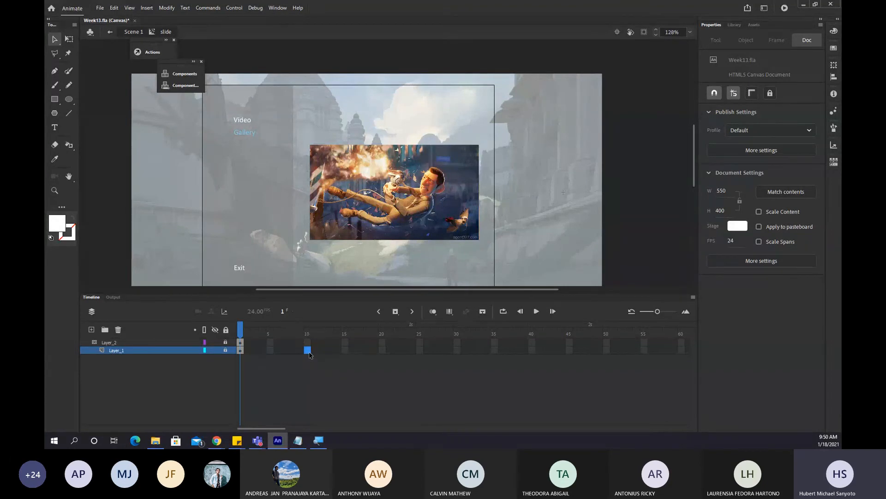
pyautogui.press('F6')
pyautogui.click(383, 351)
pyautogui.press('F6')
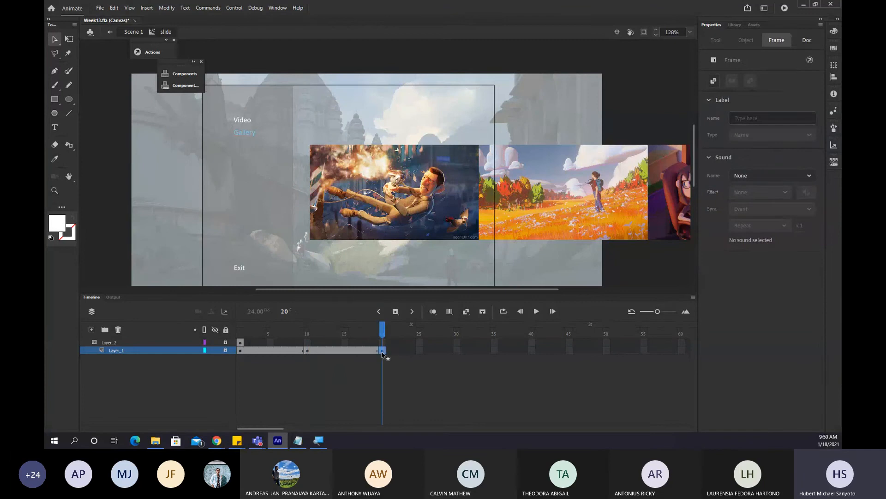
pyautogui.hotkey('ctrl', 's')
pyautogui.click(383, 342)
pyautogui.press('F5')
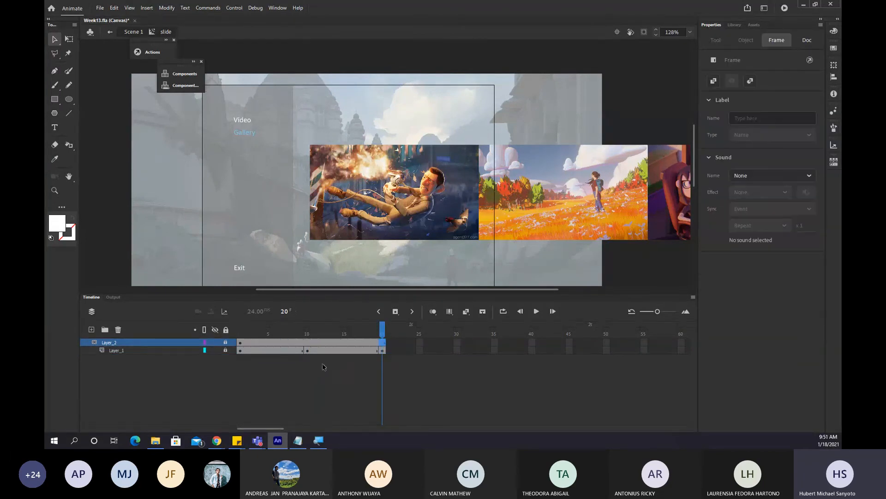
pyautogui.hotkey('ctrl', 's')
# Unlock both layers and, at frame 10, shift the slide image sideways so its second picture lies under the mask rectangle.
pyautogui.click(292, 331)
pyautogui.moveTo(290, 331); pyautogui.dragTo(240, 330)
pyautogui.click(225, 342)
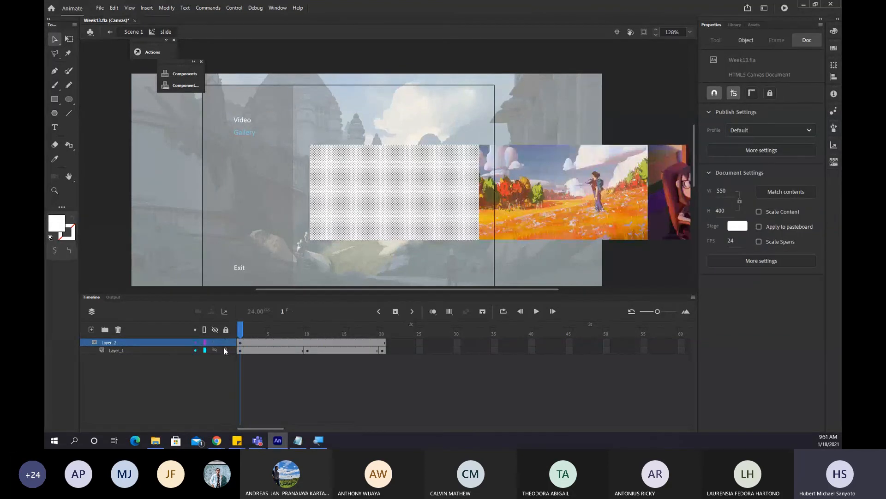
pyautogui.moveTo(525, 221); pyautogui.dragTo(311, 331)
pyautogui.click(305, 331)
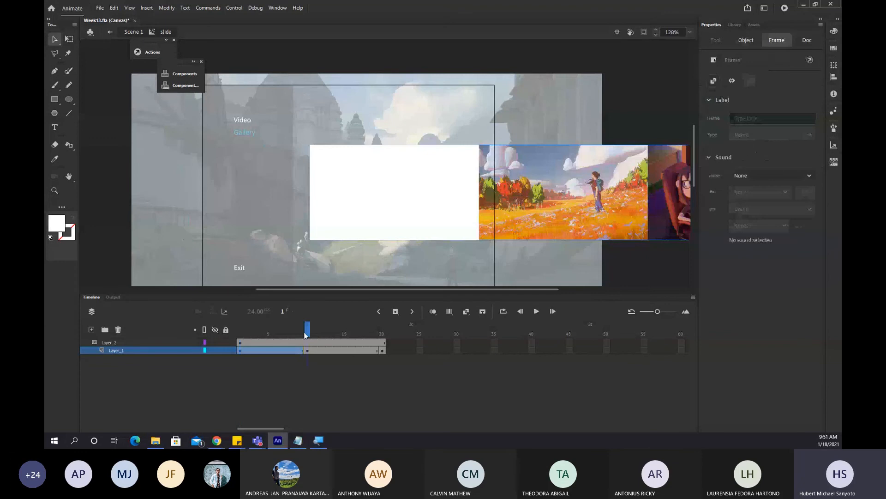
pyautogui.moveTo(563, 221); pyautogui.dragTo(396, 226)
pyautogui.hotkey('ctrl', 's')
# At frame 20, move the slide image to about X -1113, Y -89 so its third picture lies under the mask, and save.
pyautogui.click(382, 331)
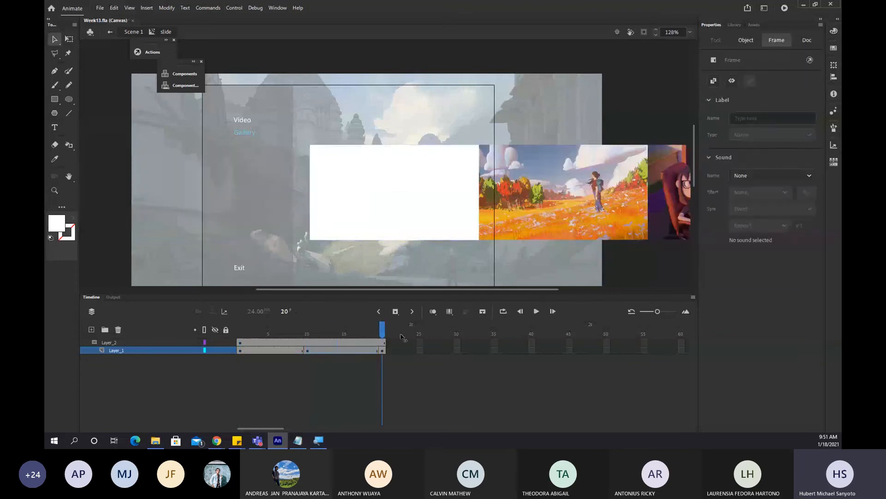
pyautogui.moveTo(335, 219); pyautogui.dragTo(298, 226)
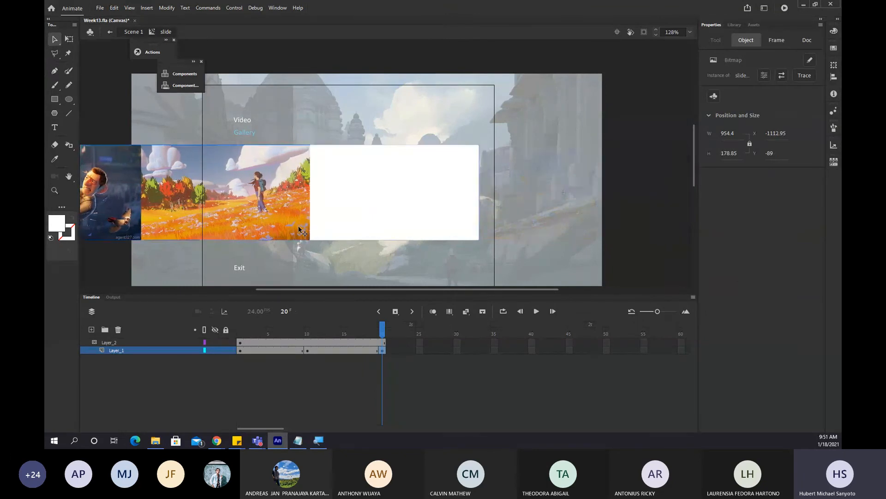
pyautogui.hotkey('ctrl', 's')
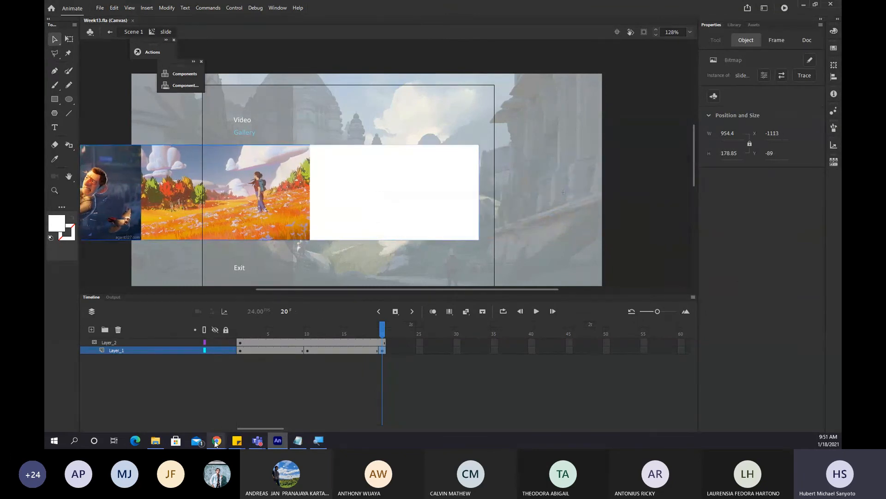
# Switch to Chrome, play a moment of the reference video to check the slideshow's picture order, and return to Animate.
pyautogui.moveTo(216, 442)
pyautogui.click(210, 410)
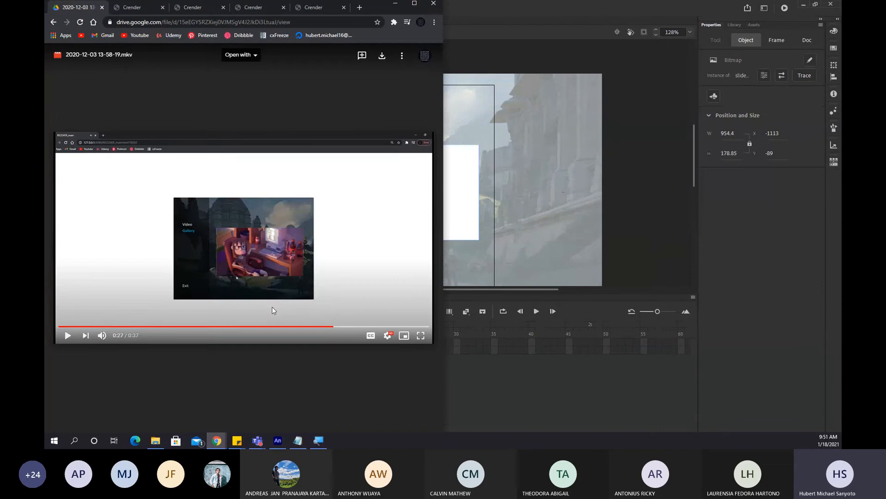
pyautogui.click(67, 334)
pyautogui.click(68, 334)
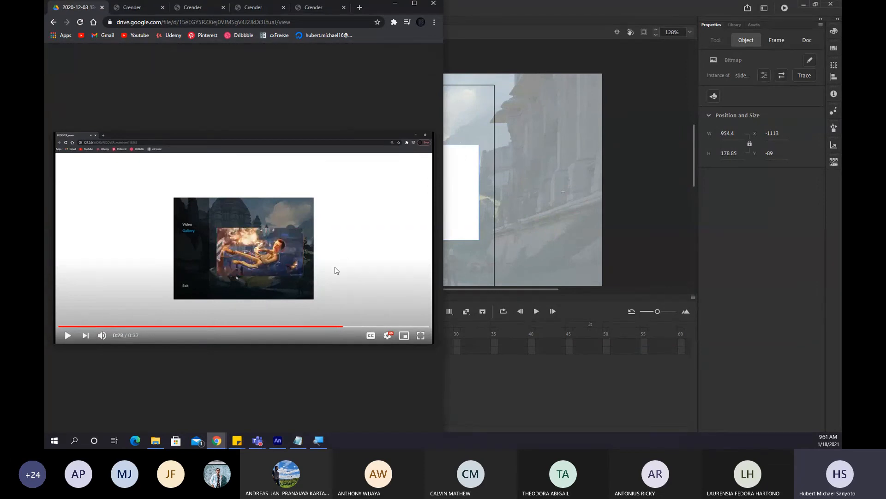
pyautogui.click(594, 220)
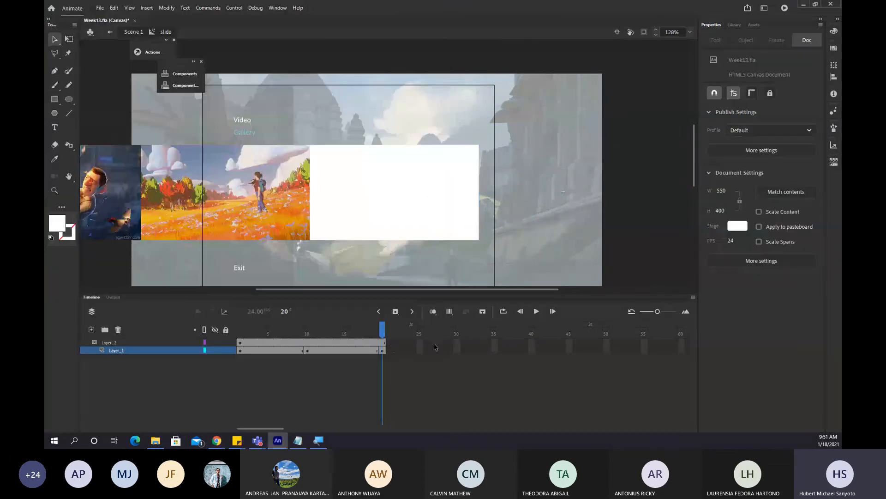
# Add a keyframe at frame 30 on Layer_1, extend the Layer_2 mask to frame 30, and save.
pyautogui.click(457, 351)
pyautogui.press('F6')
pyautogui.click(455, 342)
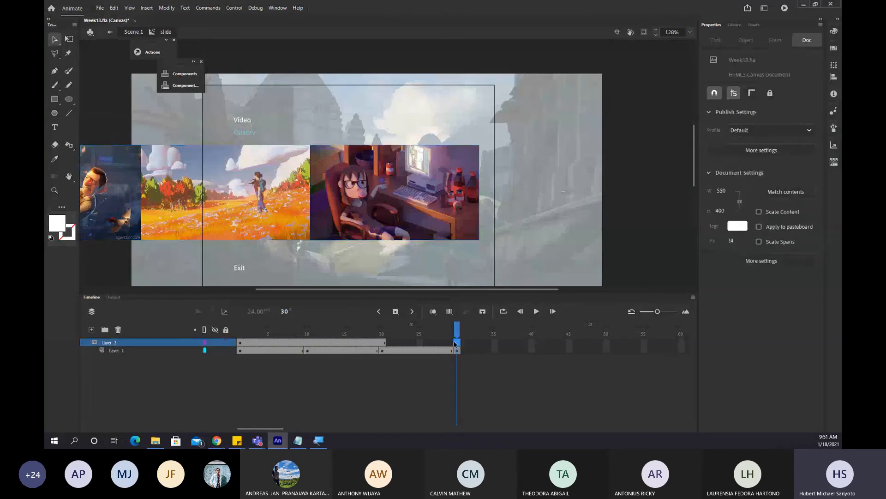
pyautogui.press('F5')
pyautogui.hotkey('ctrl', 's')
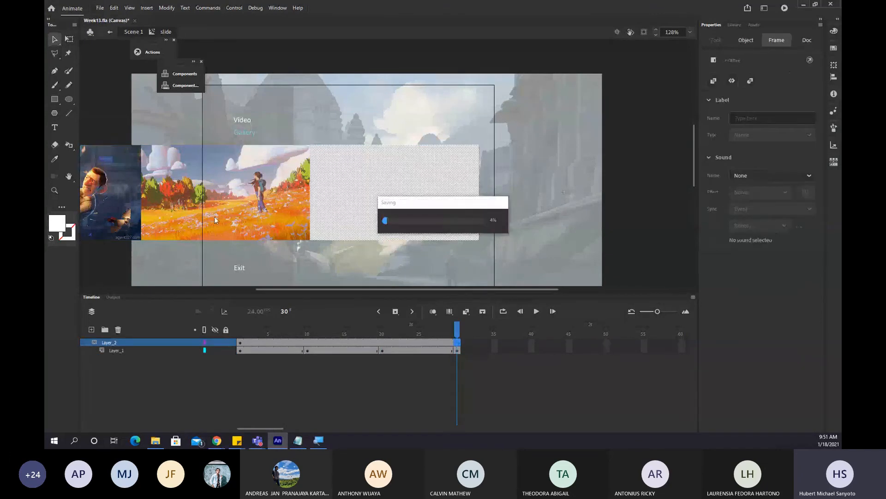
# At frame 30, move the slide image back to about X -477, Y -89 so its first picture lies under the mask.
pyautogui.moveTo(194, 210); pyautogui.dragTo(577, 198)
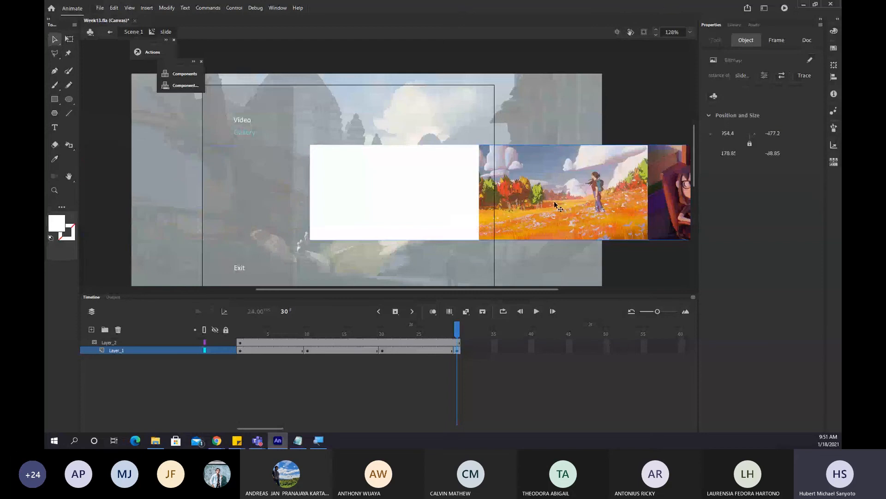
pyautogui.hotkey('ctrl', 's')
# Preview the slideshow by playing the slide symbol's timeline from frame 1, and save the file.
pyautogui.click(240, 333)
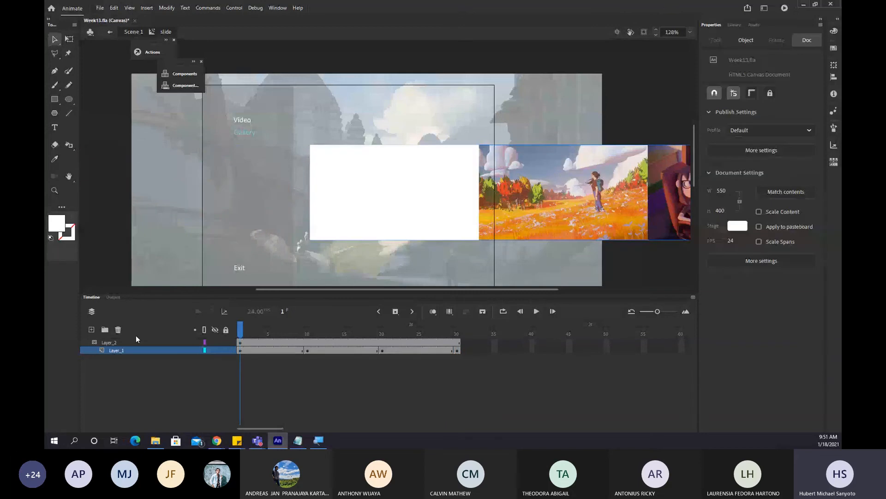
pyautogui.press('Return')
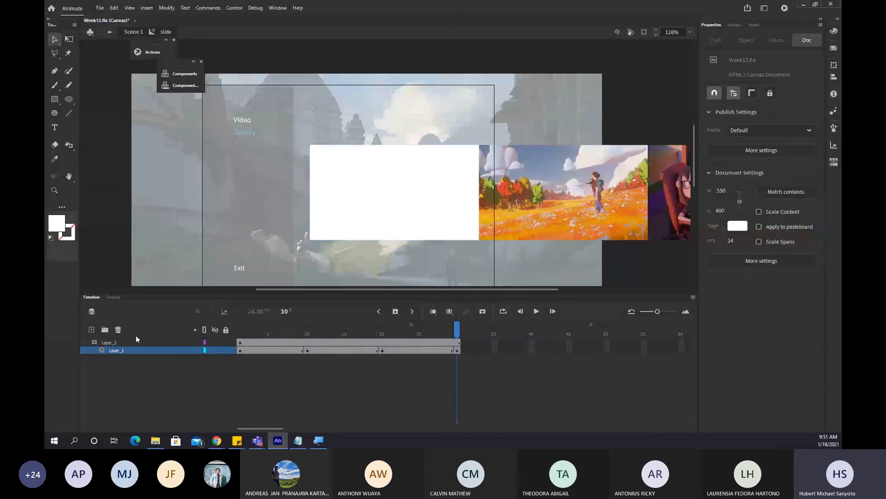
pyautogui.press('Return')
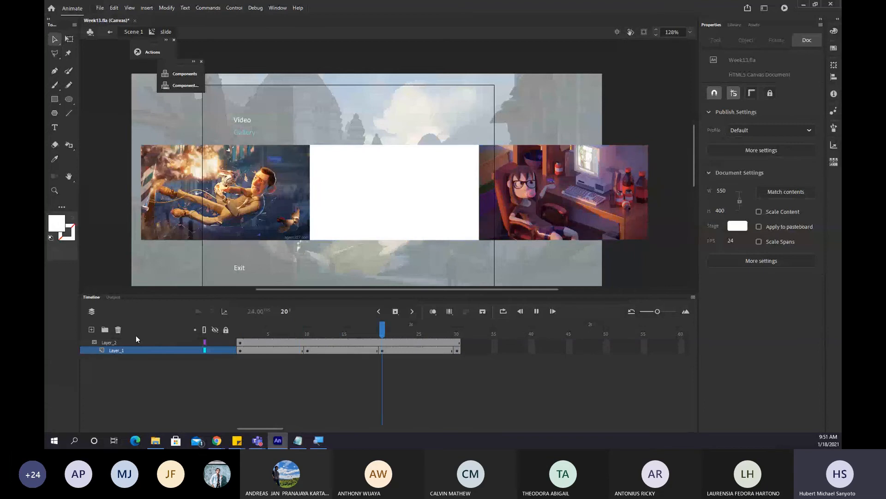
pyautogui.hotkey('ctrl', 's')
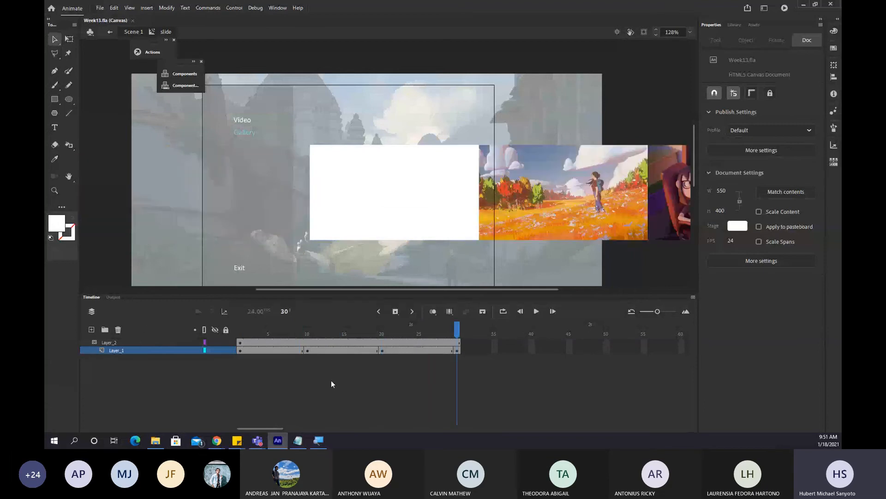
# Examine the Layer_1 keyframes at frames 10 and 30 and the frame spans between them.
pyautogui.click(307, 350)
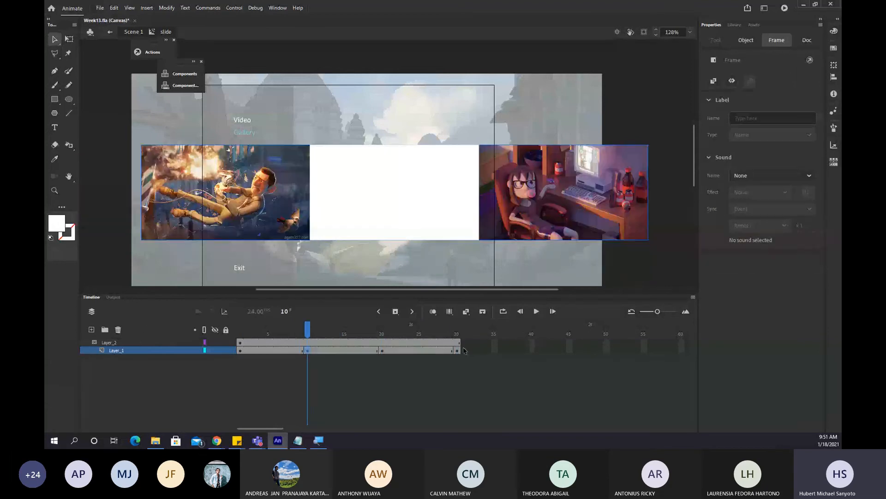
pyautogui.keyDown('ctrl'); pyautogui.click(307, 351); pyautogui.keyUp('ctrl')
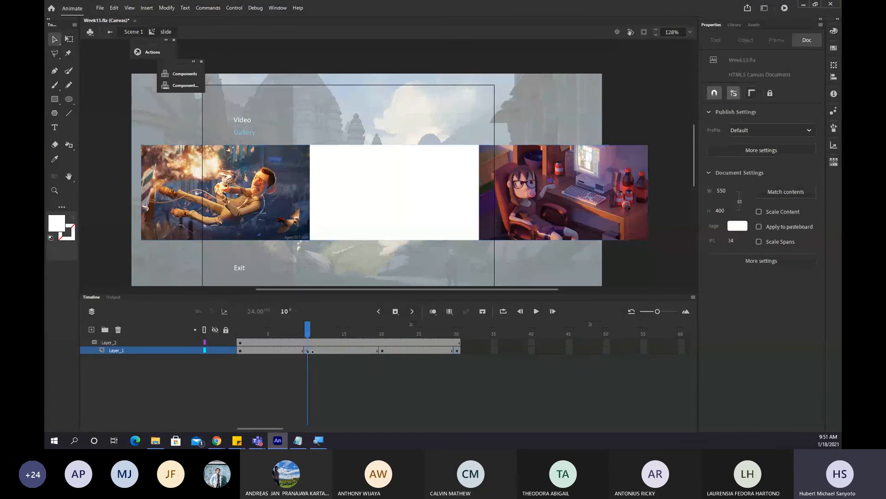
pyautogui.moveTo(303, 350); pyautogui.dragTo(378, 351)
pyautogui.click(198, 350)
pyautogui.click(309, 353)
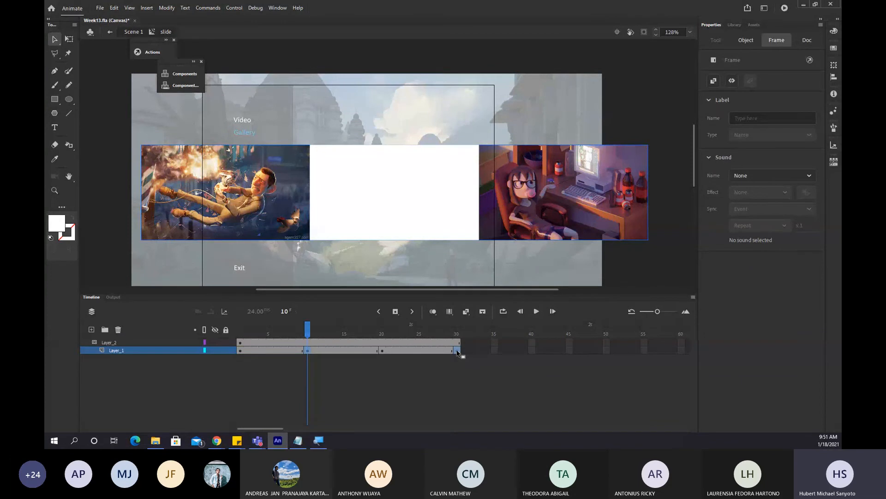
pyautogui.click(447, 351)
pyautogui.click(329, 350)
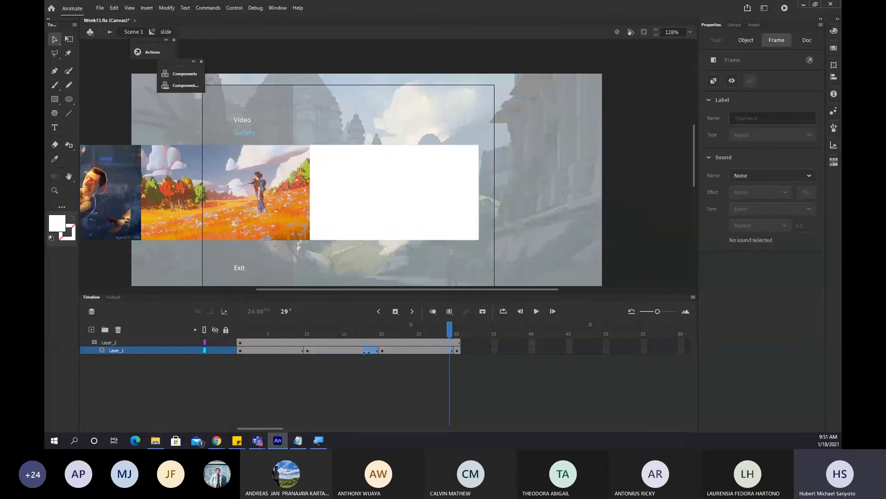
pyautogui.click(326, 357)
pyautogui.press('Return')
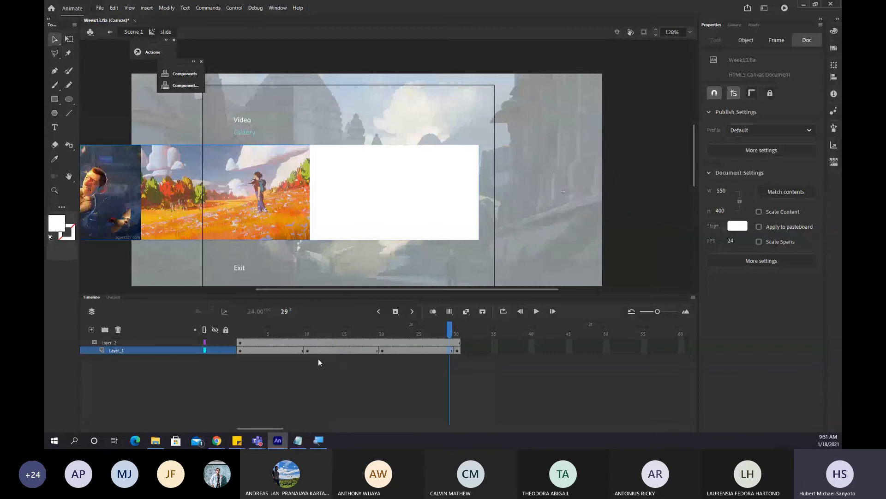
pyautogui.click(307, 350)
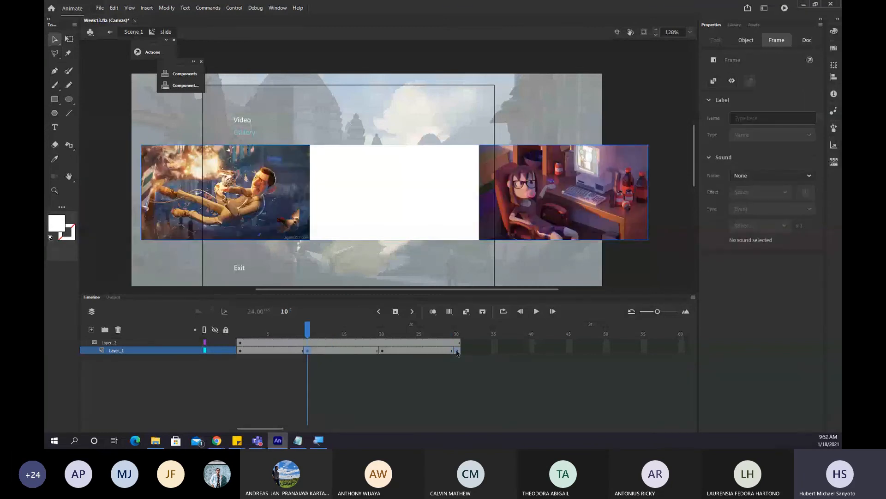
pyautogui.click(419, 346)
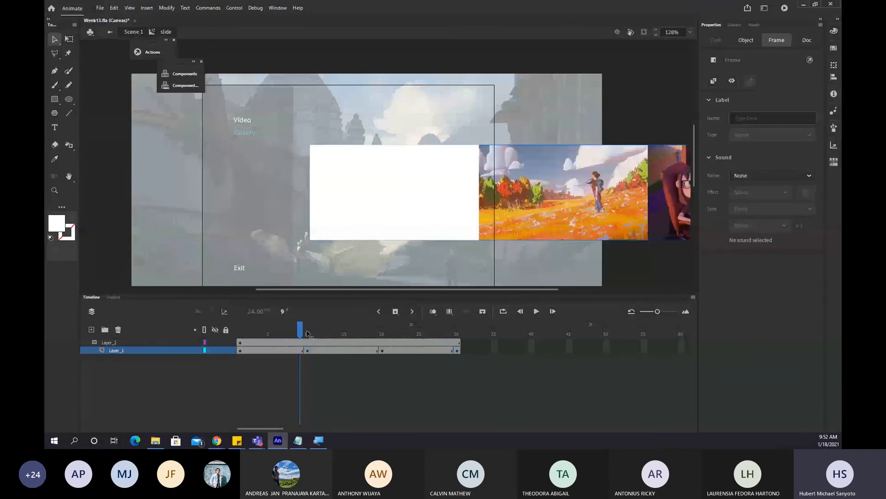
# Shift the Layer_1 keyframes at frames 10, 20 and 30 five frames forward so they start at frame 15.
pyautogui.press('Return')
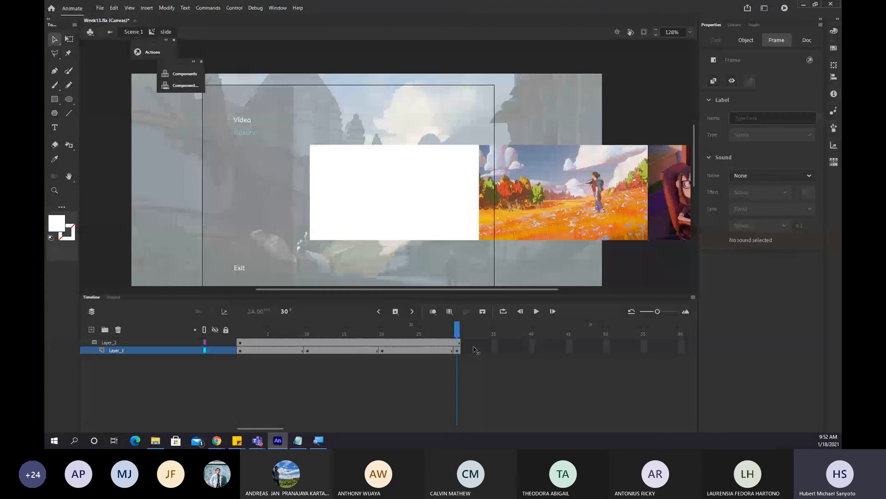
pyautogui.hotkey('ctrl', 'z')
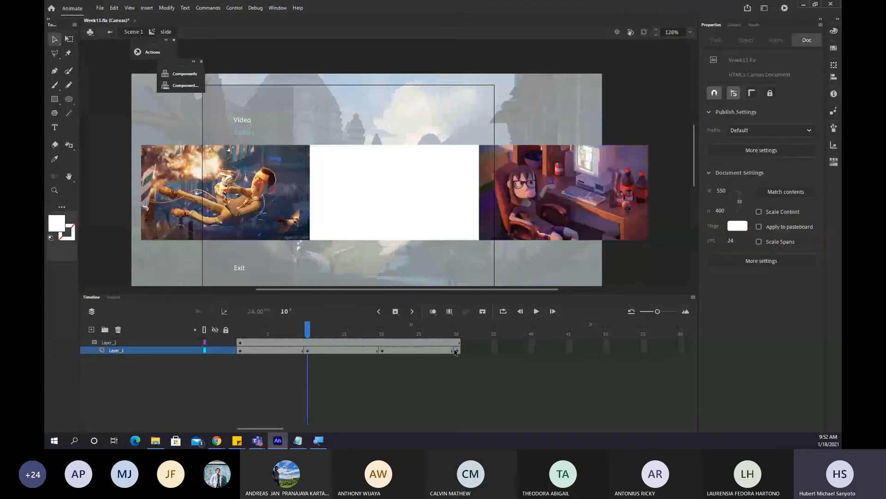
pyautogui.click(440, 371)
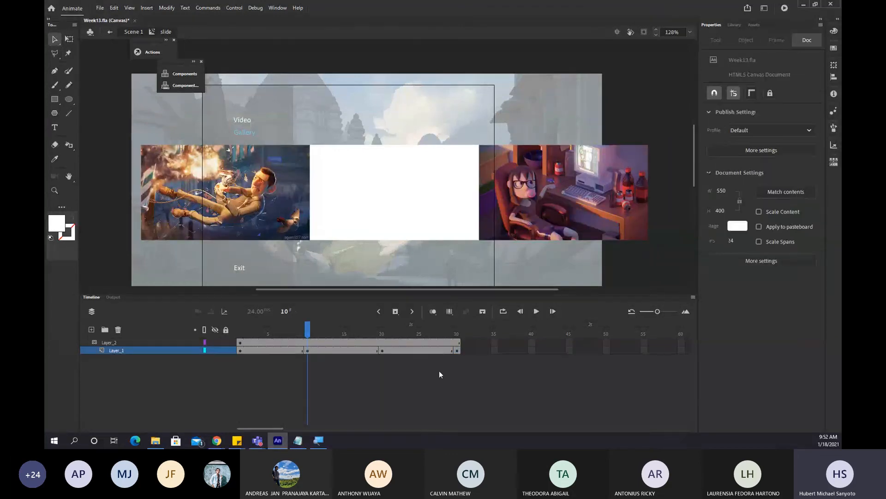
pyautogui.click(312, 351)
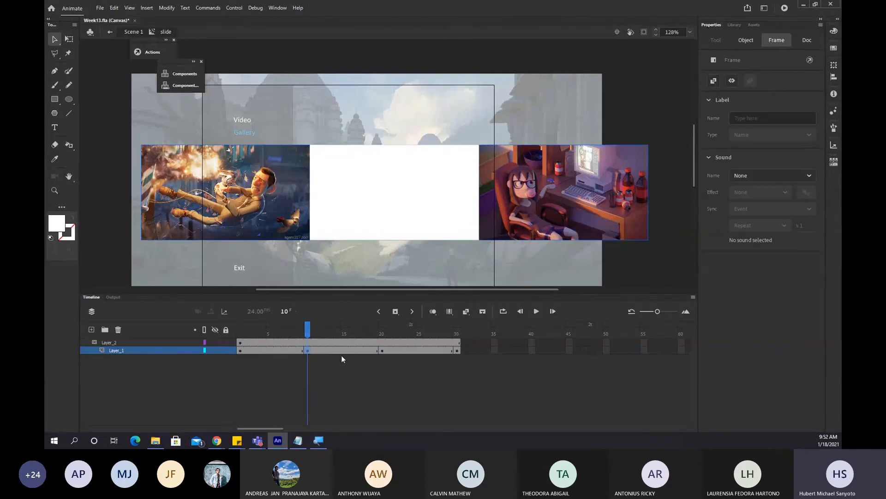
pyautogui.click(345, 351)
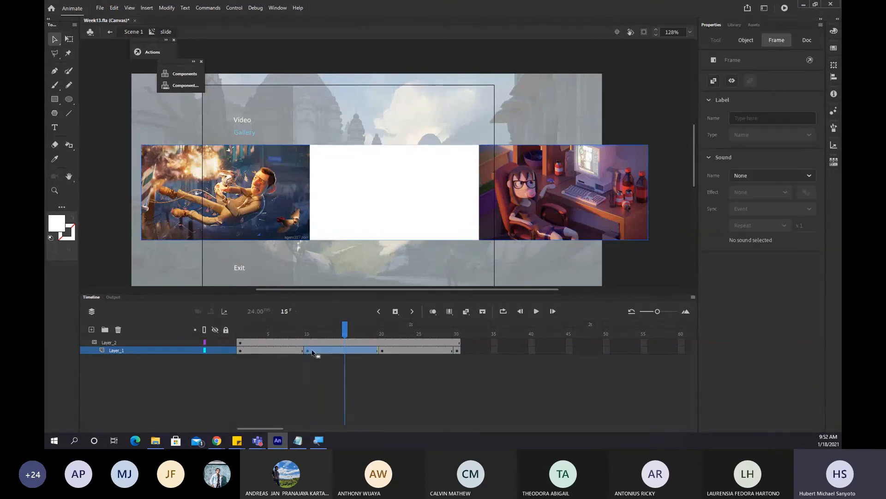
pyautogui.keyDown('shift'); pyautogui.click(404, 353); pyautogui.keyUp('shift')
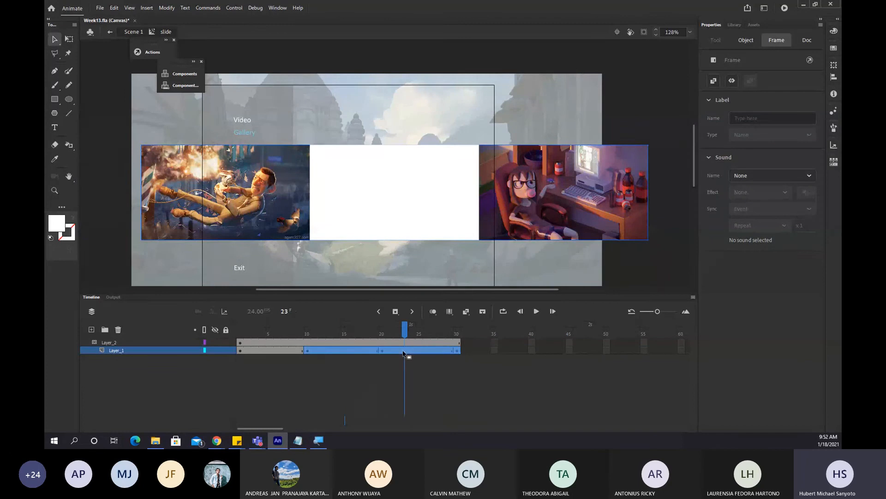
pyautogui.moveTo(404, 353); pyautogui.dragTo(486, 351)
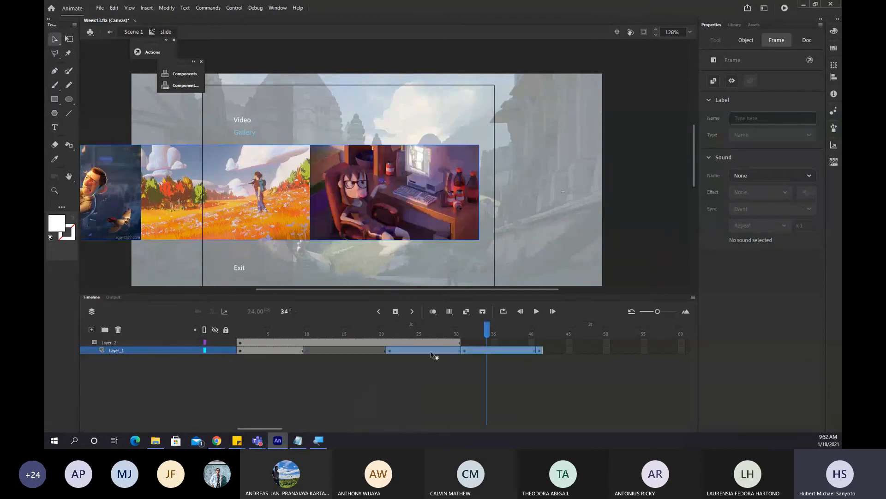
pyautogui.moveTo(431, 354); pyautogui.dragTo(386, 353)
# Copy the slide image from frame 1 and paste it into the emptied Layer_1 span starting at frame 10.
pyautogui.click(311, 333)
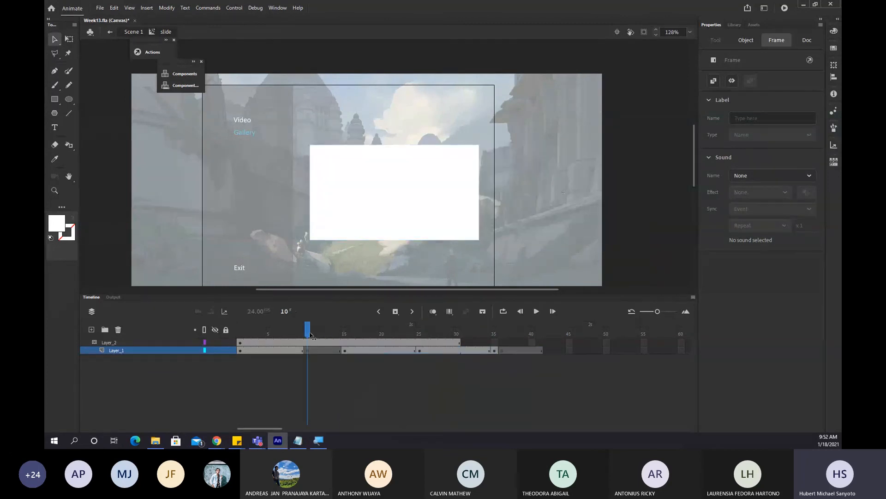
pyautogui.click(309, 350)
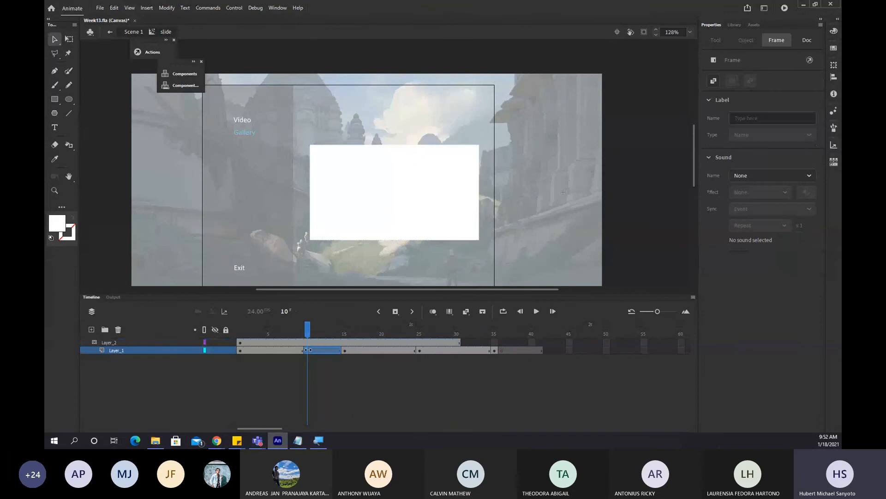
pyautogui.moveTo(273, 328); pyautogui.dragTo(240, 328)
pyautogui.click(242, 351)
pyautogui.click(309, 351)
pyautogui.hotkey('ctrl', 'shift', 'v')
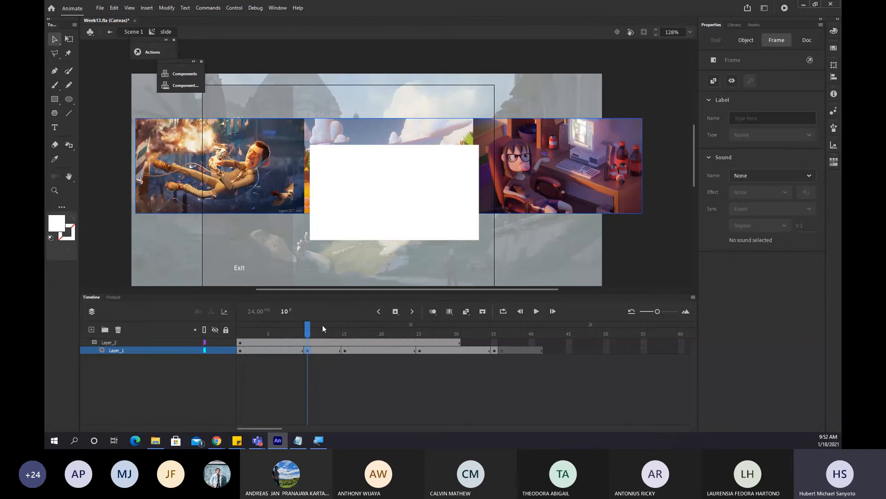
# Try to create a motion tween on the Layer_1 span from frame 10 to 14.
pyautogui.moveTo(308, 327)
pyautogui.mouseDown()
pyautogui.moveTo(495, 326)
pyautogui.moveTo(238, 326)
pyautogui.moveTo(322, 326)
pyautogui.mouseUp()
pyautogui.click(322, 350)
pyautogui.rightClick(323, 351)
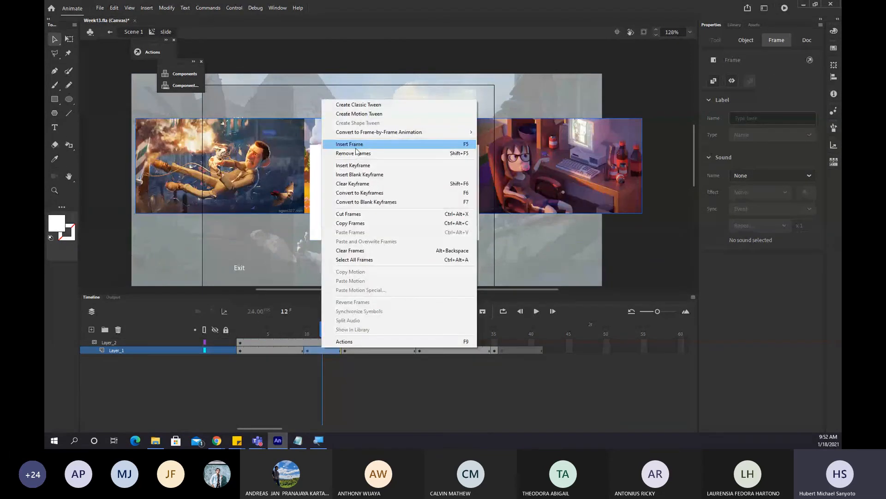
pyautogui.click(359, 114)
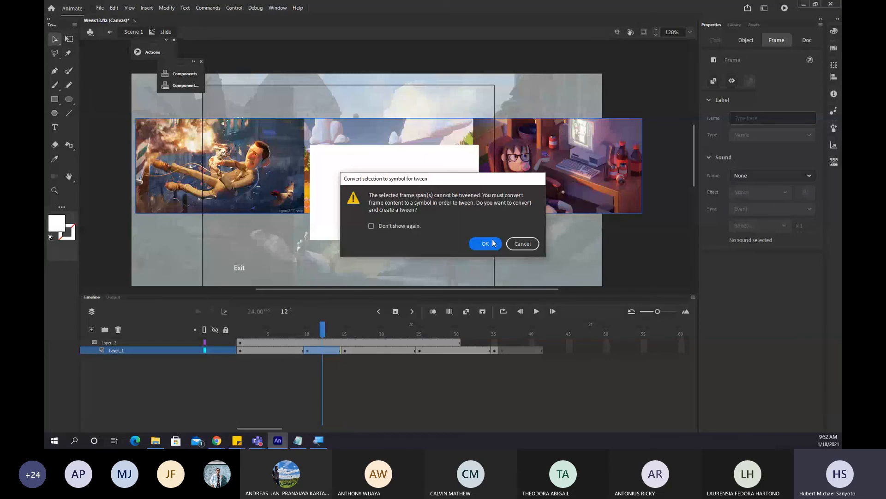
pyautogui.click(494, 243)
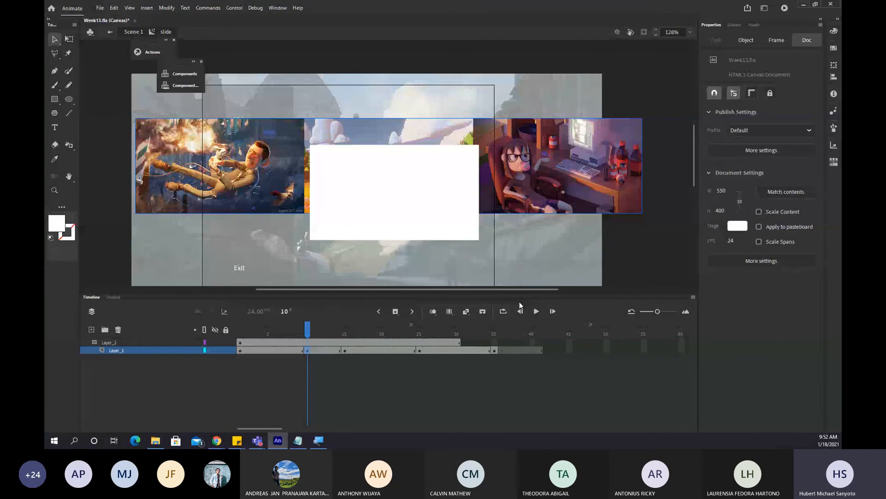
# Align the frame 10 slide image with its frame 1 position, create a classic tween to frame 15, and save the file.
pyautogui.hotkey('ctrl', 'z')
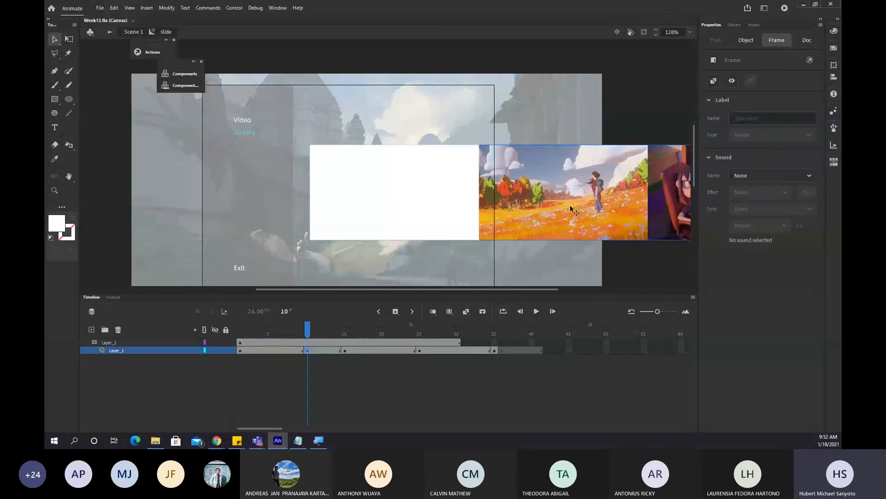
pyautogui.moveTo(574, 208); pyautogui.dragTo(532, 208)
pyautogui.hotkey('ctrl', 'z')
pyautogui.rightClick(325, 349)
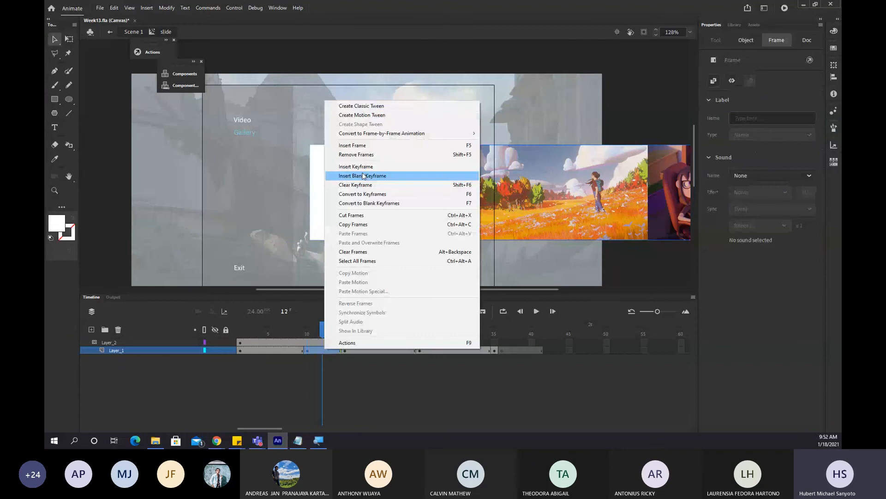
pyautogui.click(360, 106)
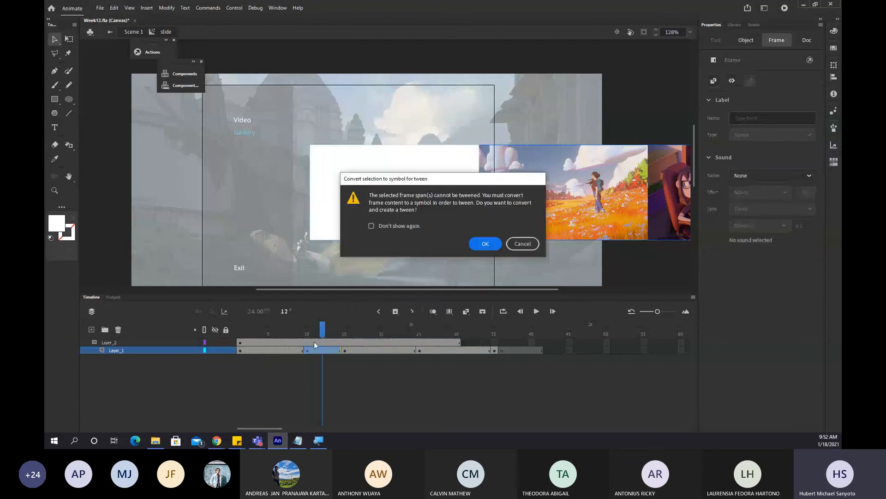
pyautogui.click(494, 246)
pyautogui.moveTo(240, 333); pyautogui.dragTo(412, 333)
pyautogui.hotkey('ctrl', 's')
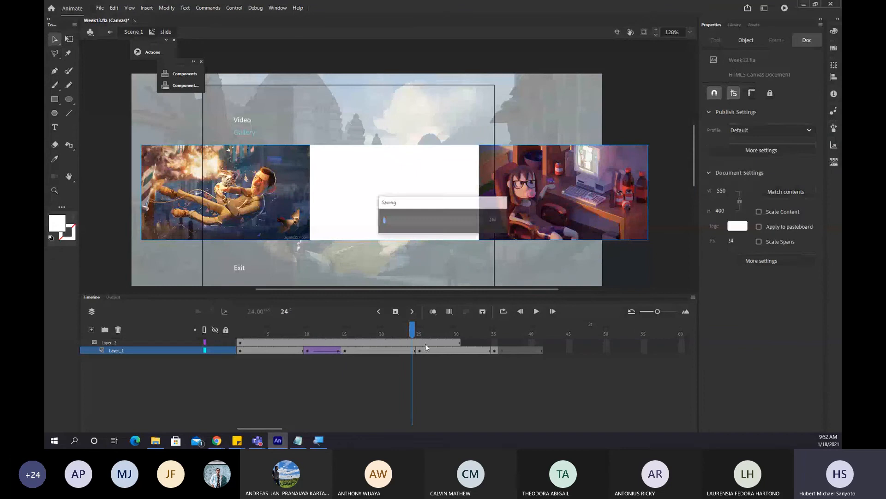
# Move the Layer_1 keyframes at frames 25 and 35 to frames 29 and 39.
pyautogui.click(420, 350)
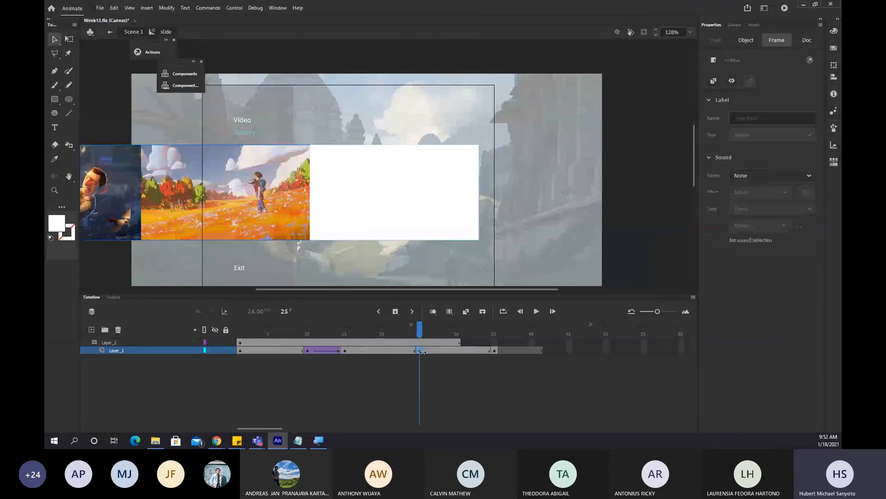
pyautogui.moveTo(423, 351); pyautogui.dragTo(497, 350)
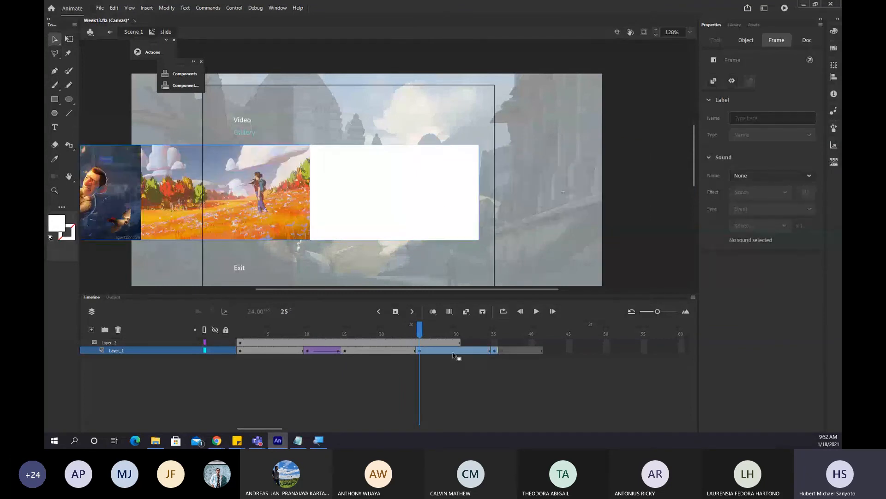
pyautogui.moveTo(428, 353); pyautogui.dragTo(457, 352)
pyautogui.hotkey('ctrl', 's')
# Copy the slide symbol from frame 15 in place to frame 25 and create a classic tween to frame 29.
pyautogui.click(346, 350)
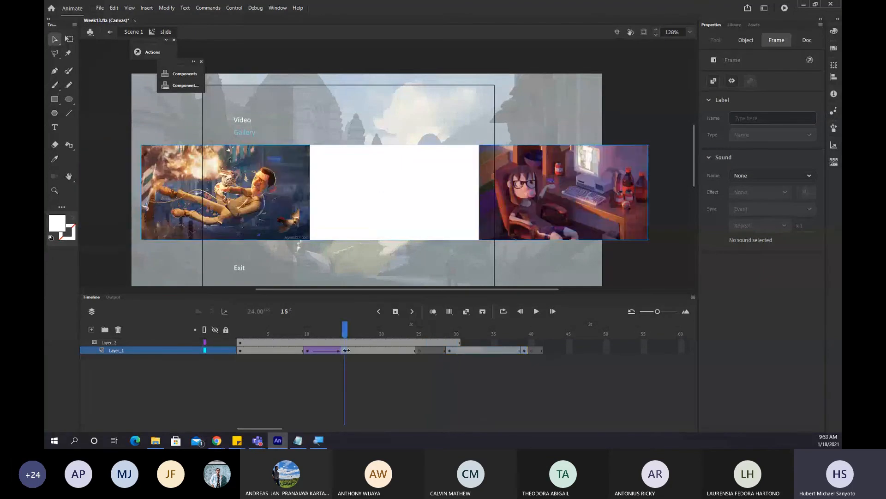
pyautogui.click(502, 204)
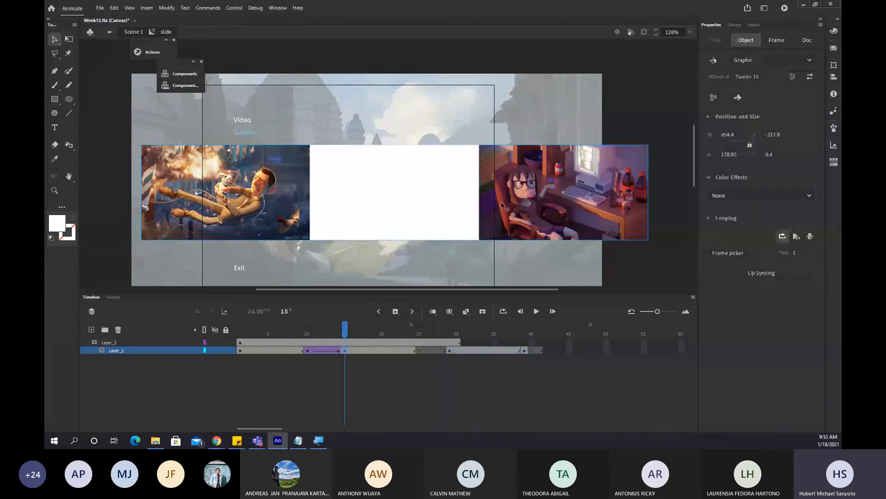
pyautogui.click(419, 351)
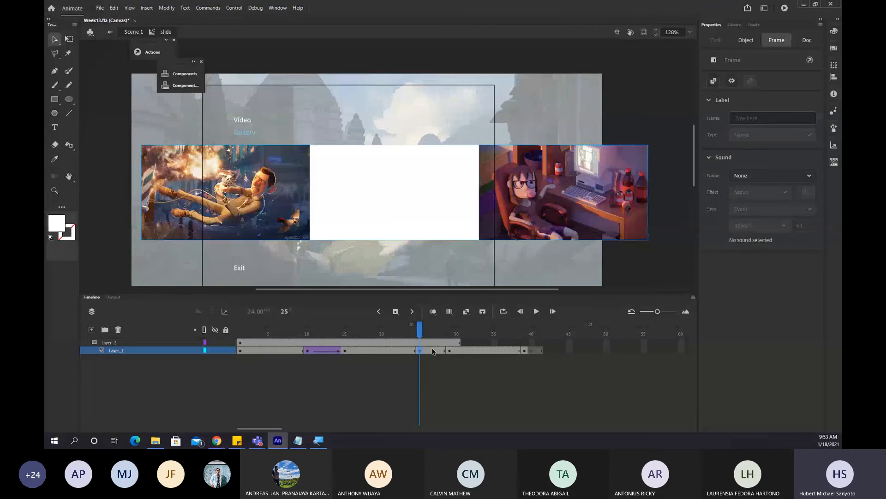
pyautogui.click(433, 351)
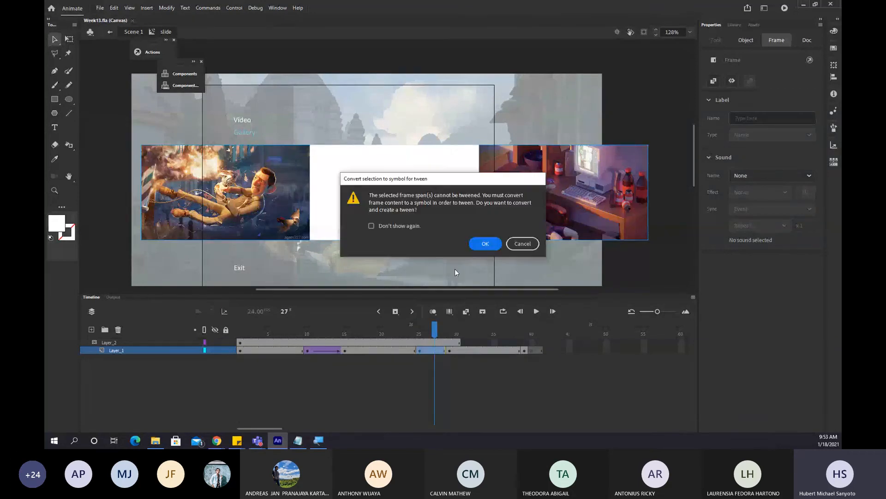
pyautogui.click(482, 243)
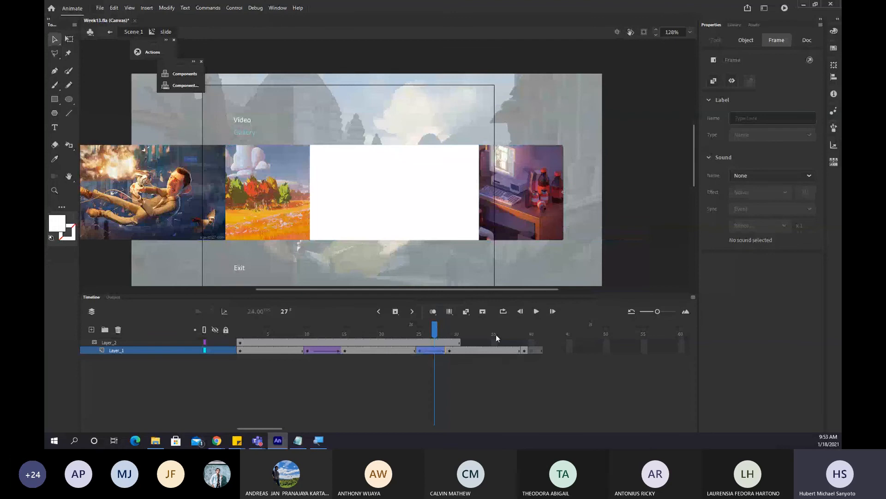
# Move the last blank frame on Layer_1 from frame 41 to 45 and clear the blank keyframe at frame 40.
pyautogui.click(544, 350)
pyautogui.click(543, 350)
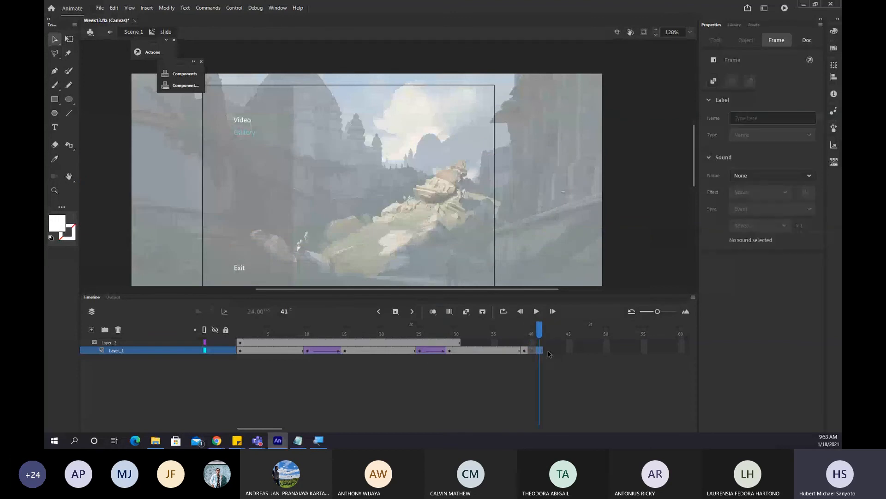
pyautogui.click(542, 354)
pyautogui.click(533, 350)
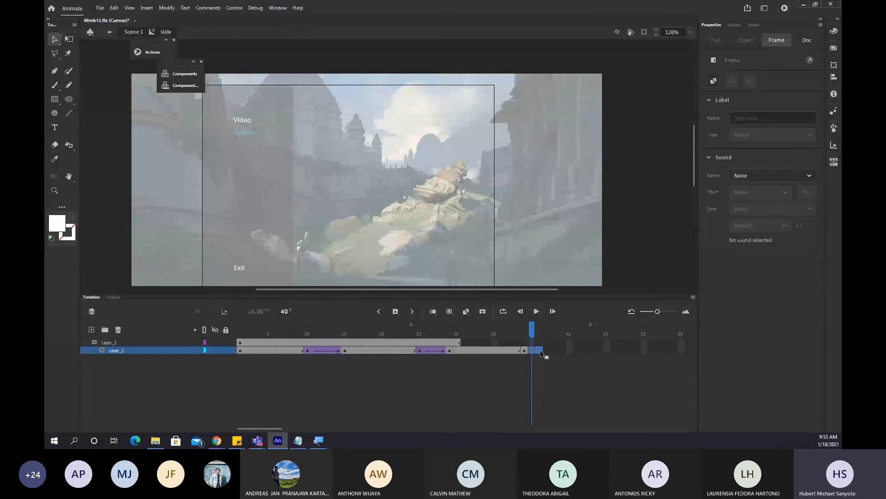
pyautogui.click(540, 351)
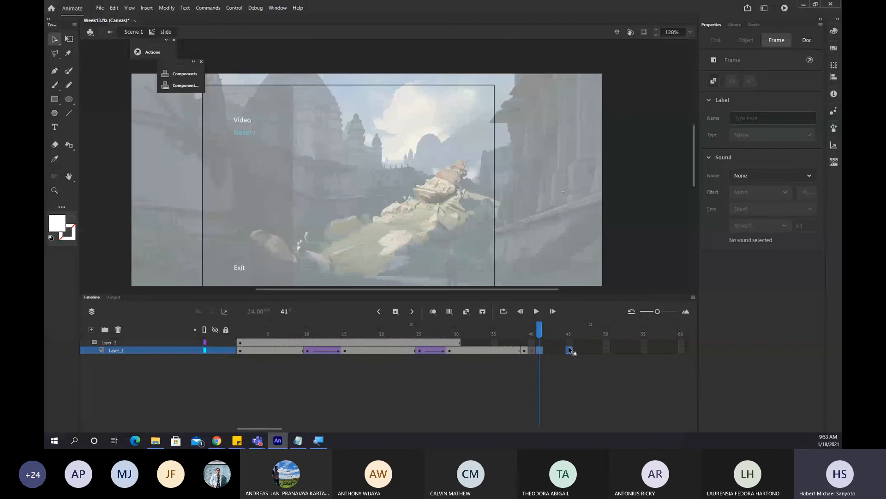
pyautogui.click(568, 350)
pyautogui.rightClick(532, 350)
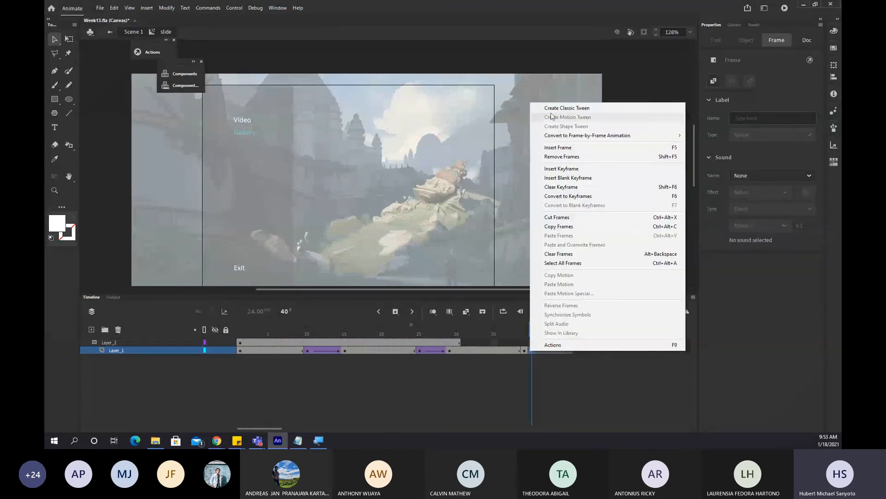
pyautogui.click(562, 187)
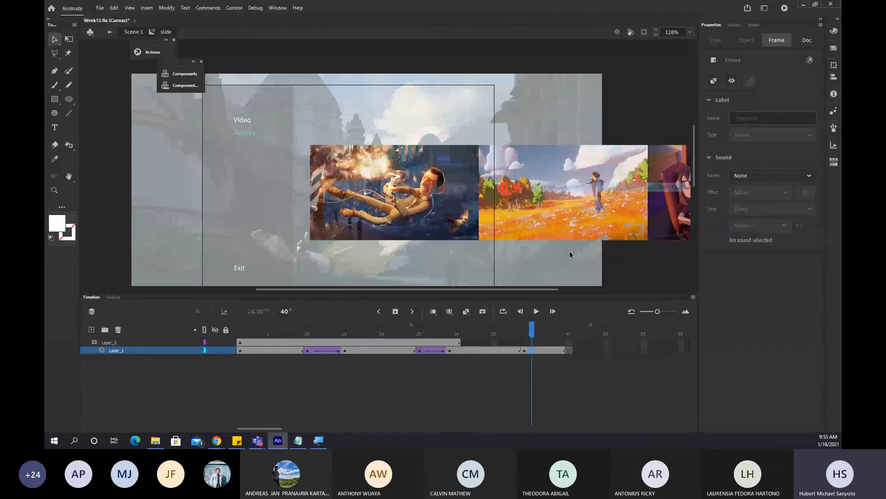
# Copy the slide image from the frame 39 span and paste it in place at frame 45.
pyautogui.click(535, 220)
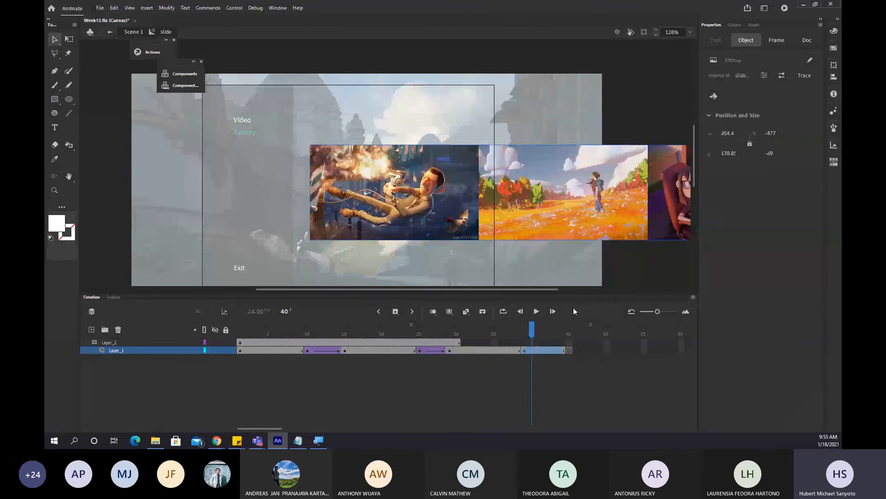
pyautogui.click(570, 350)
pyautogui.hotkey('ctrl', 'shift', 's')
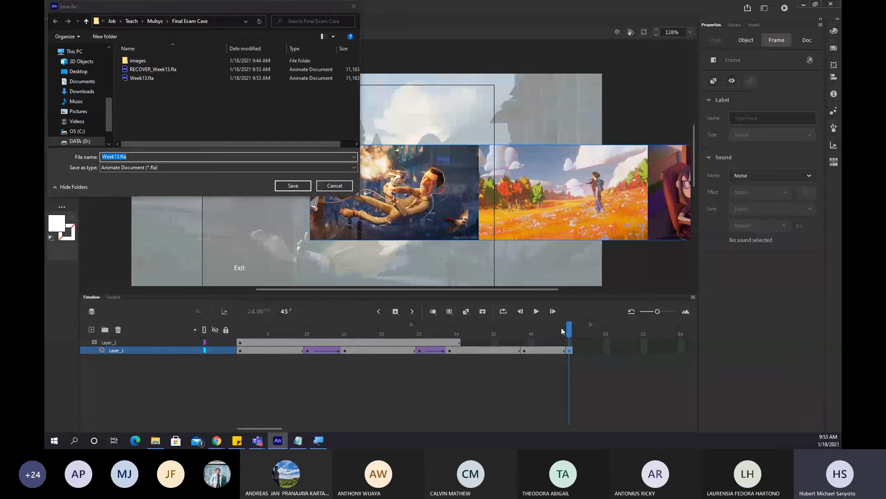
pyautogui.click(346, 186)
# Replace the slide image at frame 39 with an in-place copy of the frame 29 slide symbol, and save the file.
pyautogui.click(449, 350)
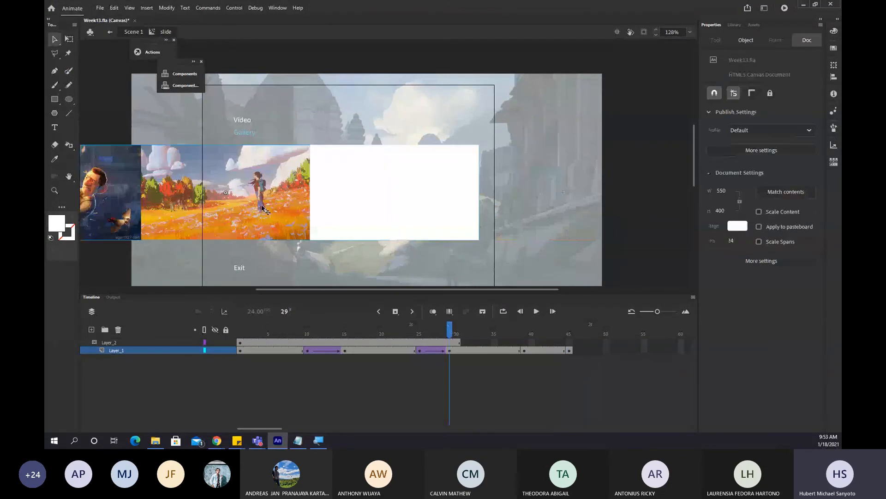
pyautogui.click(357, 237)
pyautogui.click(524, 350)
pyautogui.click(482, 187)
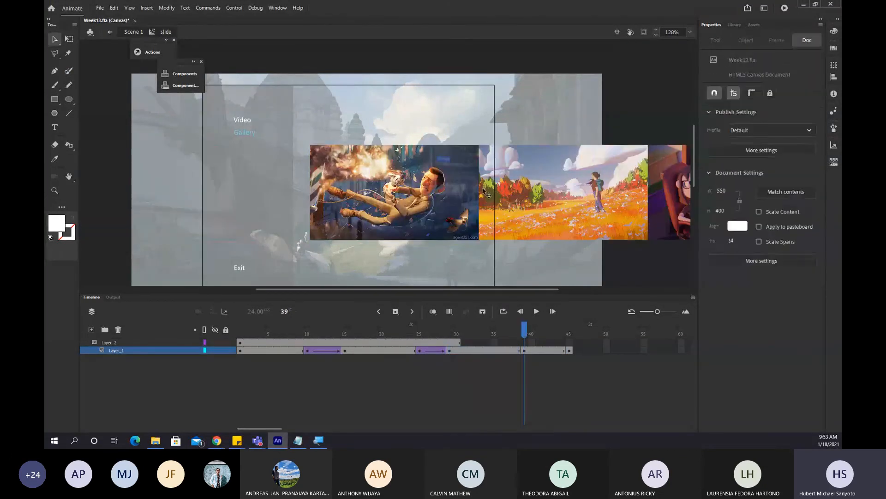
pyautogui.click(482, 187)
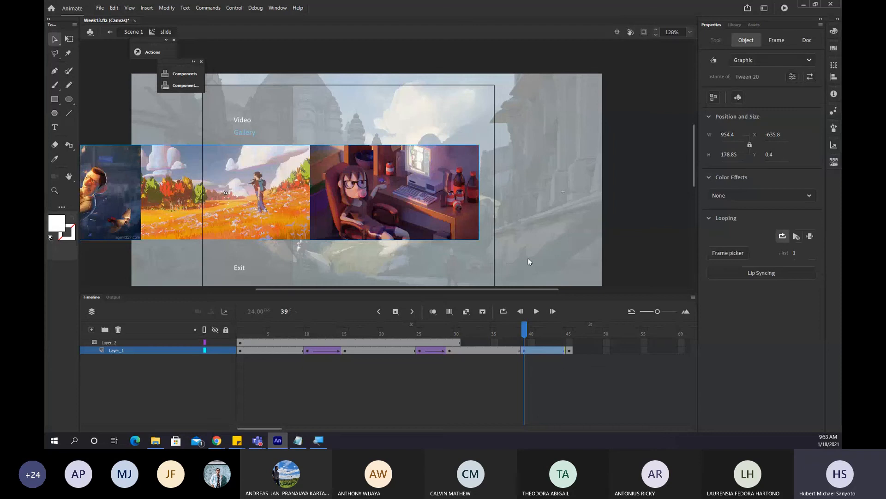
pyautogui.hotkey('ctrl', 's')
pyautogui.press('Return')
pyautogui.click(537, 351)
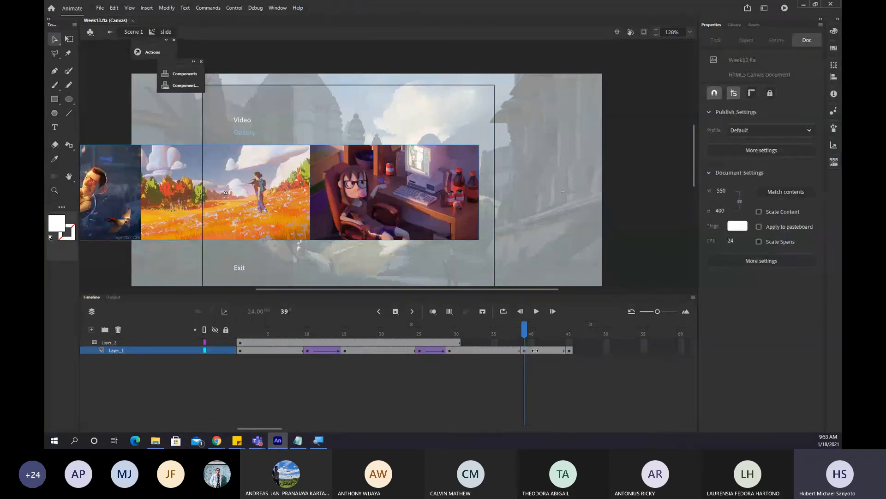
# Create a classic tween from frame 39 to 45 on Layer_1 and extend Layer_2 to frame 45.
pyautogui.rightClick(537, 351)
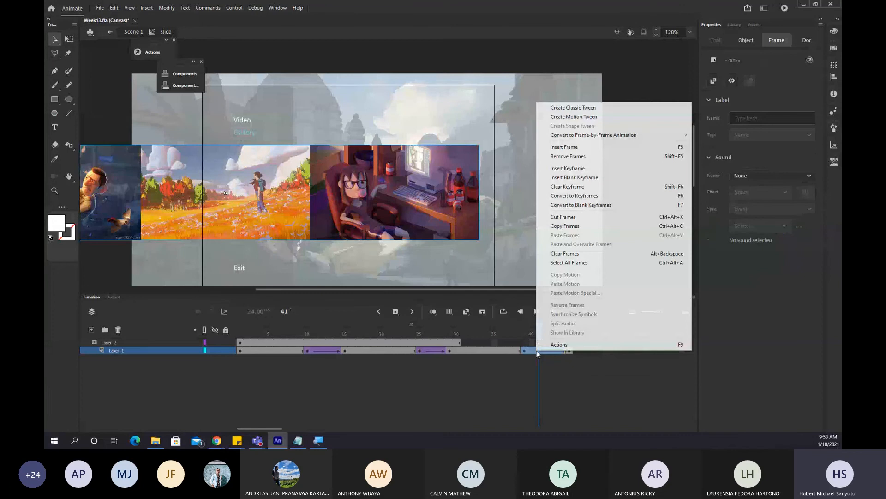
pyautogui.click(472, 281)
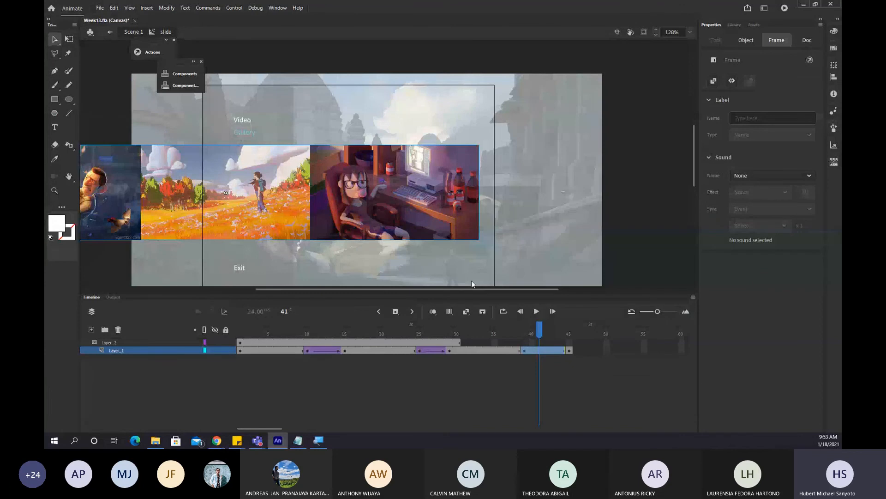
pyautogui.click(569, 343)
pyautogui.press('F5')
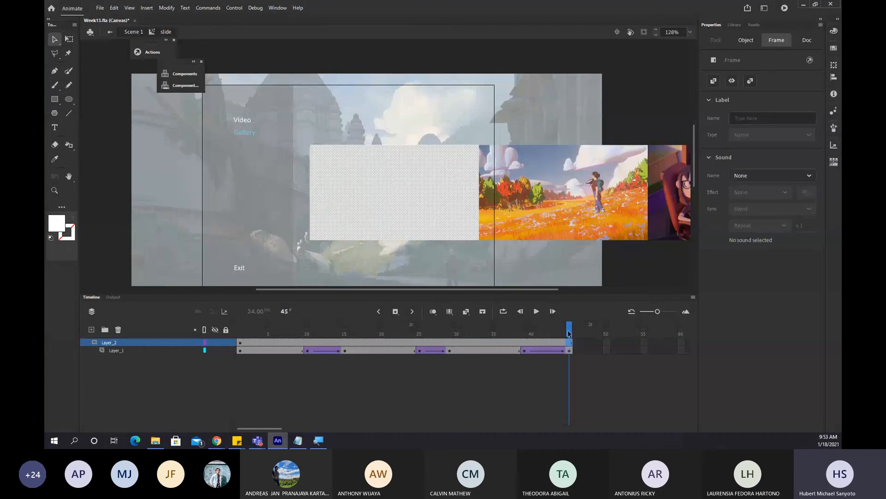
# Scrub through the slide symbol's timeline to examine the slide positions at each keyframe.
pyautogui.moveTo(569, 333); pyautogui.dragTo(301, 333)
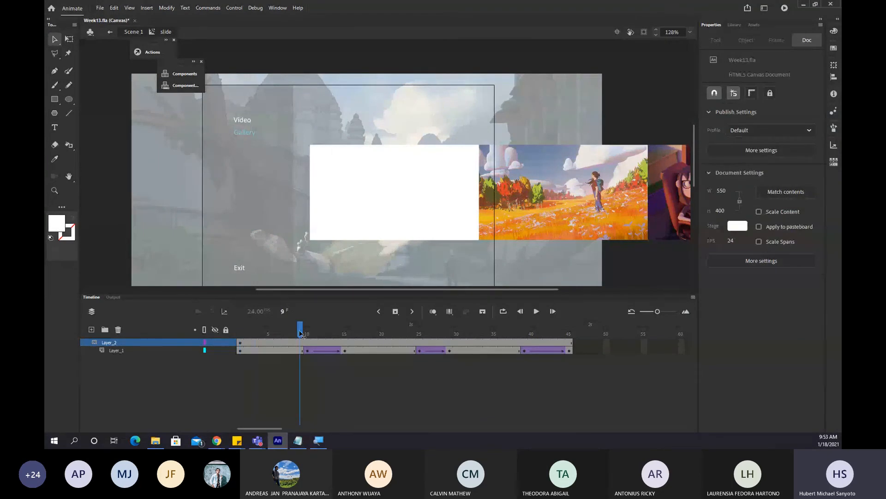
pyautogui.moveTo(300, 334); pyautogui.dragTo(345, 335)
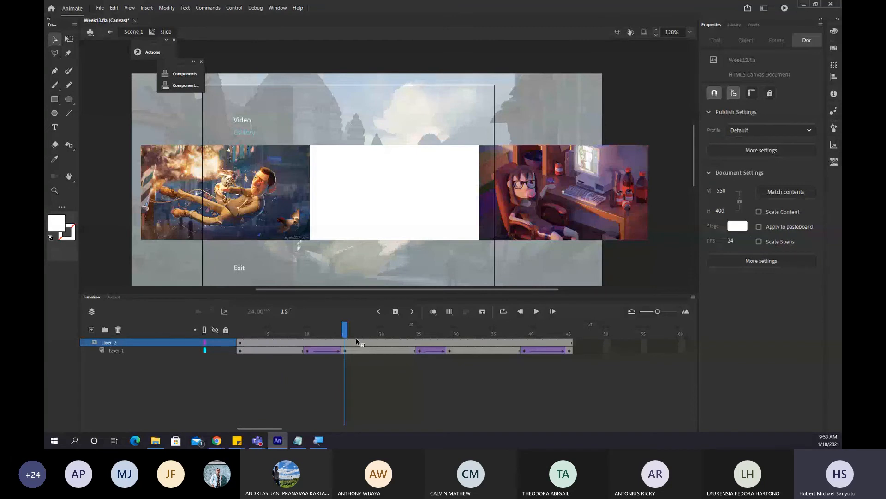
pyautogui.click(347, 352)
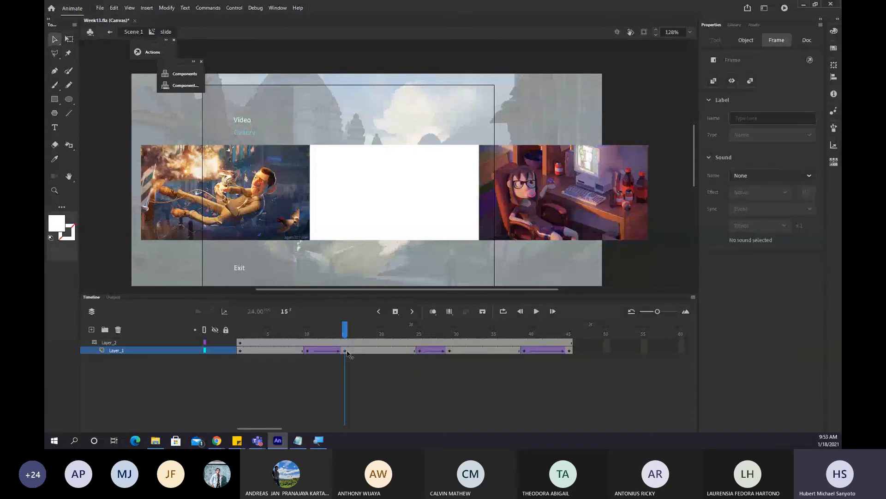
pyautogui.moveTo(347, 350); pyautogui.dragTo(225, 349)
pyautogui.click(442, 259)
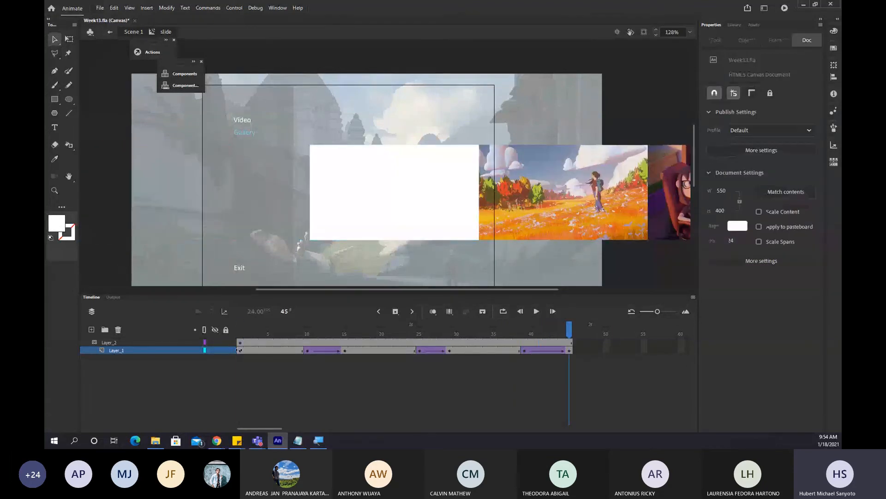
# Lock Layer_1 and Layer_2 to preview the mask, and play the slideshow through to the end.
pyautogui.moveTo(228, 345); pyautogui.dragTo(227, 349)
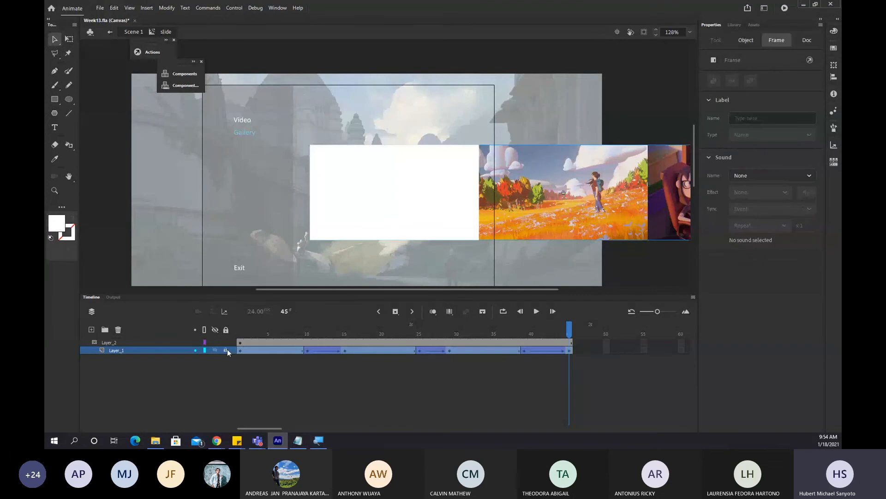
pyautogui.press('Return')
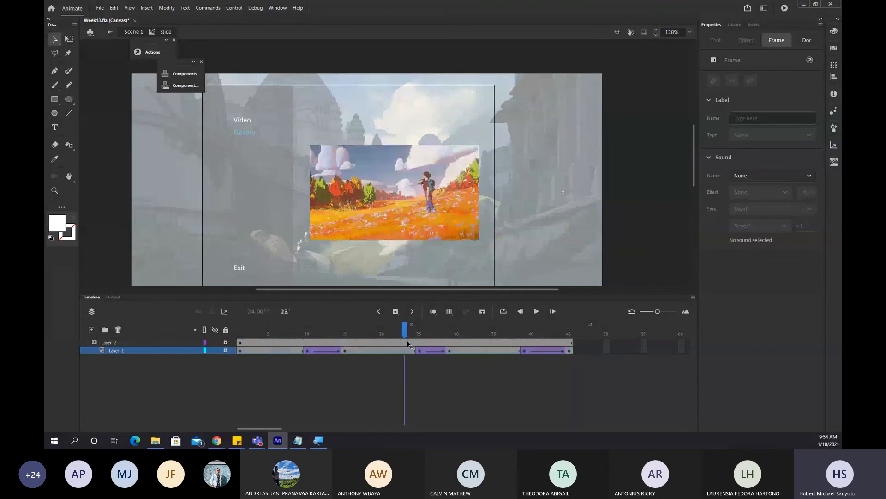
pyautogui.press('Return')
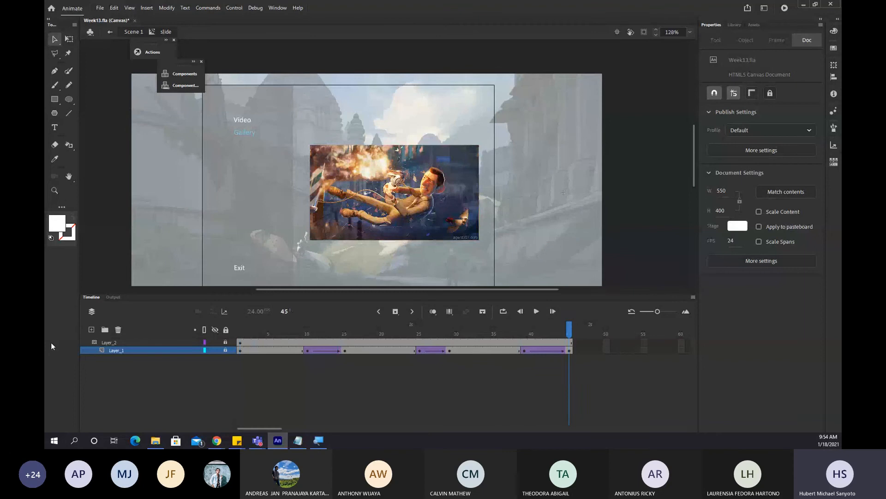
# Save the slide symbol and test the movie from Scene 1, advancing past the description screen.
pyautogui.hotkey('ctrl', 's')
pyautogui.doubleClick(98, 194)
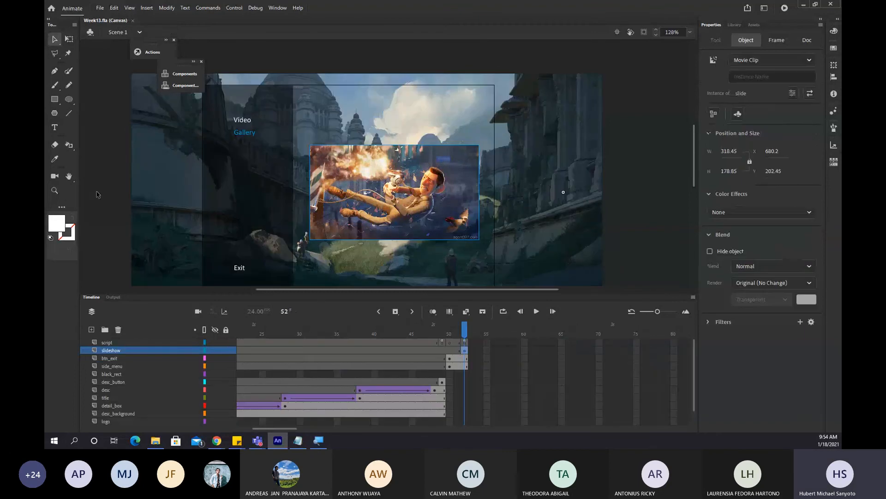
pyautogui.hotkey('ctrl', 'Return')
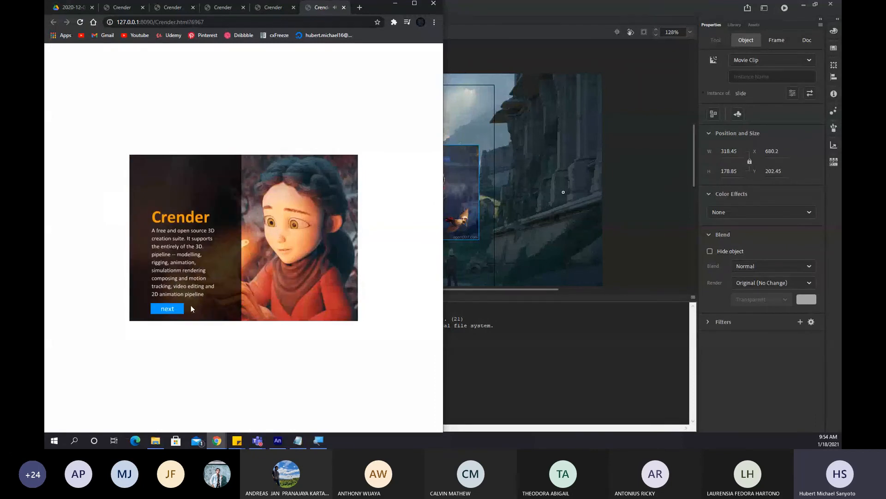
pyautogui.click(176, 308)
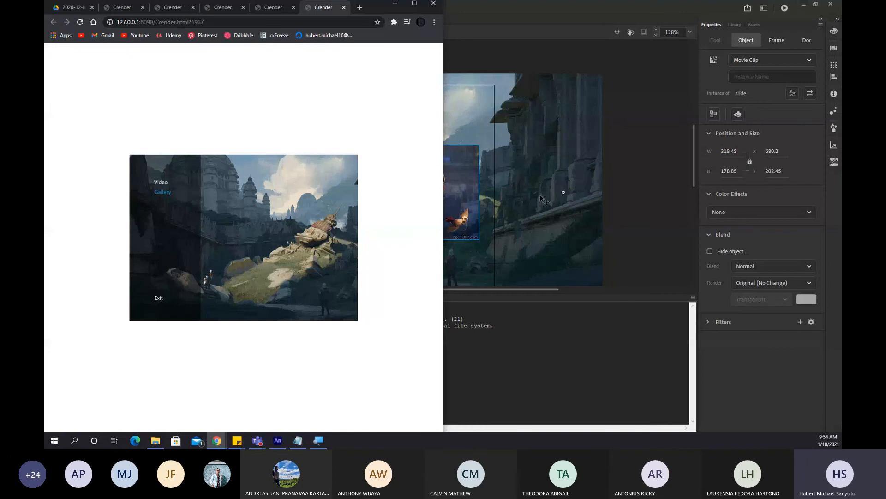
pyautogui.click(541, 199)
pyautogui.click(94, 298)
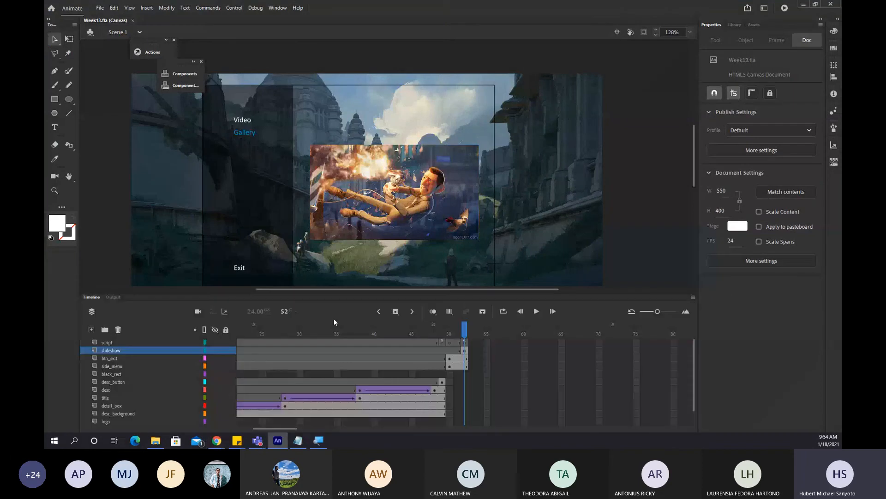
# Update the gotoAndStop target in frame 49's next() function so that the next button opens the slideshow screen at frame 52.
pyautogui.click(443, 350)
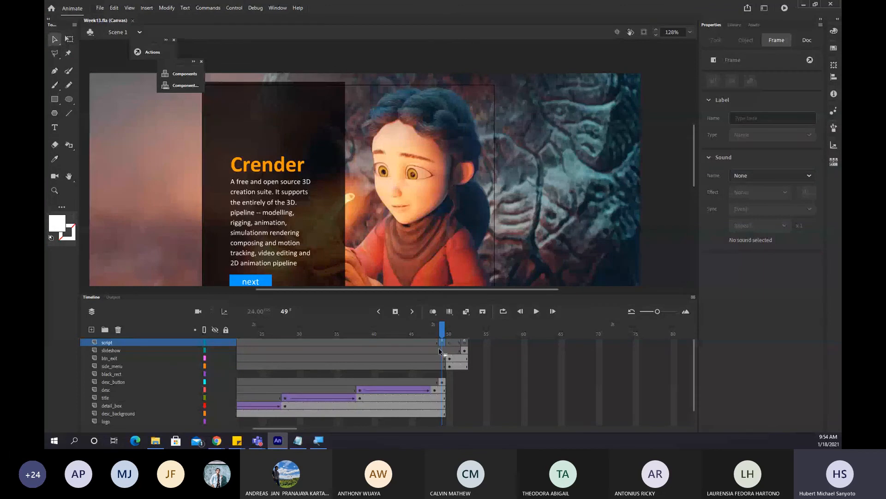
pyautogui.press('F9')
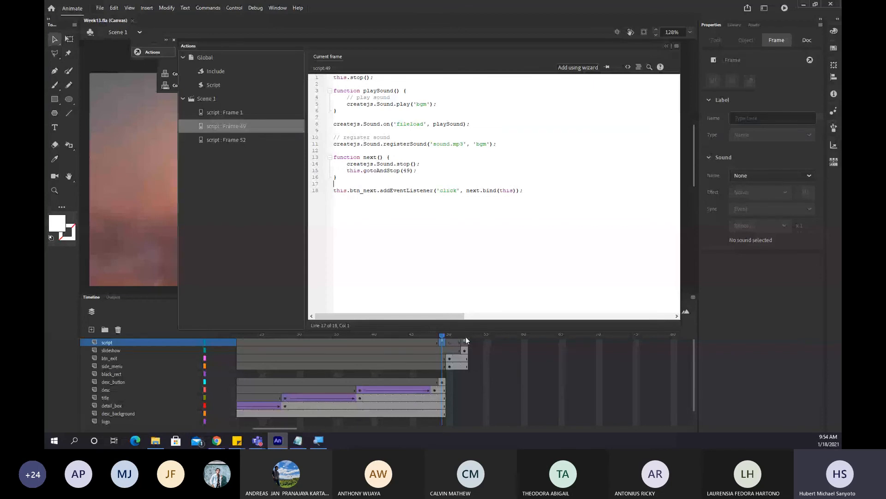
pyautogui.click(388, 157)
pyautogui.doubleClick(388, 170)
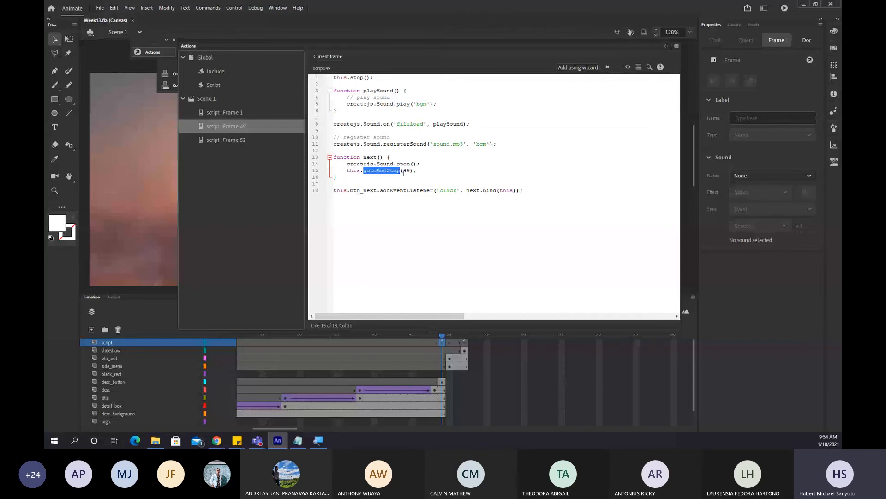
pyautogui.click(404, 174)
pyautogui.click(495, 381)
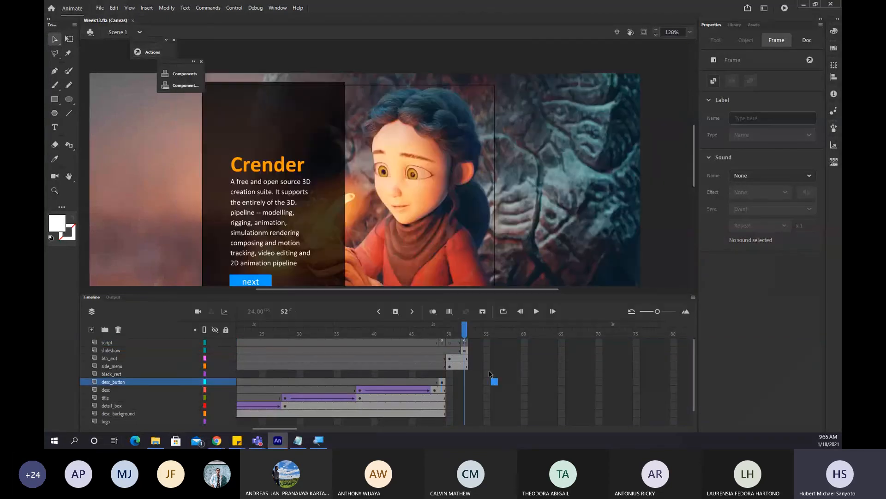
# Test the movie again, advance to the gallery screen to check the slideshow, and return to the Animate timeline.
pyautogui.click(463, 335)
pyautogui.click(464, 343)
pyautogui.hotkey('ctrl', 'Return')
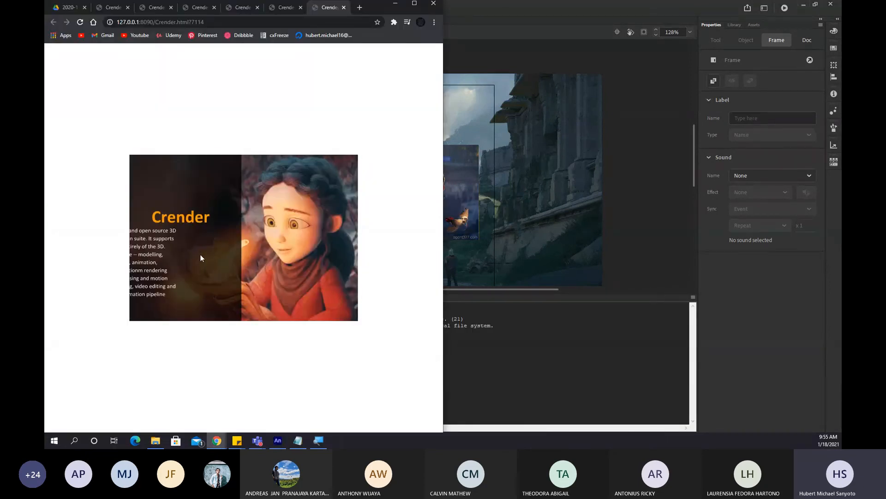
pyautogui.click(175, 309)
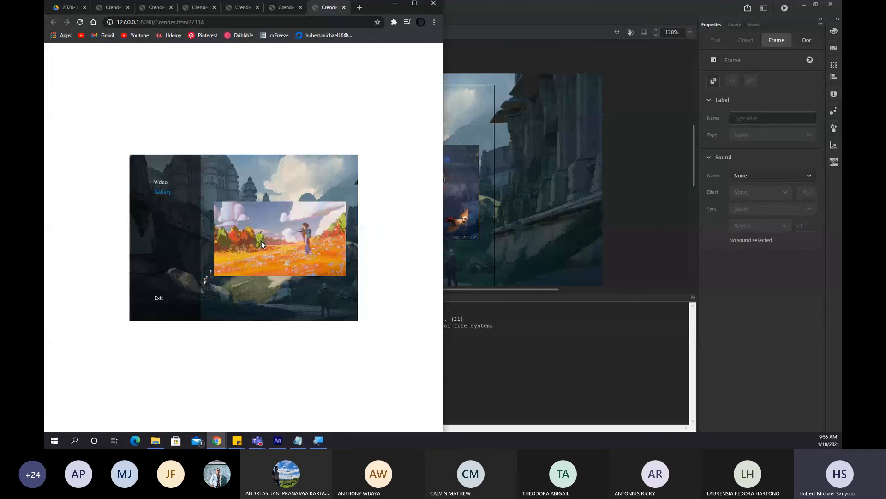
pyautogui.click(277, 440)
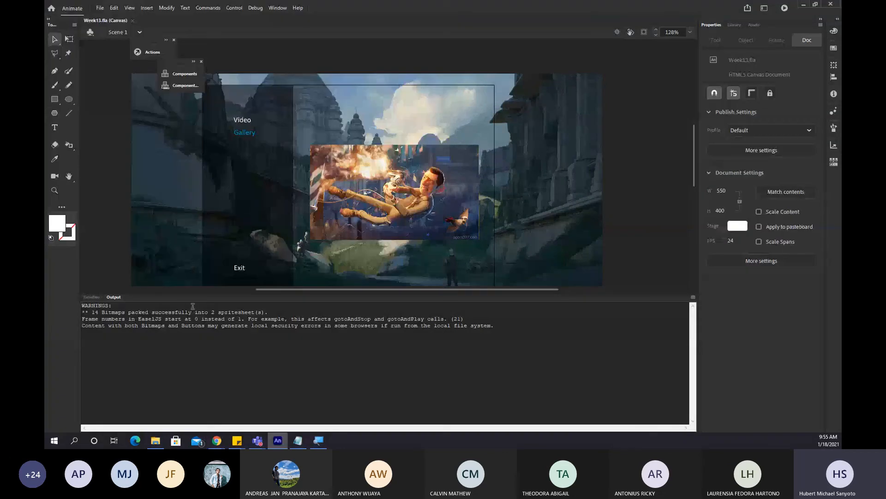
pyautogui.click(91, 297)
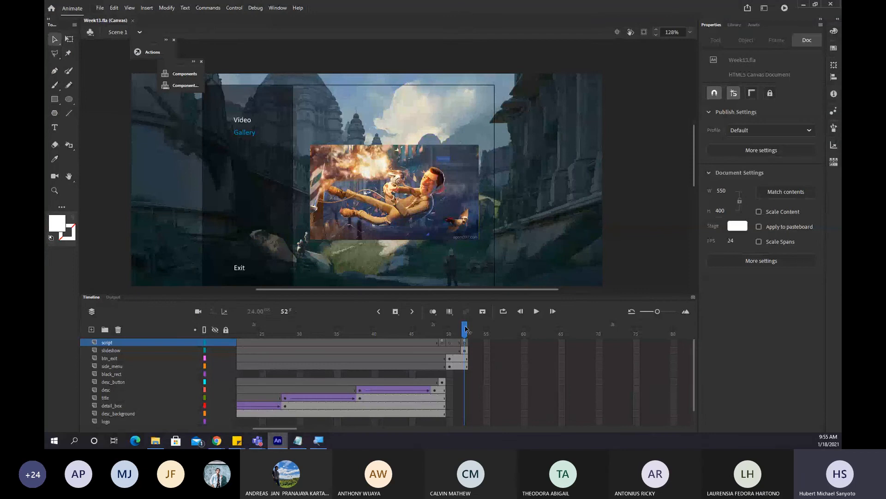
pyautogui.moveTo(461, 338)
pyautogui.mouseDown()
pyautogui.moveTo(451, 334)
pyautogui.moveTo(468, 328)
pyautogui.mouseUp()
pyautogui.click(492, 352)
pyautogui.click(487, 342)
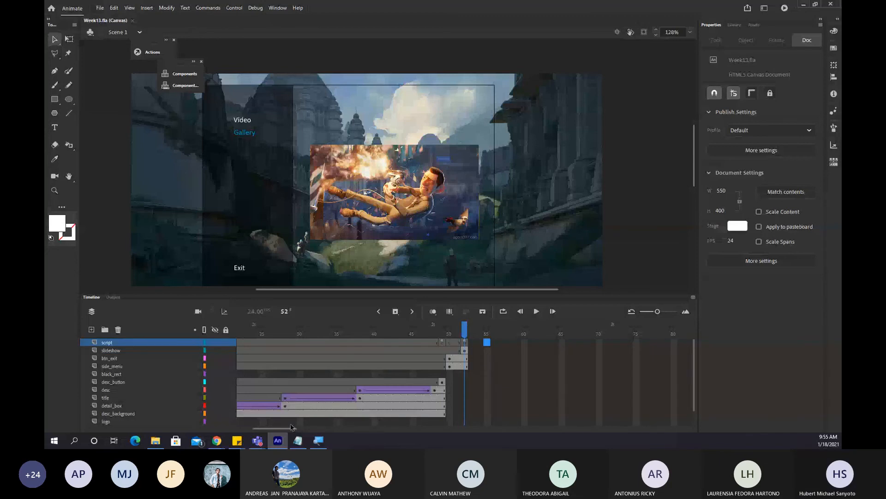
pyautogui.moveTo(216, 440)
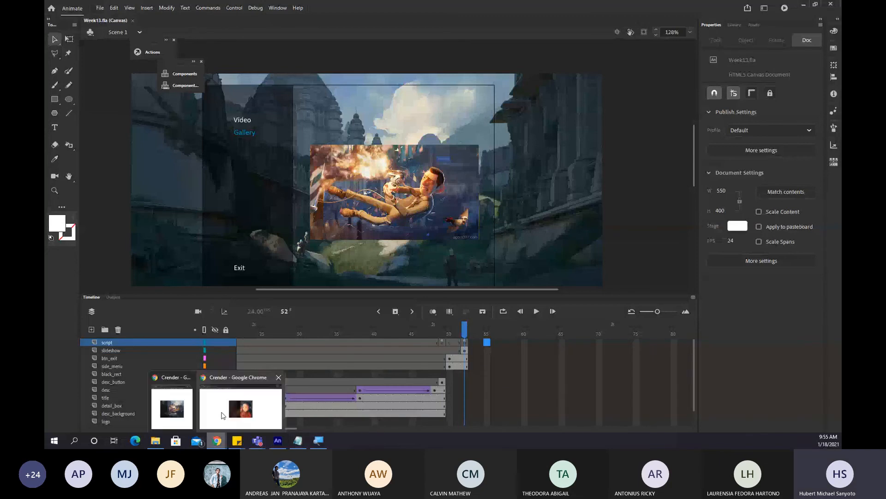
pyautogui.click(191, 413)
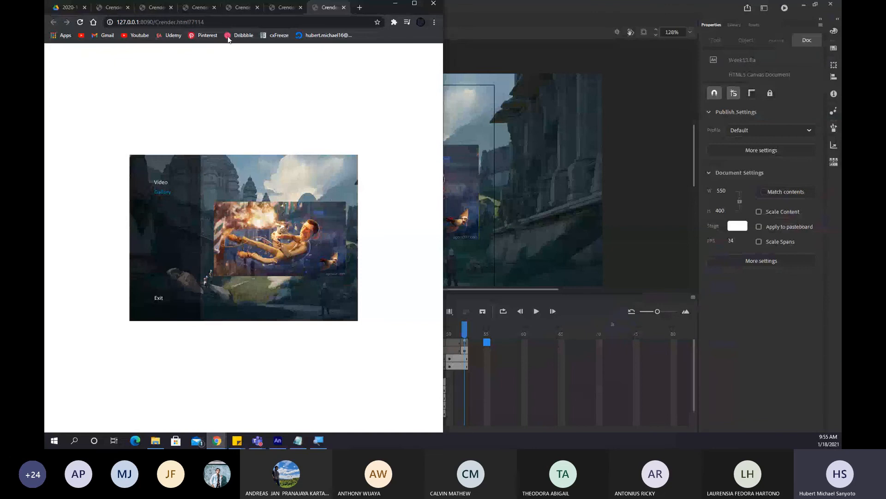
pyautogui.click(67, 8)
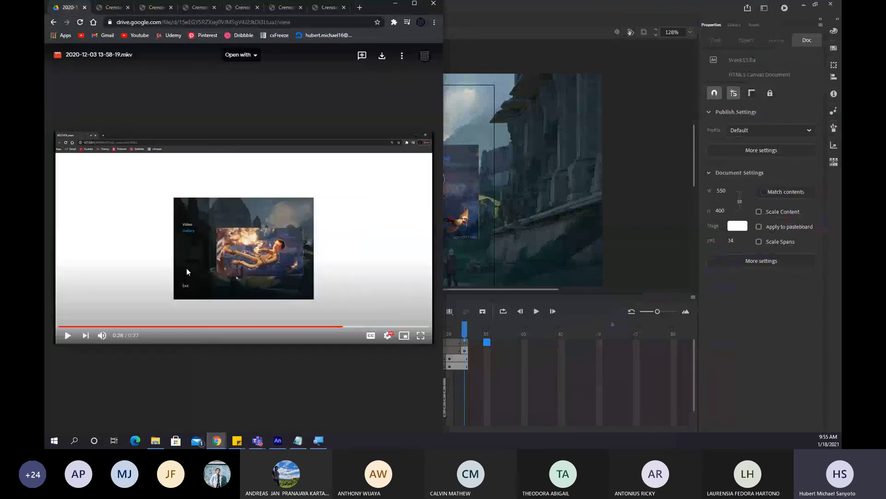
pyautogui.click(186, 268)
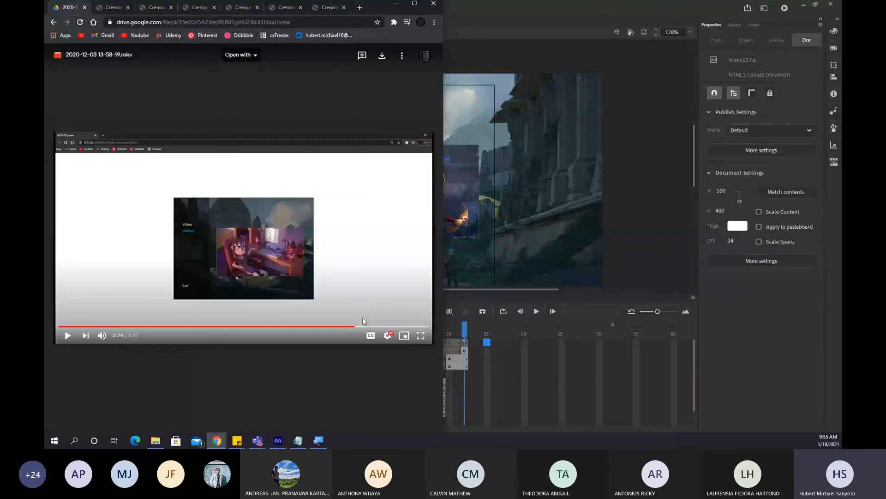
pyautogui.click(420, 335)
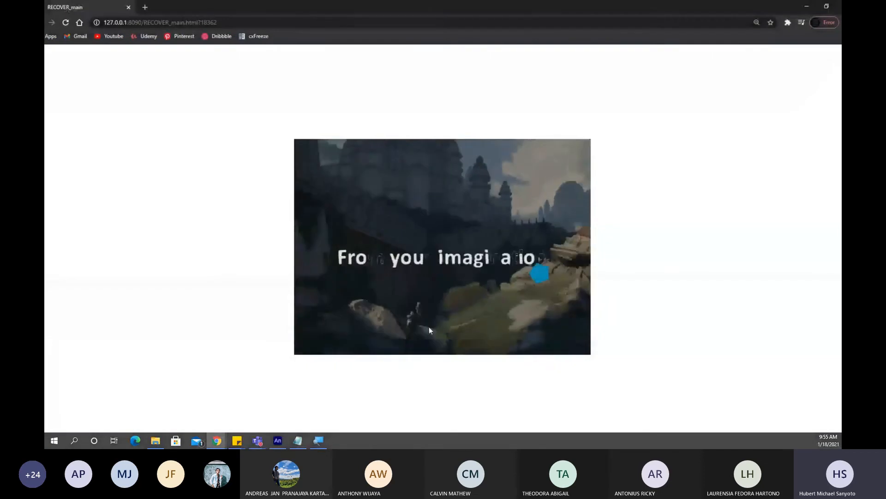
pyautogui.click(414, 310)
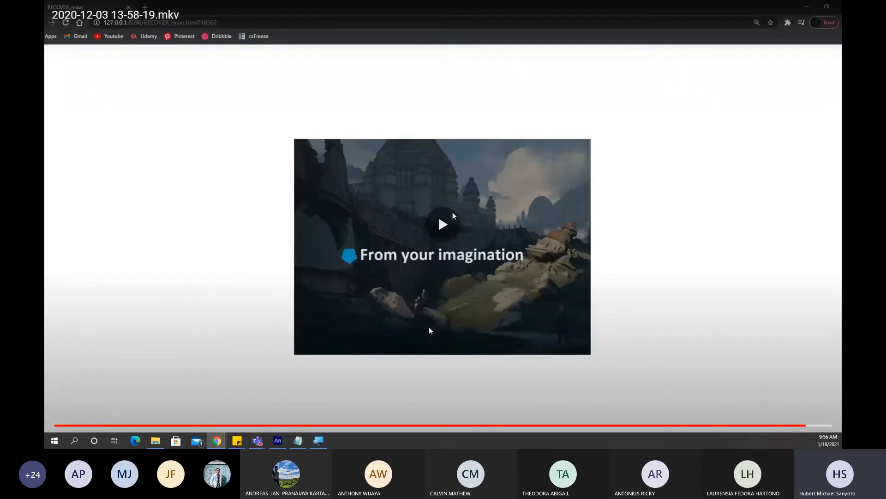
pyautogui.press('Escape')
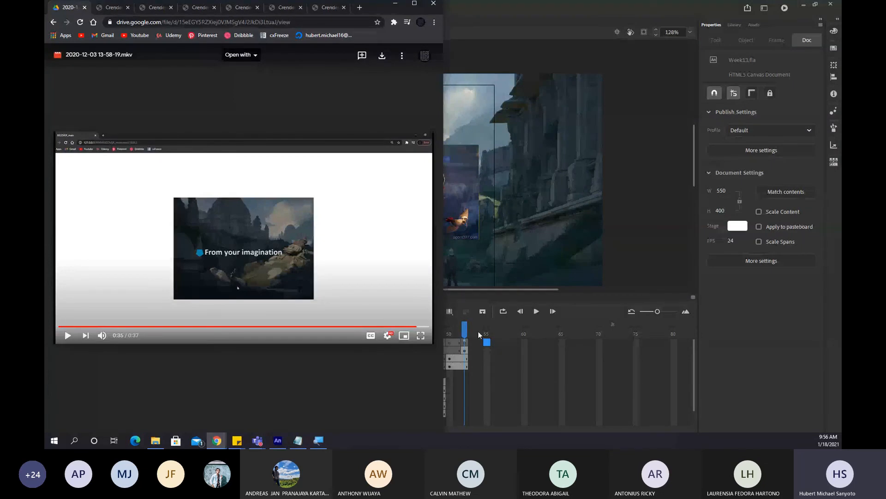
pyautogui.hotkey('alt', 'Tab')
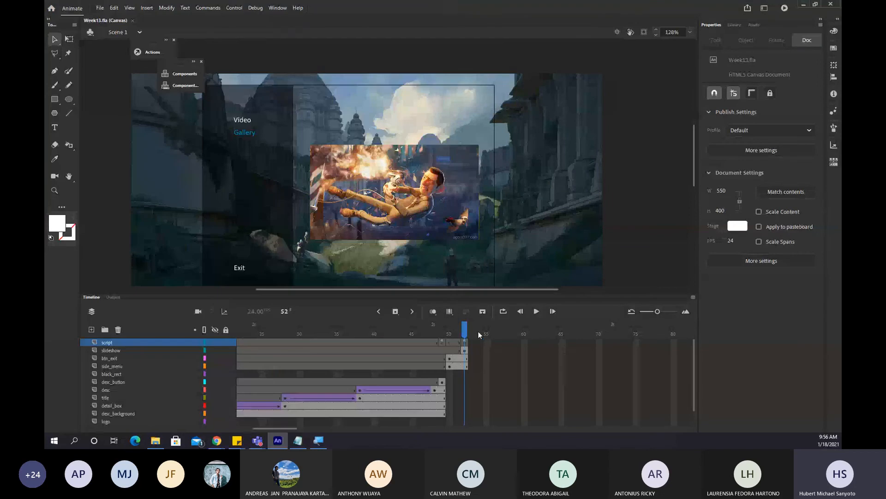
# Add three new layers above the script layer in Scene 1.
pyautogui.tripleClick(92, 329)
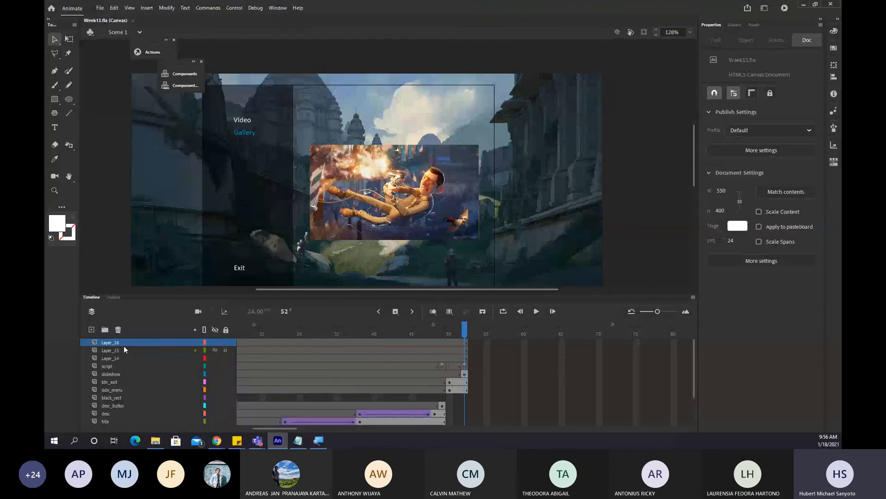
pyautogui.click(120, 357)
# Extend the main_background layer to frame 65 and save the file.
pyautogui.scroll(-3, 501, 354)
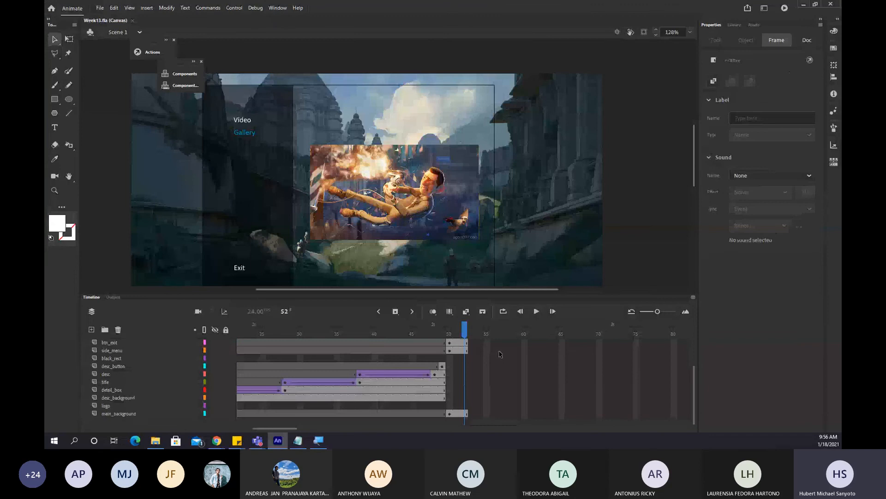
pyautogui.click(473, 413)
pyautogui.moveTo(473, 414); pyautogui.dragTo(562, 414)
pyautogui.press('F5')
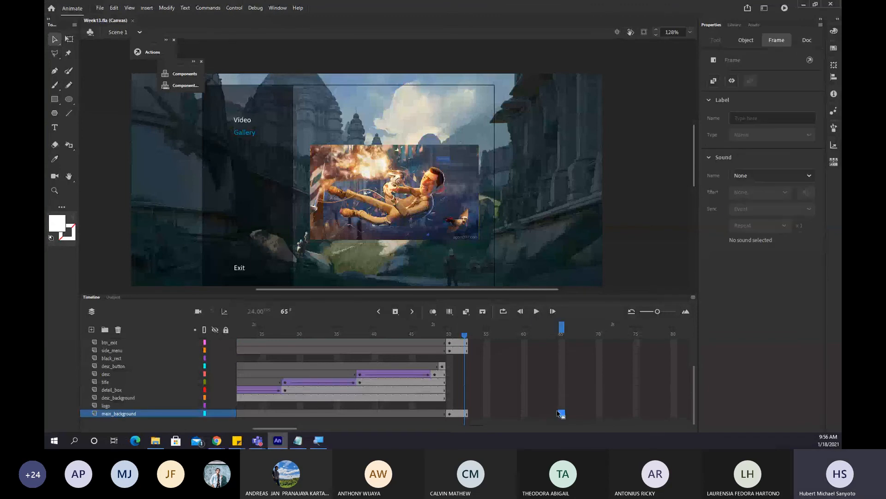
pyautogui.click(539, 366)
pyautogui.hotkey('ctrl', 's')
pyautogui.click(476, 325)
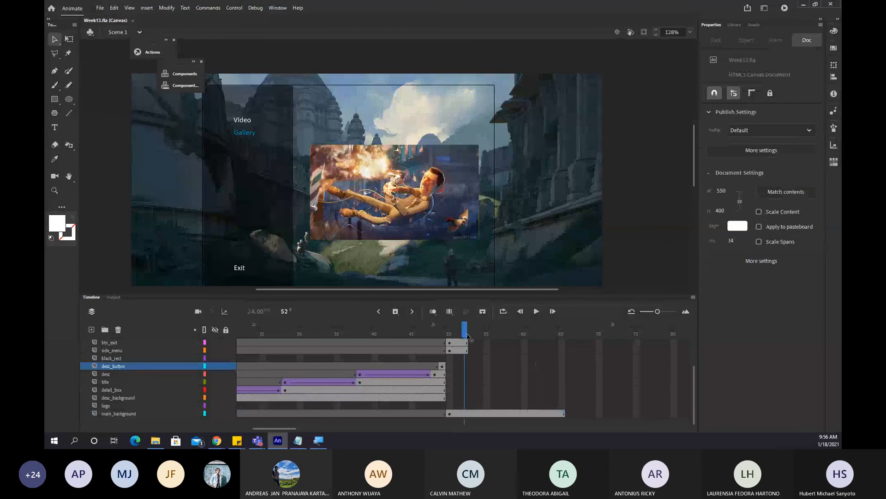
# Insert keyframes at frame 53 on Layer_14, Layer_15 and Layer_16, and save the file.
pyautogui.scroll(1, 484, 380)
pyautogui.scroll(3, 484, 381)
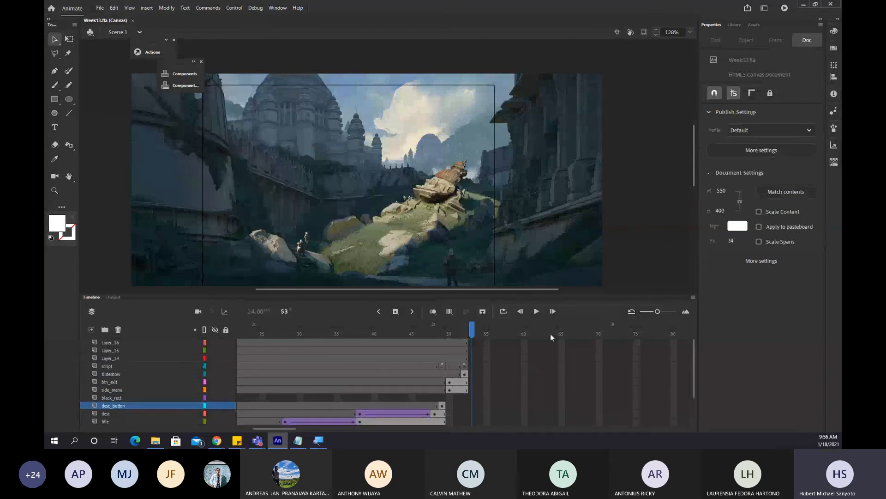
pyautogui.scroll(-3, 551, 333)
pyautogui.scroll(2, 556, 357)
pyautogui.scroll(1, 555, 357)
pyautogui.click(561, 342)
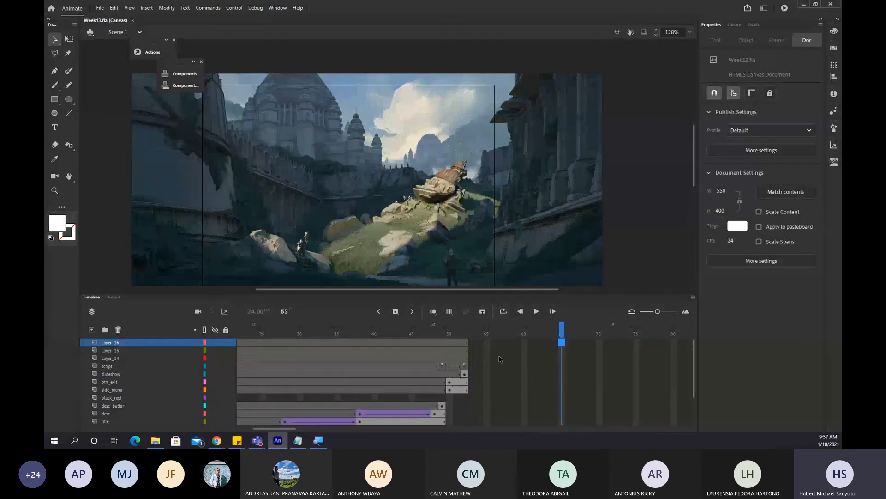
pyautogui.click(517, 350)
pyautogui.click(477, 359)
pyautogui.press(',')
pyautogui.press(',')
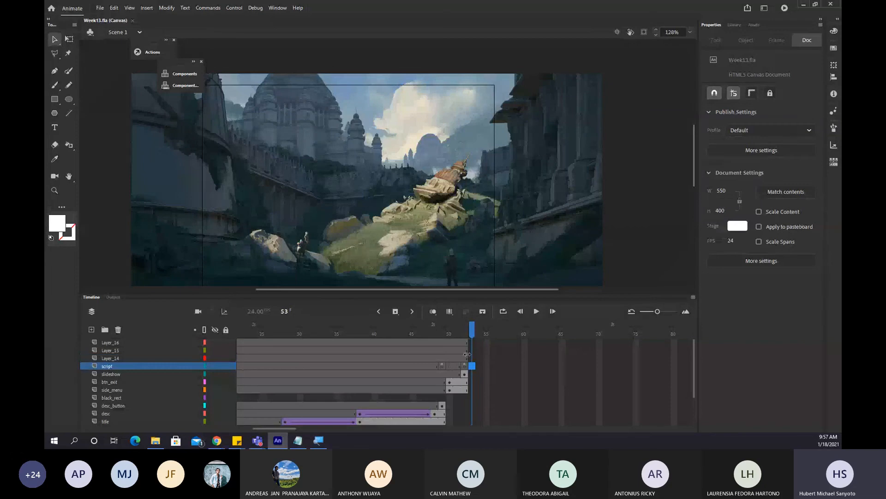
pyautogui.press('.')
pyautogui.press(',')
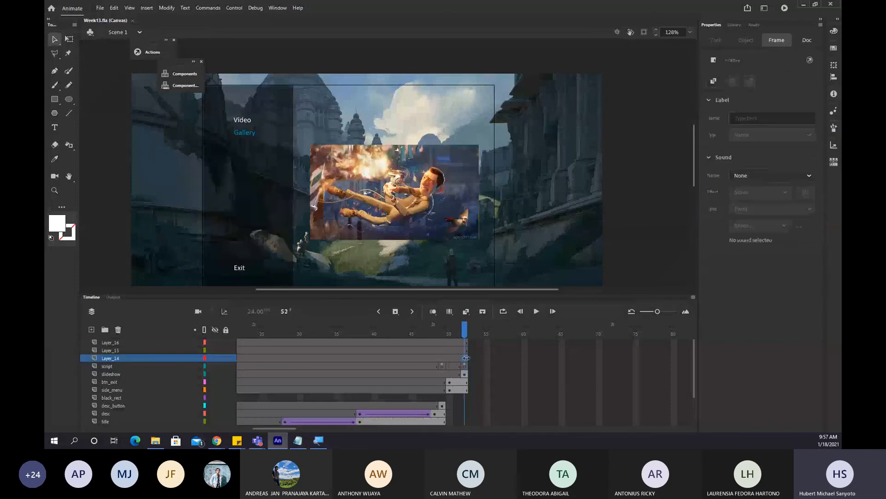
pyautogui.press('.')
pyautogui.press('F6')
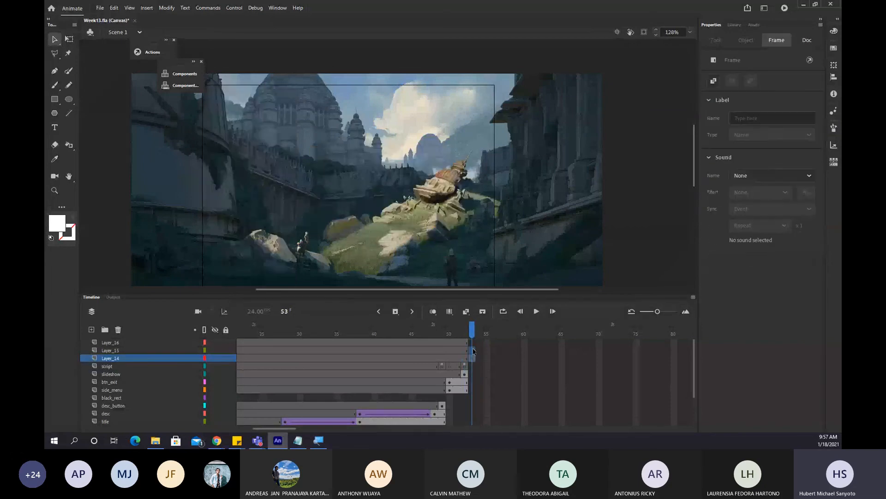
pyautogui.click(472, 351)
pyautogui.press('F6')
pyautogui.click(472, 343)
pyautogui.press('F6')
pyautogui.hotkey('ctrl', 's')
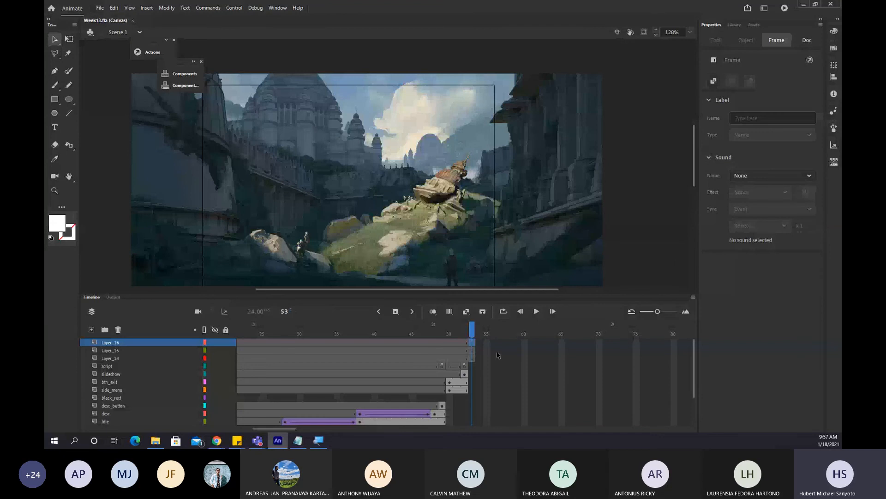
pyautogui.click(509, 358)
pyautogui.click(525, 358)
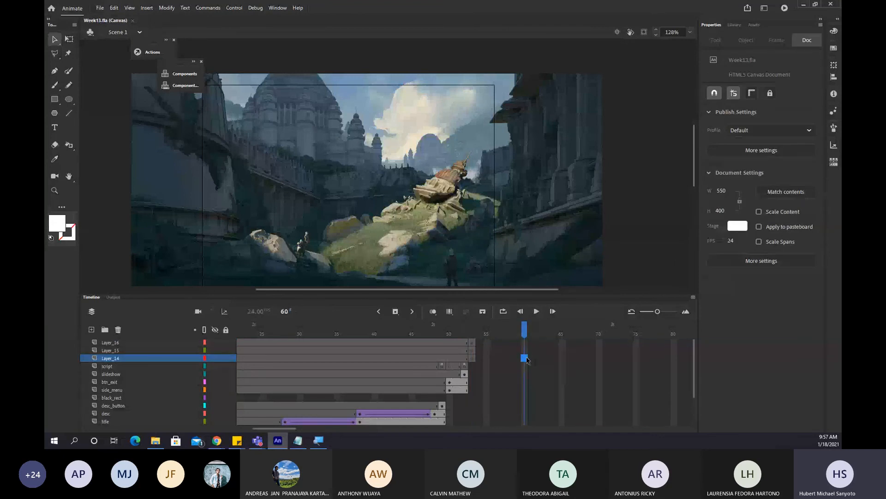
pyautogui.click(562, 358)
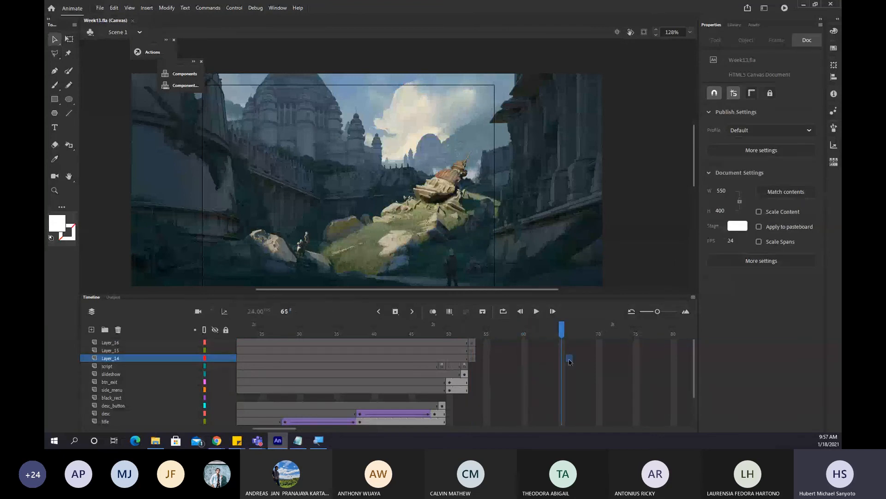
pyautogui.scroll(-3, 567, 363)
pyautogui.scroll(3, 567, 363)
pyautogui.click(562, 358)
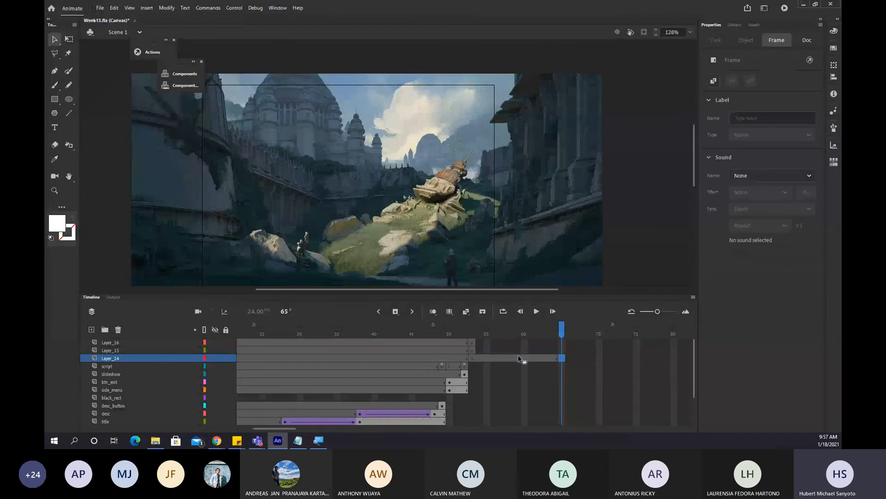
pyautogui.click(518, 355)
pyautogui.hotkey('ctrl', 's')
pyautogui.click(473, 334)
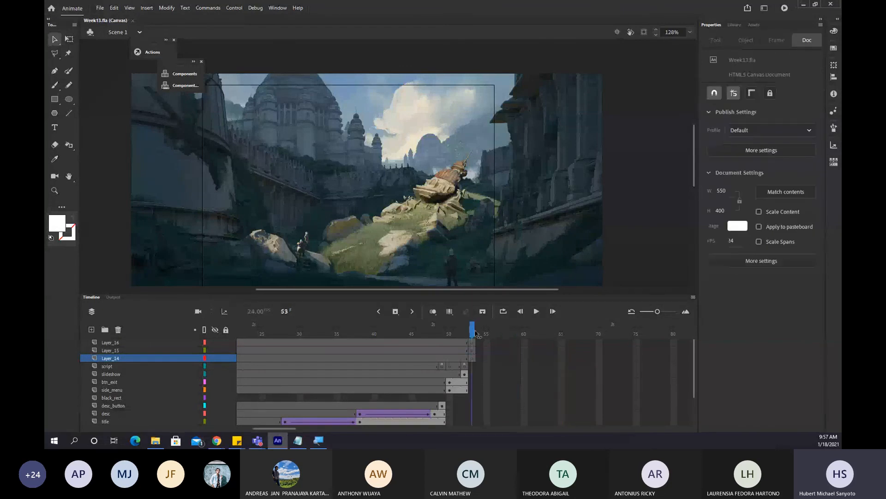
# Add the static text "Create your world" near the middle of the stage on Layer_14 at frame 53.
pyautogui.click(471, 358)
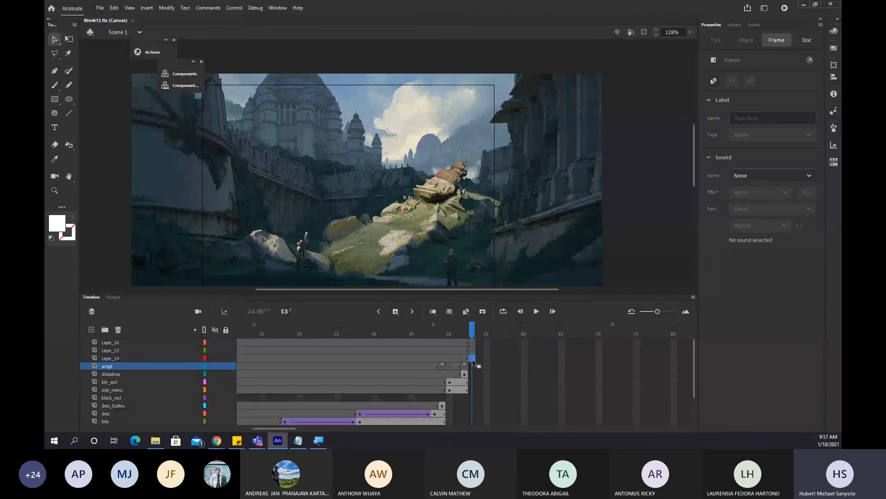
pyautogui.click(55, 128)
pyautogui.click(327, 171)
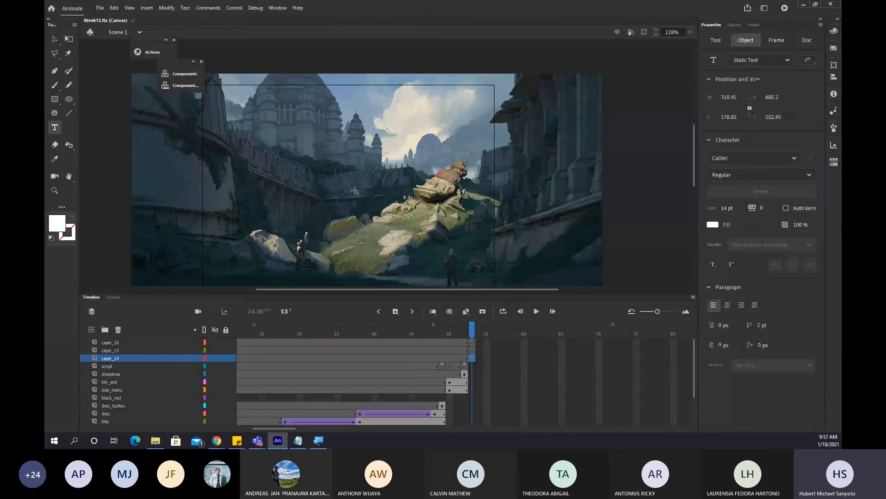
pyautogui.write('Crea')
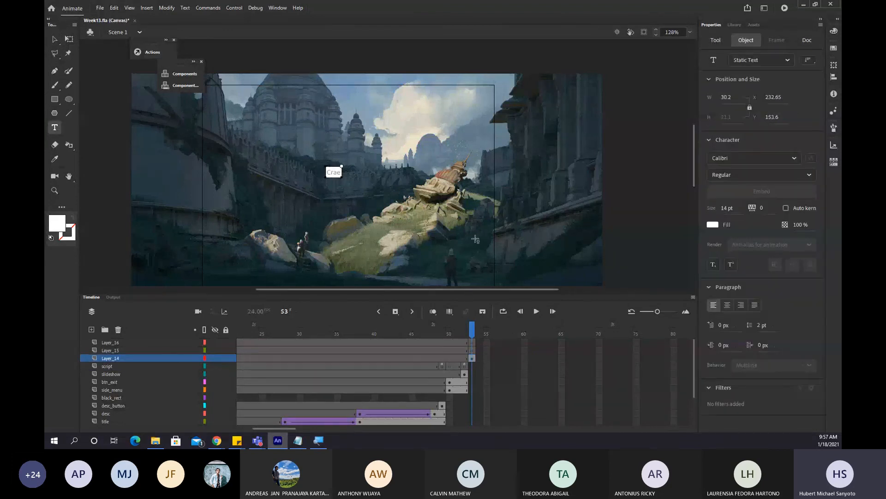
pyautogui.write('t')
pyautogui.press('BackSpace')
pyautogui.write('eate Your wo')
pyautogui.press('BackSpace')
pyautogui.press('BackSpace')
pyautogui.press('BackSpace')
pyautogui.press('BackSpace')
pyautogui.press('BackSpace')
pyautogui.press('BackSpace')
pyautogui.press('BackSpace')
pyautogui.press('BackSpace')
pyautogui.write('your wor')
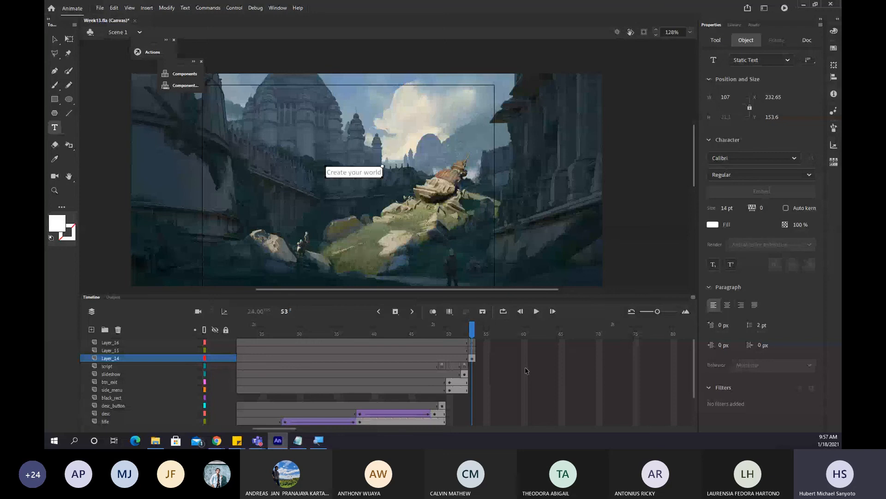
# Insert a keyframe at frame 65 on Layer_14 and change its text to "From your imagination".
pyautogui.moveTo(525, 367); pyautogui.dragTo(570, 360)
pyautogui.scroll(-3, 565, 359)
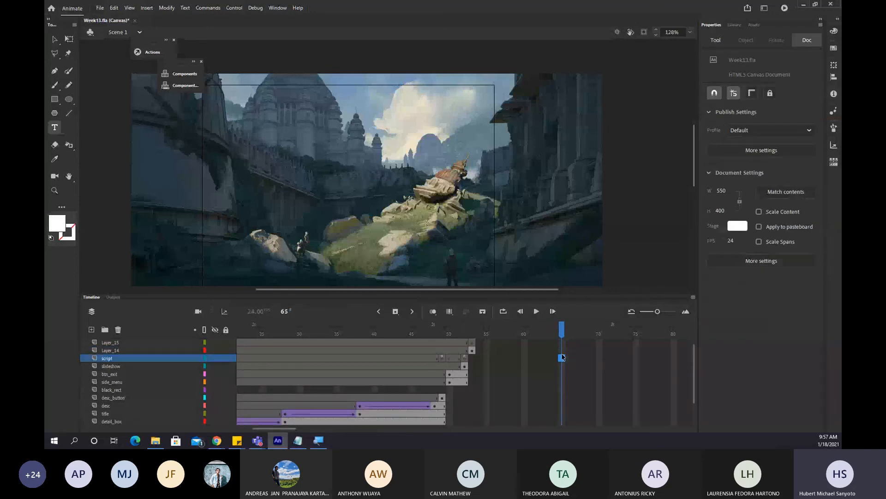
pyautogui.click(562, 350)
pyautogui.press('F6')
pyautogui.click(377, 181)
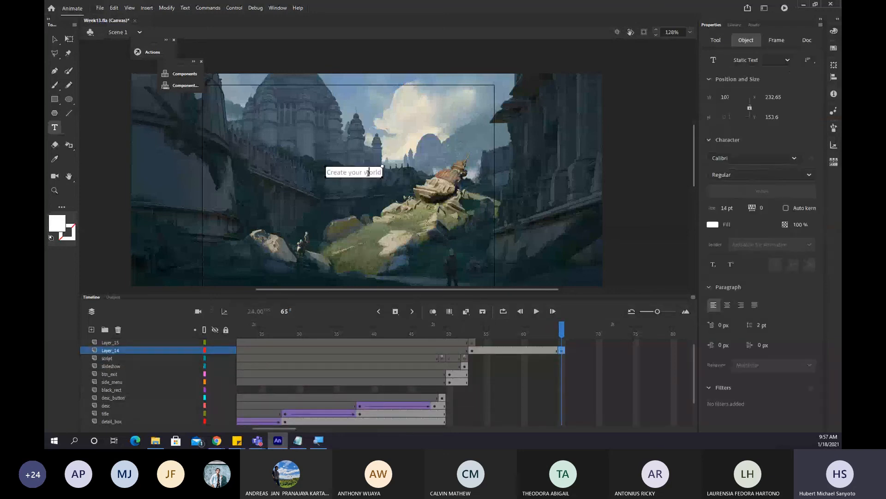
pyautogui.hotkey('ctrl', 'a')
pyautogui.write('Fr')
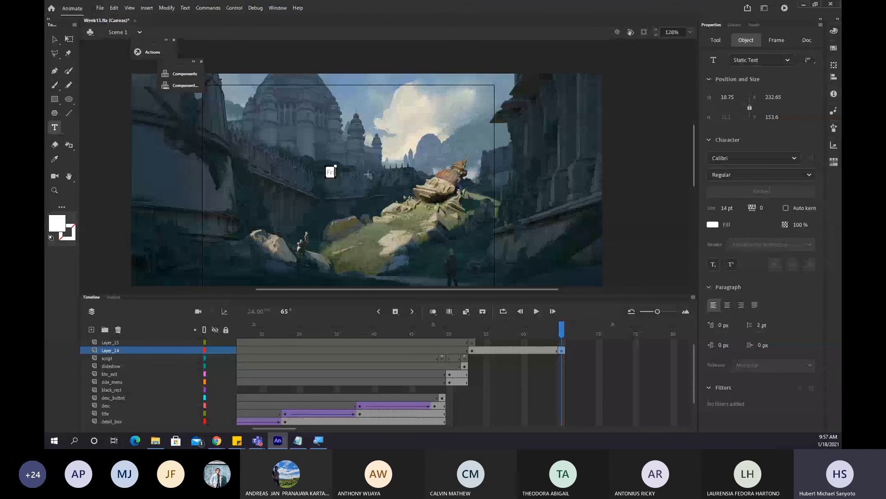
pyautogui.write('om your imagination')
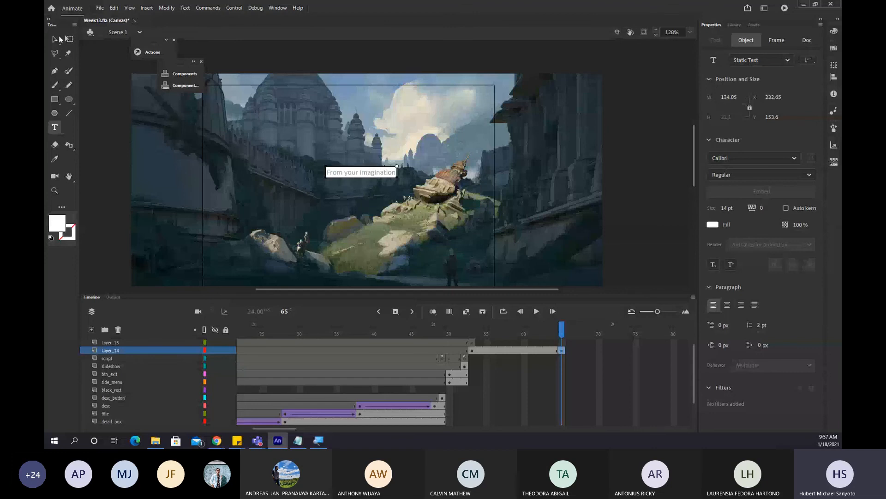
# Place the "From your imagination" keyframe at frame 60 on Layer_14 and clear the blank keyframe at frame 65.
pyautogui.click(58, 39)
pyautogui.hotkey('ctrl', 'z')
pyautogui.click(563, 350)
pyautogui.hotkey('ctrl', 'y')
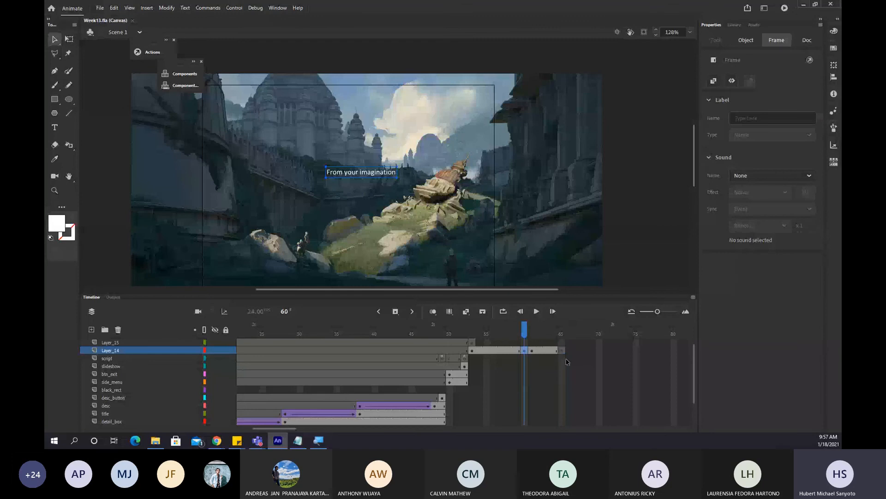
pyautogui.rightClick(562, 352)
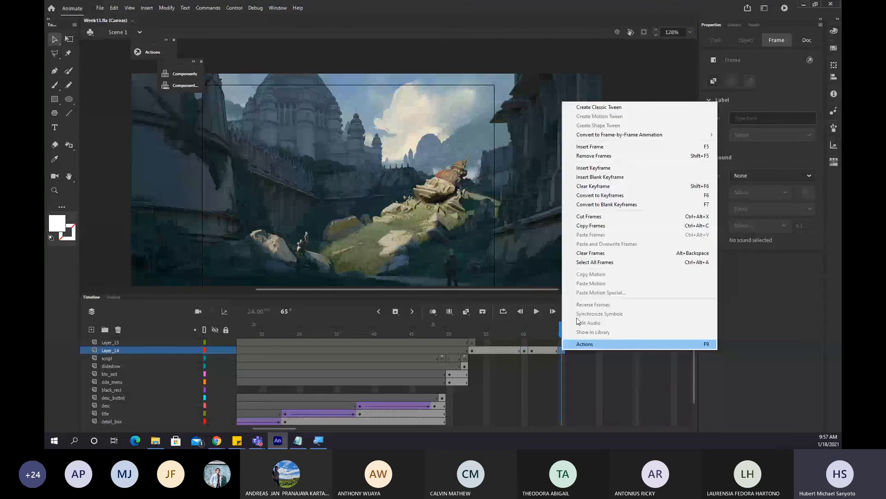
pyautogui.click(582, 196)
# Preview the text change between frames 53 and 65, and insert a keyframe at frame 57 on Layer_14.
pyautogui.moveTo(555, 328); pyautogui.dragTo(494, 335)
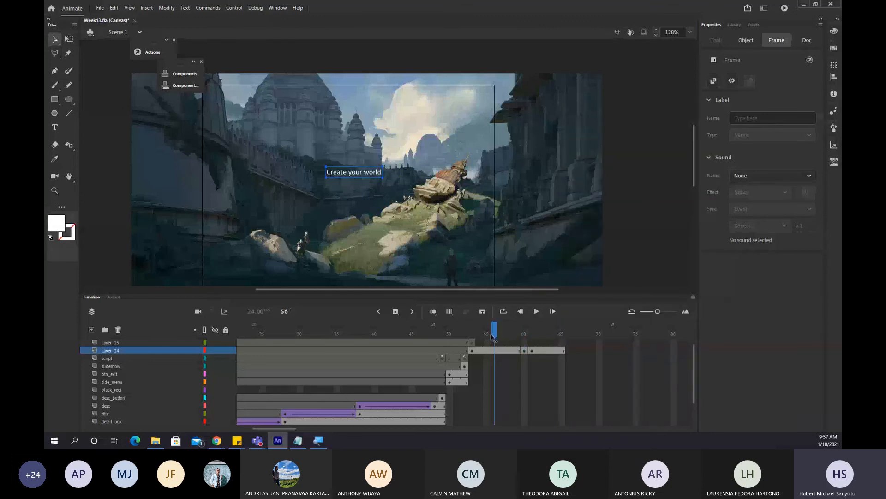
pyautogui.click(503, 350)
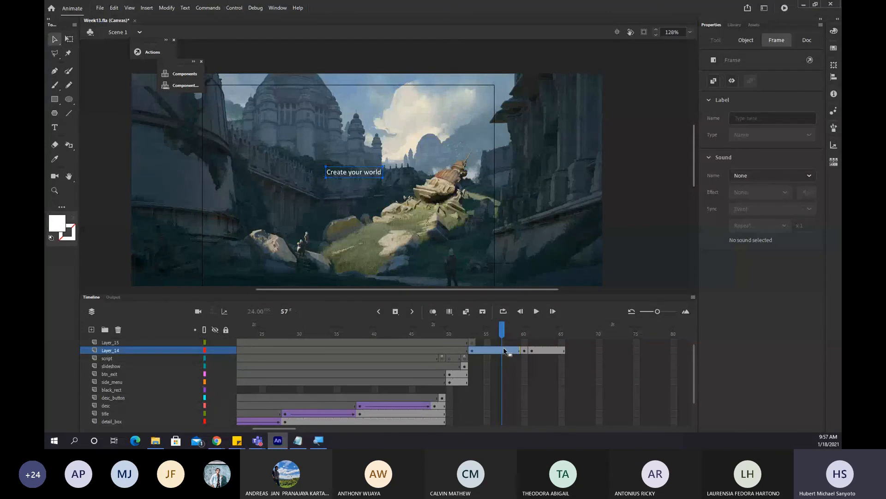
pyautogui.click(502, 343)
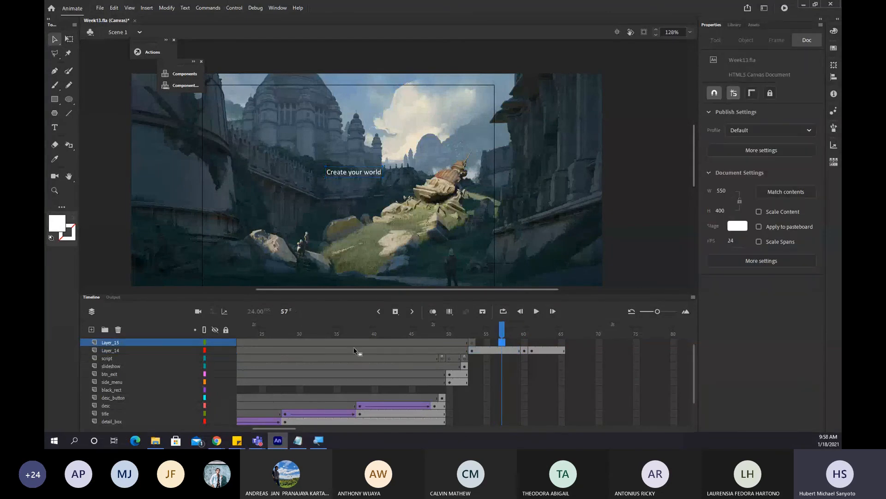
pyautogui.click(116, 350)
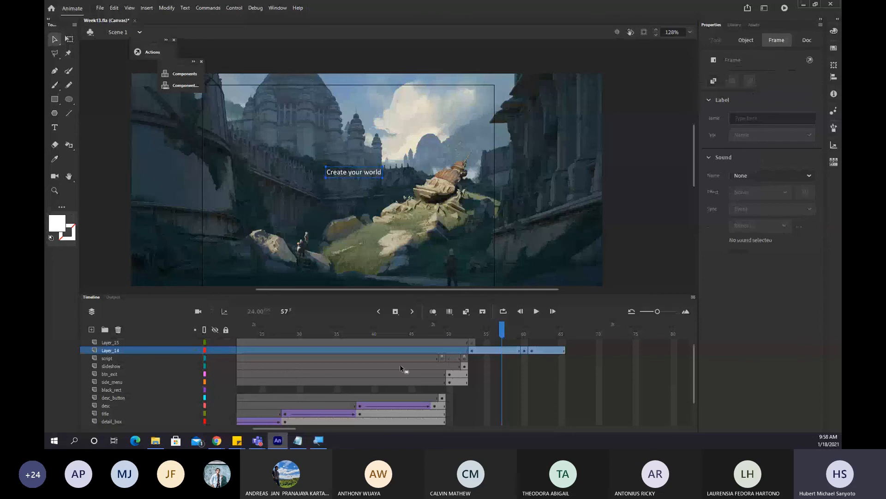
pyautogui.press('Return')
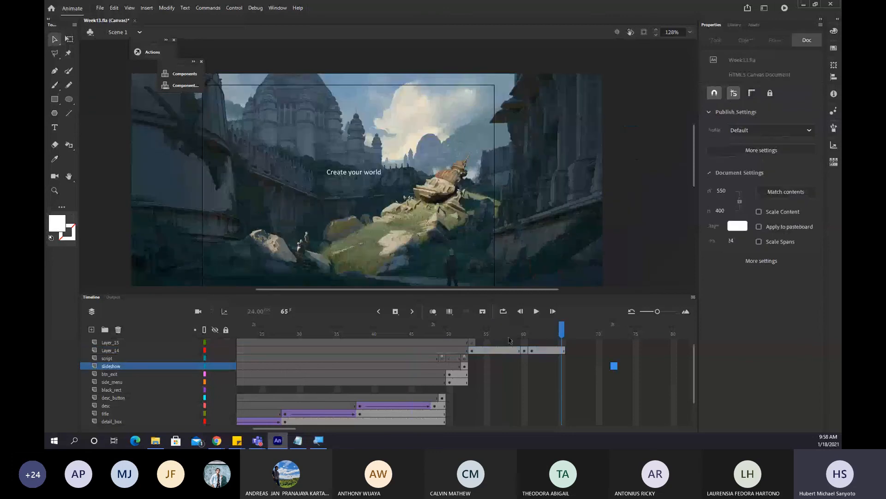
pyautogui.click(140, 349)
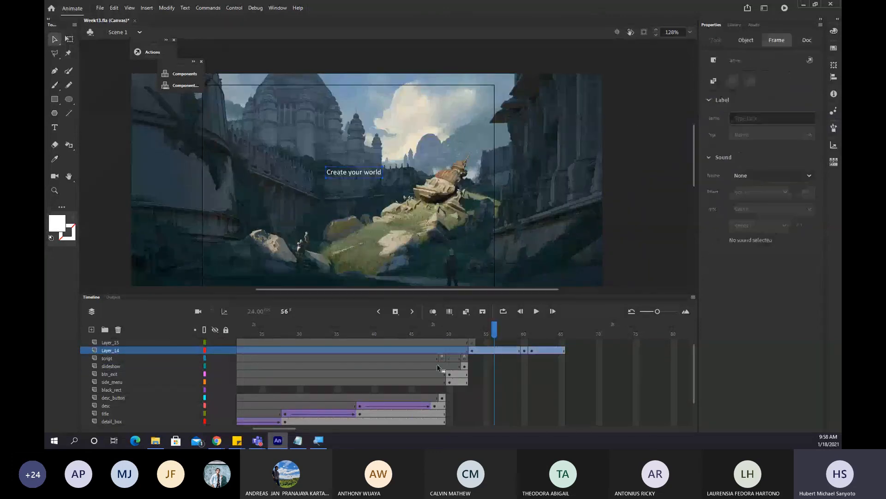
pyautogui.moveTo(494, 329); pyautogui.dragTo(501, 329)
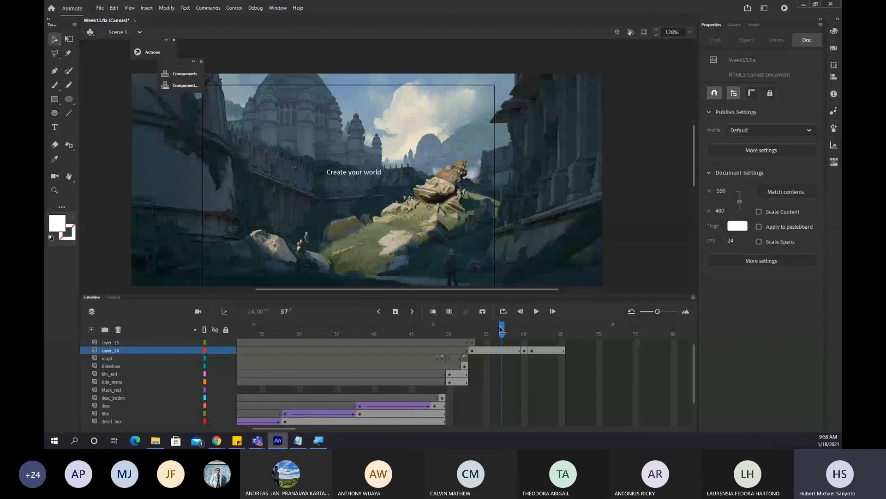
# Extend the "From your imagination" text through frame 63 on Layer_14 by clearing the keyframe at frame 61 and starting the following one at frame 64.
pyautogui.click(525, 351)
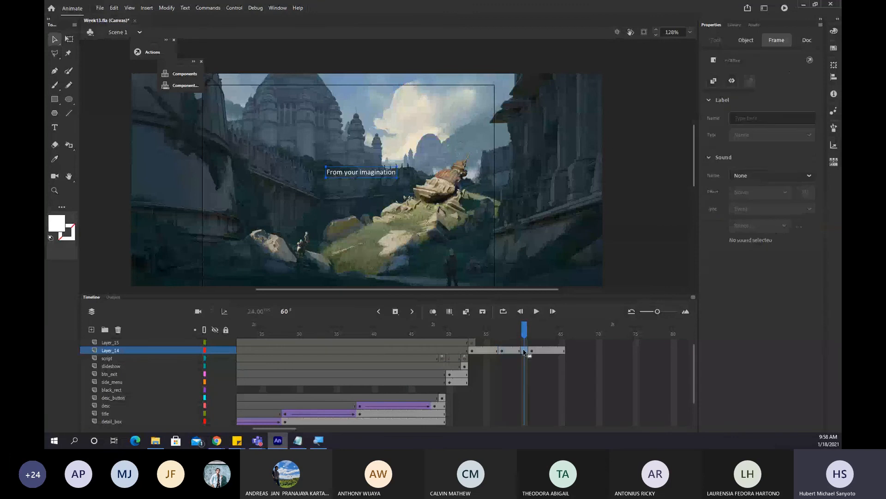
pyautogui.rightClick(524, 350)
pyautogui.click(526, 352)
pyautogui.keyDown('ctrl'); pyautogui.click(532, 350); pyautogui.keyUp('ctrl')
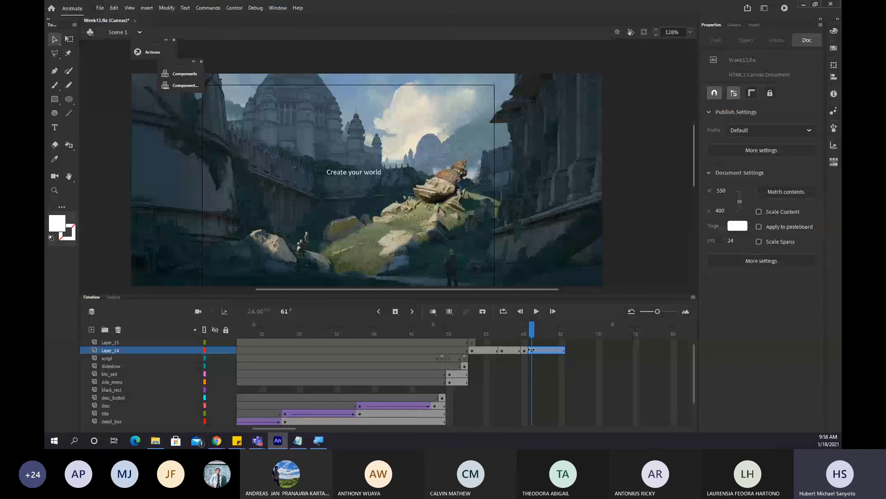
pyautogui.click(532, 351)
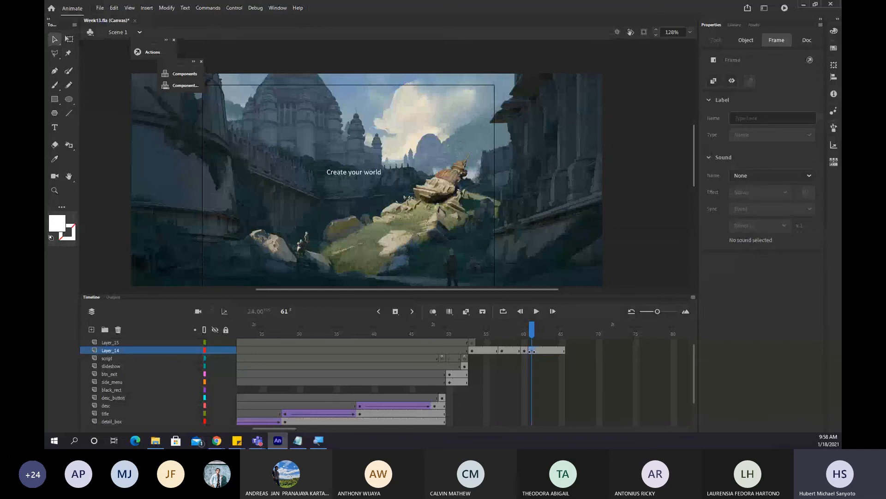
pyautogui.press('F7')
pyautogui.rightClick(533, 352)
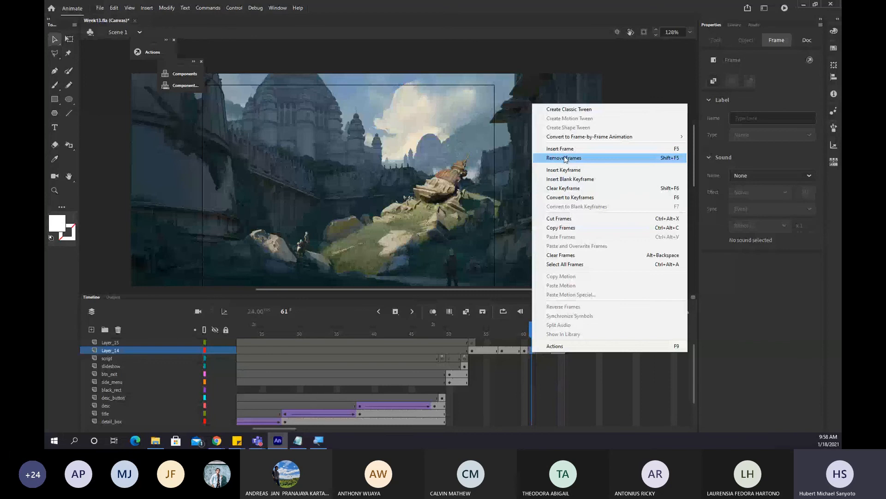
pyautogui.click(560, 187)
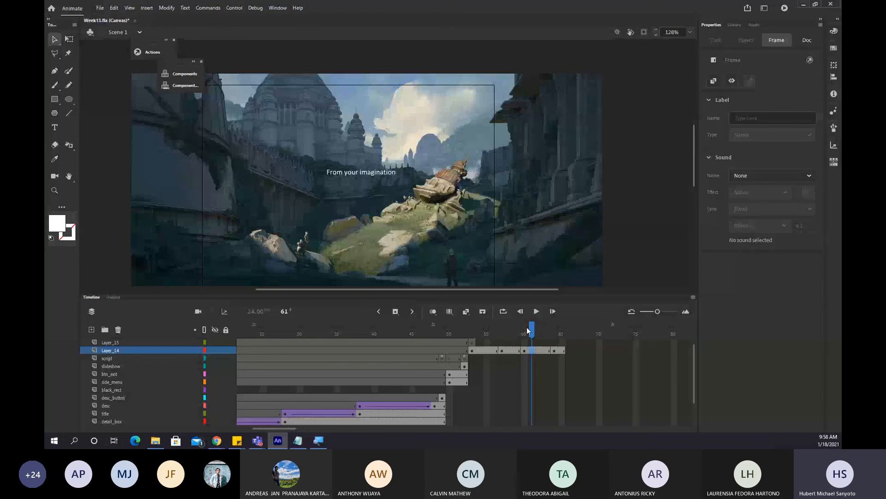
# Check which text Layer_14 shows at the frames between 60 and 65.
pyautogui.click(563, 350)
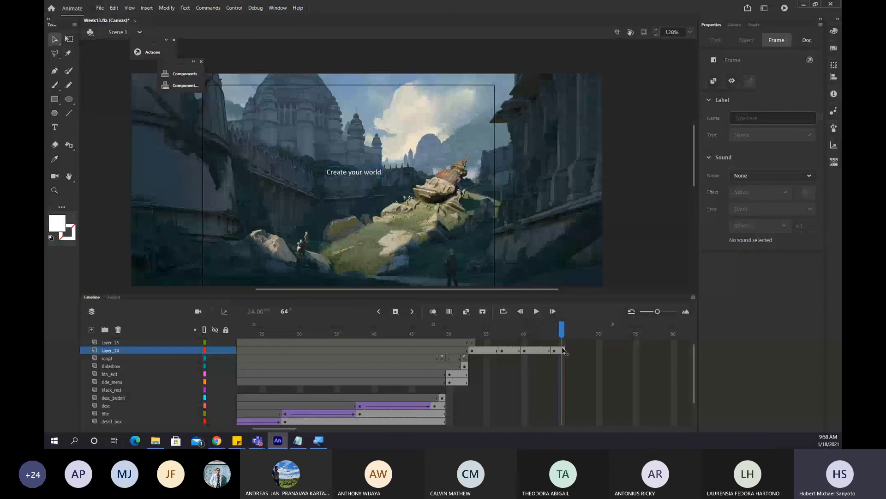
pyautogui.click(518, 351)
pyautogui.click(540, 351)
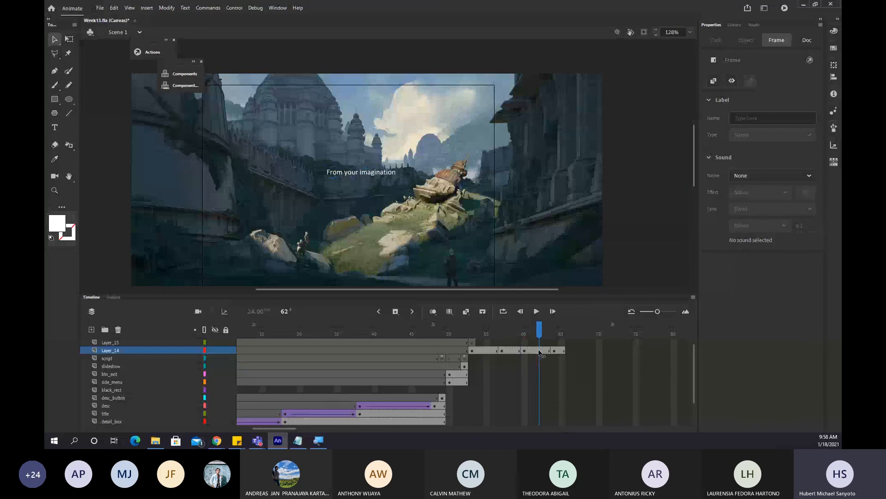
pyautogui.click(526, 350)
pyautogui.click(548, 351)
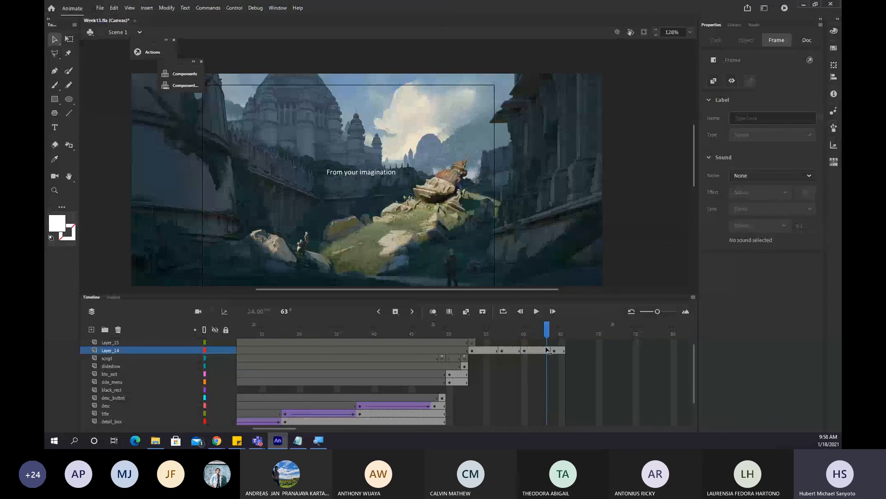
# Clear the keyframe at frame 64 on Layer_14, extending the "From your imagination" text through frame 65.
pyautogui.click(555, 351)
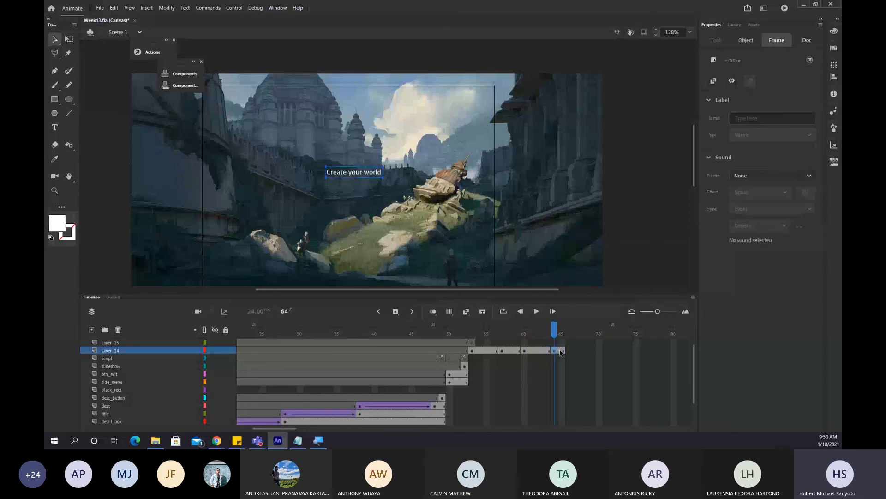
pyautogui.moveTo(521, 351); pyautogui.dragTo(549, 353)
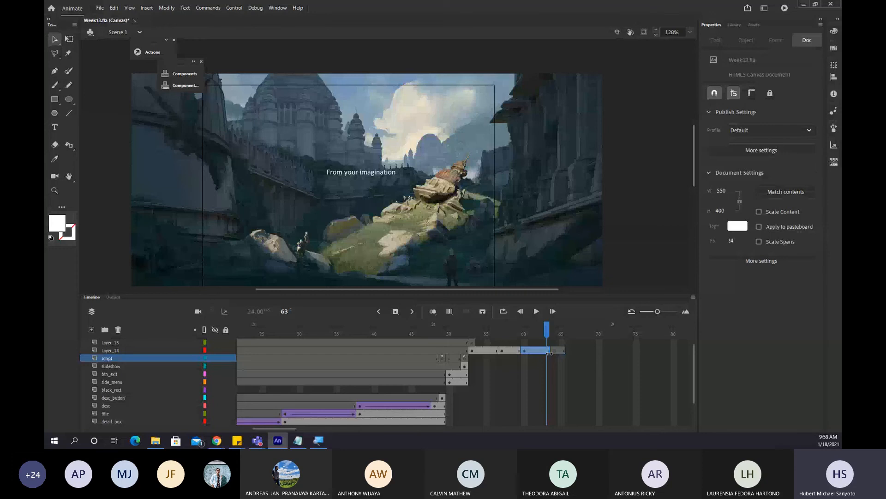
# Break apart the "Create your world" text in the Layer_14 span starting at frame 57 into letter shapes.
pyautogui.click(510, 351)
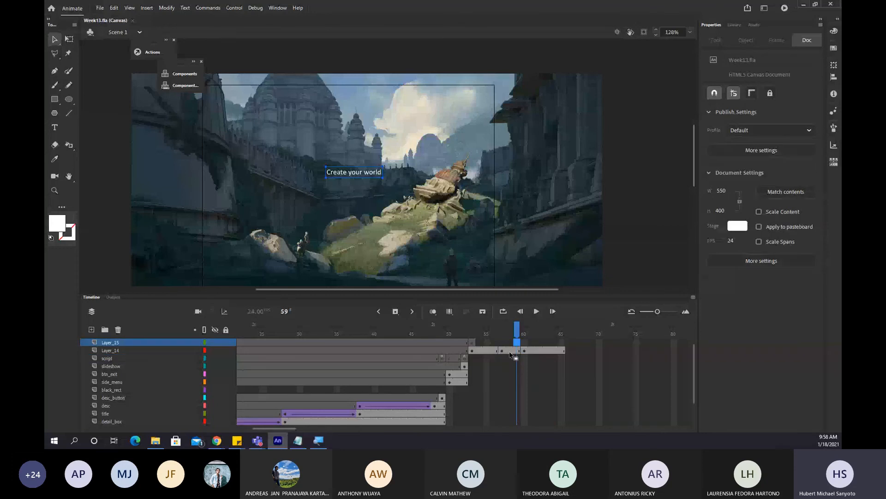
pyautogui.click(374, 177)
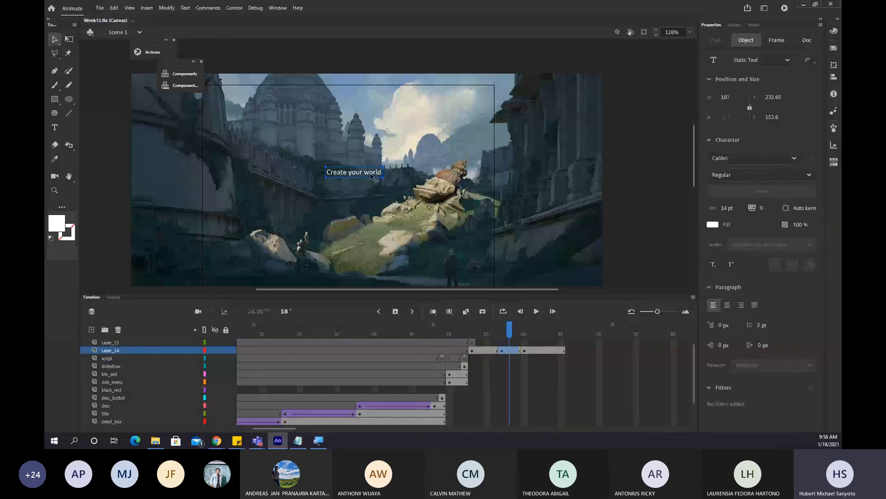
pyautogui.hotkey('ctrl', 'b')
pyautogui.hotkey('ctrl', 'b')
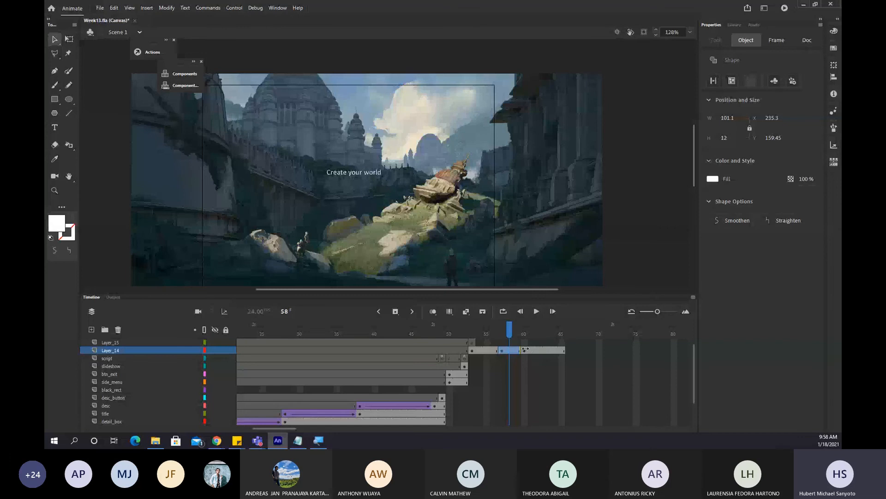
# Break apart the "From your imagination" text at frame 60 on Layer_14 into letter shapes and save the document.
pyautogui.click(524, 350)
pyautogui.click(378, 190)
pyautogui.hotkey('ctrl', 'b')
pyautogui.hotkey('ctrl', 'b')
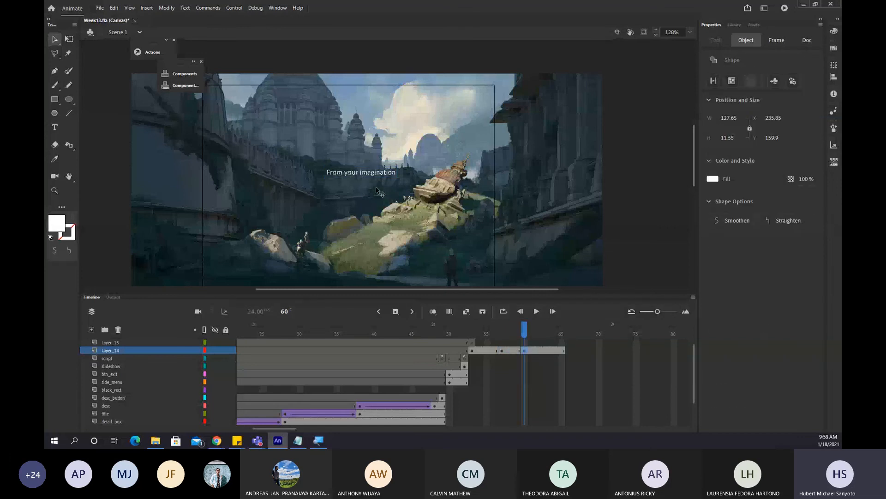
pyautogui.hotkey('ctrl', 's')
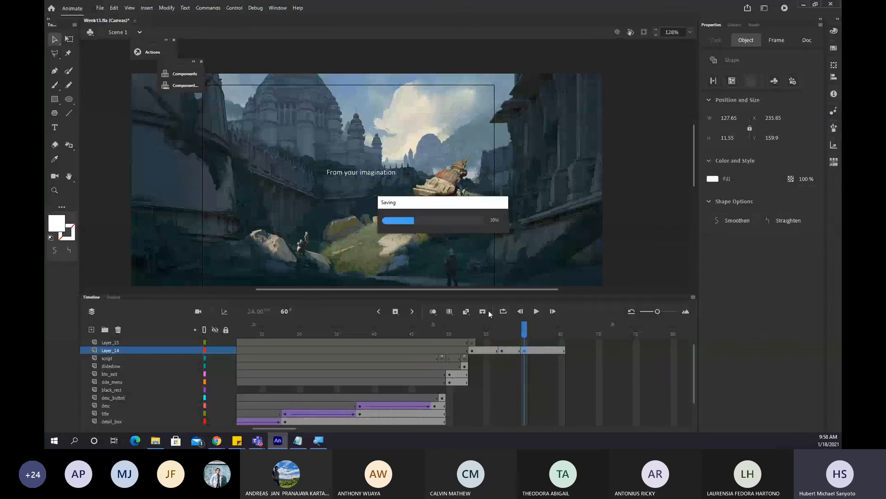
# Examine the separate letter shapes of "Create your world" up close at frames 58 and 57.
pyautogui.press(',')
pyautogui.press(',')
pyautogui.click(342, 177)
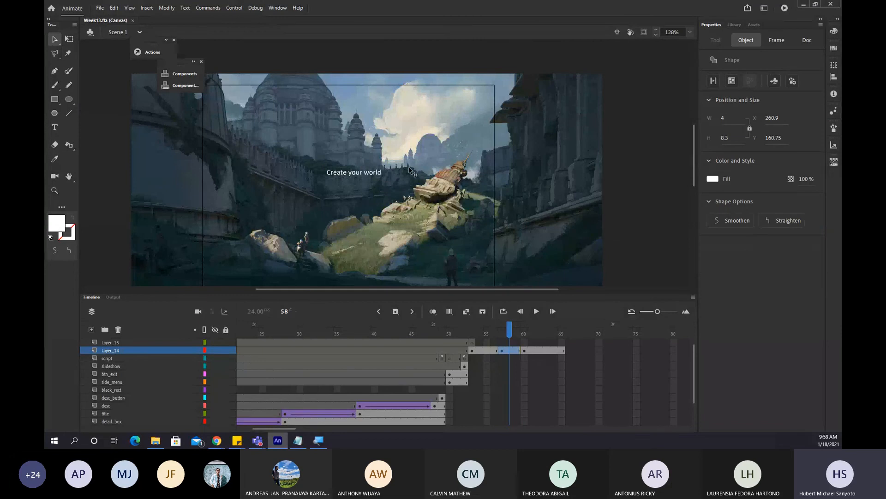
pyautogui.hotkey('ctrl', '=')
pyautogui.hotkey('ctrl', '=')
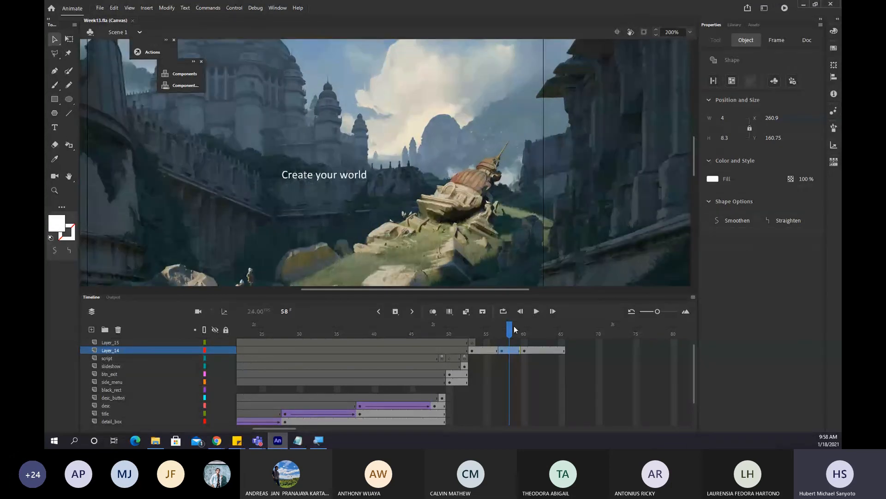
pyautogui.press(',')
pyautogui.click(337, 184)
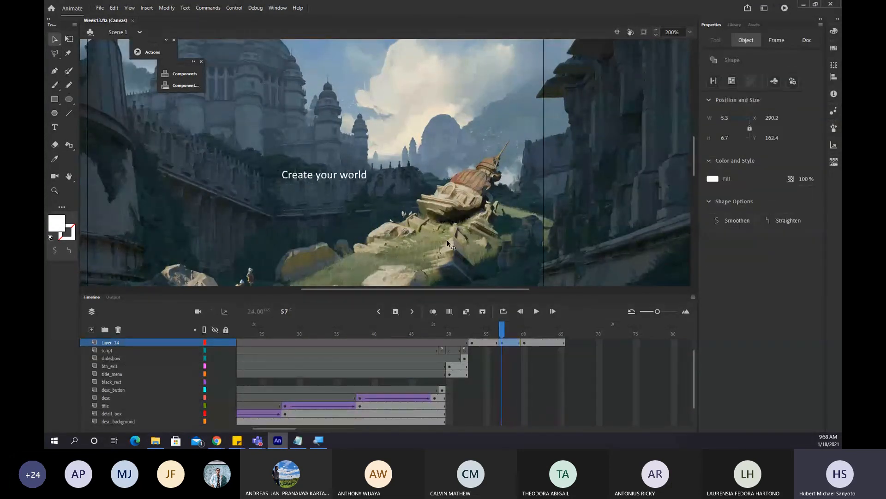
pyautogui.click(374, 210)
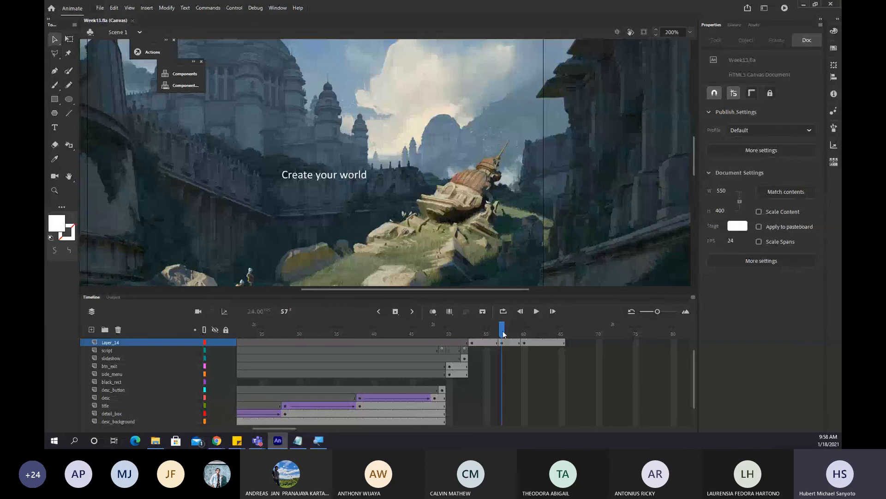
# Create a shape tween on Layer_14 between the keyframes at frames 57 and 60 and play it back.
pyautogui.press('.')
pyautogui.click(517, 351)
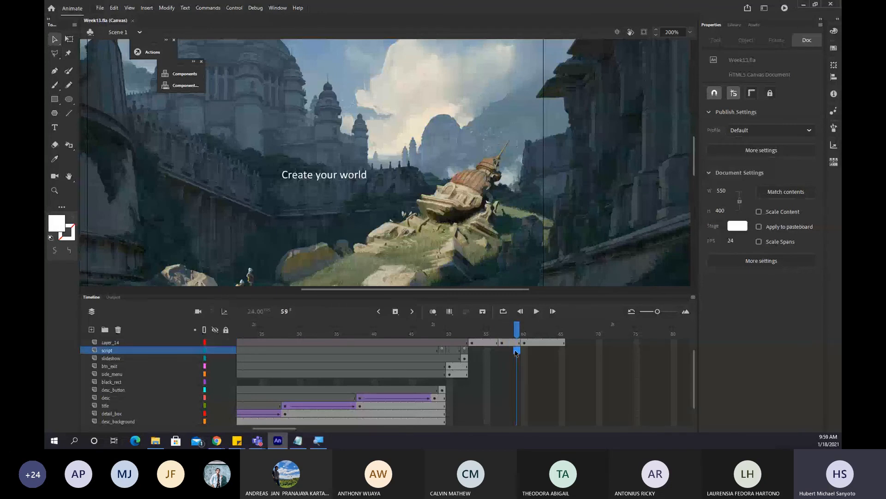
pyautogui.click(510, 343)
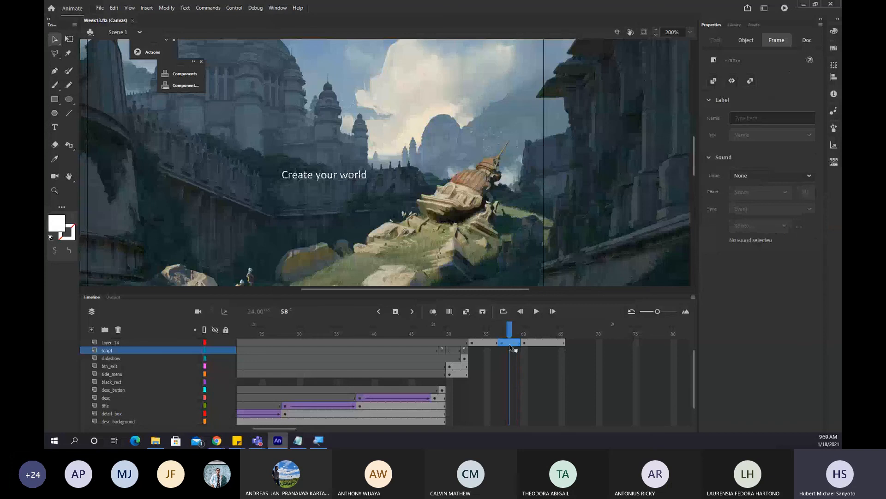
pyautogui.press('Return')
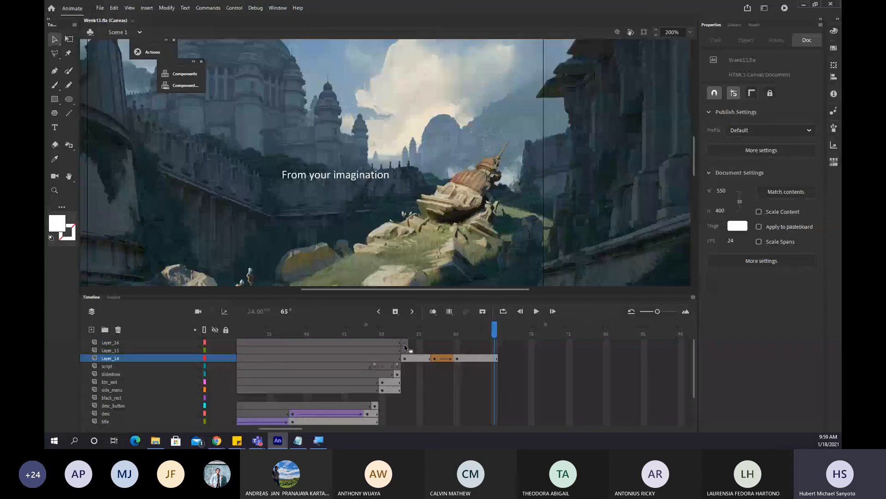
# Draw a white five-sided polygon about 26 px wide above the "Create your world" text on Layer_15 at frame 53.
pyautogui.click(404, 342)
pyautogui.click(403, 350)
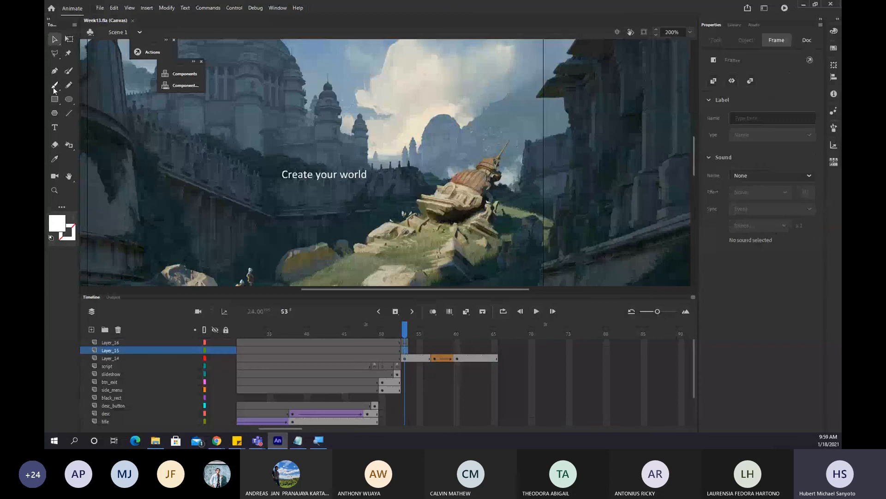
pyautogui.click(54, 113)
pyautogui.moveTo(277, 100)
pyautogui.mouseDown()
pyautogui.moveTo(300, 113)
pyautogui.moveTo(289, 109)
pyautogui.mouseUp()
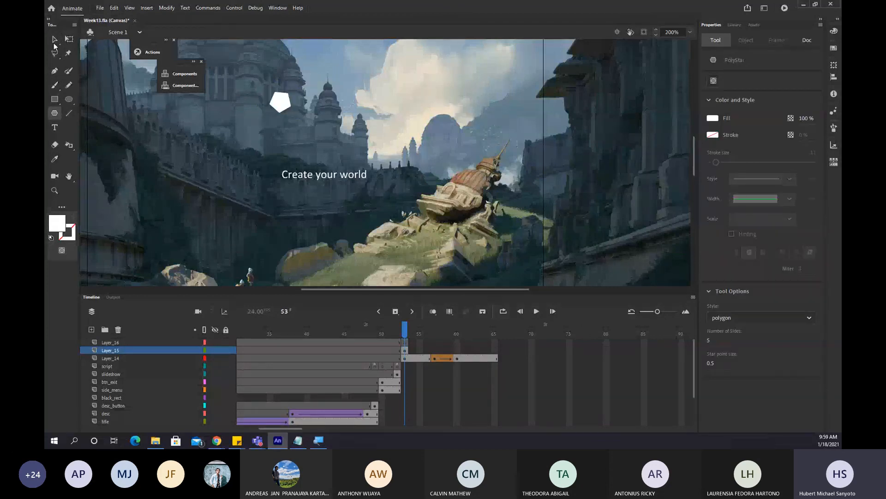
pyautogui.click(54, 42)
# Add a classic motion guide to Layer_15.
pyautogui.rightClick(124, 350)
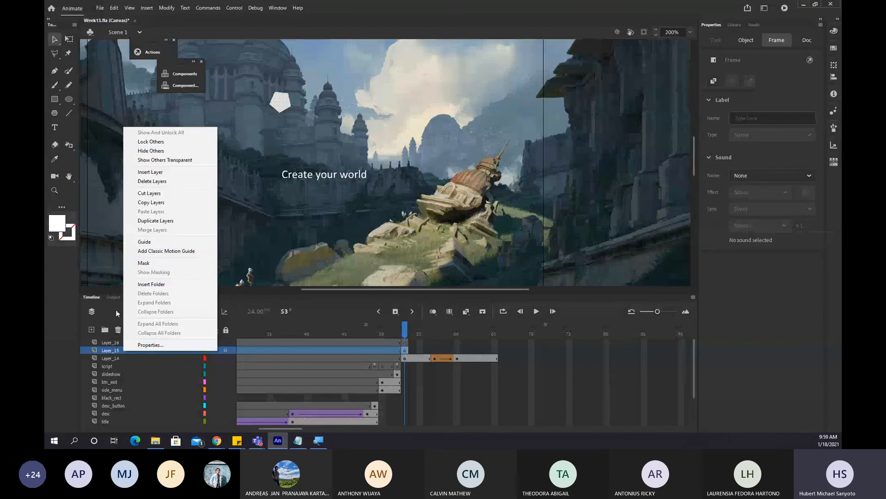
pyautogui.press('Escape')
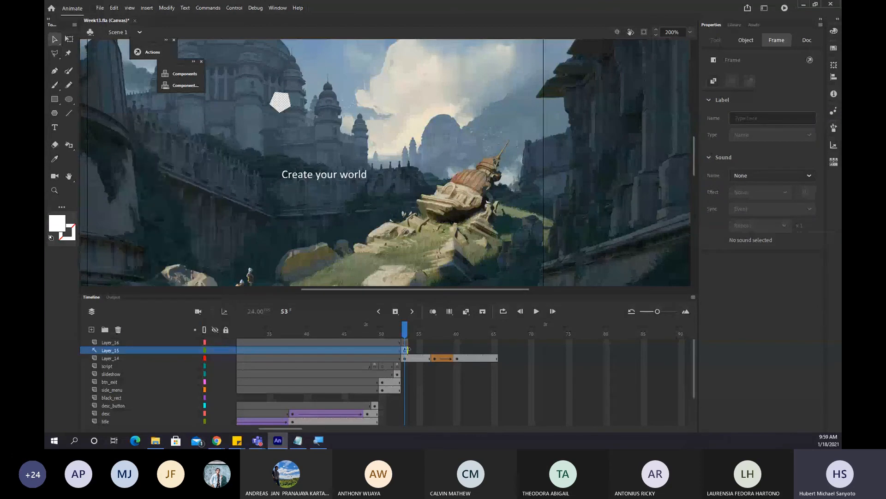
pyautogui.rightClick(113, 352)
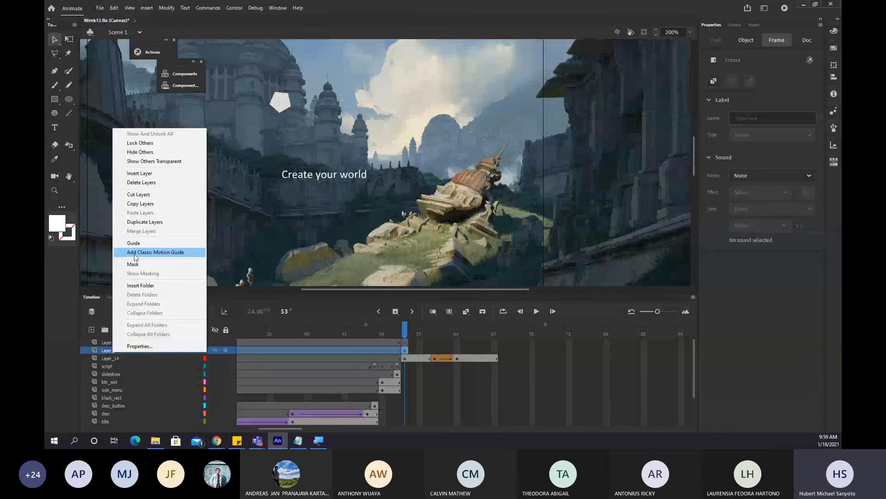
pyautogui.click(139, 251)
# Extend Layer_15 with a keyframe at frame 65 and draw a curved path about 209 by 174 px from the pentagon around the text.
pyautogui.click(440, 351)
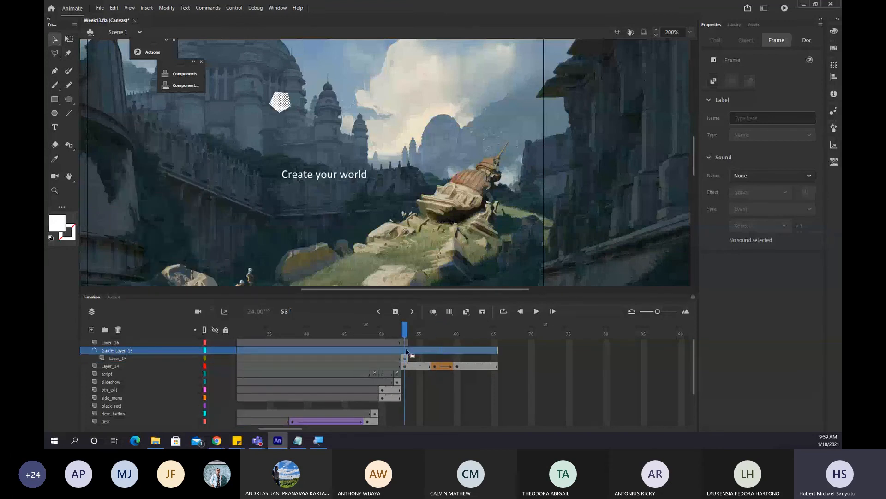
pyautogui.click(406, 352)
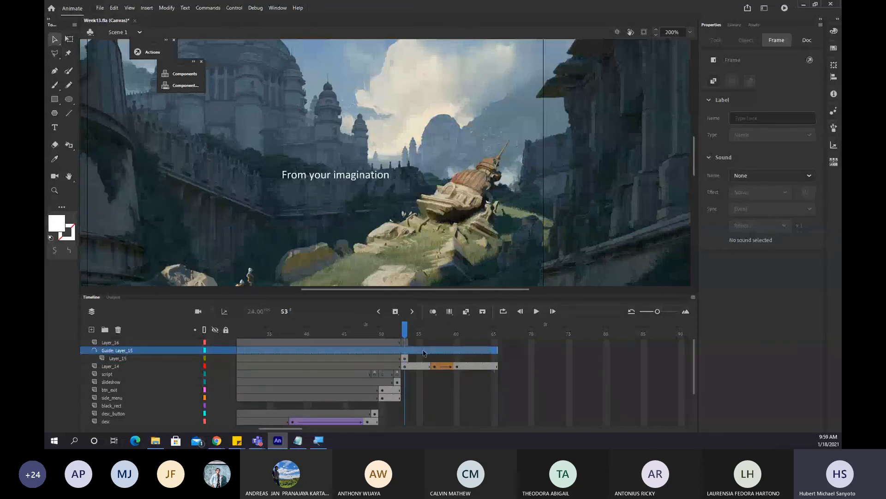
pyautogui.click(406, 334)
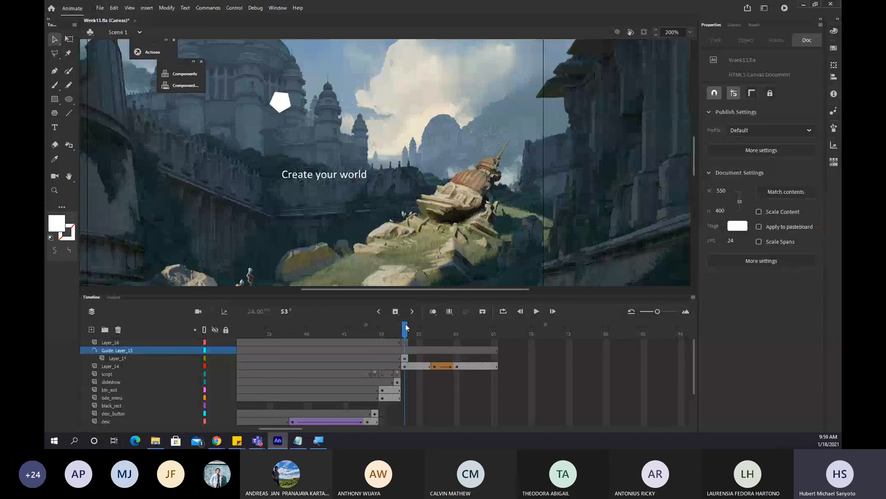
pyautogui.click(391, 358)
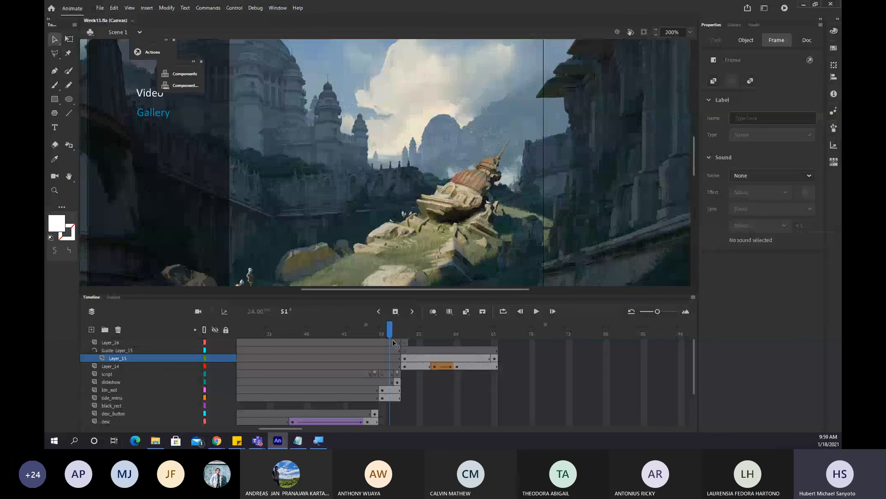
pyautogui.click(404, 358)
pyautogui.click(280, 103)
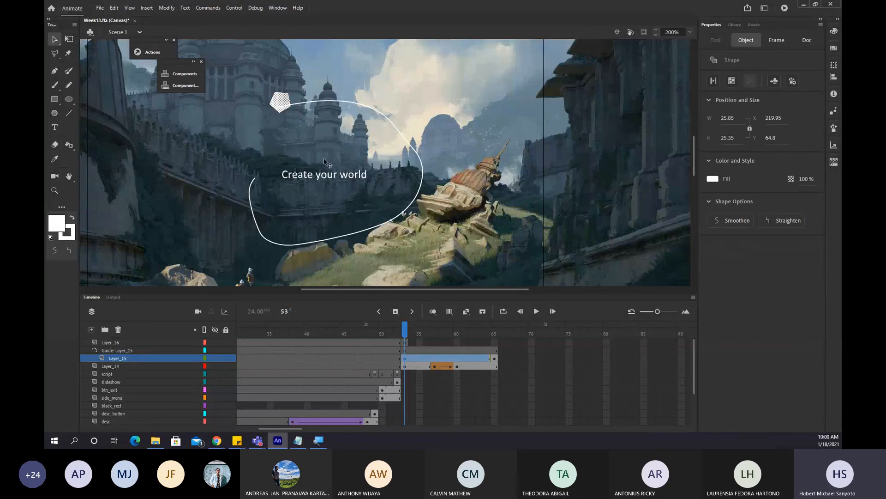
# Move the curved path onto the guide layer's keyframe at frame 53 and shift it slightly upward.
pyautogui.click(308, 100)
pyautogui.press('Delete')
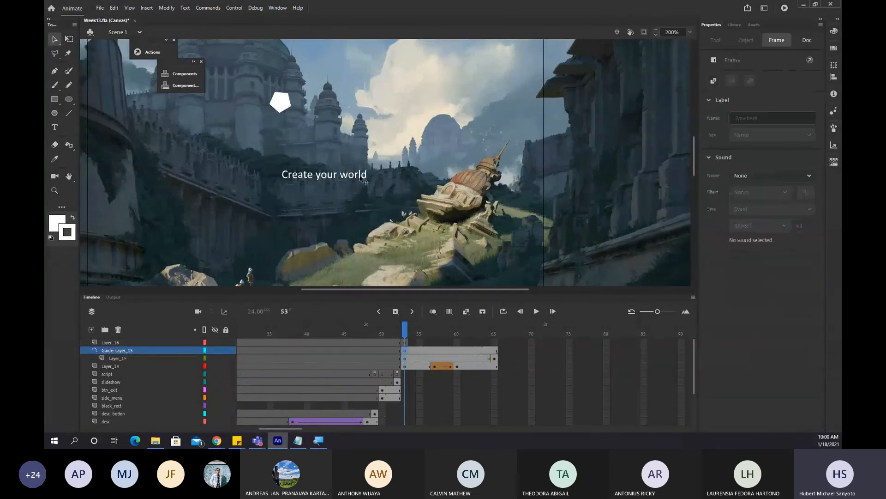
pyautogui.hotkey('ctrl', 'z')
pyautogui.click(304, 103)
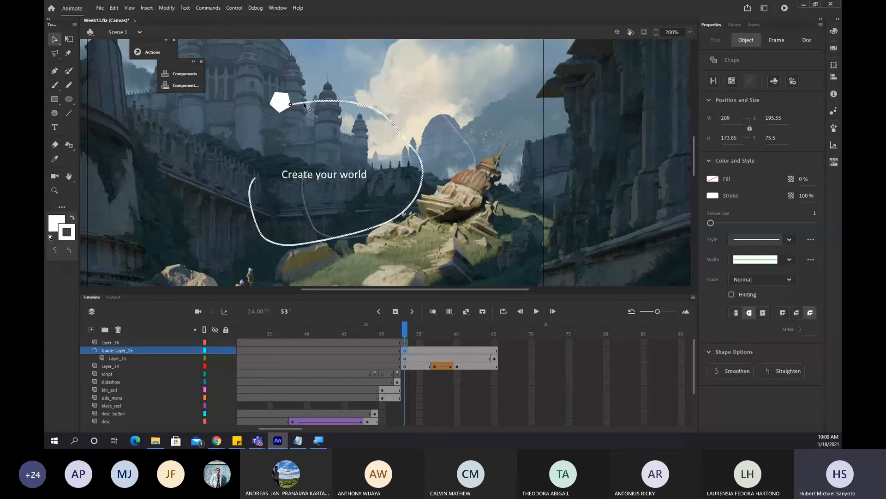
# Create a classic tween on Layer_15 from frame 53 to 65, snapping the pentagon to the path's start and end.
pyautogui.click(405, 354)
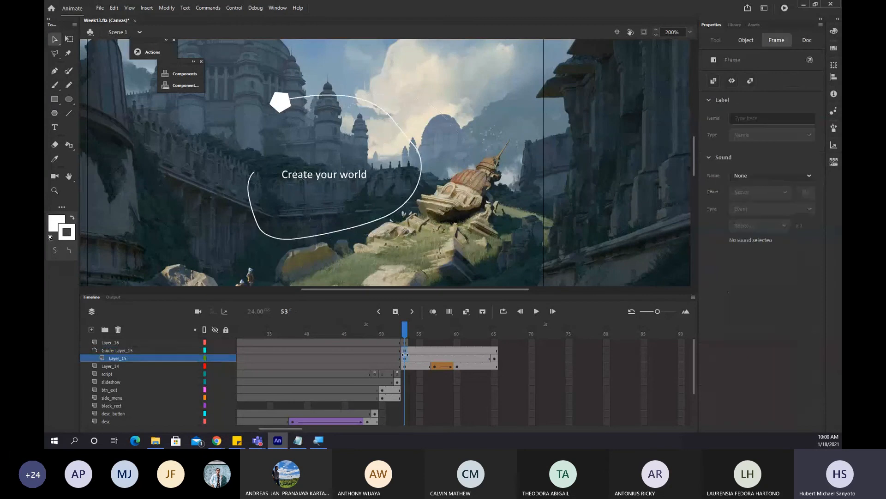
pyautogui.moveTo(283, 103); pyautogui.dragTo(278, 121)
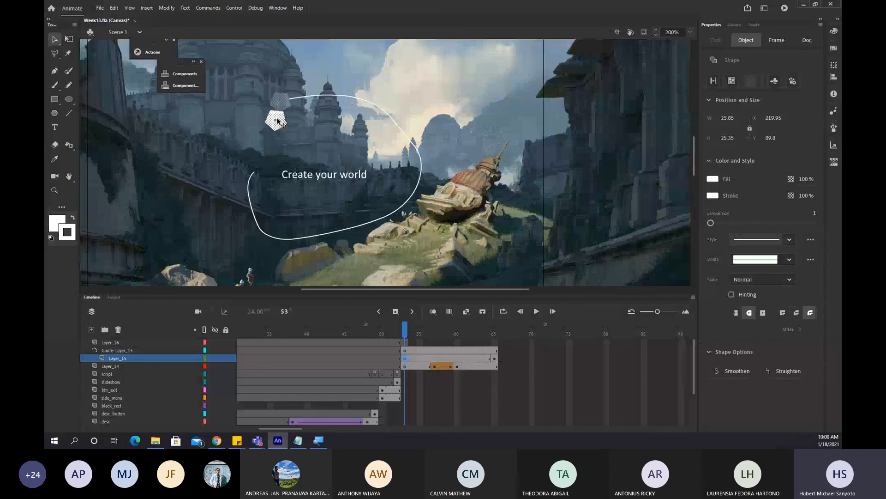
pyautogui.scroll(-1, 480, 369)
pyautogui.click(480, 352)
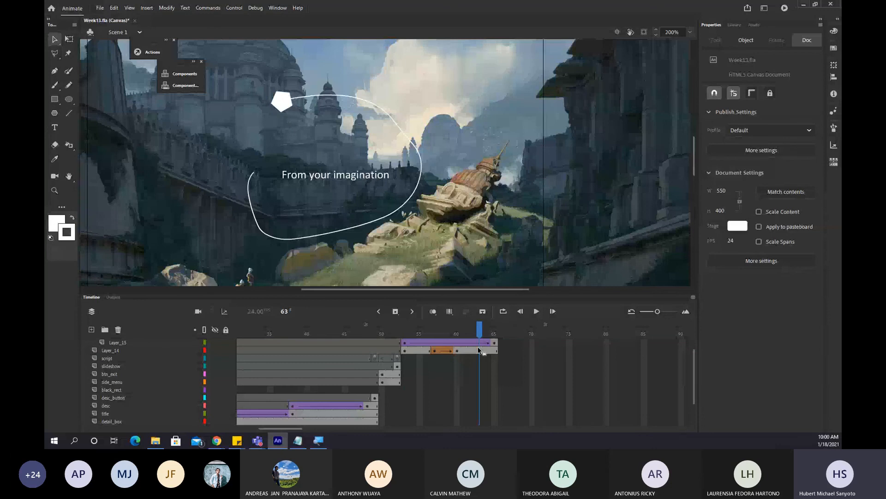
pyautogui.click(412, 345)
pyautogui.scroll(1, 412, 346)
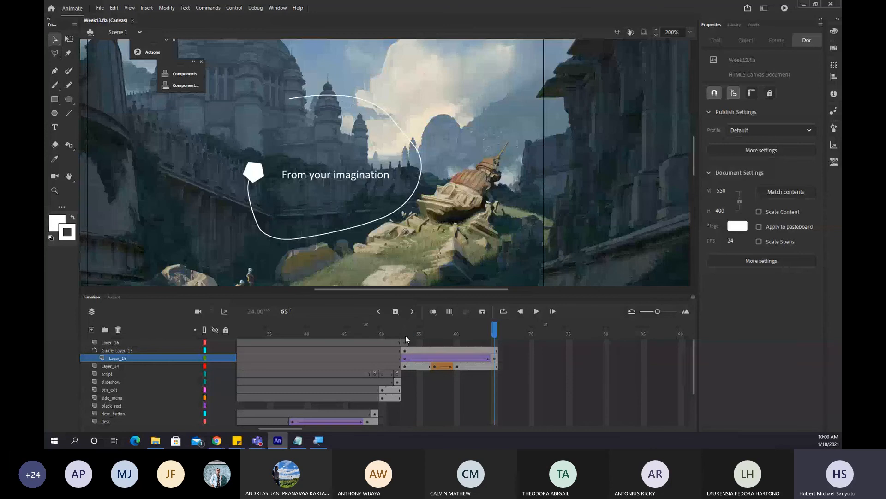
# Enable the camera and insert keyframes on the Camera layer at frames 53 and 65.
pyautogui.click(405, 341)
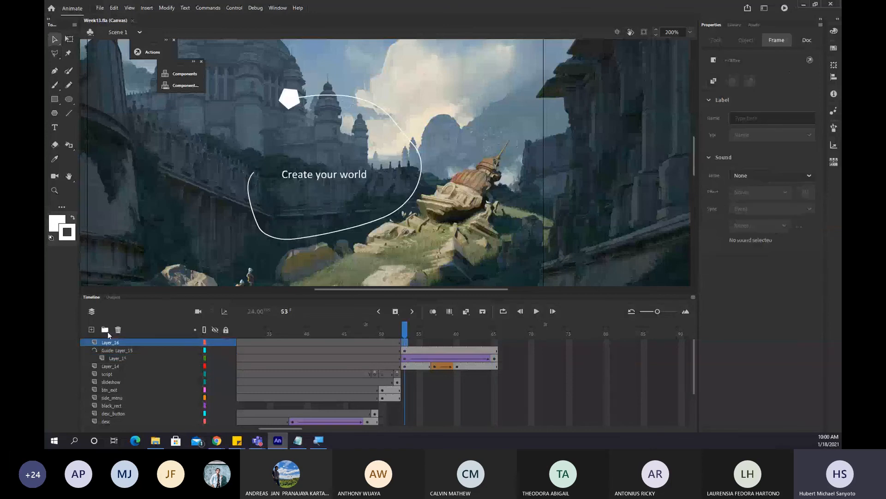
pyautogui.click(198, 312)
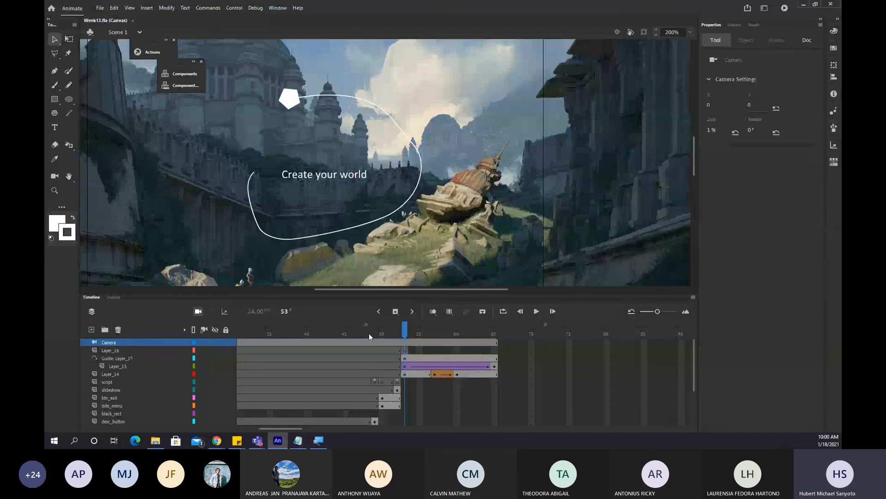
pyautogui.click(405, 342)
pyautogui.click(494, 343)
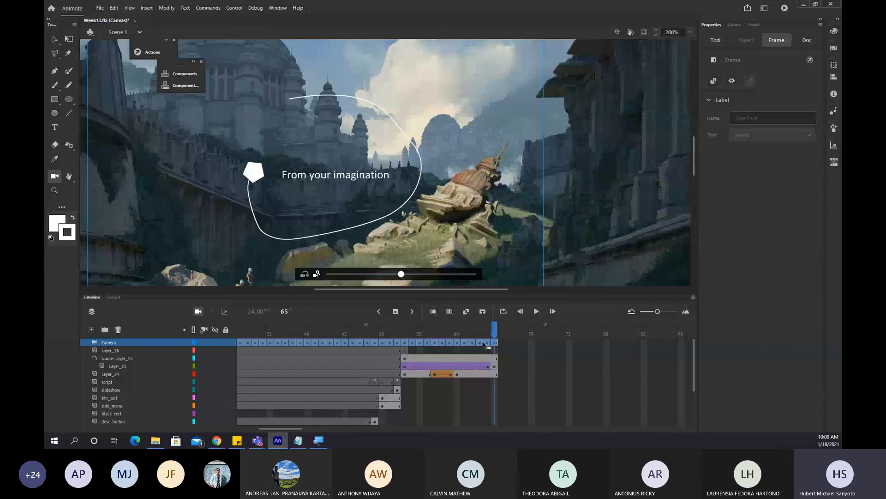
pyautogui.click(405, 342)
pyautogui.moveTo(413, 333); pyautogui.dragTo(406, 330)
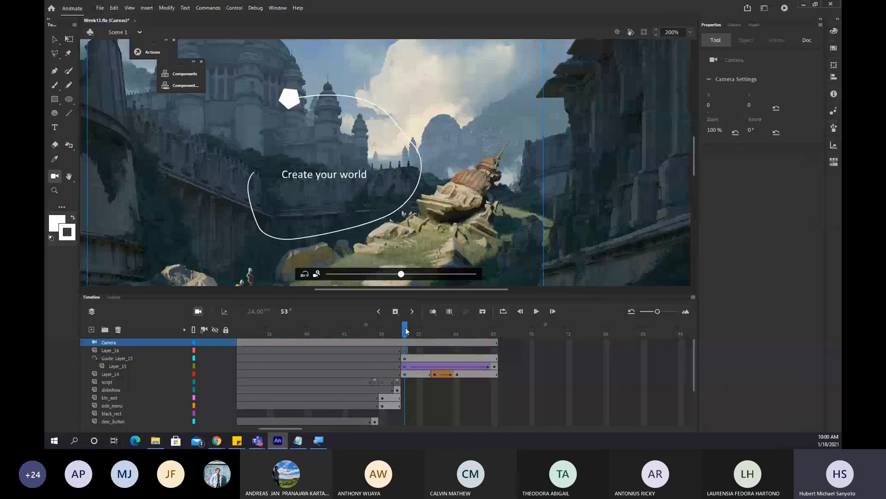
pyautogui.moveTo(407, 330); pyautogui.dragTo(382, 330)
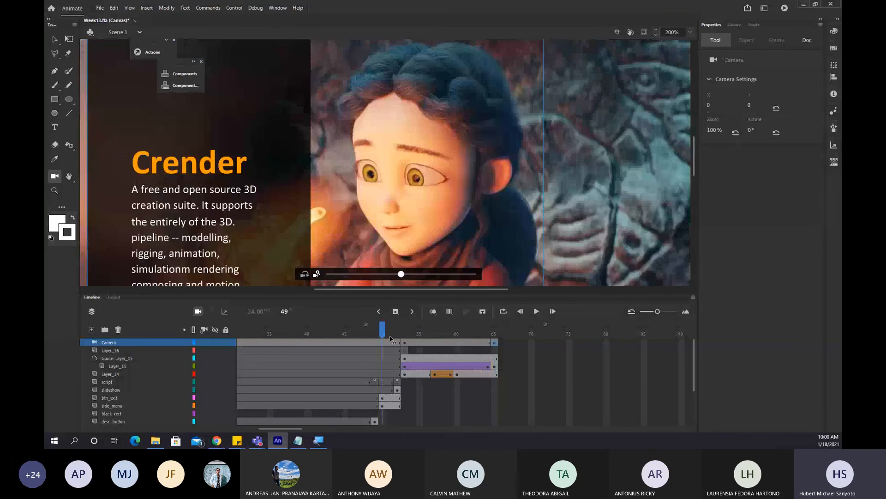
# Zoom the camera to 161% at frame 53, create a classic tween on the Camera layer up to frame 65, and save.
pyautogui.click(404, 332)
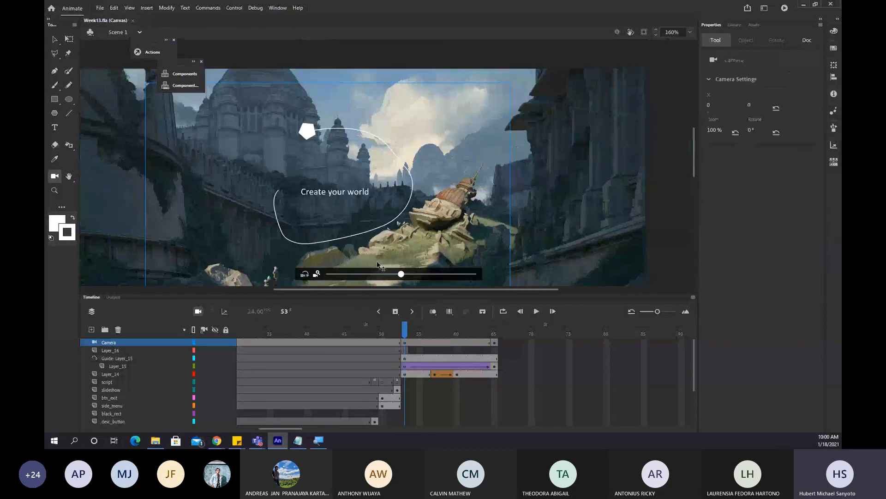
pyautogui.moveTo(399, 275); pyautogui.dragTo(459, 275)
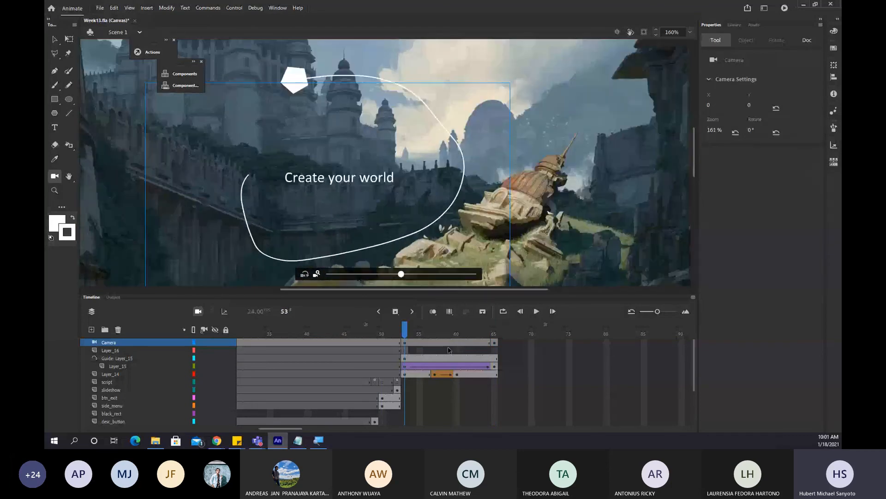
pyautogui.rightClick(451, 336)
pyautogui.click(494, 103)
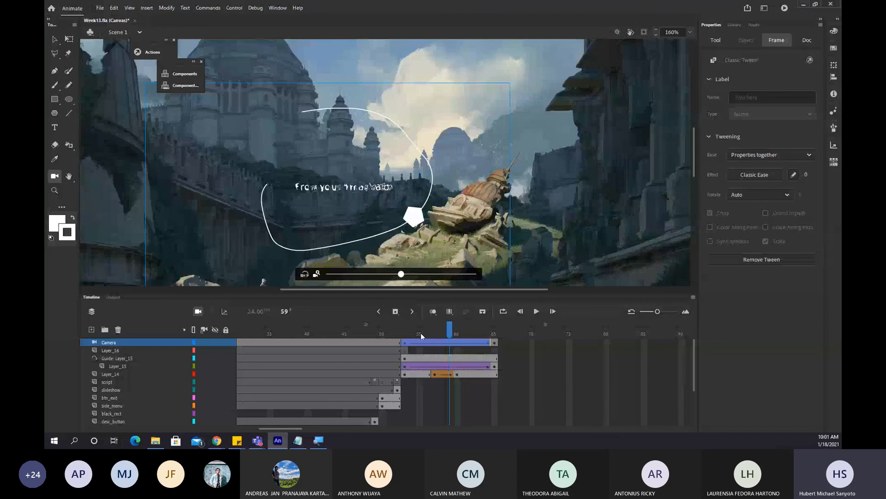
pyautogui.click(424, 342)
pyautogui.moveTo(423, 341); pyautogui.dragTo(494, 344)
pyautogui.hotkey('ctrl', 's')
pyautogui.scroll(-3, 401, 224)
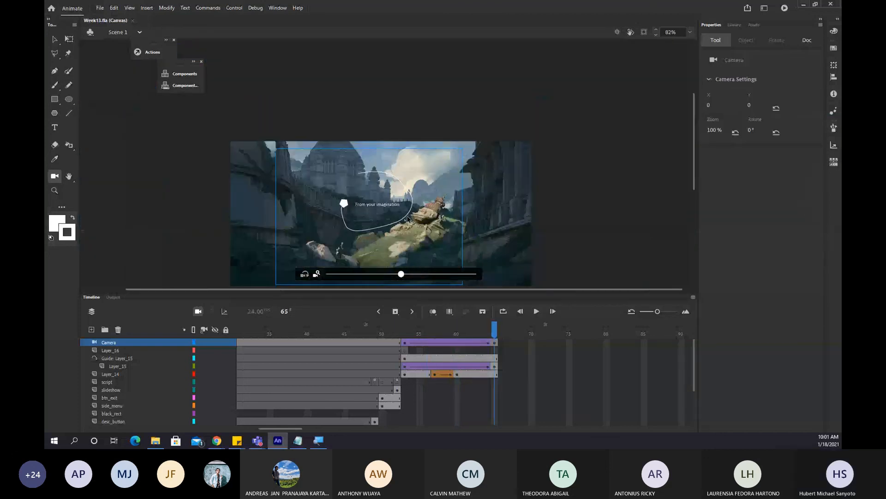
pyautogui.scroll(1, 410, 221)
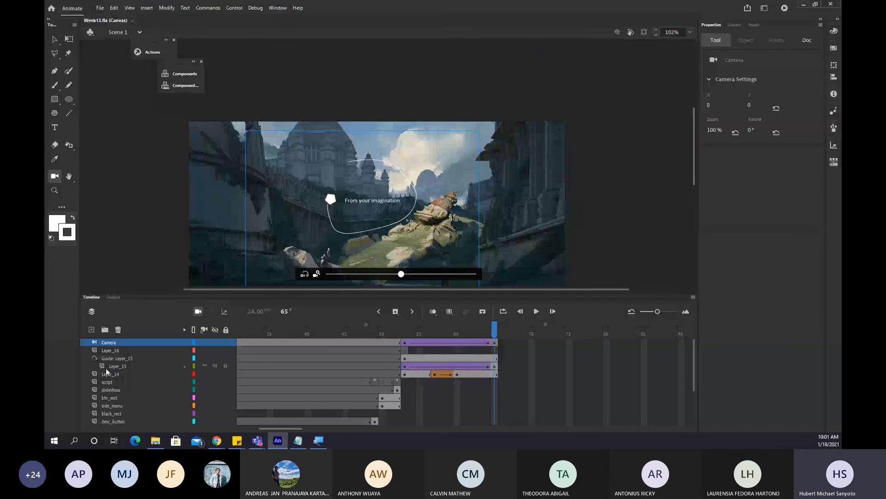
# Hide the motion guide layer, play back the closing animation and save the file.
pyautogui.click(215, 358)
pyautogui.moveTo(495, 329); pyautogui.dragTo(434, 329)
pyautogui.press('Return')
pyautogui.hotkey('ctrl', 's')
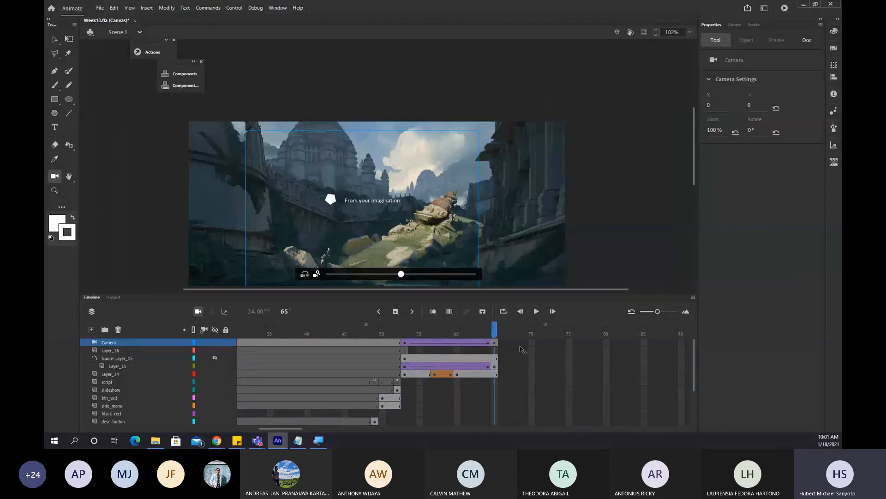
# Change the fill of the pentagon symbol at frame 65 to blue, return to Scene 1 and save.
pyautogui.click(54, 39)
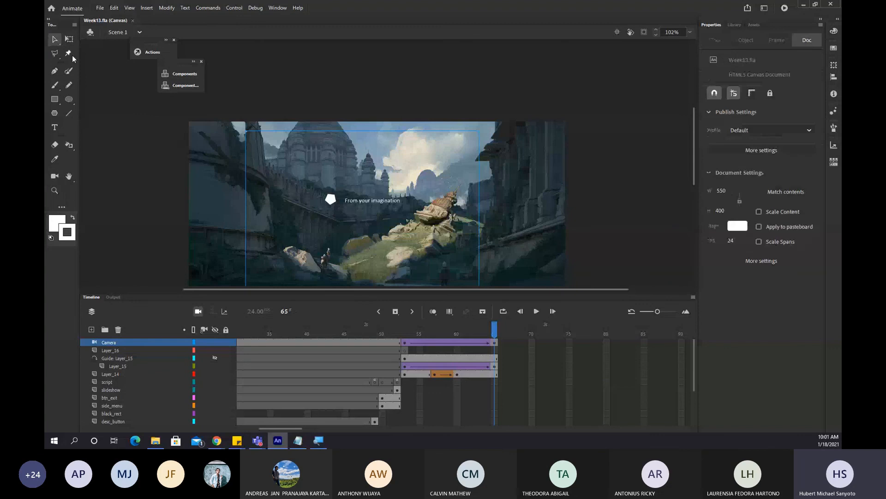
pyautogui.doubleClick(330, 199)
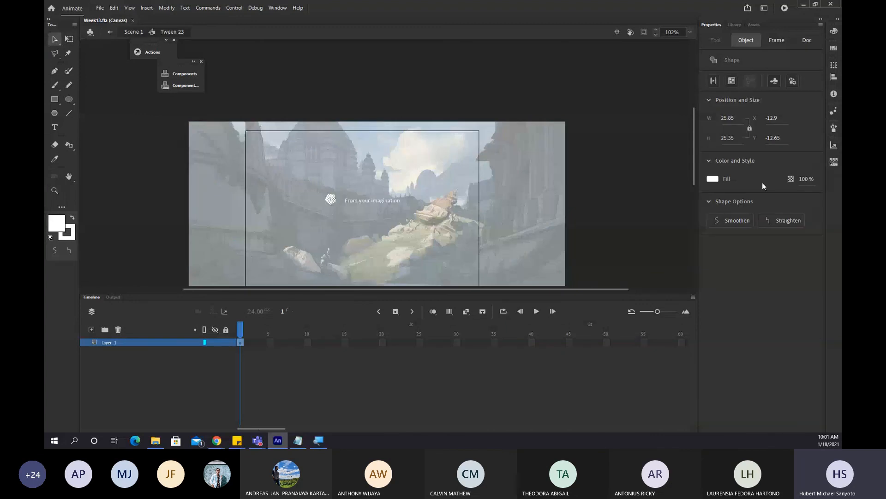
pyautogui.click(713, 178)
pyautogui.click(611, 226)
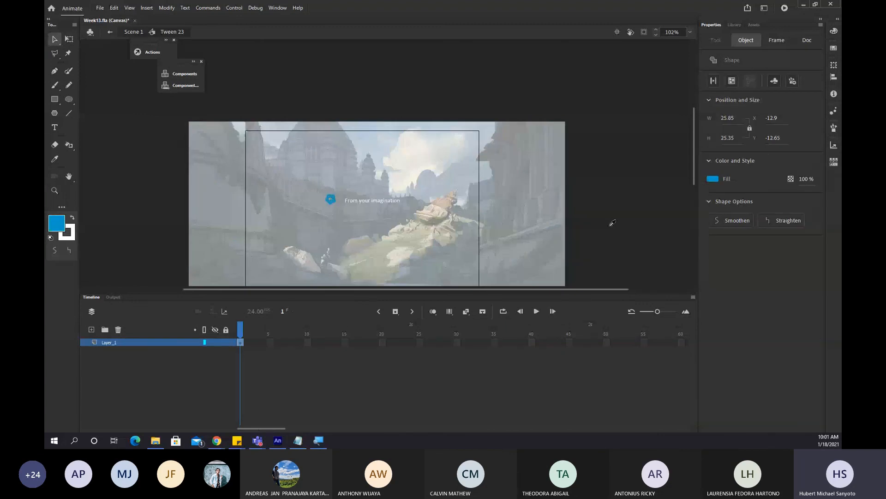
pyautogui.doubleClick(595, 168)
pyautogui.hotkey('ctrl', 's')
# Change the fill of the pentagon symbol at Layer_15's frame 53 keyframe to the same blue and return to Scene 1.
pyautogui.moveTo(464, 326); pyautogui.dragTo(375, 340)
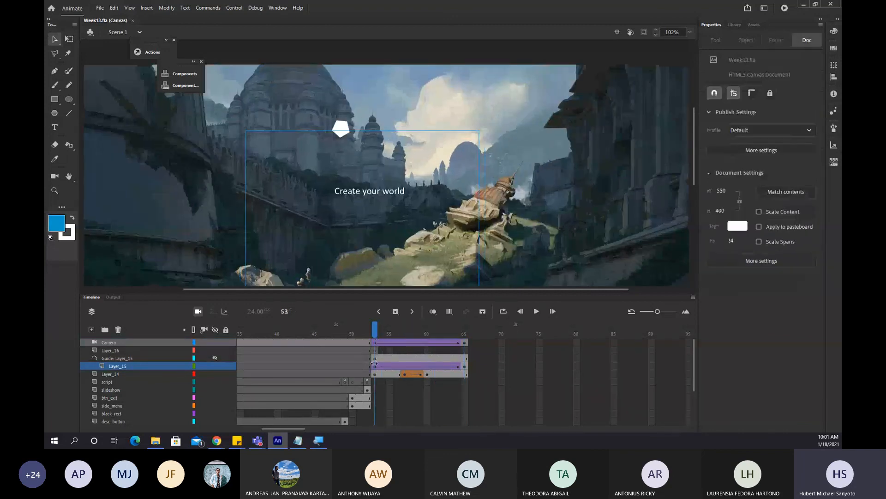
pyautogui.click(376, 365)
pyautogui.doubleClick(341, 129)
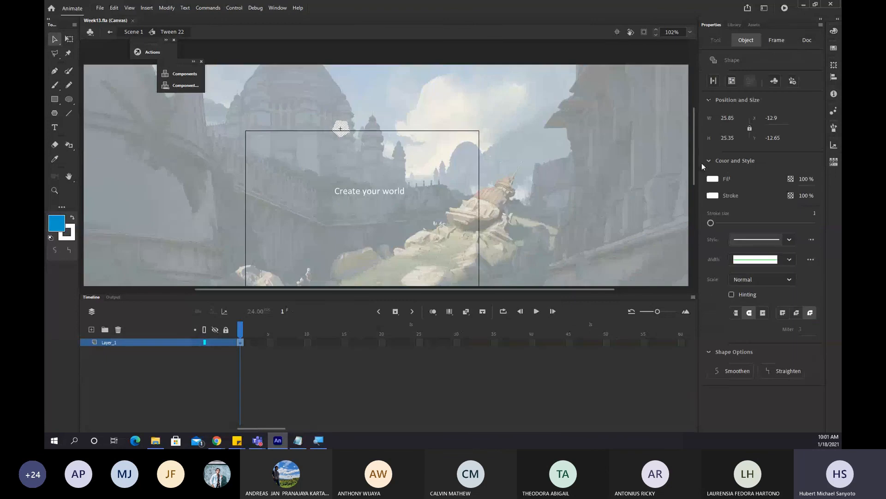
pyautogui.click(714, 180)
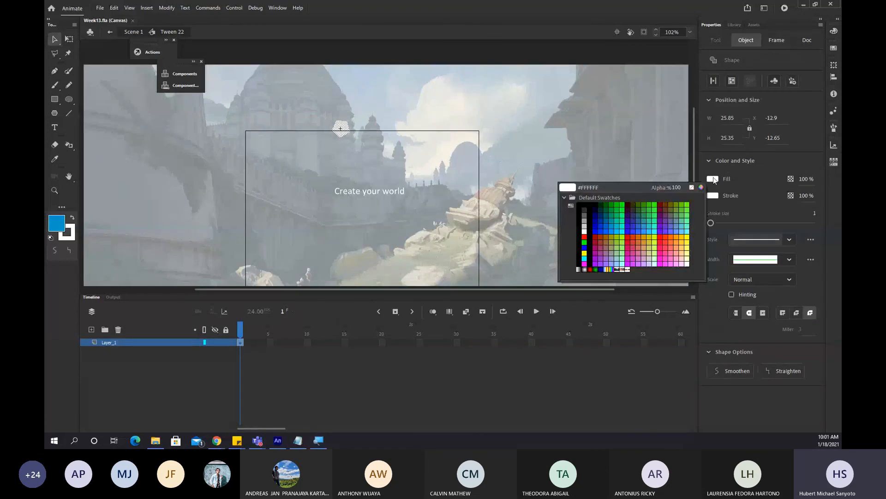
pyautogui.click(606, 223)
pyautogui.doubleClick(542, 148)
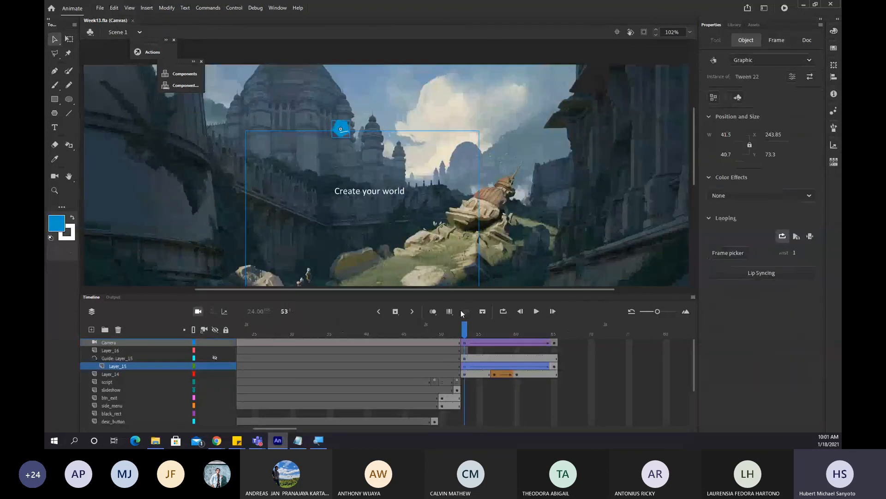
# Review the recoloured pentagon, text and camera motion across frames 53 to 65.
pyautogui.moveTo(461, 327); pyautogui.dragTo(554, 328)
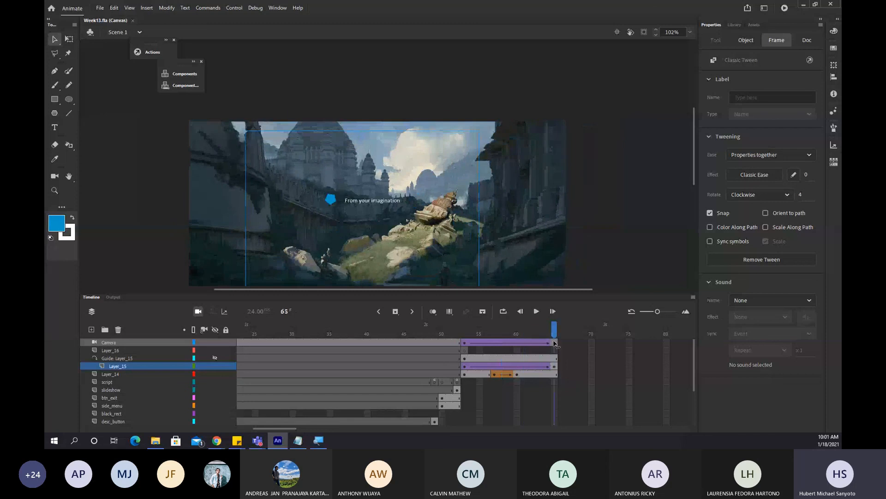
pyautogui.click(570, 348)
pyautogui.scroll(-3, 437, 242)
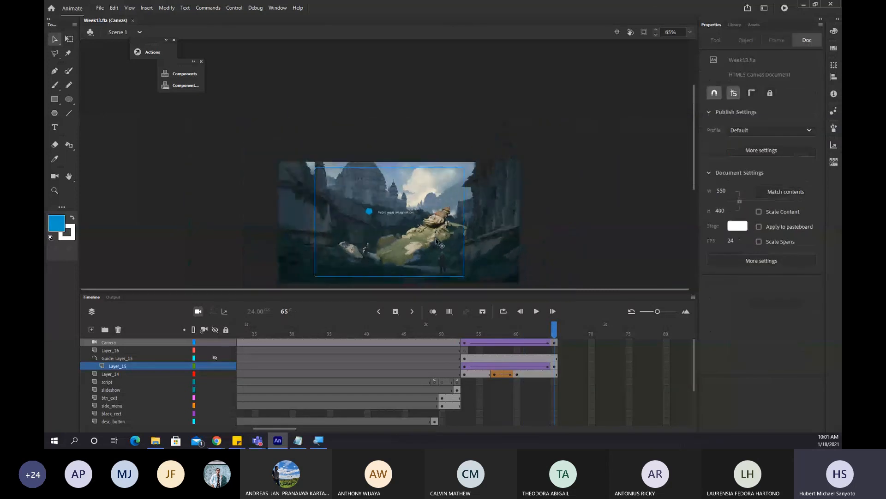
pyautogui.scroll(3, 437, 243)
pyautogui.moveTo(555, 328); pyautogui.dragTo(452, 347)
pyautogui.click(554, 333)
pyautogui.scroll(-4, 557, 373)
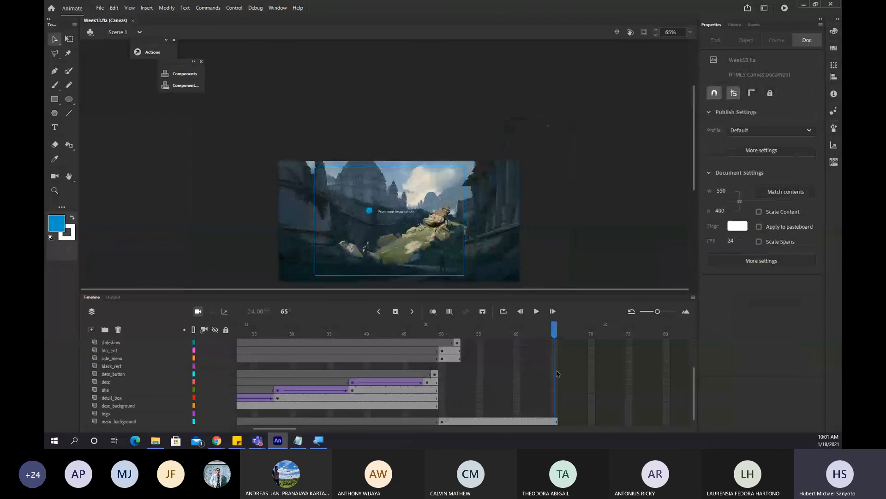
pyautogui.scroll(4, 556, 373)
pyautogui.click(532, 334)
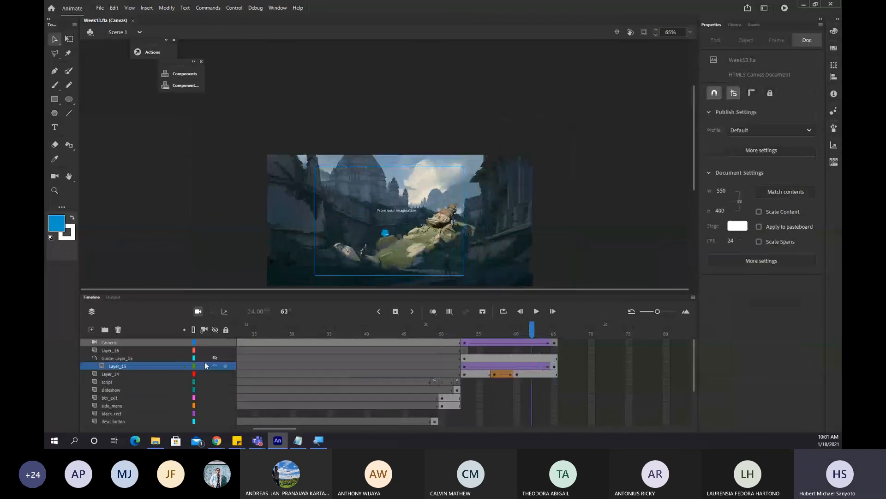
# Delete the unused Layer_16 from the timeline.
pyautogui.click(115, 342)
pyautogui.click(115, 347)
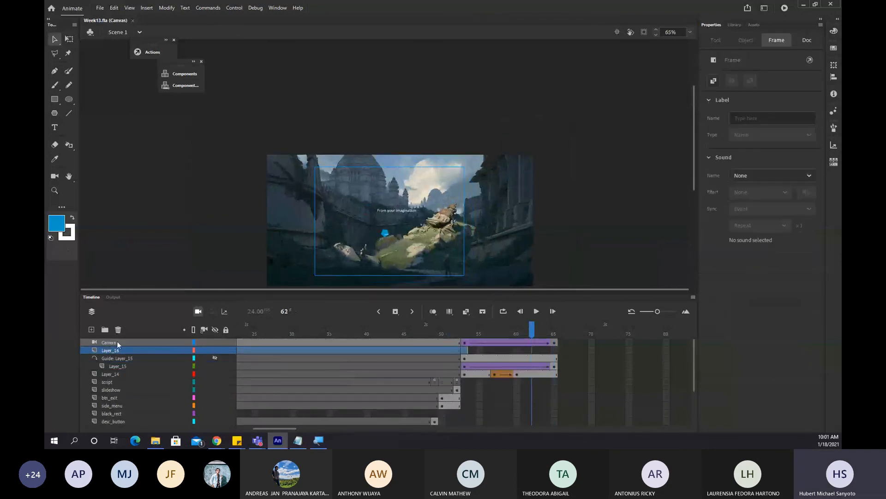
pyautogui.rightClick(113, 349)
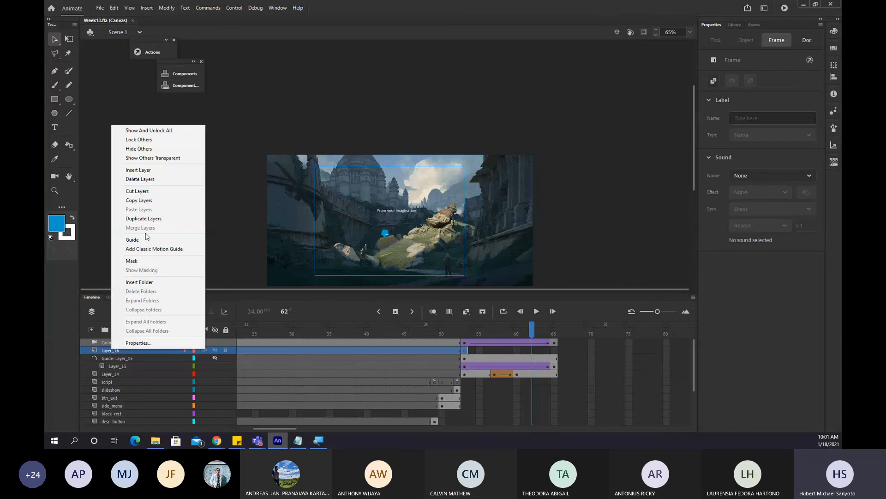
pyautogui.click(139, 179)
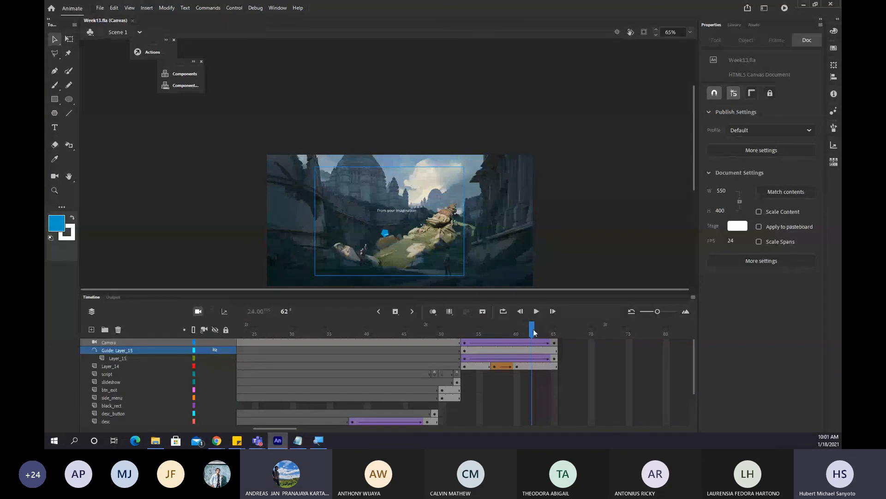
# Check the start of the closing animation around frame 53 and the next button at frame 49.
pyautogui.moveTo(533, 330); pyautogui.dragTo(476, 356)
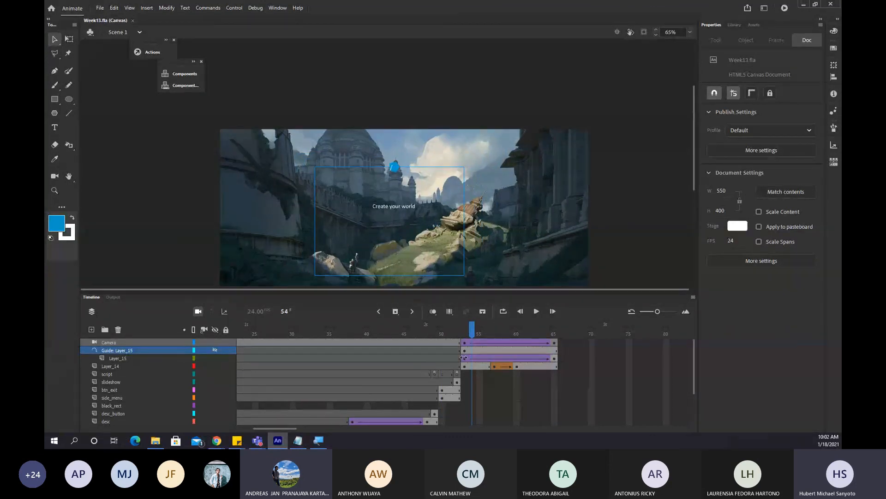
pyautogui.scroll(2, 408, 232)
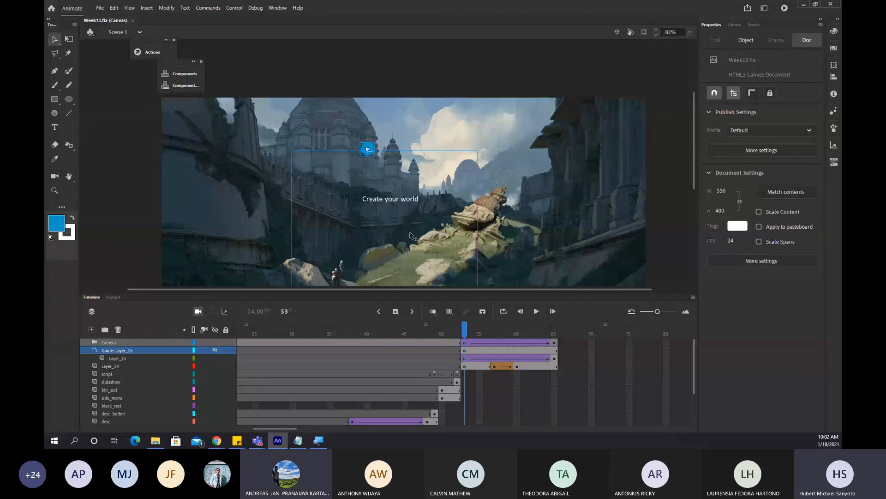
pyautogui.moveTo(465, 331); pyautogui.dragTo(425, 370)
pyautogui.scroll(-3, 407, 284)
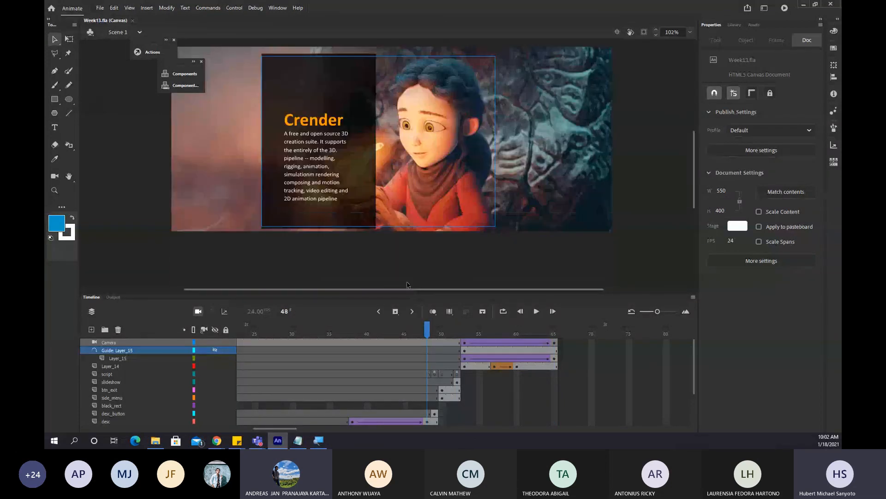
pyautogui.press('.')
pyautogui.scroll(-3, 407, 284)
pyautogui.click(305, 143)
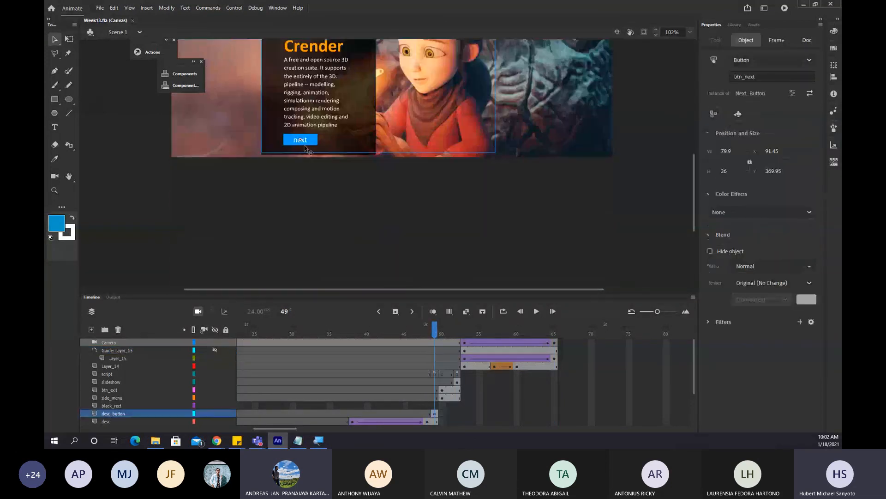
pyautogui.hscroll(2, 421, 404)
pyautogui.scroll(3, 347, 208)
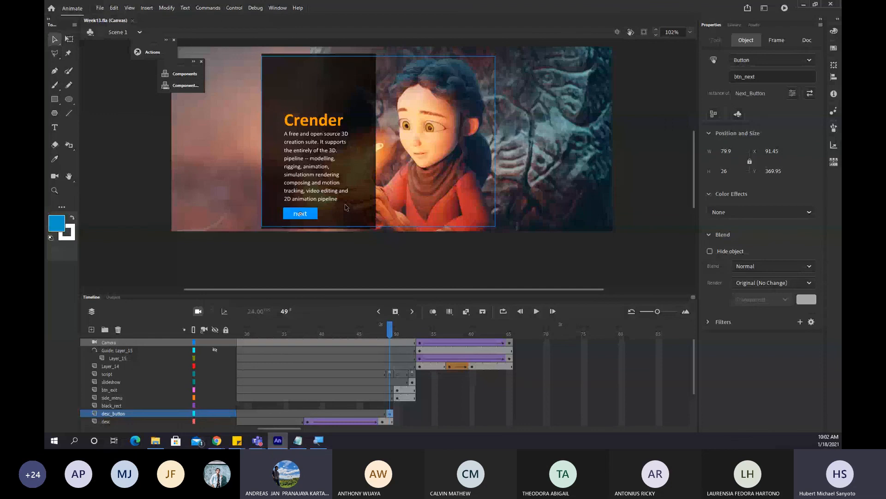
pyautogui.hotkey('ctrl', '=')
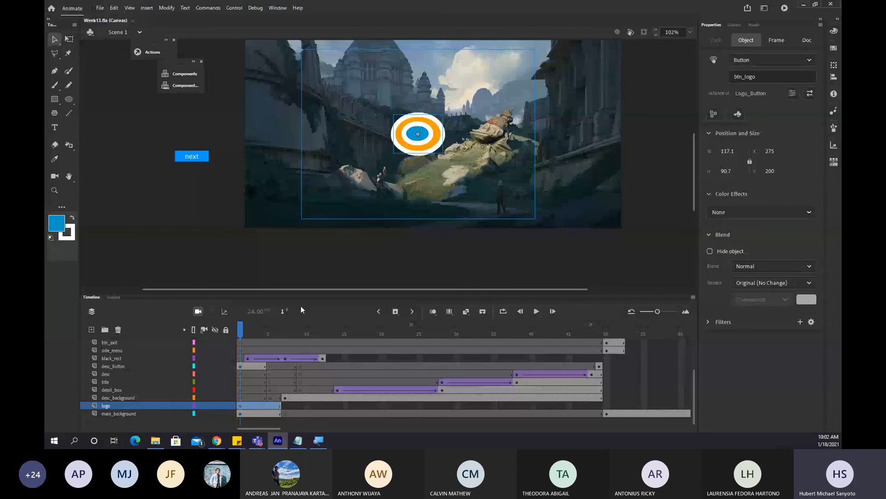
# Test the movie in the browser, going through the logo button and the next button to the gallery slideshow.
pyautogui.hotkey('ctrl', 'Return')
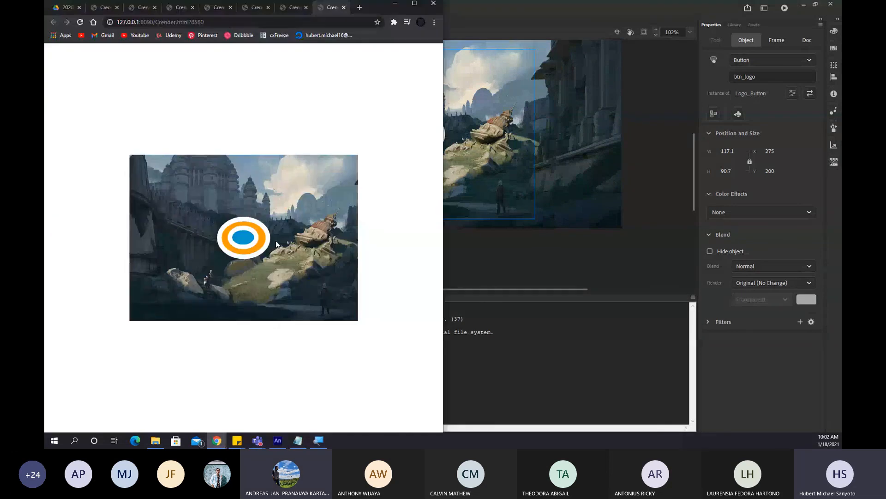
pyautogui.click(244, 251)
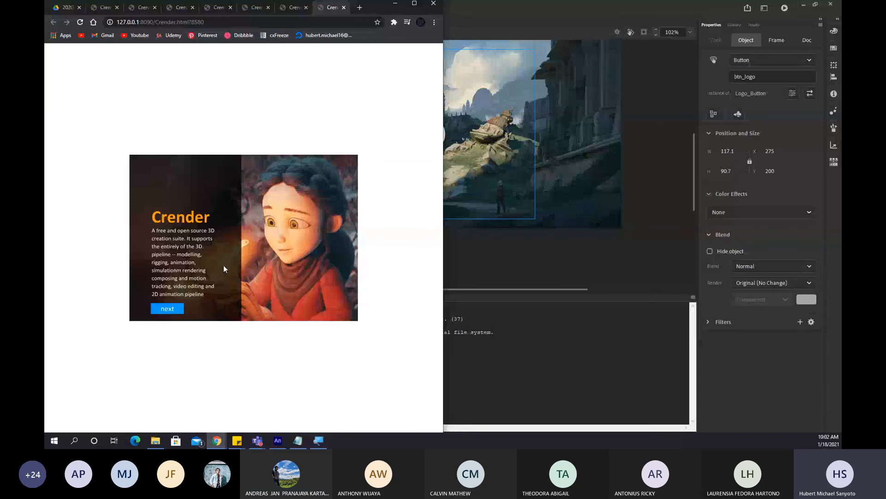
pyautogui.click(168, 309)
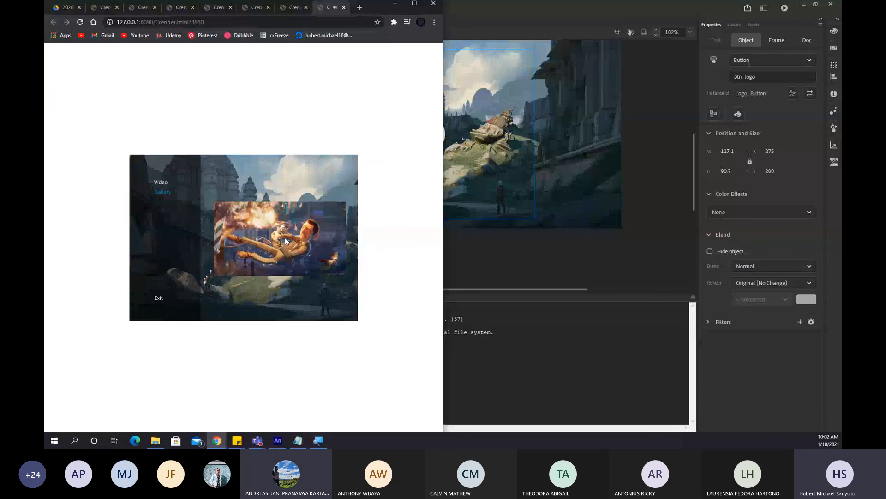
# Copy the slide movie clip from frame 52 into frame 1 of the slideshow layer, with a blank keyframe at frame 2.
pyautogui.click(510, 239)
pyautogui.moveTo(507, 344); pyautogui.dragTo(398, 351)
pyautogui.click(465, 149)
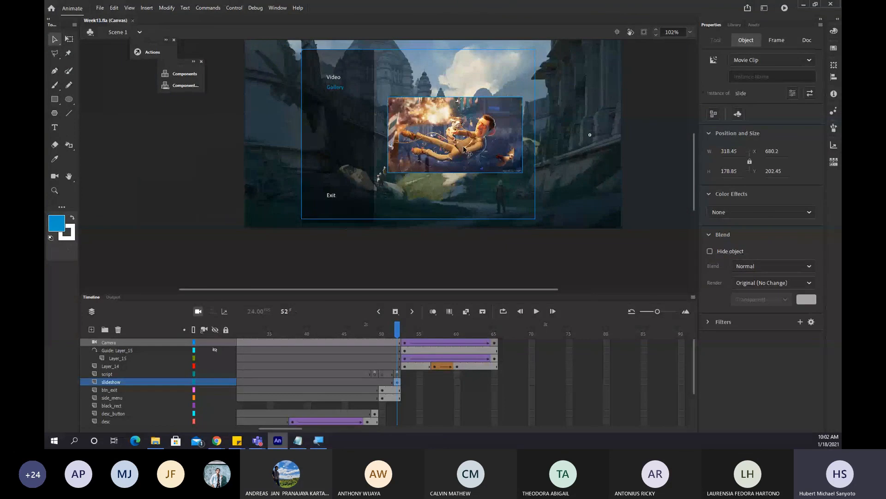
pyautogui.moveTo(397, 329); pyautogui.dragTo(240, 329)
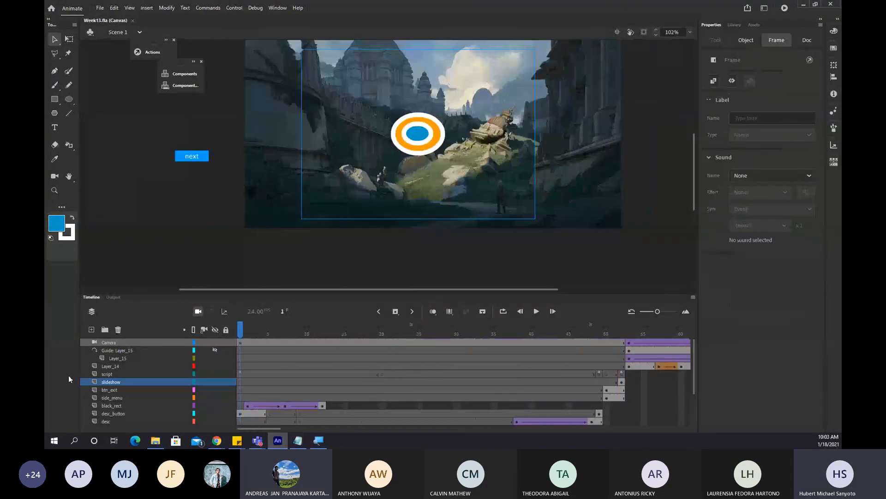
pyautogui.click(244, 382)
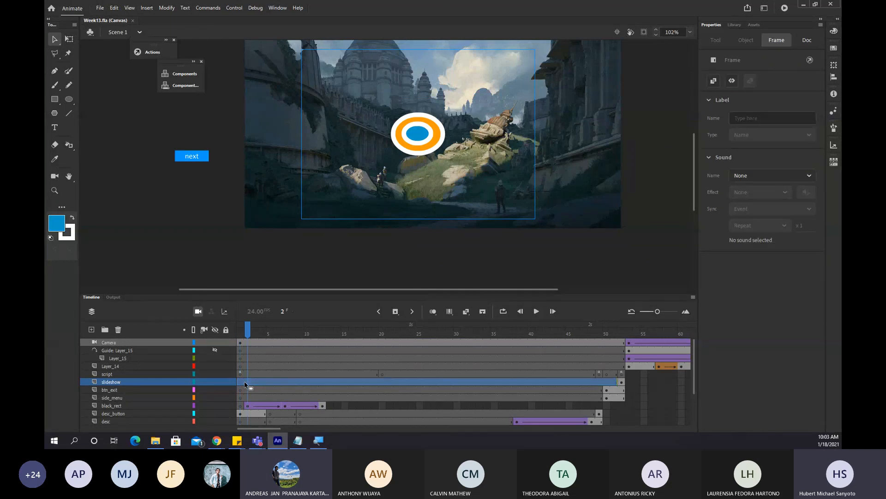
pyautogui.press('Delete')
pyautogui.click(250, 325)
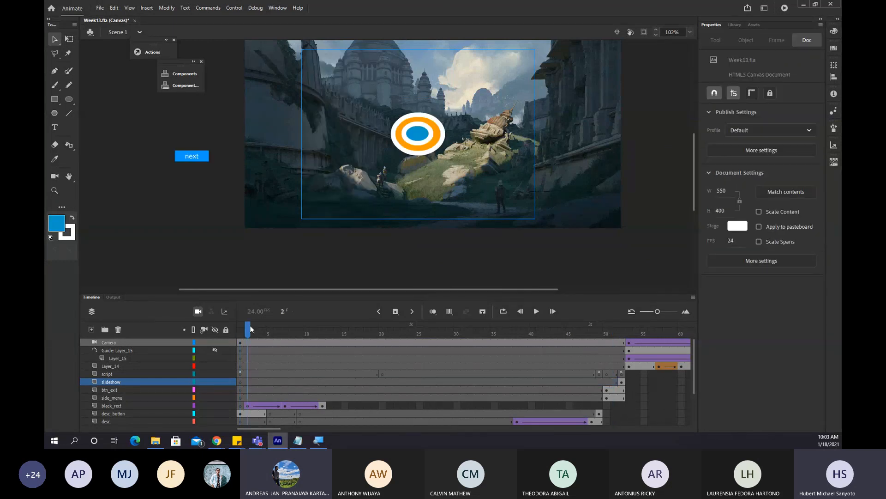
pyautogui.click(240, 381)
pyautogui.hotkey('ctrl', 'v')
# Move the slide clip on frame 1 off the stage, just below the next button at X -40.5, Y 366.85, and save.
pyautogui.scroll(-2, 420, 224)
pyautogui.moveTo(420, 198); pyautogui.dragTo(210, 190)
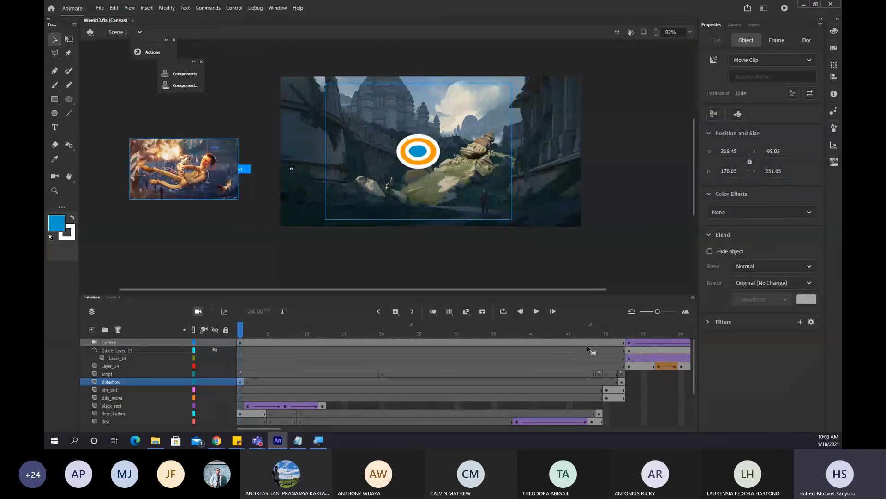
pyautogui.moveTo(684, 326); pyautogui.dragTo(240, 333)
pyautogui.click(307, 162)
pyautogui.moveTo(205, 165); pyautogui.dragTo(229, 206)
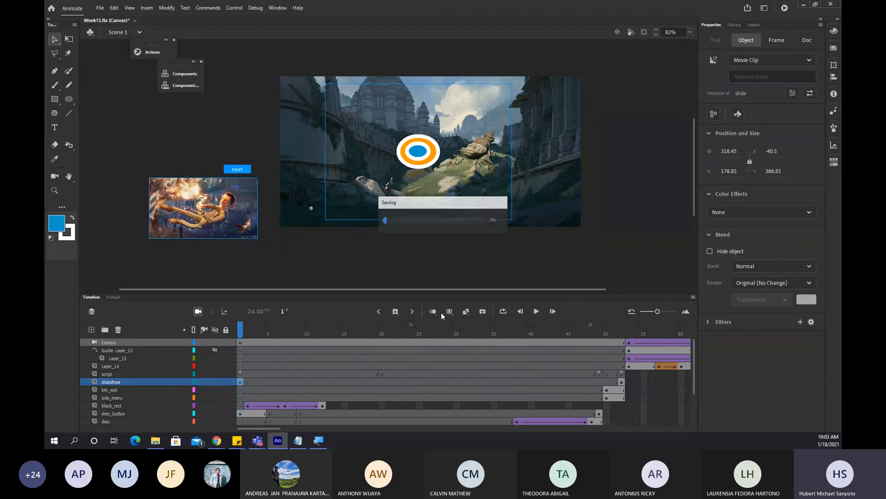
# Save the document and scrub through the closing animation from frame 54 to frame 65.
pyautogui.click(629, 327)
pyautogui.hotkey('ctrl', 's')
pyautogui.moveTo(642, 326); pyautogui.dragTo(411, 343)
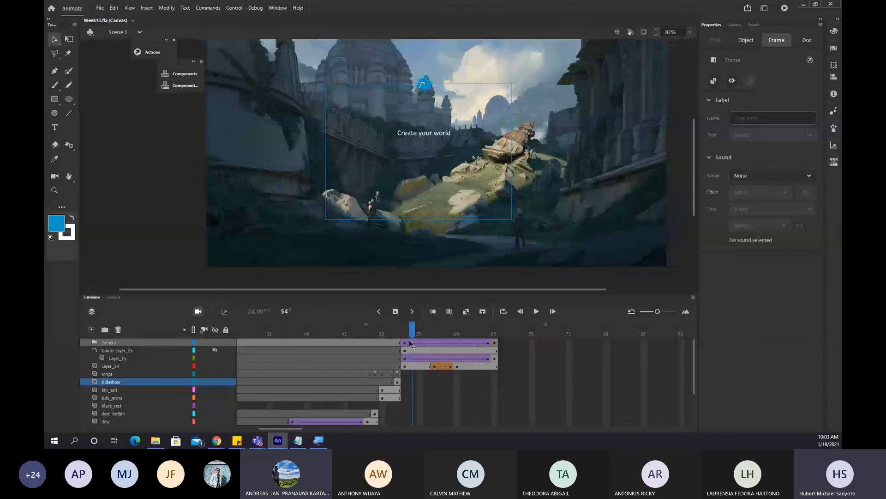
pyautogui.moveTo(410, 343); pyautogui.dragTo(497, 350)
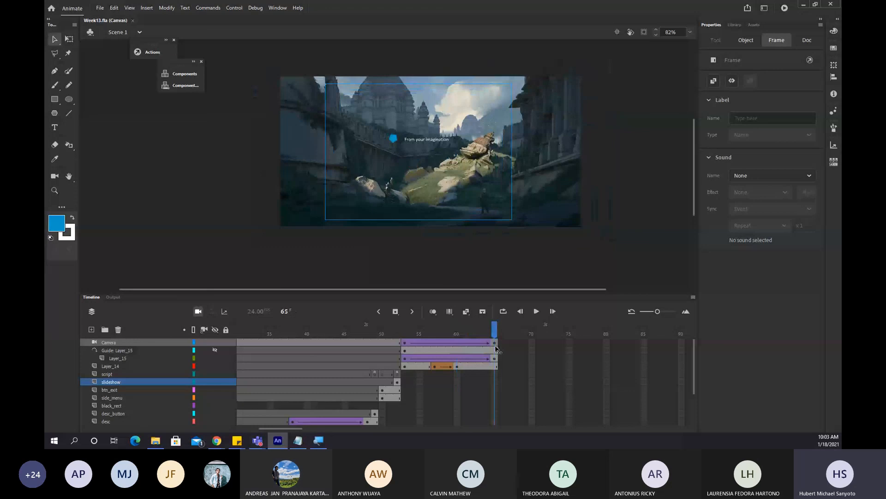
pyautogui.click(563, 251)
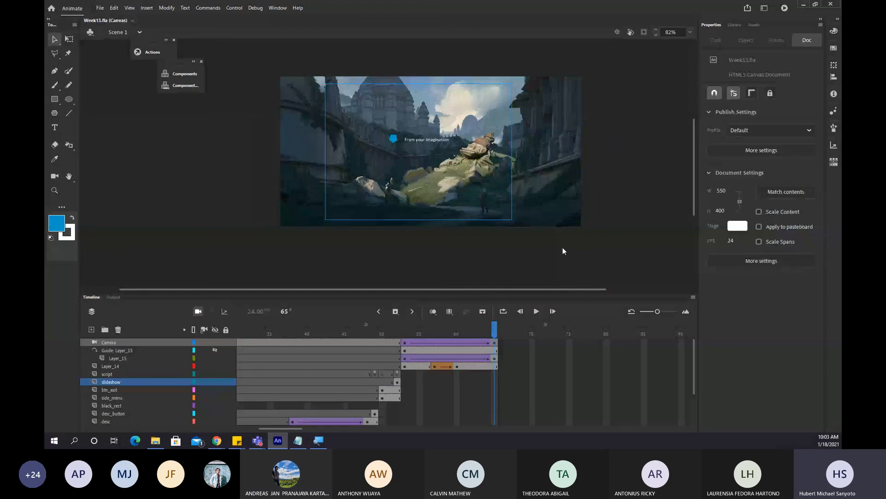
# Review frame 1 with the off-stage slide clip, then the end of the closing animation at frame 65.
pyautogui.hotkey('shift', ',')
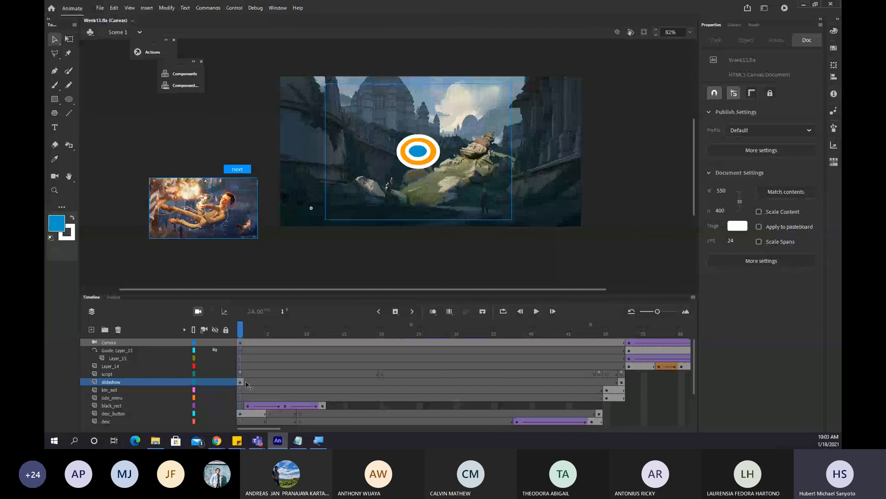
pyautogui.hotkey('shift', '.')
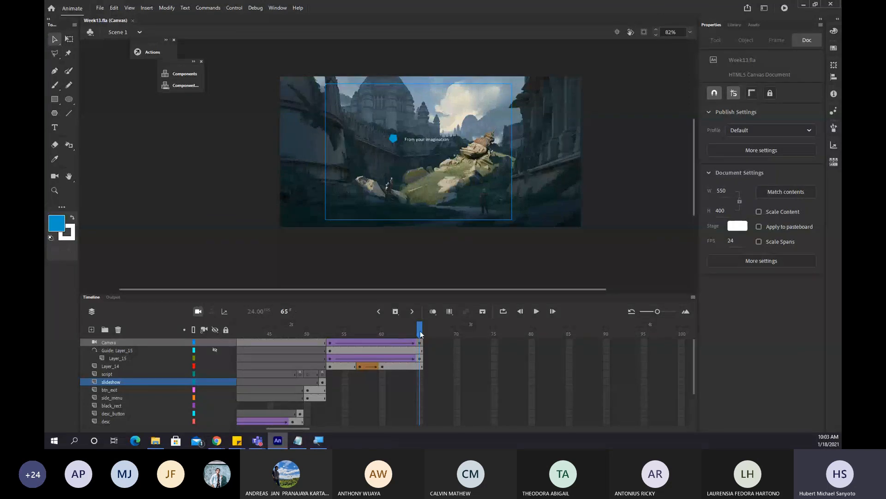
pyautogui.click(359, 343)
pyautogui.moveTo(360, 344); pyautogui.dragTo(551, 384)
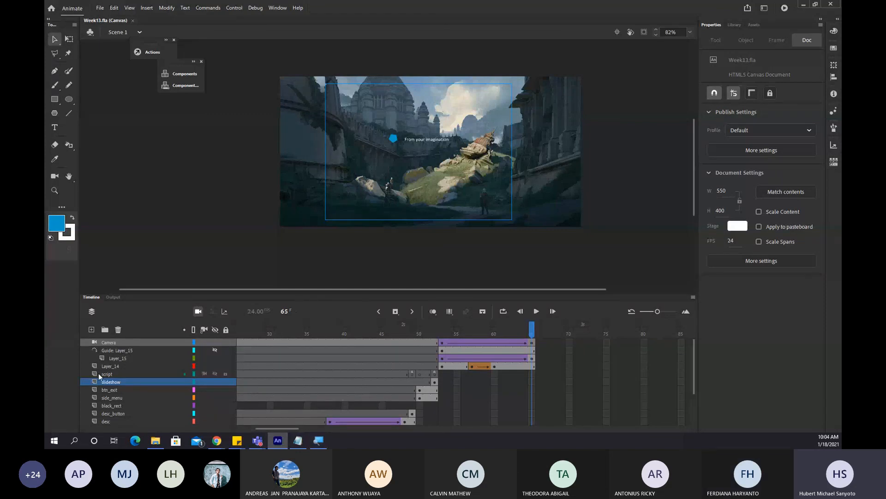
pyautogui.click(116, 350)
pyautogui.click(111, 358)
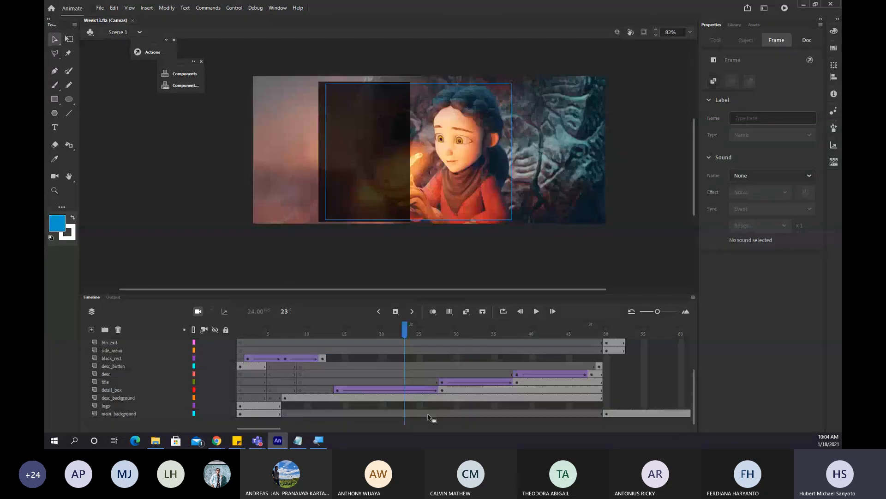
pyautogui.click(408, 329)
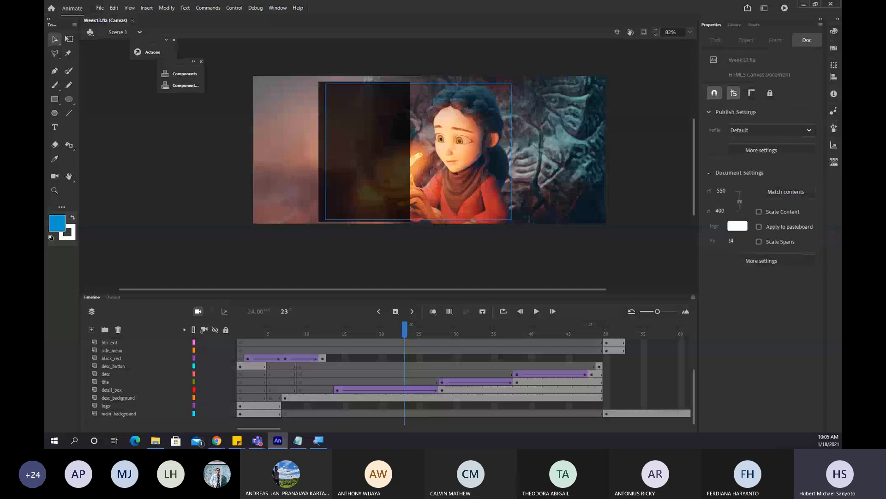